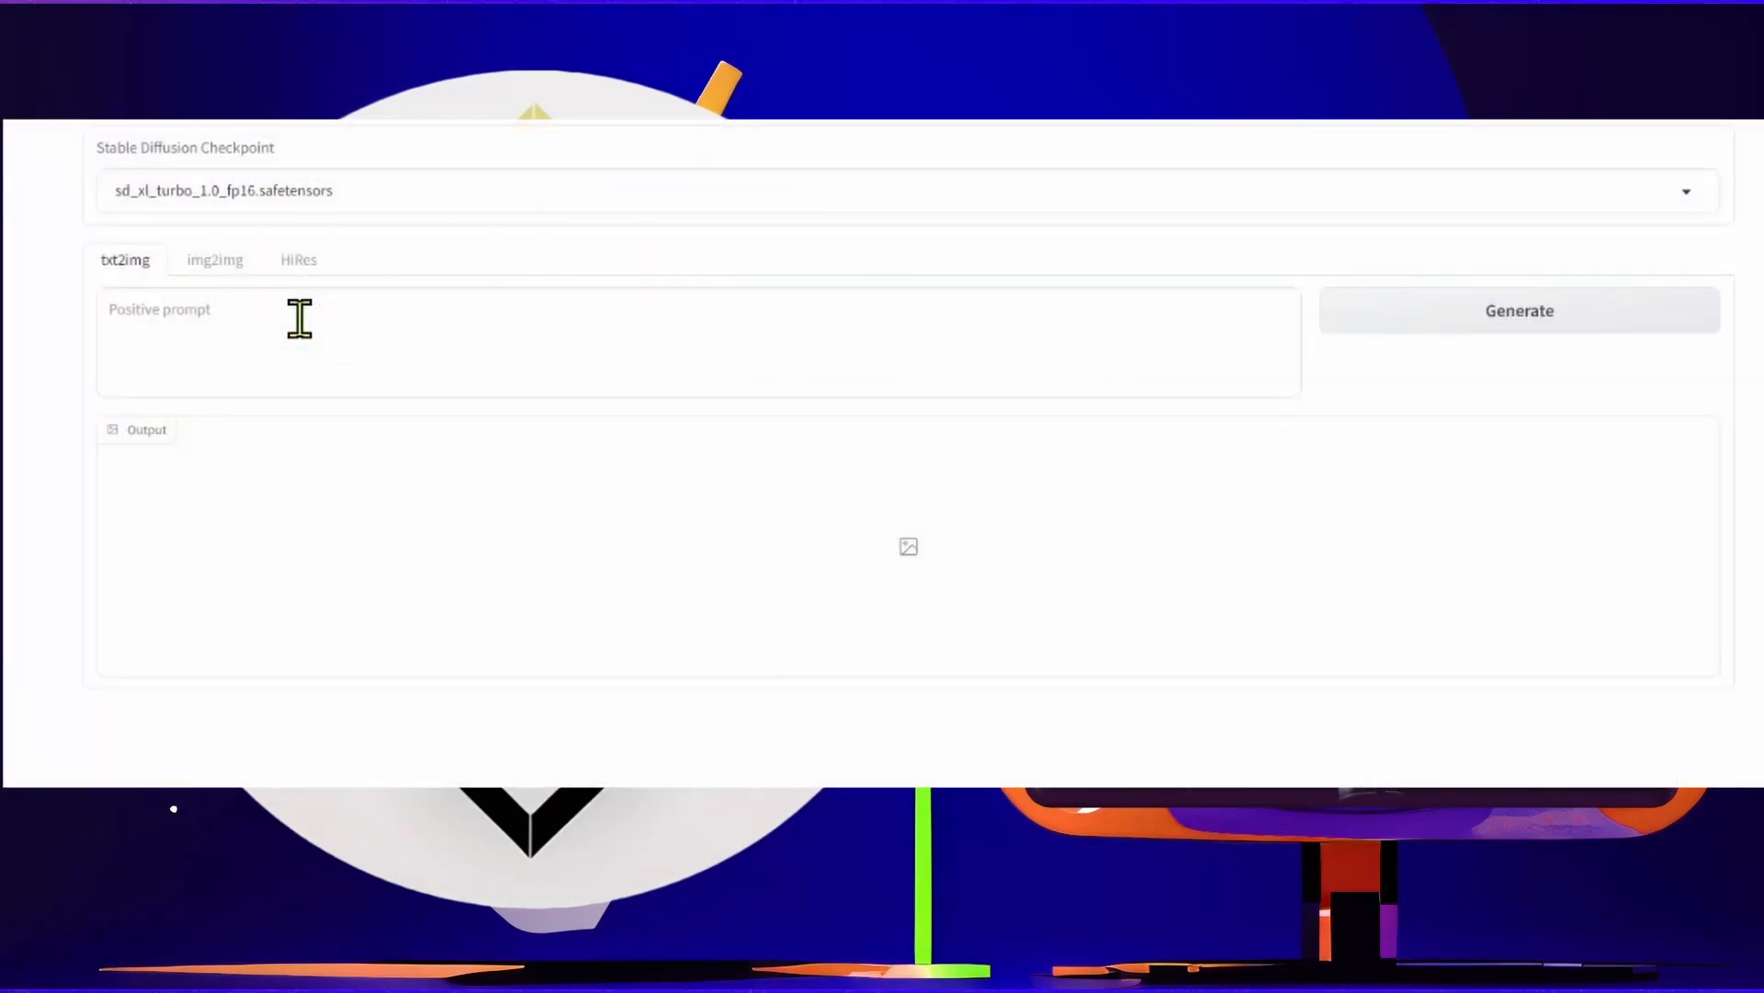
- Generate a txt2img image from the prompt "a colorful monster, cute, pokemon style" and "(white background:1.1)"
left_click(300, 318)
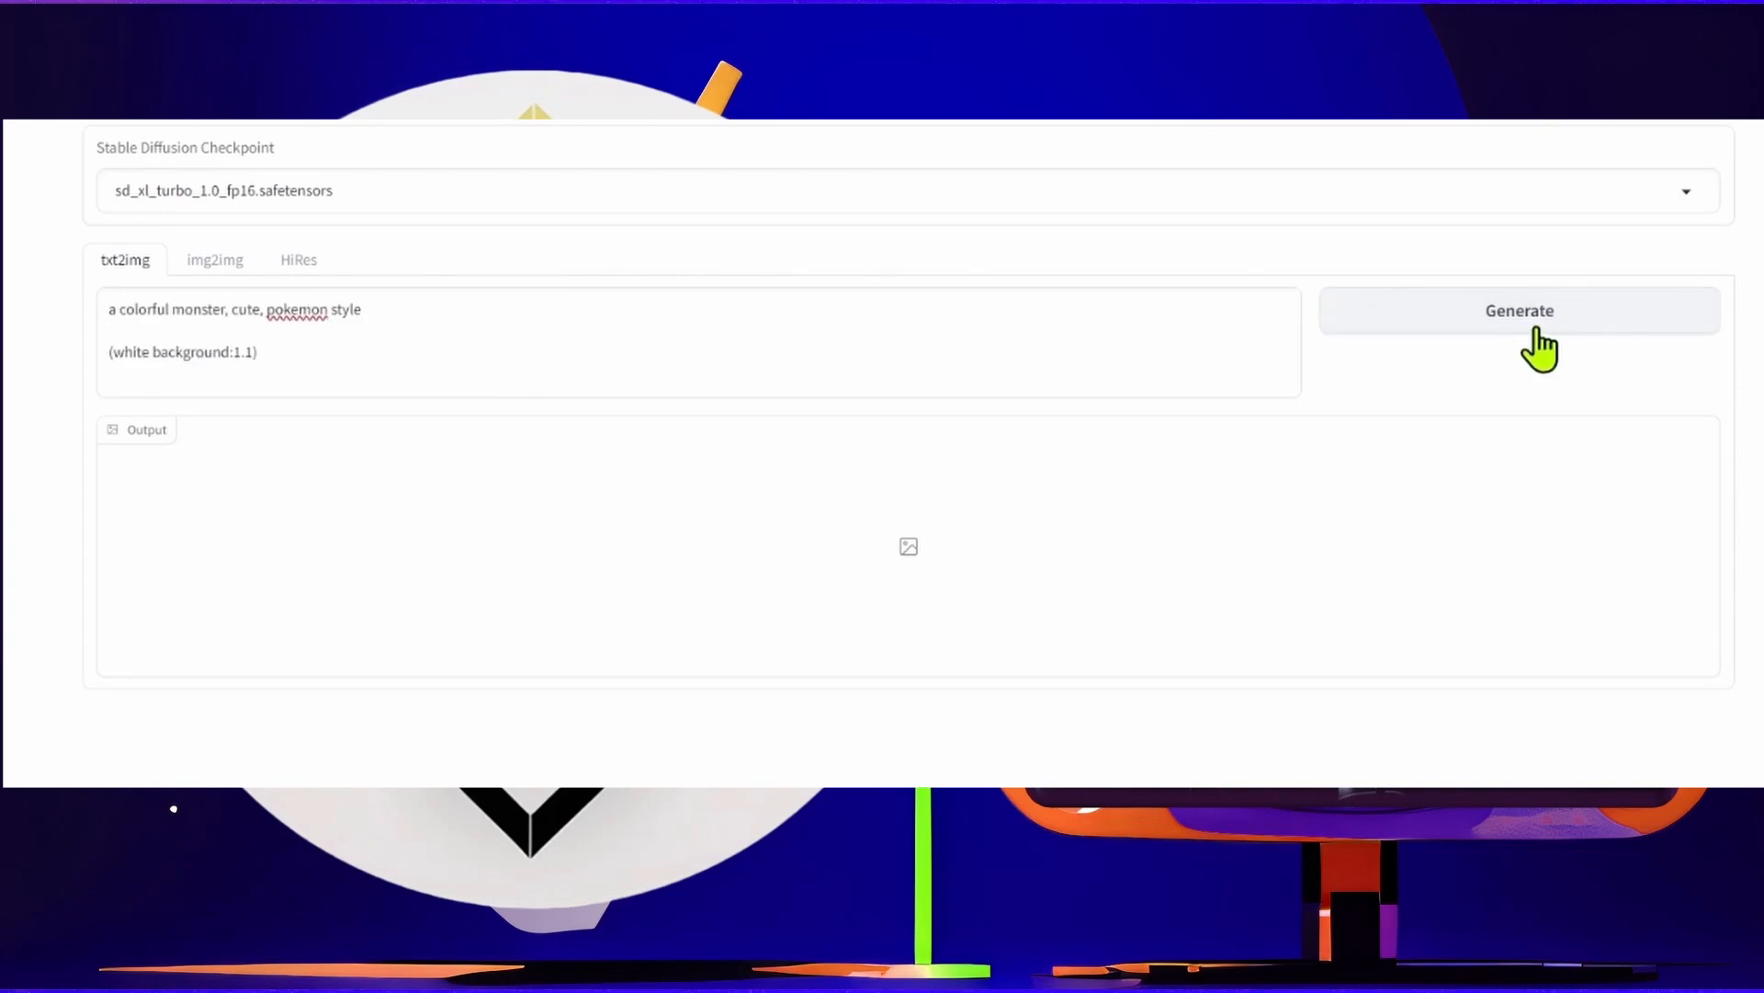
left_click(1536, 340)
left_click_drag(258, 352, 211, 275)
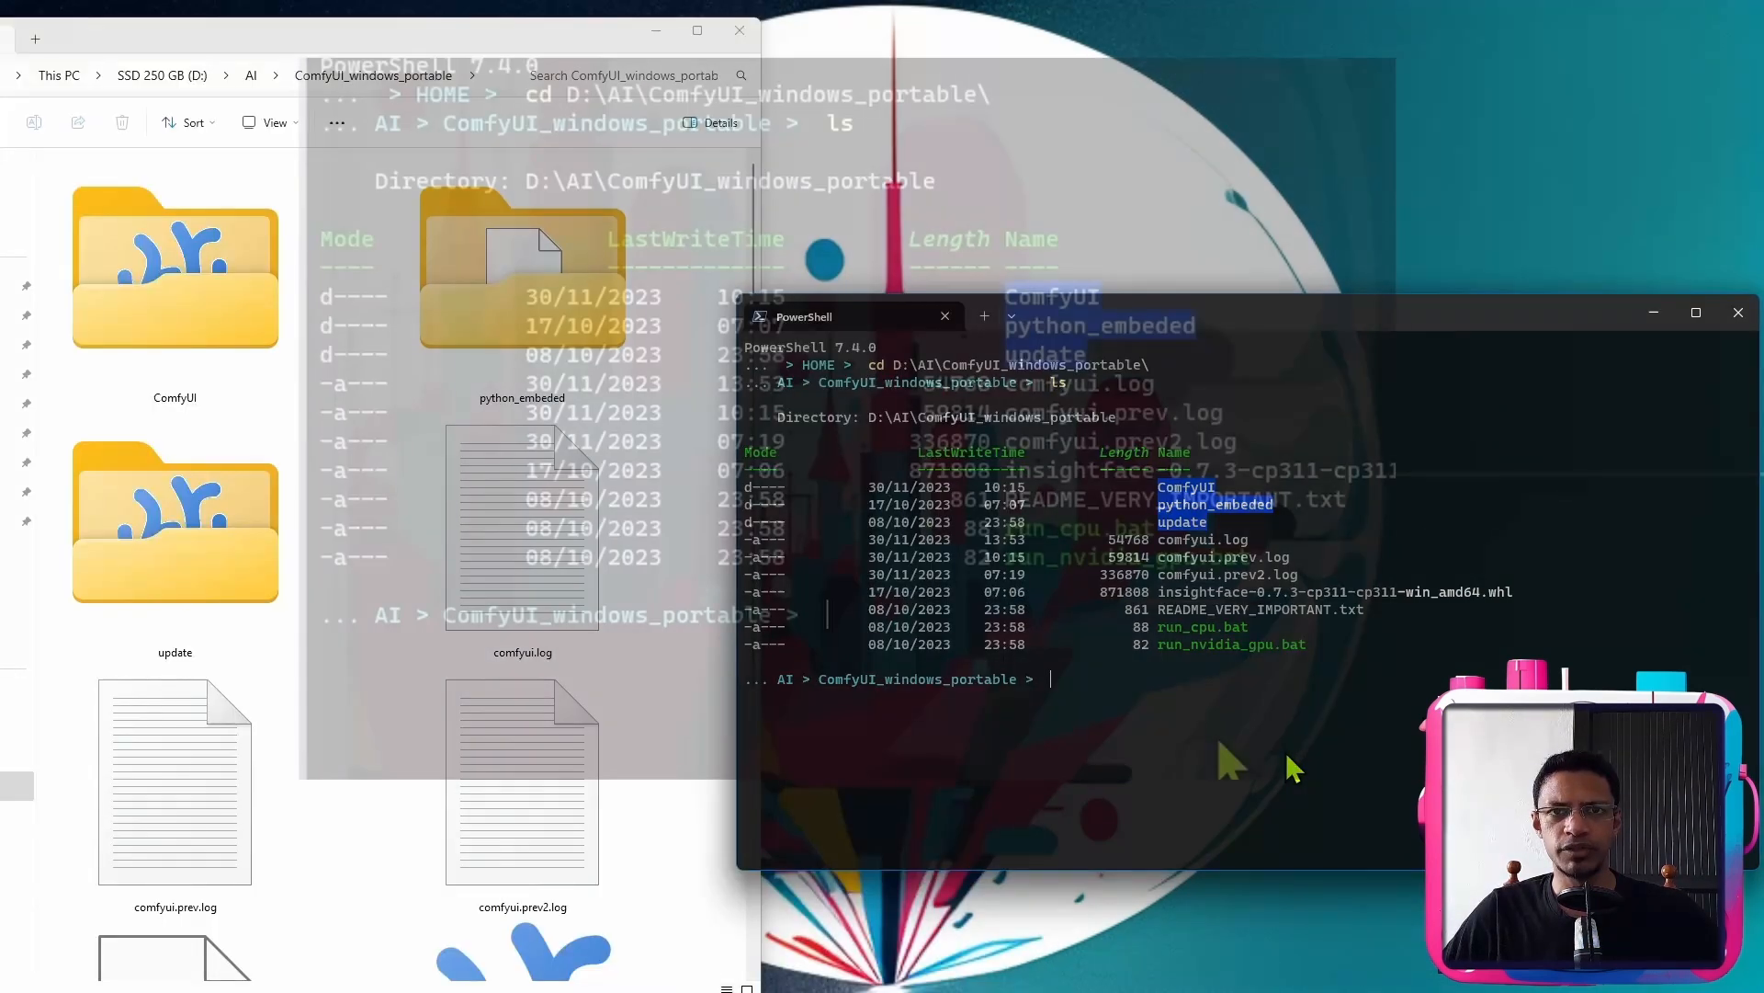
- Go to the update folder of ComfyUI_windows_portable in PowerShell and open the same folder in File Explorer
type("cd u")
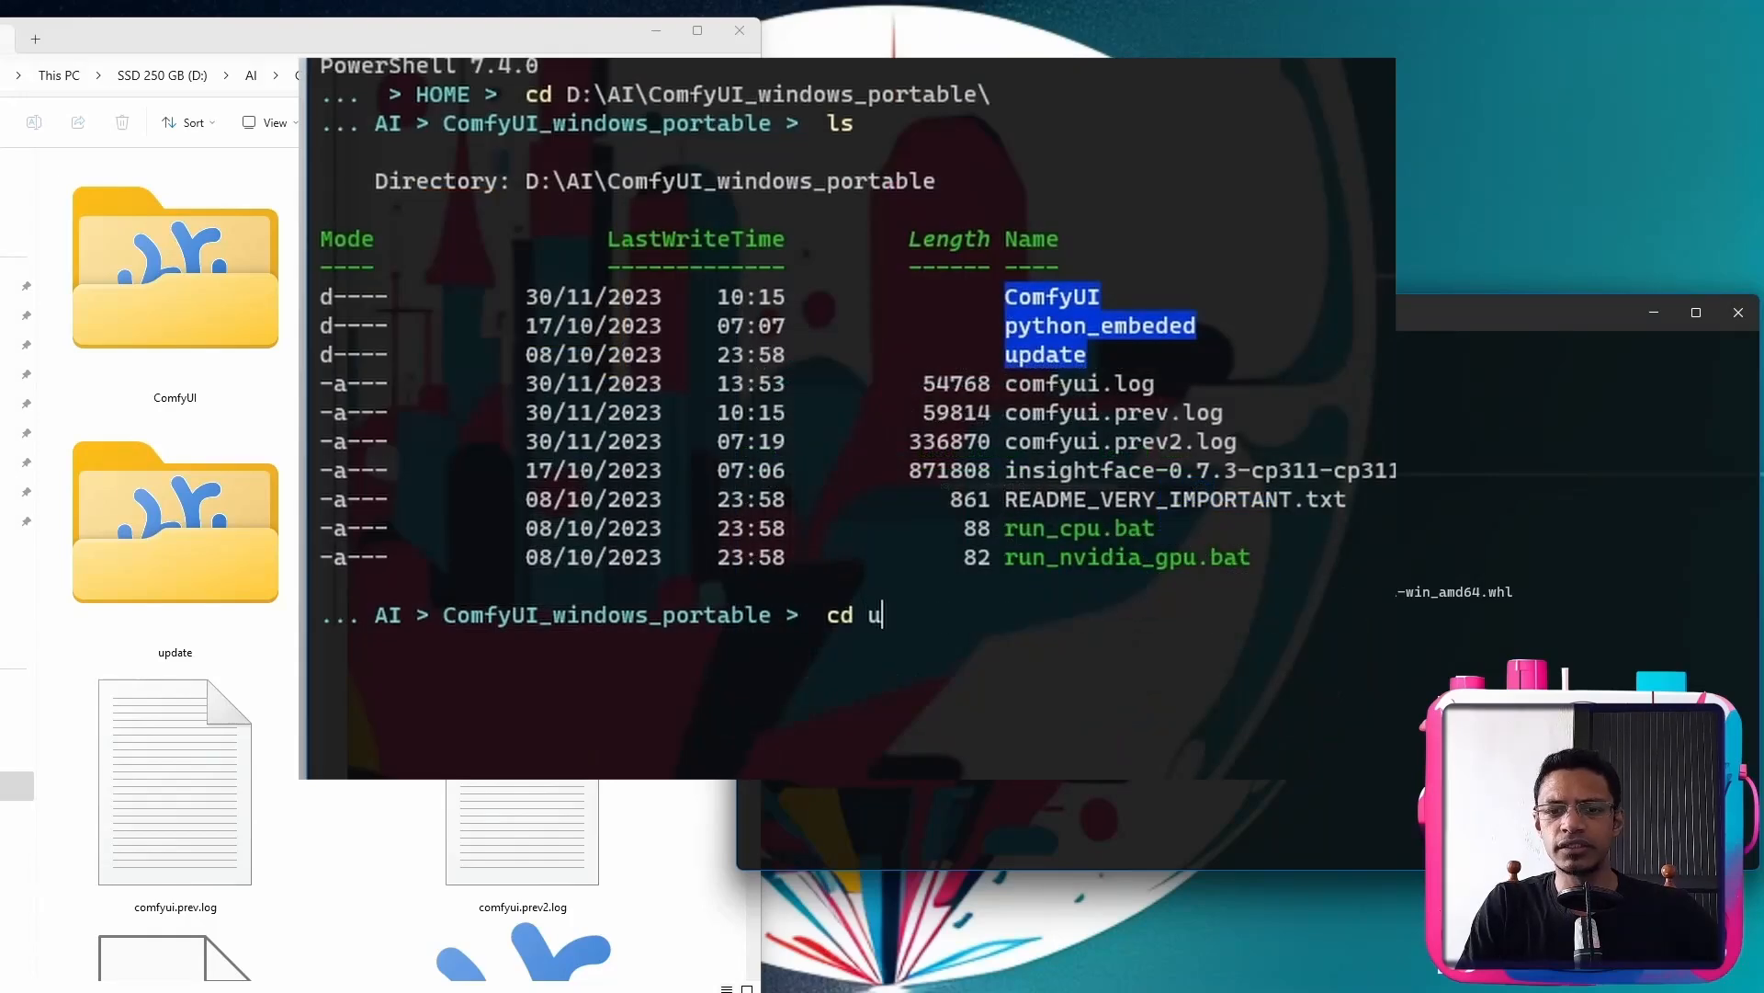
type("pdate")
key("Return")
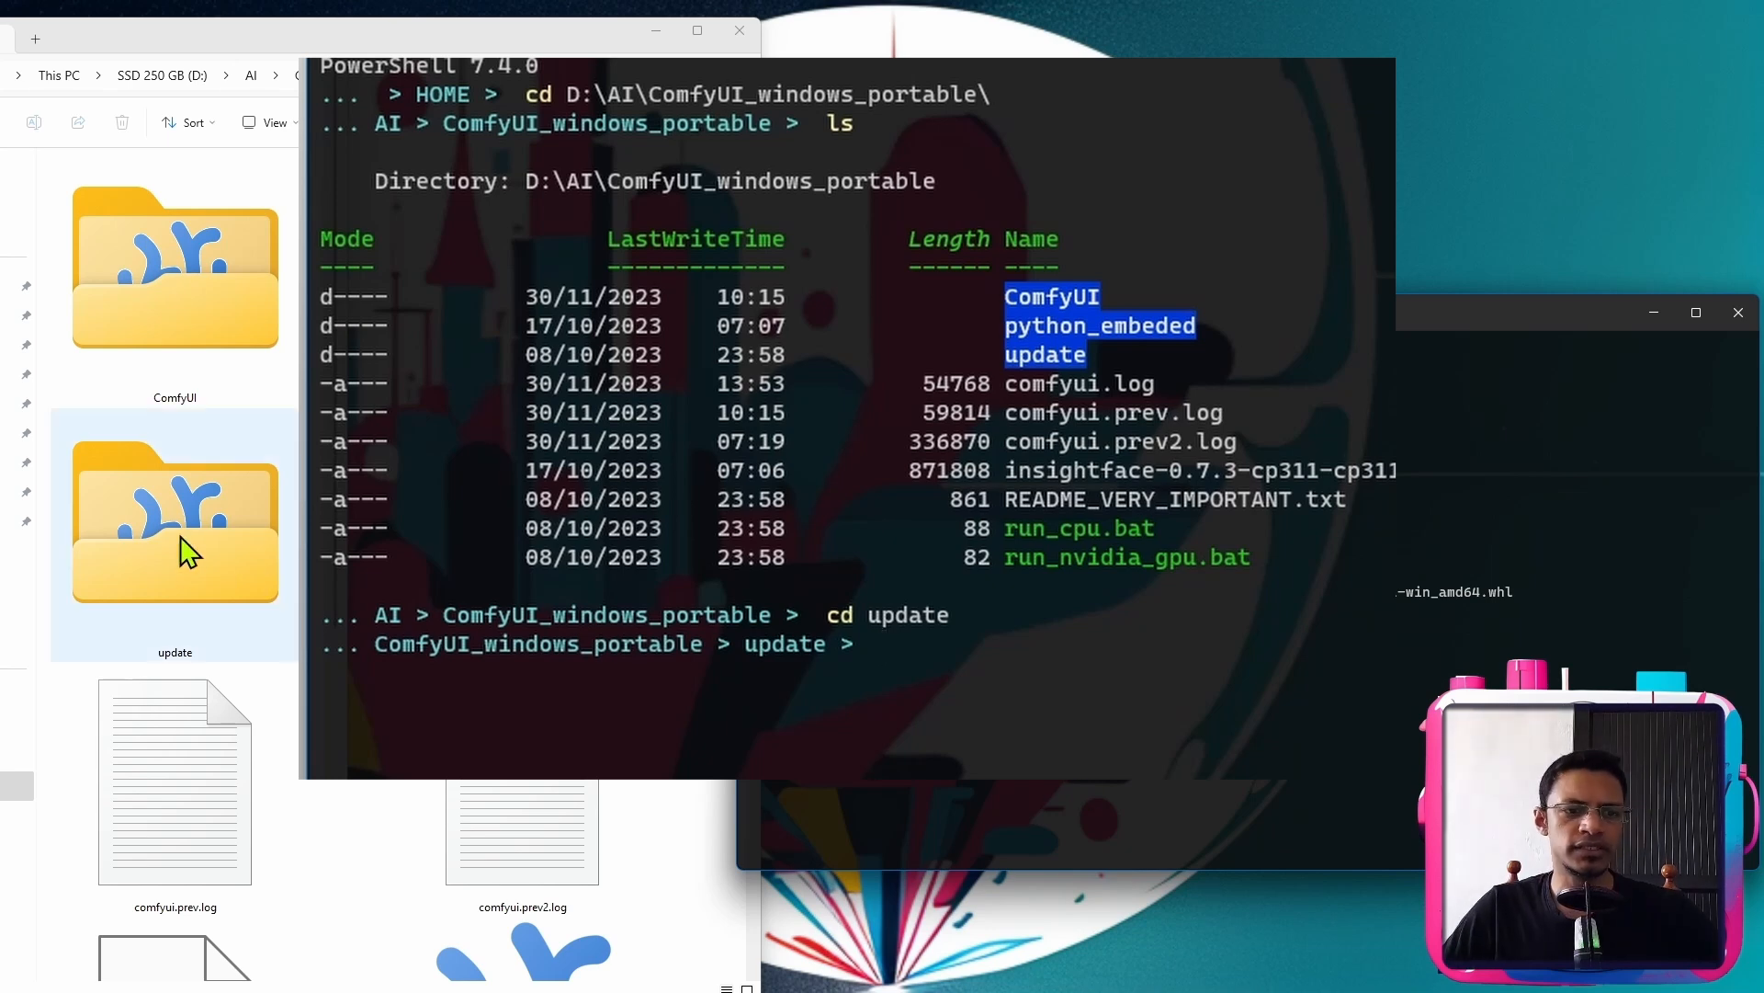
double_click(216, 574)
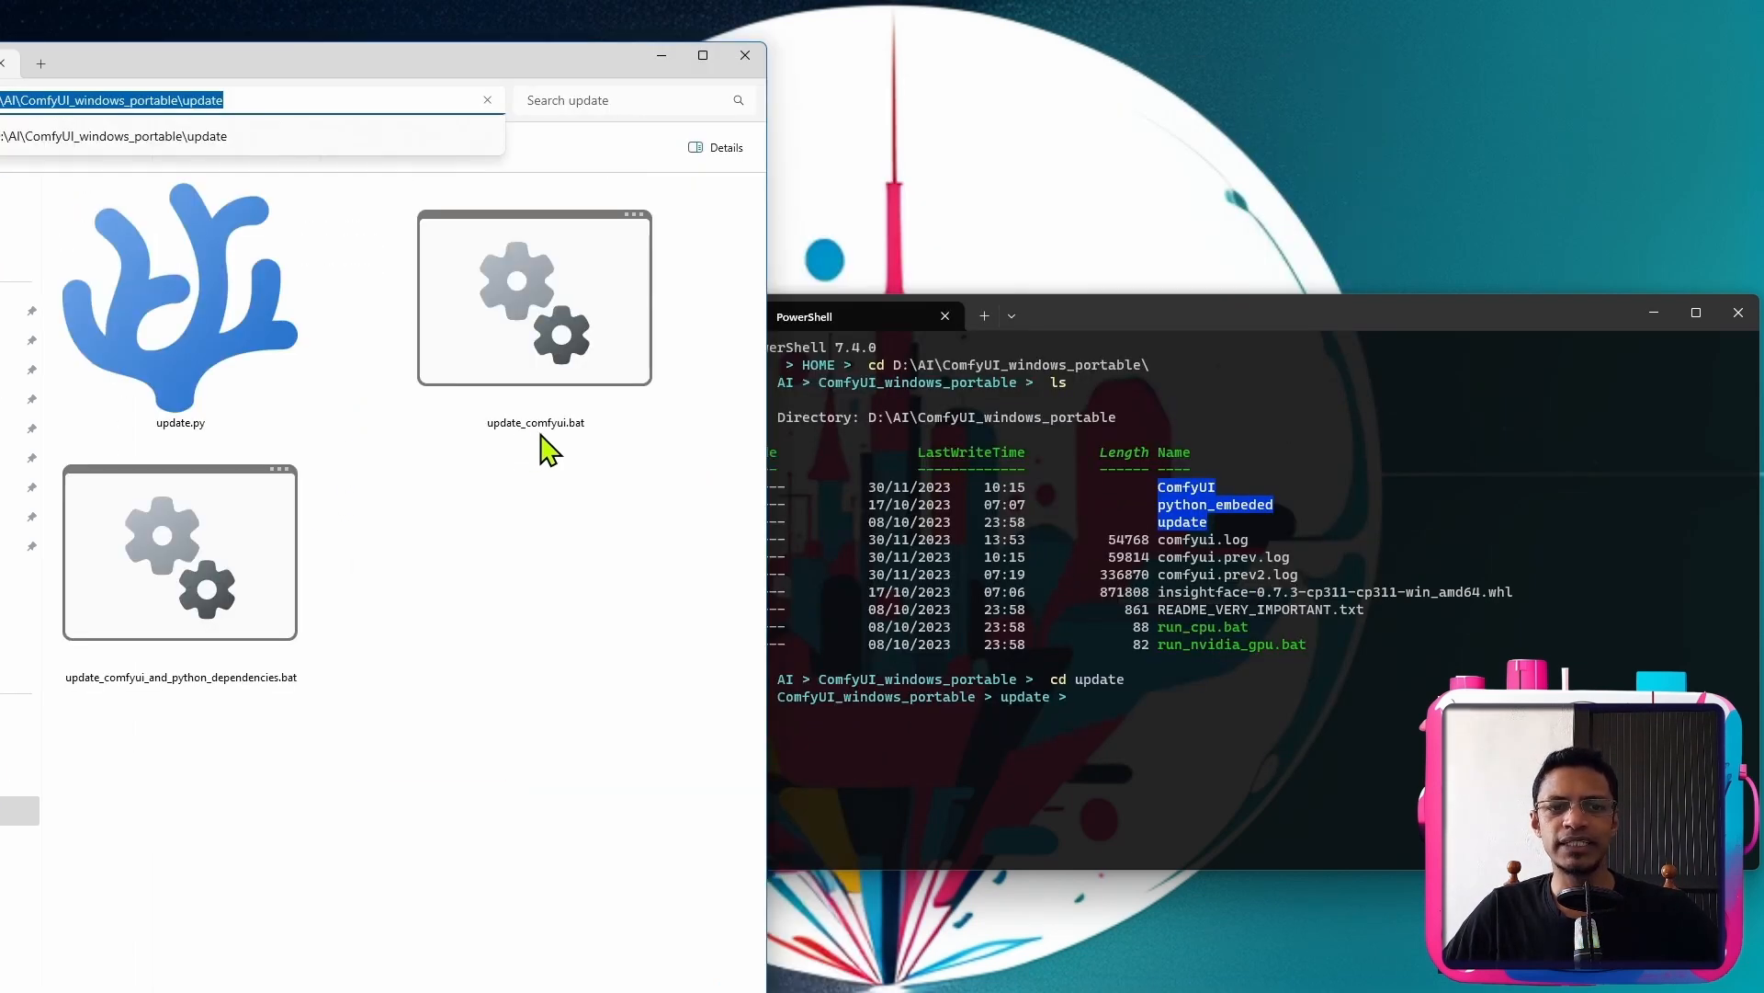
- Update ComfyUI by running update_comfyui.bat in PowerShell and dismiss its closing pause
left_click(1261, 777)
type("update_")
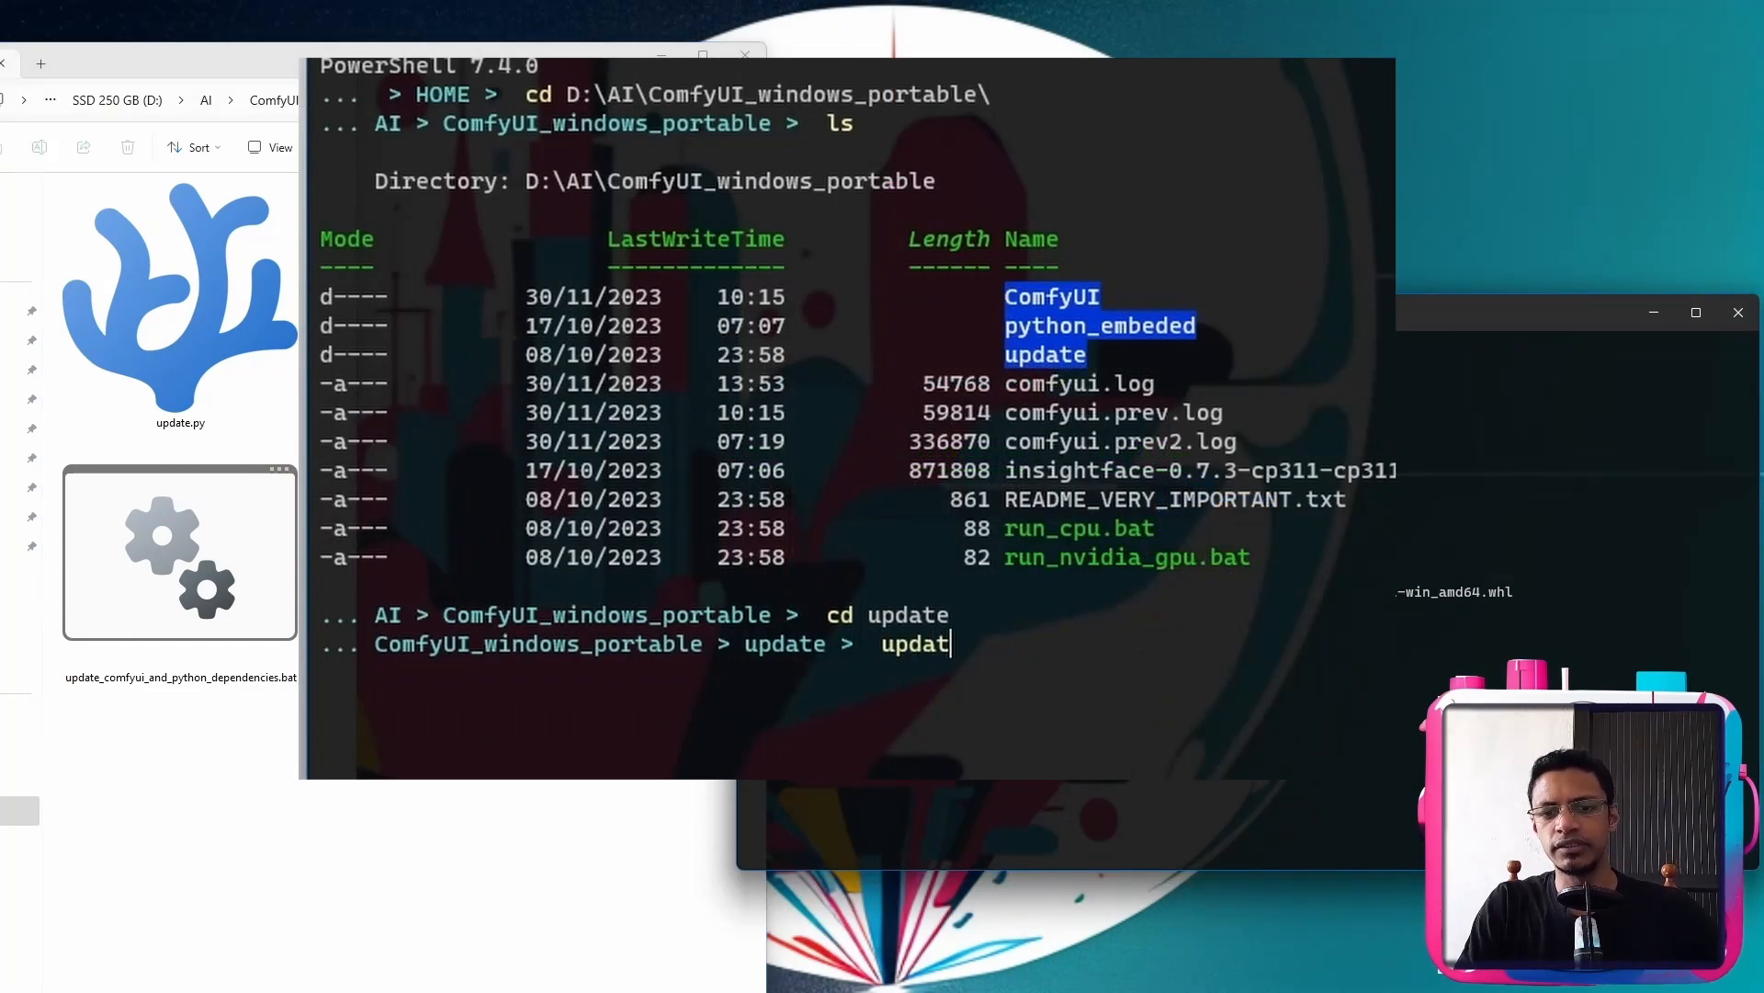
key("Tab")
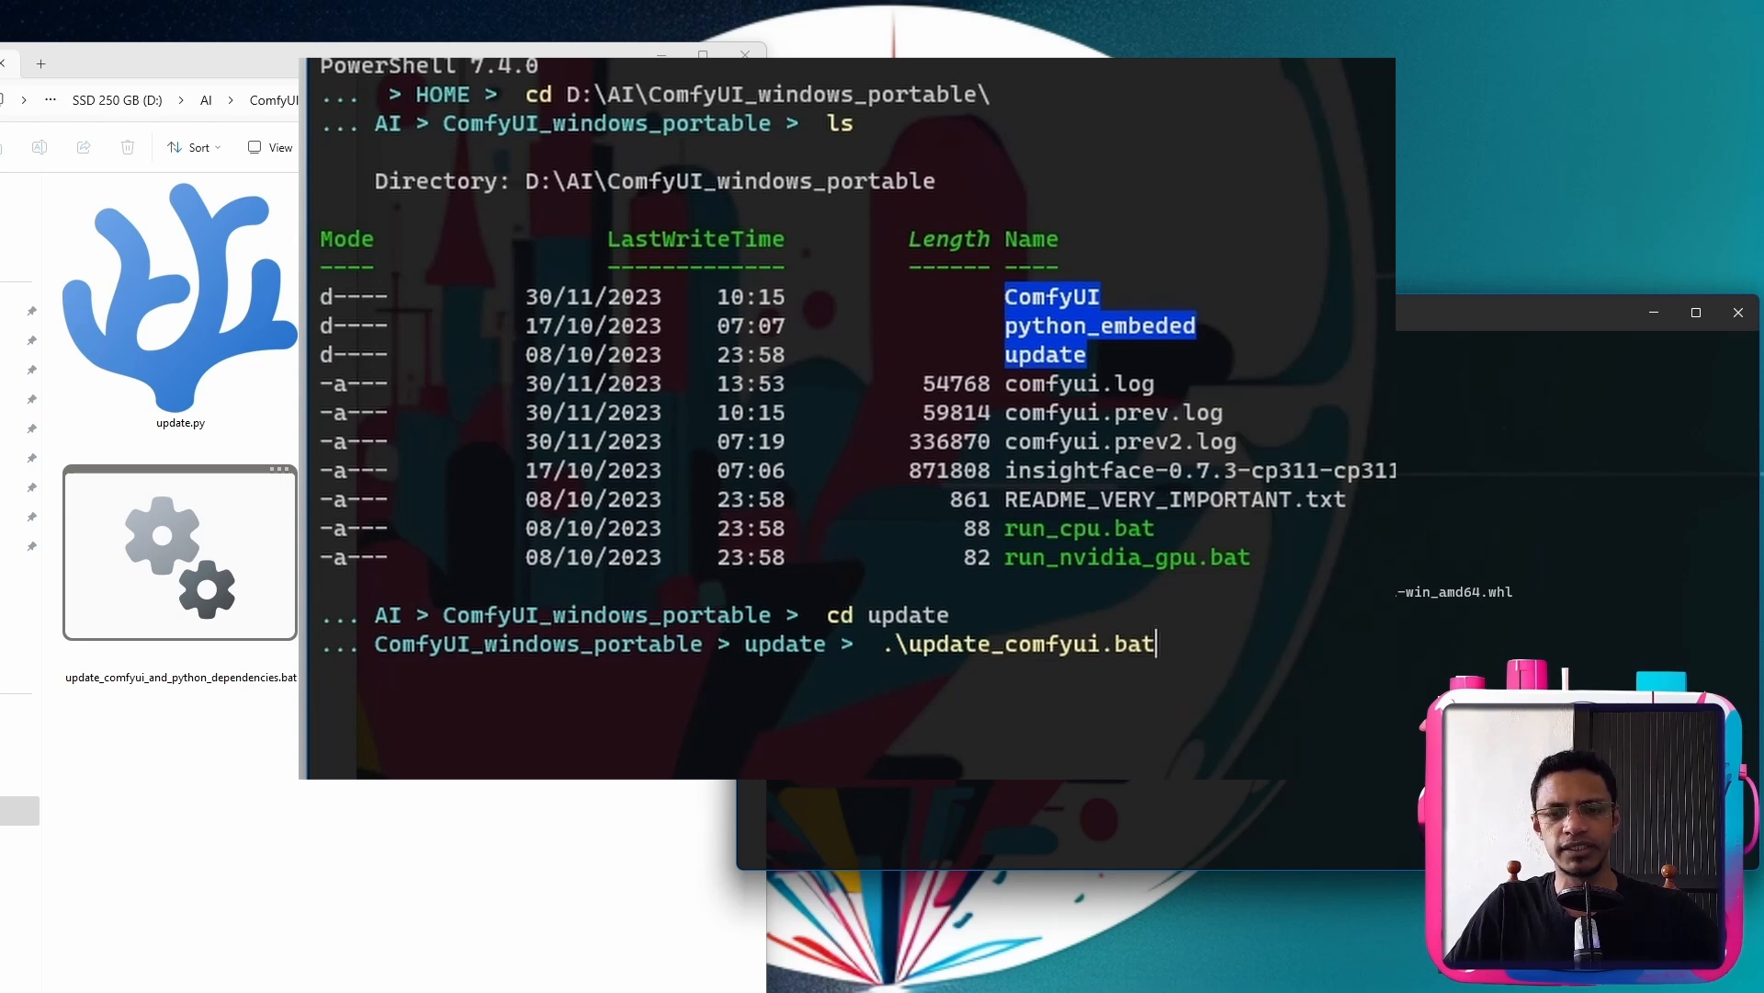
key("Return")
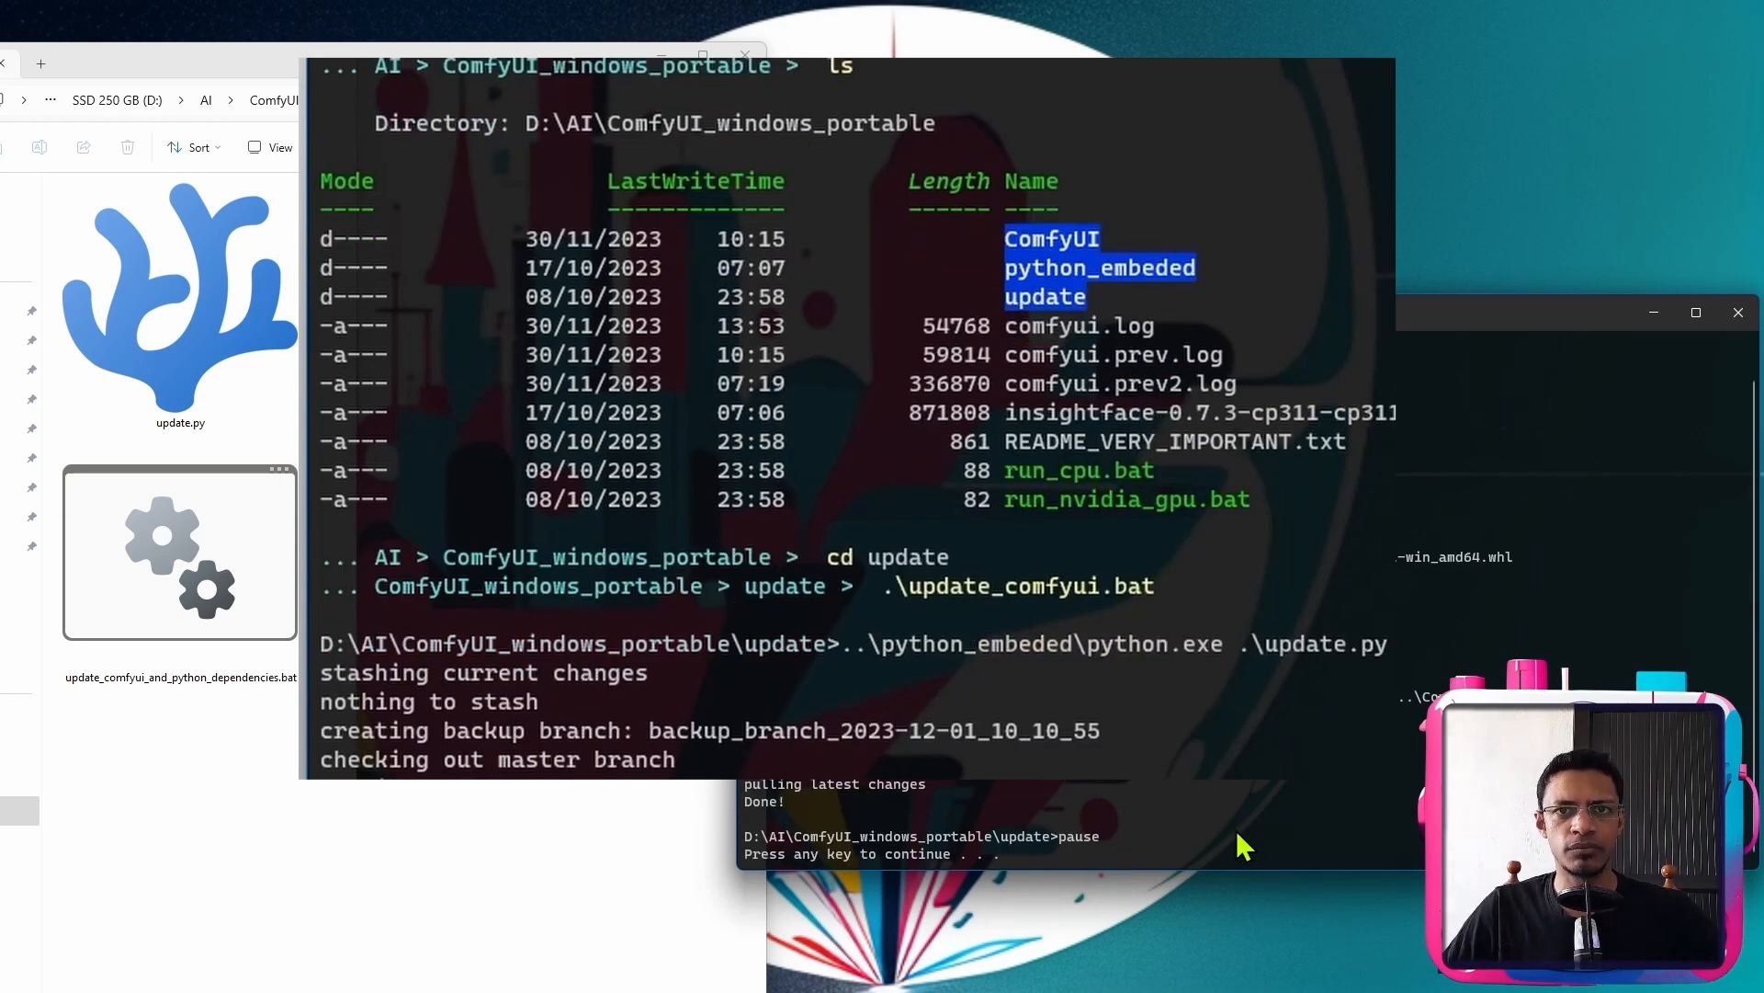
key("Return")
- Return to the ComfyUI_windows_portable folder in PowerShell and launch ComfyUI with run_nvidia_gpu.bat
type("cd ..")
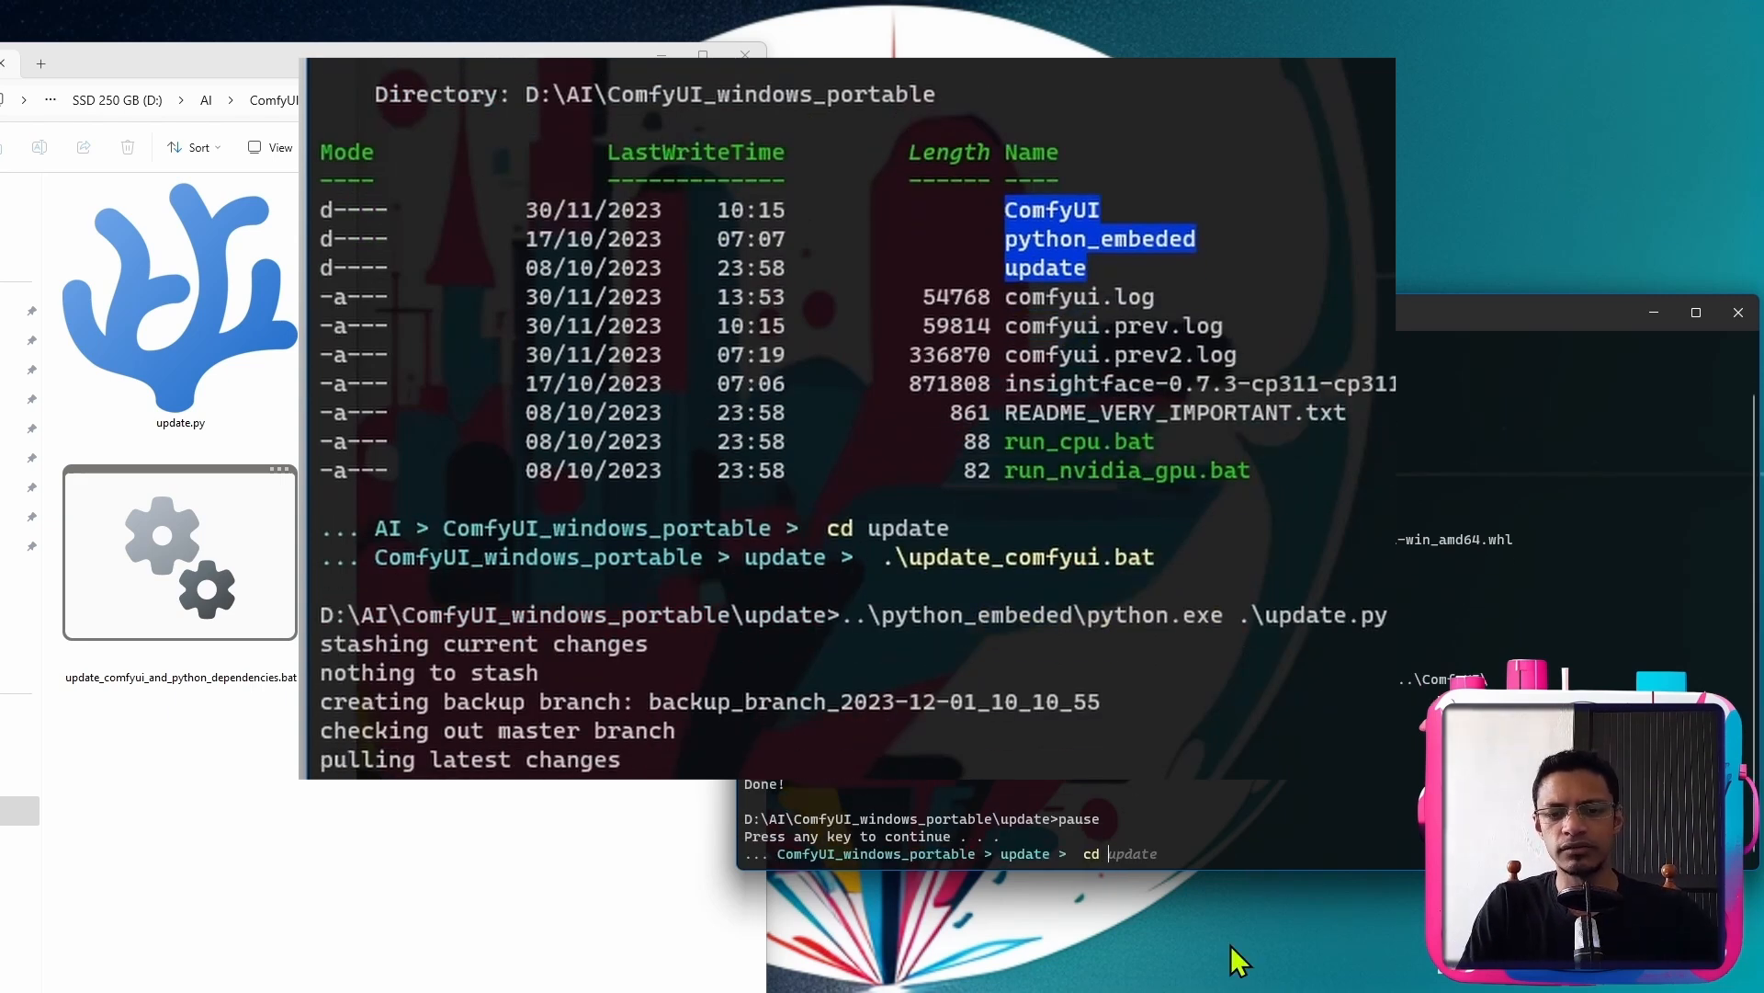
key("Return")
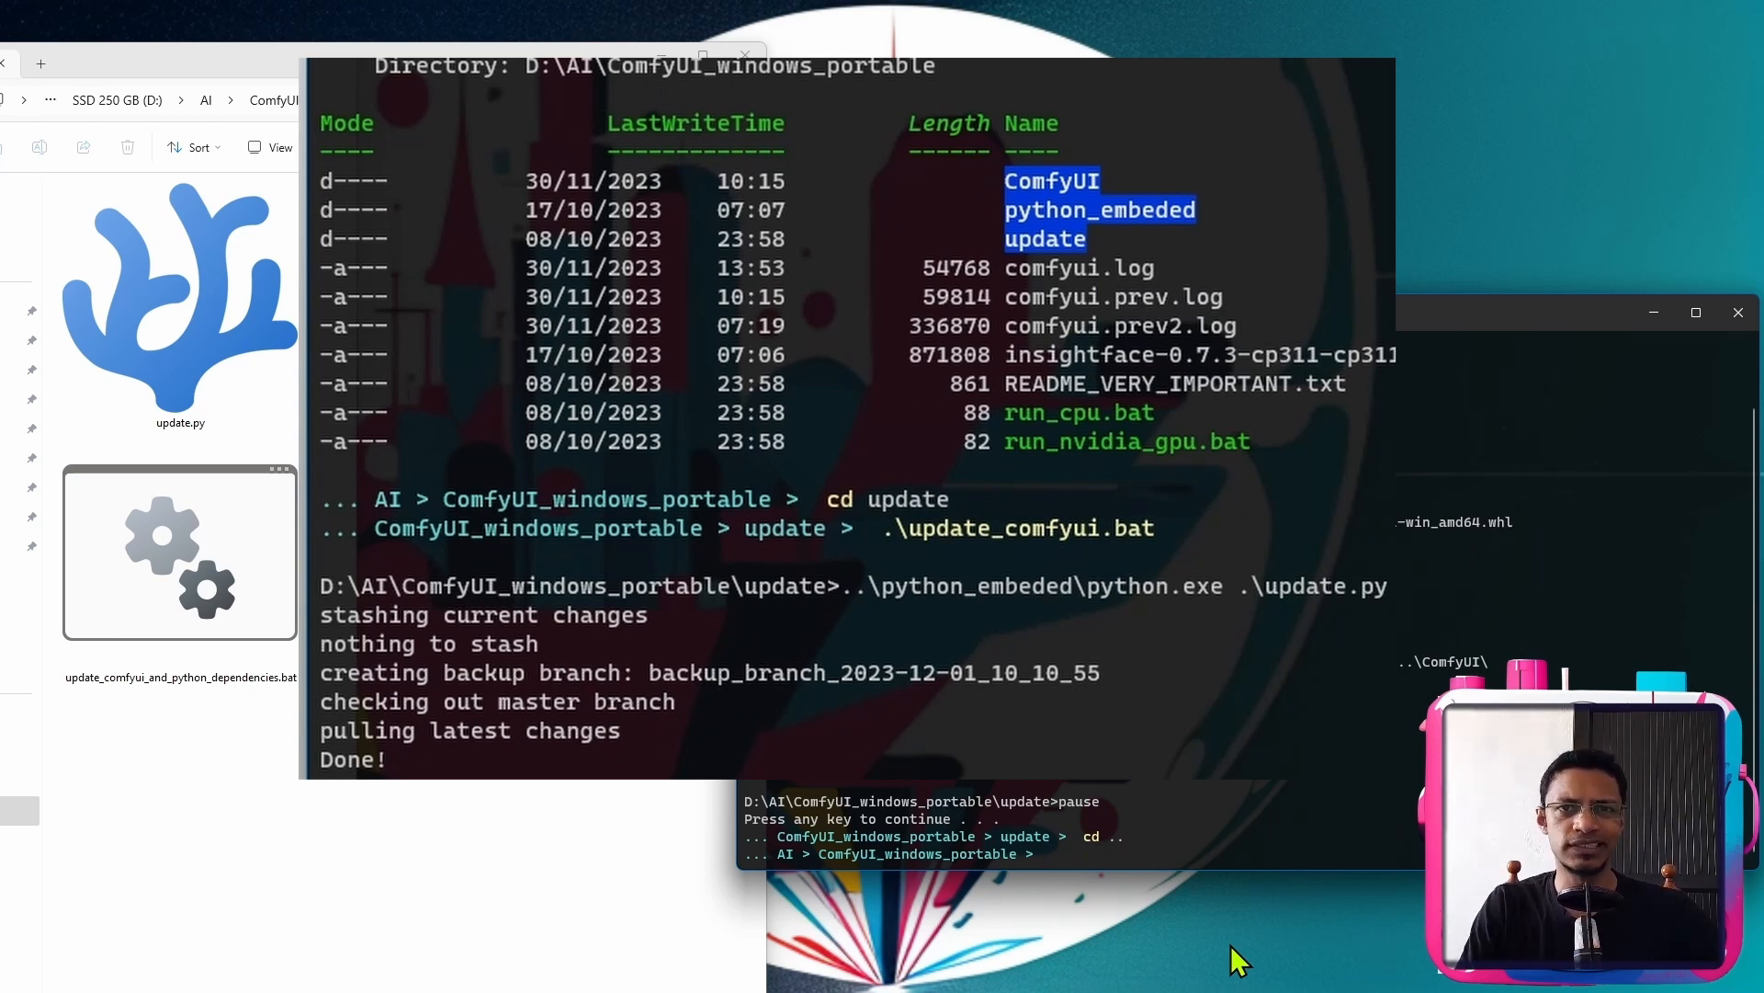
mouse_move(1297, 977)
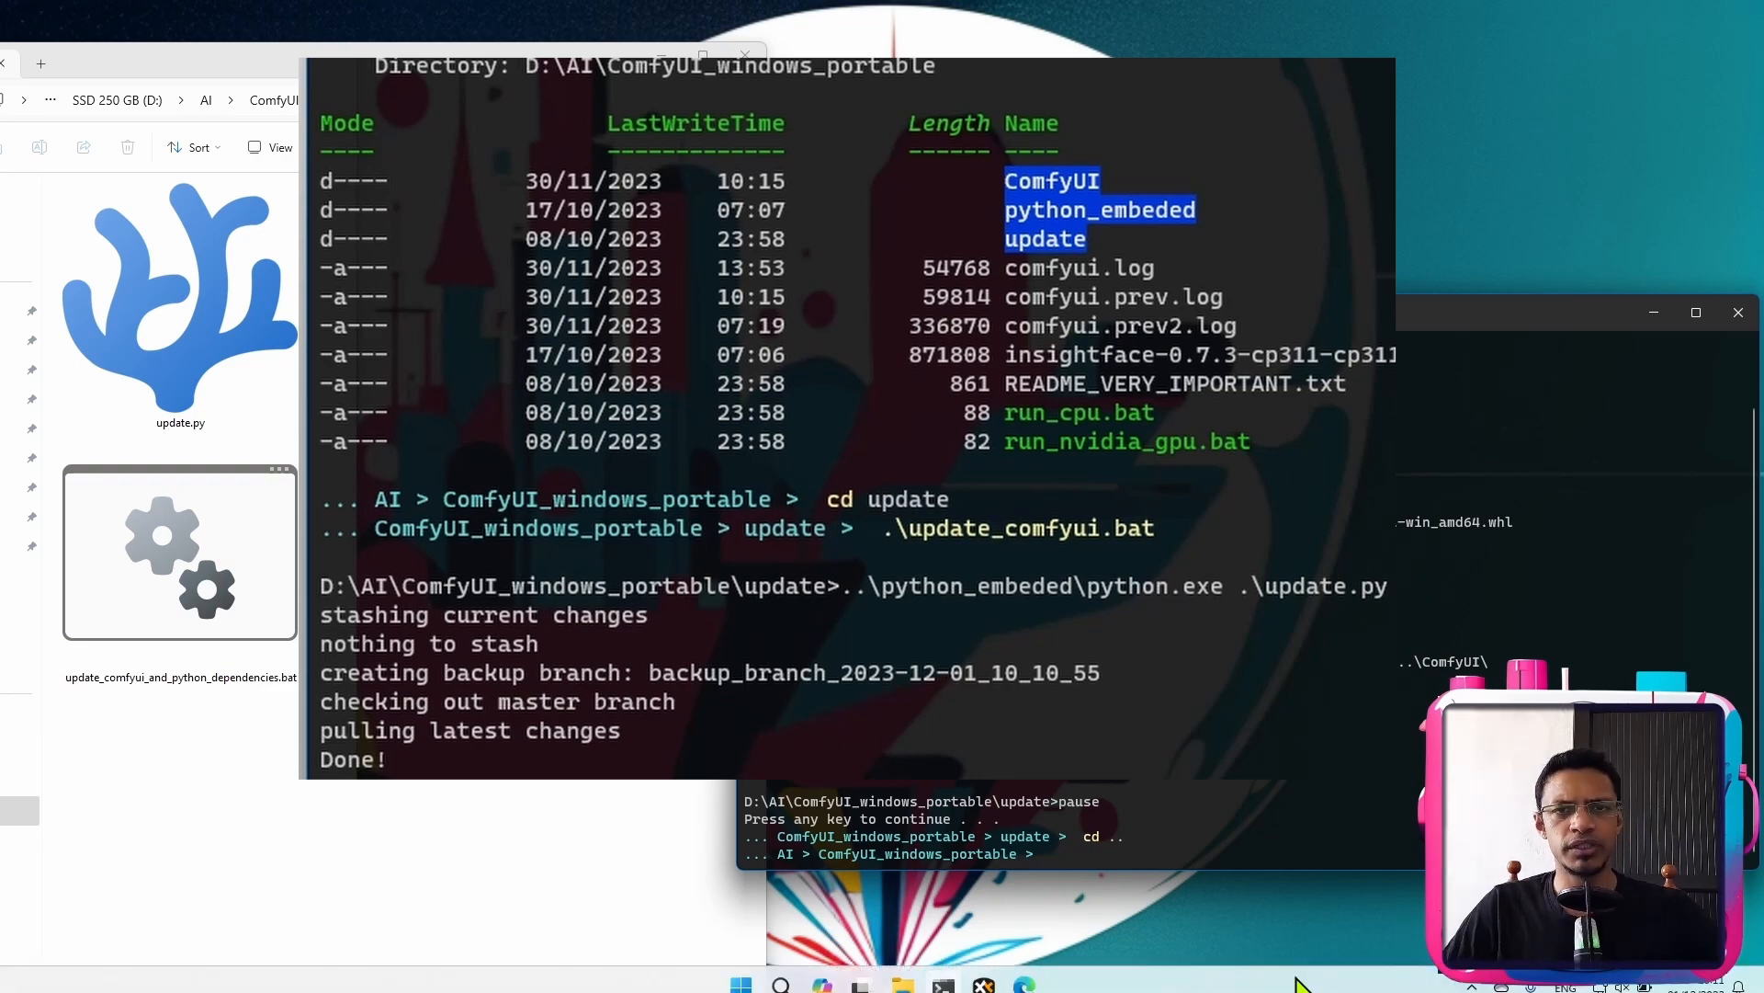
type(".\run_nvidia_gpu.bat")
key("Return")
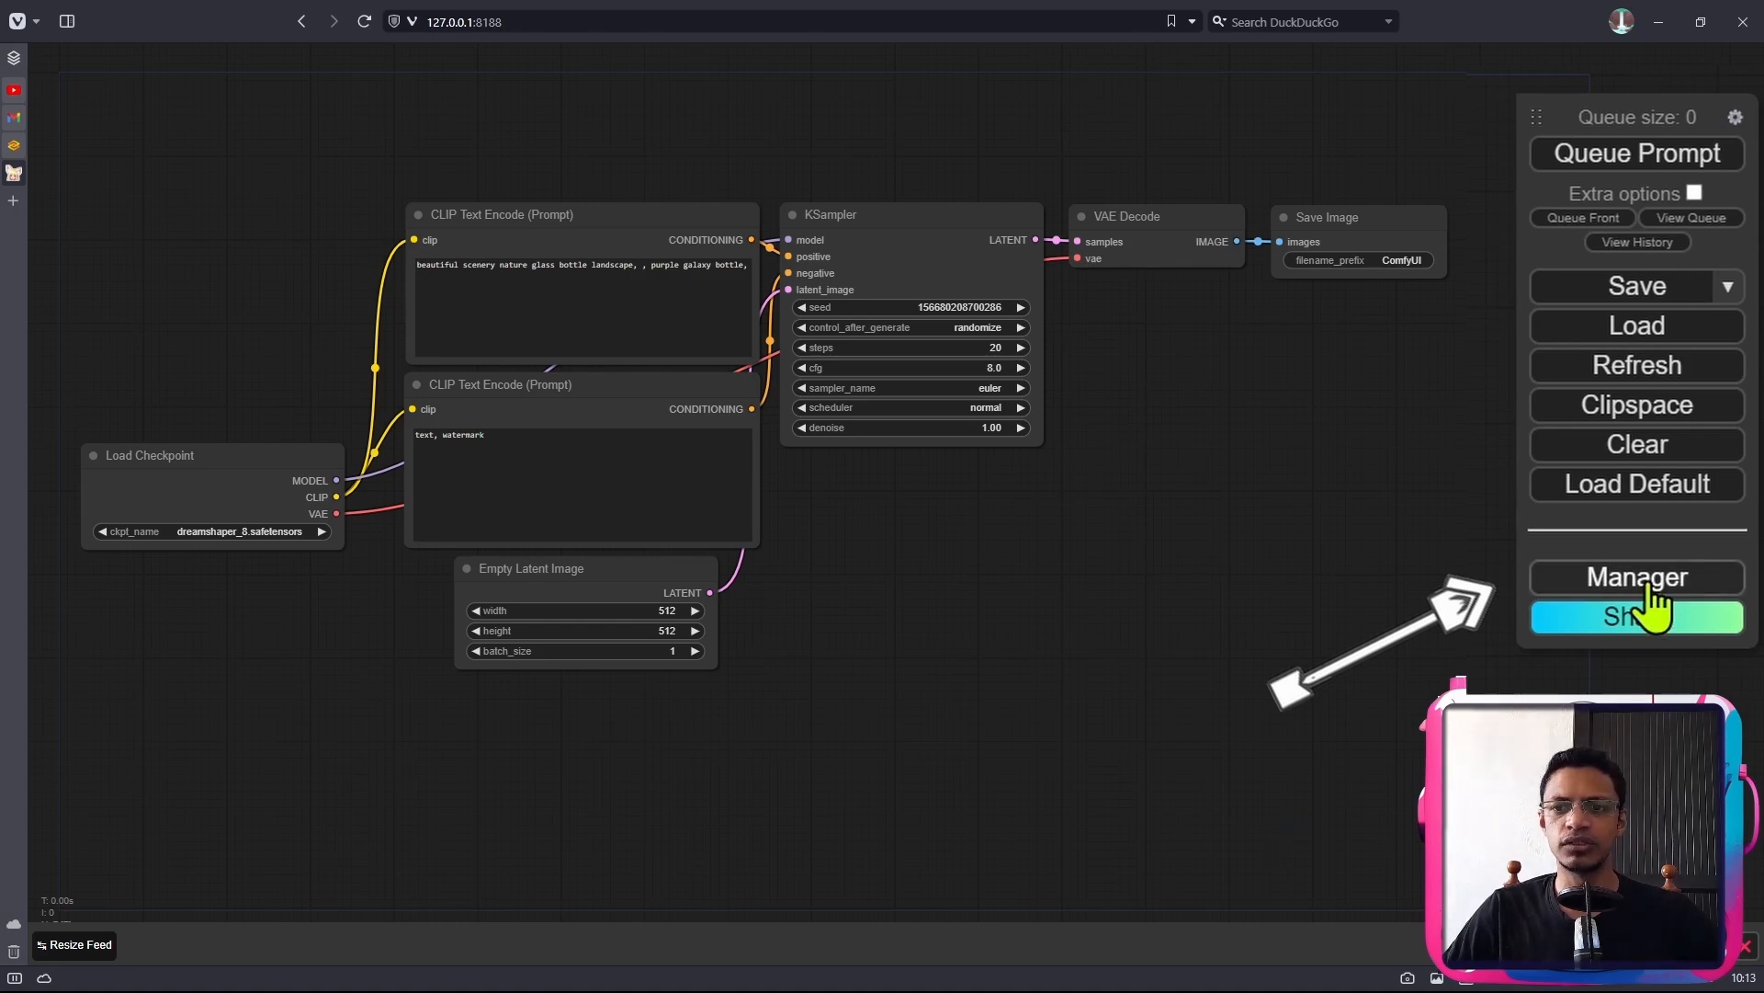
left_click(1680, 439)
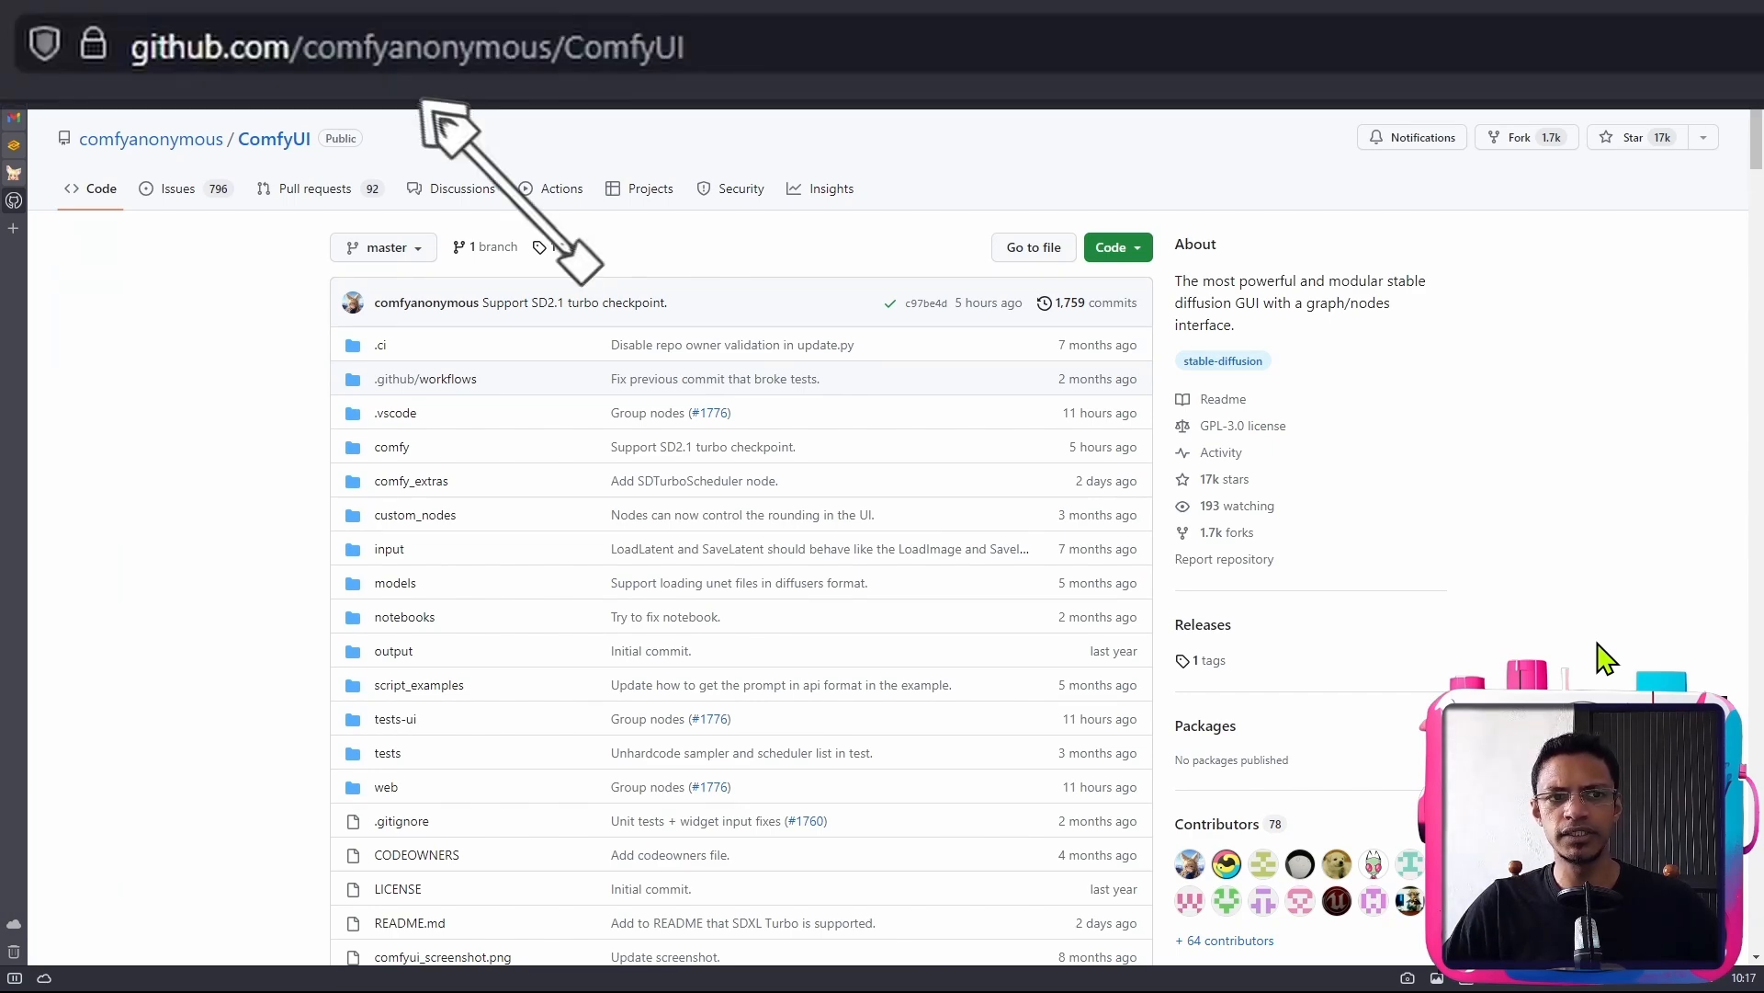
- From the ComfyUI GitHub readme, open the SDXL Turbo examples and follow the link to the official SDXL Turbo checkpoint
scroll(46, 557, "down", 8)
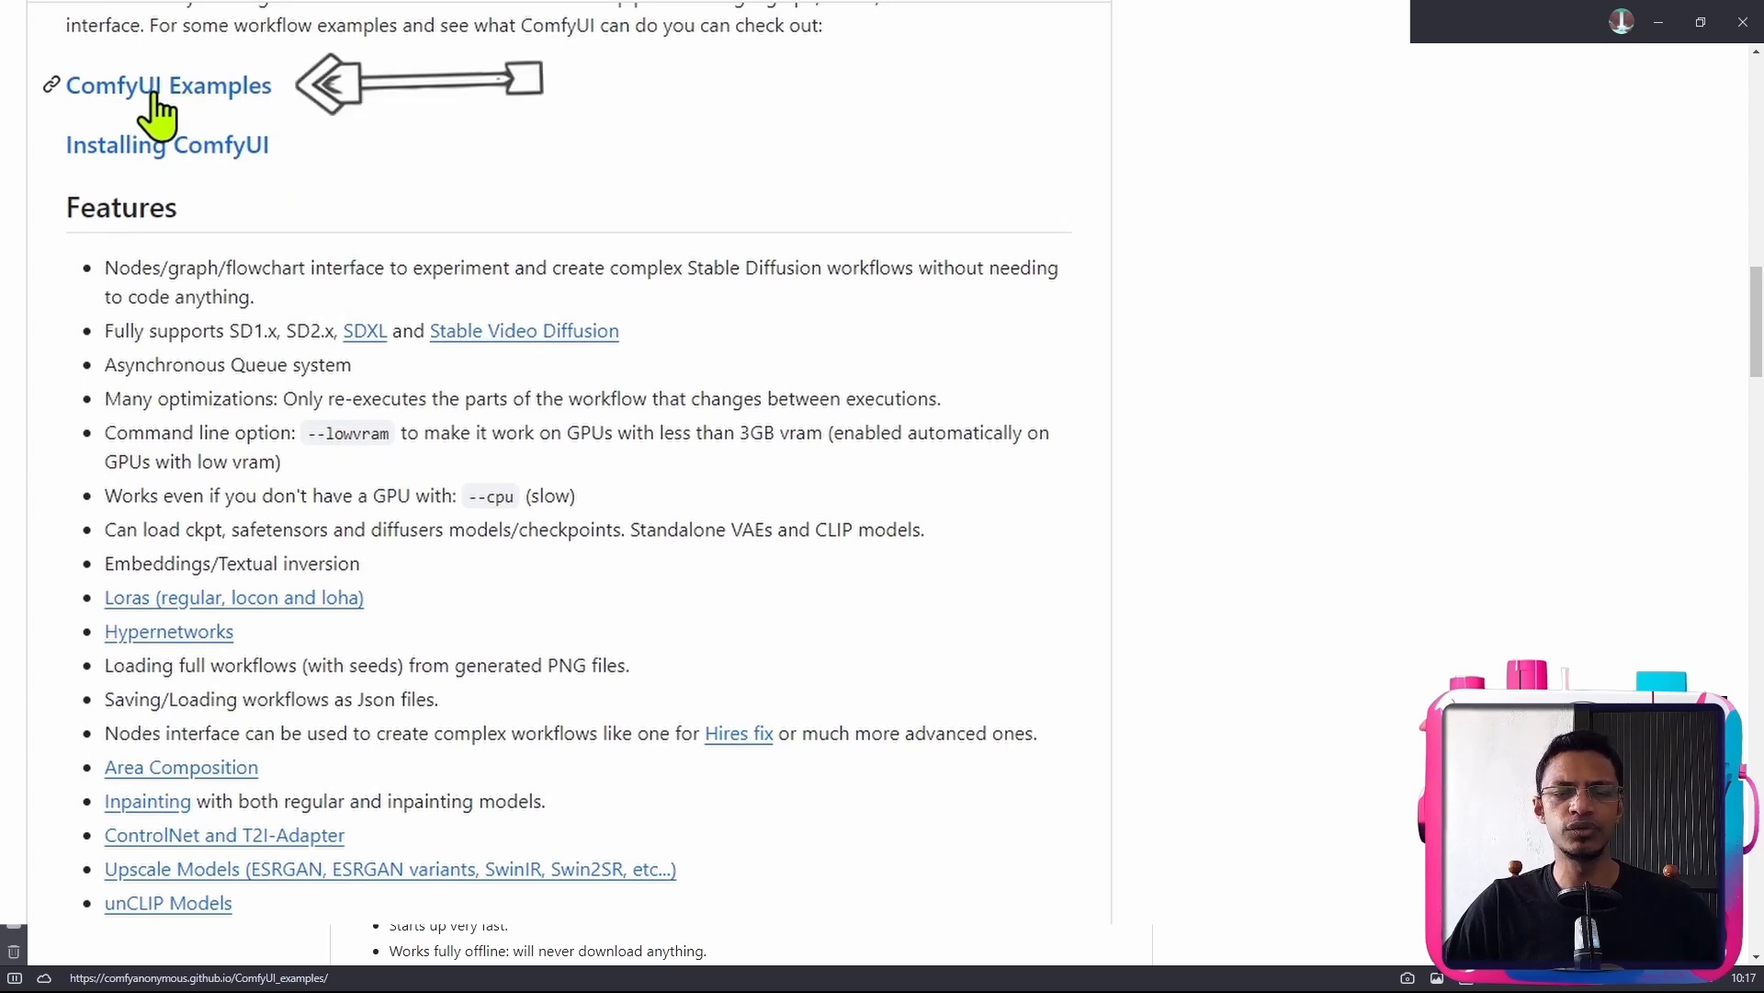
left_click(151, 91)
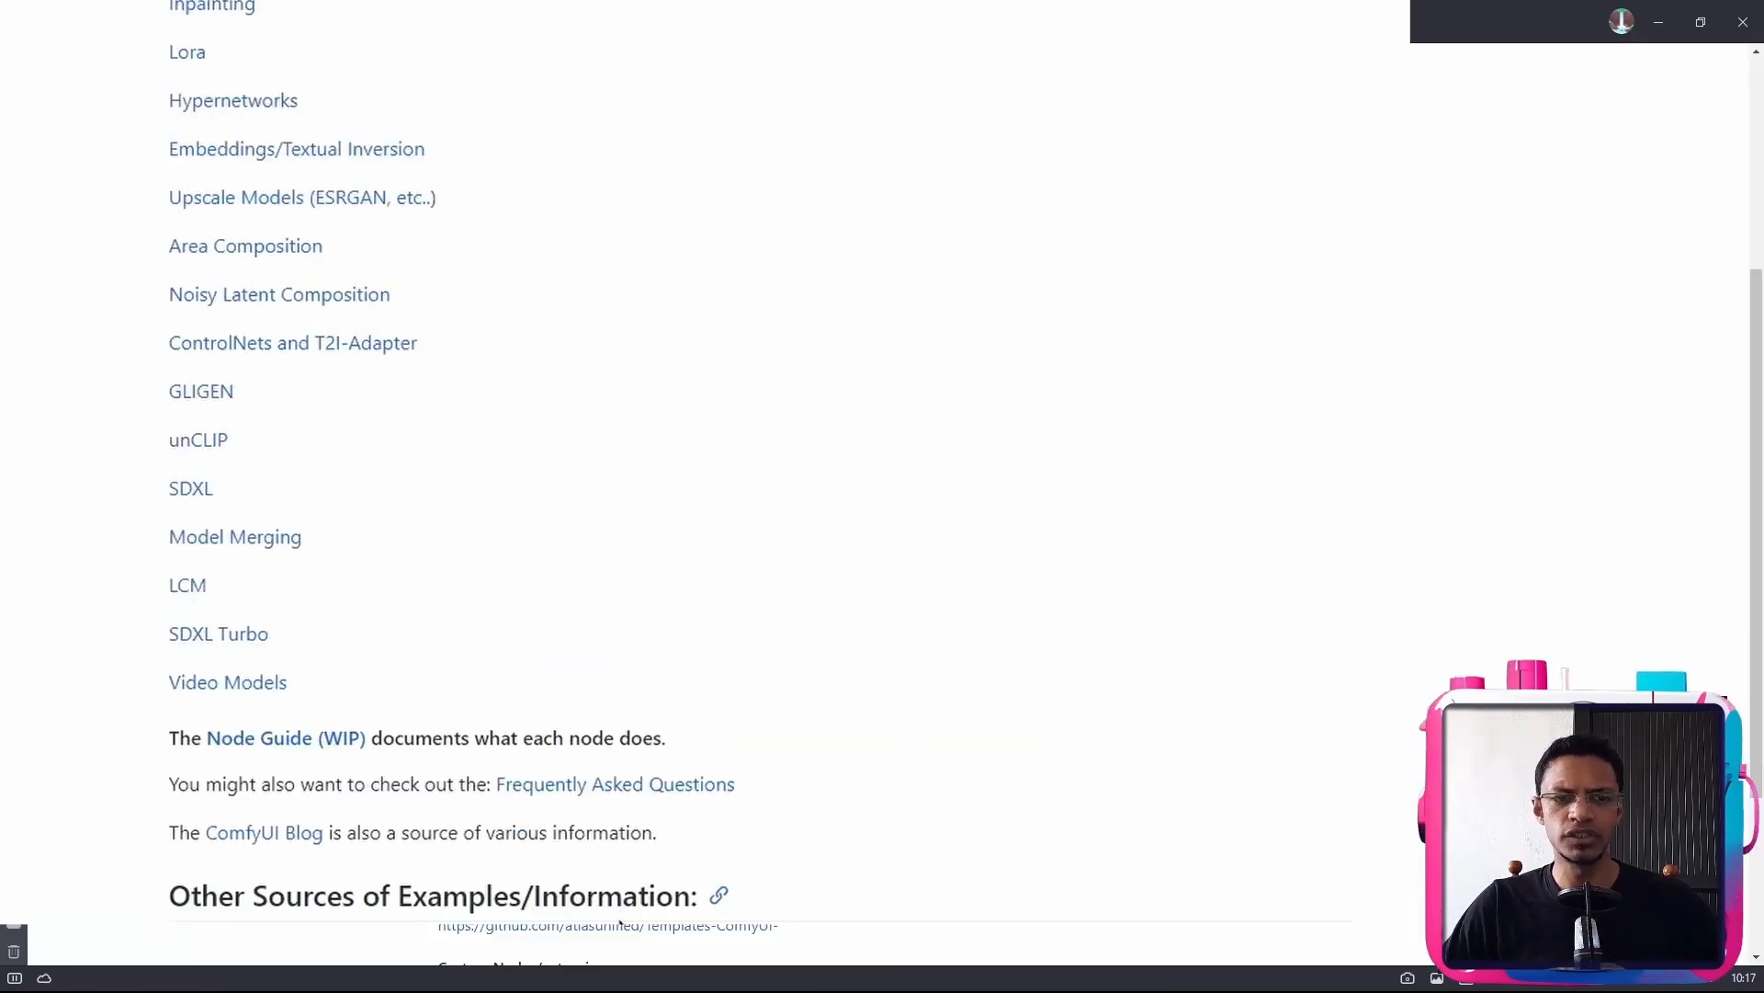
left_click(230, 655)
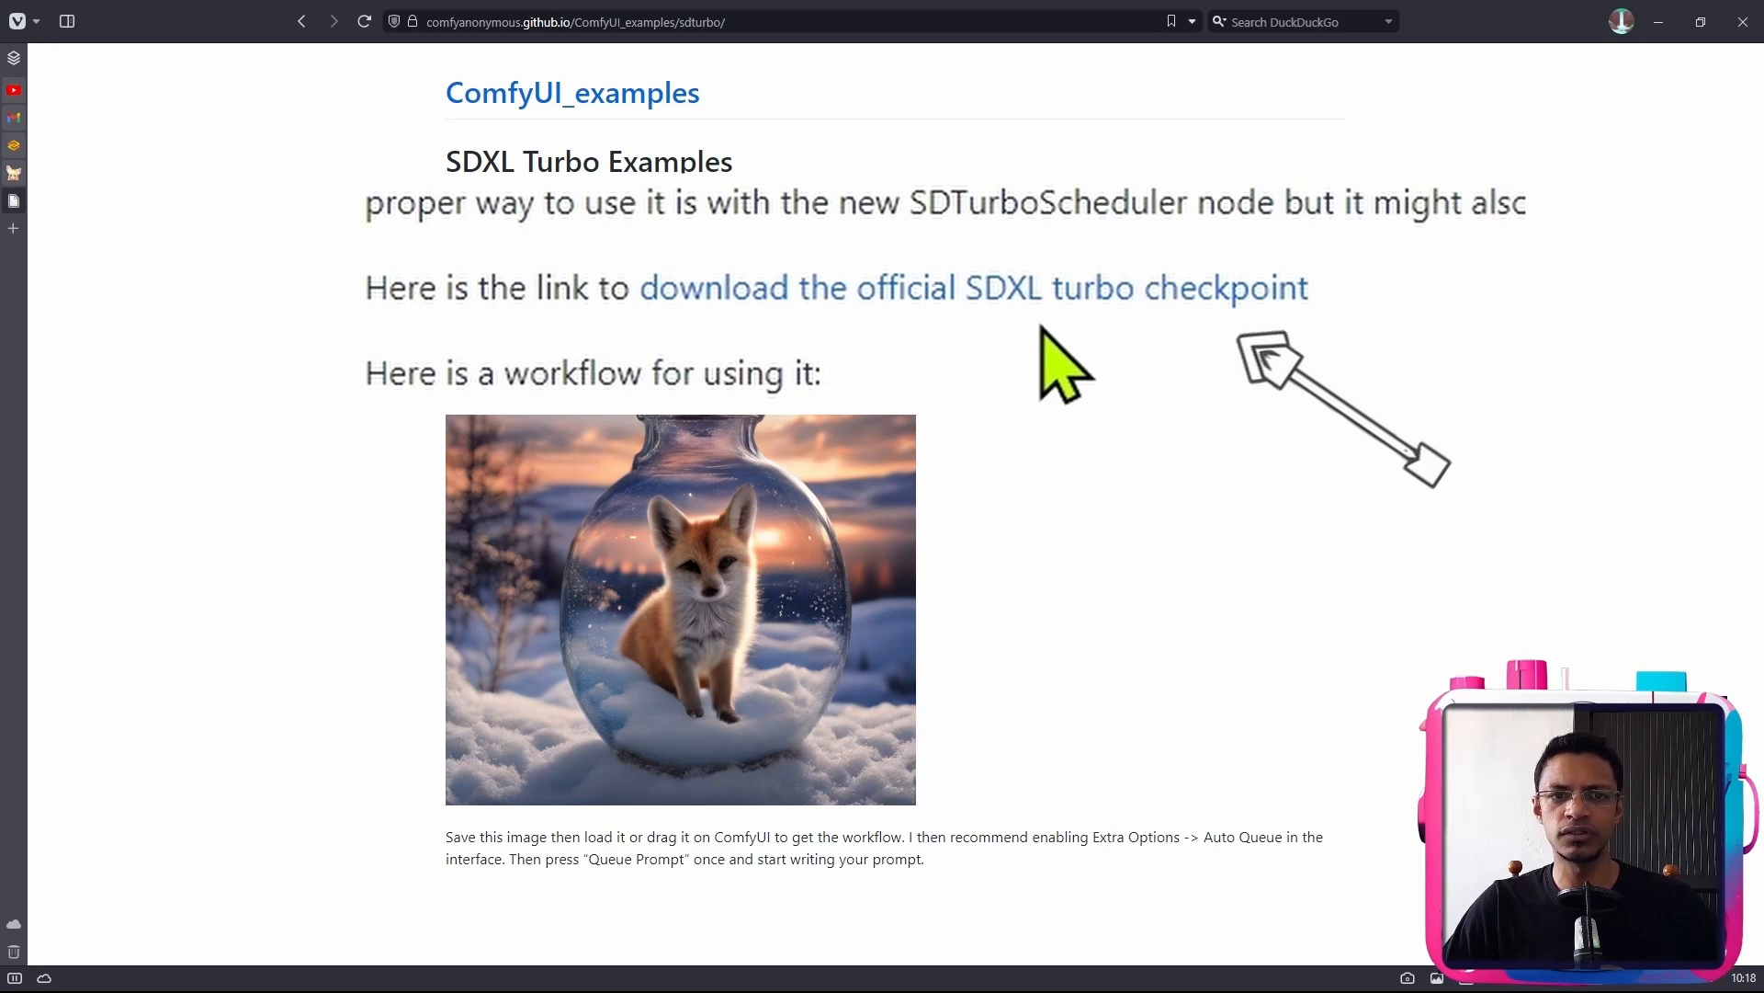
left_click(1160, 289)
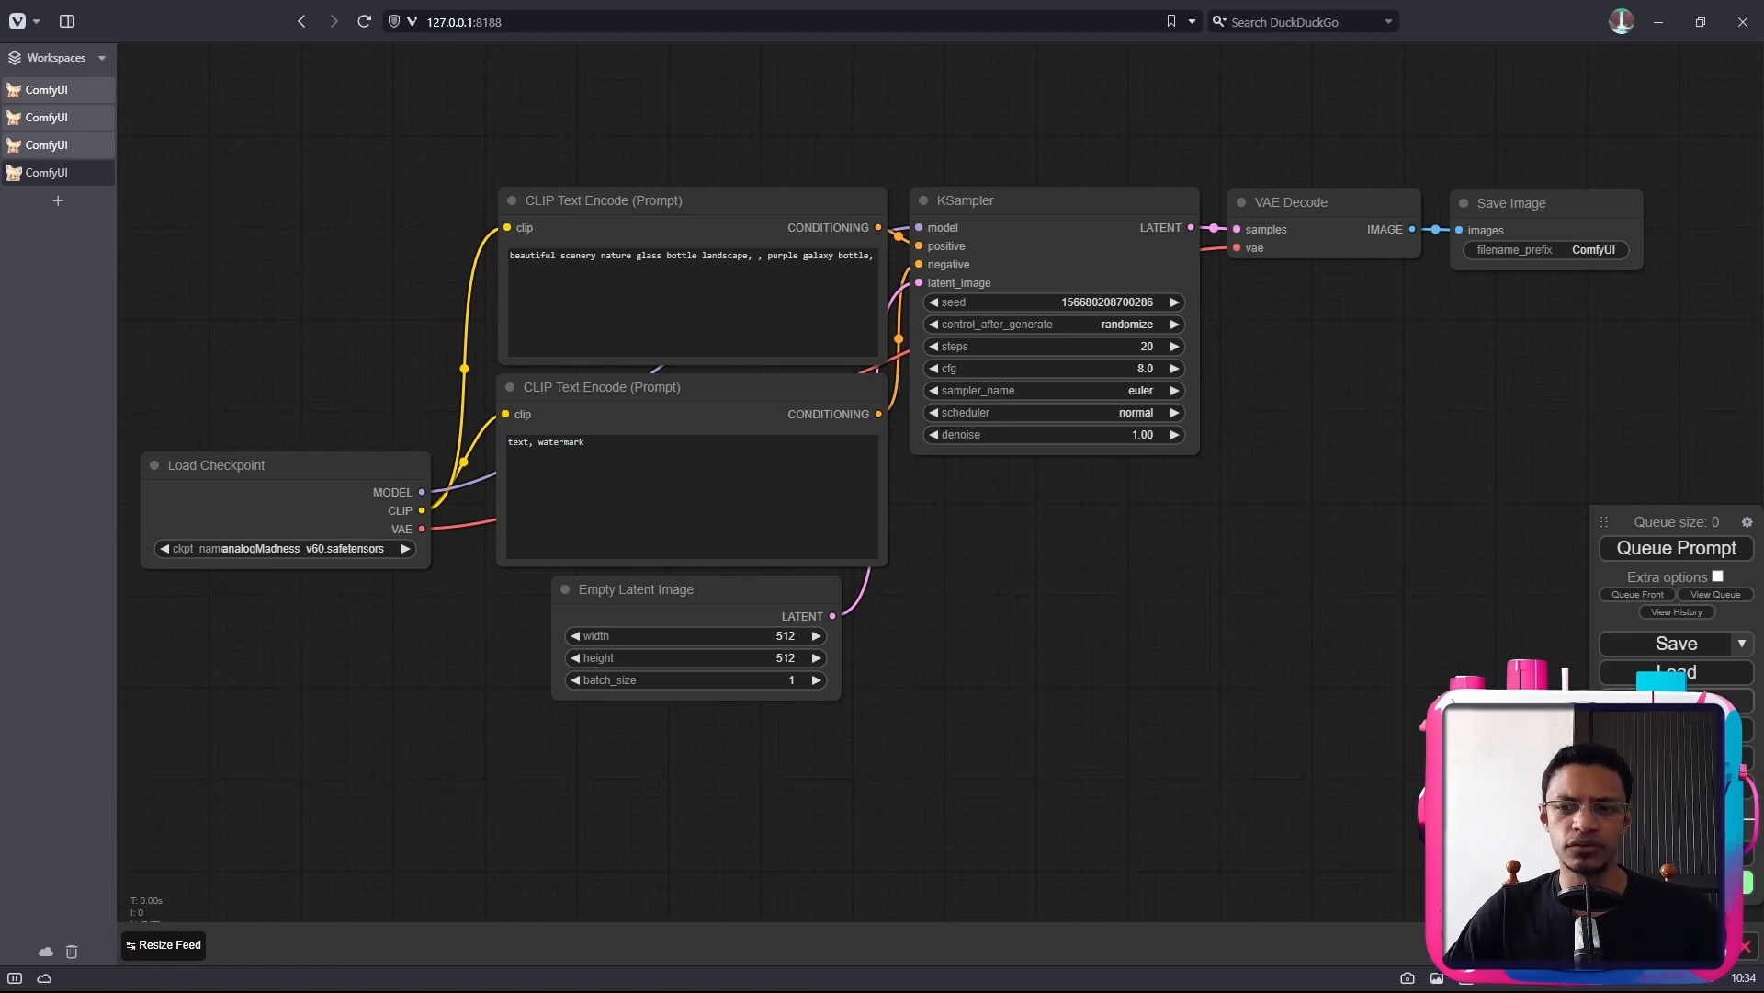
- Set the Load Checkpoint node's model to sd_xl_turbo_1.0_fp16.safetensors
left_click(412, 506)
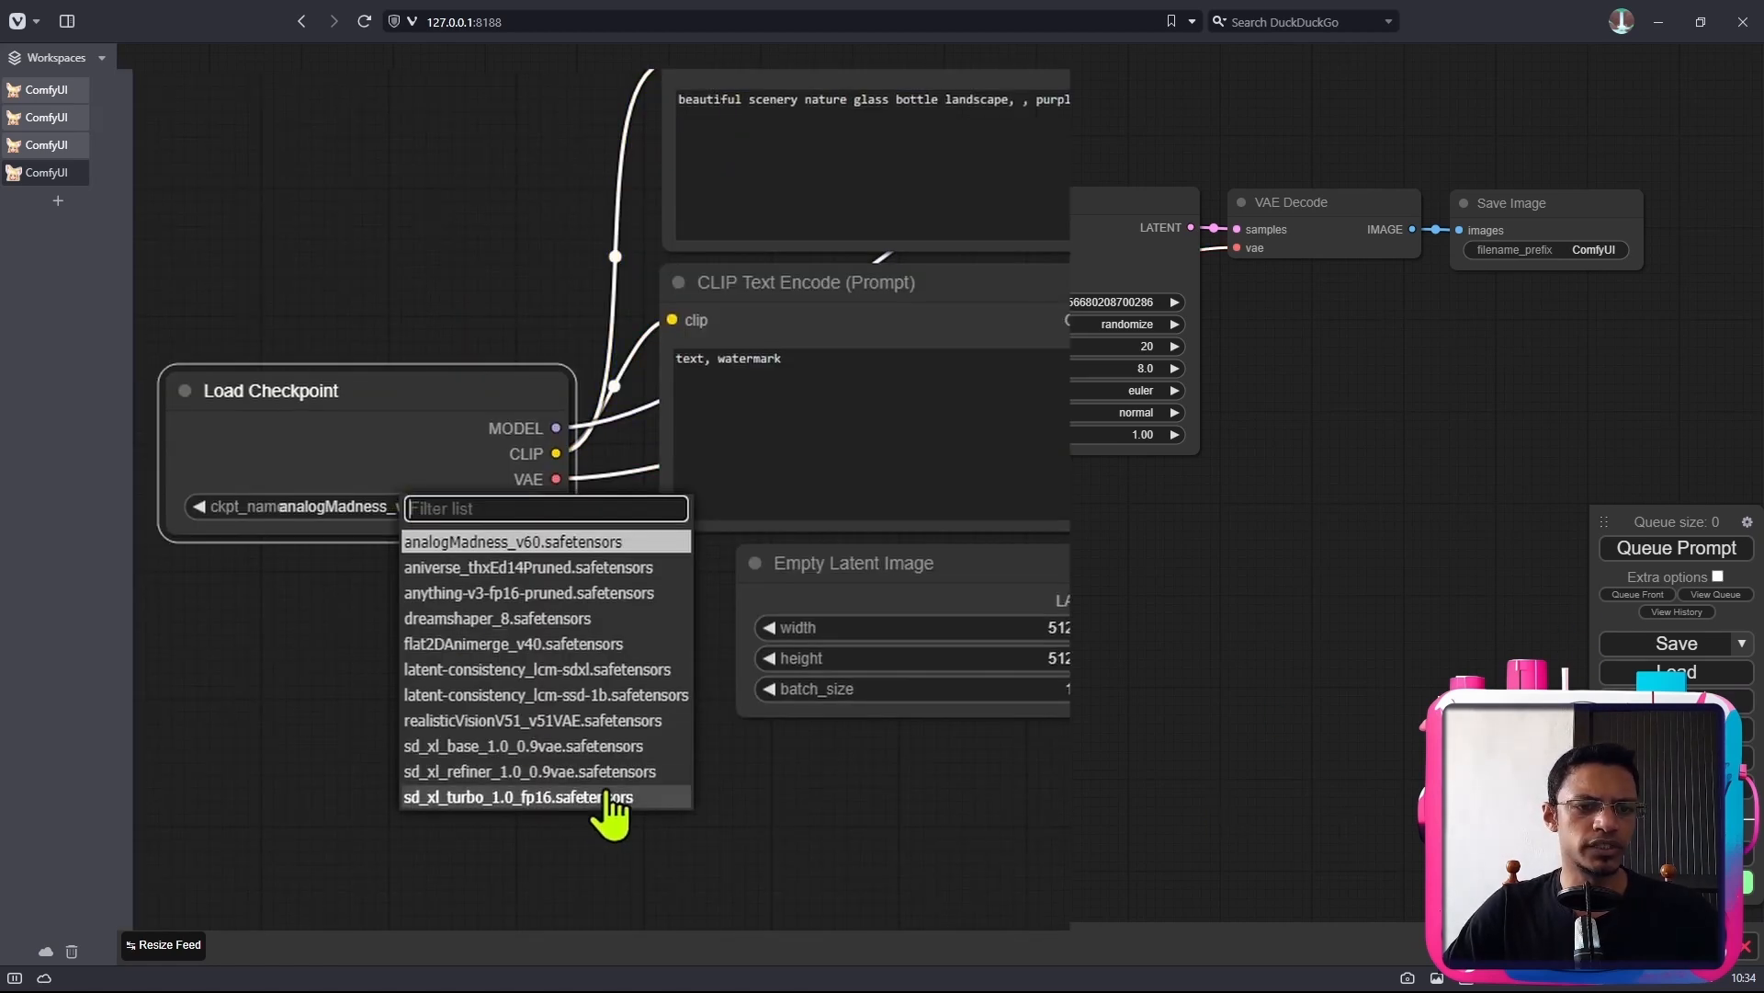
type("tu")
key("Return")
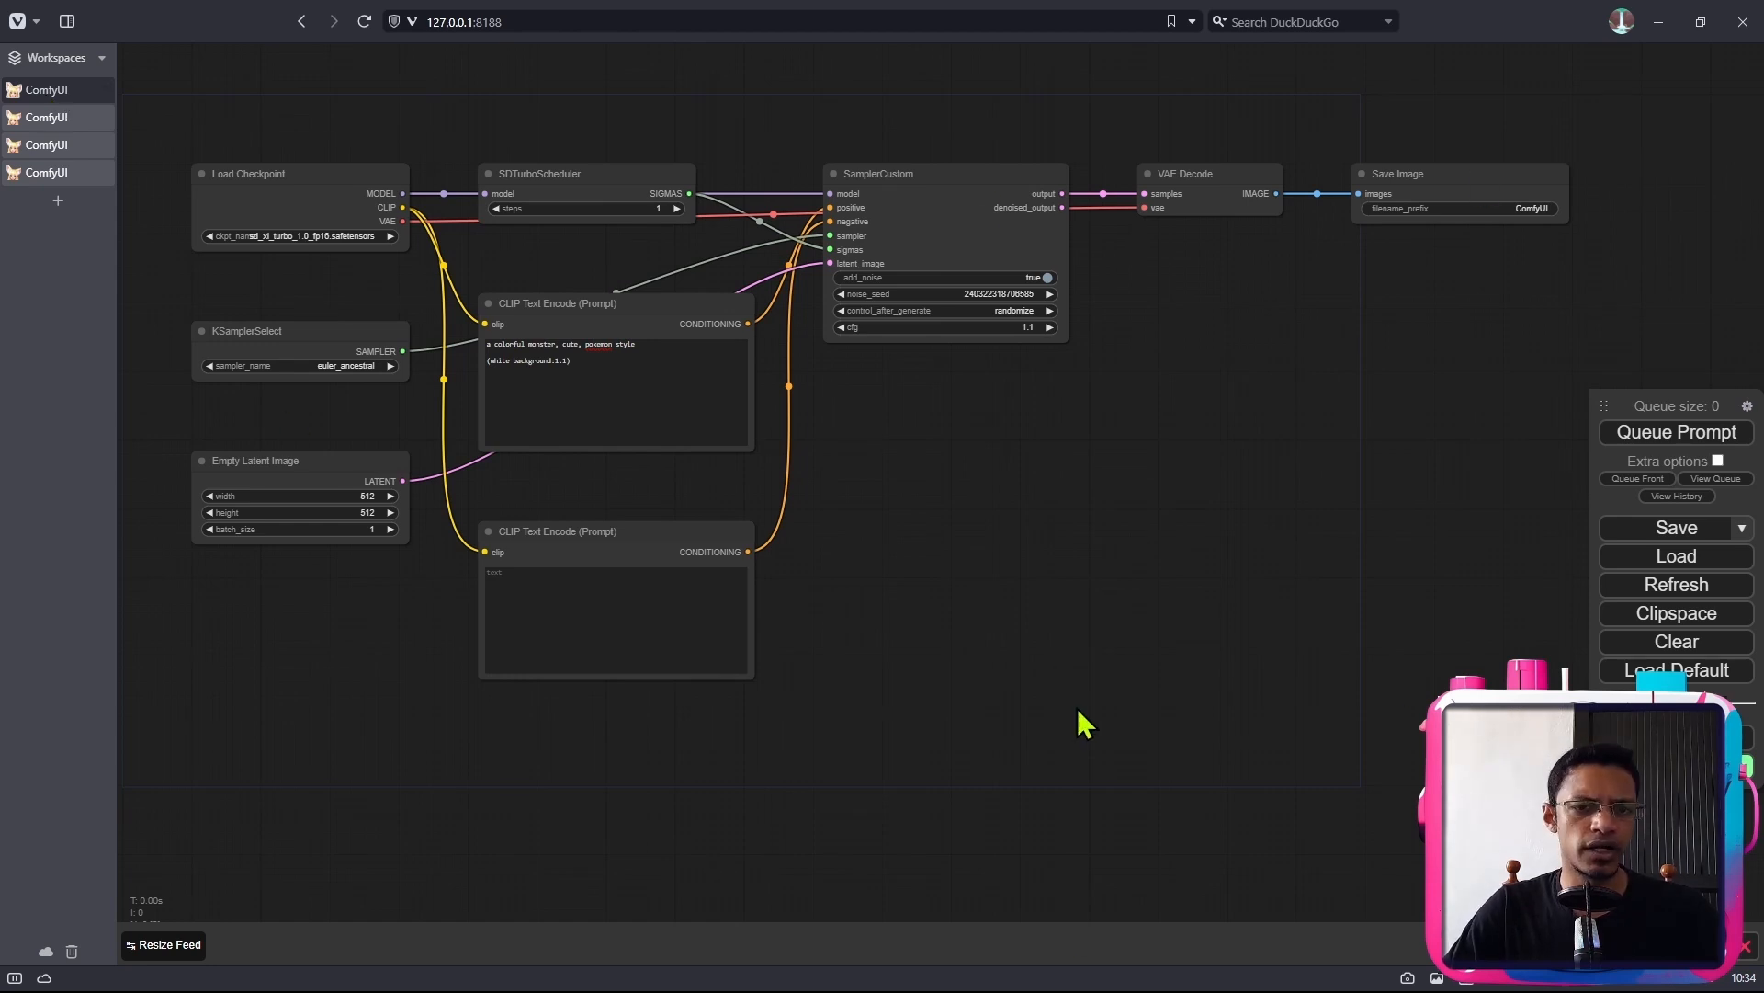
- View the prepared image-to-image workflow in the second ComfyUI tab and return to the default workflow tab
left_click(37, 120)
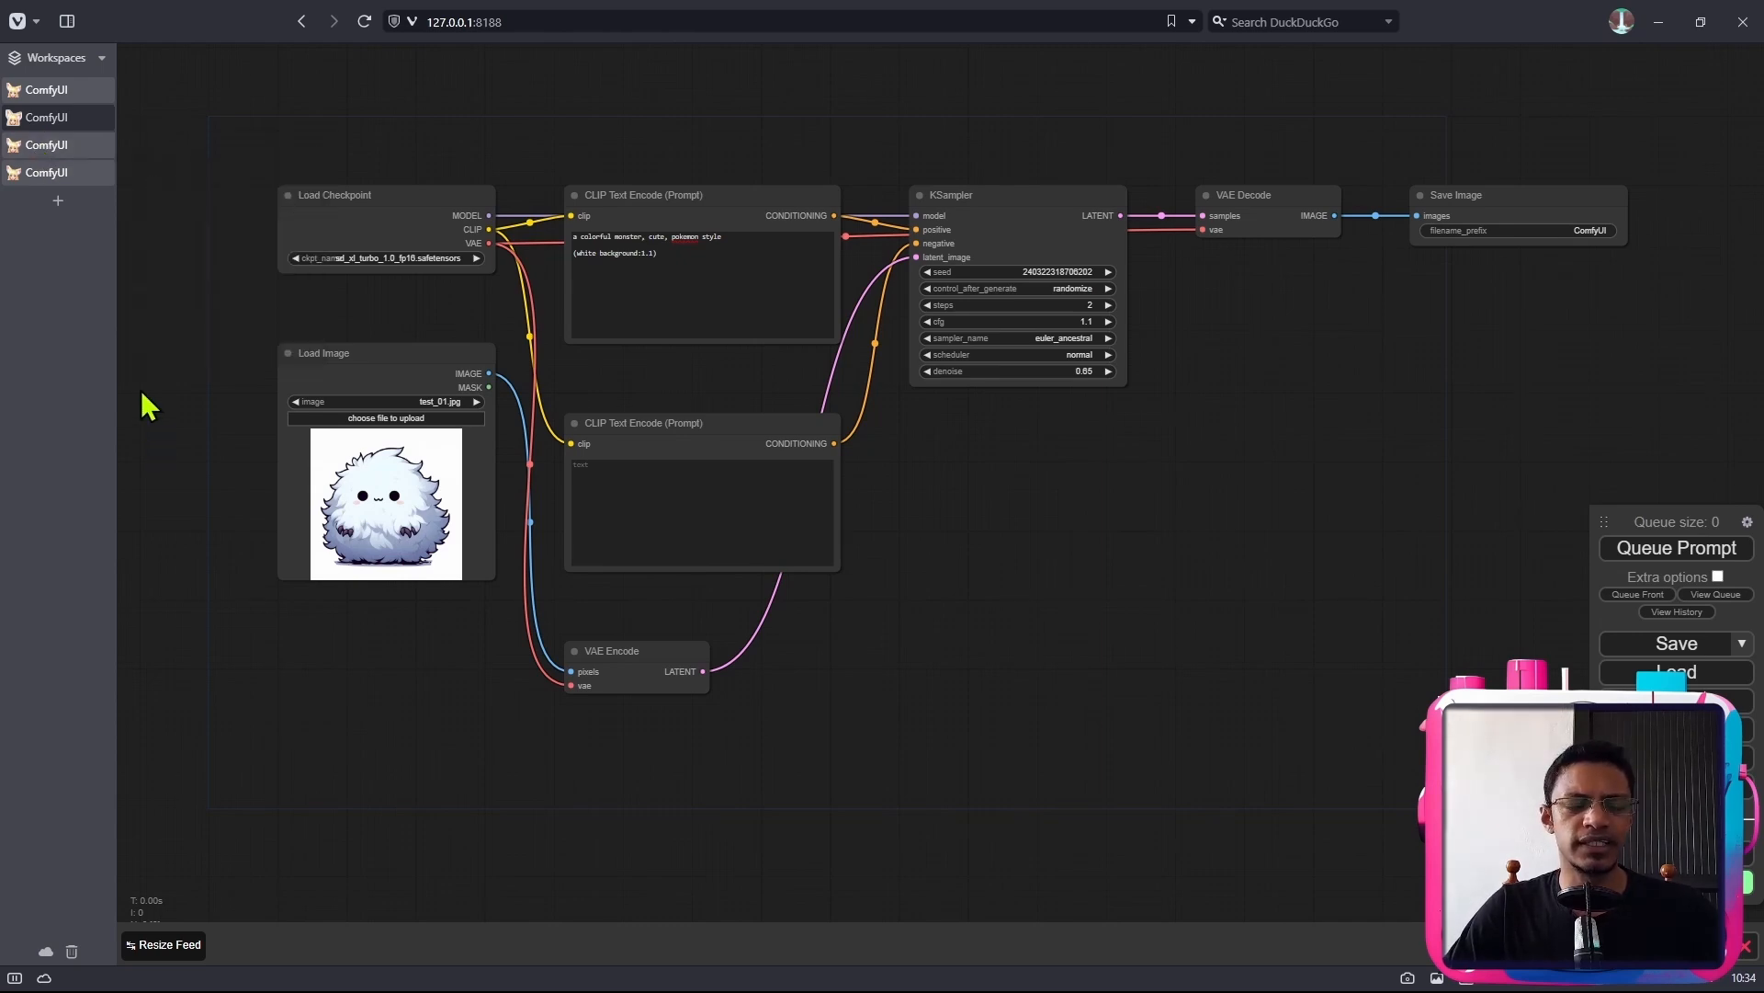
left_click(58, 171)
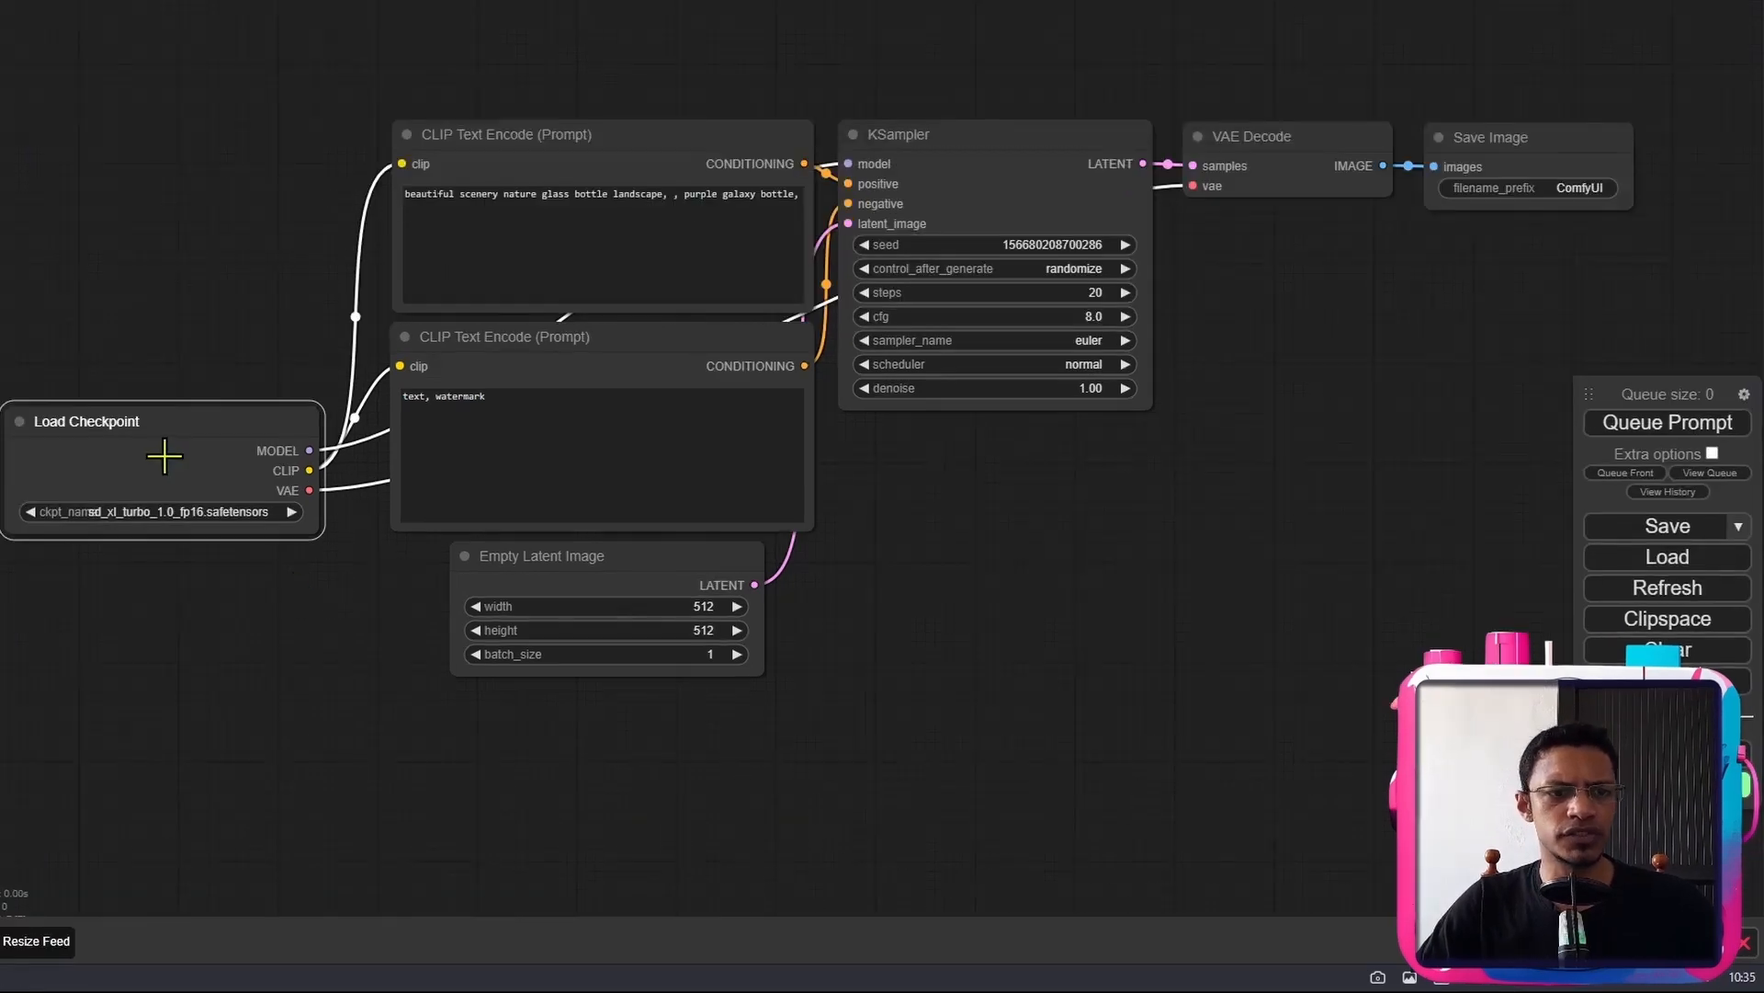
- Rearrange the default workflow, moving Load Checkpoint up beside the prompts and shifting both CLIP Text Encode nodes upward
left_click_drag(310, 495, 326, 199)
left_click_drag(183, 134, 171, 134)
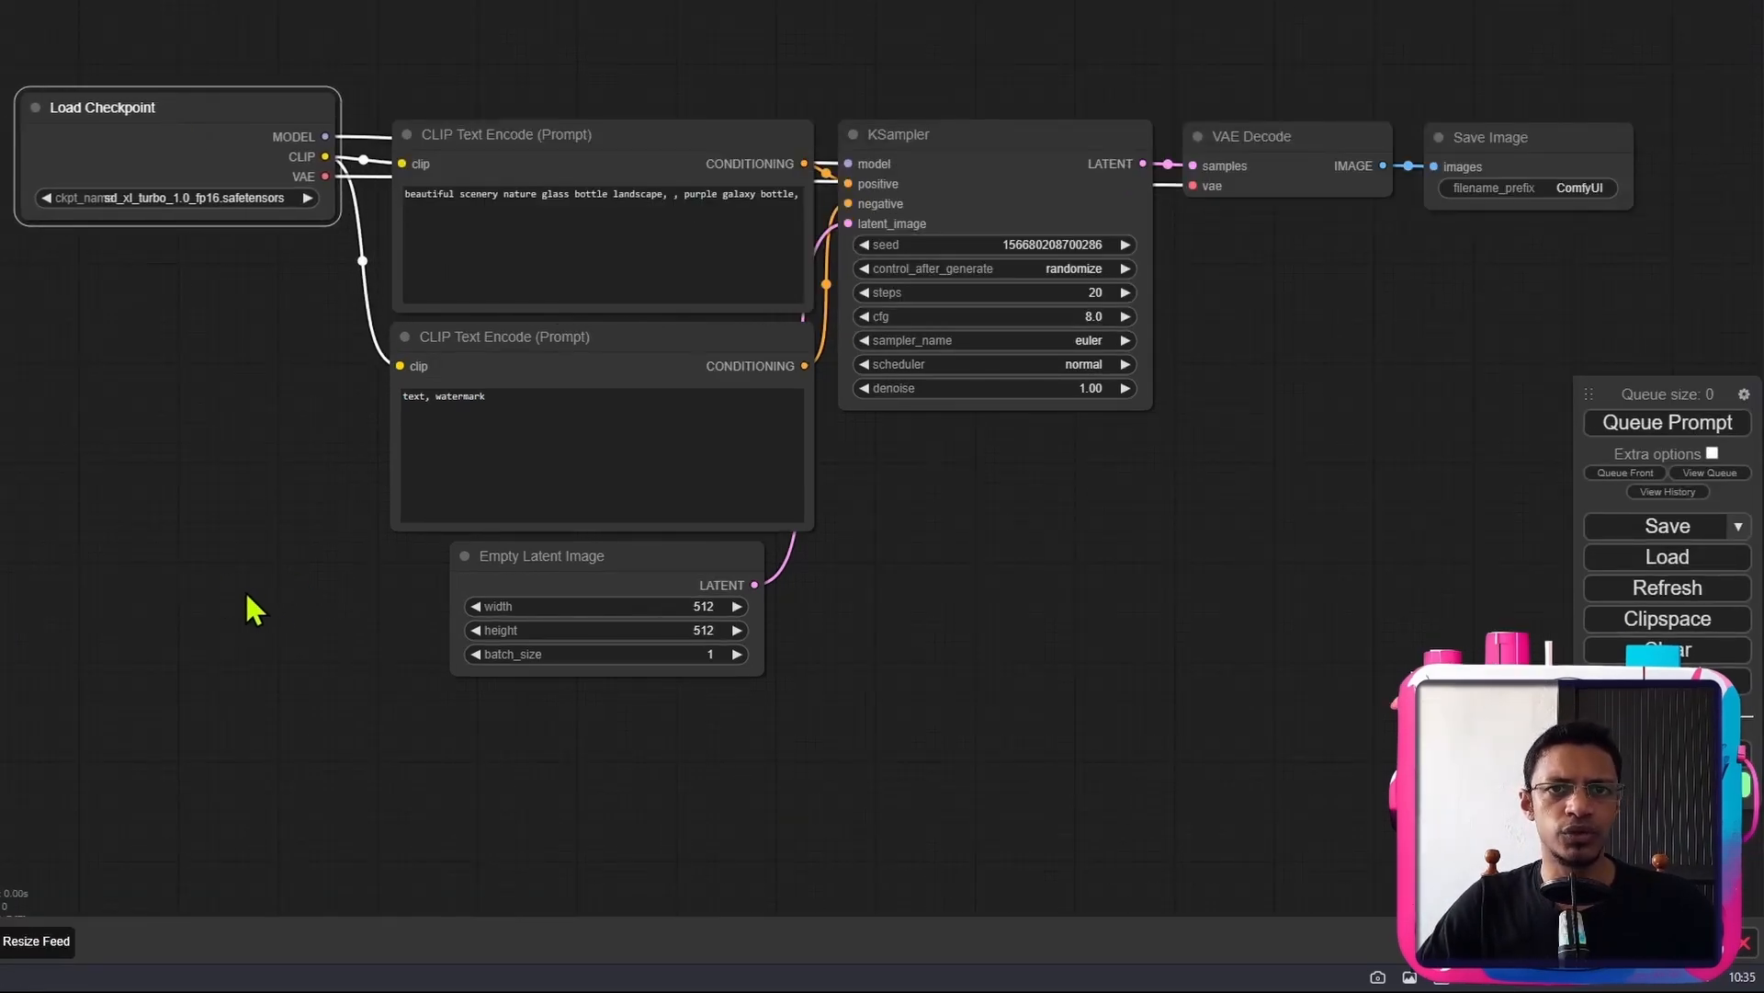
left_click_drag(515, 156, 498, 47)
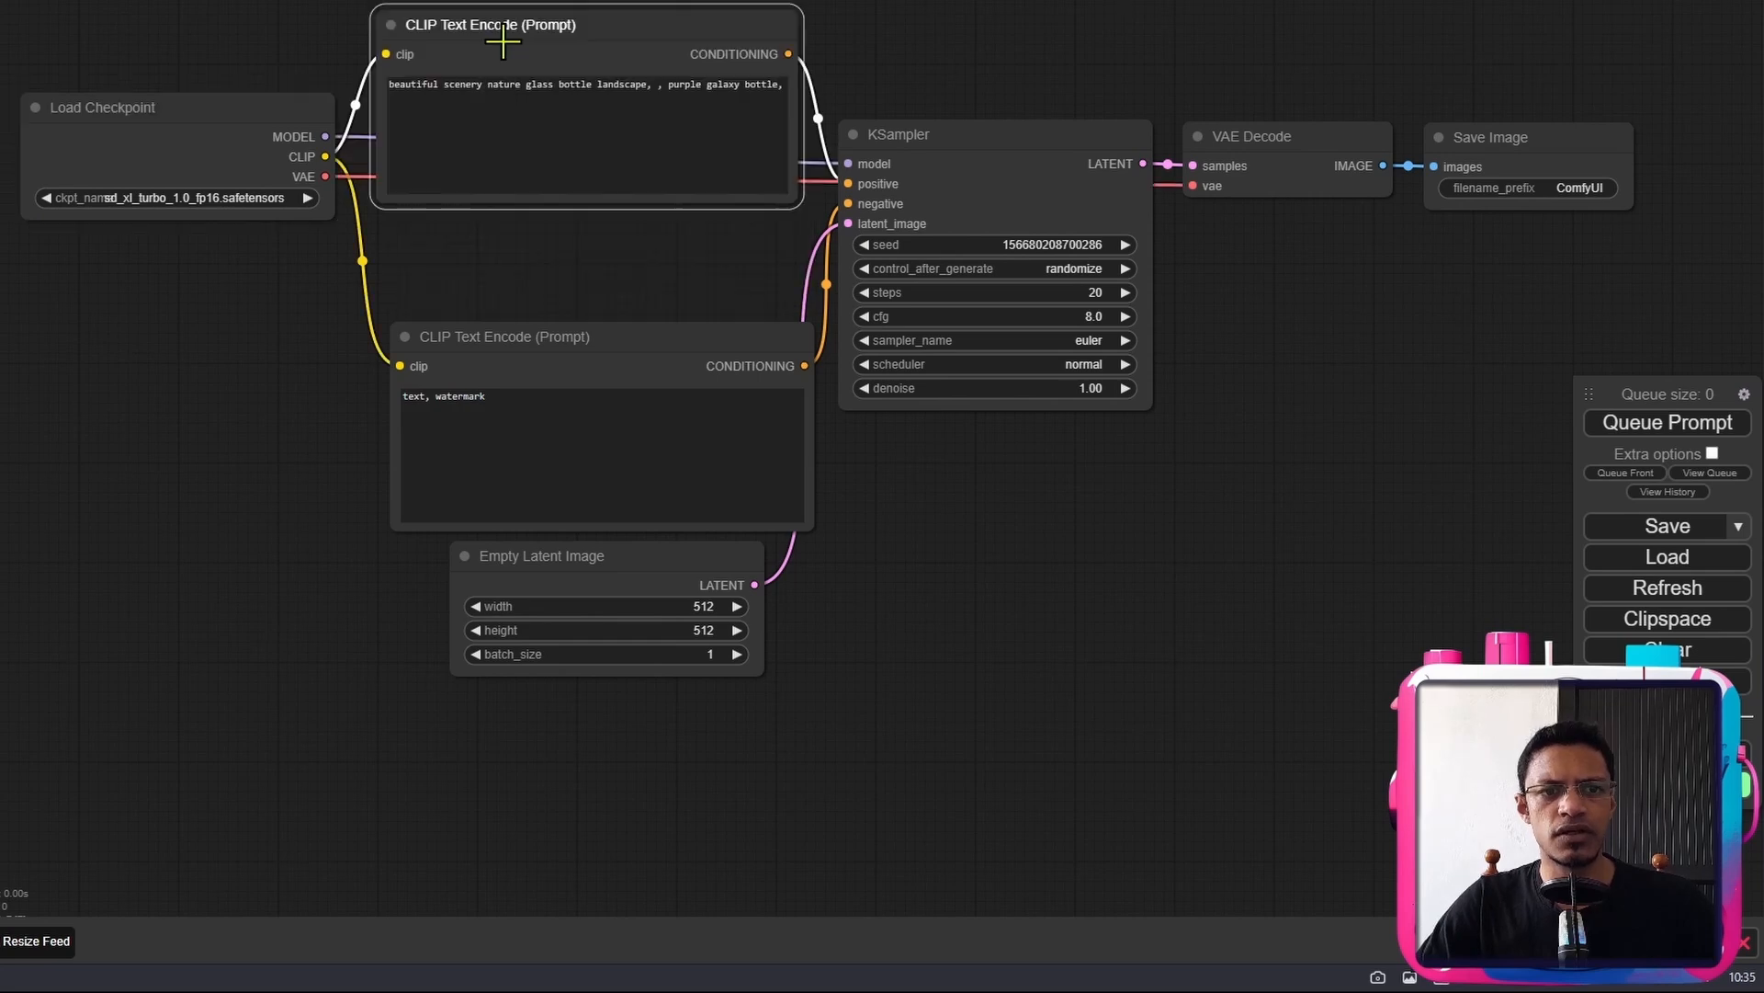
left_click_drag(505, 329, 479, 241)
left_click(599, 28)
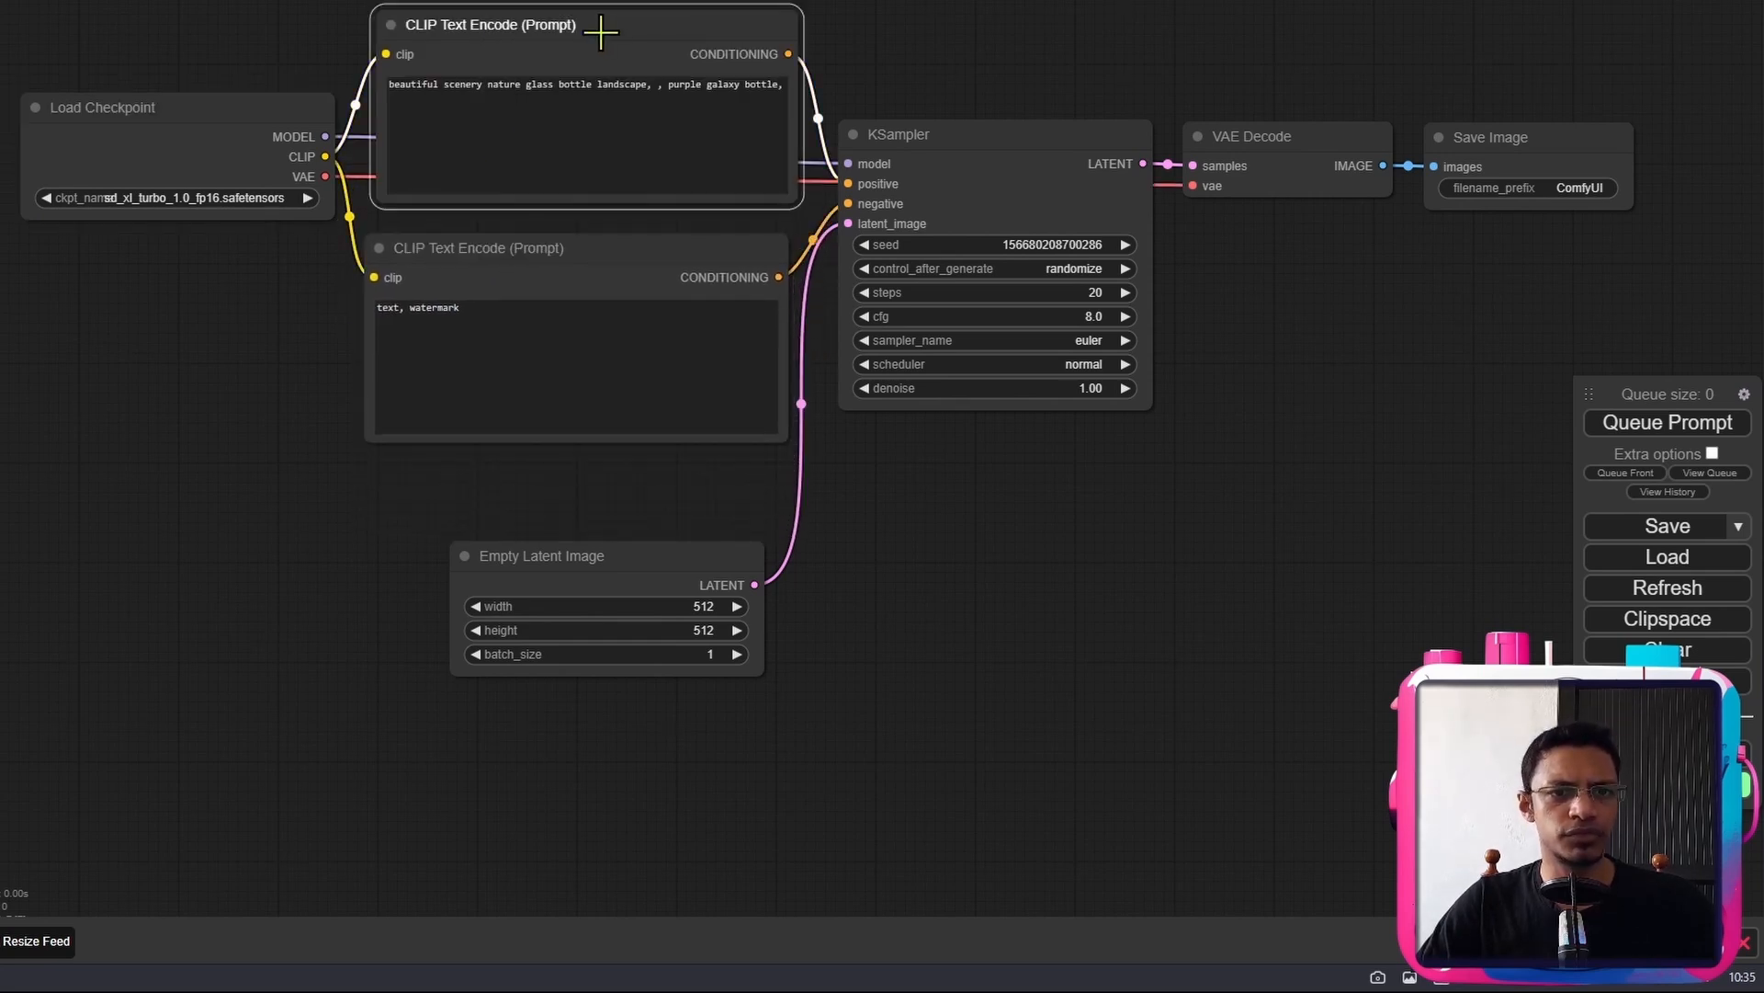
- Clear the text of the negative CLIP Text Encode prompt
left_click(574, 302)
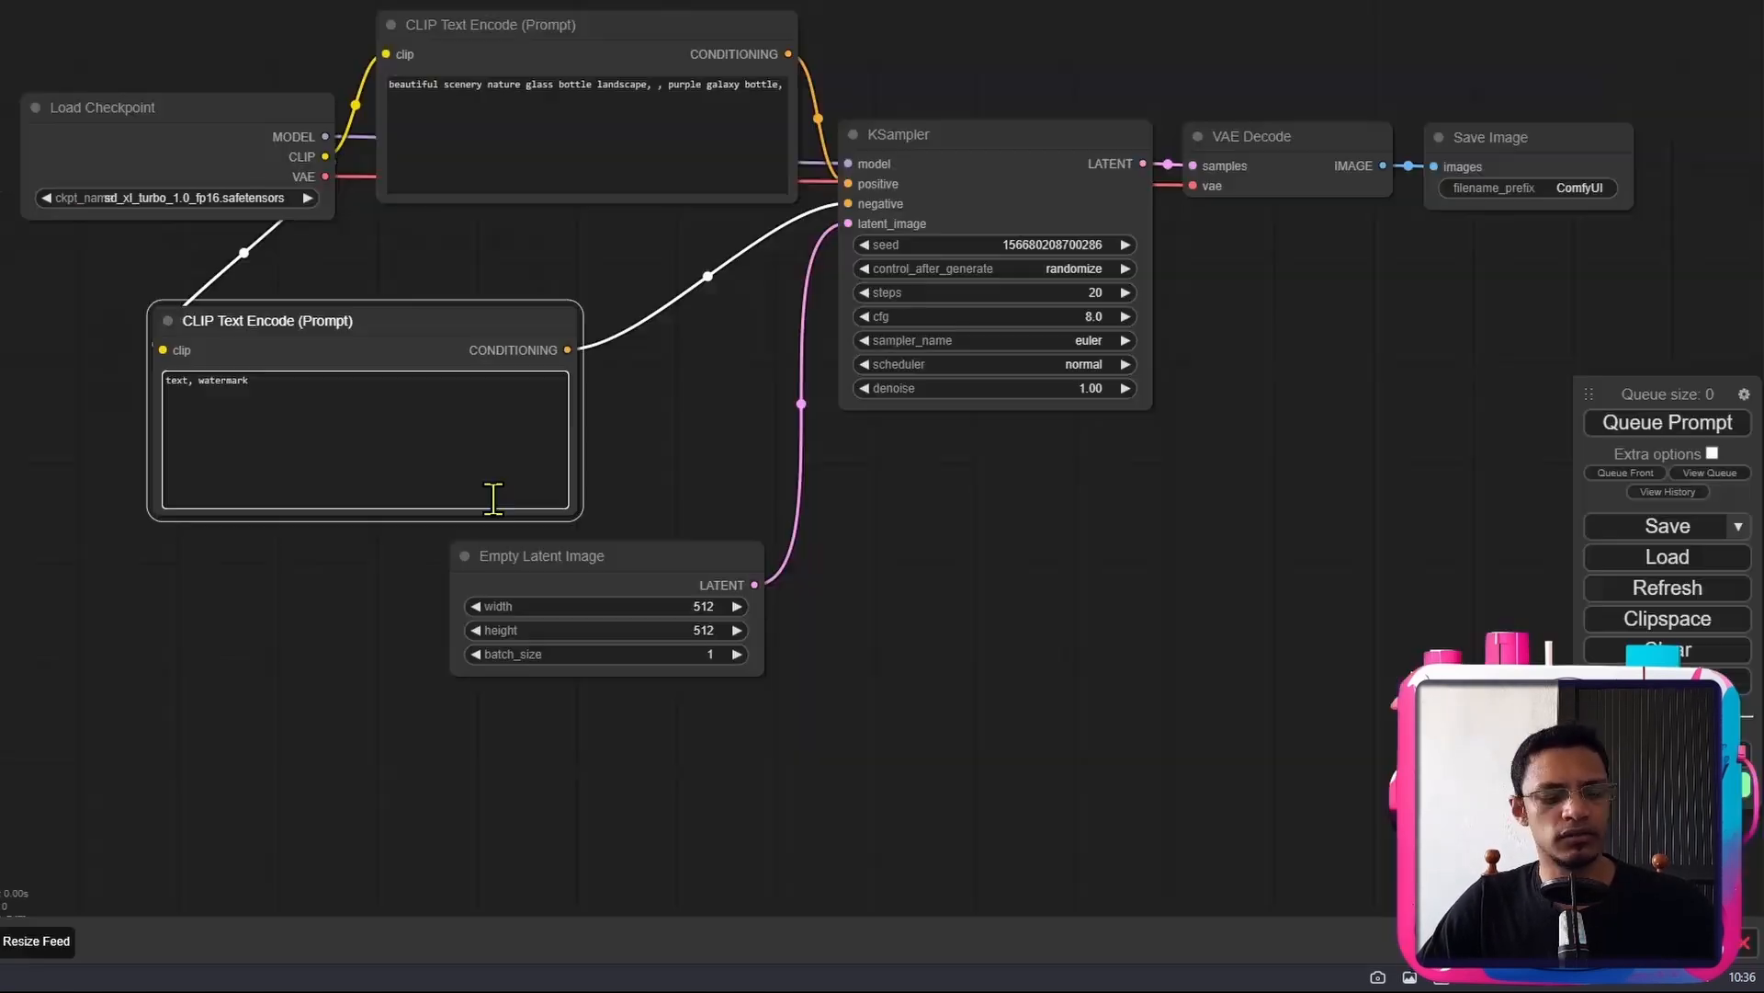
key("ctrl+a")
key("BackSpace")
- Add a ConditioningZeroOut node from the negative prompt's conditioning output and connect its output to the KSampler's negative input
left_click_drag(473, 352, 541, 340)
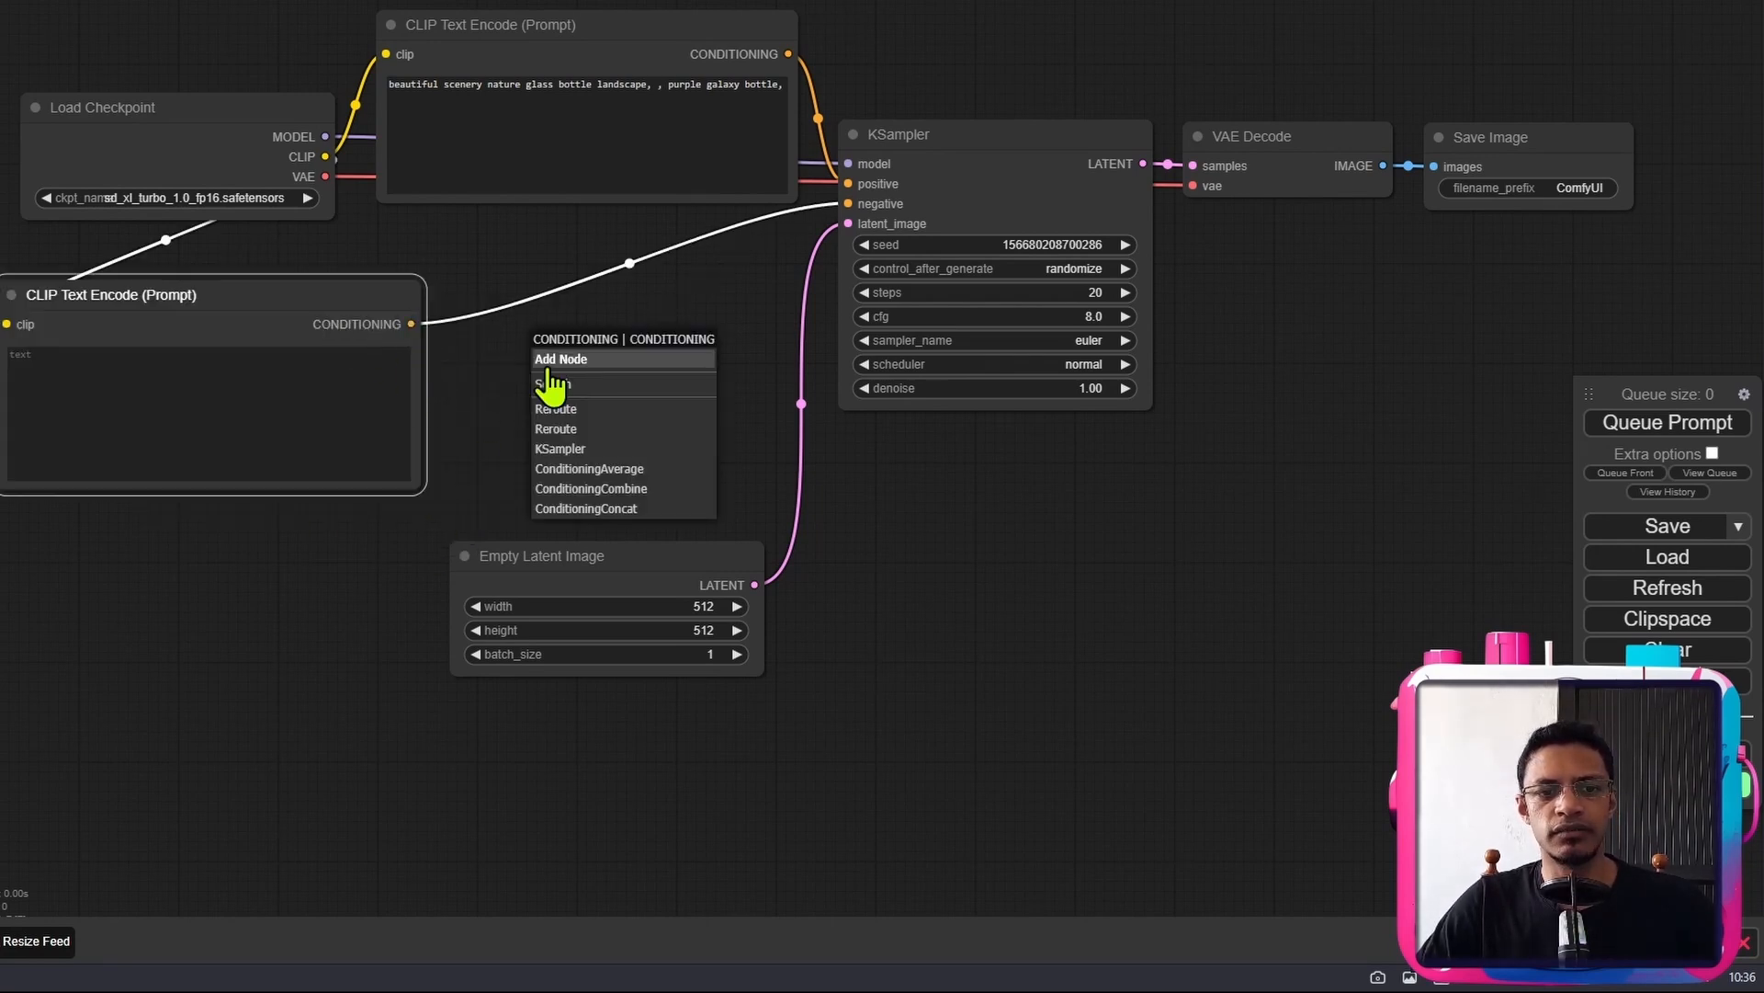
left_click(553, 383)
type("ze")
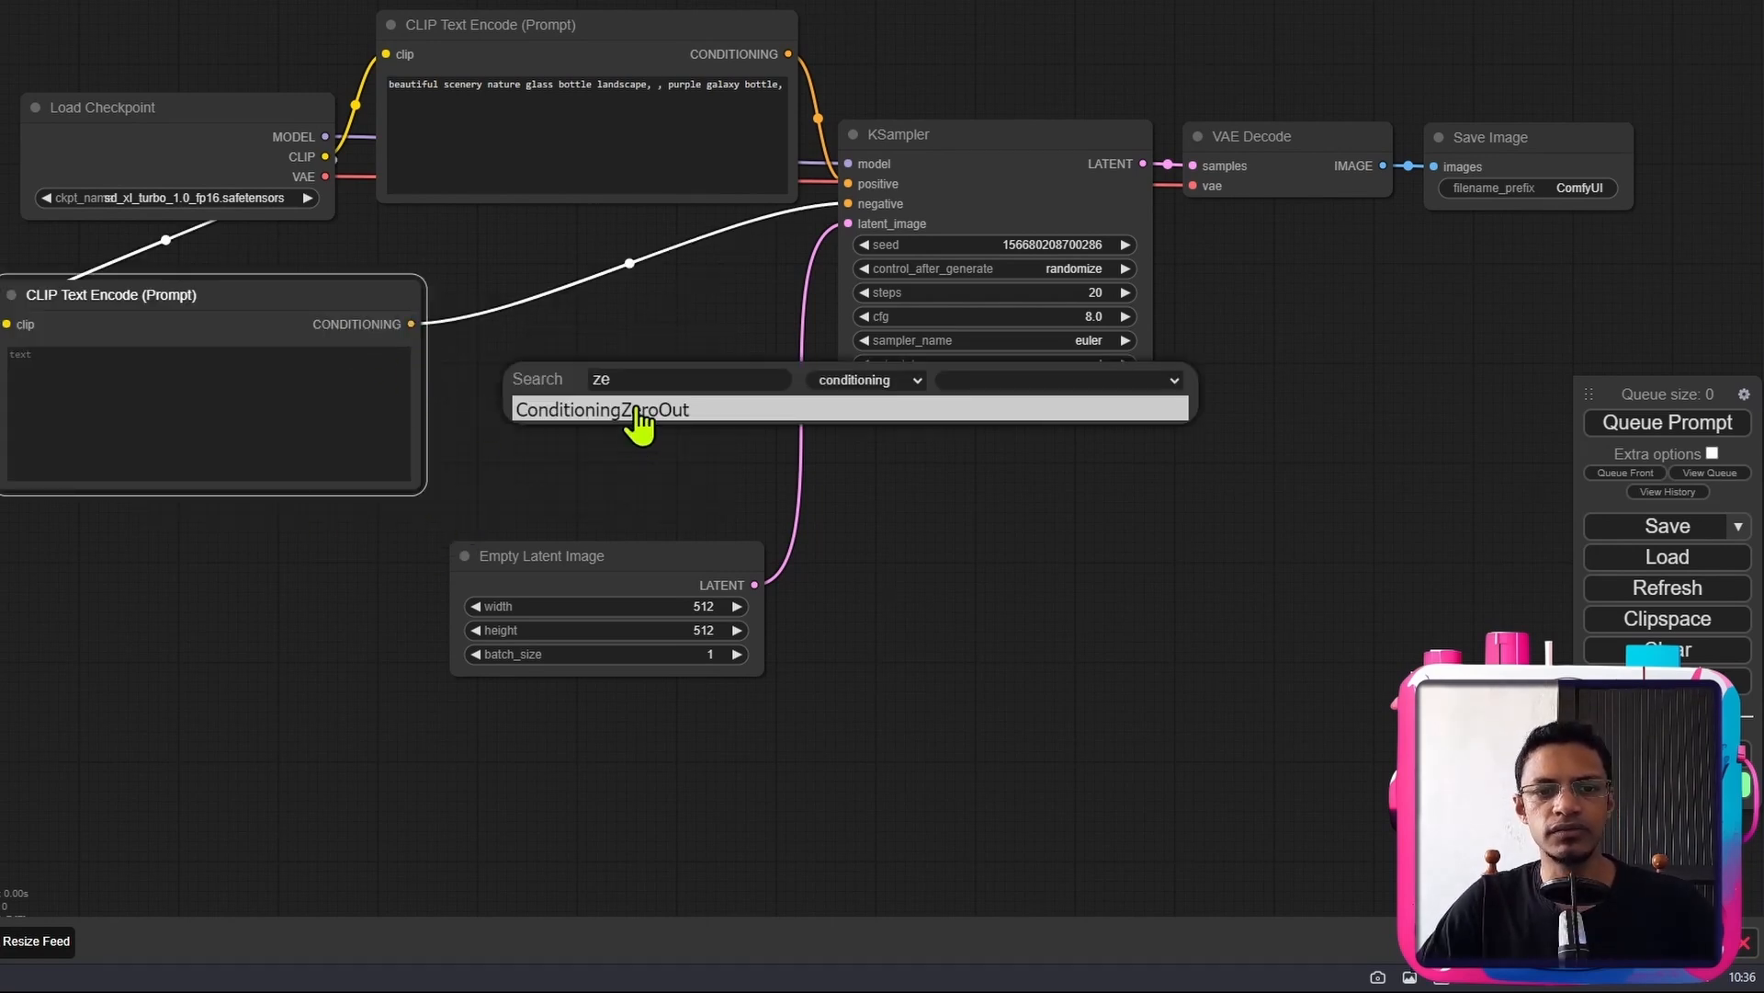
left_click(636, 413)
left_click_drag(684, 367, 559, 314)
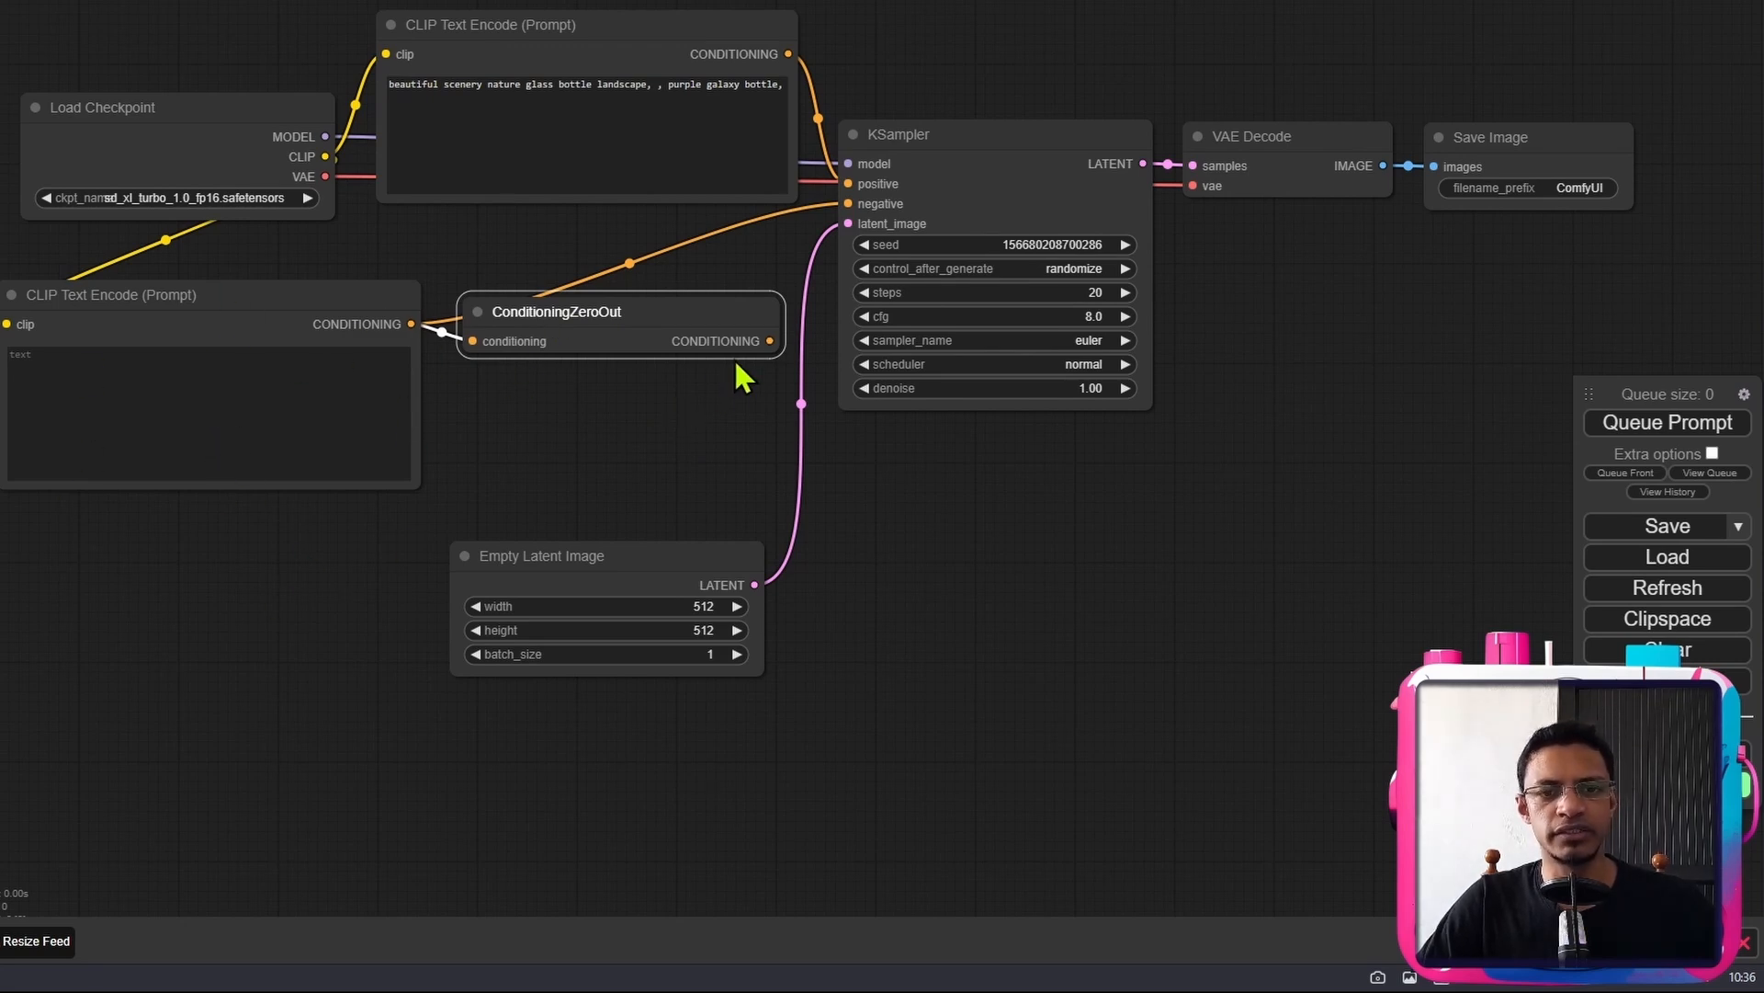
left_click_drag(772, 340, 848, 203)
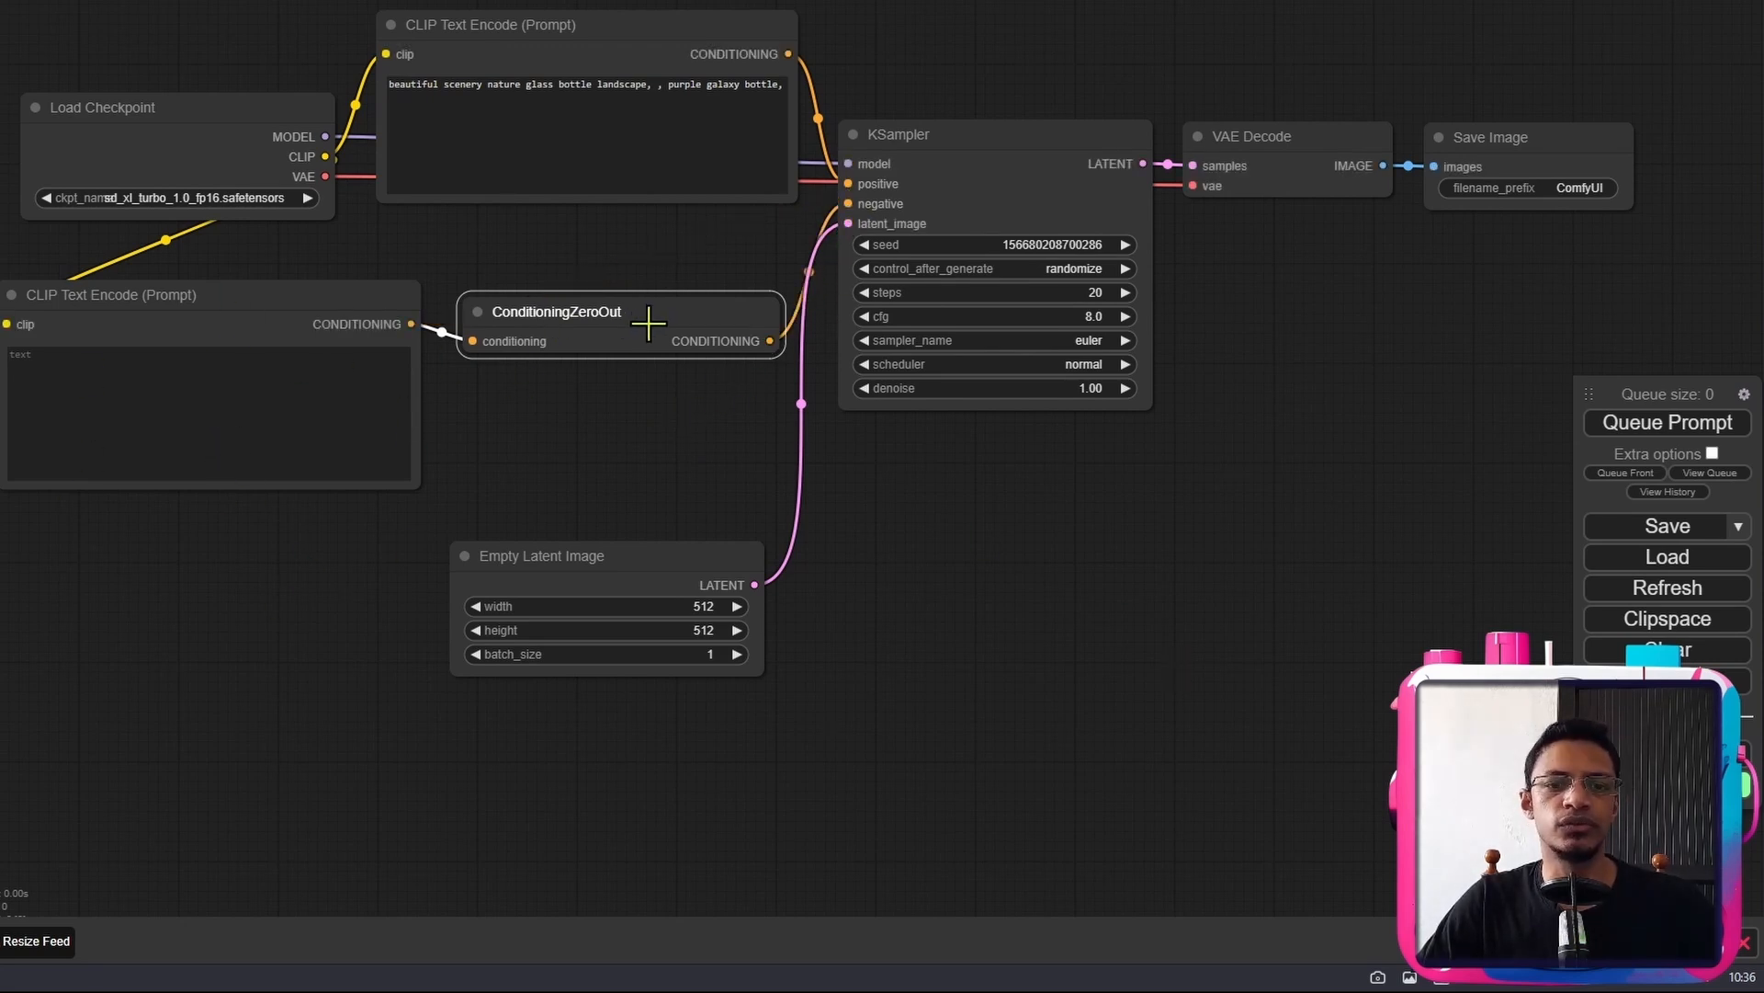
- Collapse the ConditioningZeroOut and negative prompt nodes and stack them together below Load Checkpoint
left_click_drag(650, 316, 648, 294)
left_click(475, 289)
left_click(11, 294)
left_click_drag(96, 300, 335, 358)
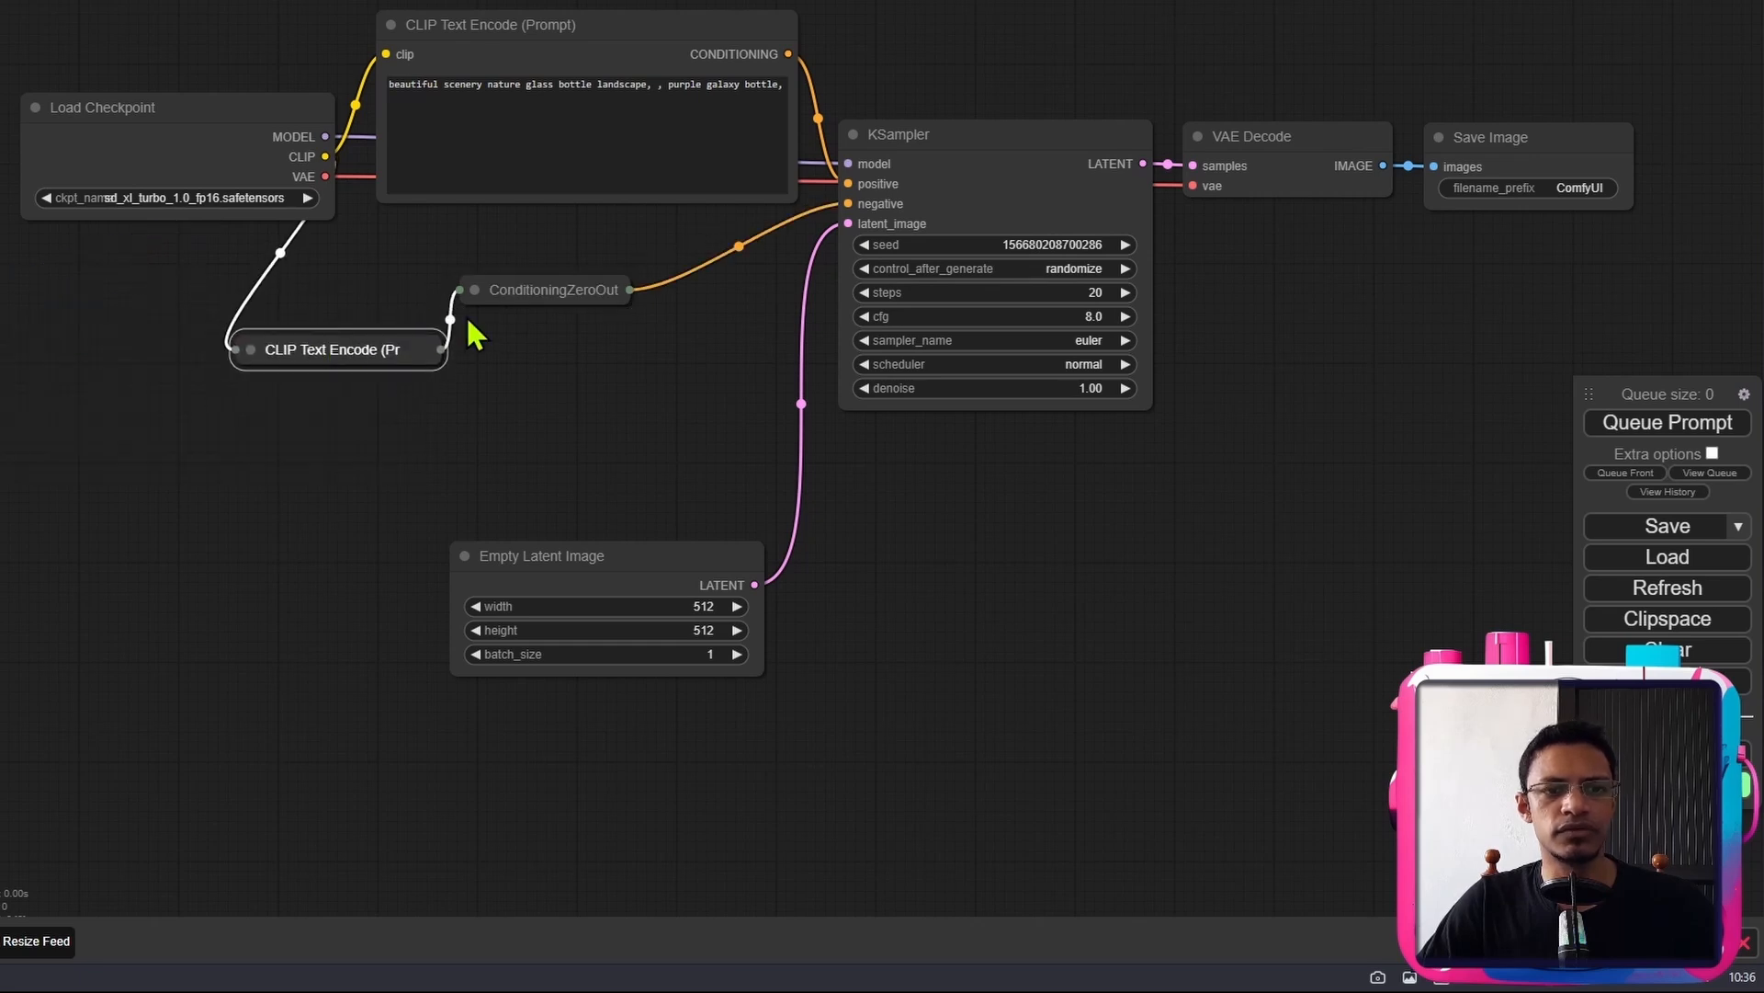
left_click_drag(463, 303, 444, 453)
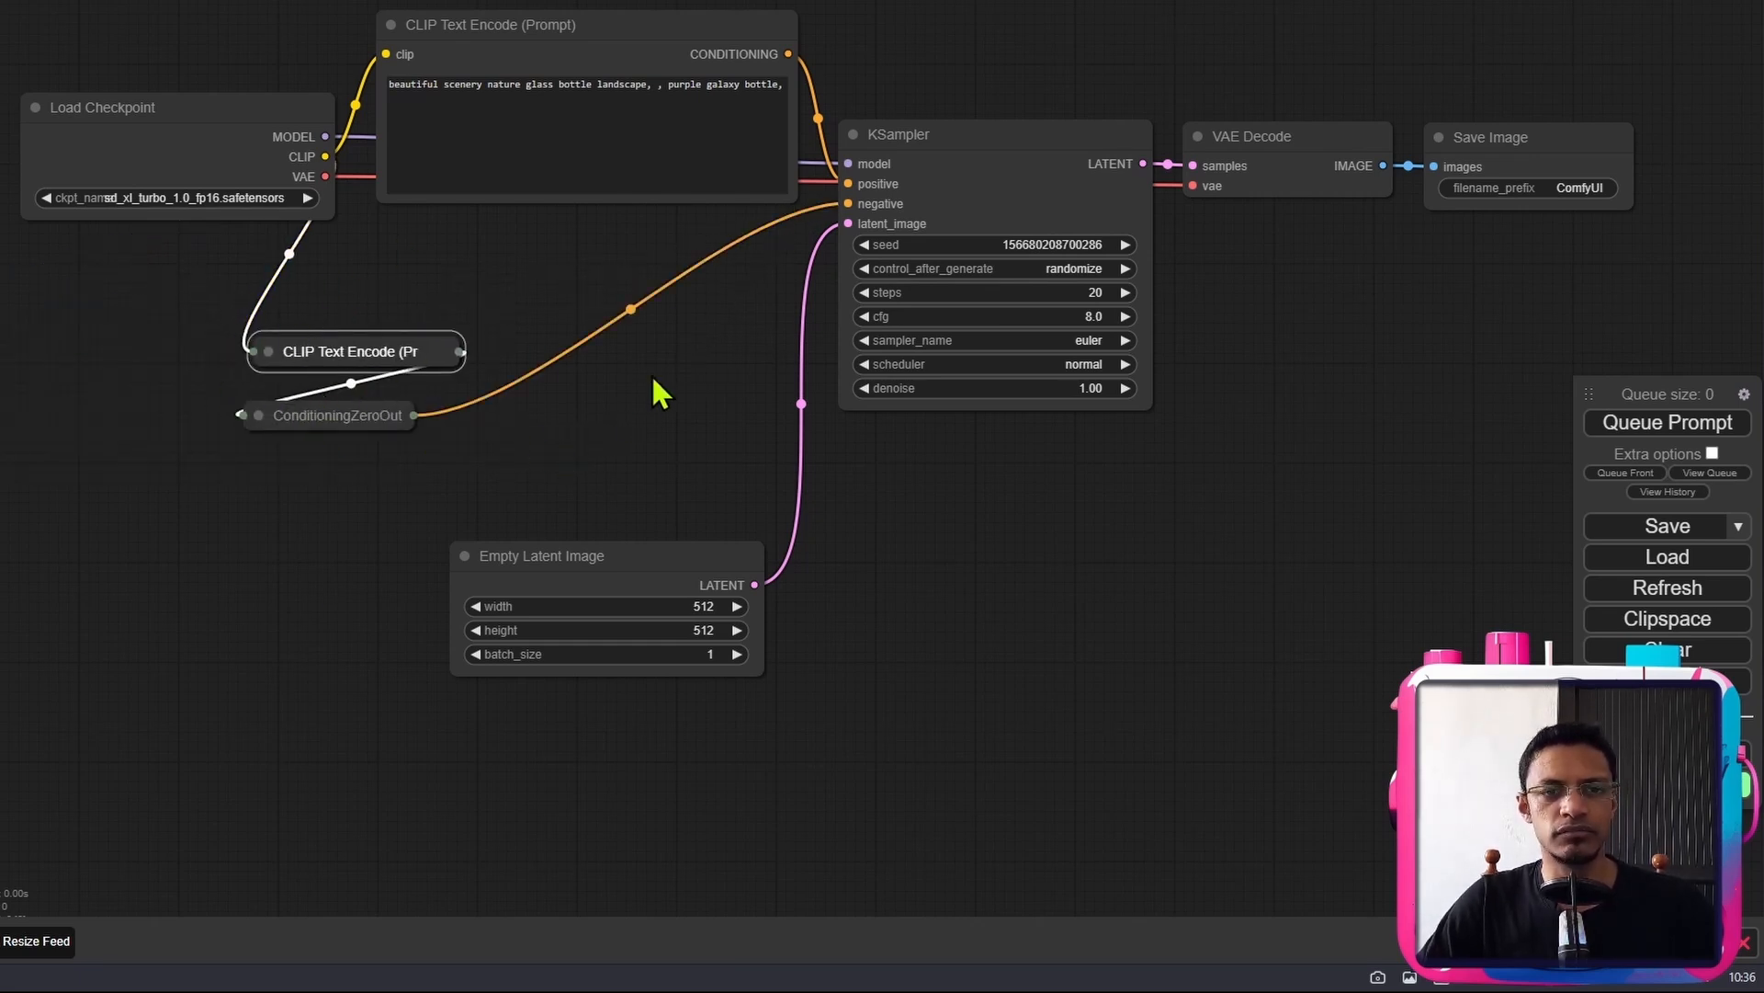
- Move the positive prompt and Load Checkpoint nodes upward, and widen Load Checkpoint so its full model name fits
left_click_drag(597, 209, 551, 318)
left_click_drag(502, 143, 489, 38)
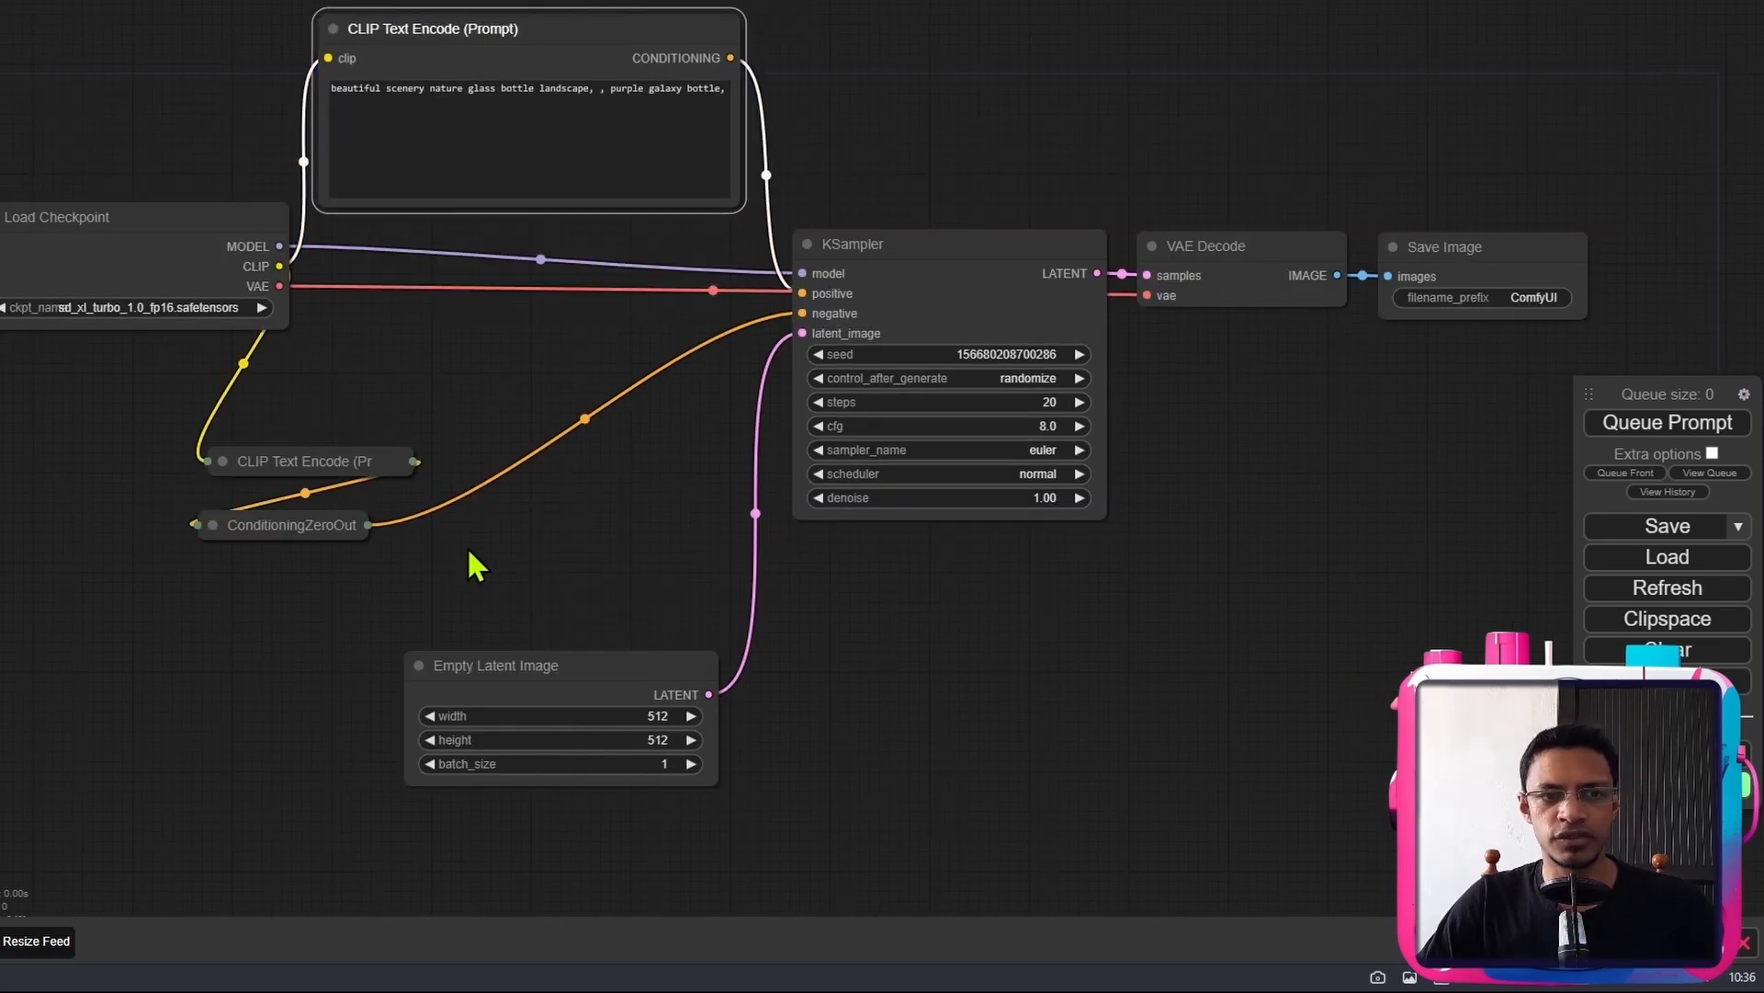
left_click_drag(104, 405, 266, 402)
left_click_drag(282, 222, 201, 175)
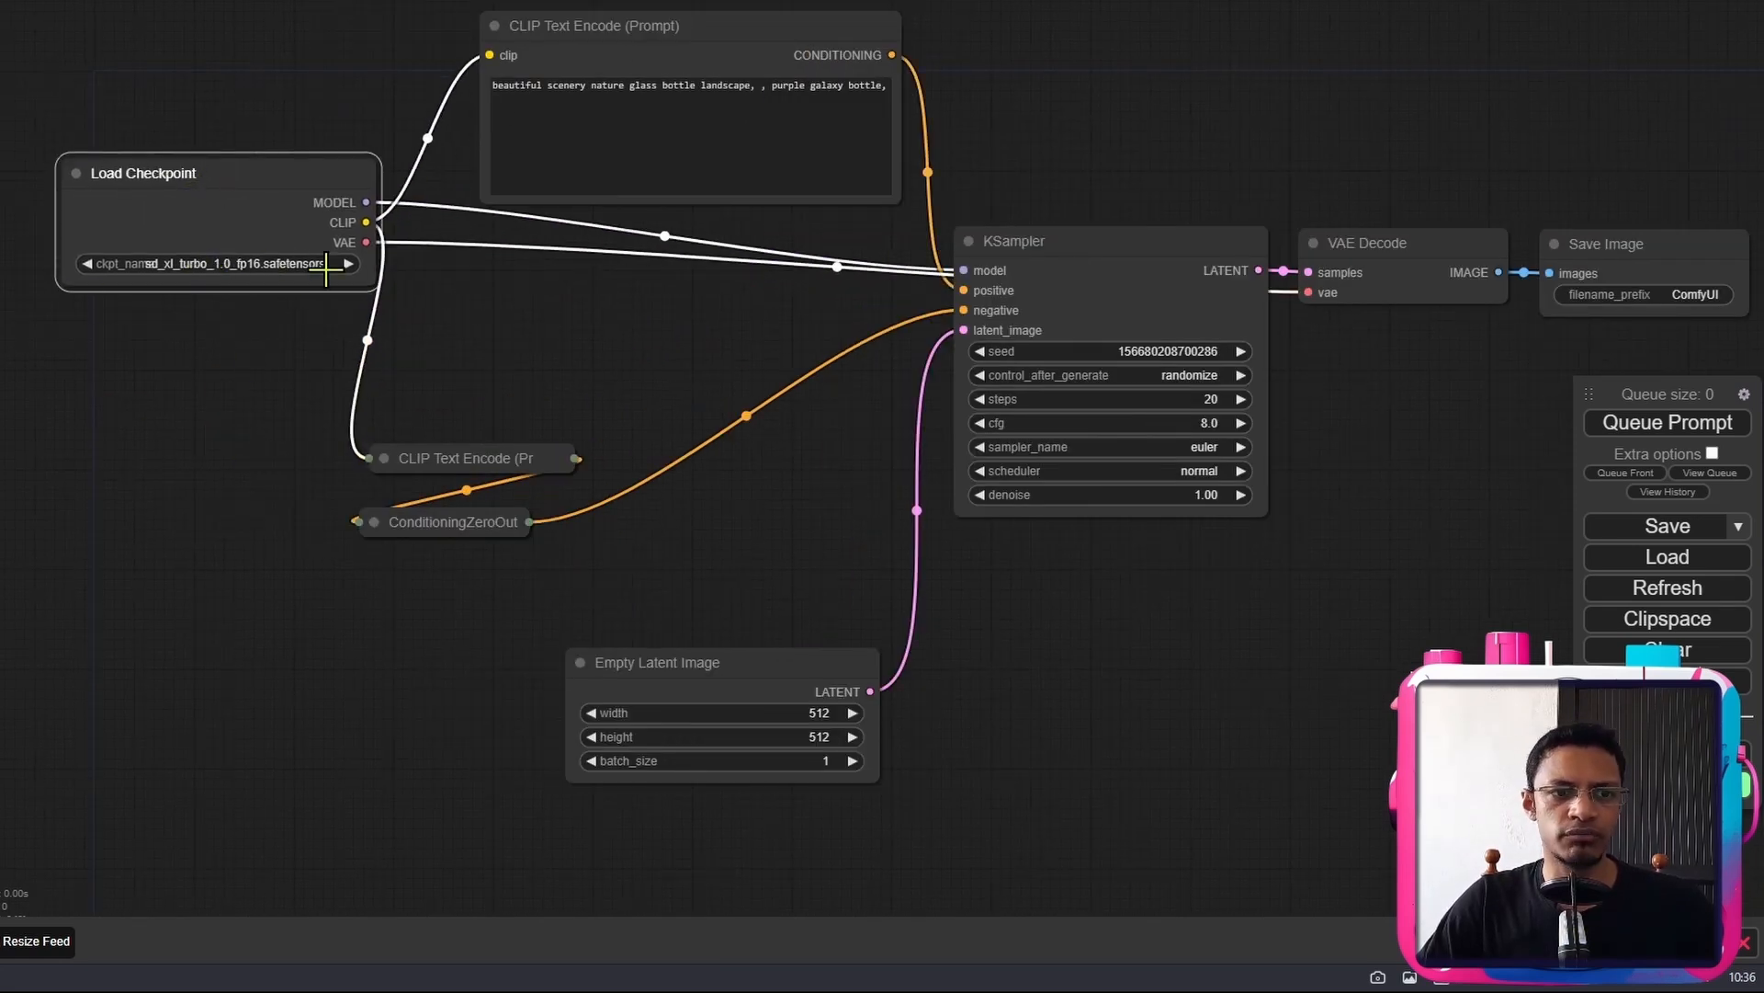
left_click_drag(375, 285, 449, 287)
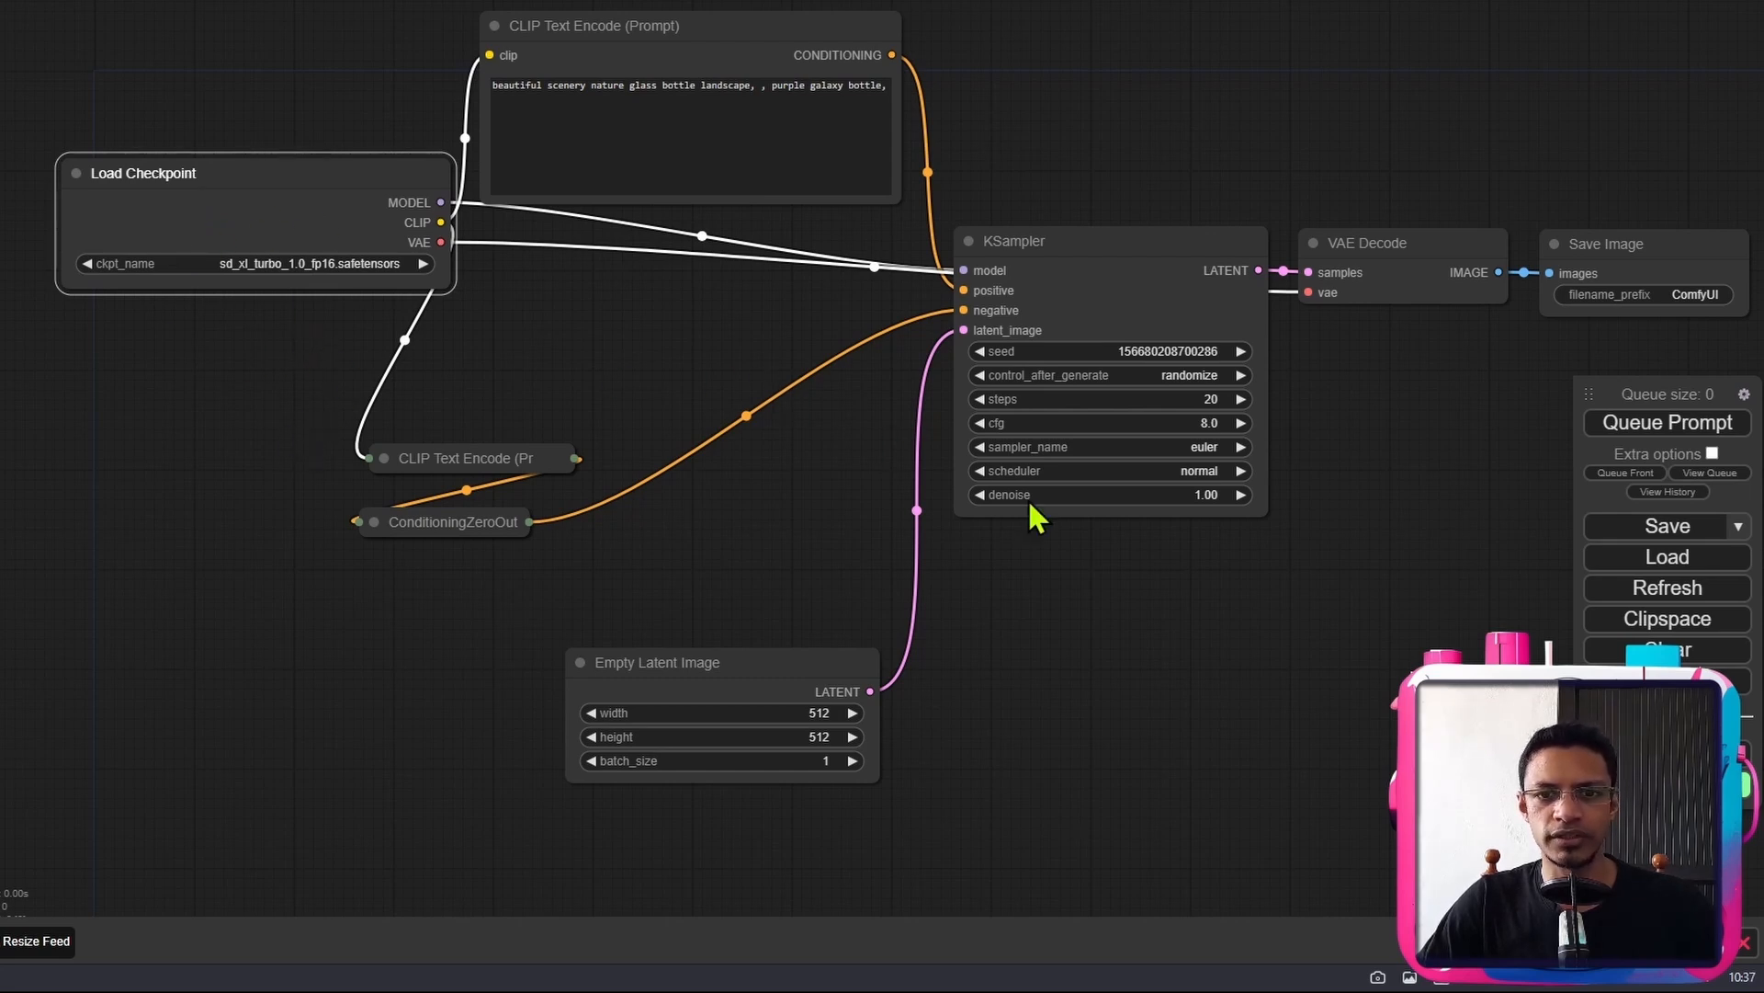
left_click_drag(885, 434, 582, 346)
left_click_drag(412, 581, 250, 507)
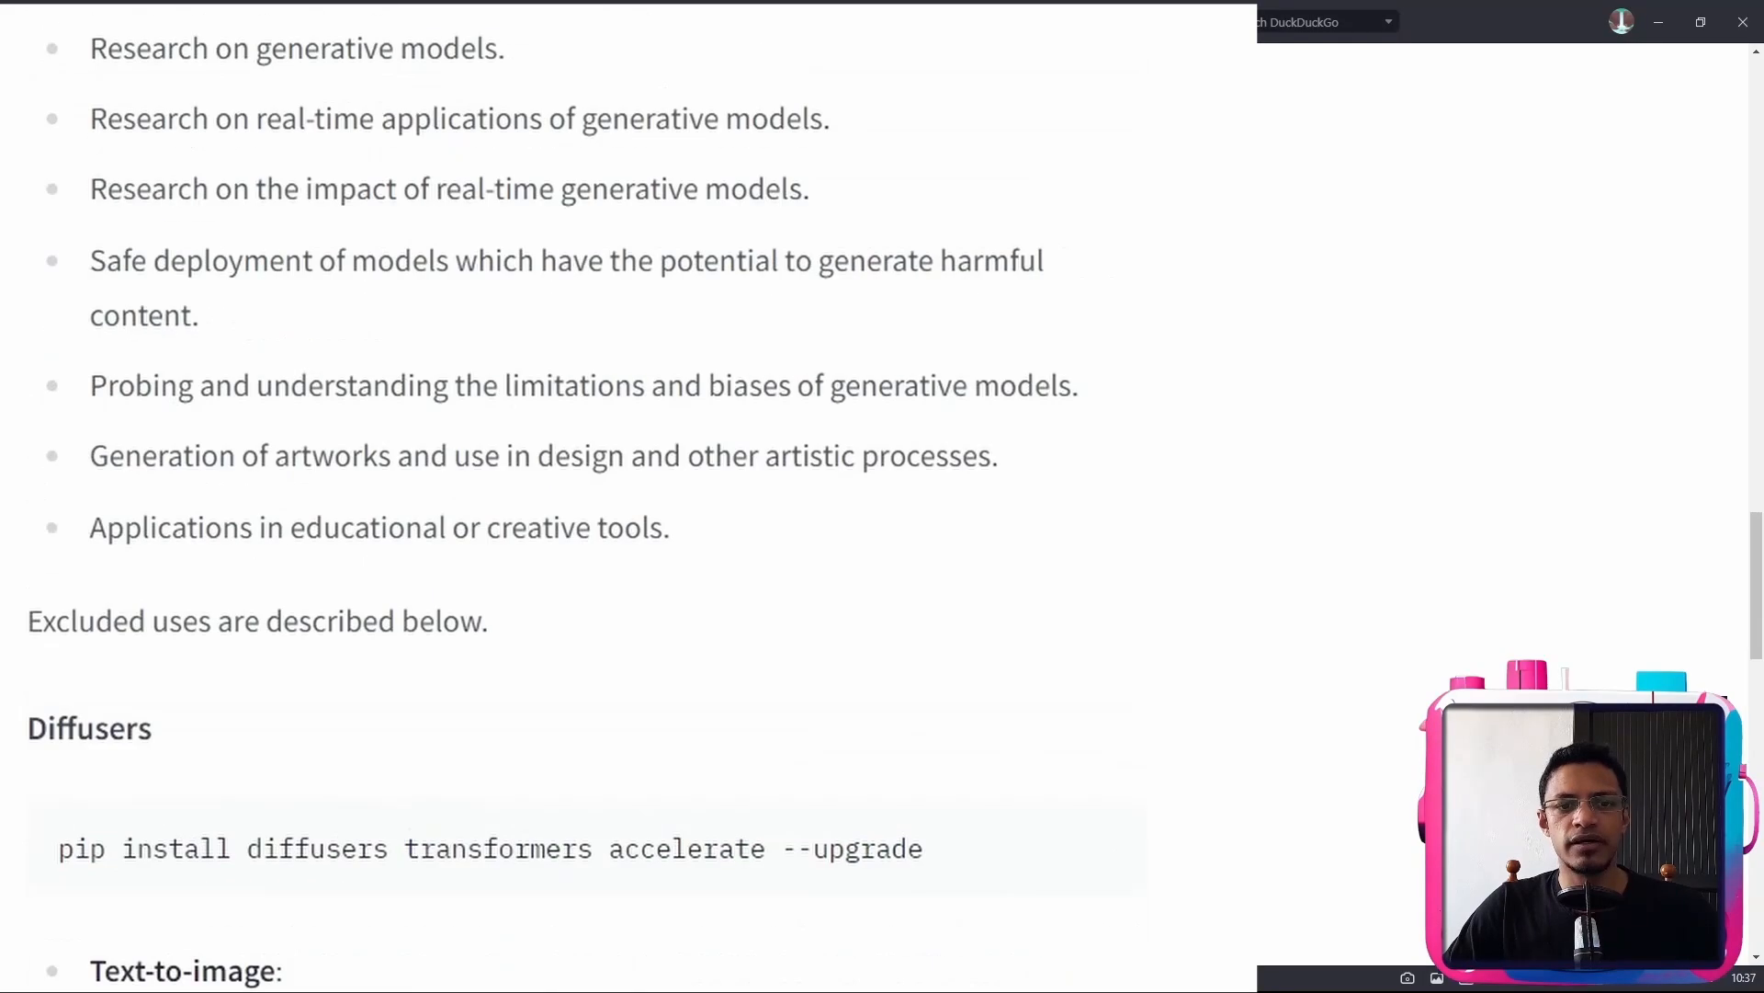
- Read the model card's Text-to-image notes on guidance scale, negative prompt, preferred image size and number of steps
scroll(588, 497, "down", 5)
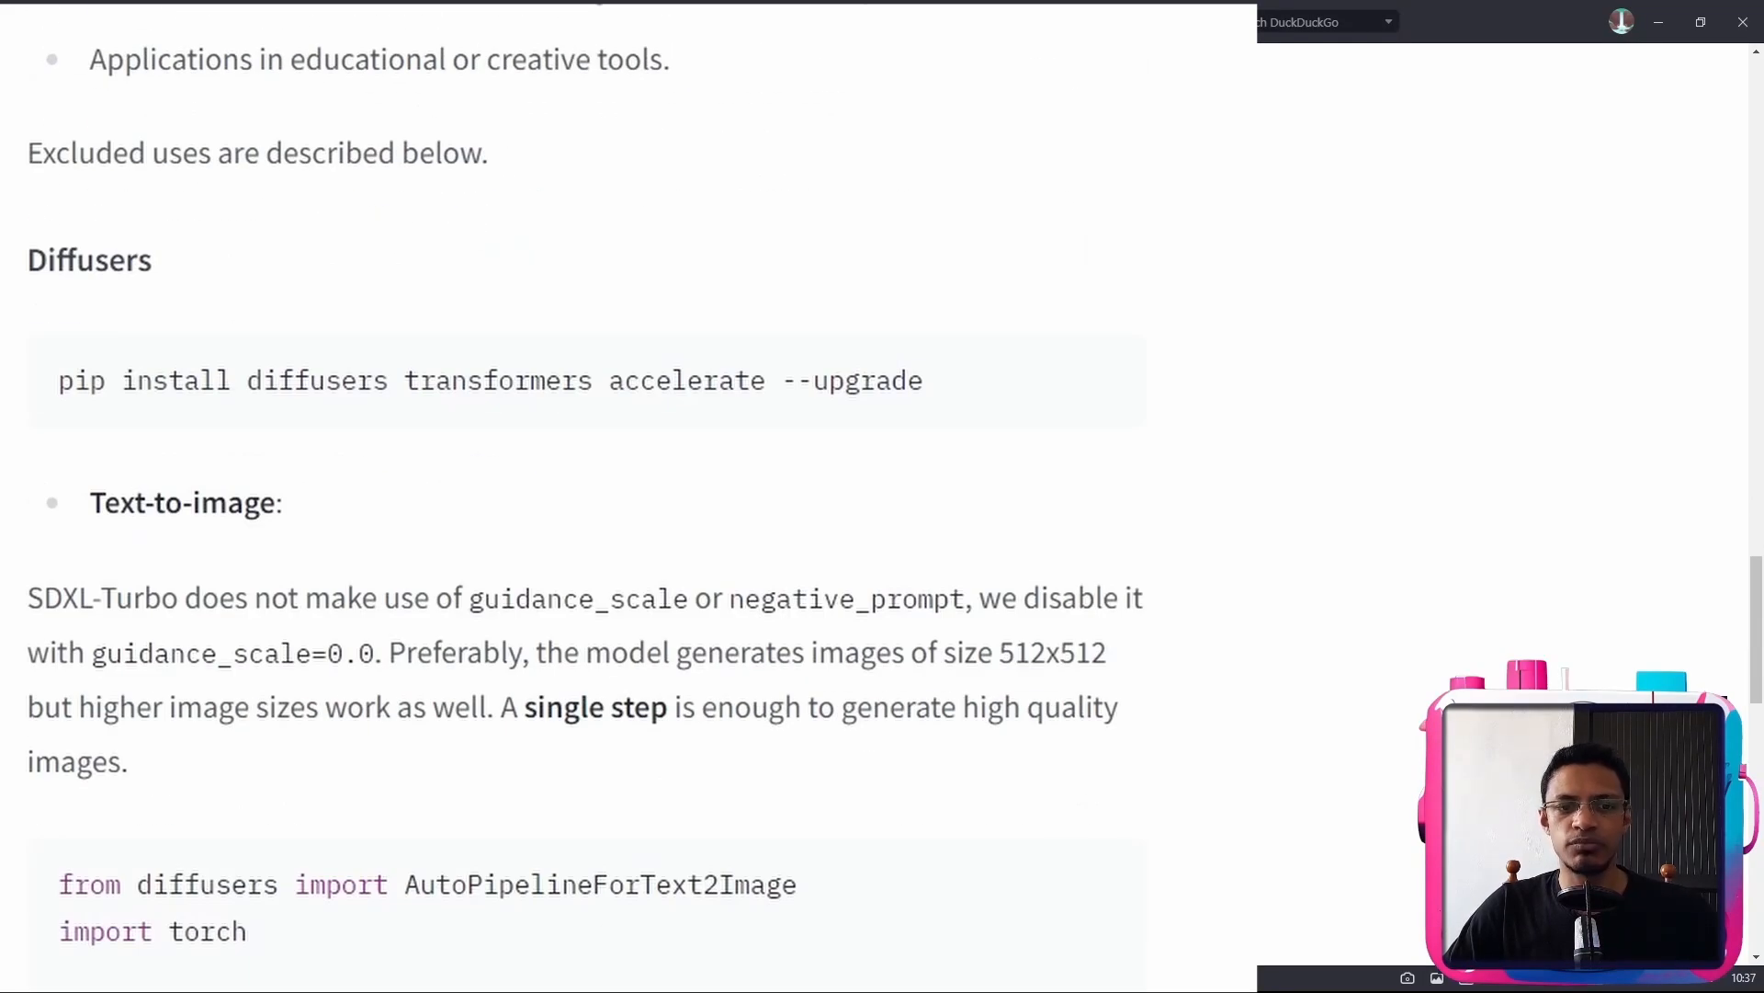
double_click(1002, 650)
left_click(552, 820)
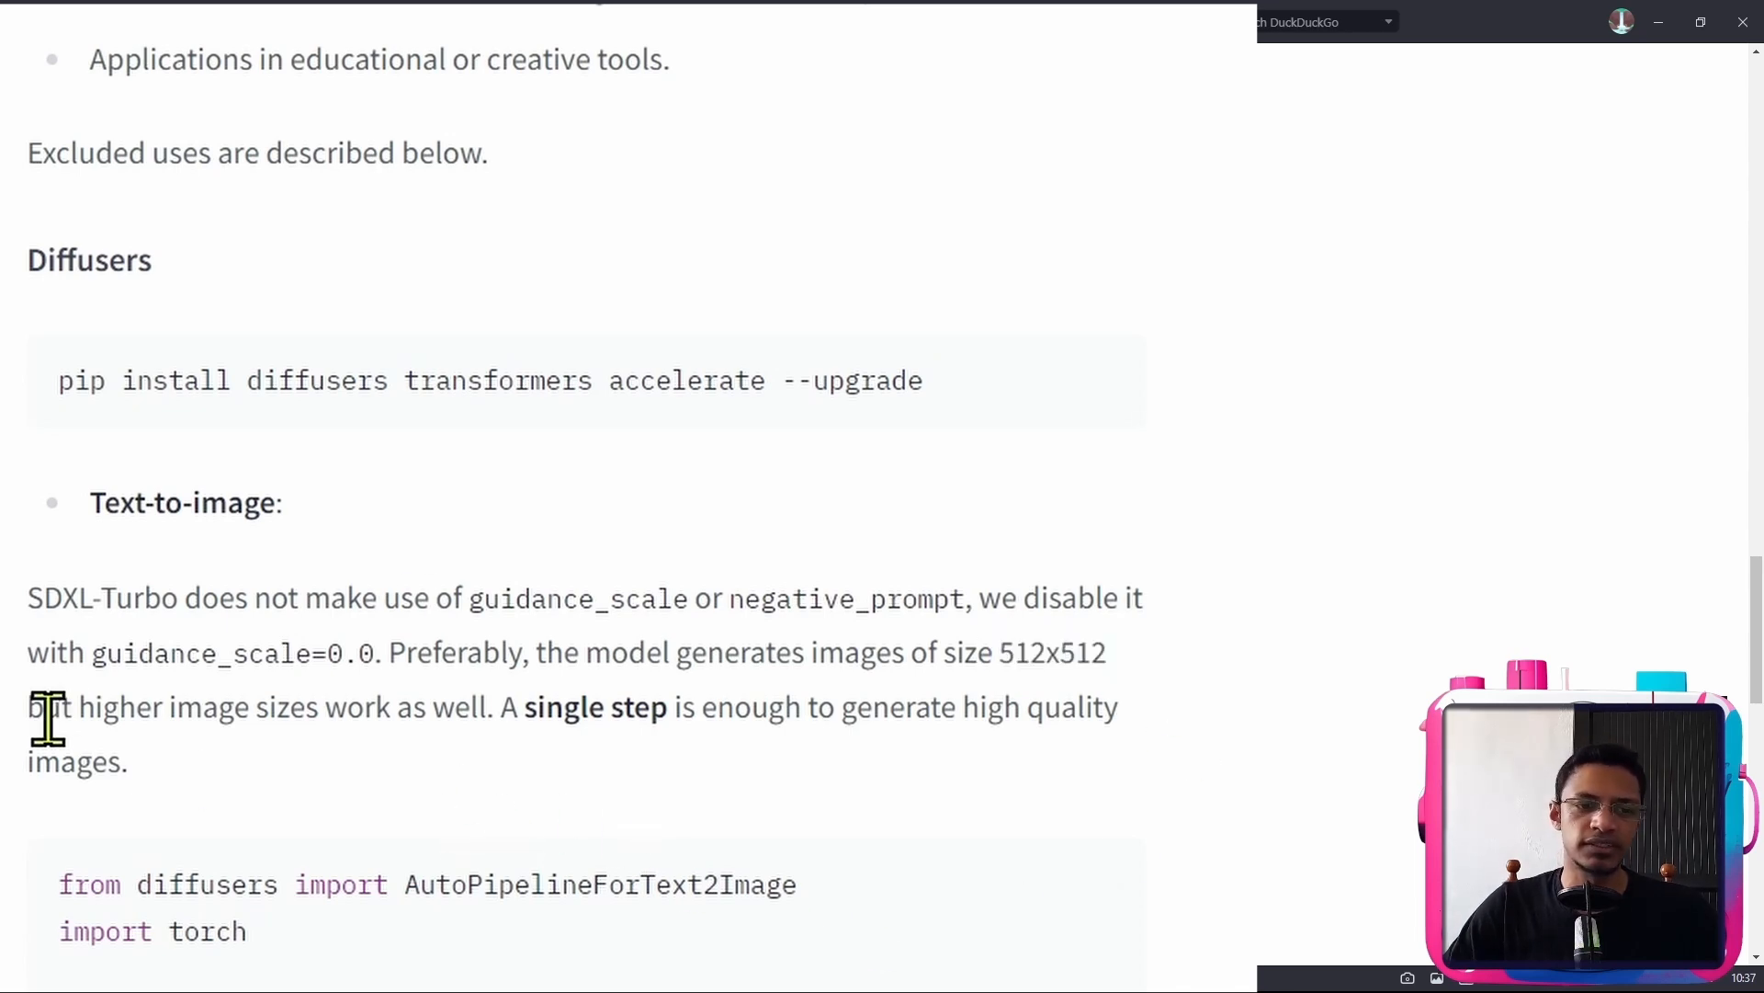
left_click_drag(43, 708, 457, 709)
left_click(1223, 825)
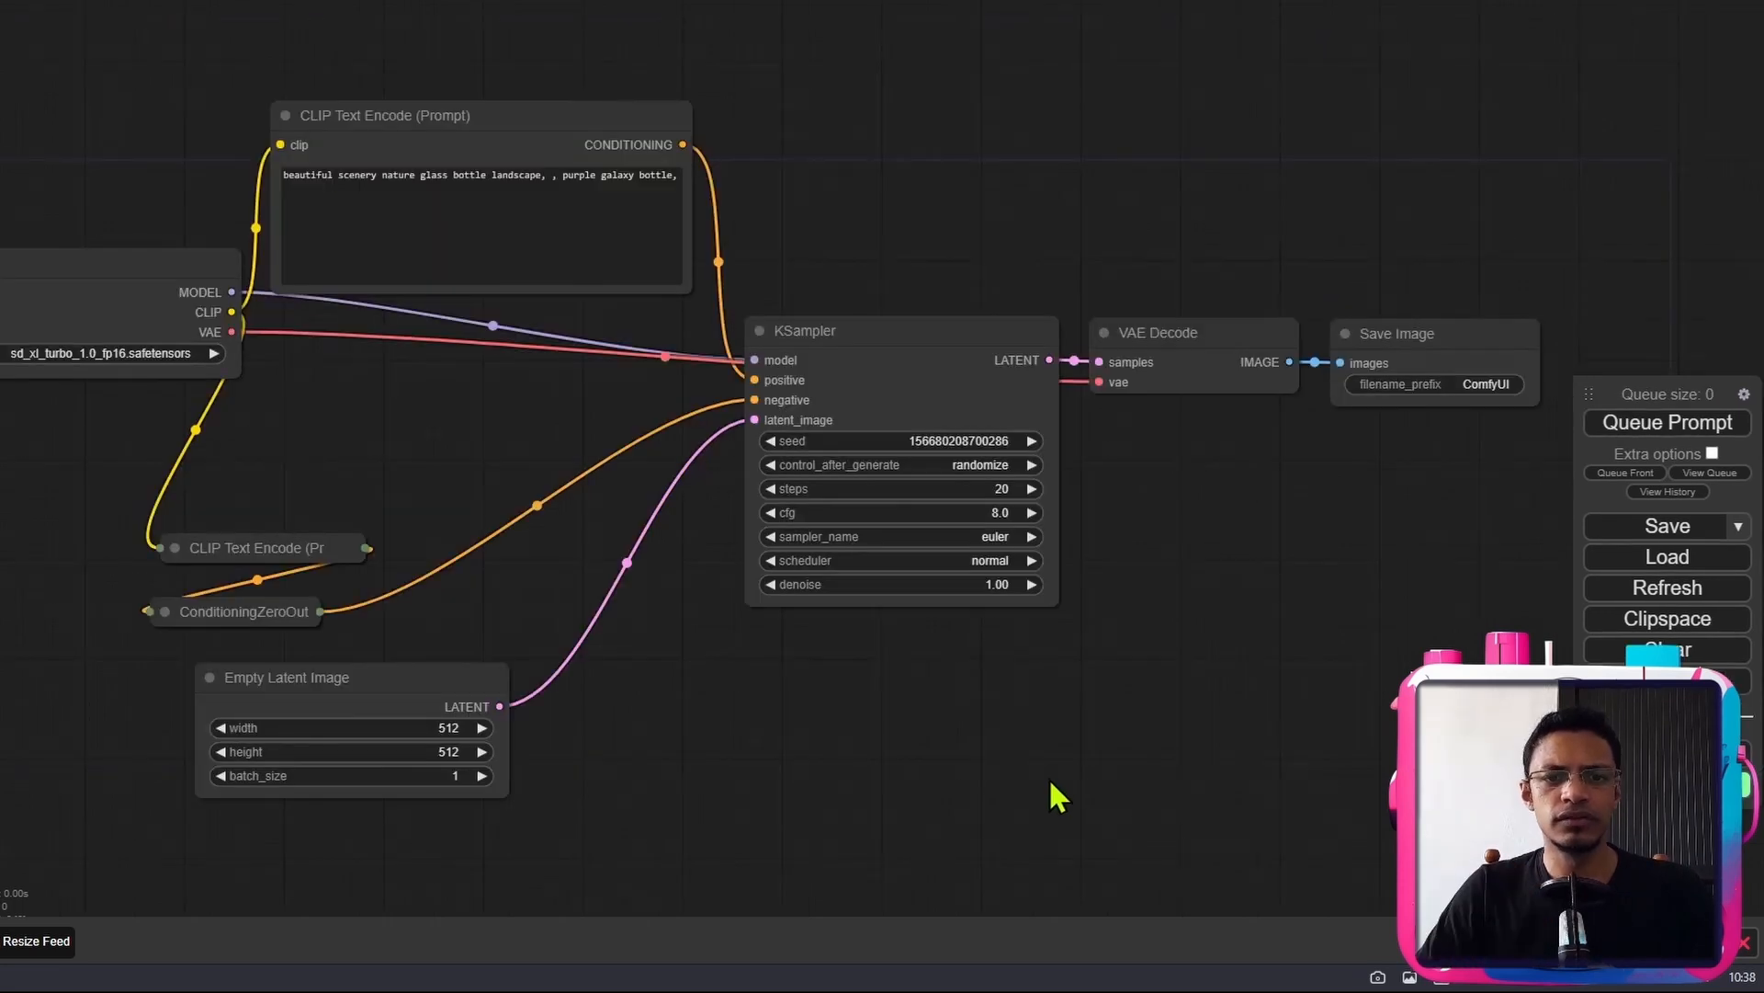
- Delete the KSampler and add a SamplerCustom node from Load Checkpoint's model output
left_click(951, 368)
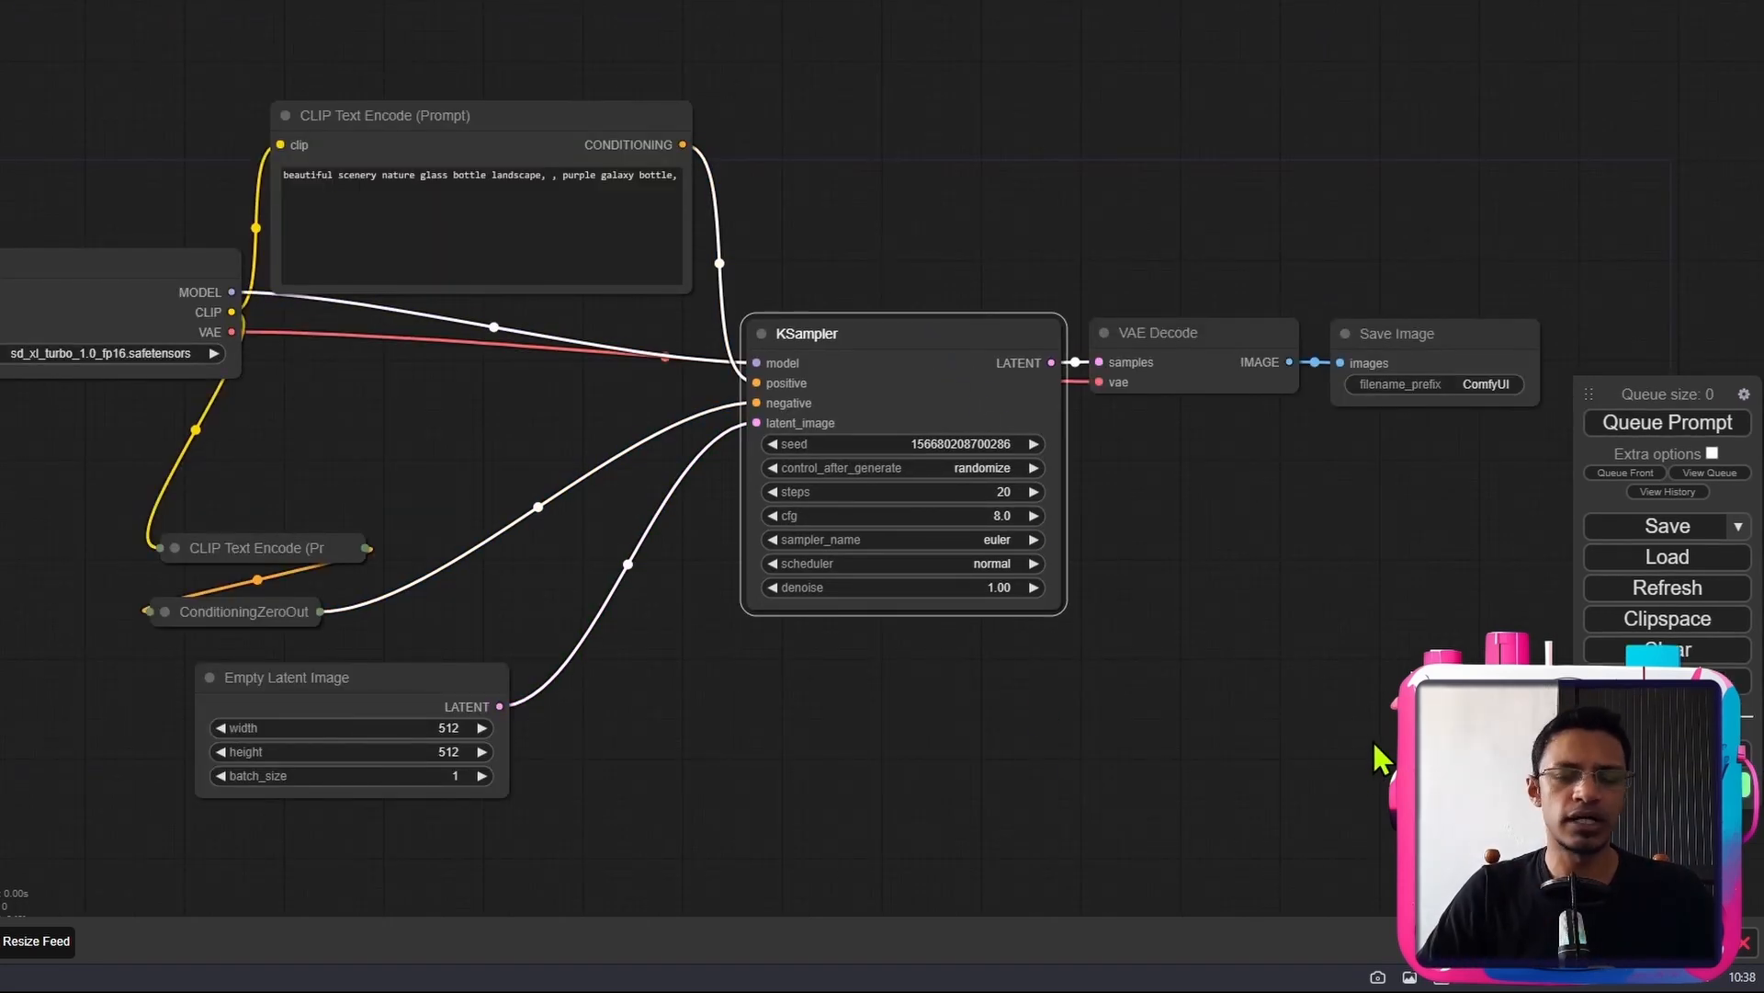
key("Delete")
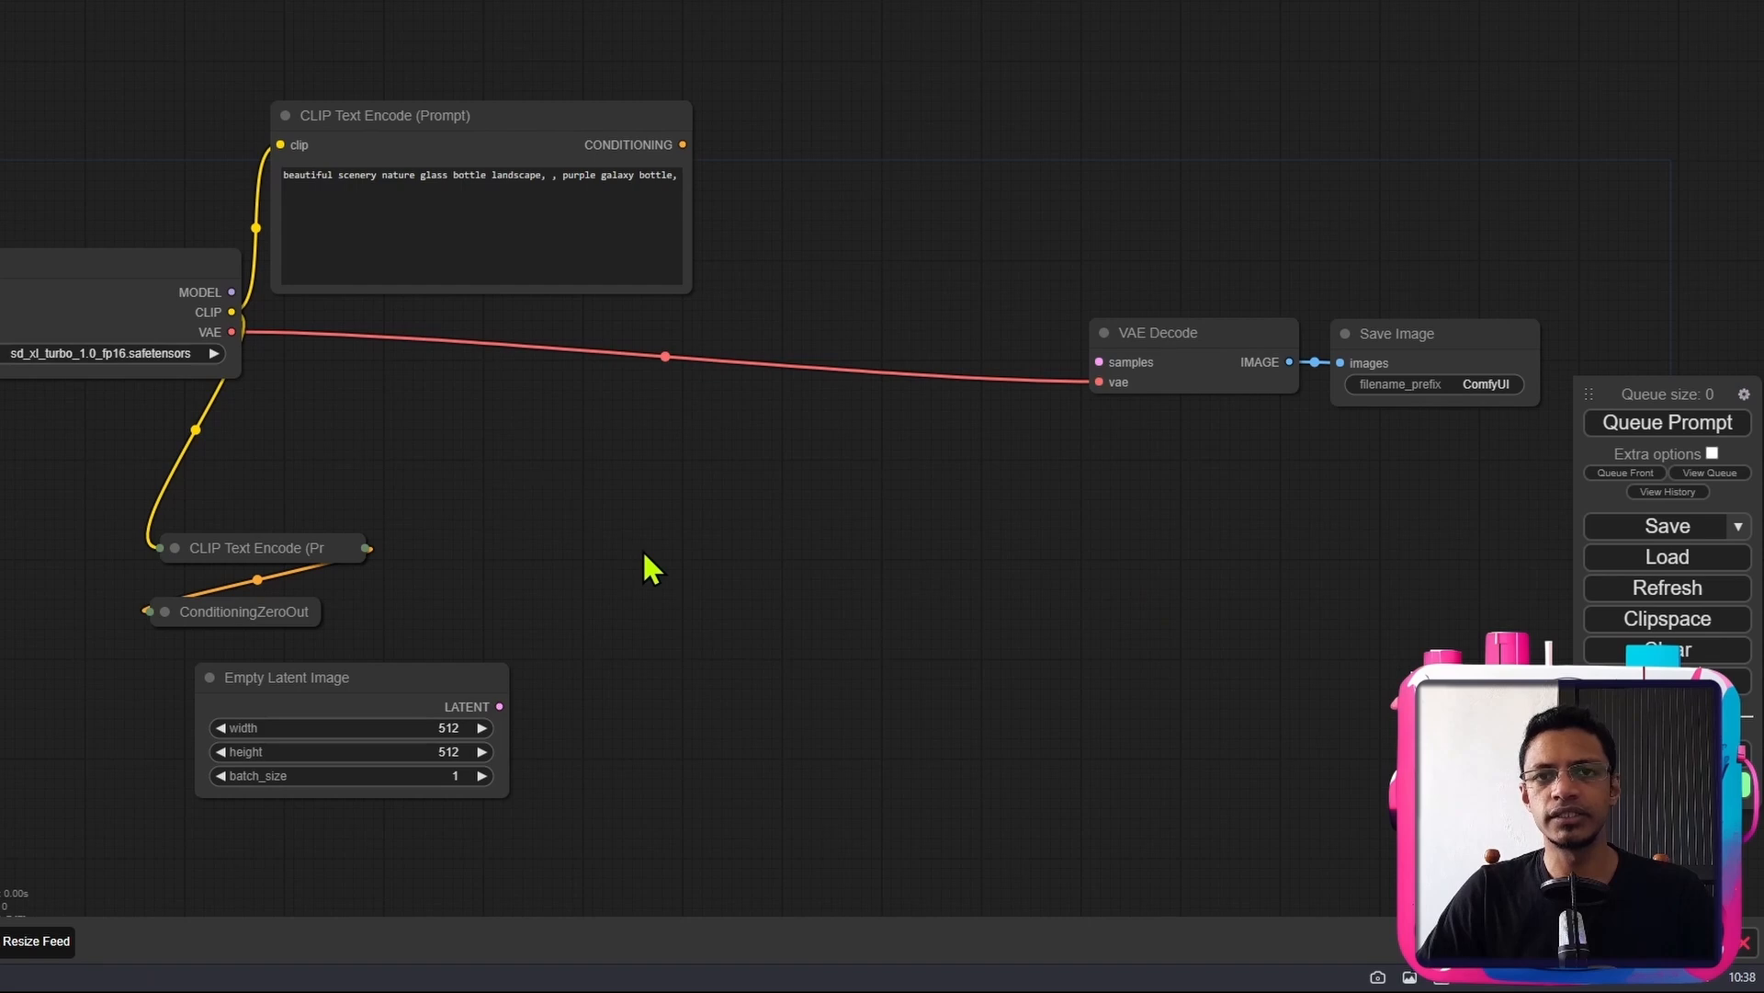
left_click_drag(232, 292, 822, 216)
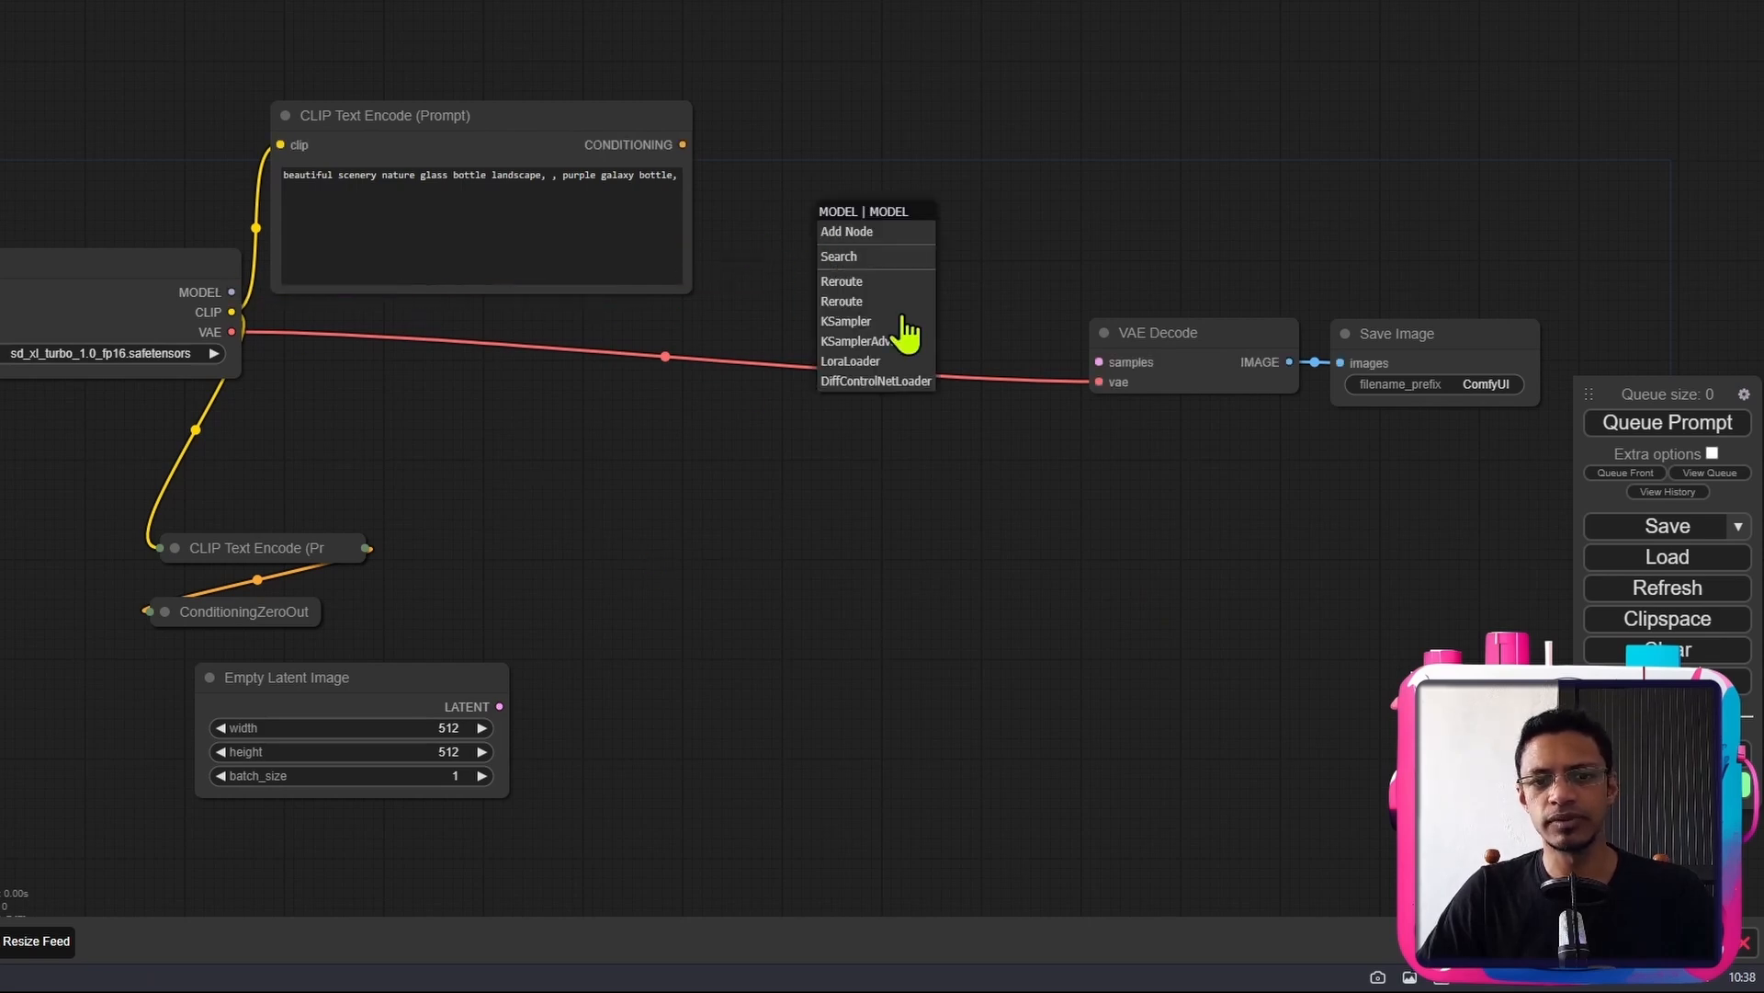
left_click(862, 258)
type("cus")
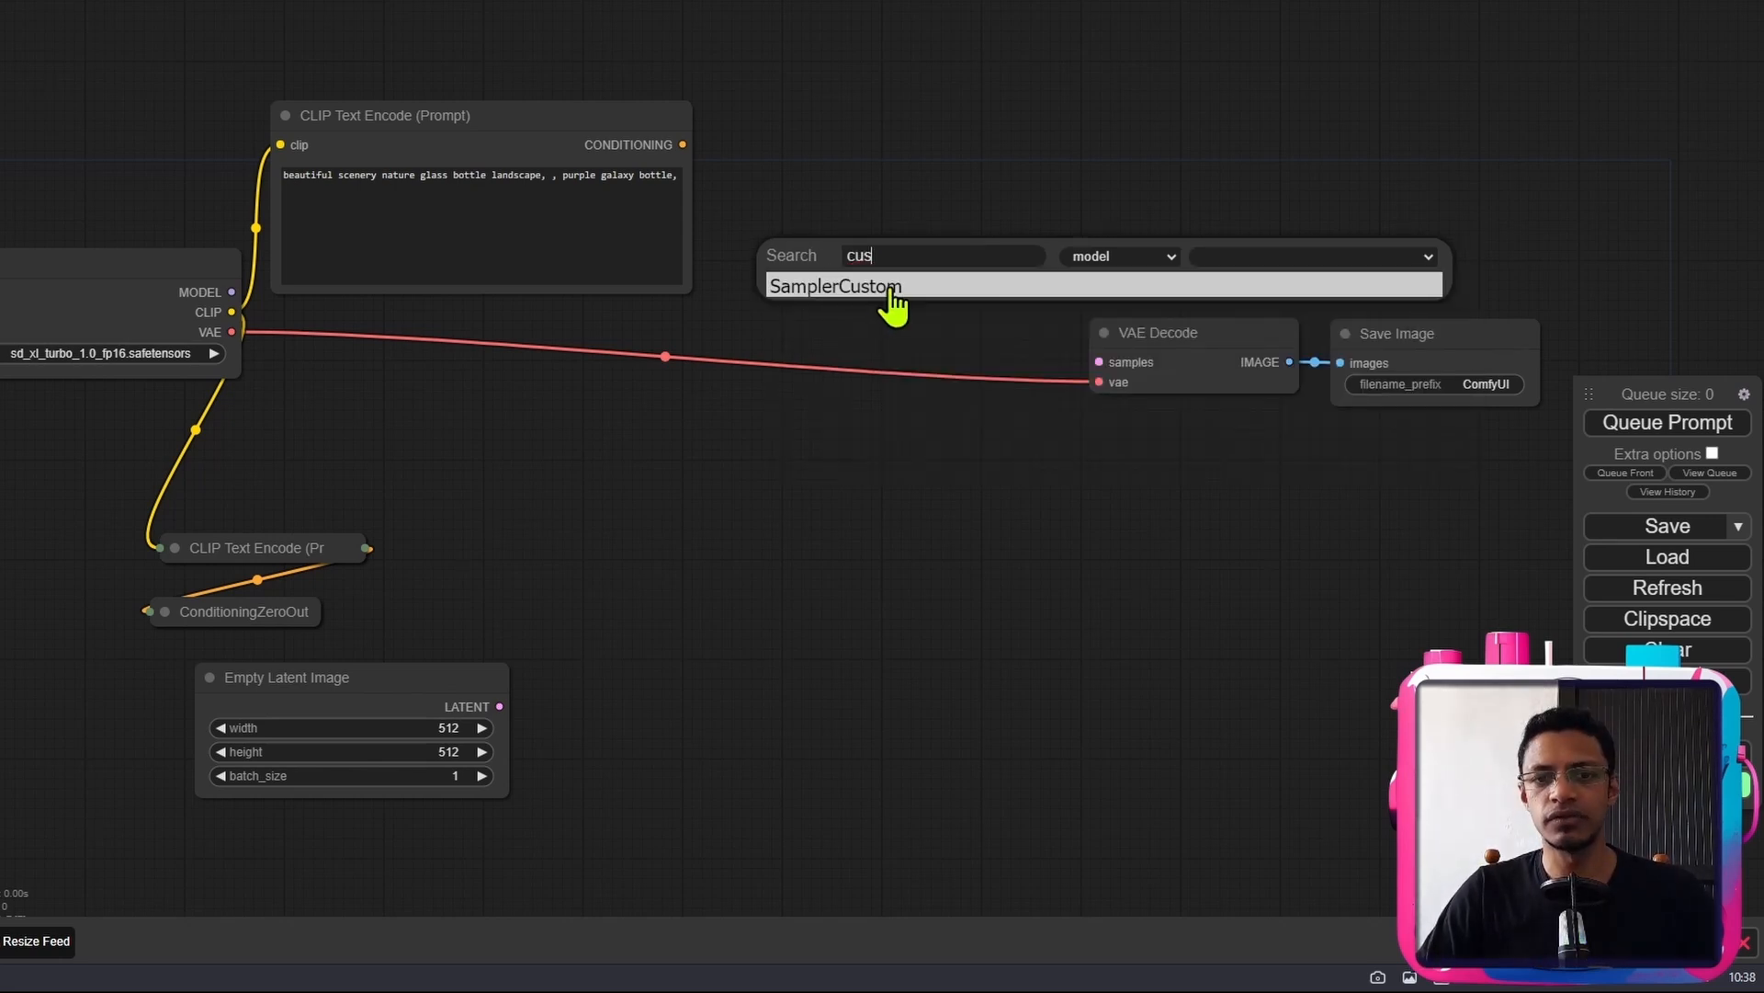
left_click(890, 290)
- Place SamplerCustom beside the prompt nodes and connect its positive, negative and latent_image inputs to the prompt, ConditioningZeroOut and Empty Latent Image
left_click_drag(941, 268, 793, 379)
left_click_drag(683, 144, 319, 612)
left_click_drag(340, 677, 701, 485)
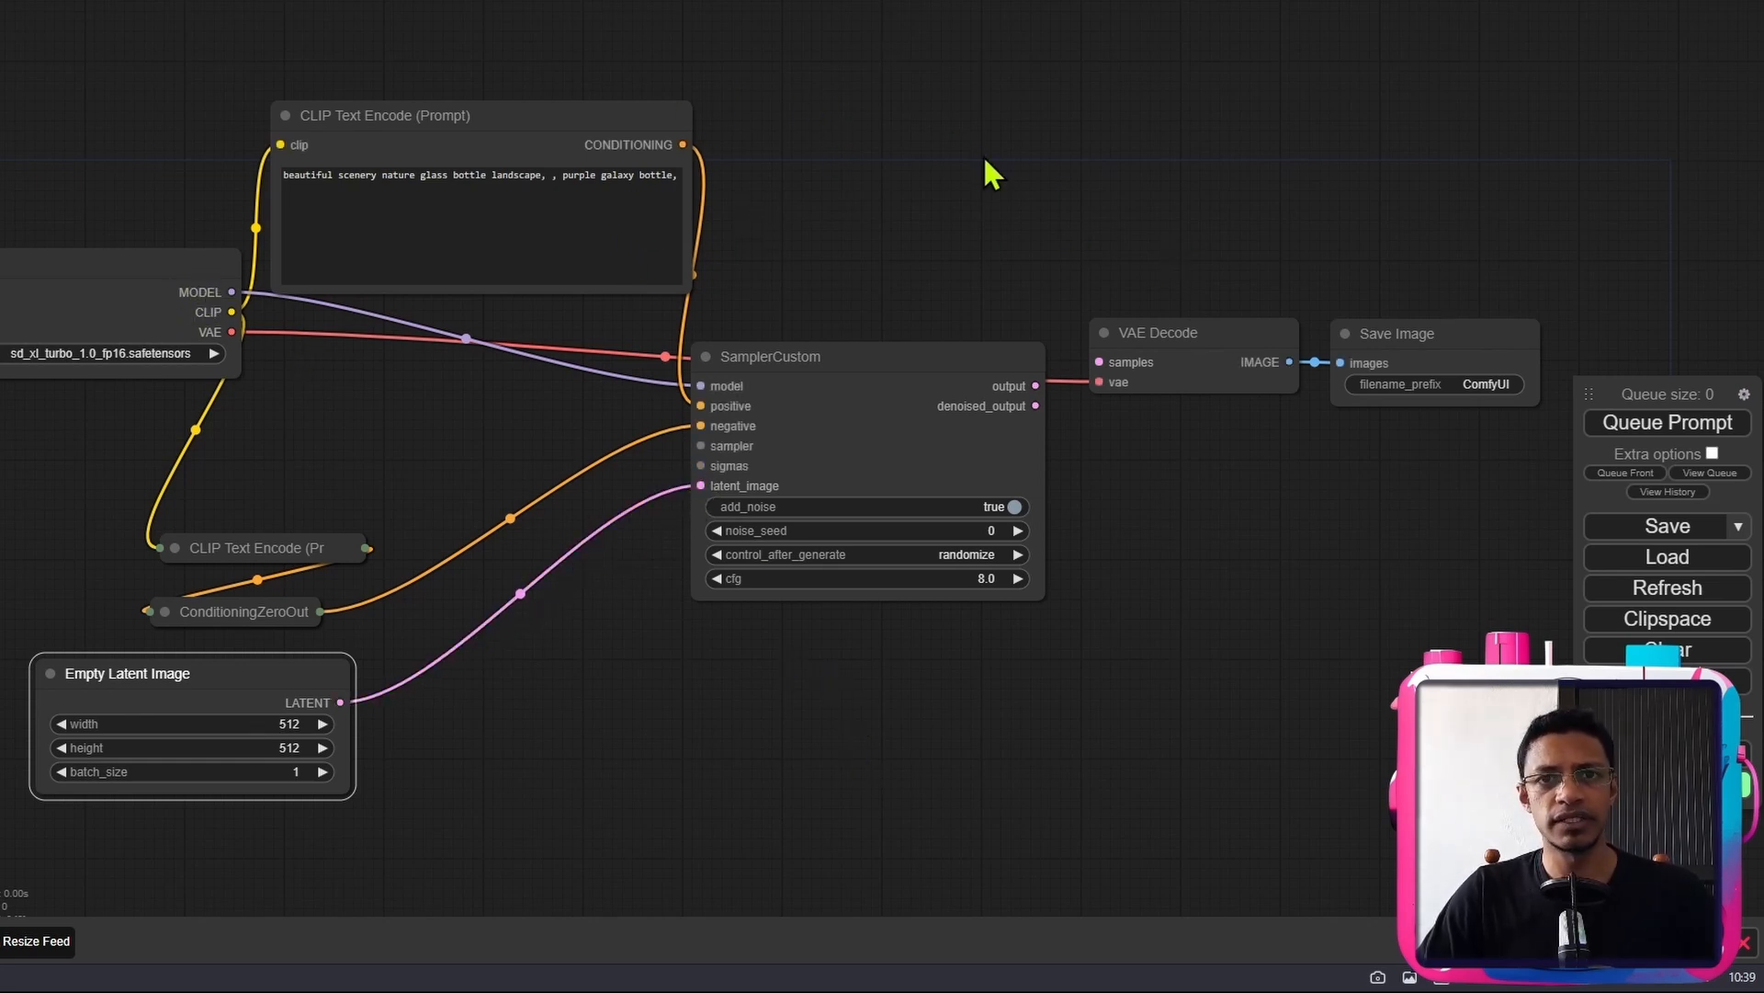
- Add an SDTurboScheduler node from Load Checkpoint's model output and connect its sigmas output to SamplerCustom
scroll(892, 680, "up", 2)
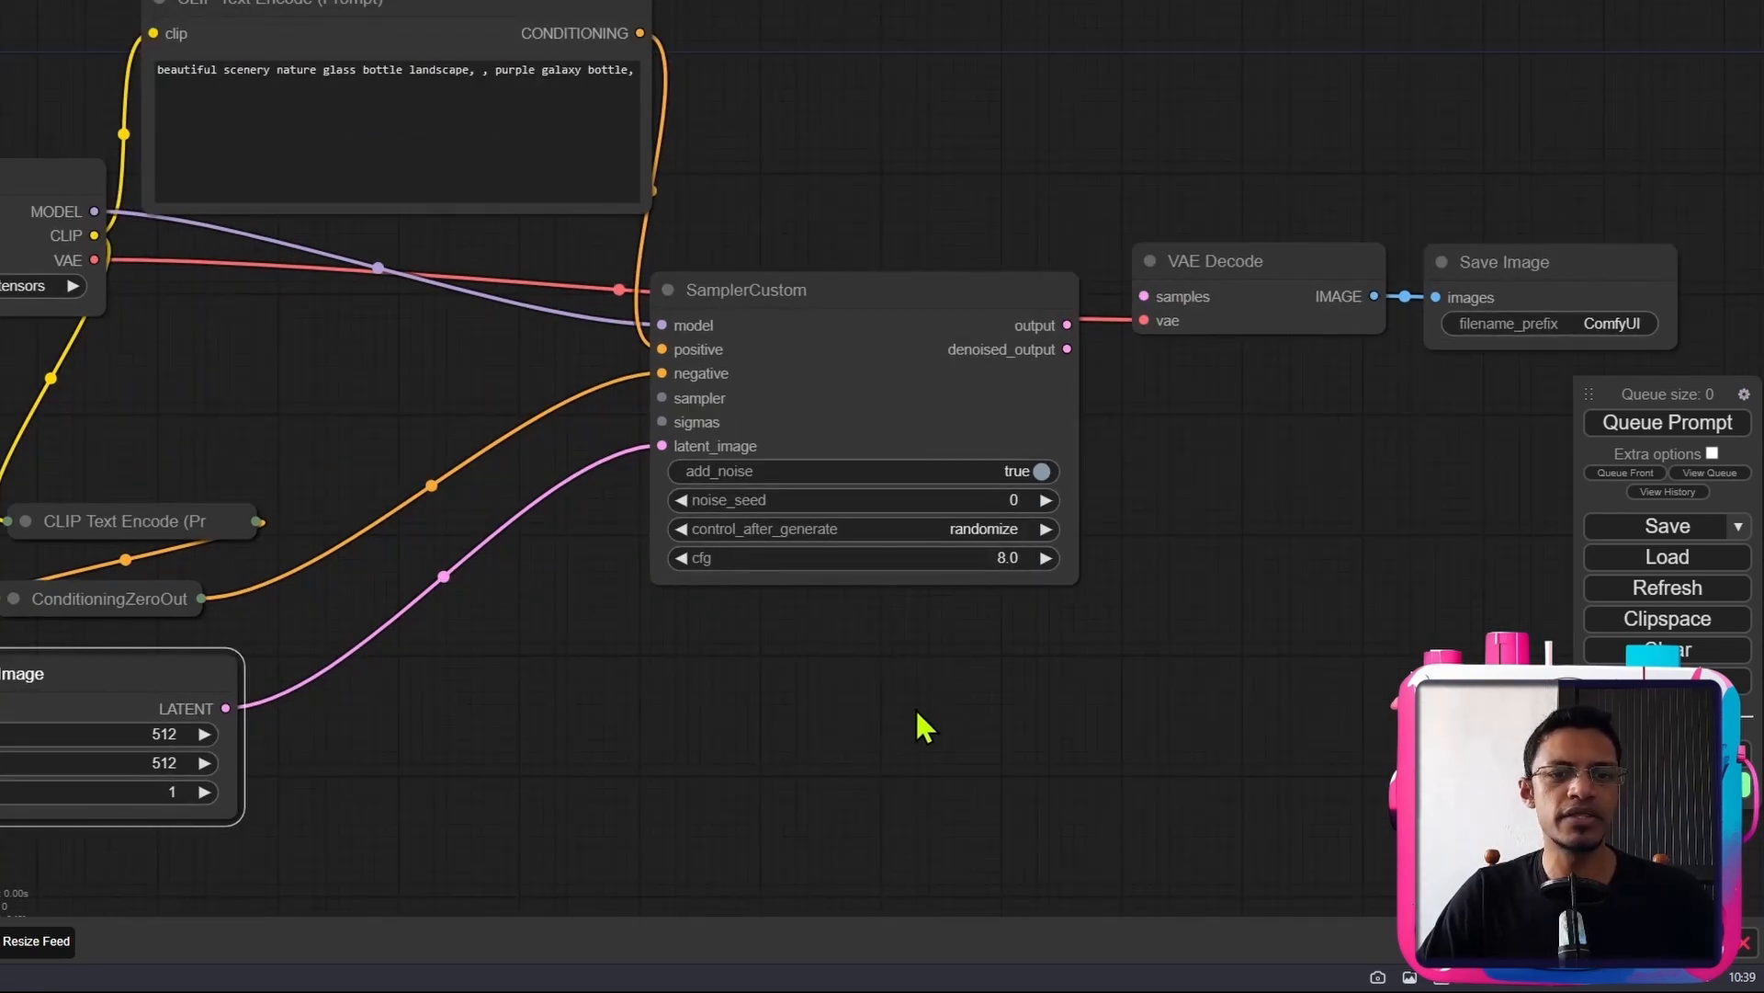
left_click_drag(849, 698, 1056, 684)
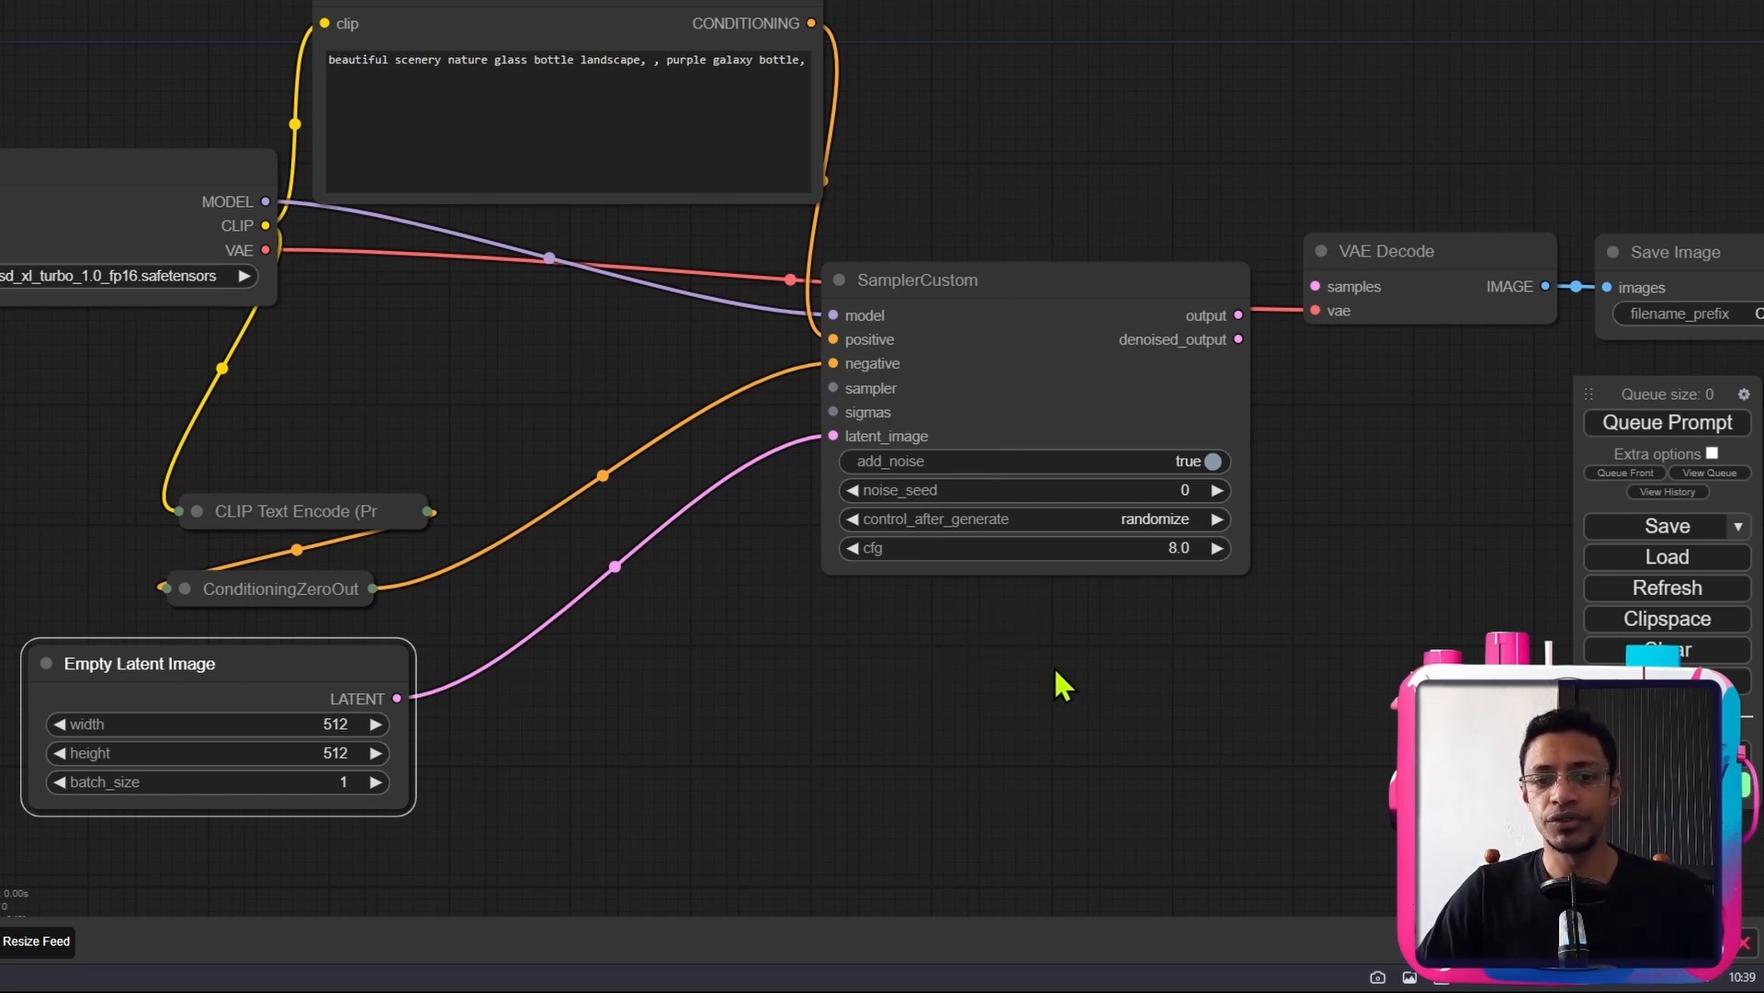
left_click_drag(427, 265, 576, 372)
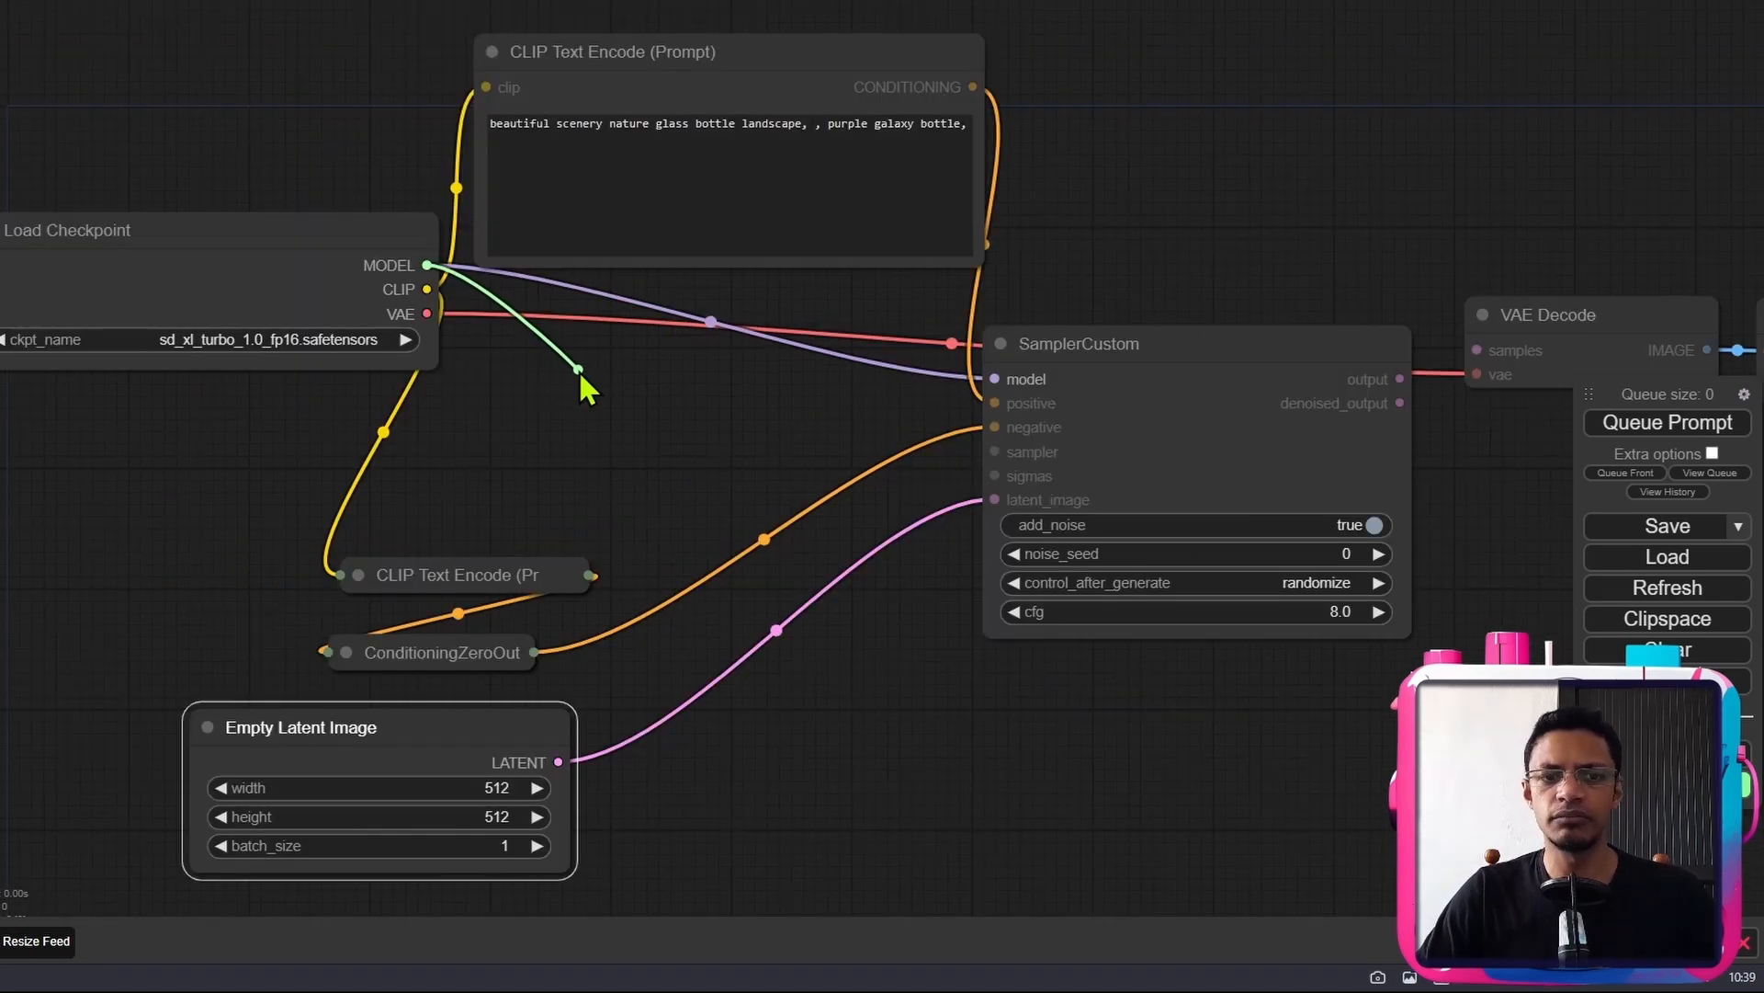
left_click(606, 392)
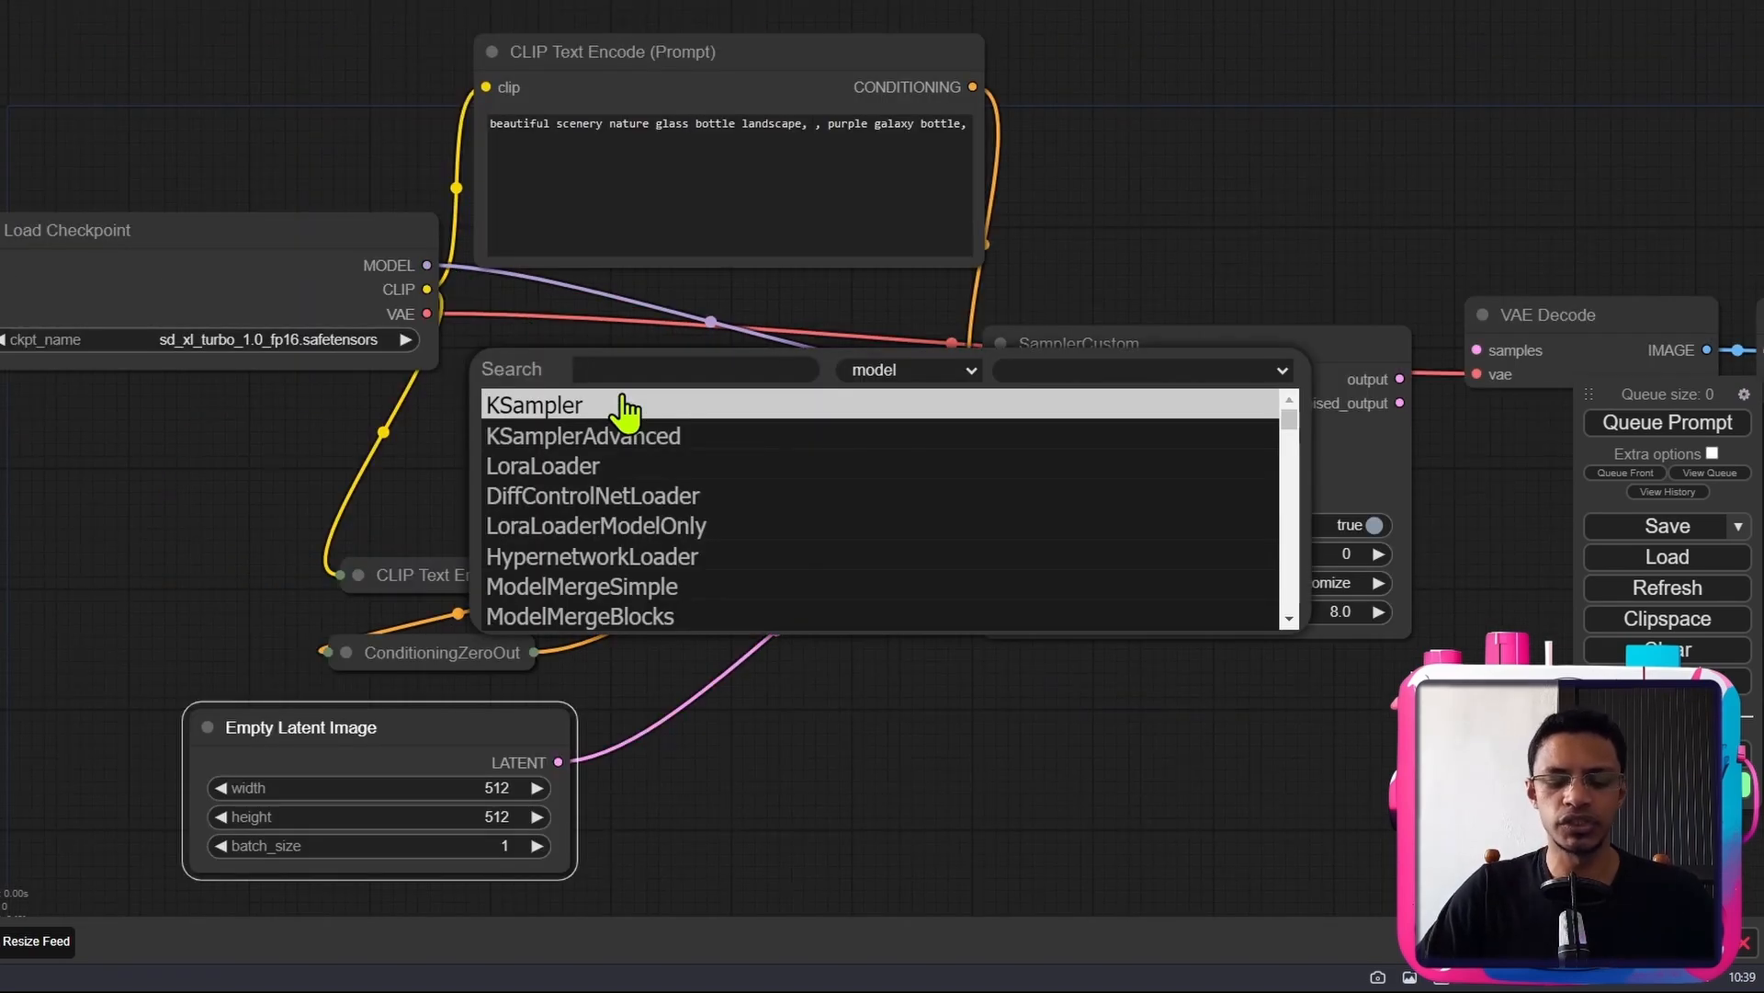
type("tu")
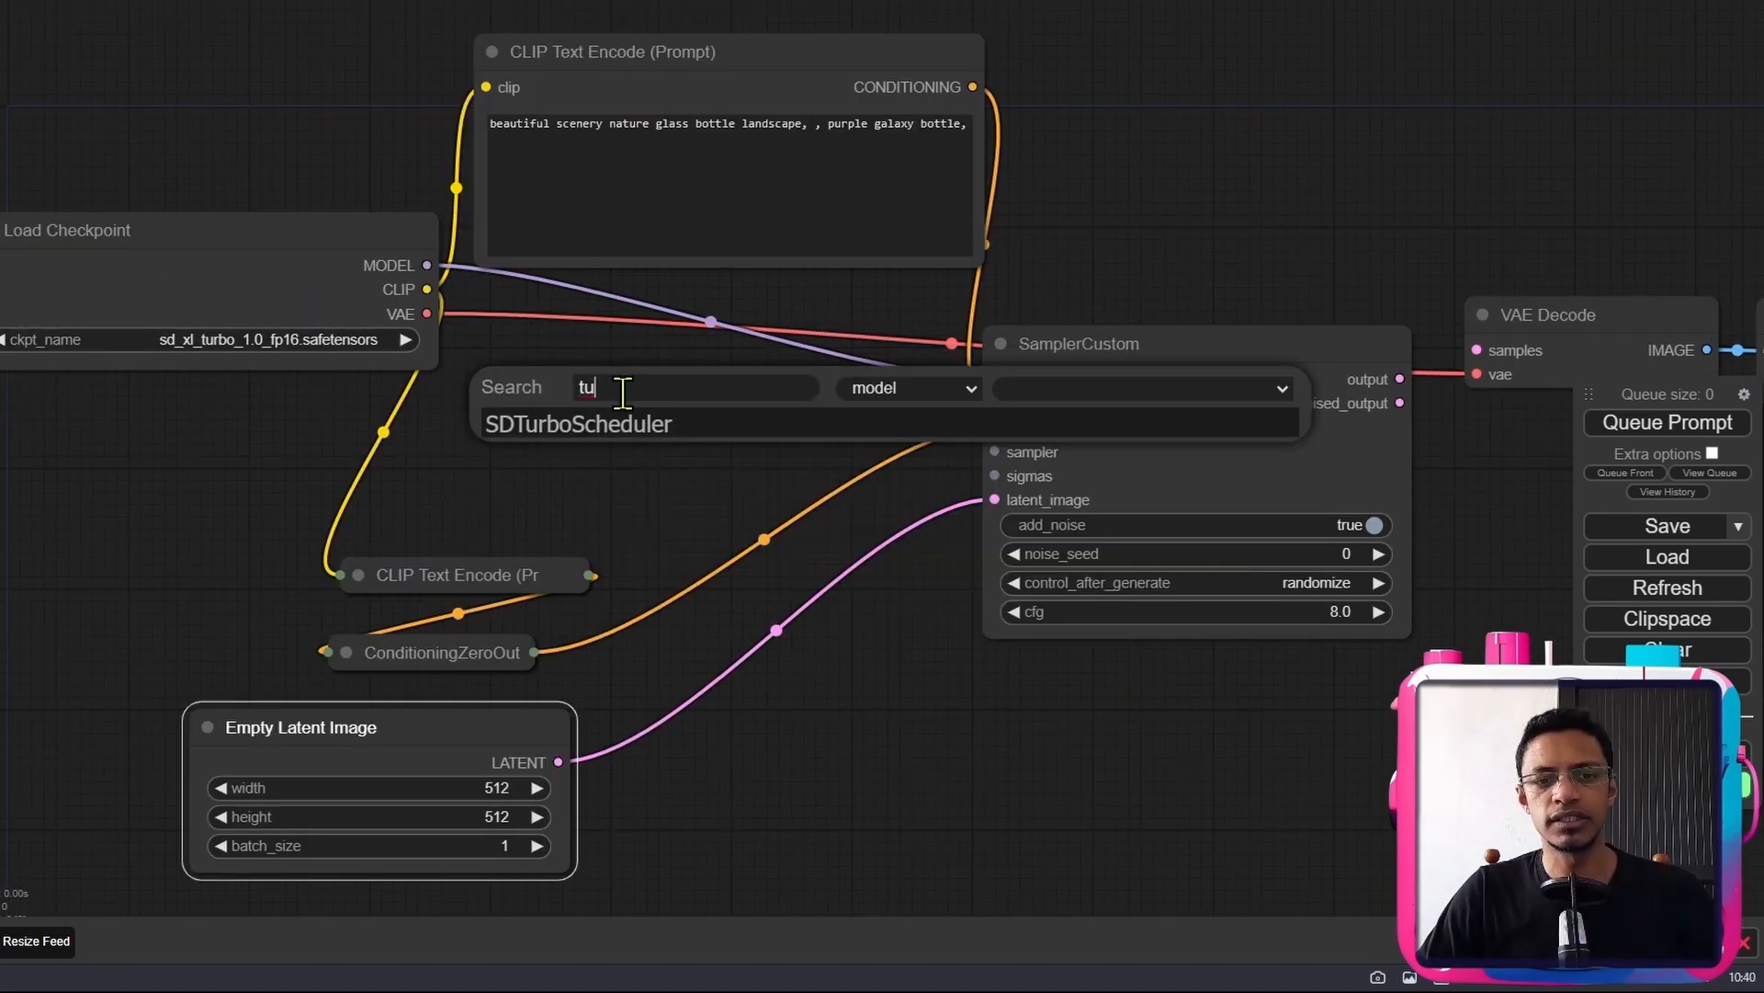
left_click(617, 449)
left_click_drag(726, 386, 678, 390)
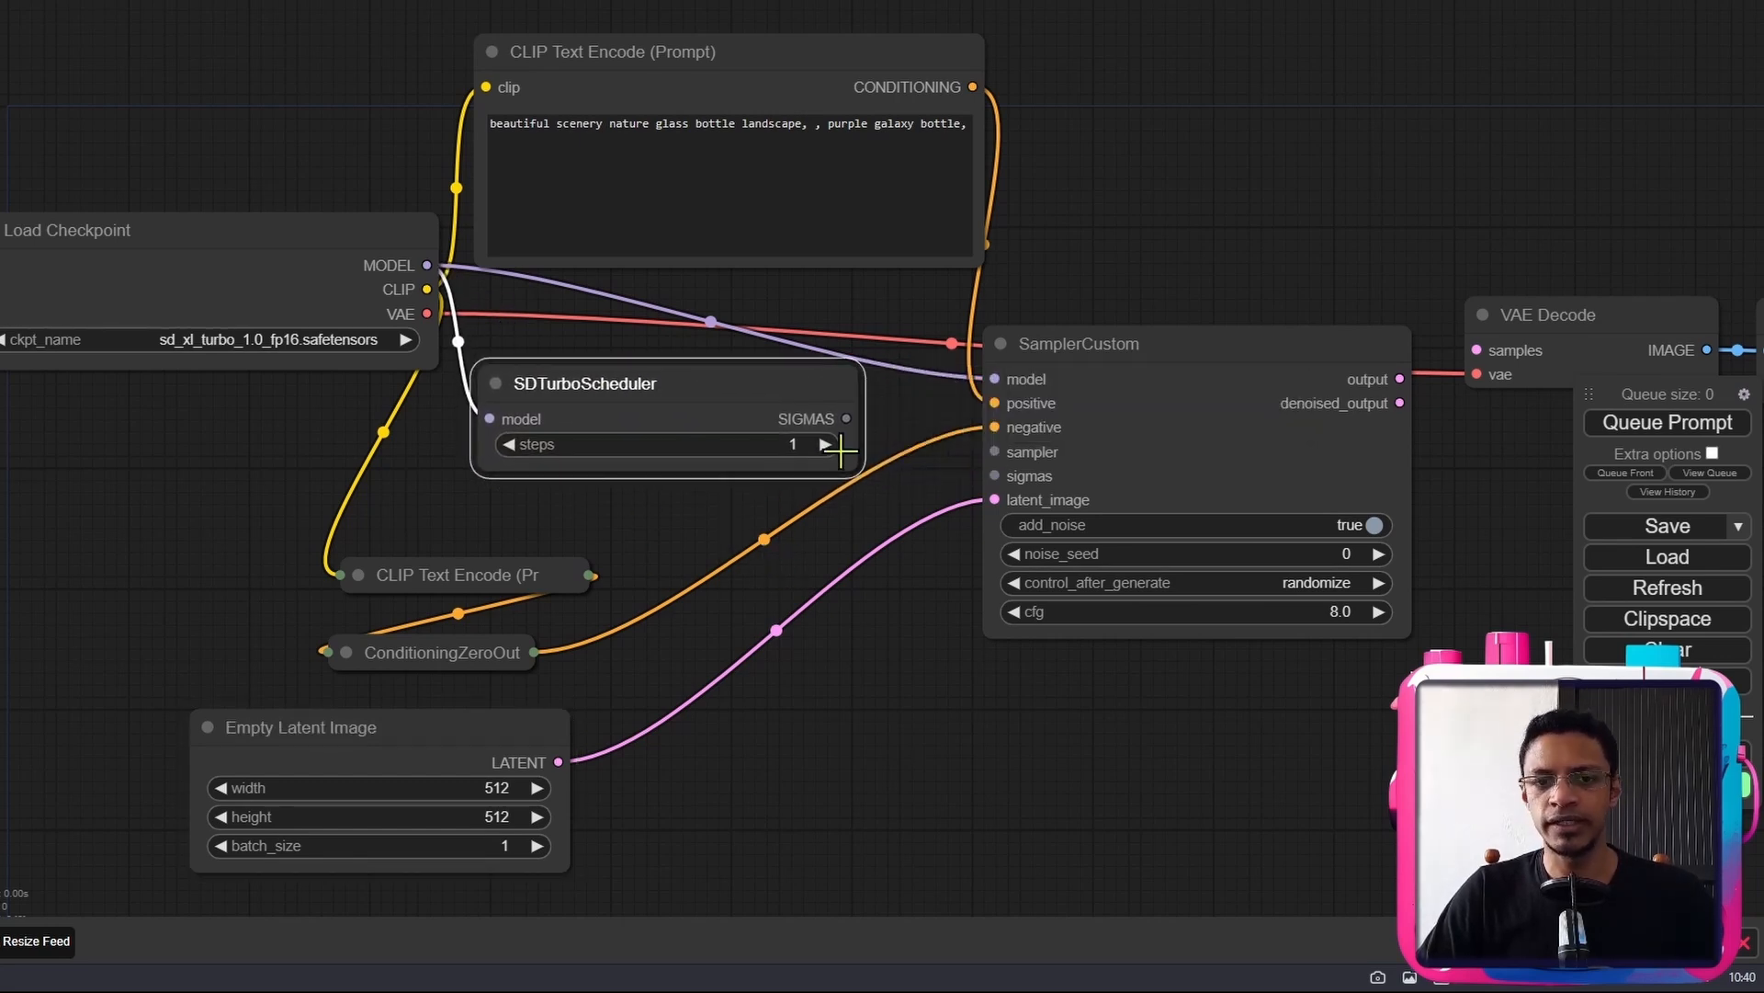
left_click_drag(847, 418, 993, 474)
- Add a KSamplerSelect node on SamplerCustom's sampler input and set its sampler to euler_ancestral
left_click_drag(1006, 692, 978, 517)
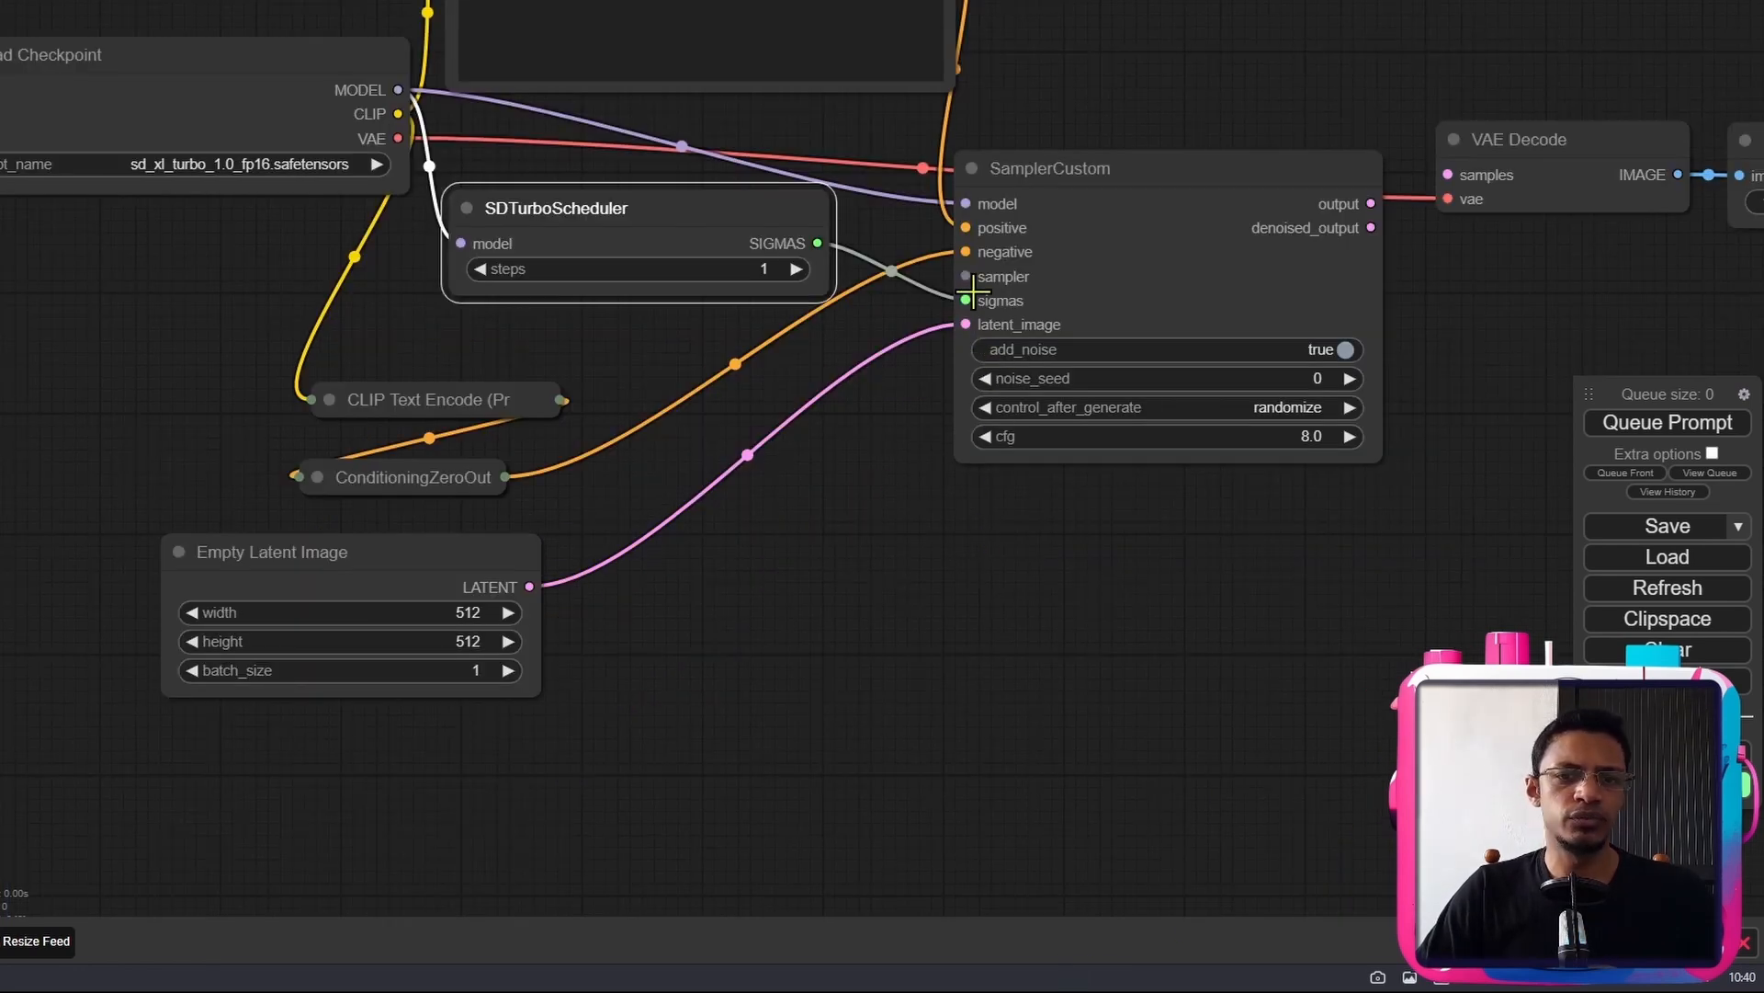
left_click_drag(969, 275, 770, 630)
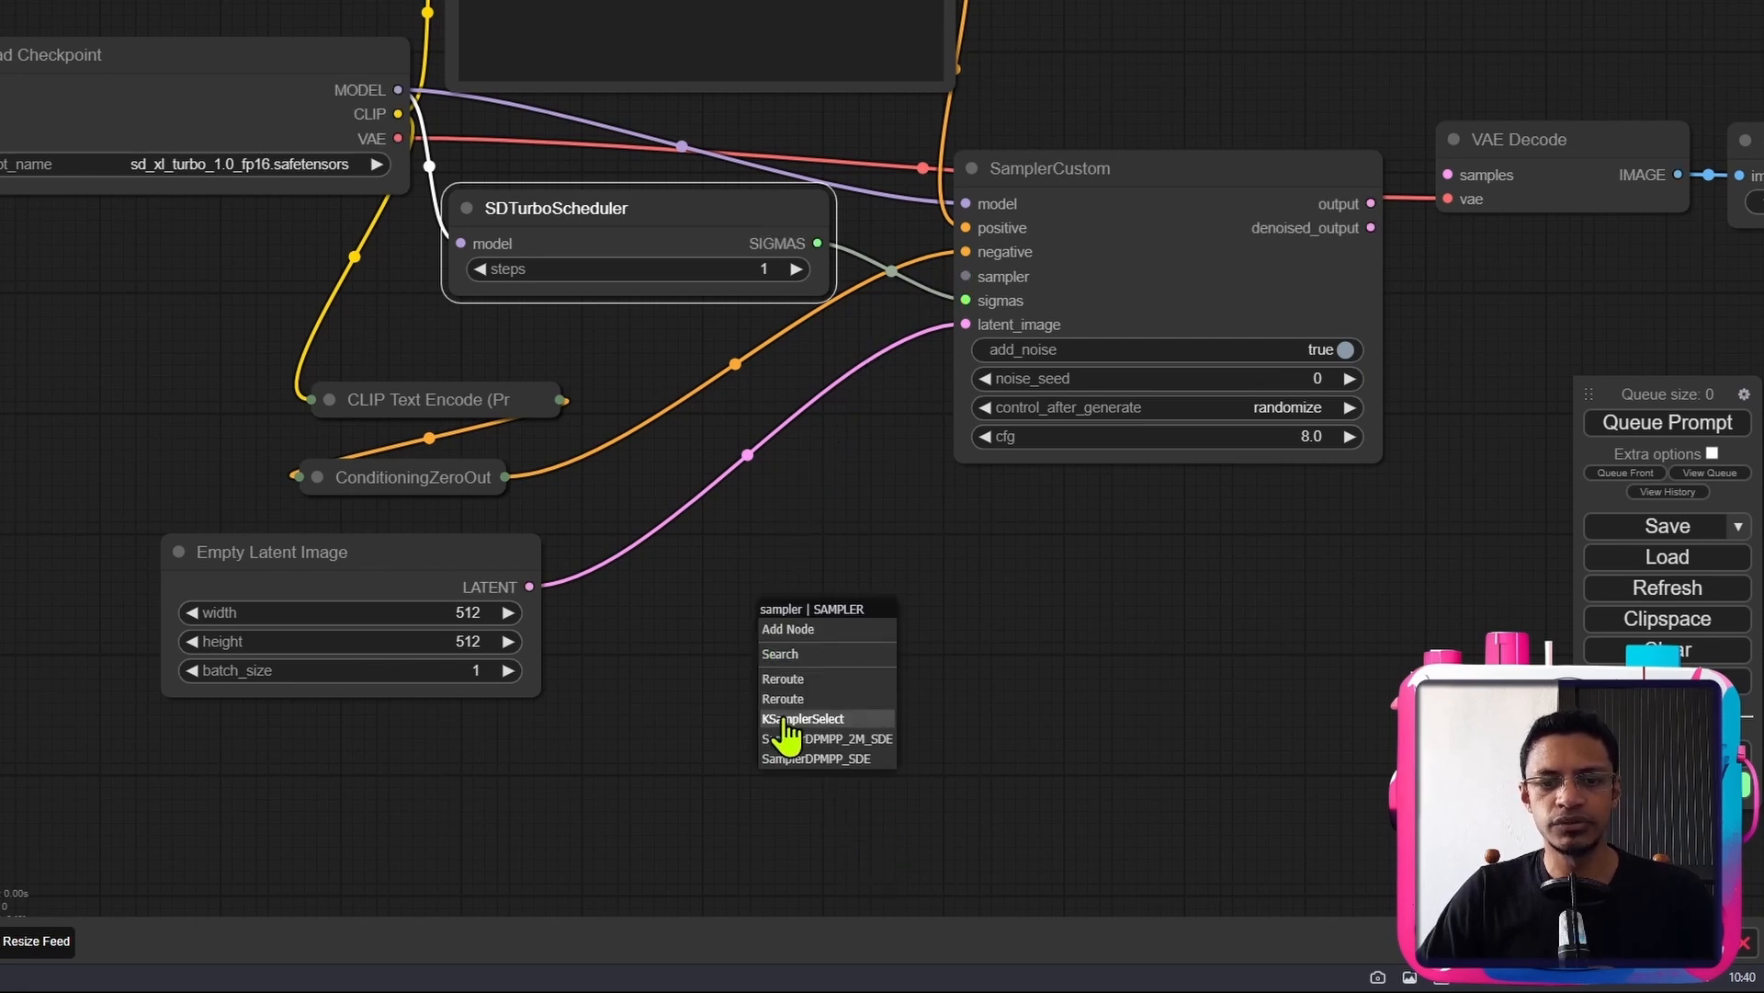
left_click(860, 721)
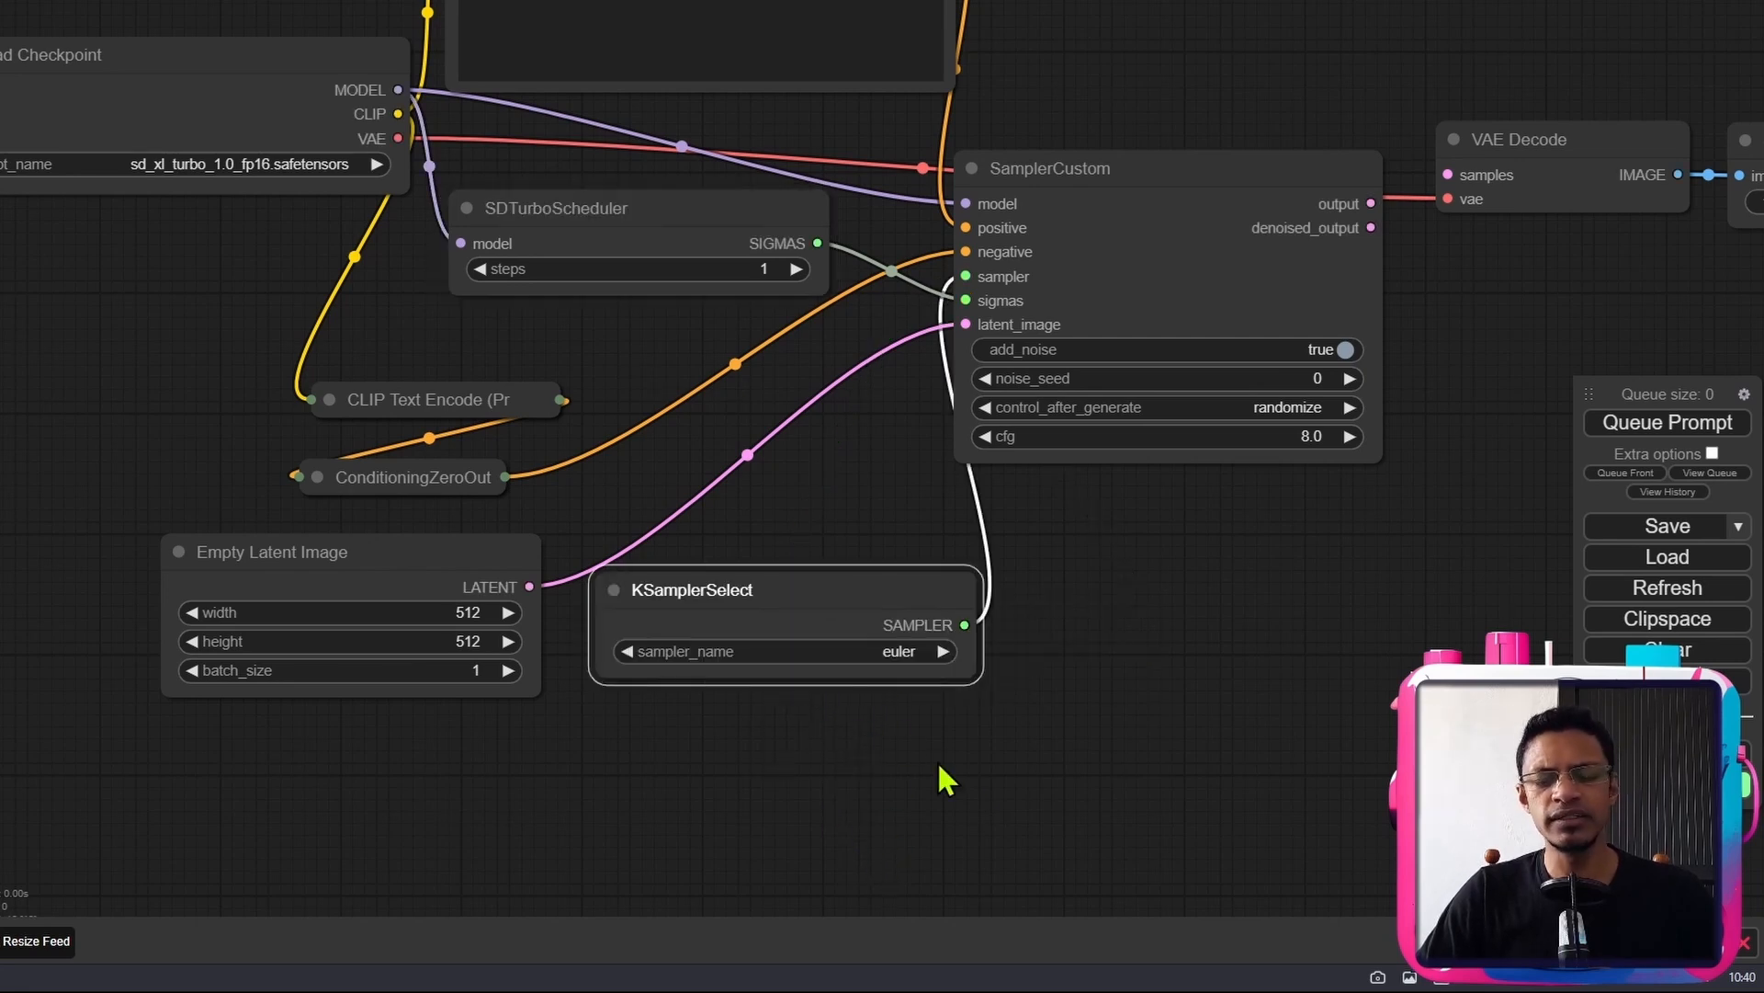
left_click(905, 650)
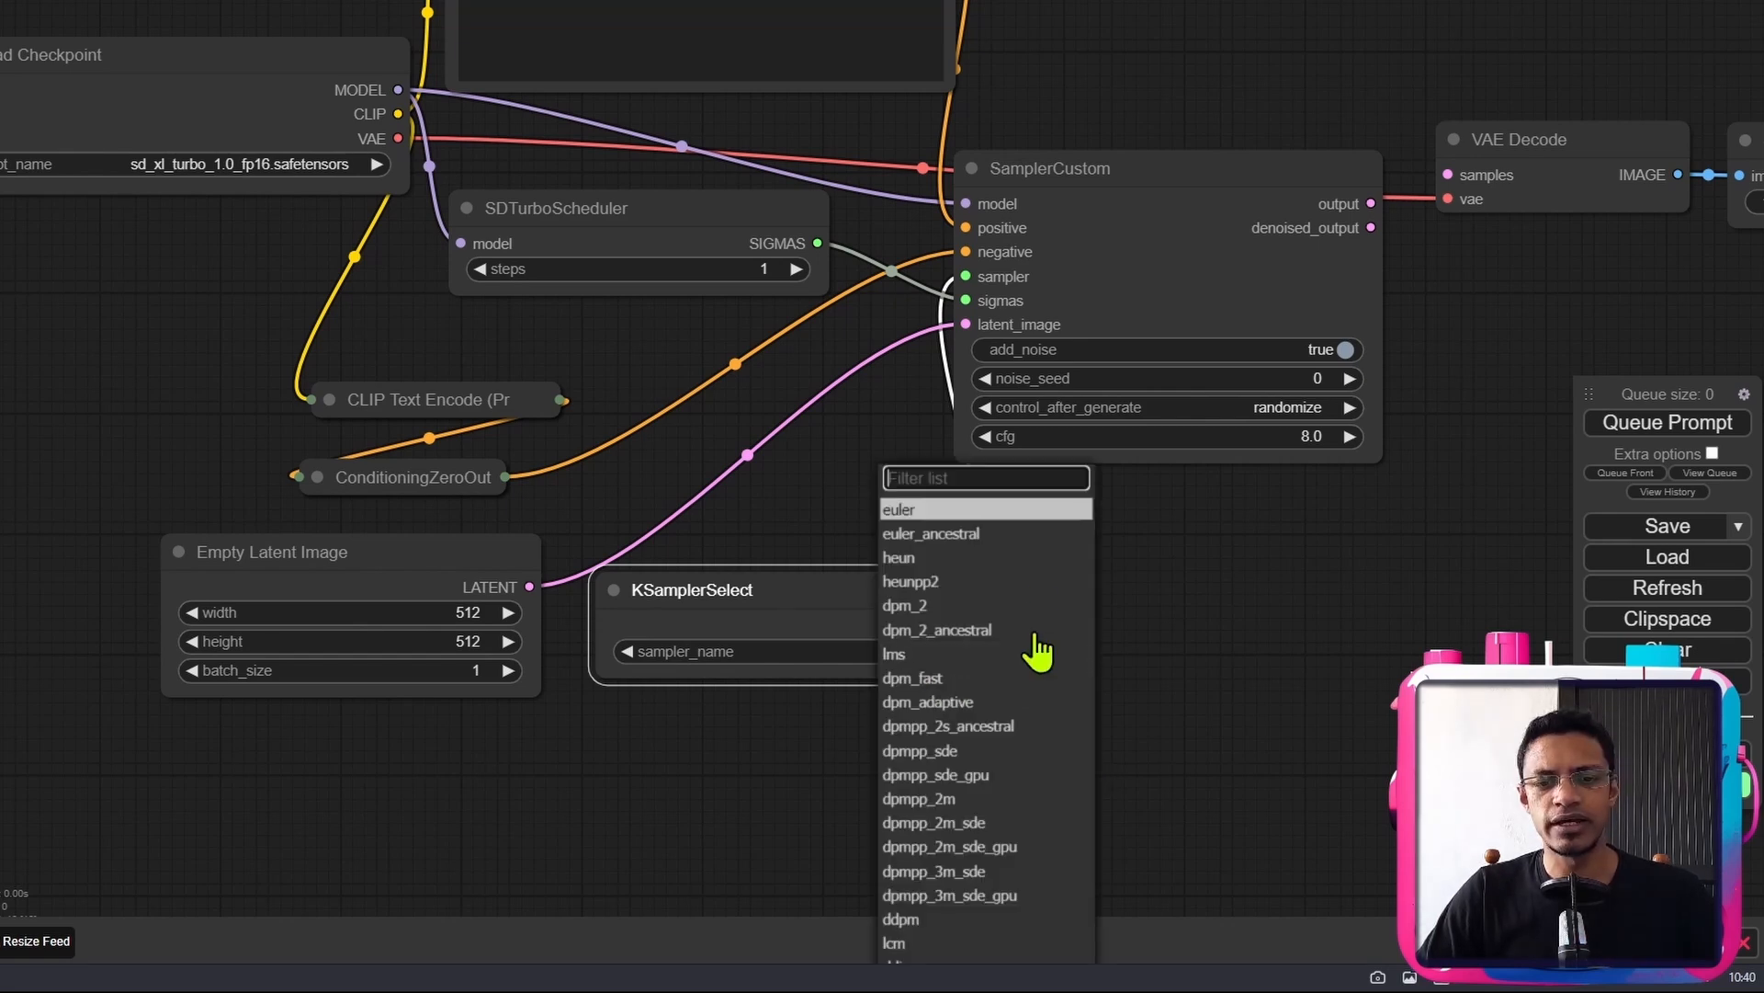
left_click(1002, 536)
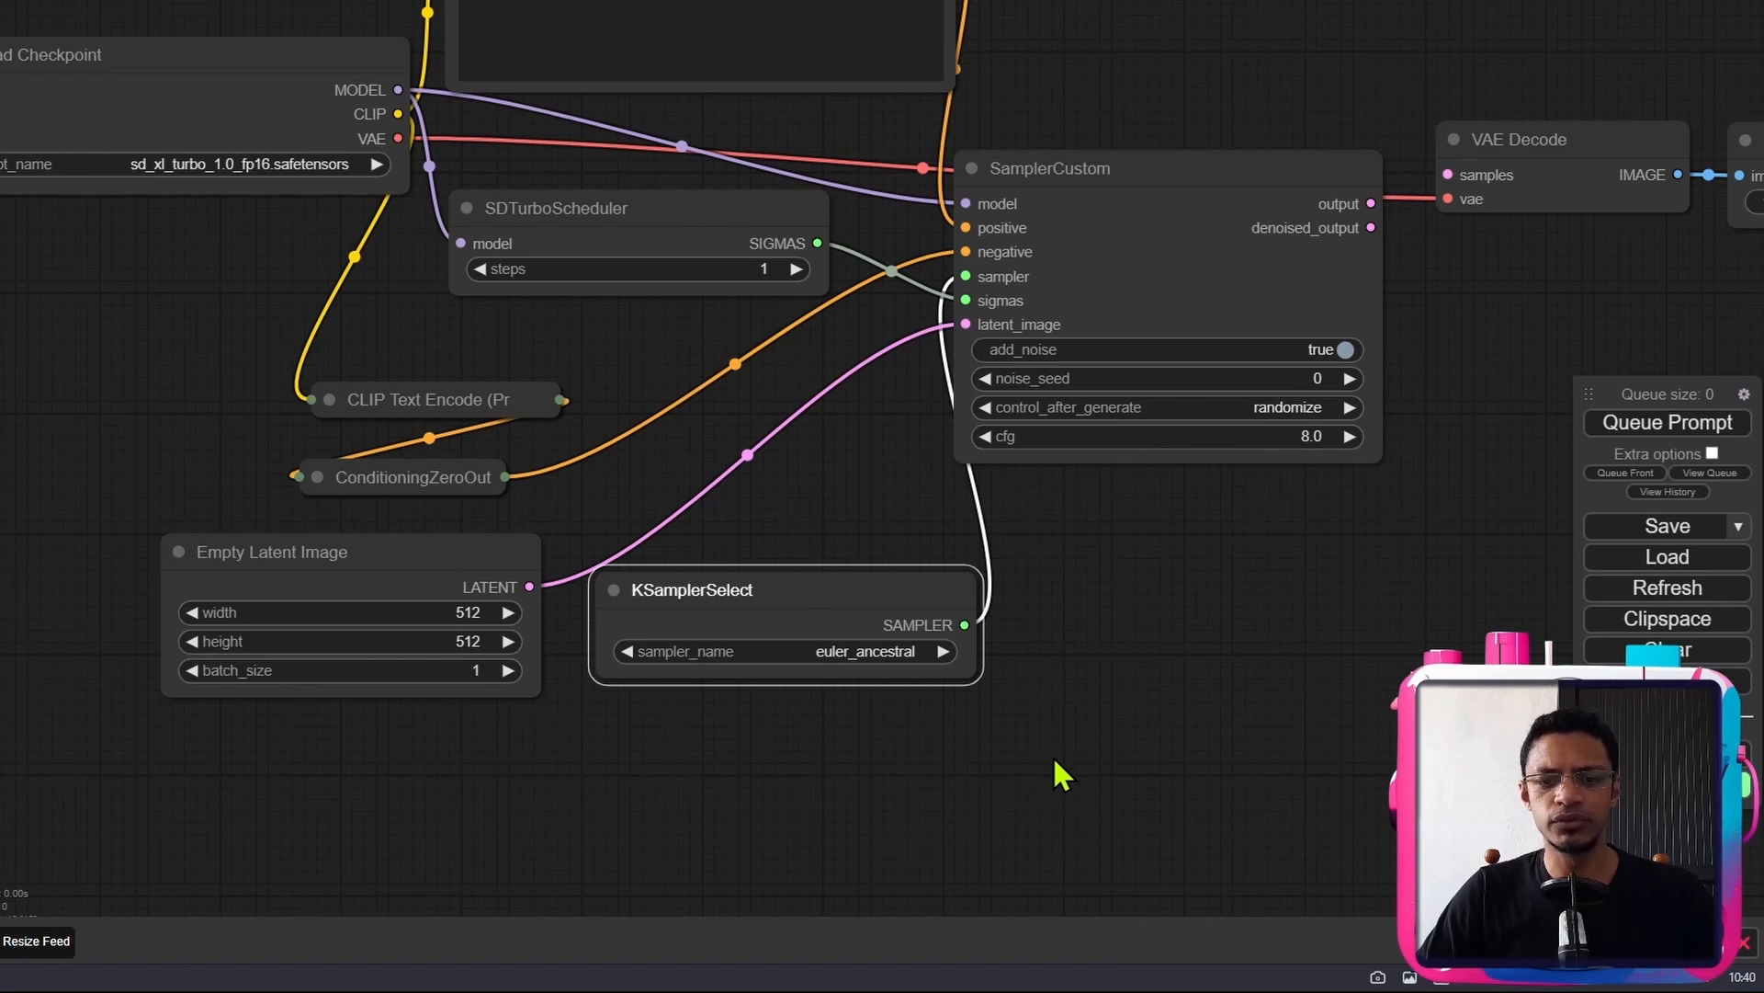
- Rearrange Load Checkpoint, the prompt nodes, ConditioningZeroOut, SDTurboScheduler, Empty Latent Image, KSamplerSelect and SamplerCustom into a compact layout without stacking them on each other
scroll(1152, 672, "down", 5)
left_click_drag(598, 349, 199, 186)
left_click_drag(740, 187, 441, 34)
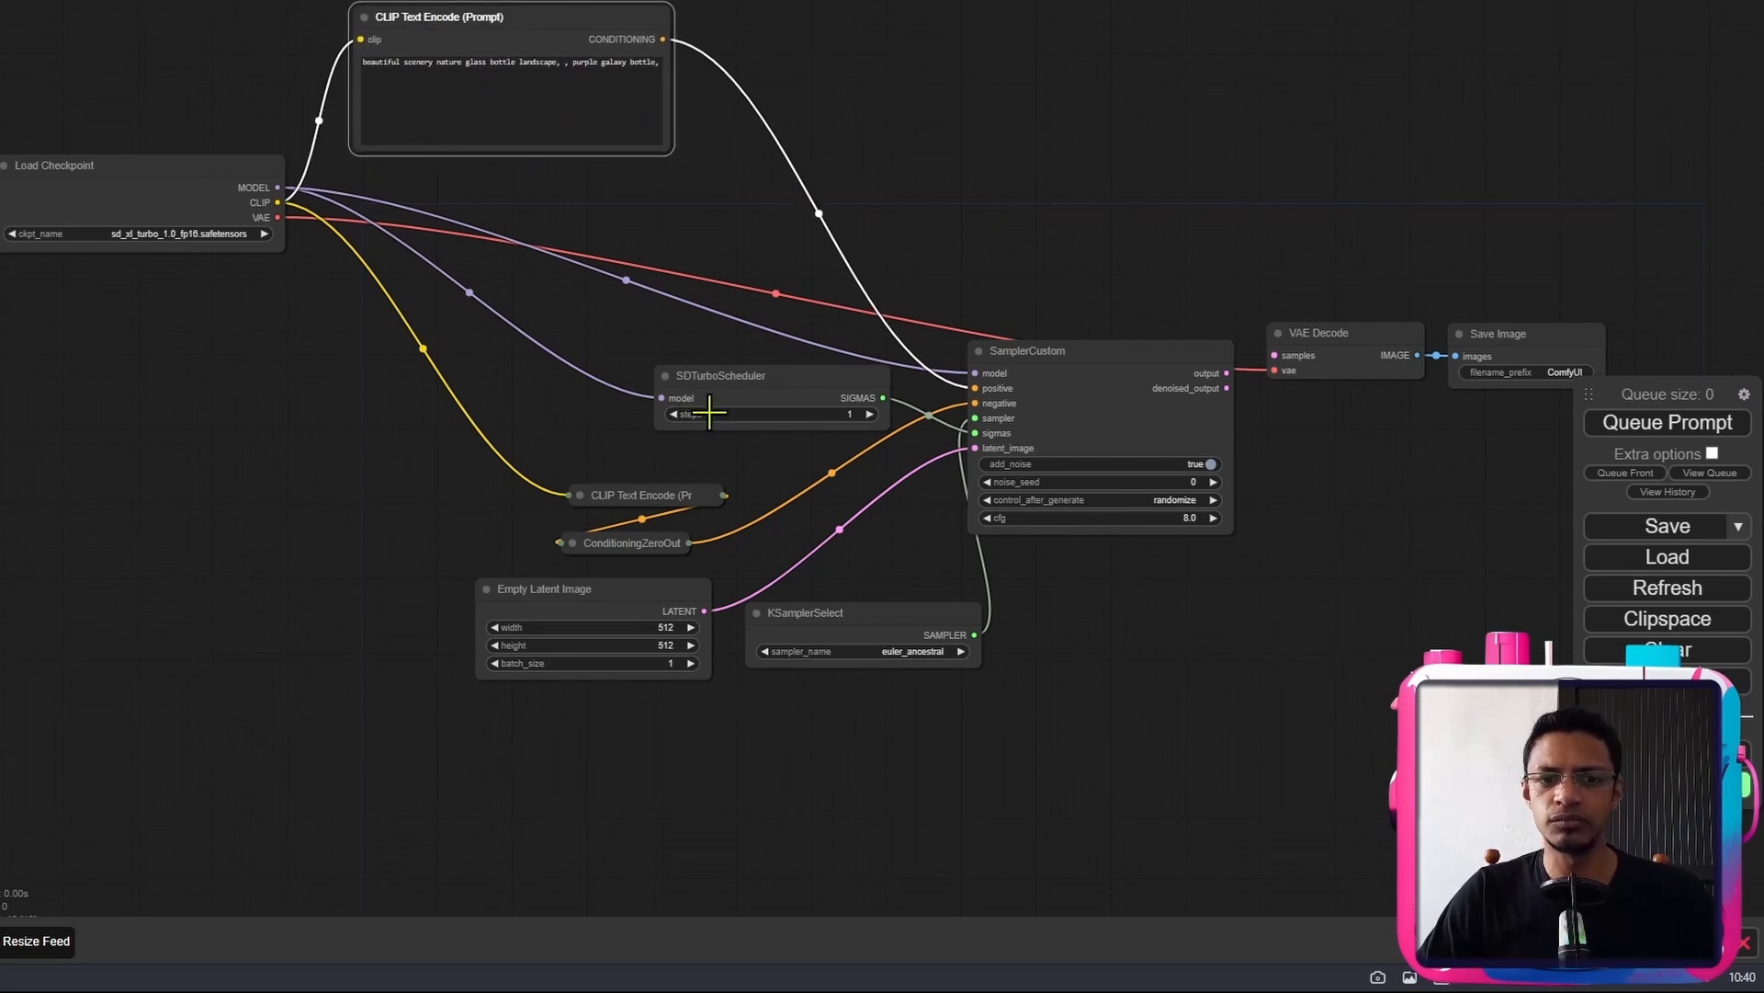
left_click_drag(760, 405, 500, 225)
left_click_drag(1093, 372, 886, 67)
left_click_drag(643, 494, 313, 334)
left_click_drag(609, 543, 316, 371)
left_click_drag(629, 612, 386, 453)
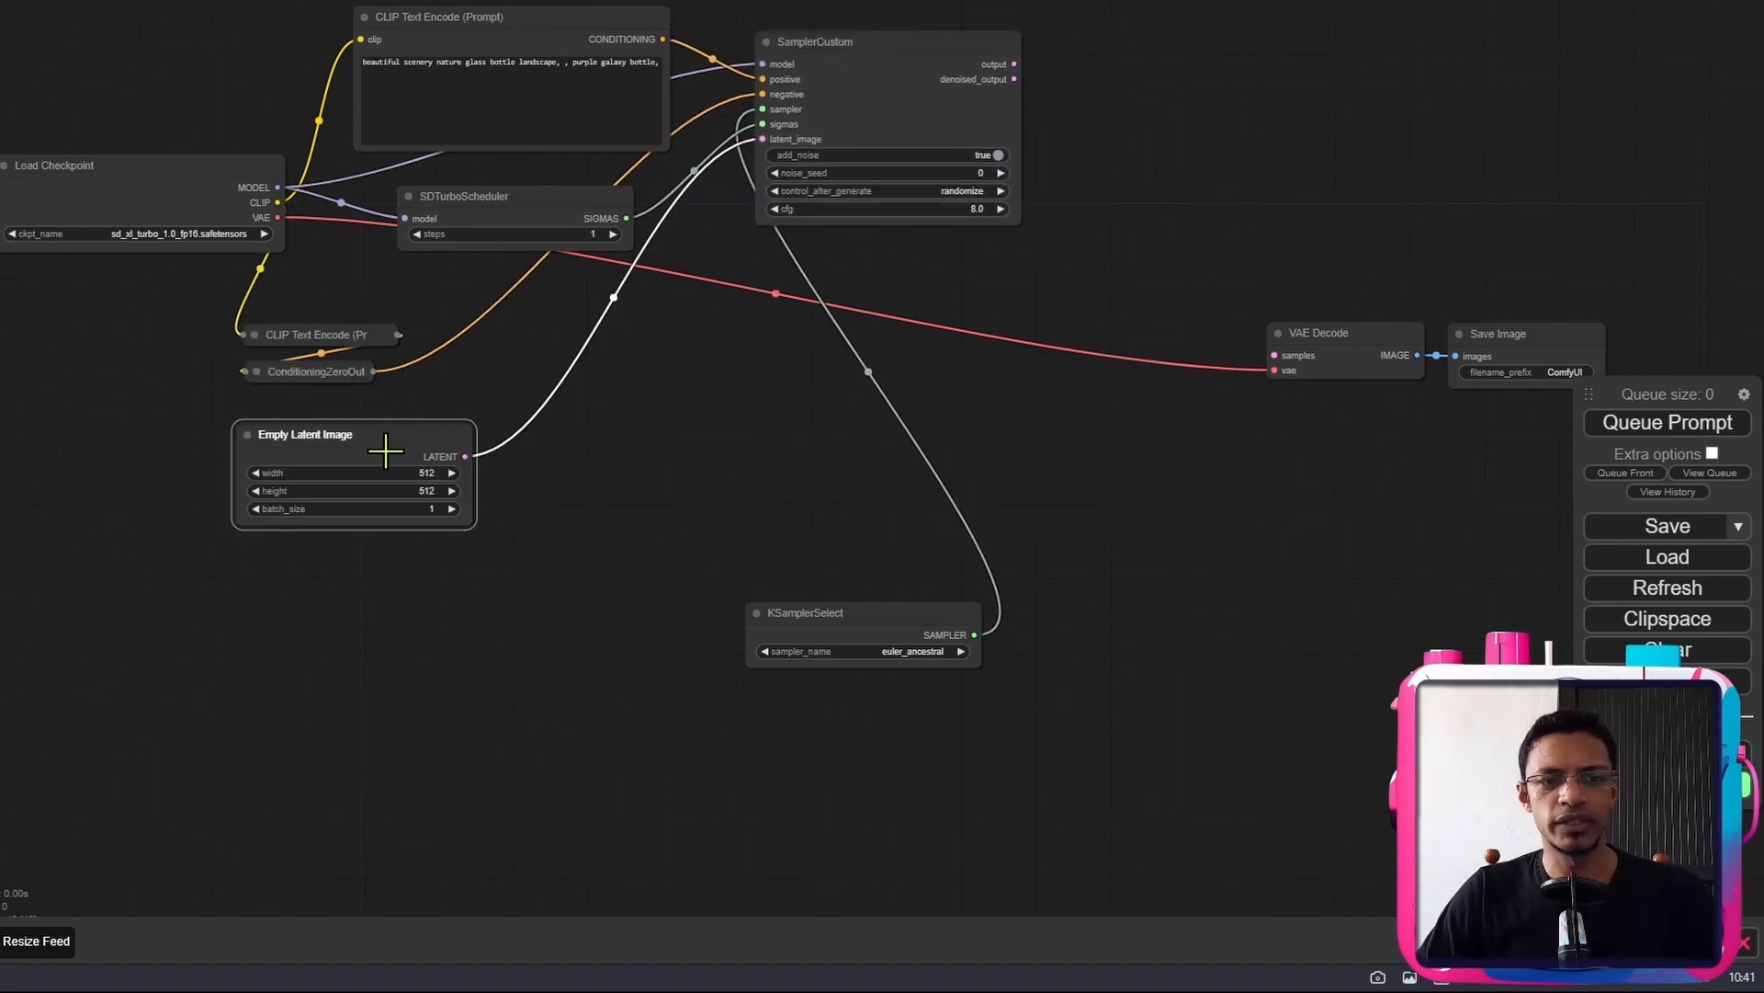
left_click_drag(855, 662, 567, 372)
- Connect SamplerCustom's output to VAE Decode's samples input, and line up VAE Decode and Save Image beside SamplerCustom
scroll(839, 563, "up", 6)
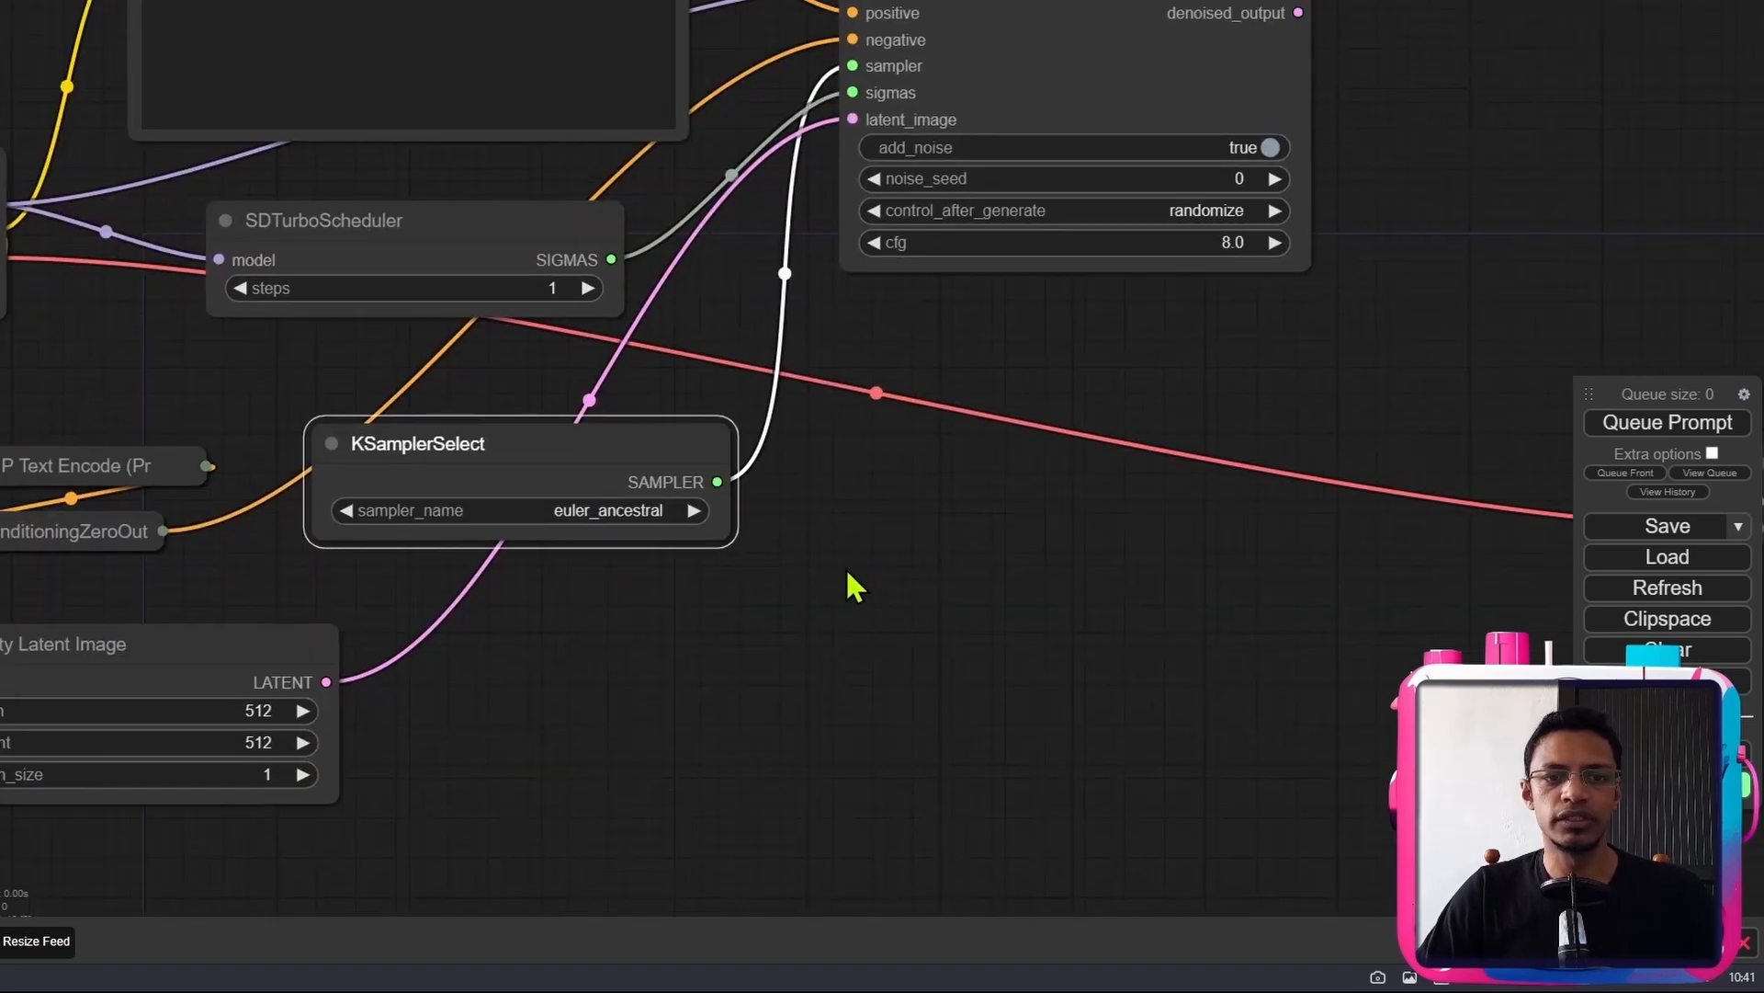
scroll(906, 618, "down", 4)
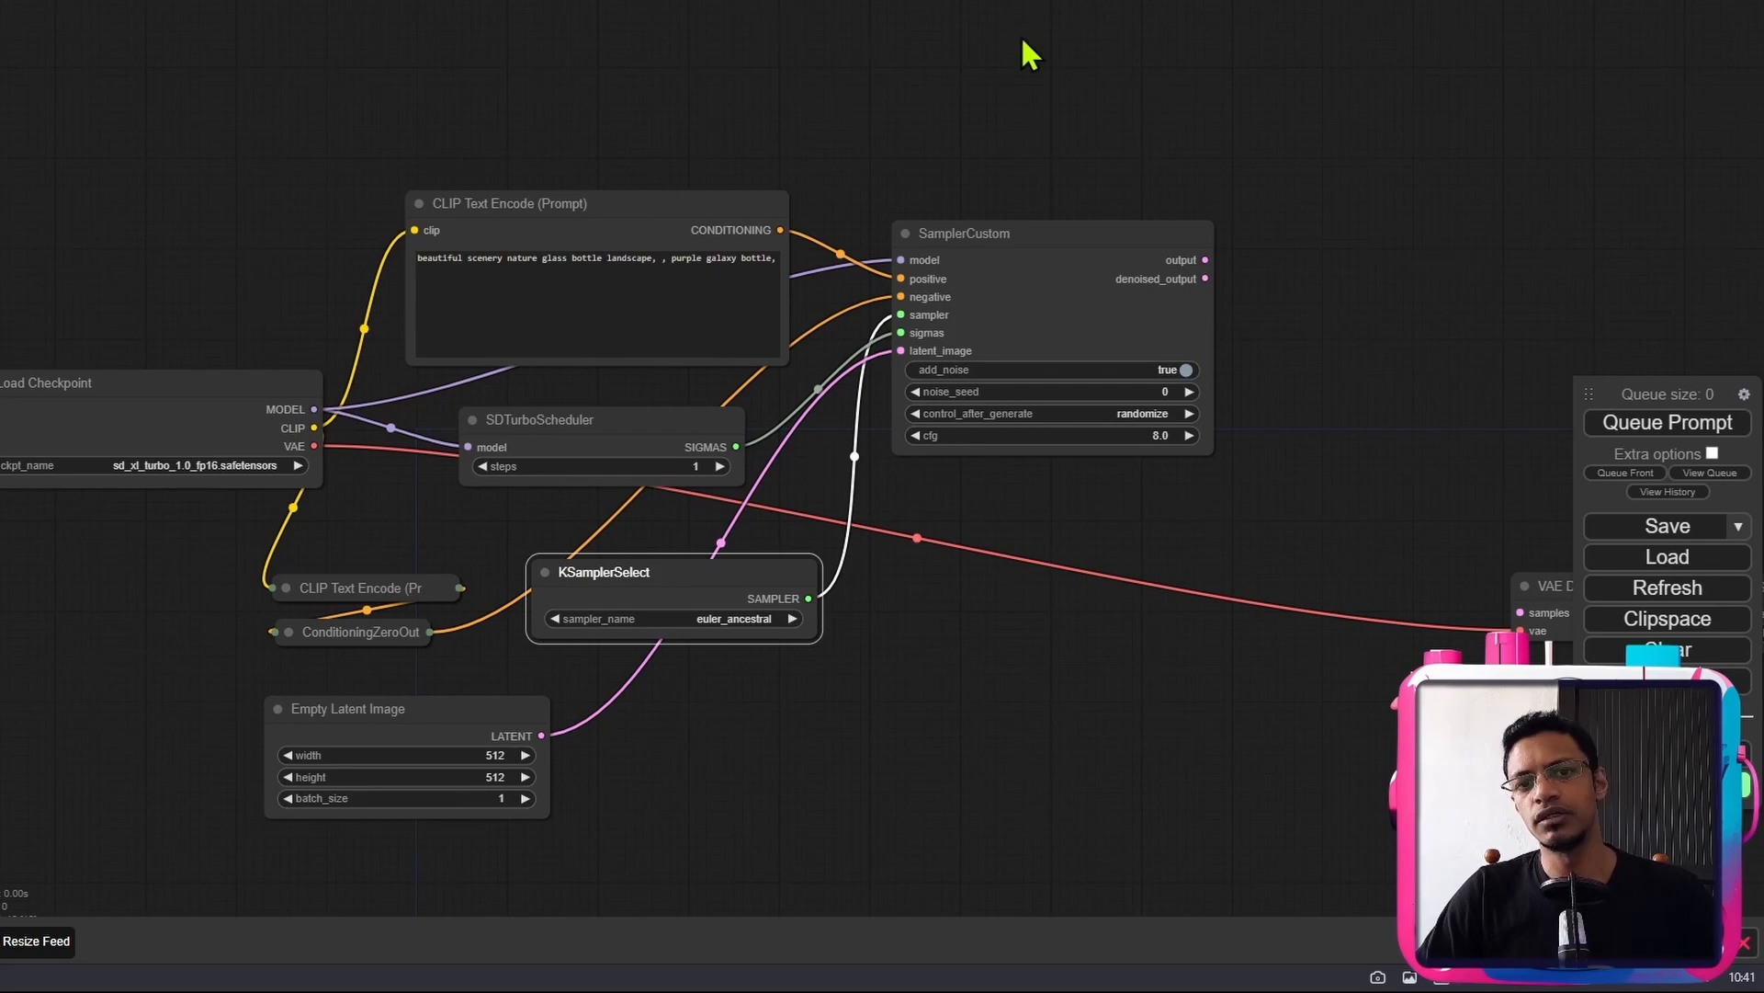
scroll(1292, 398, "up", 3)
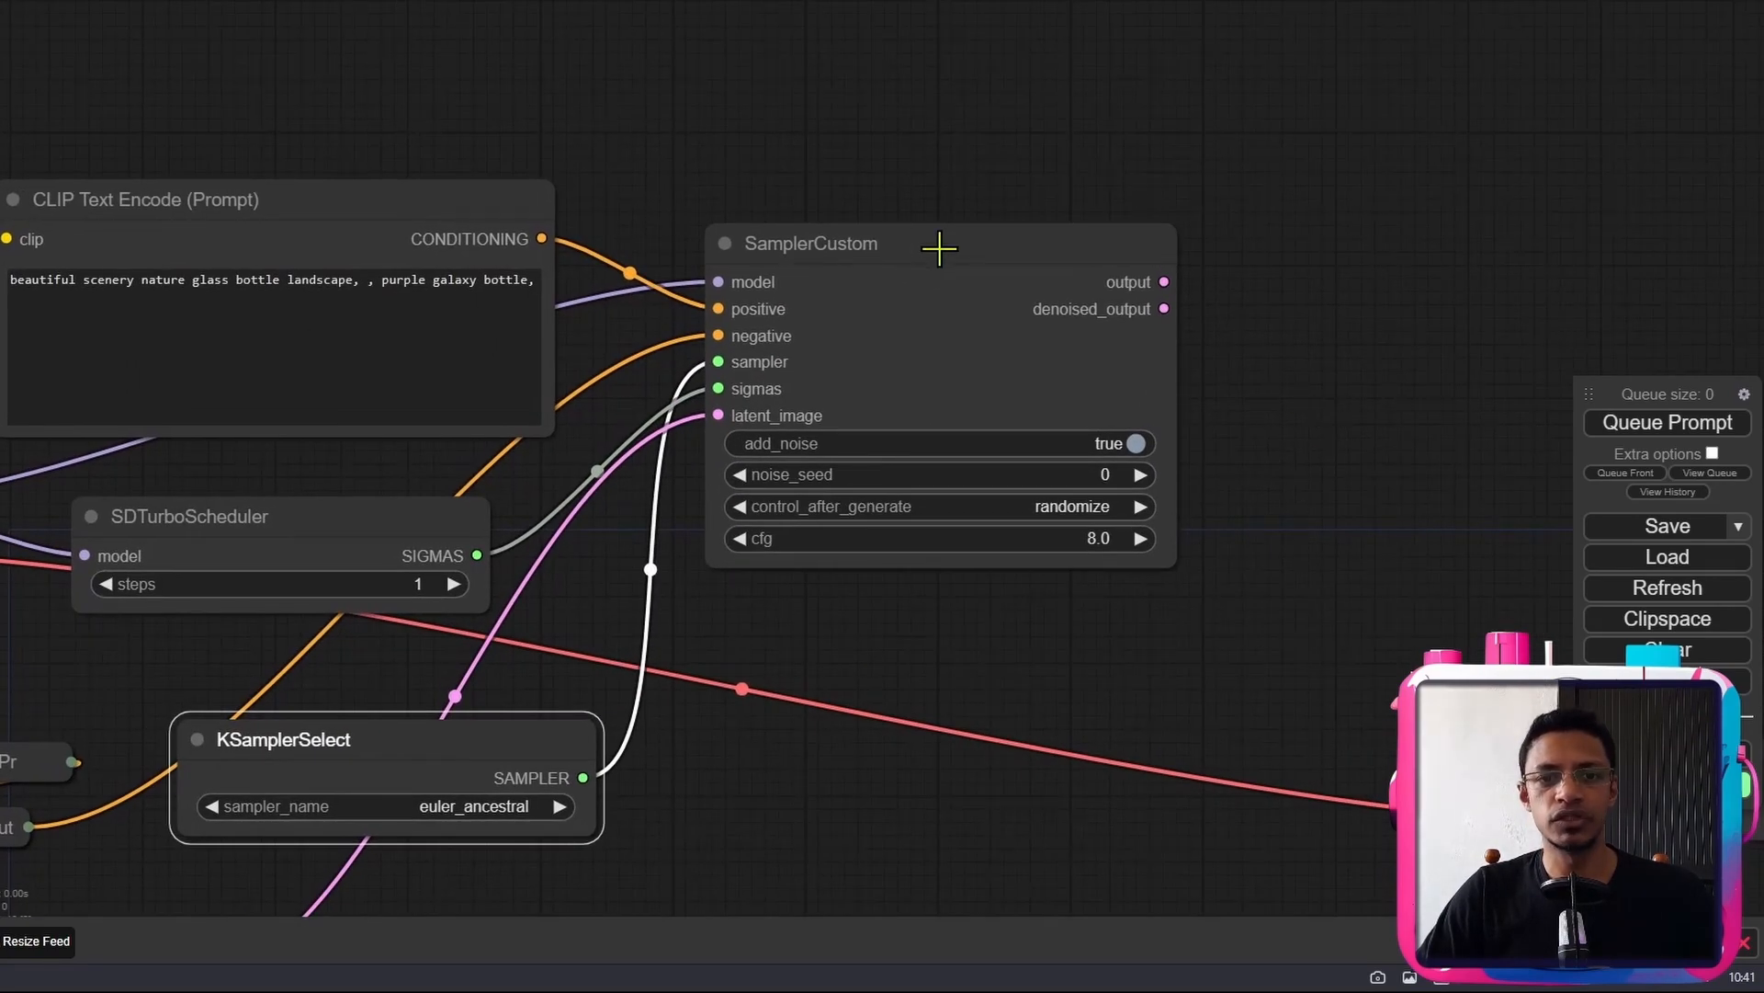
scroll(1287, 434, "down", 3)
left_click_drag(1293, 435, 946, 251)
left_click_drag(1111, 301, 973, 314)
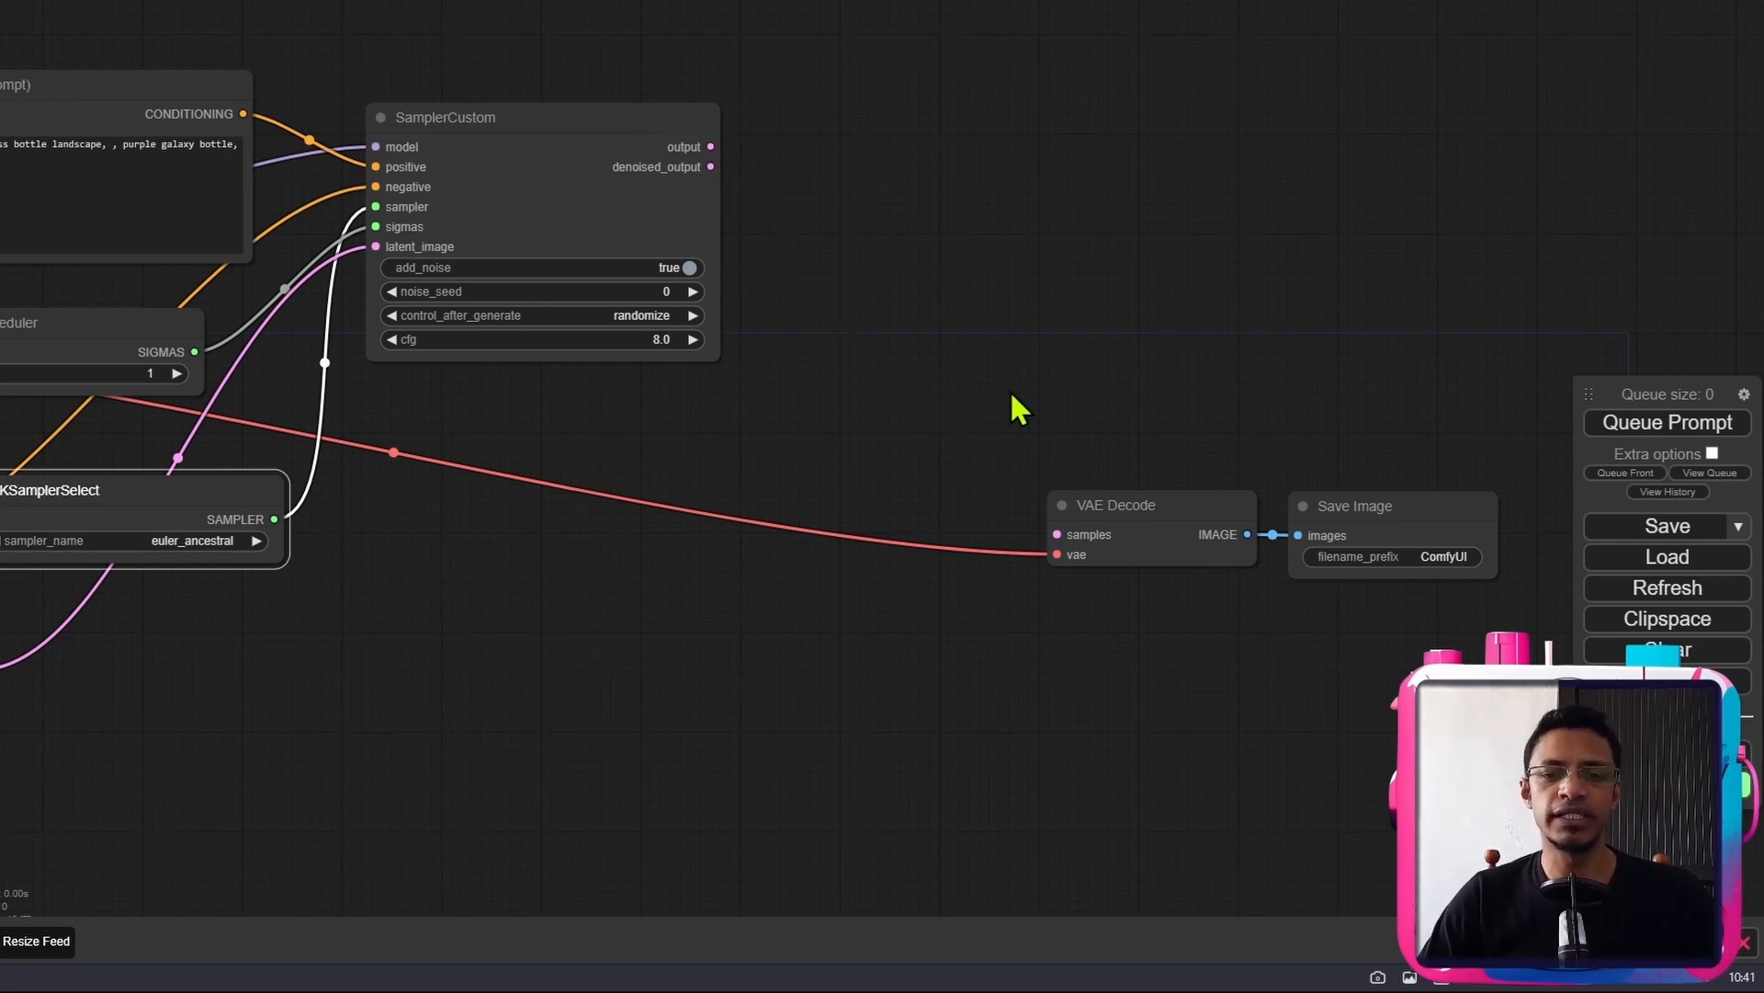
left_click_drag(710, 147, 1058, 533)
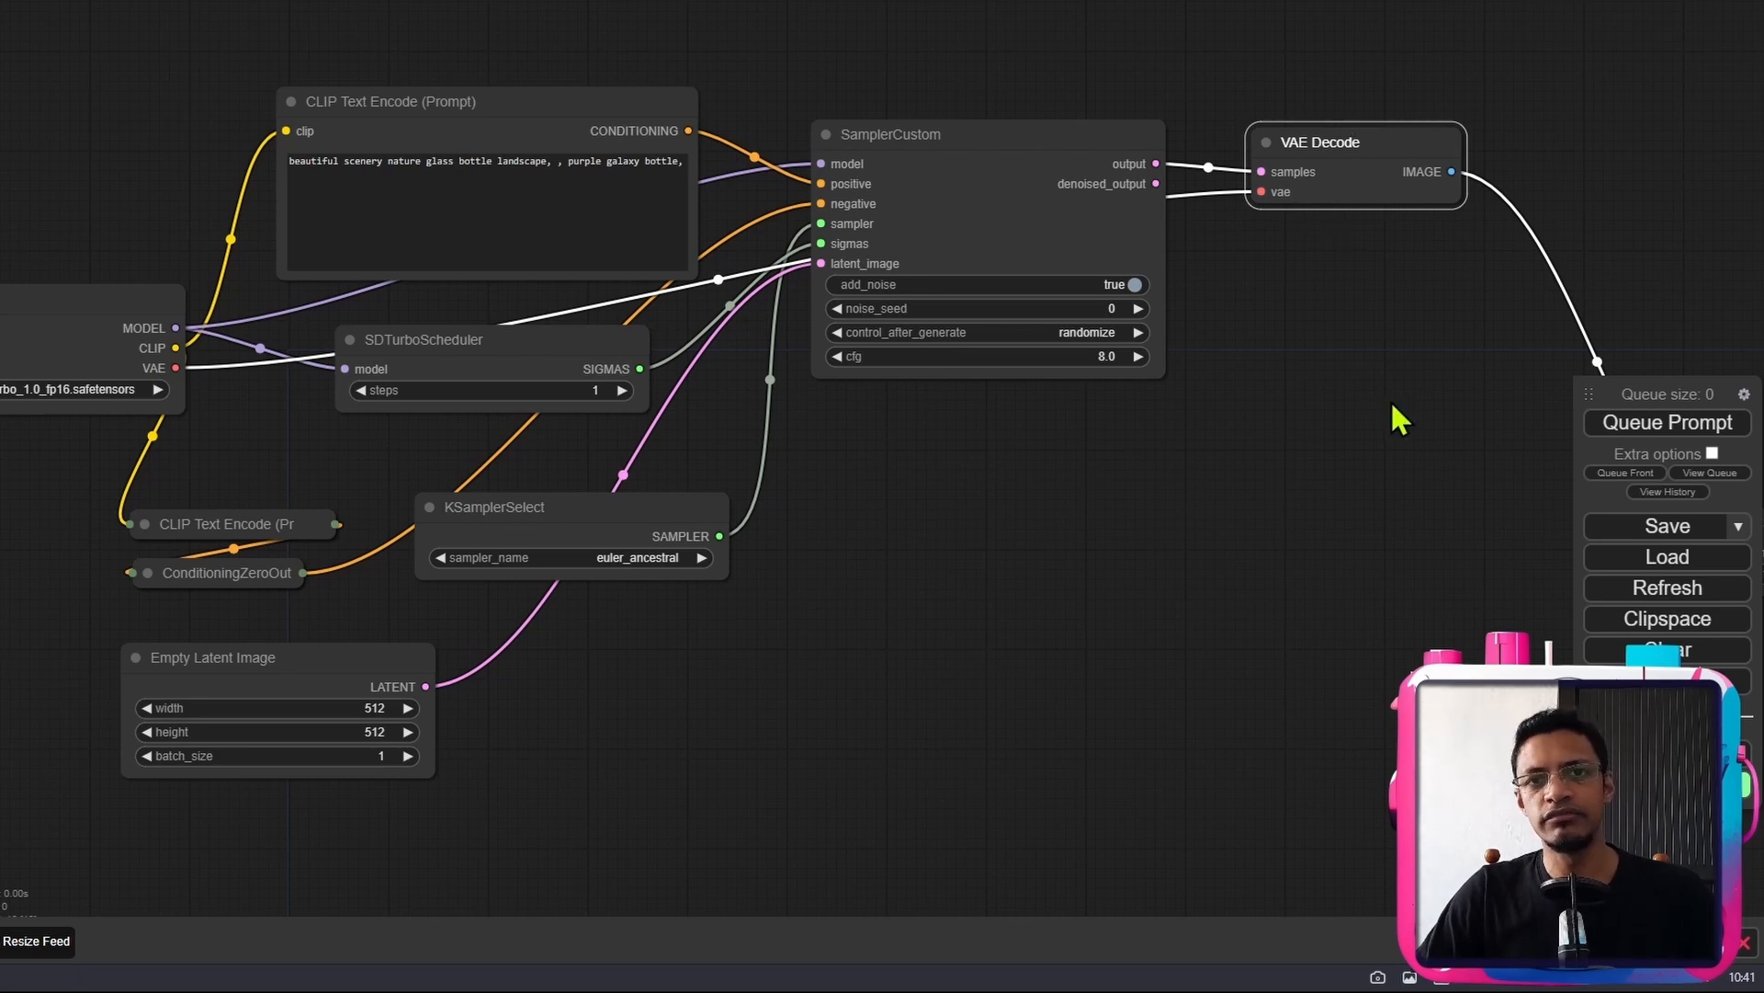
left_click_drag(1398, 414, 807, 413)
left_click_drag(1234, 512, 1019, 138)
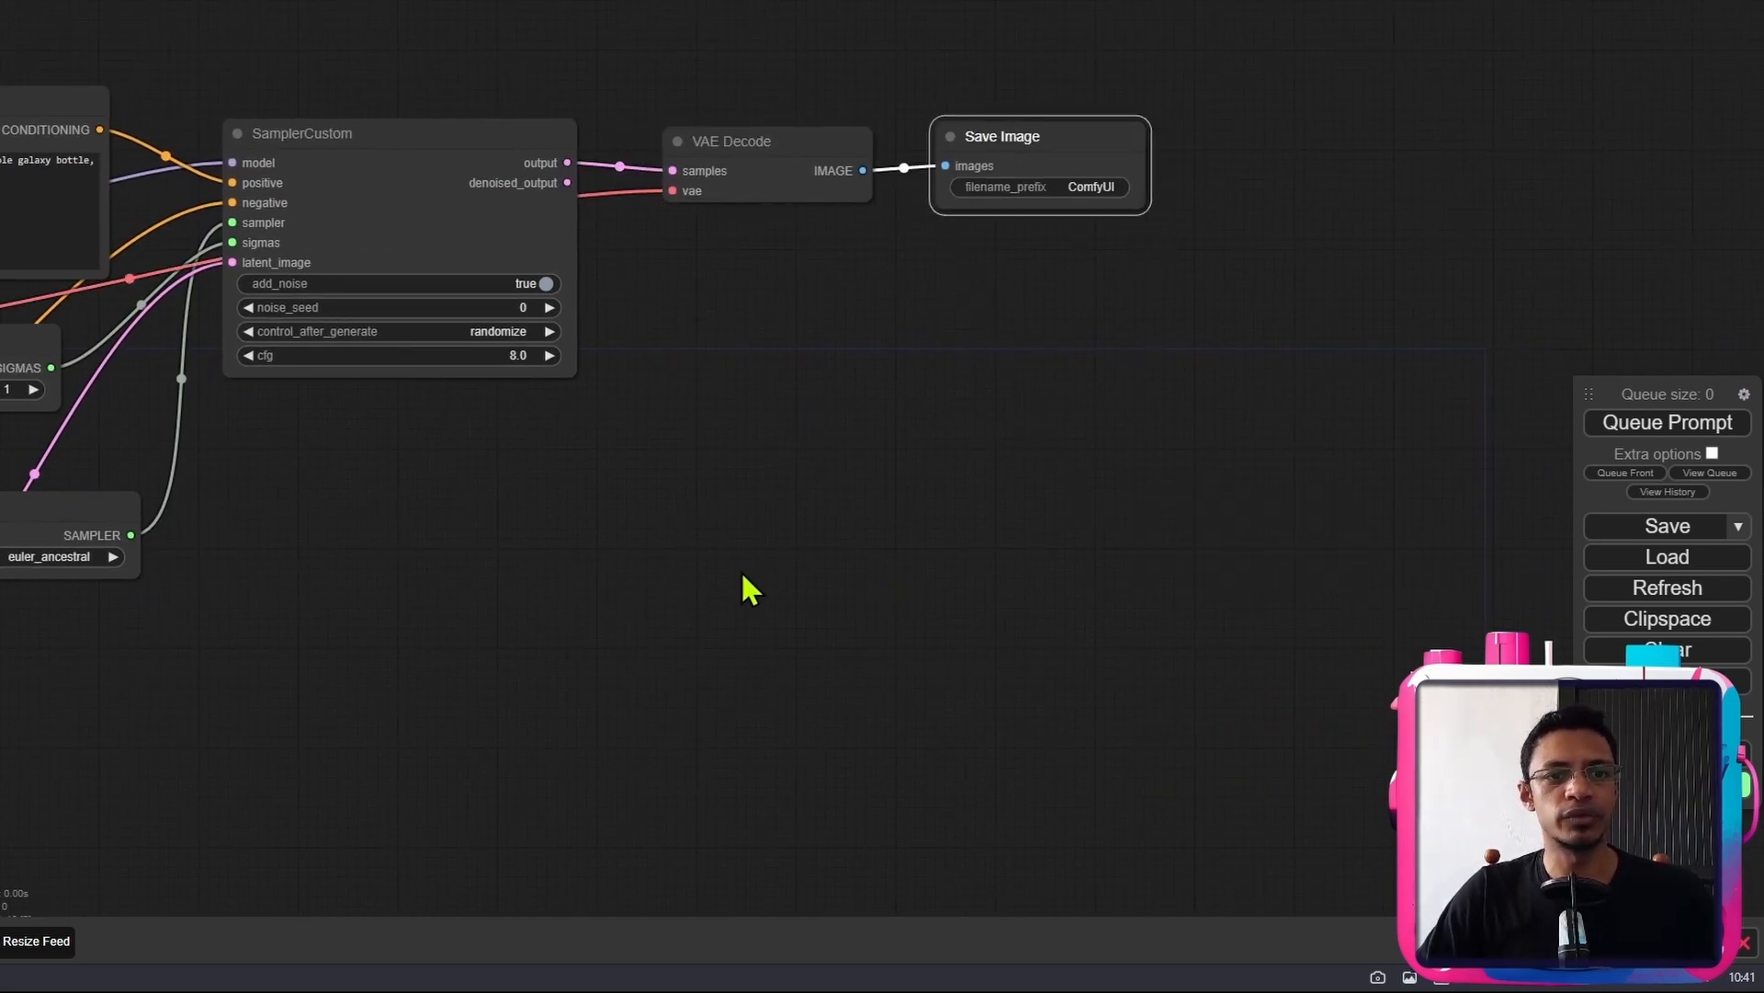
- Set the positive prompt to "a colorful monster, cute, pokemon style (white background:1.1)" and generate an image
scroll(1336, 663, "up", 1)
left_click_drag(469, 671, 1176, 608)
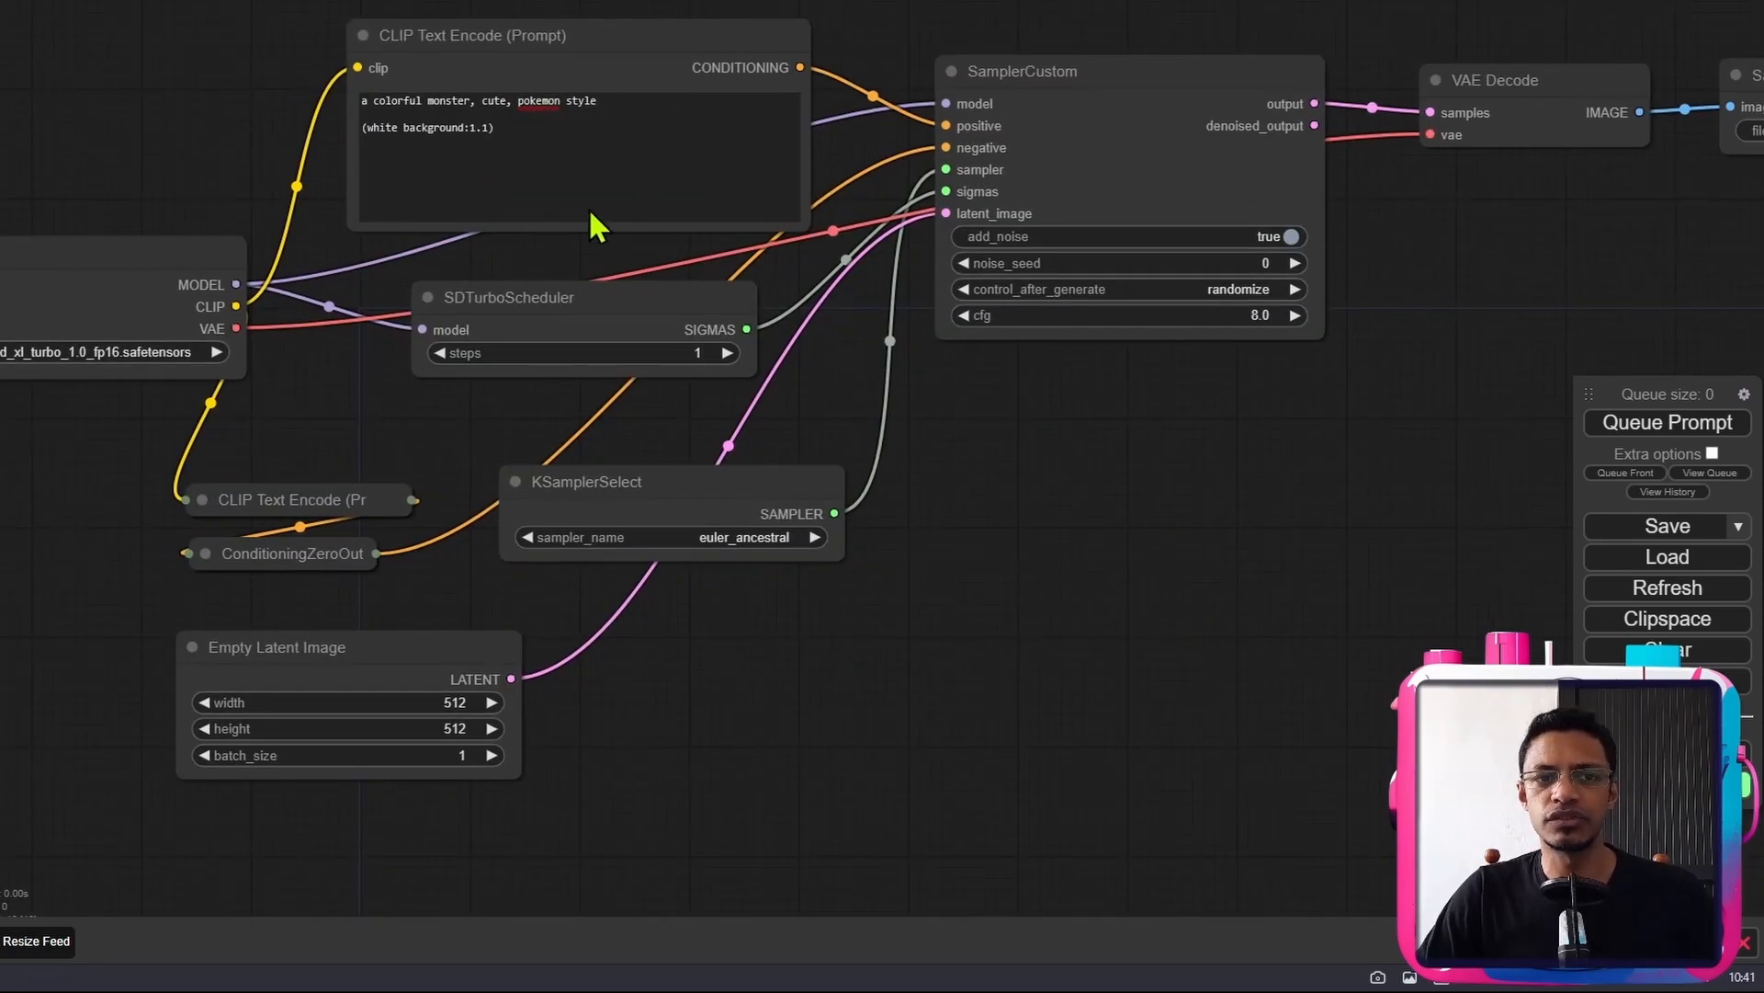
left_click_drag(1388, 682, 1300, 699)
scroll(178, 138, "up", 3)
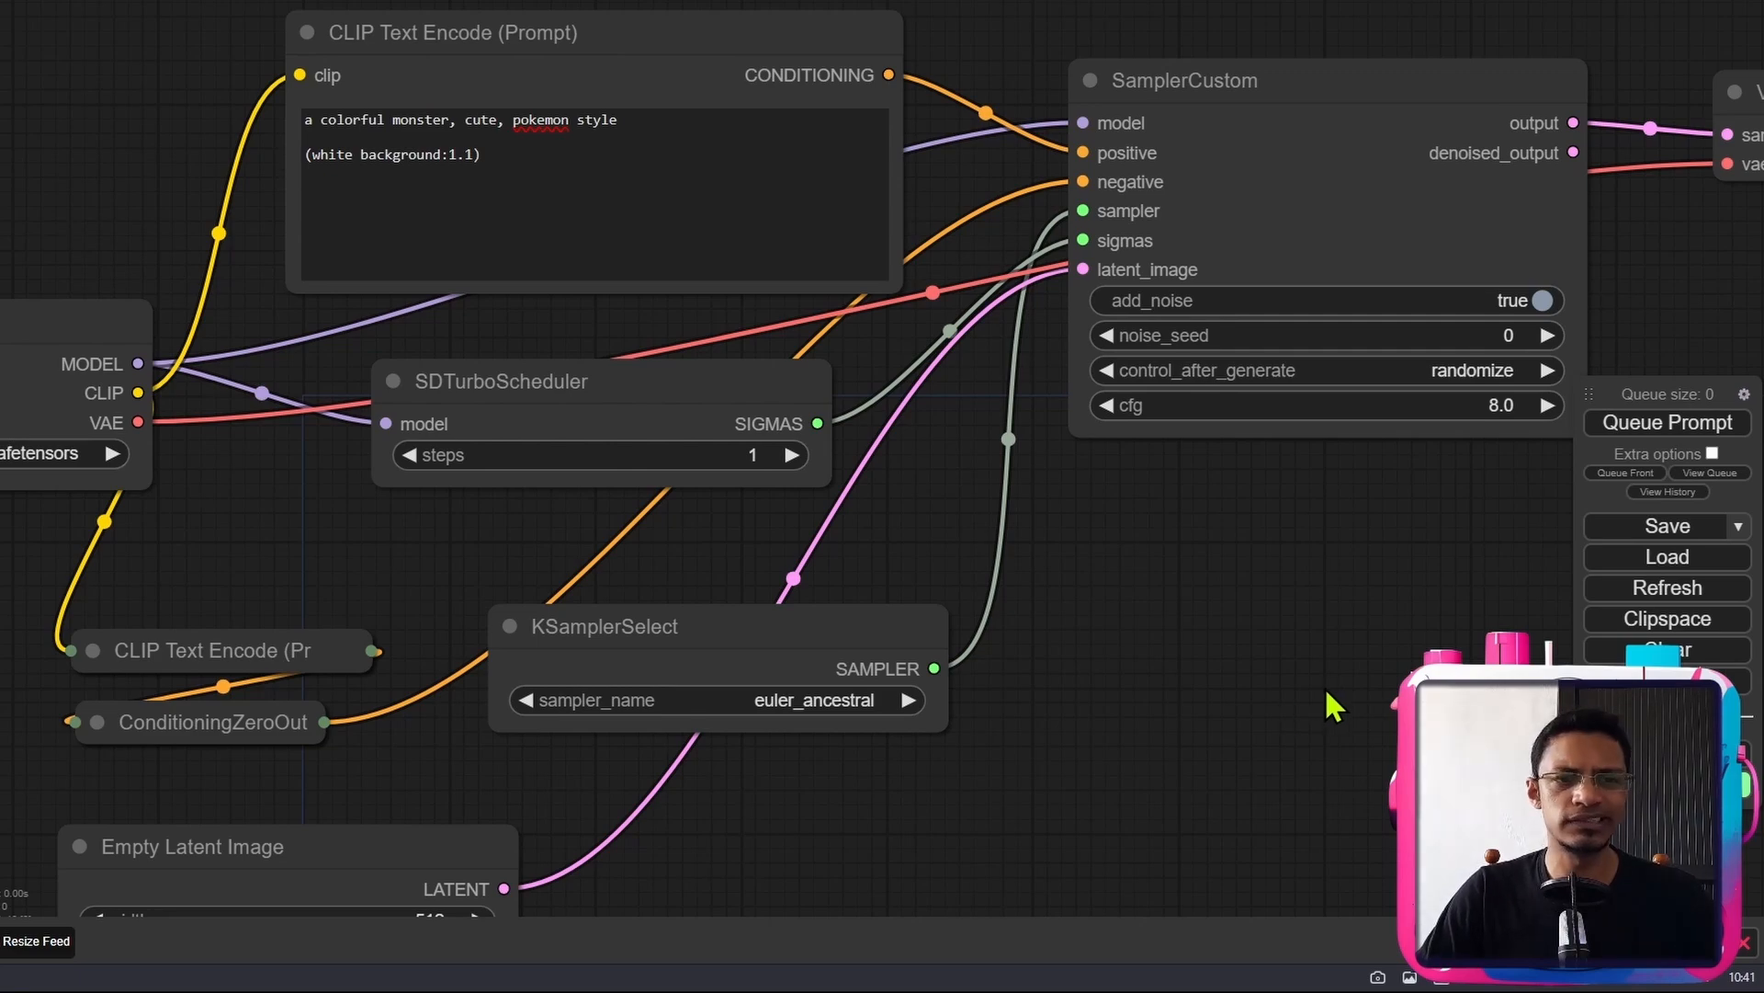
scroll(1268, 644, "down", 4)
left_click_drag(1414, 668, 875, 595)
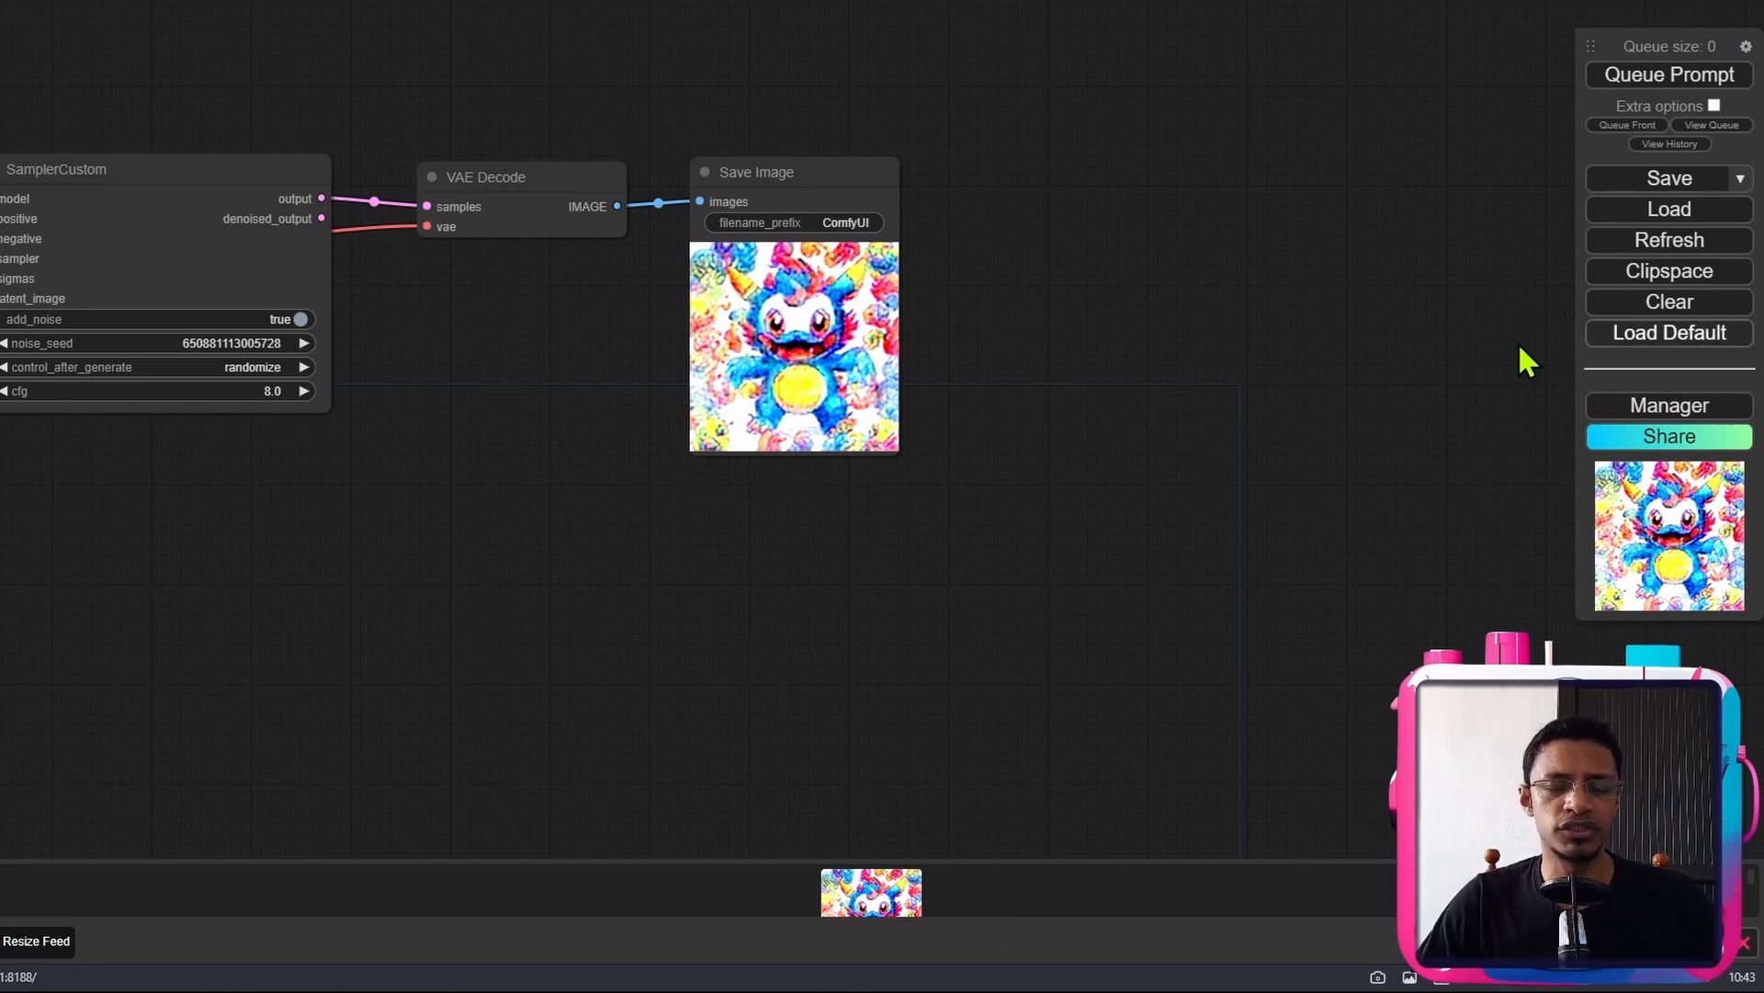
- Examine the generated image in Save Image and compare it with the SamplerCustom, SDTurboScheduler and KSamplerSelect settings
scroll(1030, 395, "up", 1)
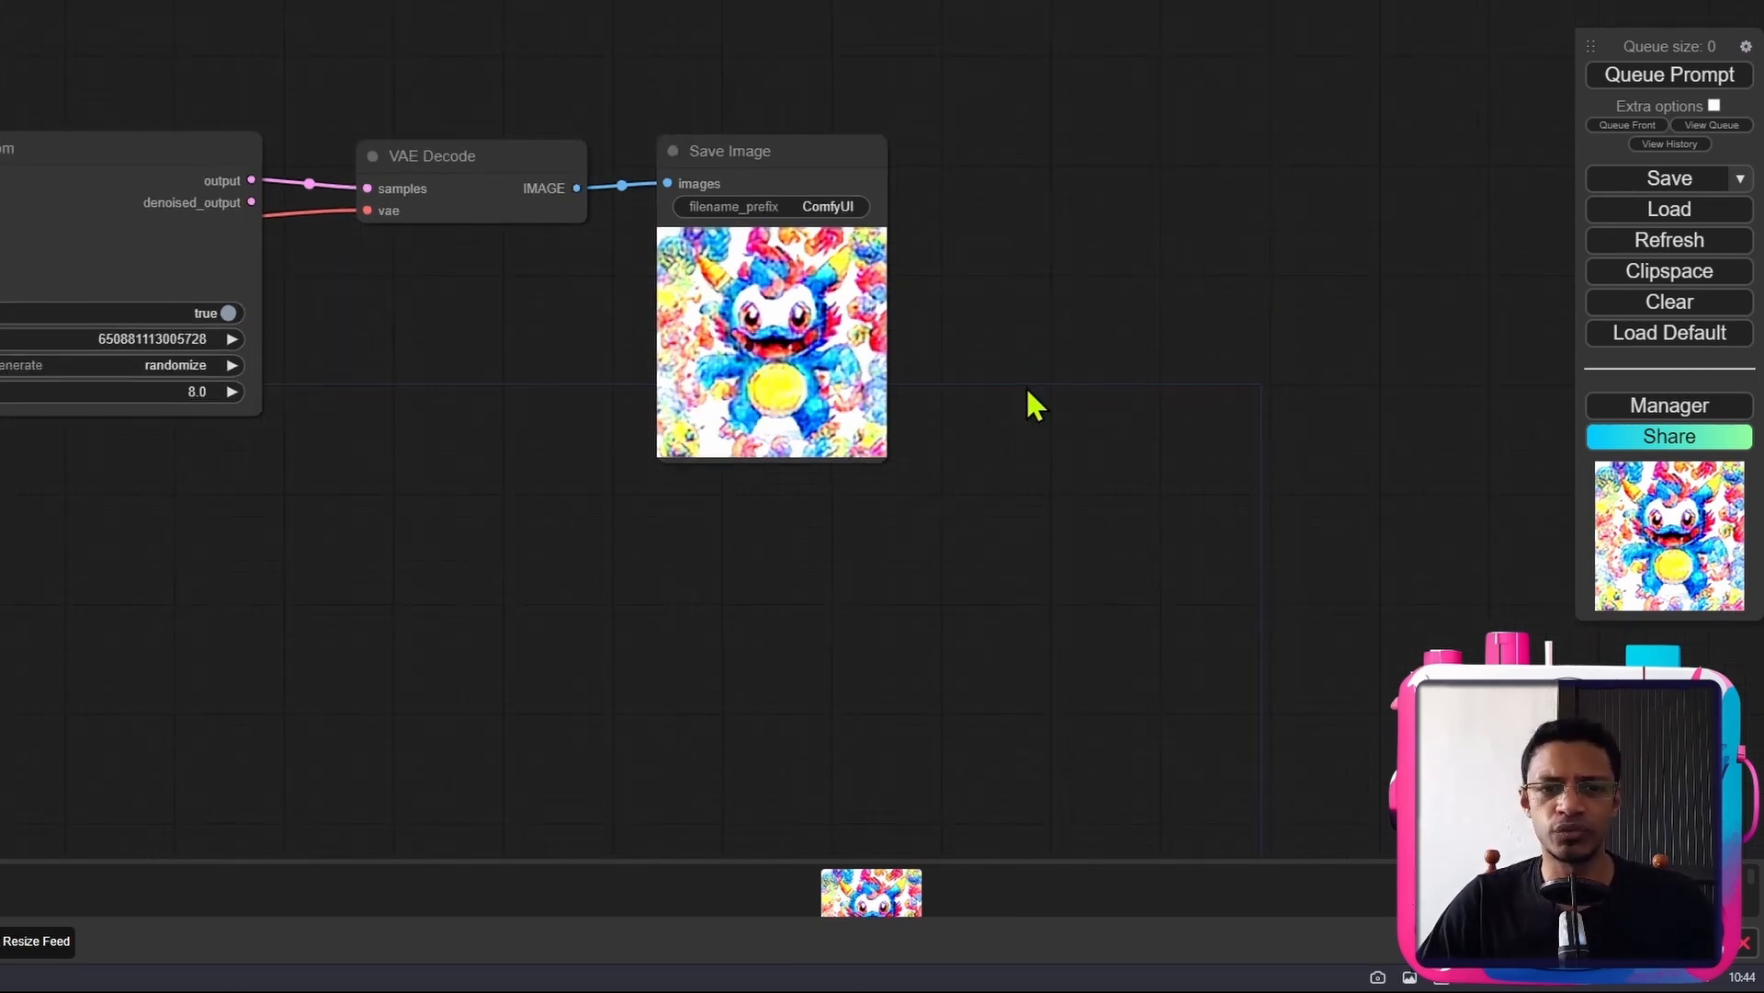
scroll(955, 395, "up", 2)
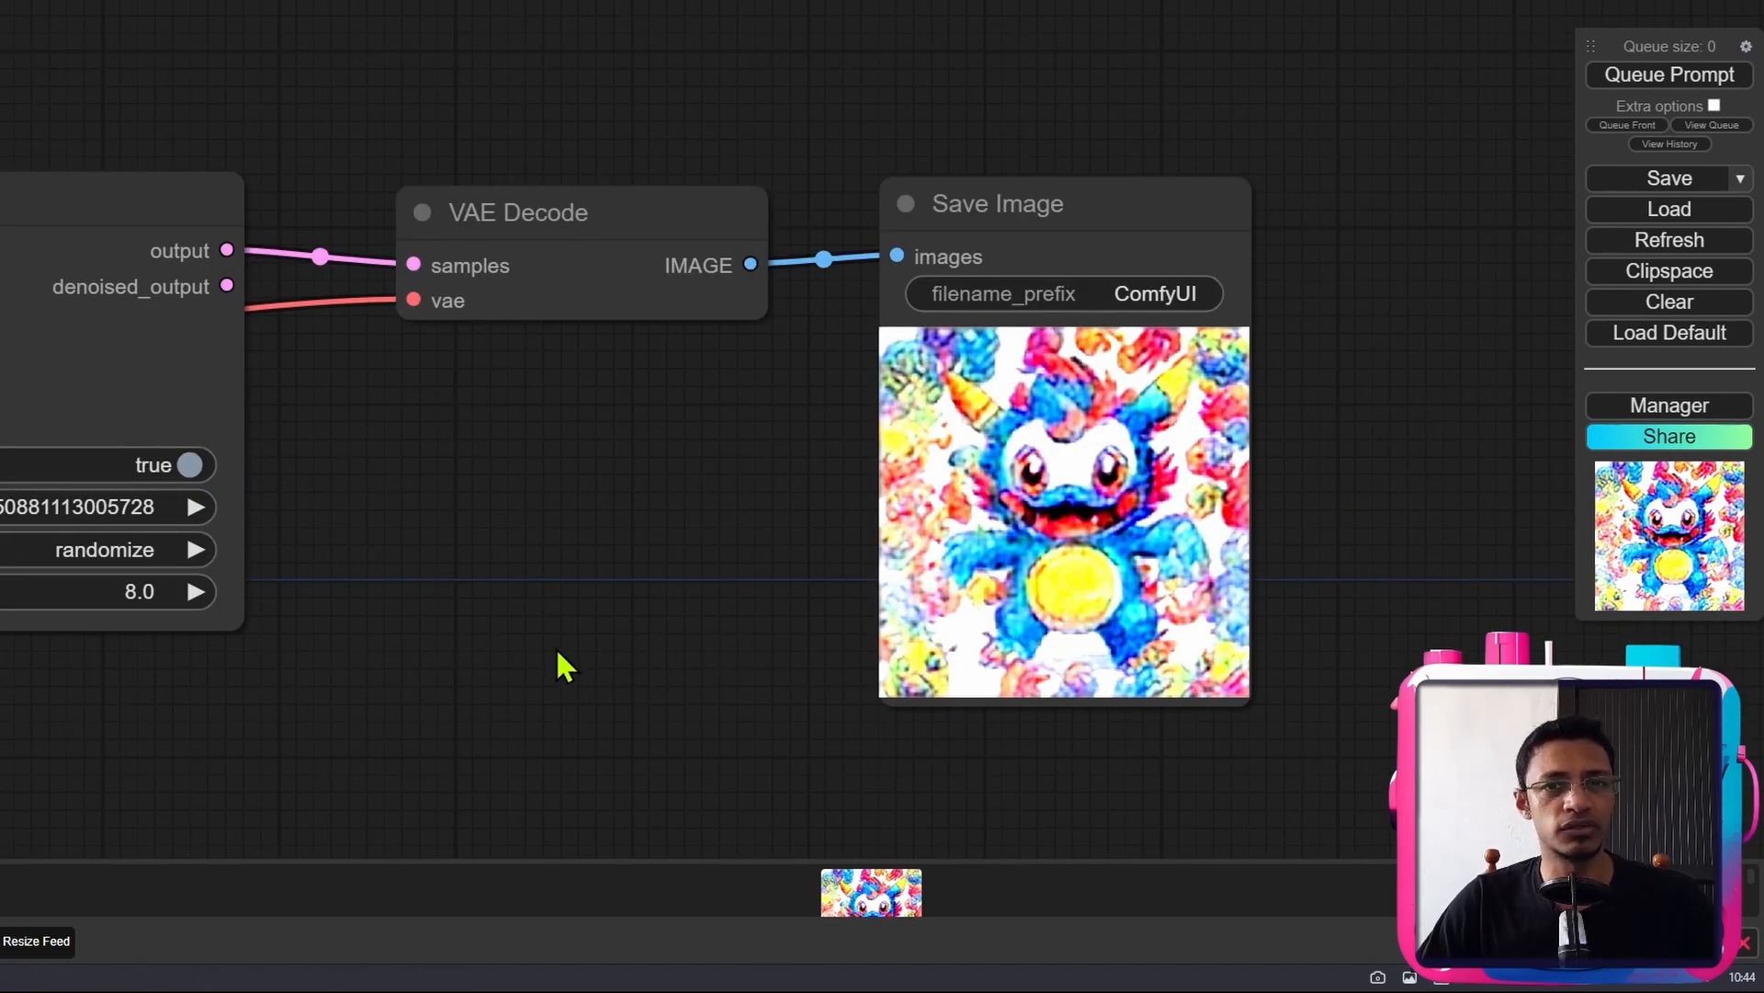
scroll(555, 649, "down", 4)
left_click_drag(346, 676, 940, 667)
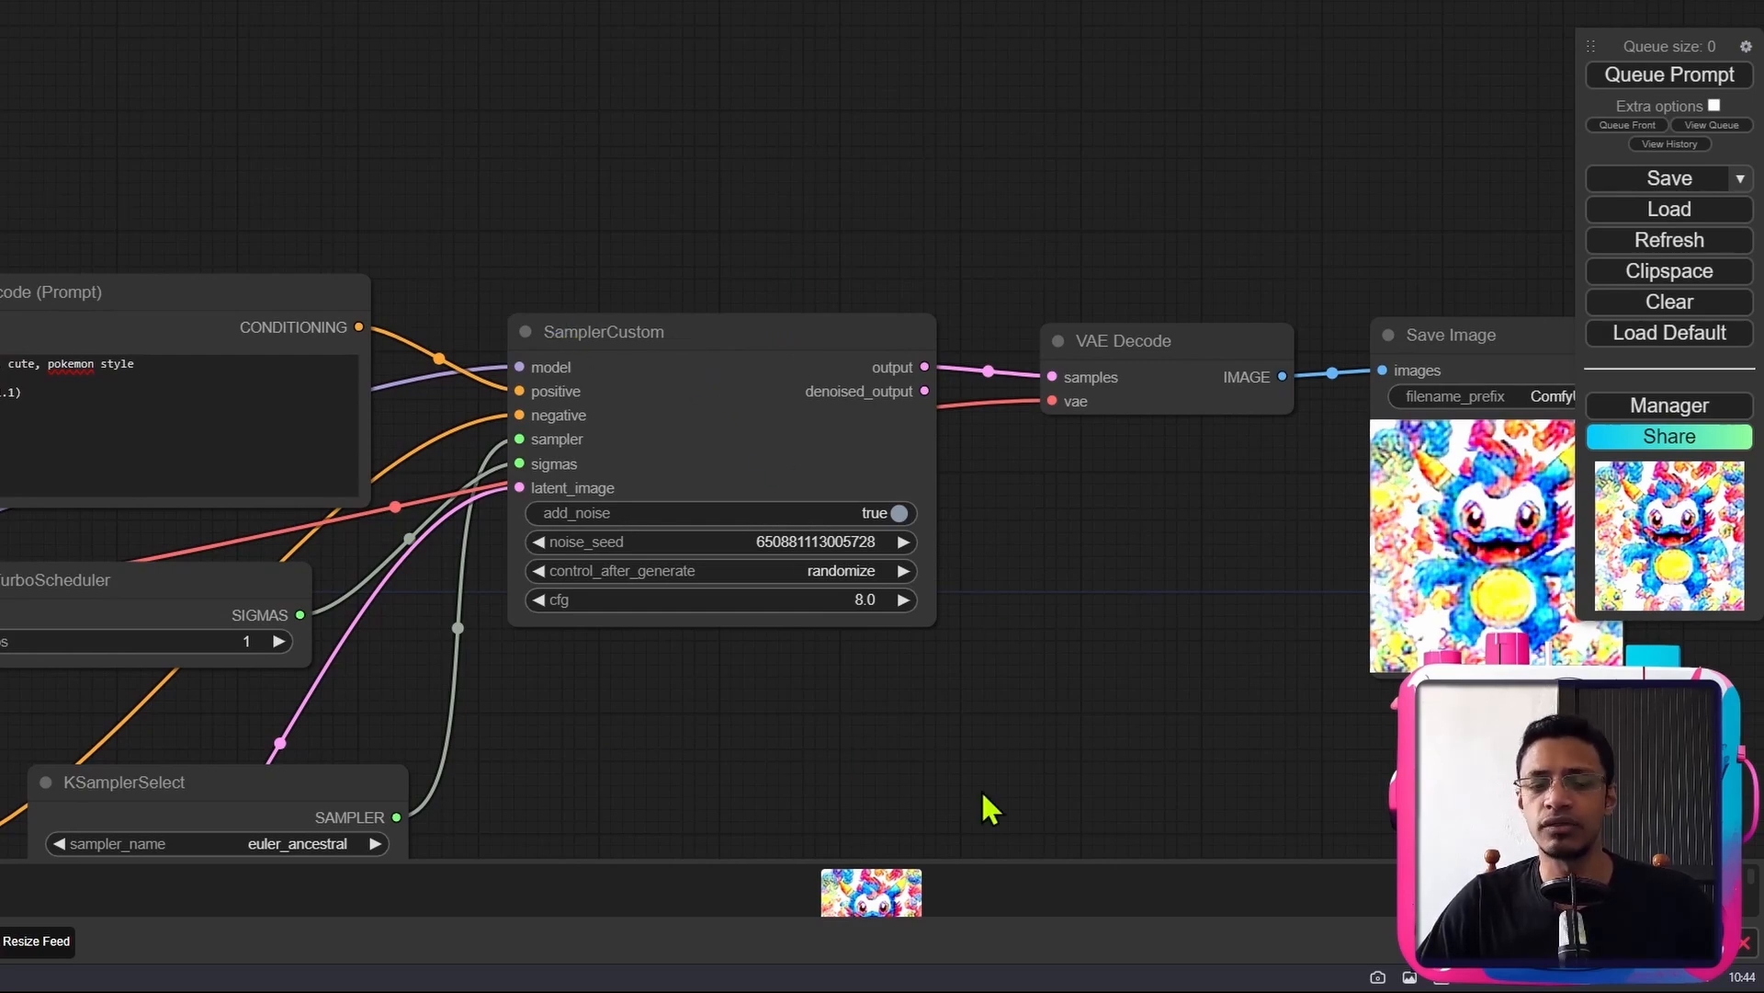
scroll(922, 772, "up", 5)
scroll(843, 757, "down", 5)
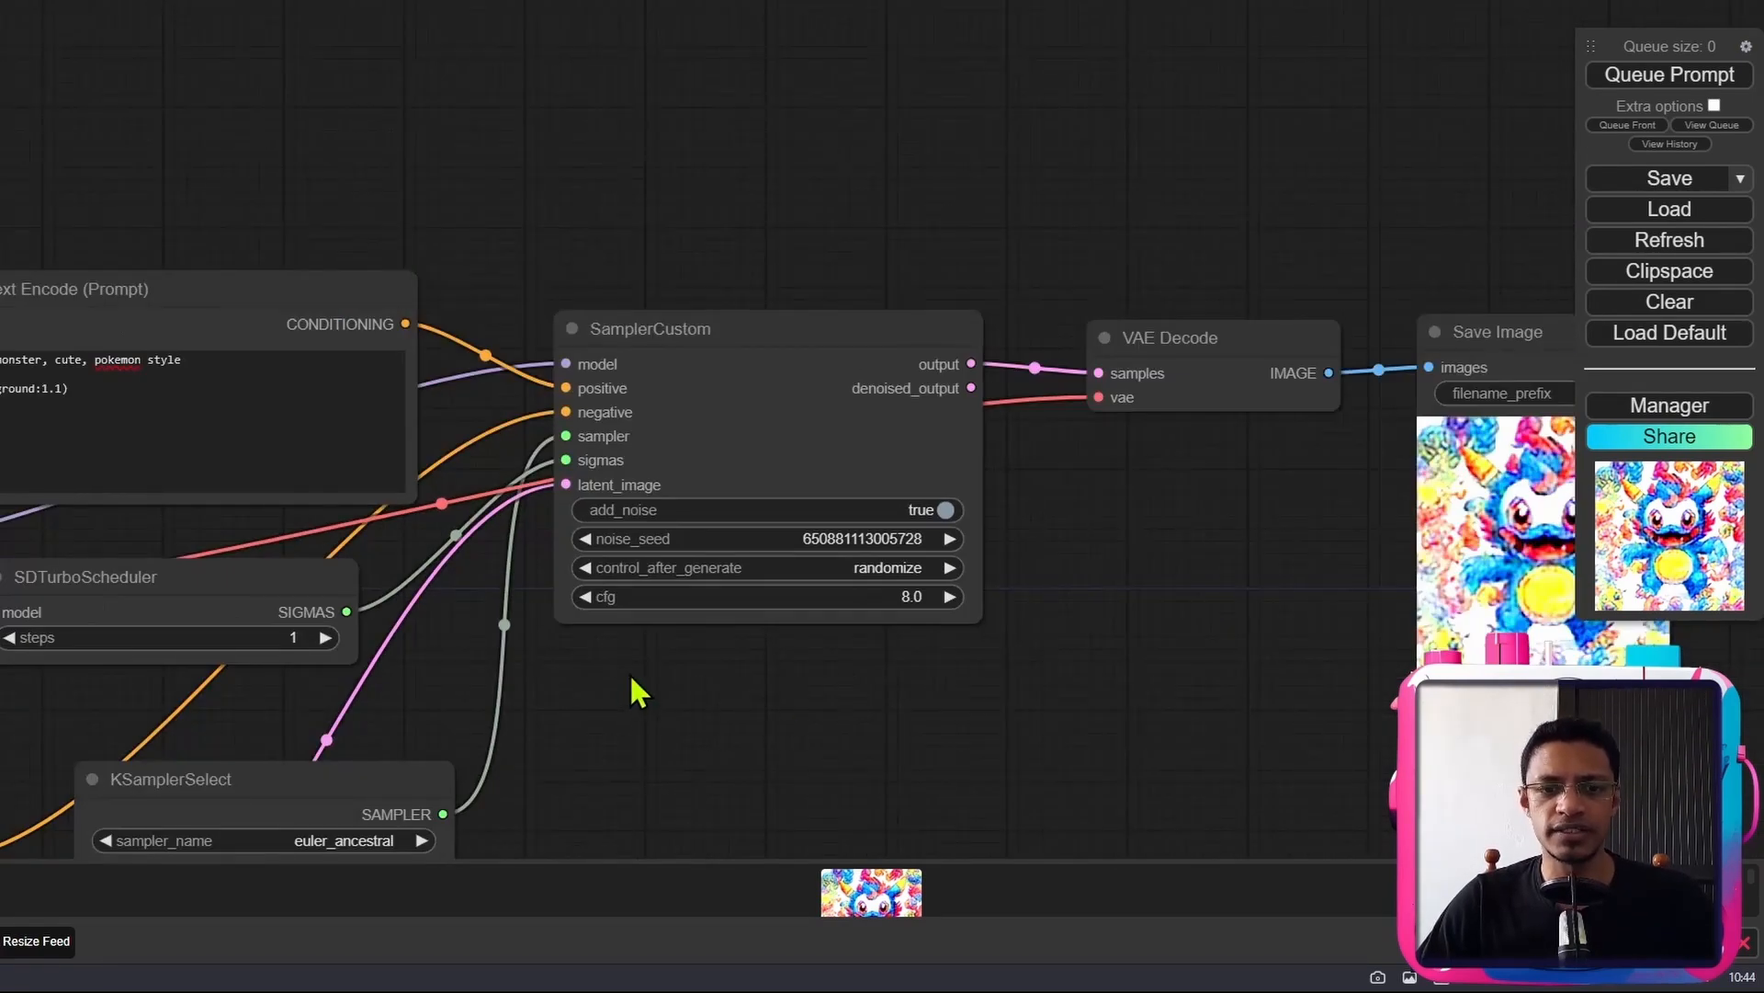
scroll(634, 689, "up", 5)
scroll(846, 670, "down", 5)
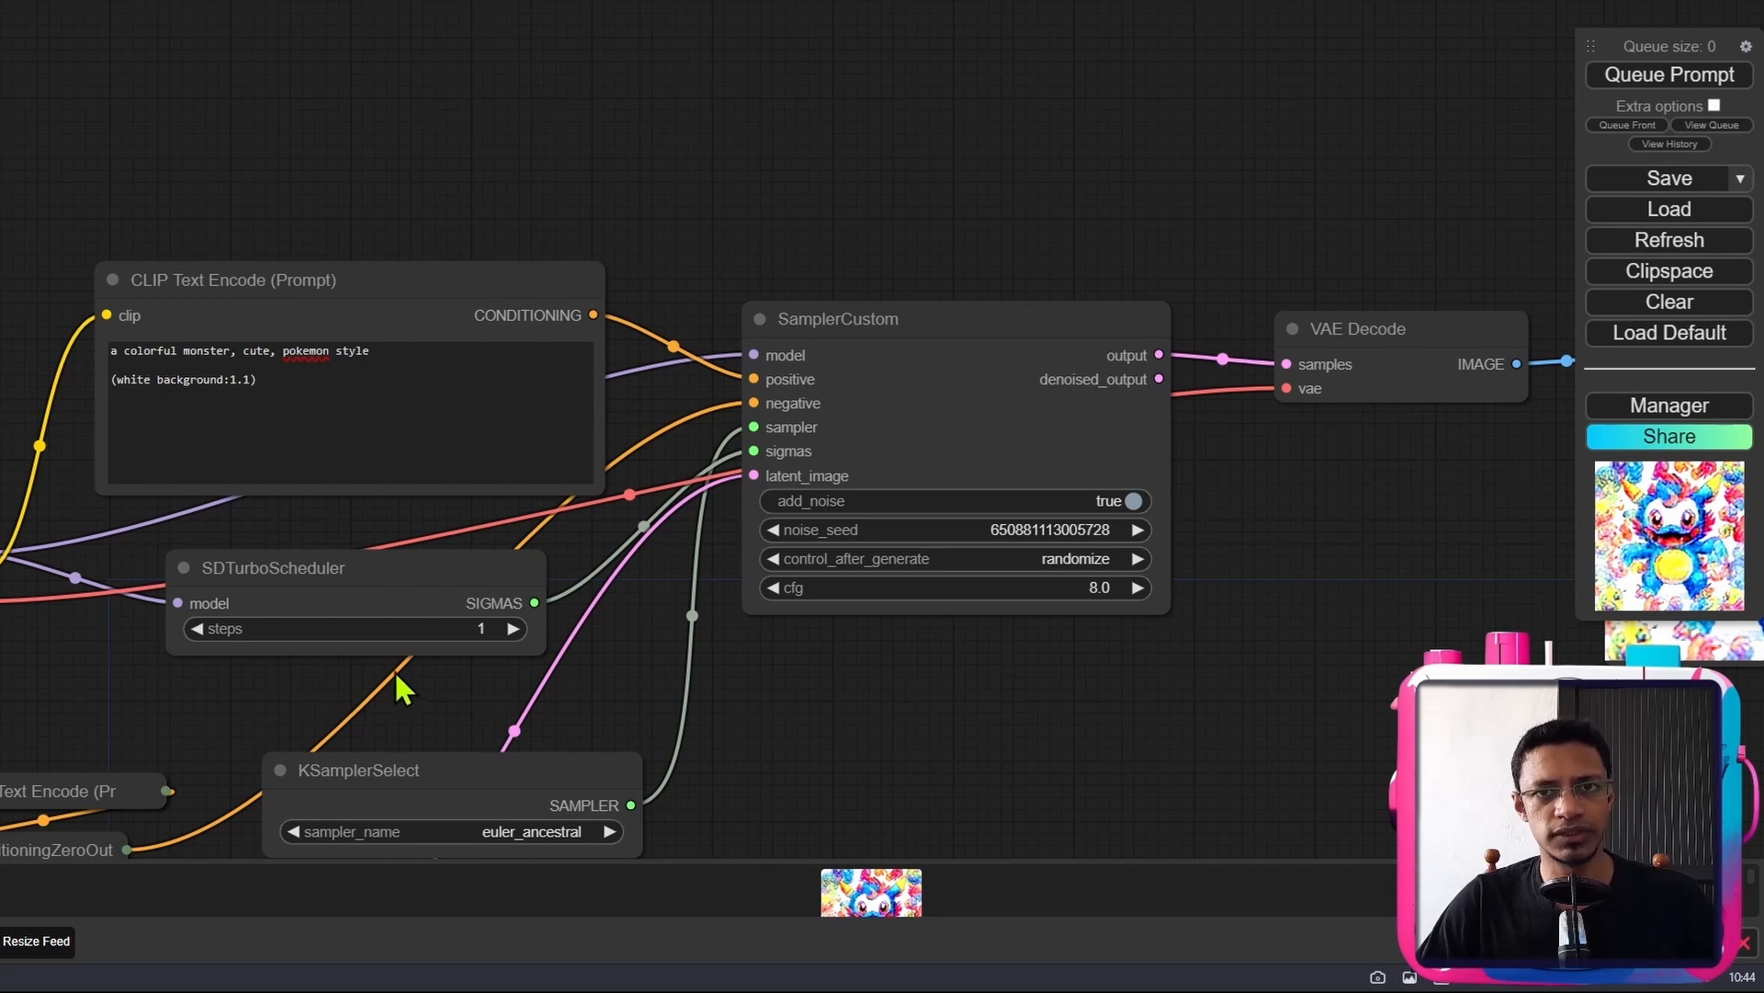
- Consult the text-to-image notes on the SDXL-Turbo model page for step count guidance, highlight the relevant sentence and return to the workflow
scroll(413, 717, "up", 2)
left_click_drag(452, 698, 728, 640)
left_click(825, 562)
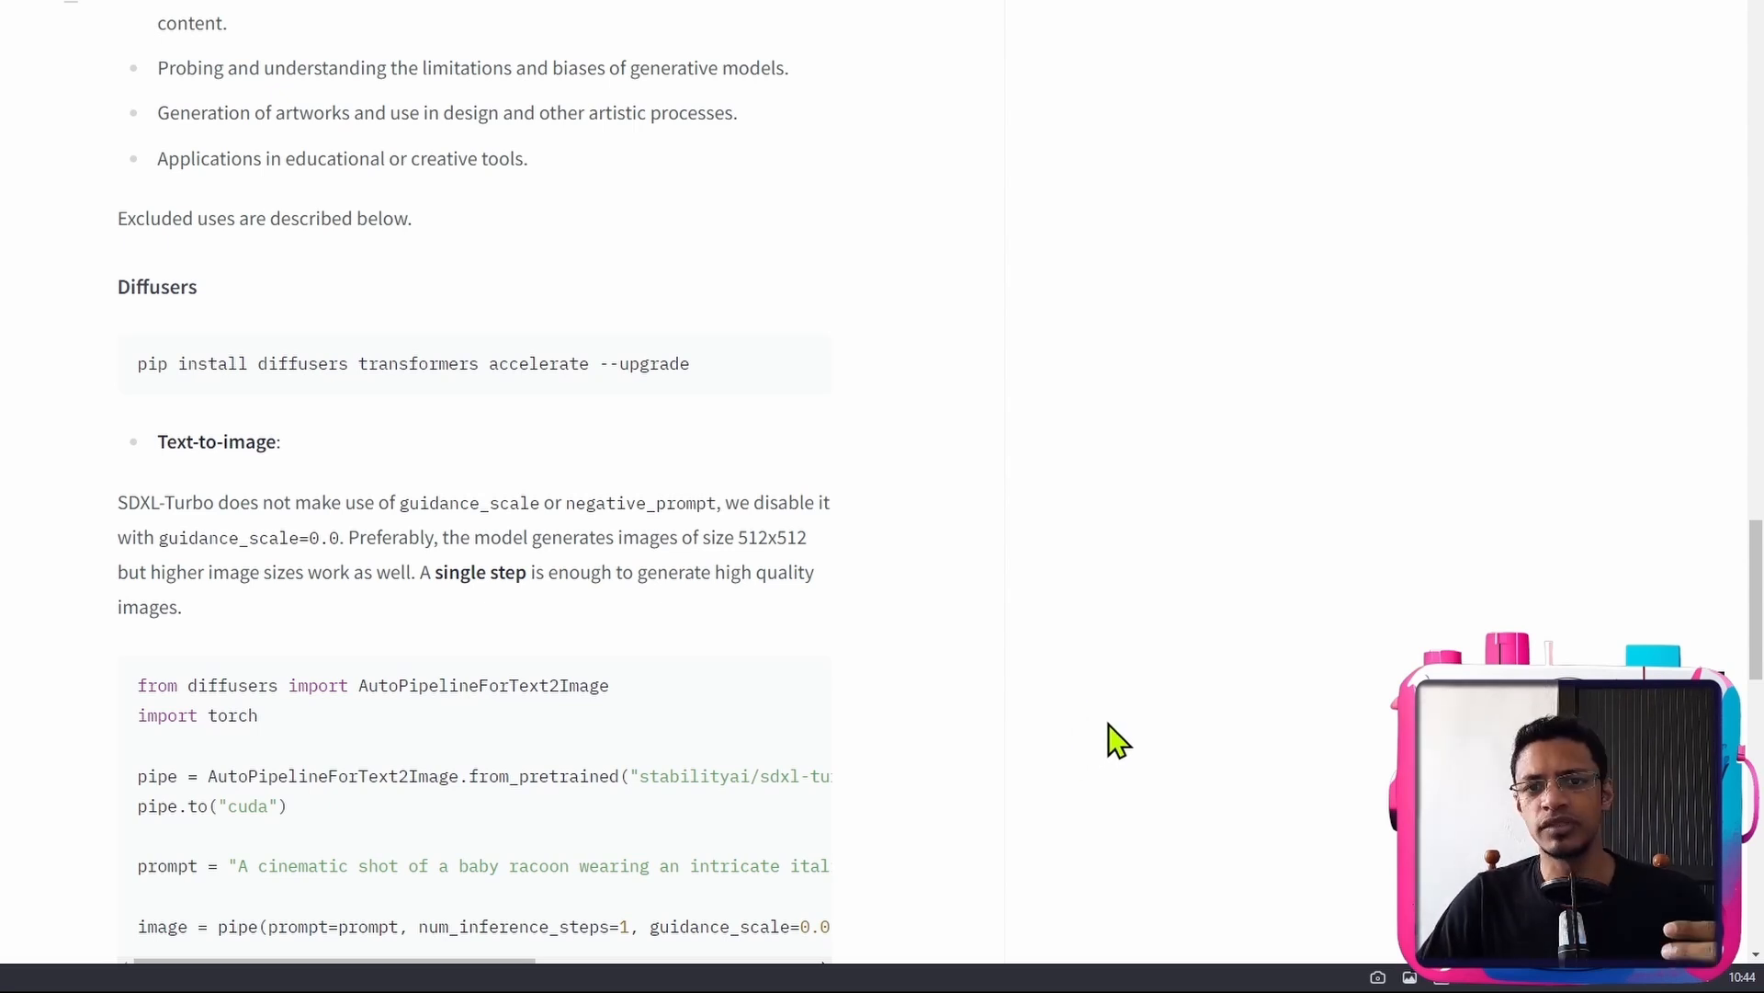
left_click_drag(416, 565, 574, 563)
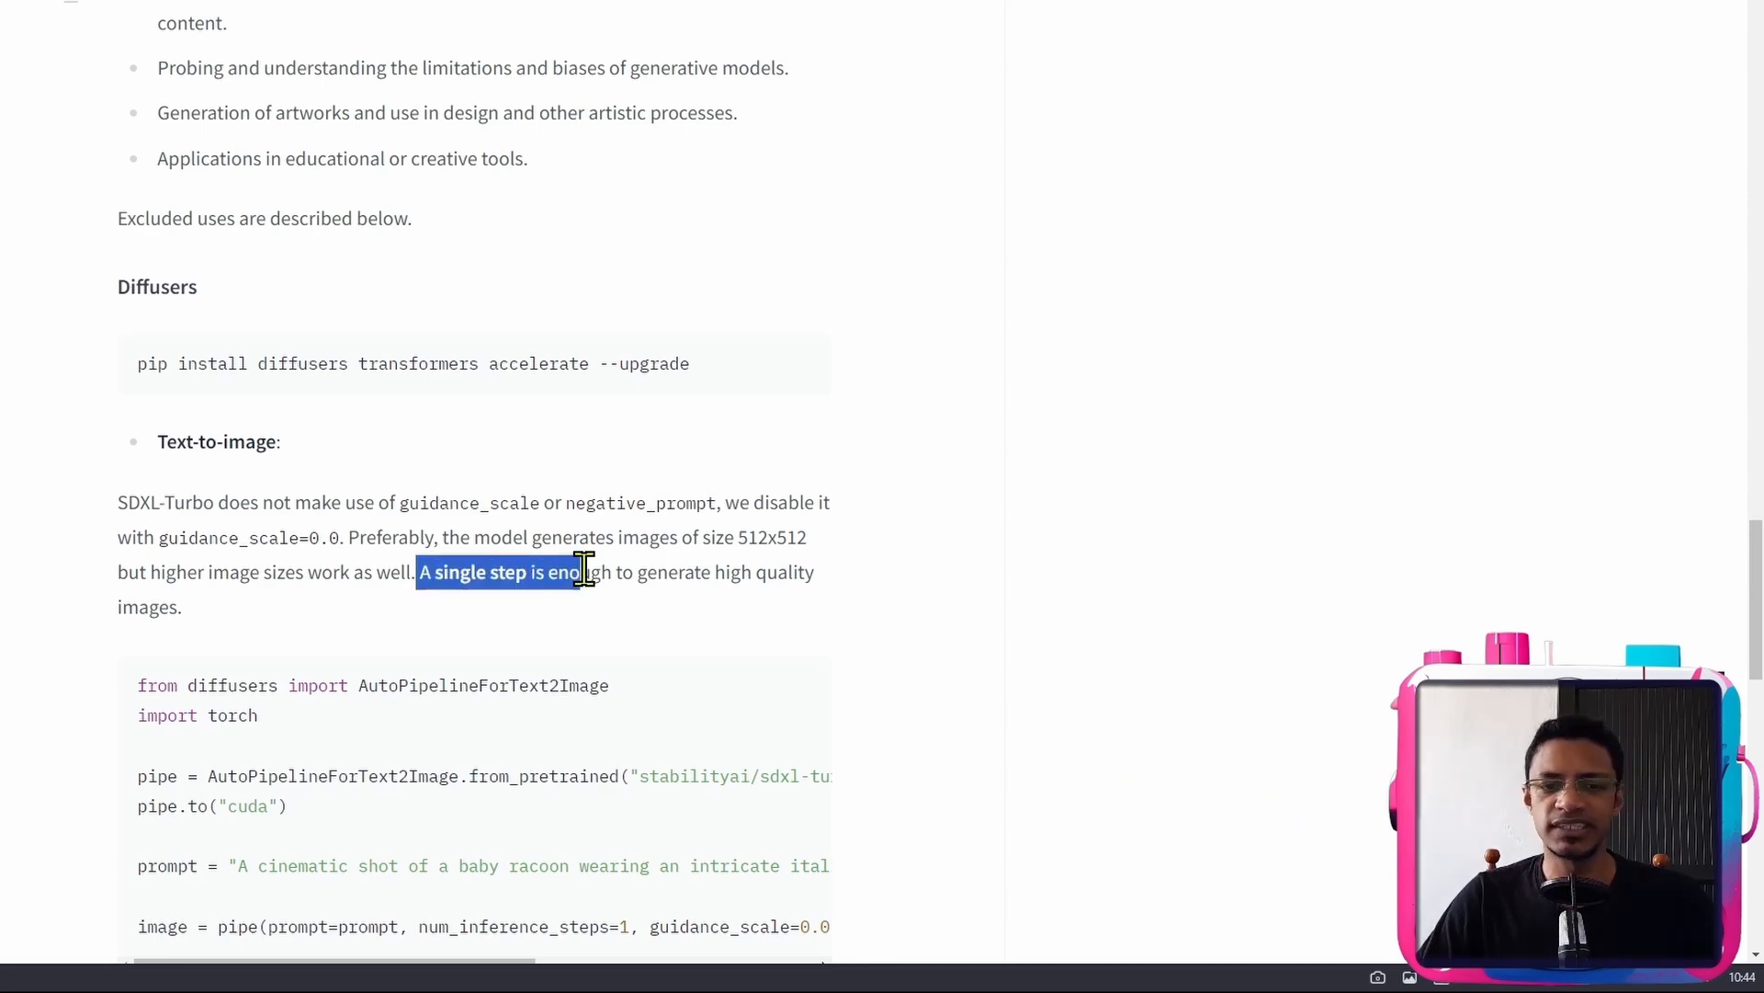
left_click(963, 682)
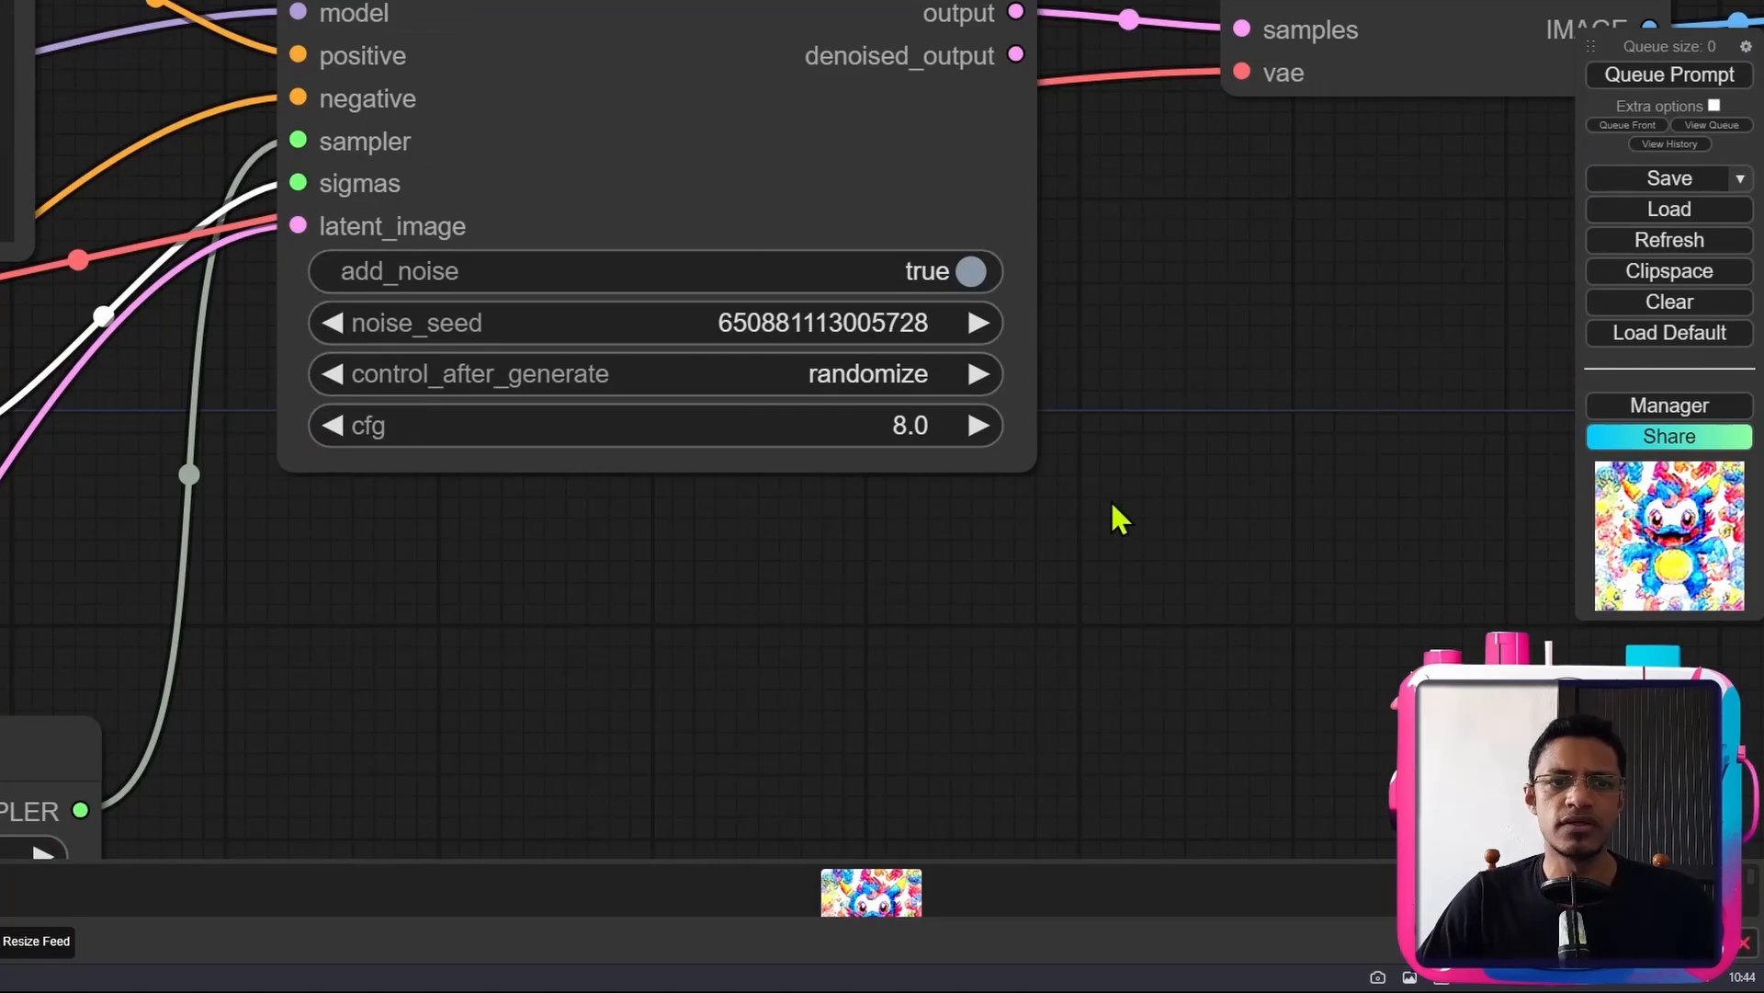
- Generate an image at cfg 1.0 and compare the Save Image result with the ComfyUI_00003_.png reference
left_click_drag(1114, 512, 1163, 726)
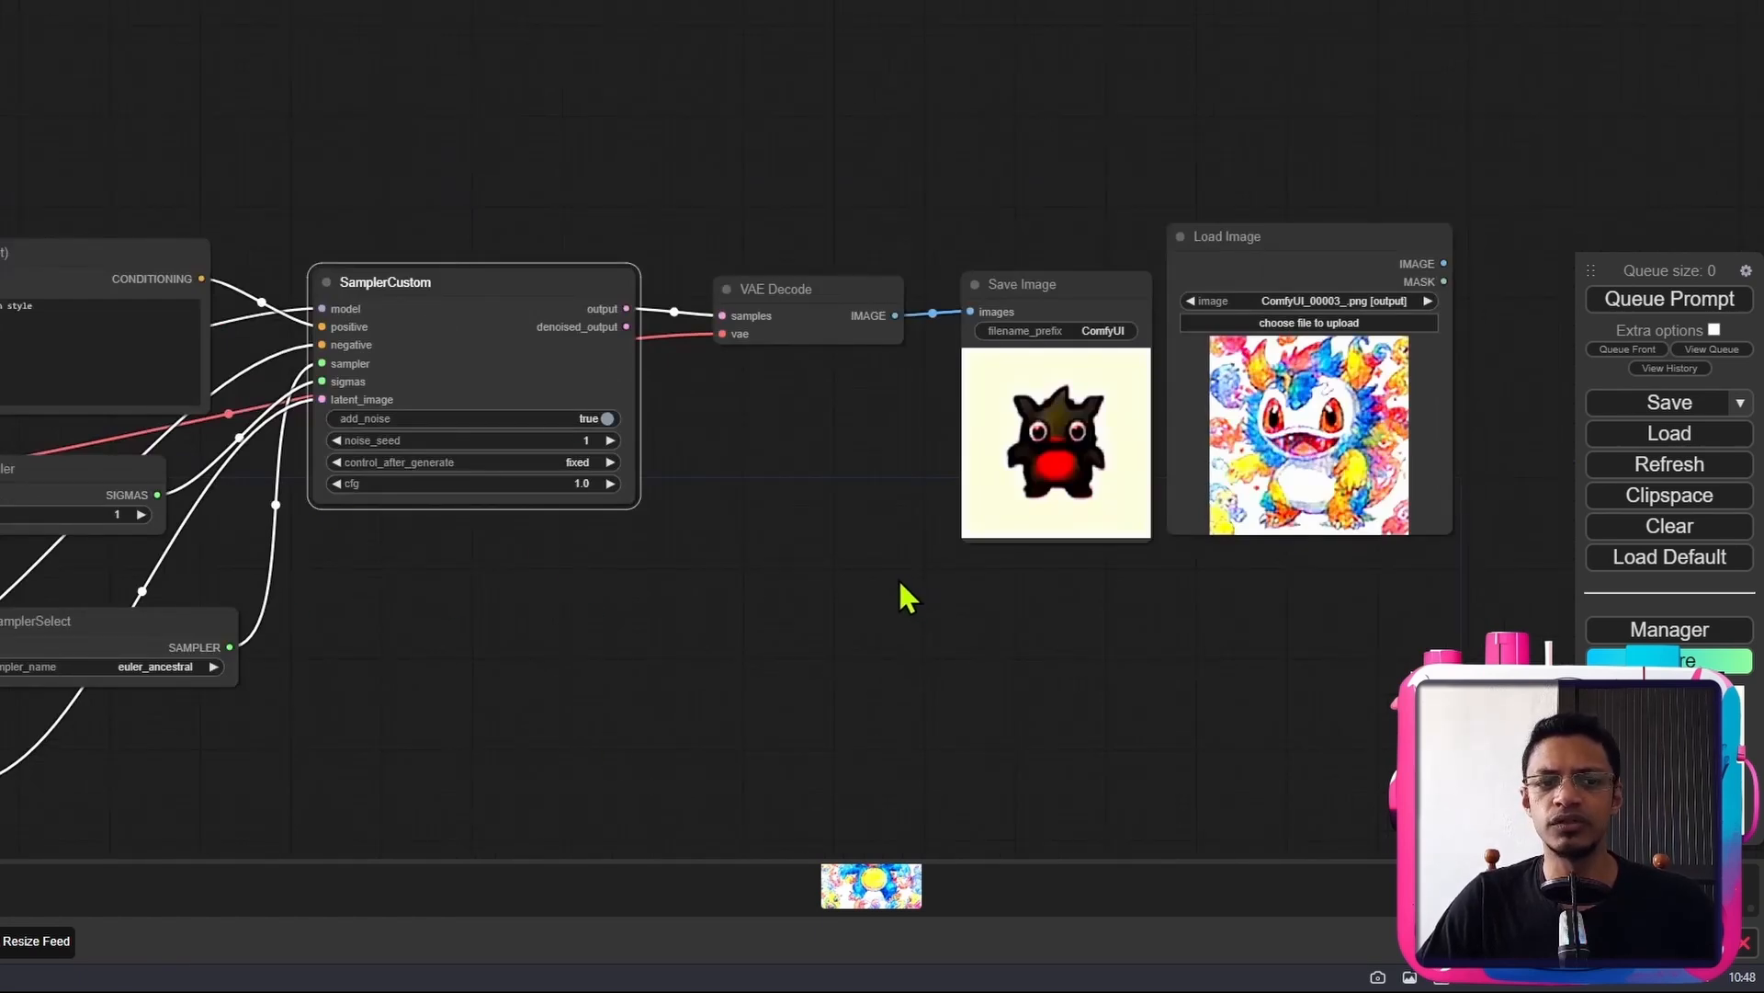
left_click(1661, 308)
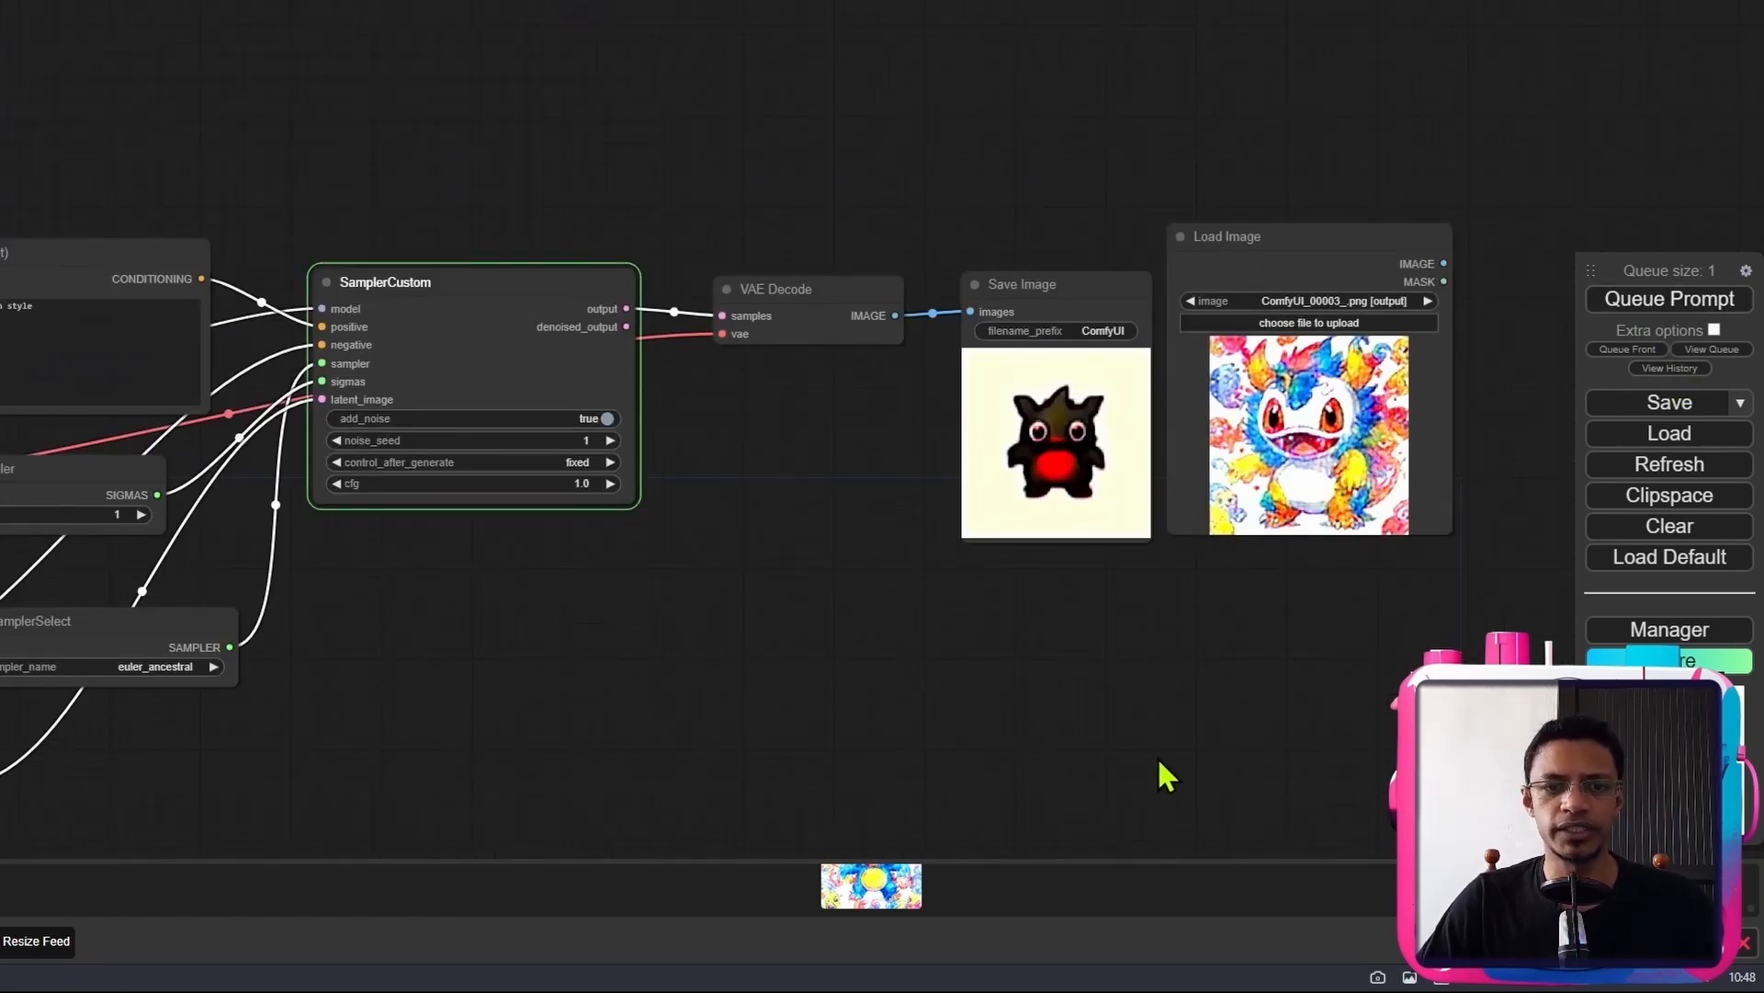
scroll(1159, 761, "up", 10)
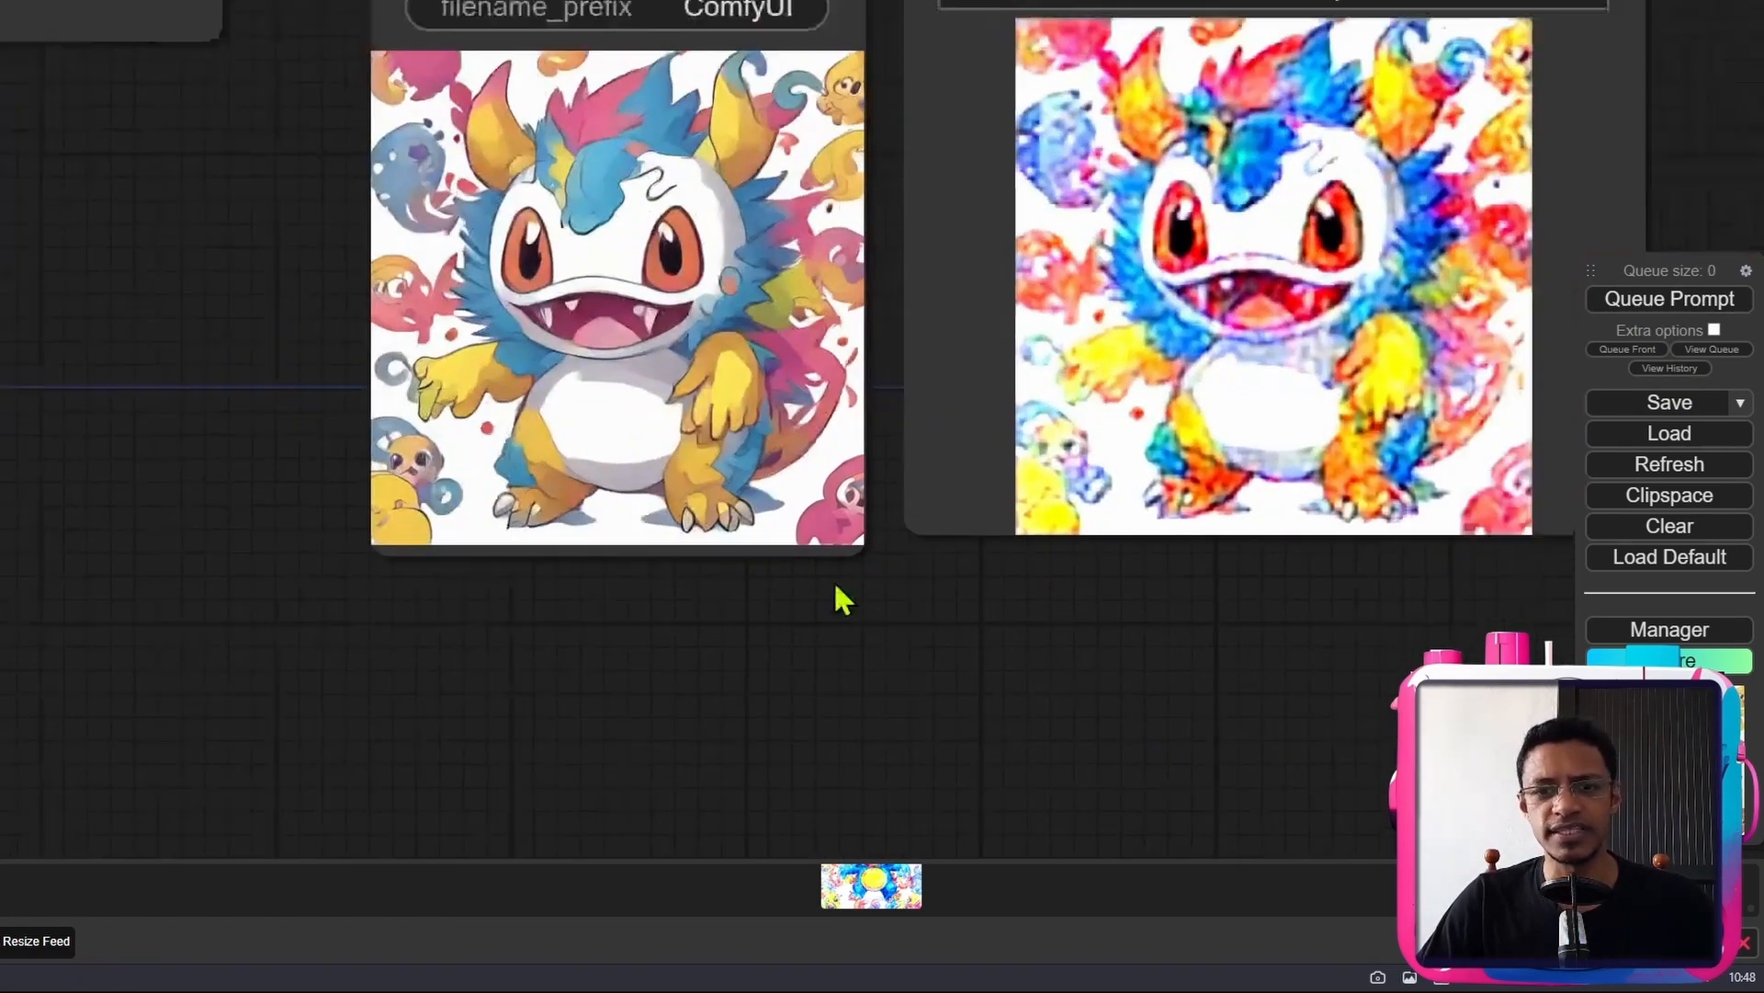
left_click_drag(835, 586, 791, 742)
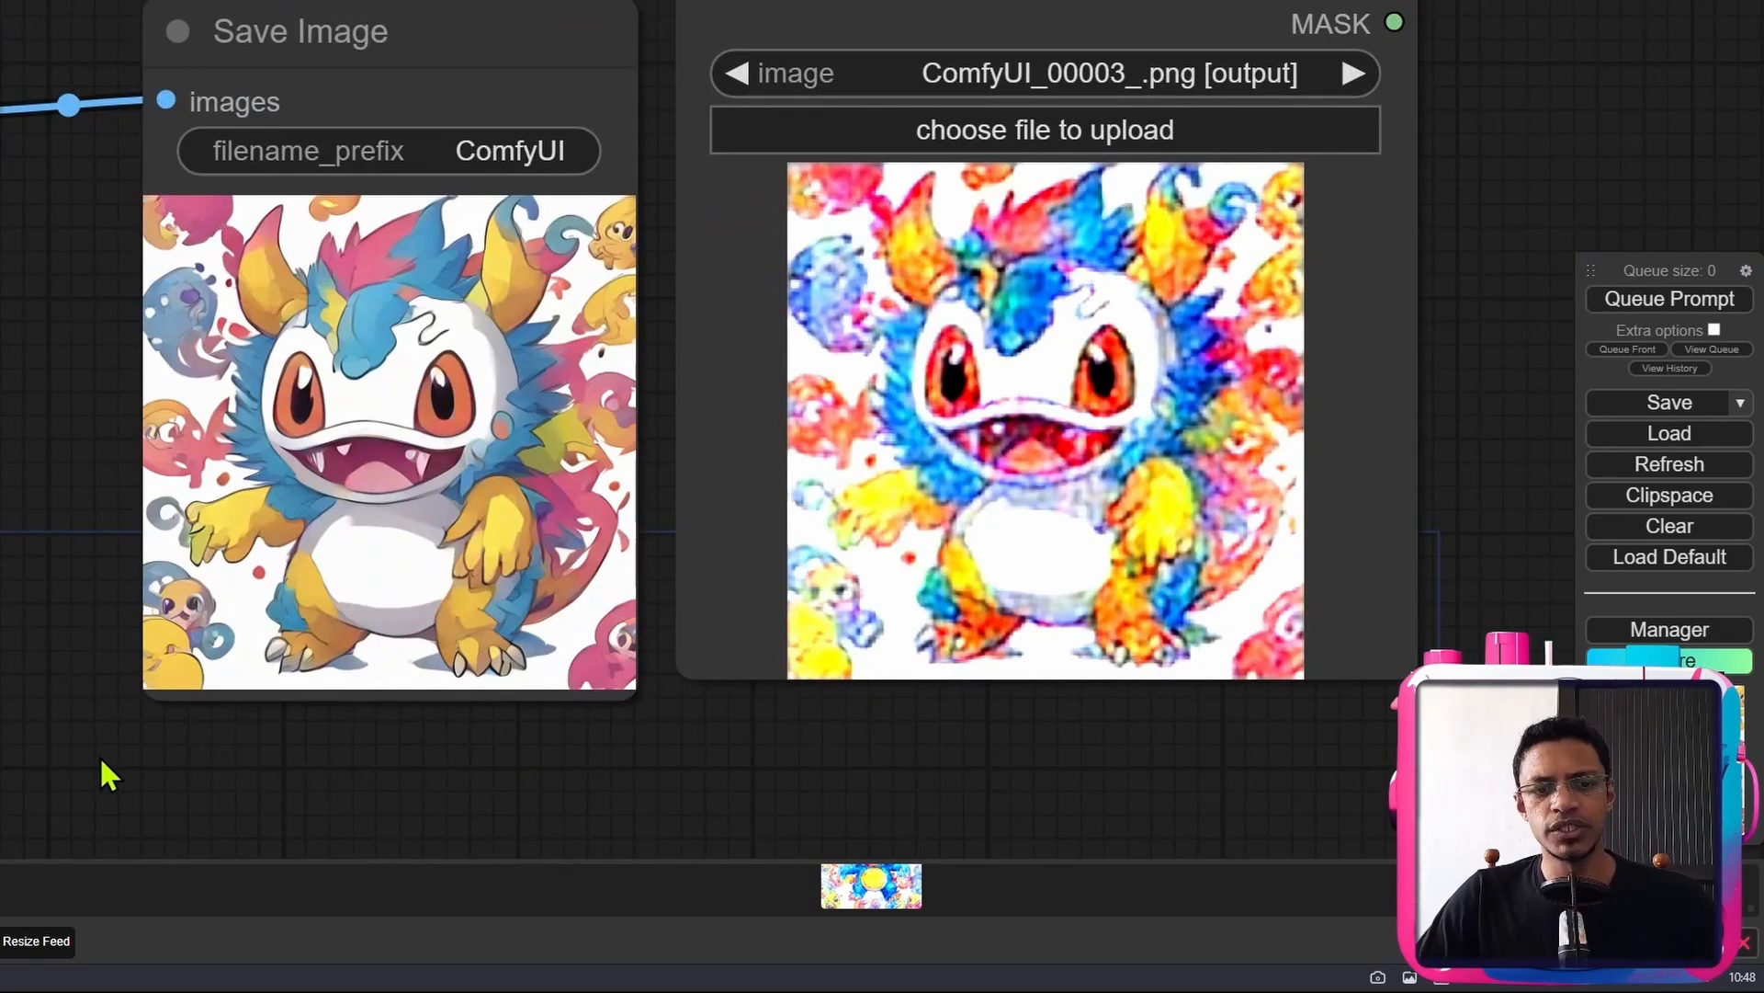
- Review the checkpoint and sampler settings, and set SamplerCustom's cfg to 0.5
scroll(99, 755, "down", 4)
left_click_drag(101, 781, 787, 765)
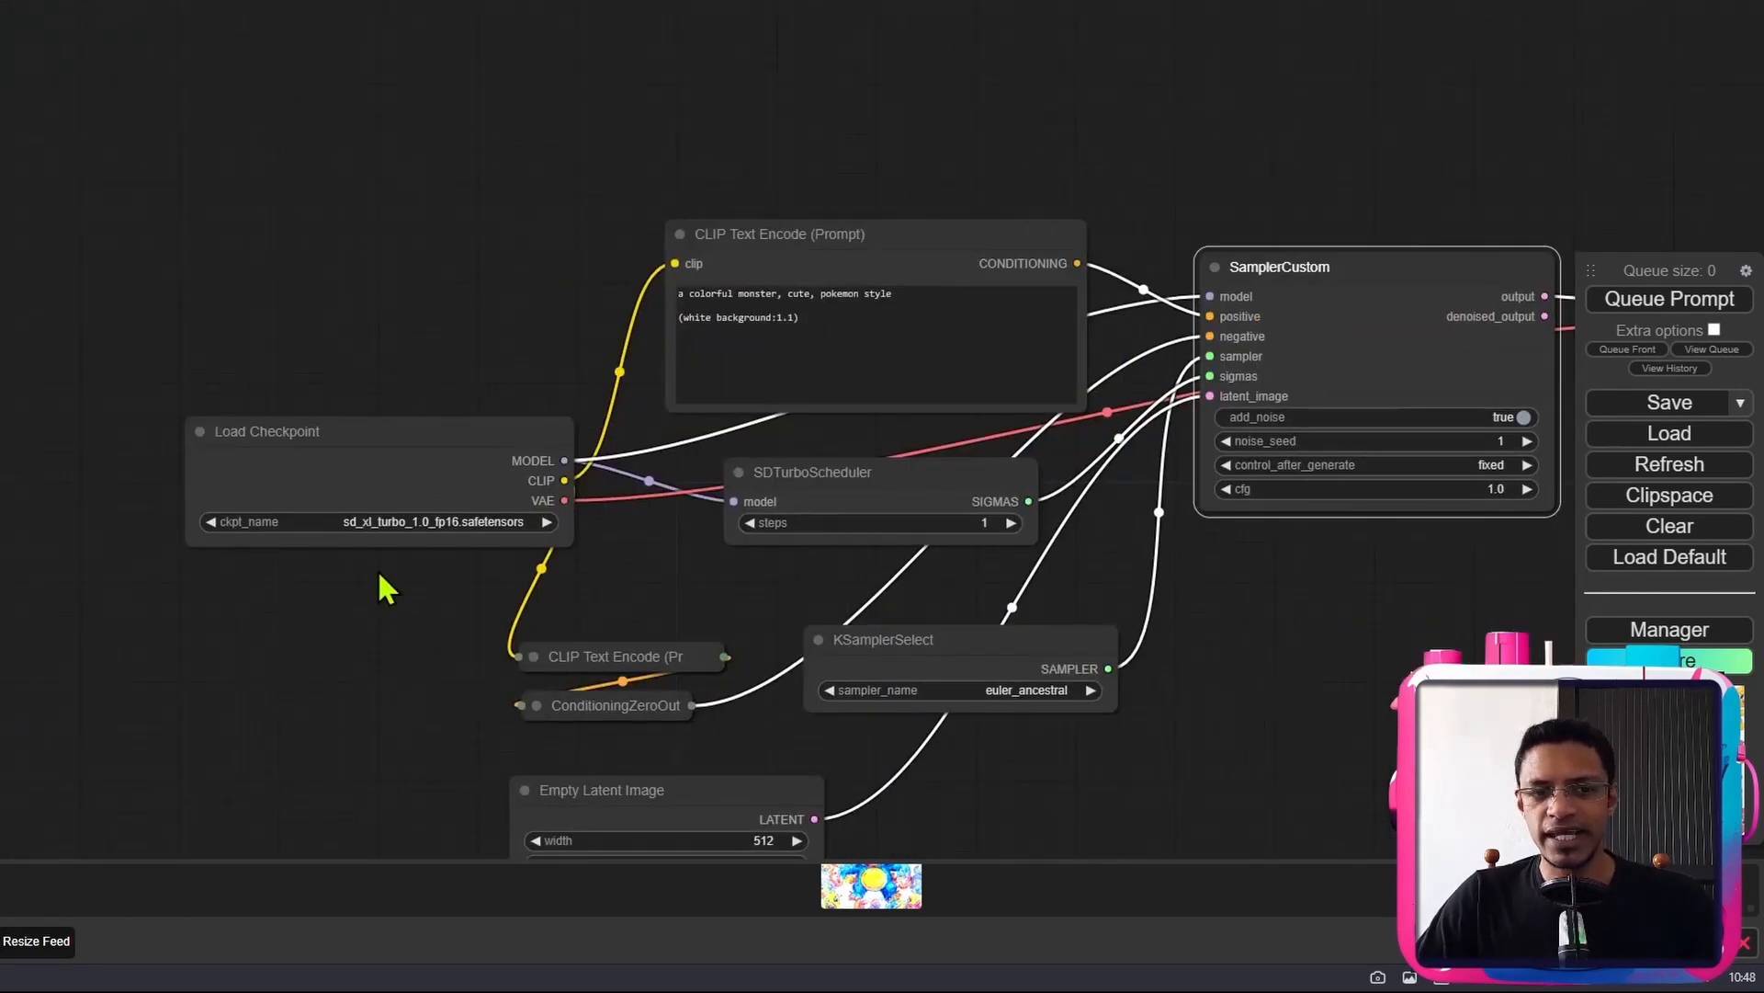
scroll(386, 588, "up", 4)
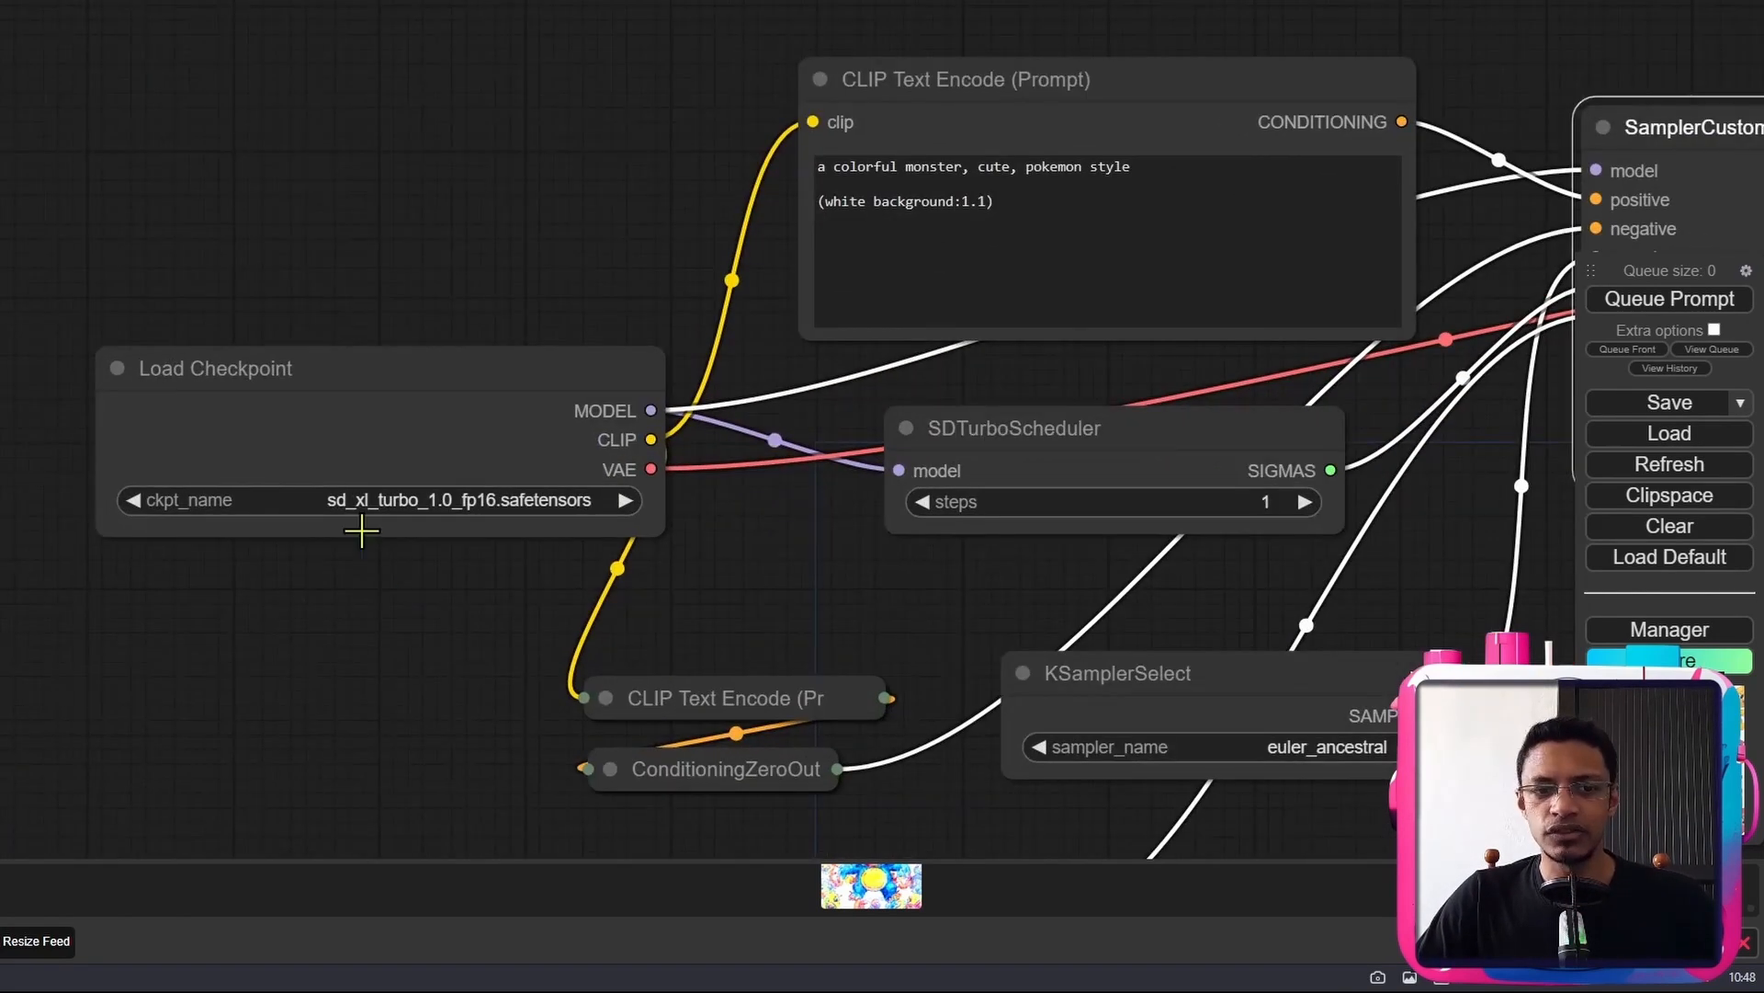
scroll(442, 529, "down", 3)
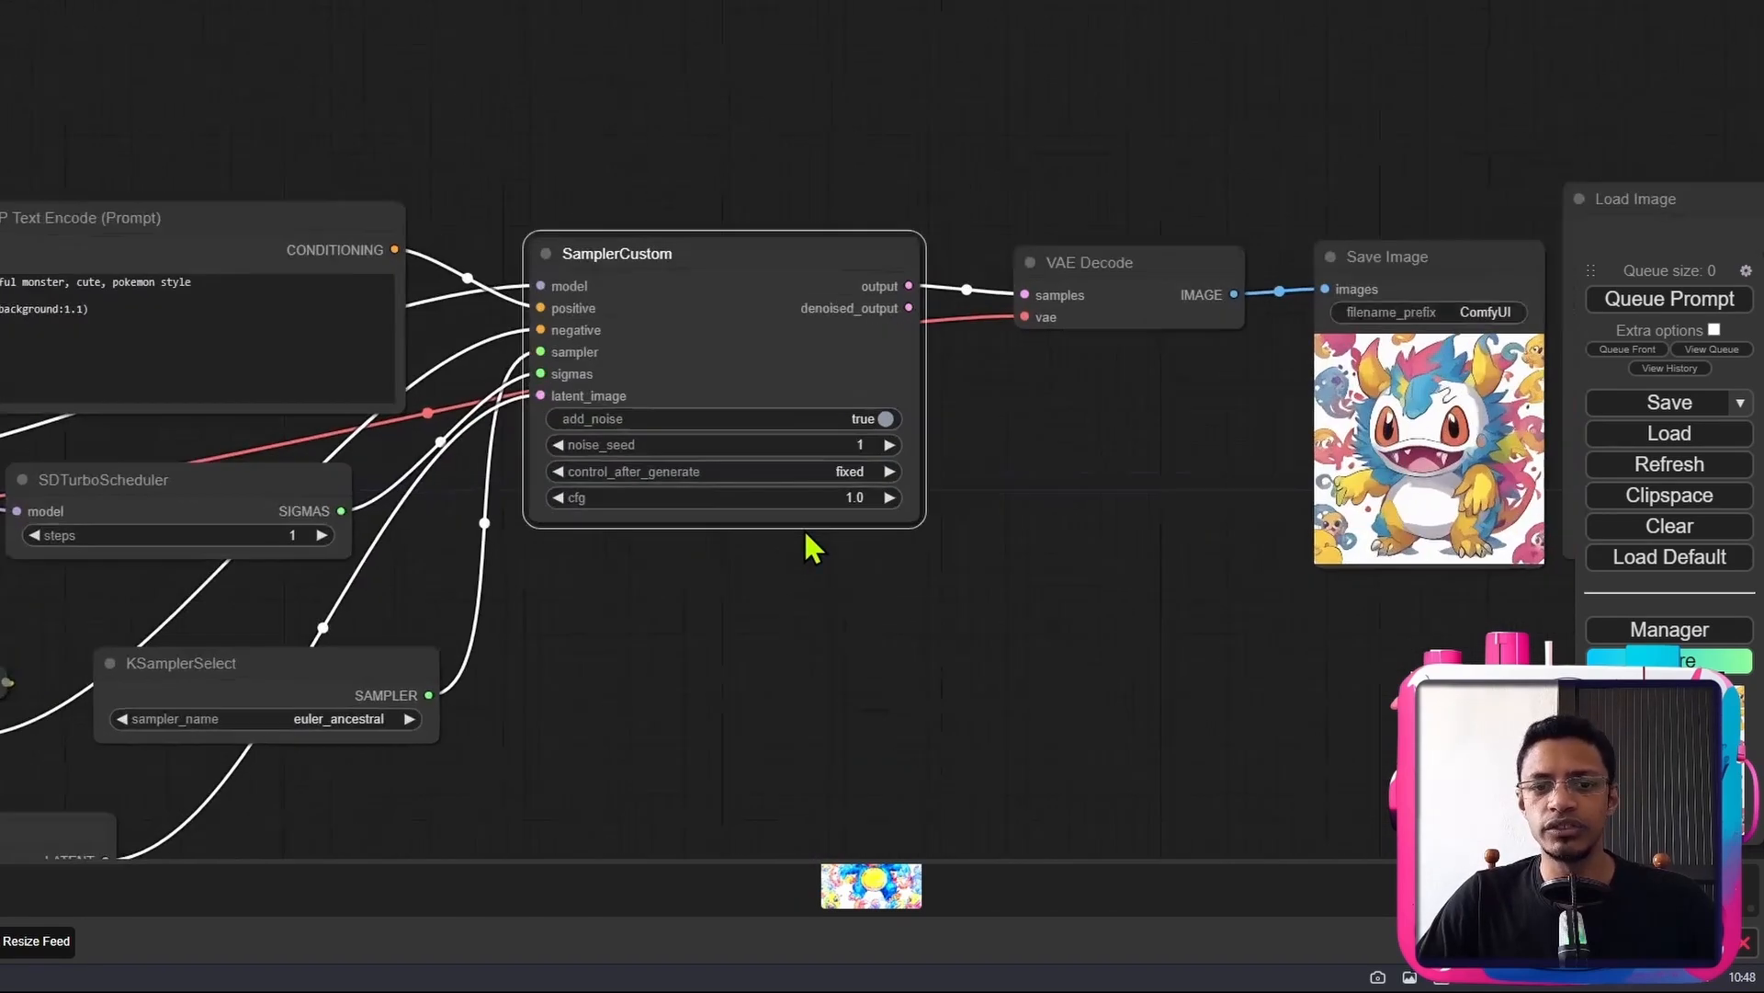
scroll(813, 549, "up", 5)
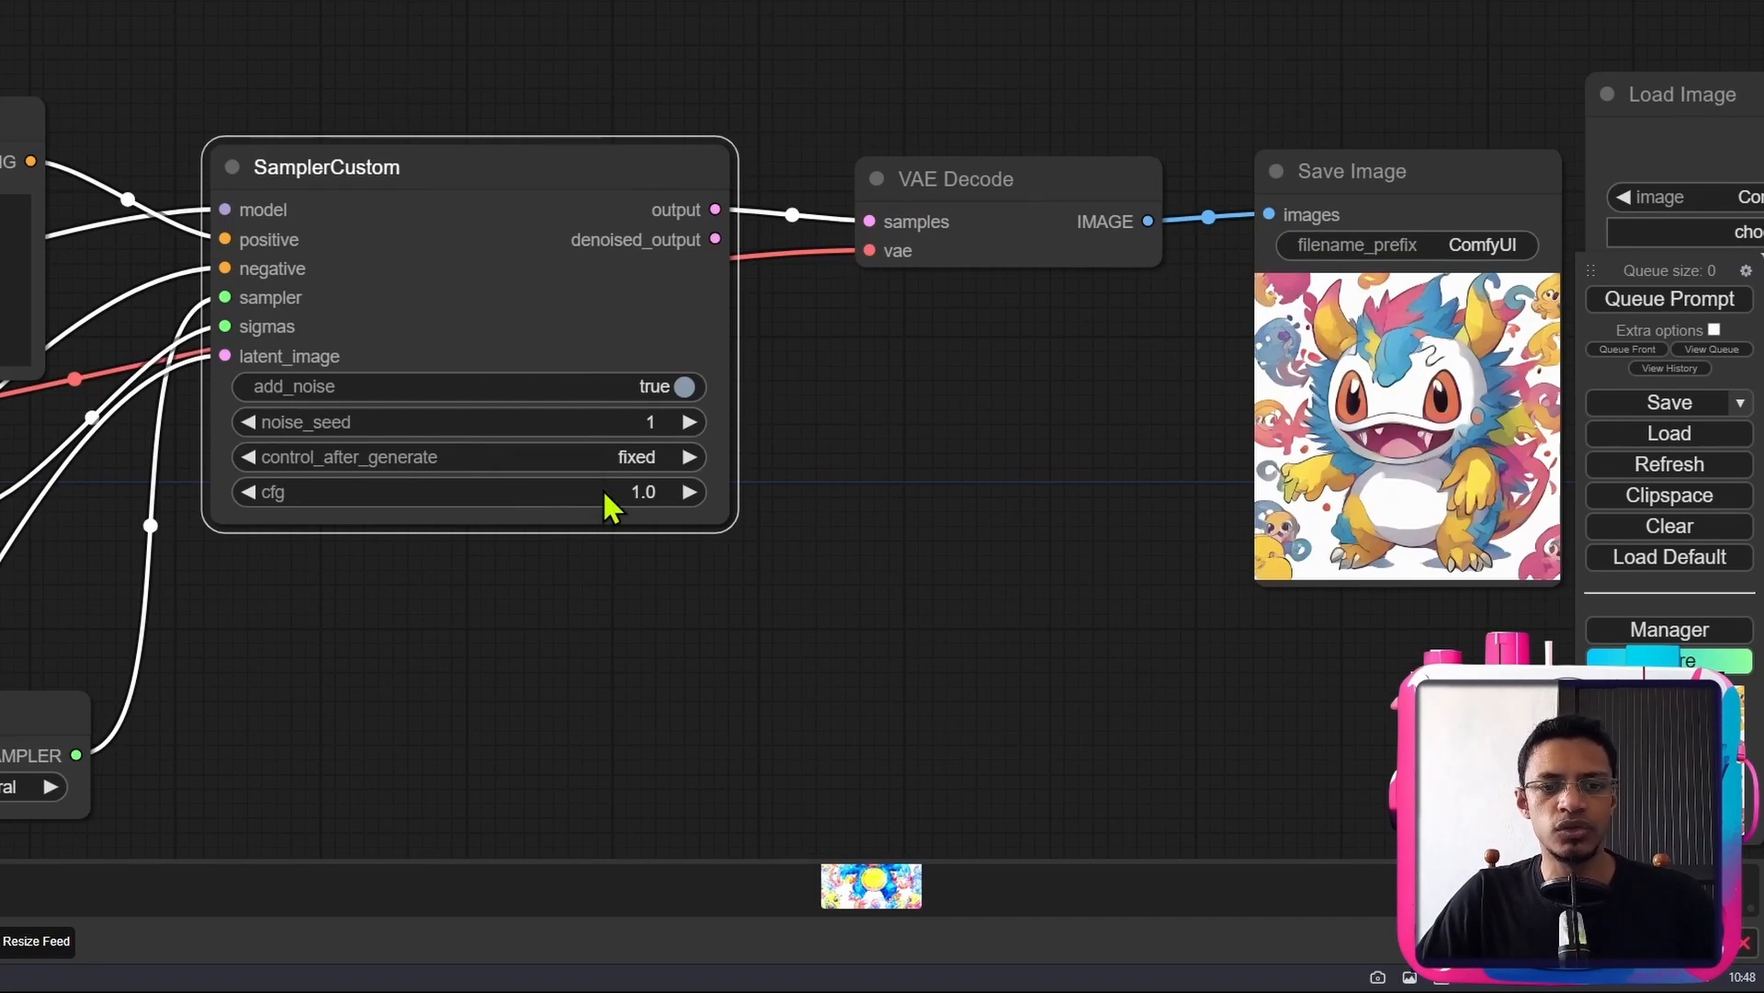
left_click(602, 490)
type("0.5")
key("Return")
- Place a second Load Image node beside the first and paste the Save Image result, ComfyUI_00005_.png, into it
left_click_drag(888, 635, 210, 598)
mouse_move(1066, 47)
left_mouse_down()
mouse_move(1103, 523)
mouse_move(217, 327)
mouse_move(1005, 288)
mouse_move(1020, 303)
left_mouse_up()
scroll(597, 441, "down", 8)
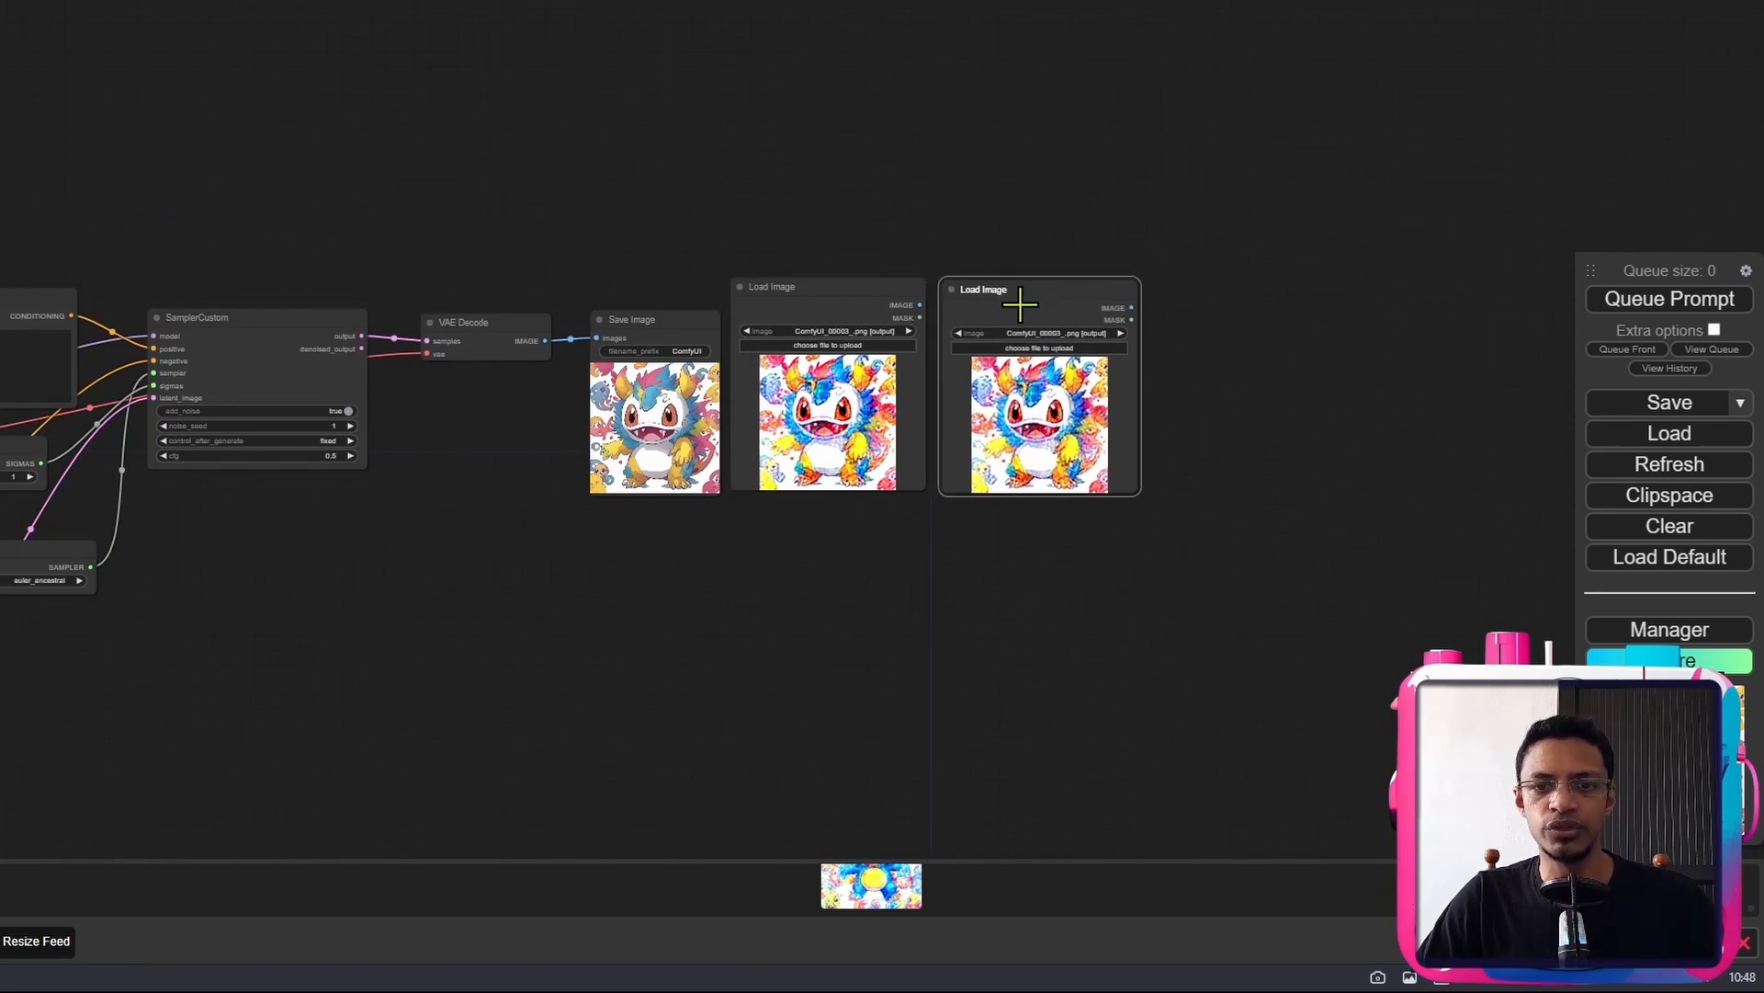
right_click(654, 393)
right_click(1031, 390)
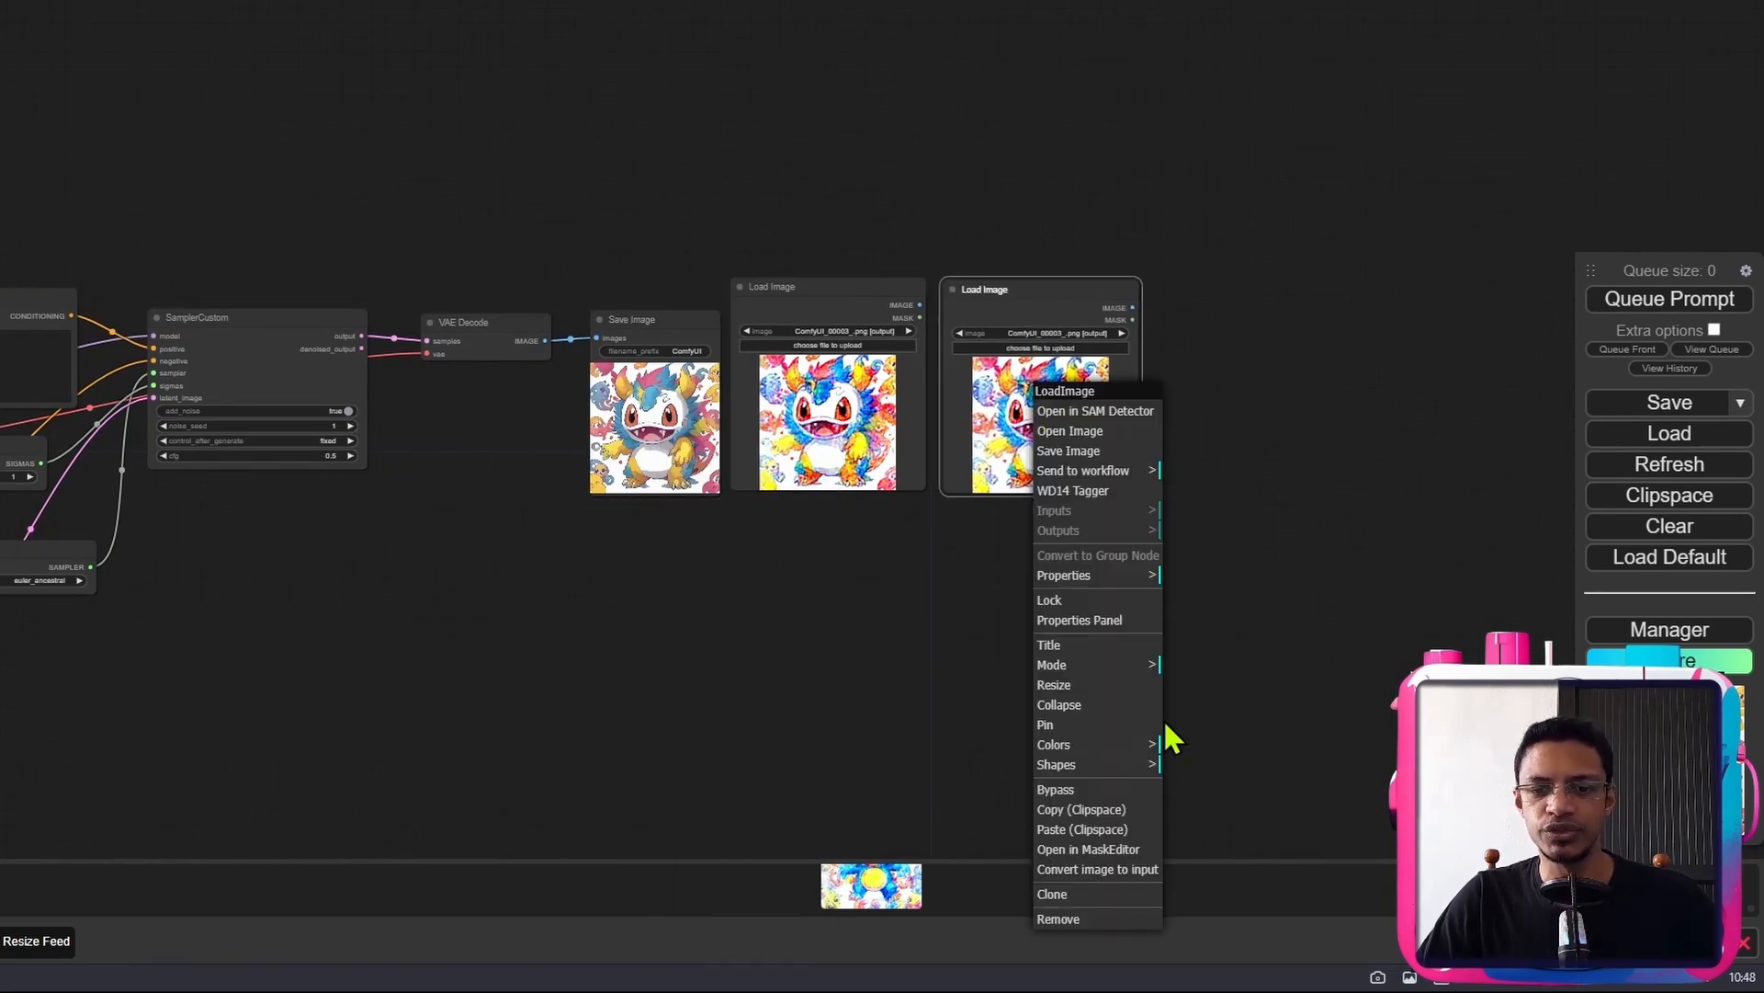
left_click(1115, 839)
scroll(900, 429, "up", 10)
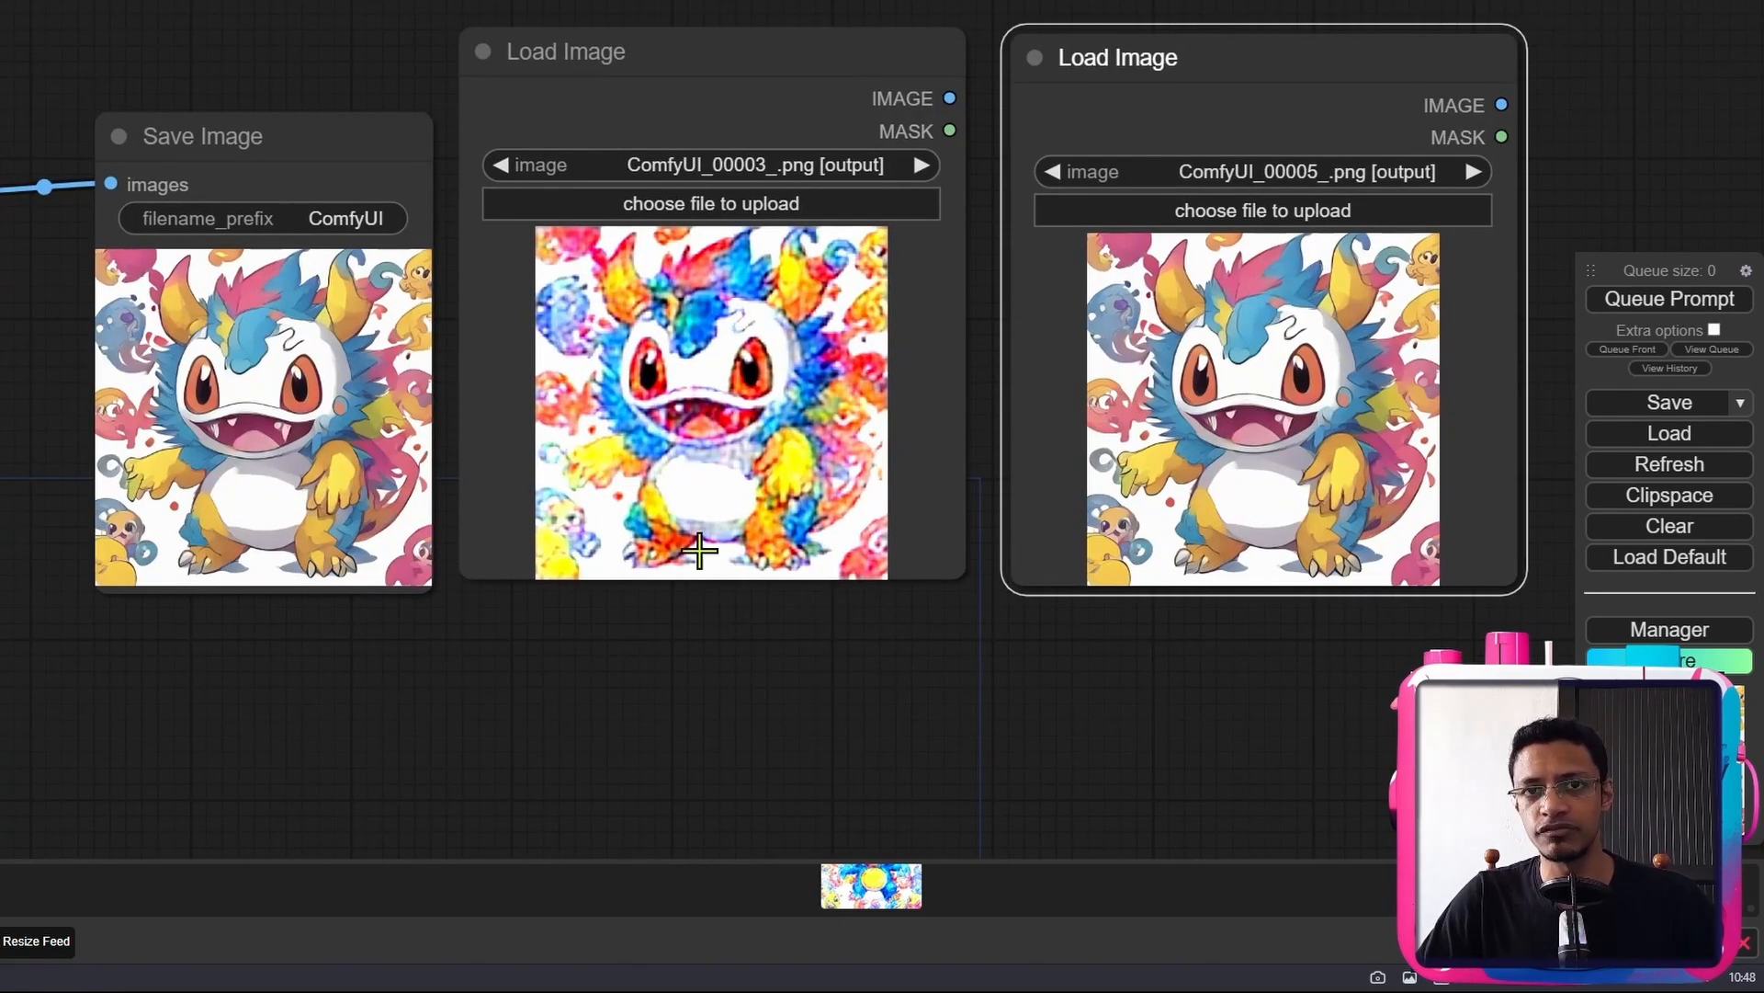
- Generate an image with SamplerCustom at noise seed 1 and cfg 0.5
scroll(643, 662, "down", 4)
left_click_drag(269, 704, 817, 696)
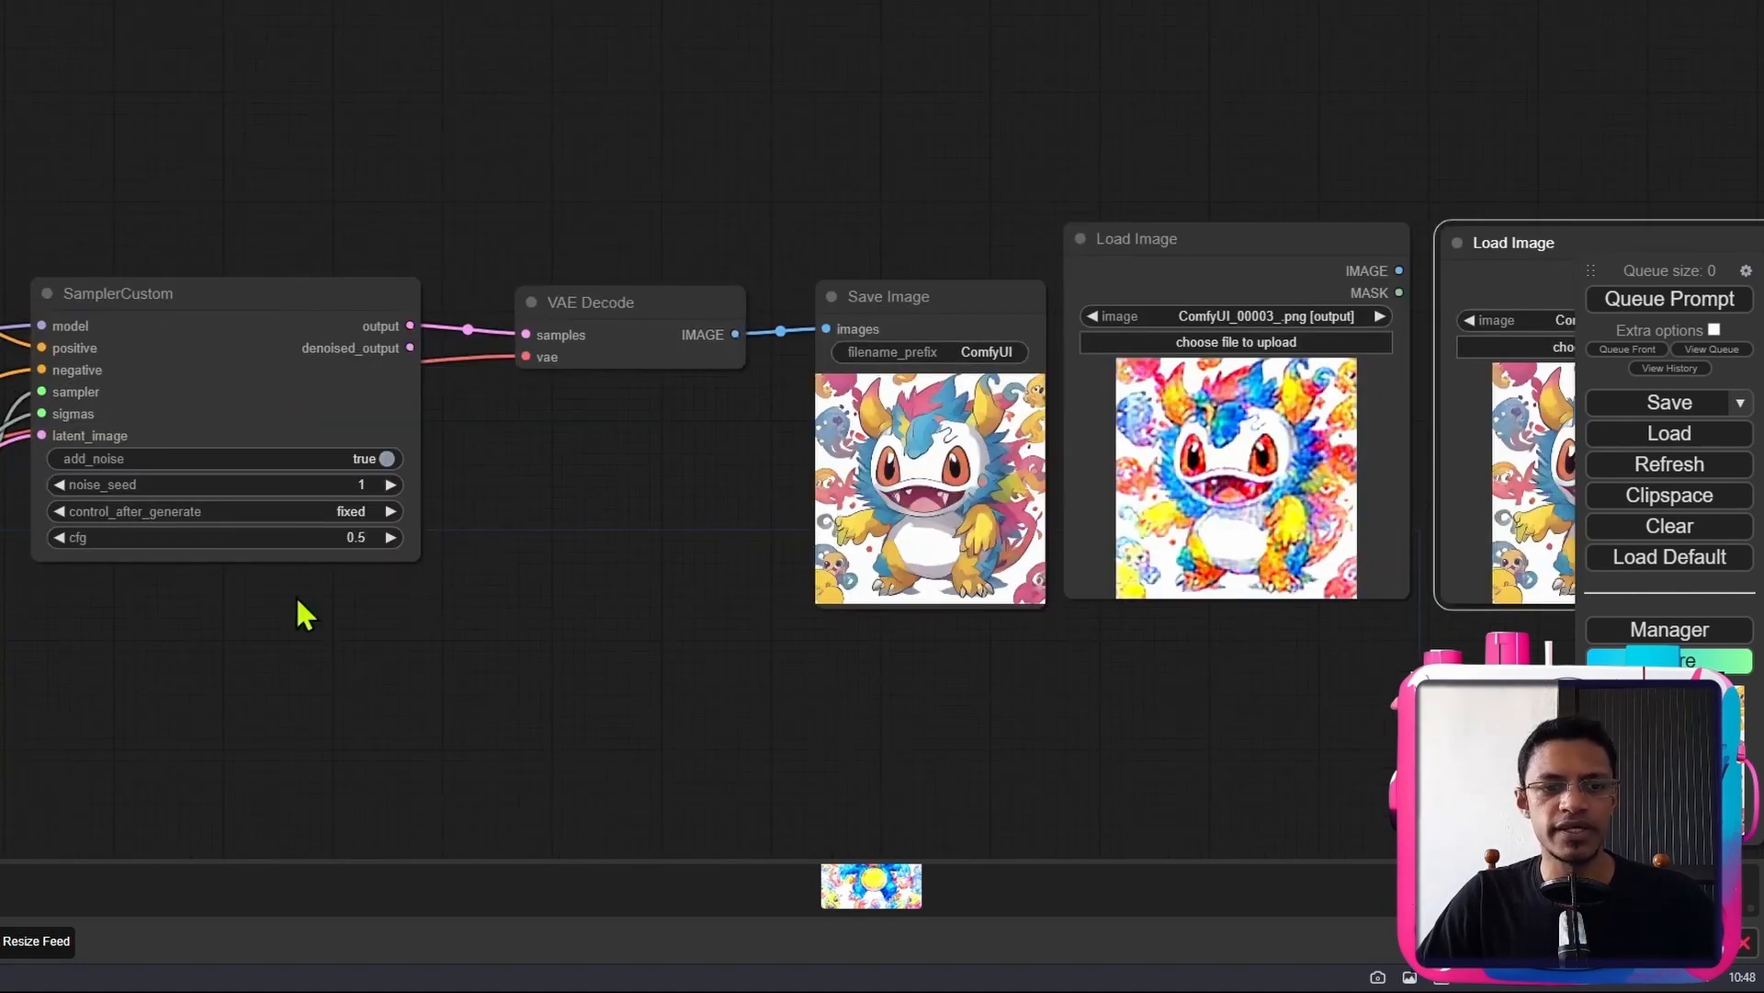
scroll(322, 611, "up", 3)
left_click_drag(168, 638, 300, 640)
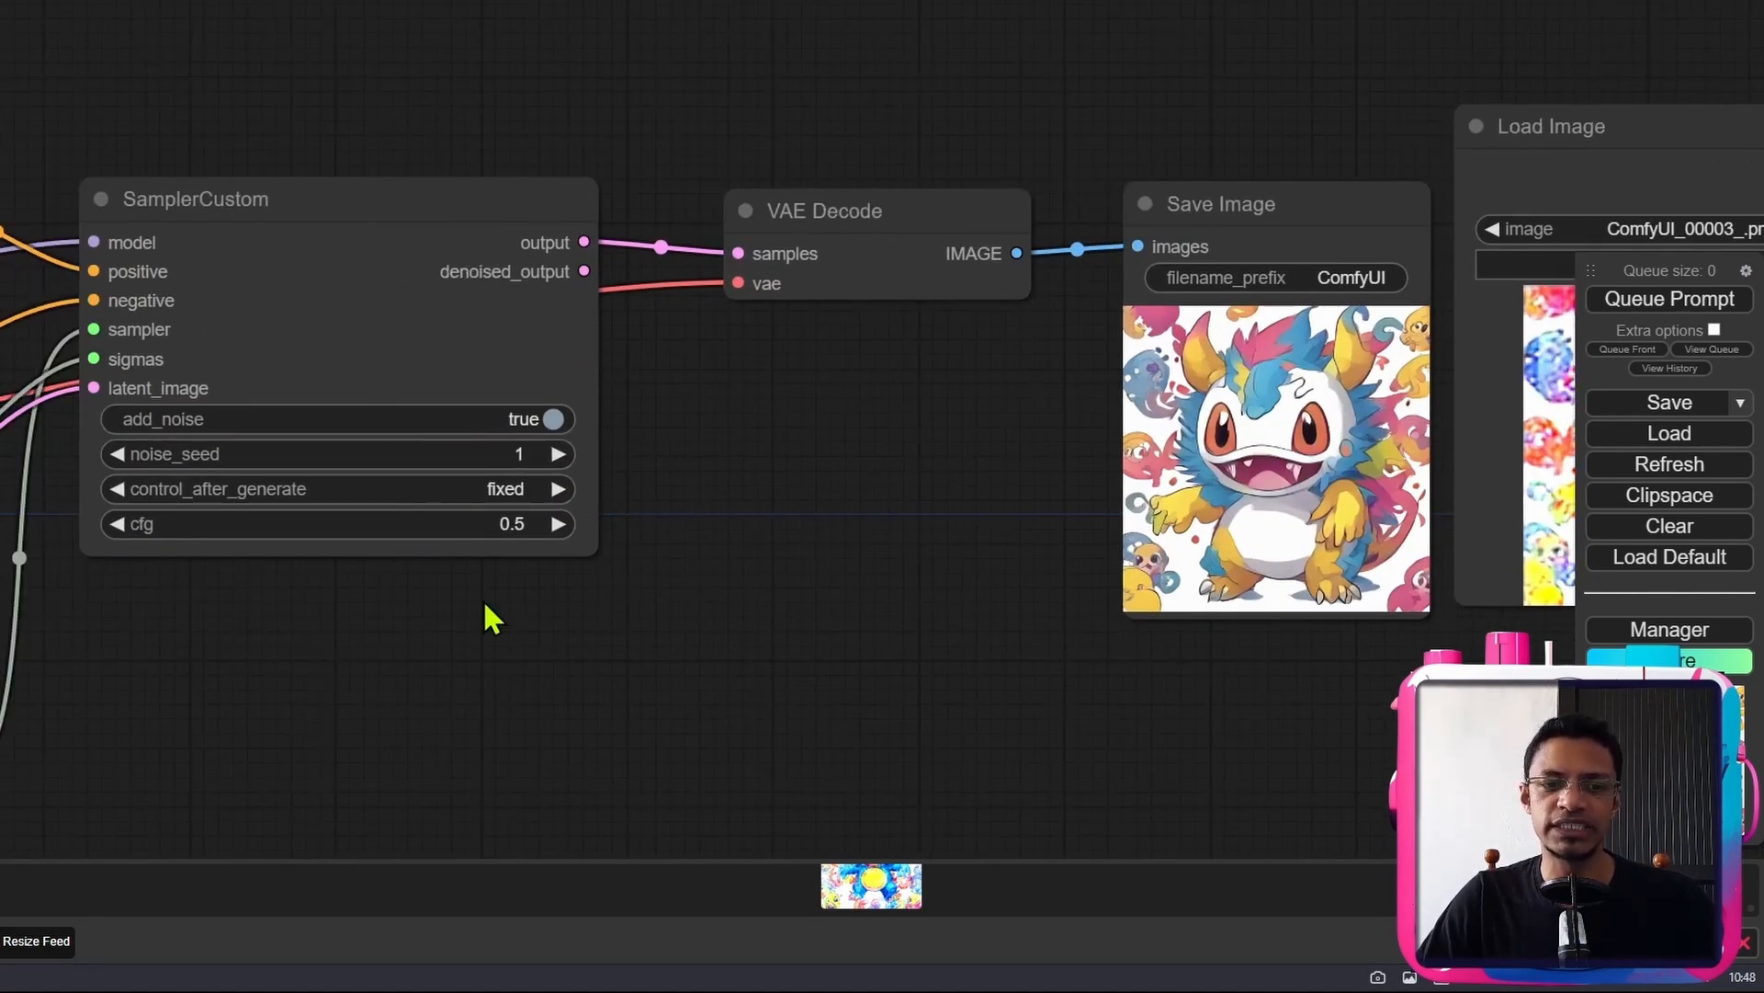
left_click(1666, 296)
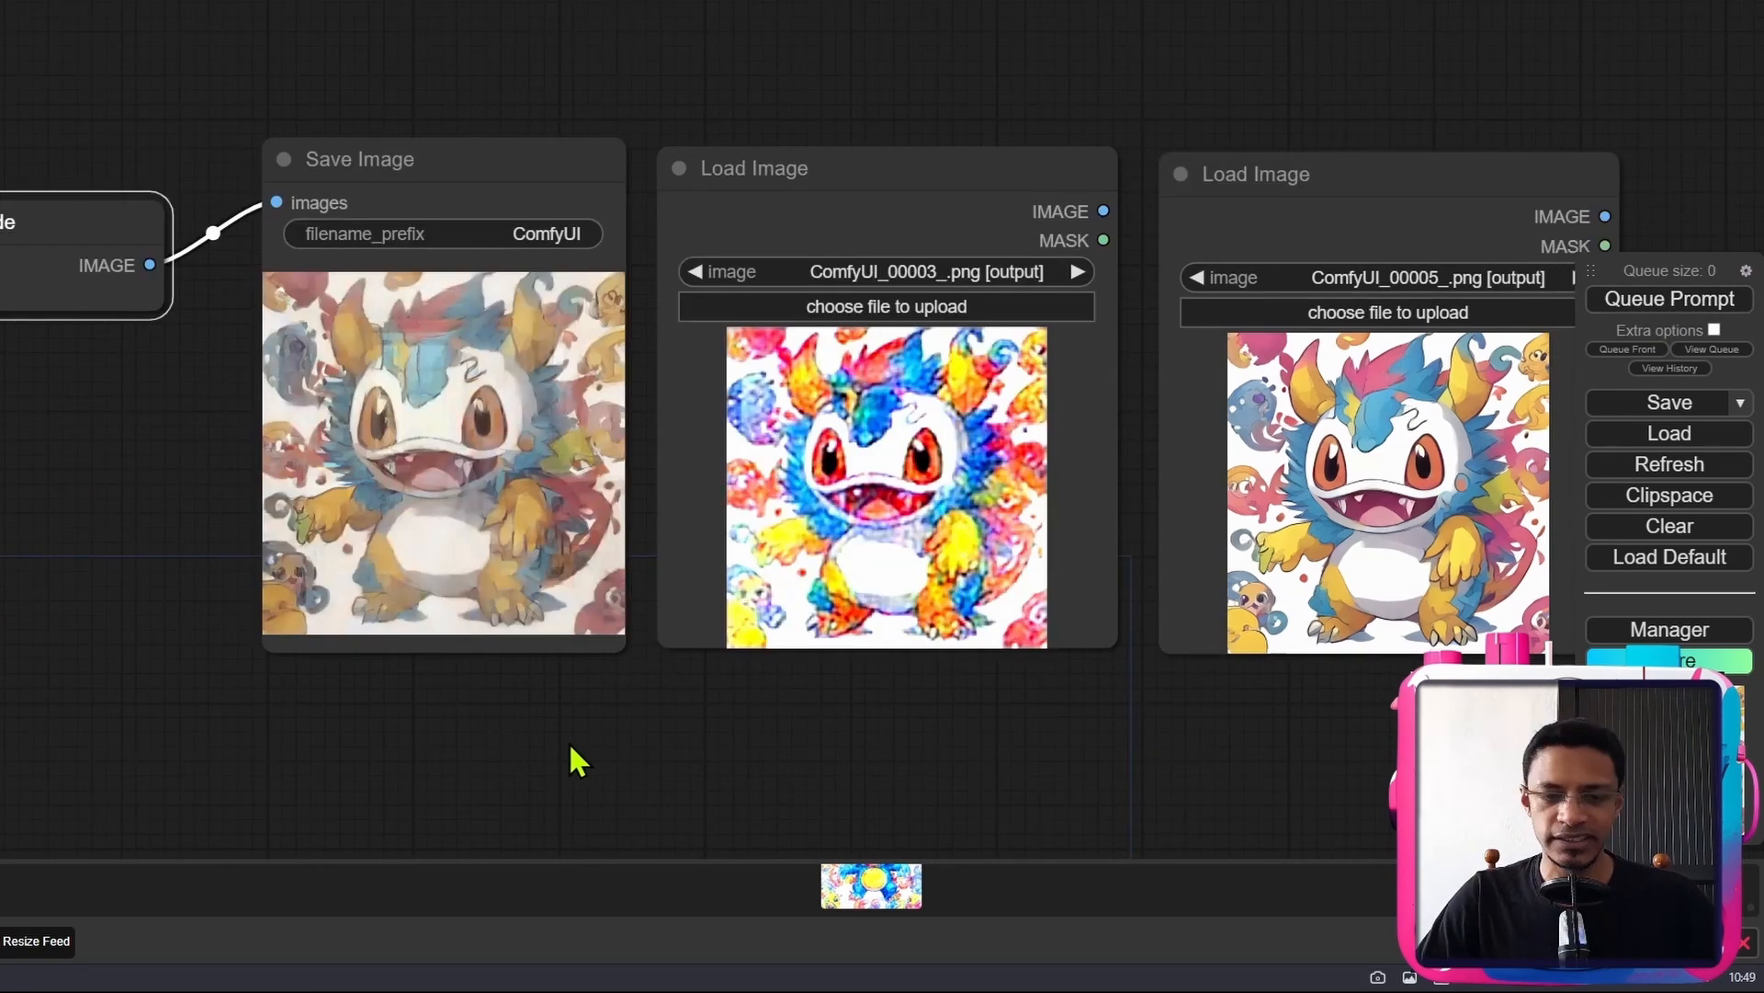
- Compare the new Save Image result with both Load Image references, and review the nodes from SamplerCustom back to Load Checkpoint
scroll(588, 730, "up", 5)
scroll(439, 634, "up", 1)
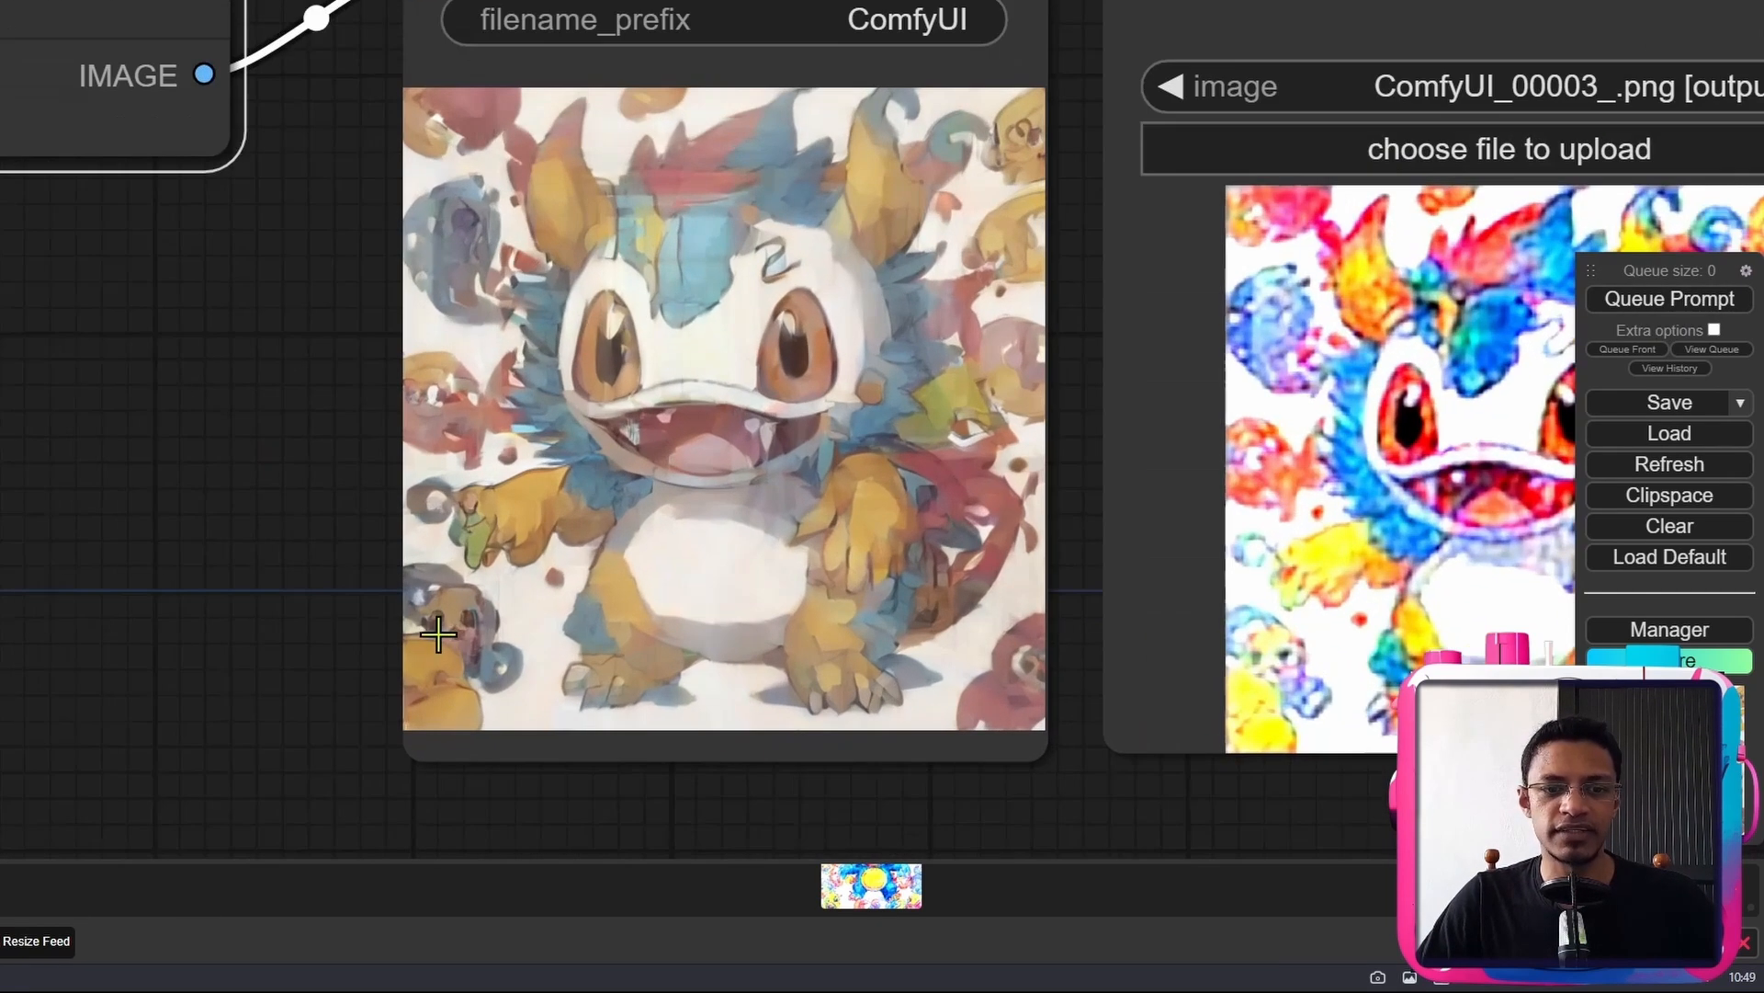
scroll(1186, 736, "down", 5)
left_click_drag(1272, 784, 602, 741)
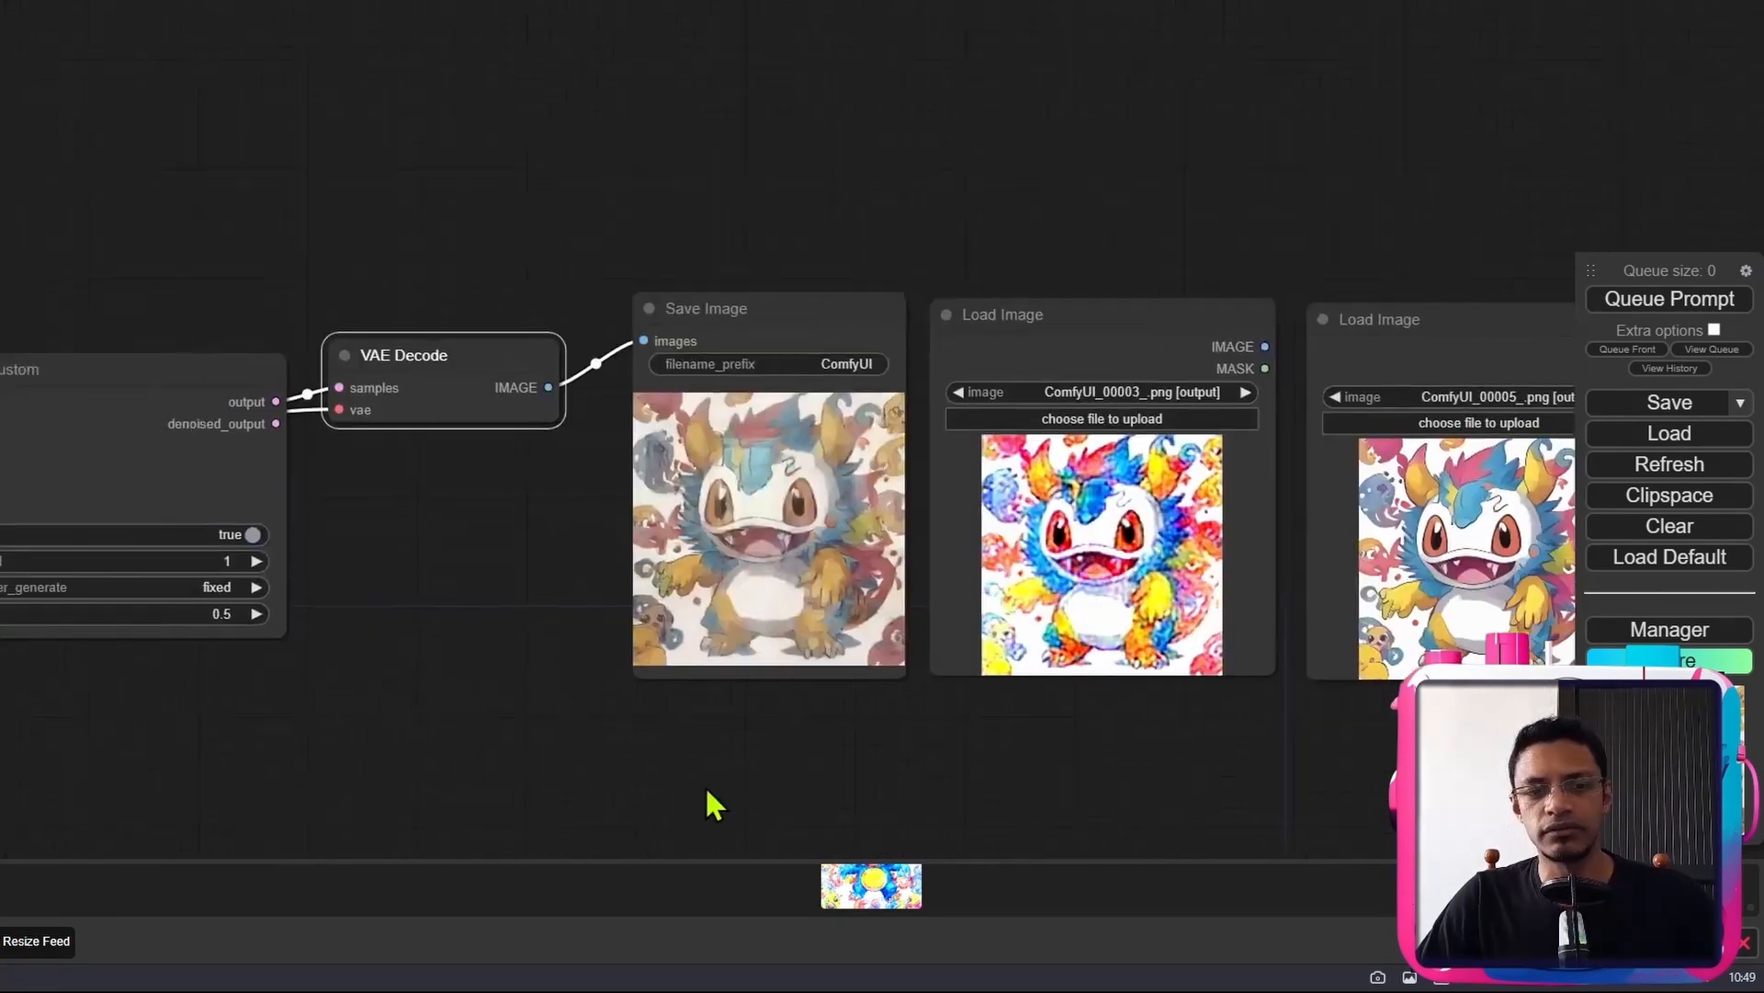
left_click_drag(705, 789, 547, 783)
left_click_drag(414, 800, 756, 802)
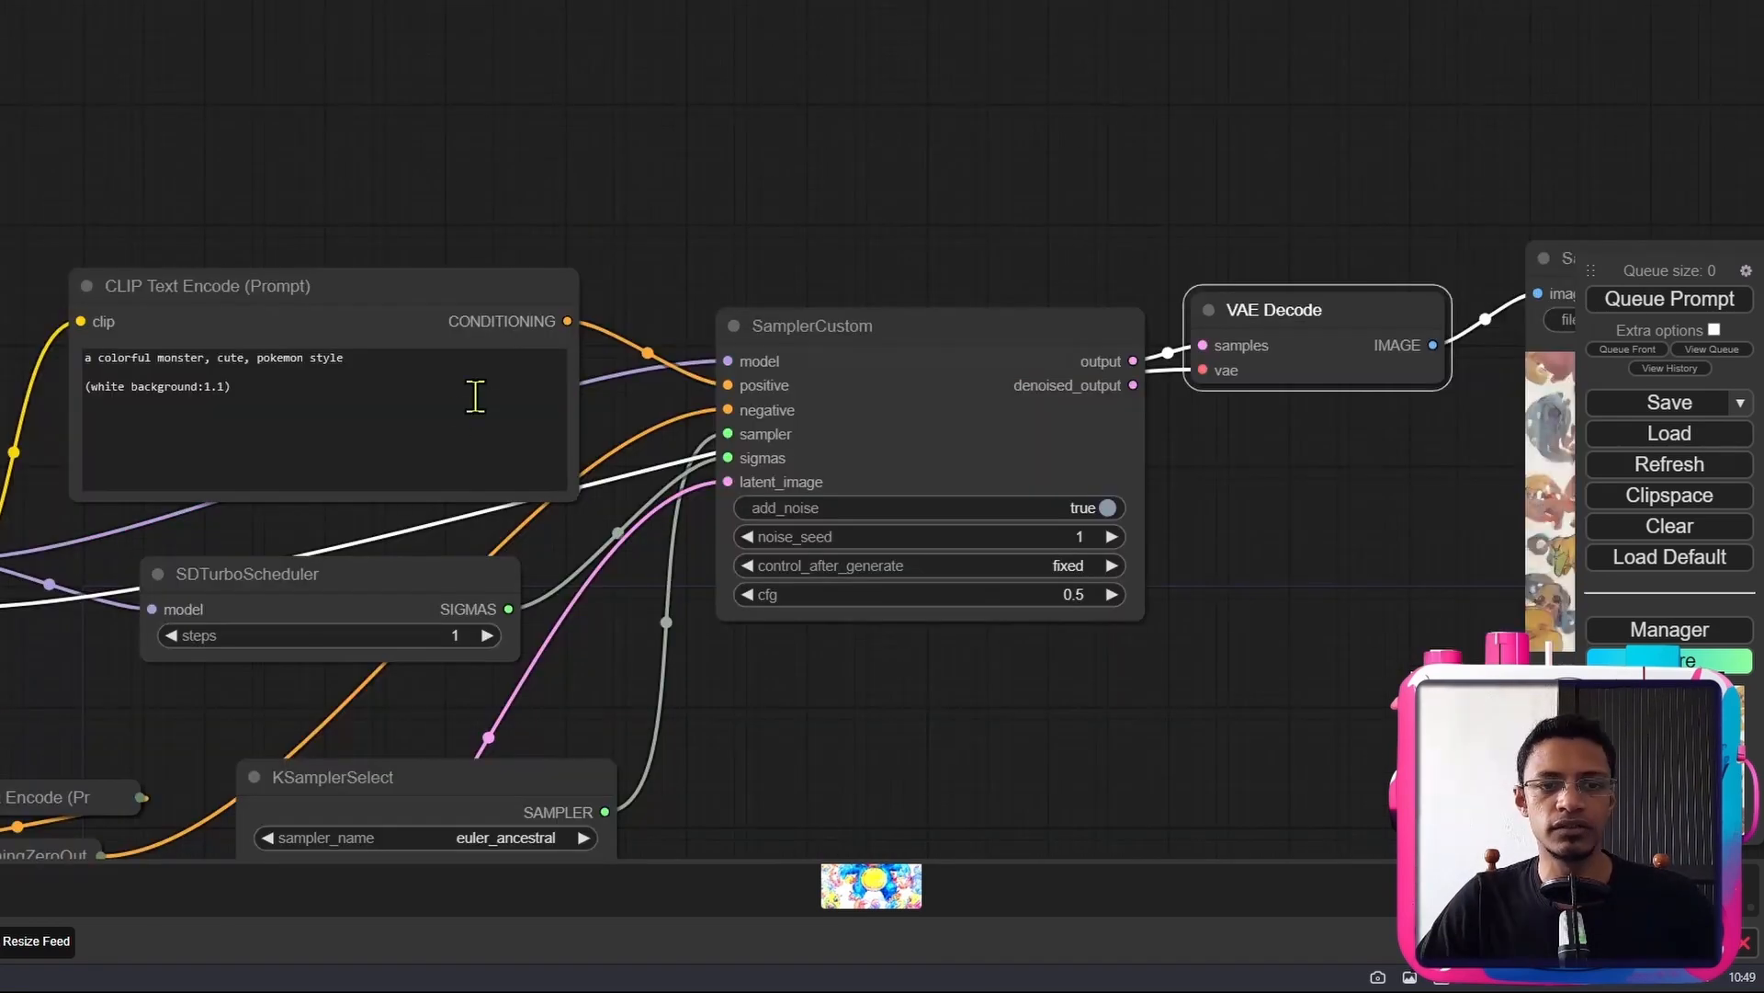
left_click_drag(17, 540, 1114, 505)
left_click_drag(896, 710, 668, 638)
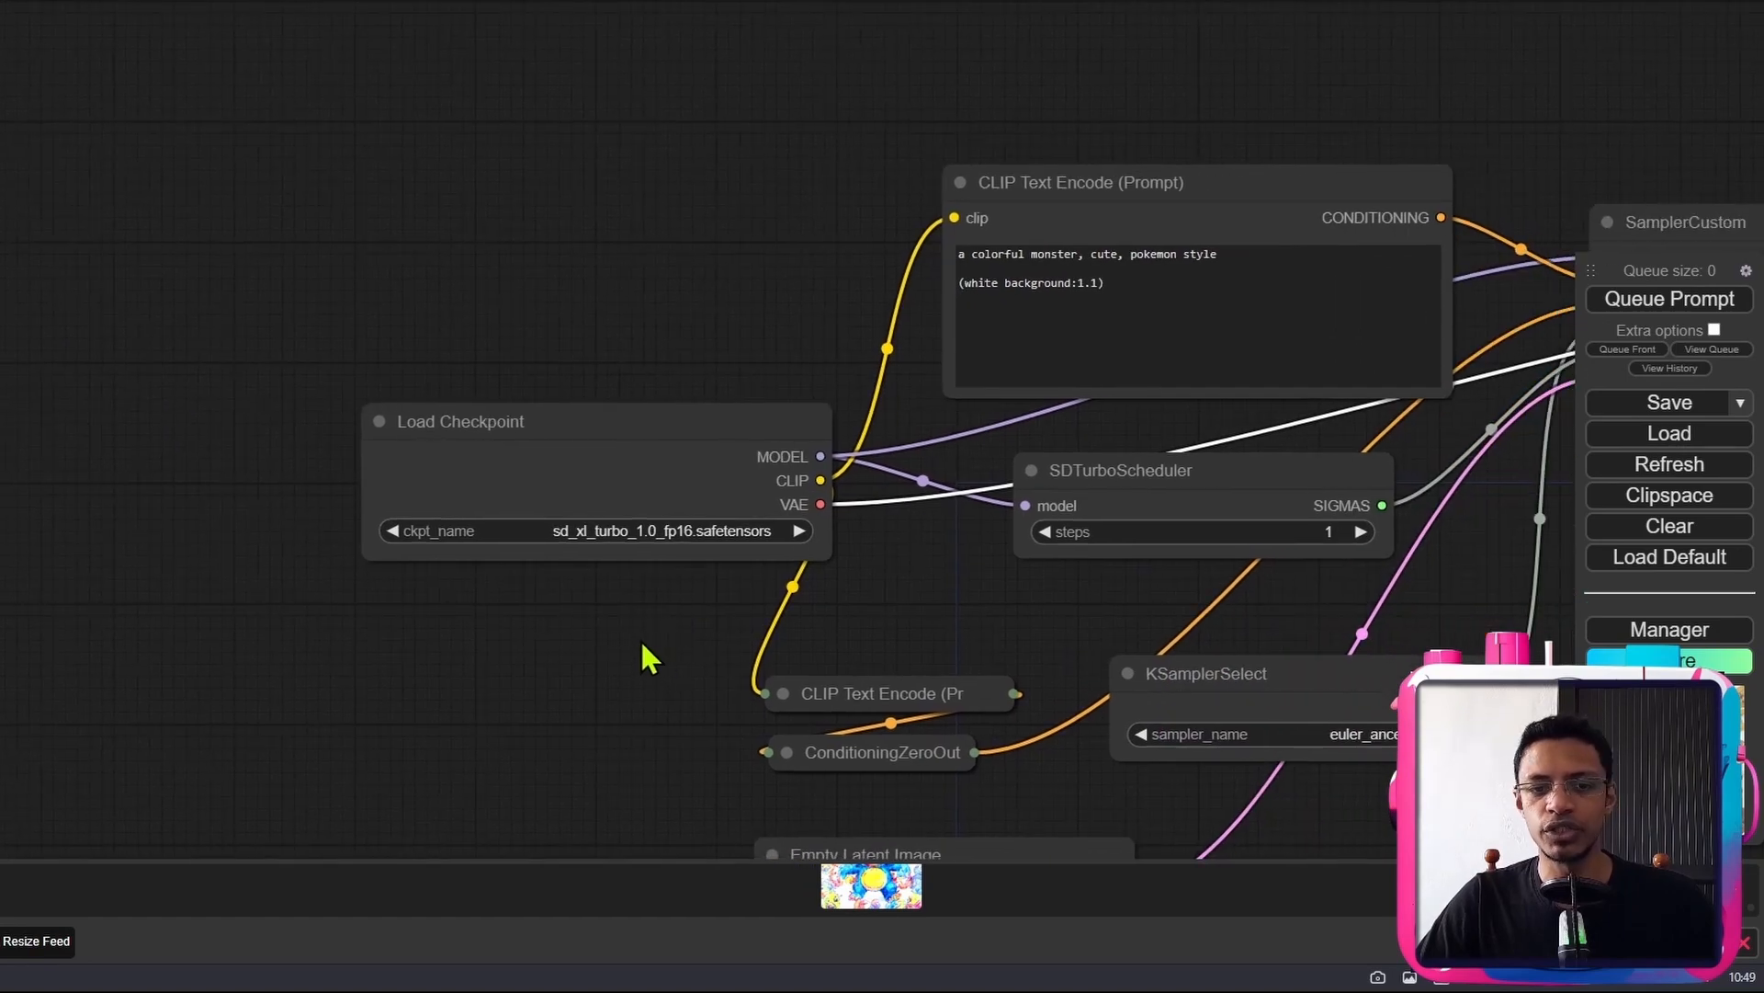
left_click_drag(956, 415, 497, 425)
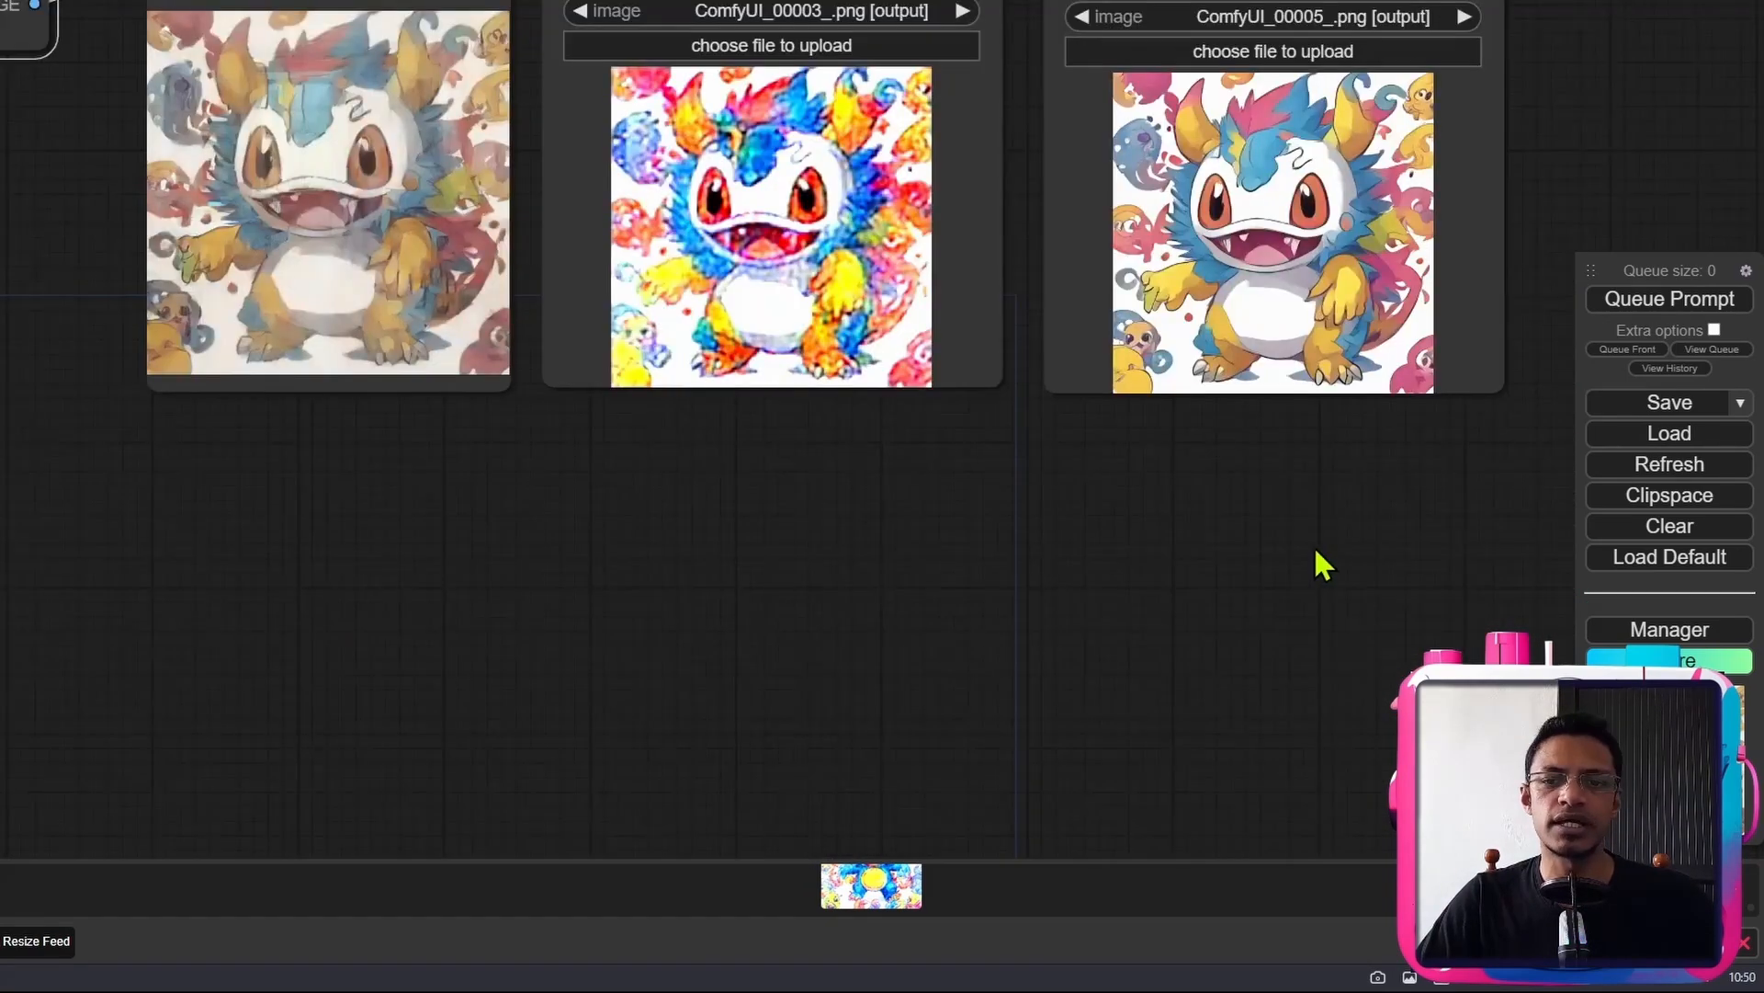
- Examine the ComfyUI_00003_.png and ComfyUI_00005_.png references side by side and revisit the SDXL-Turbo page on Hugging Face
left_click_drag(1320, 564, 1072, 630)
scroll(1071, 630, "up", 2)
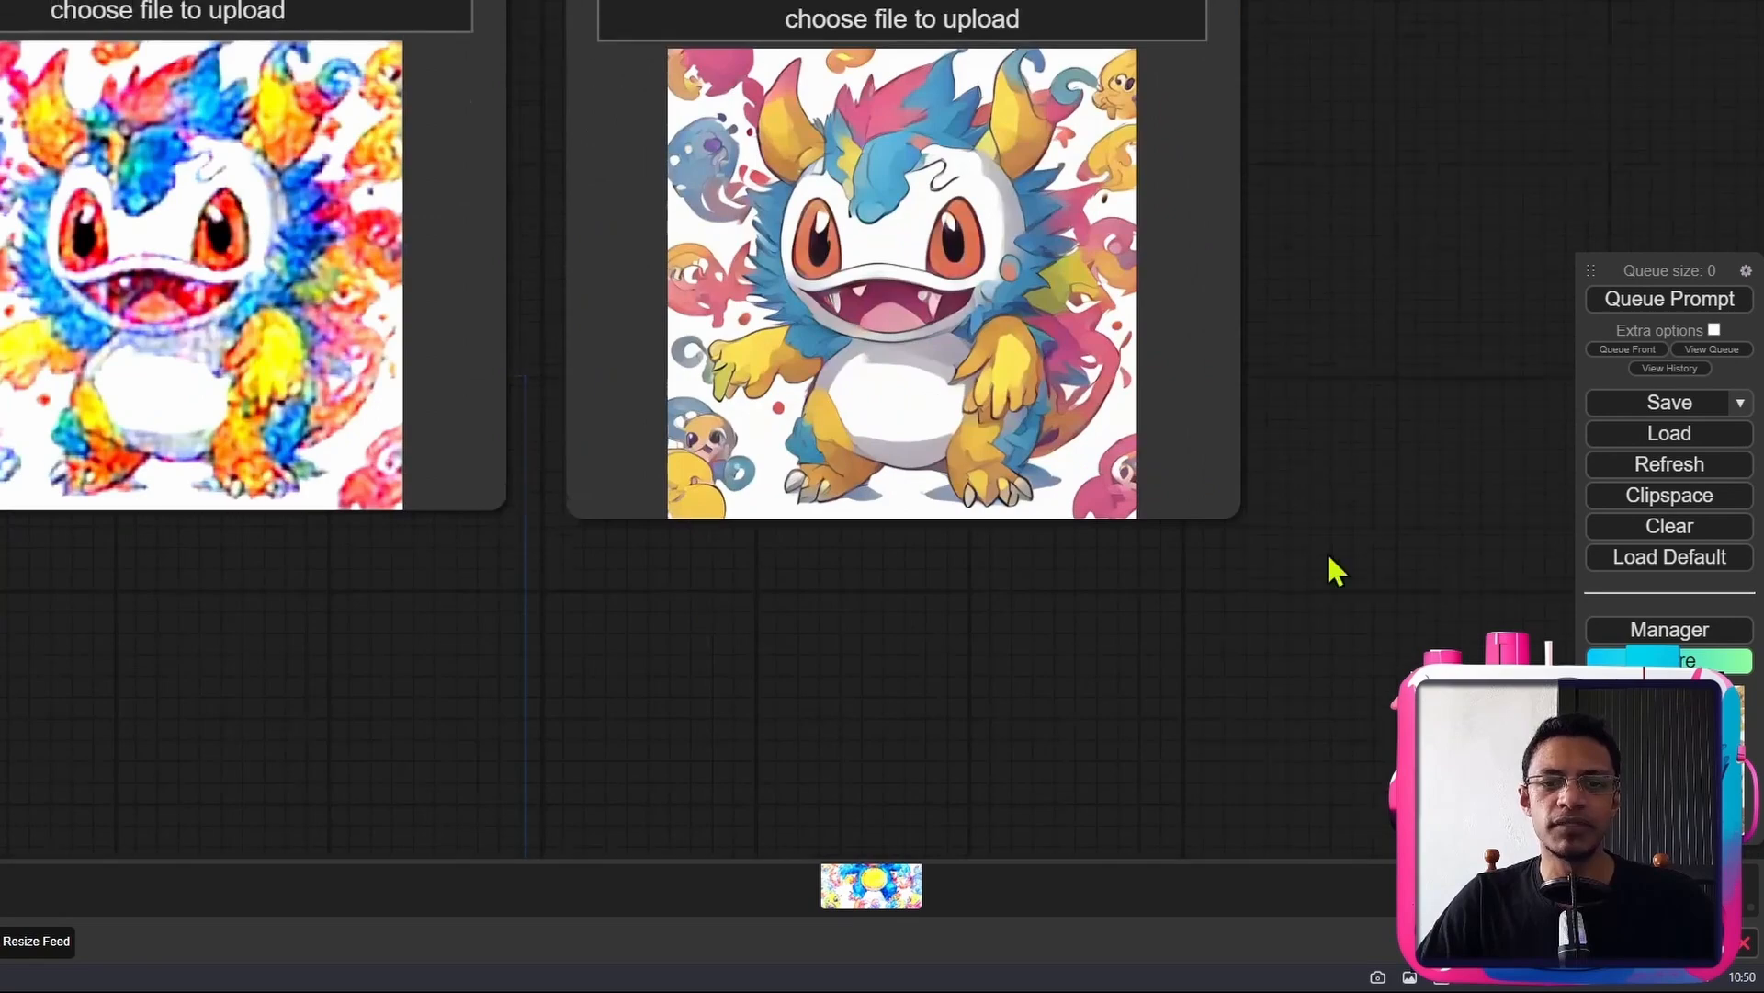
left_click_drag(1339, 492, 1314, 643)
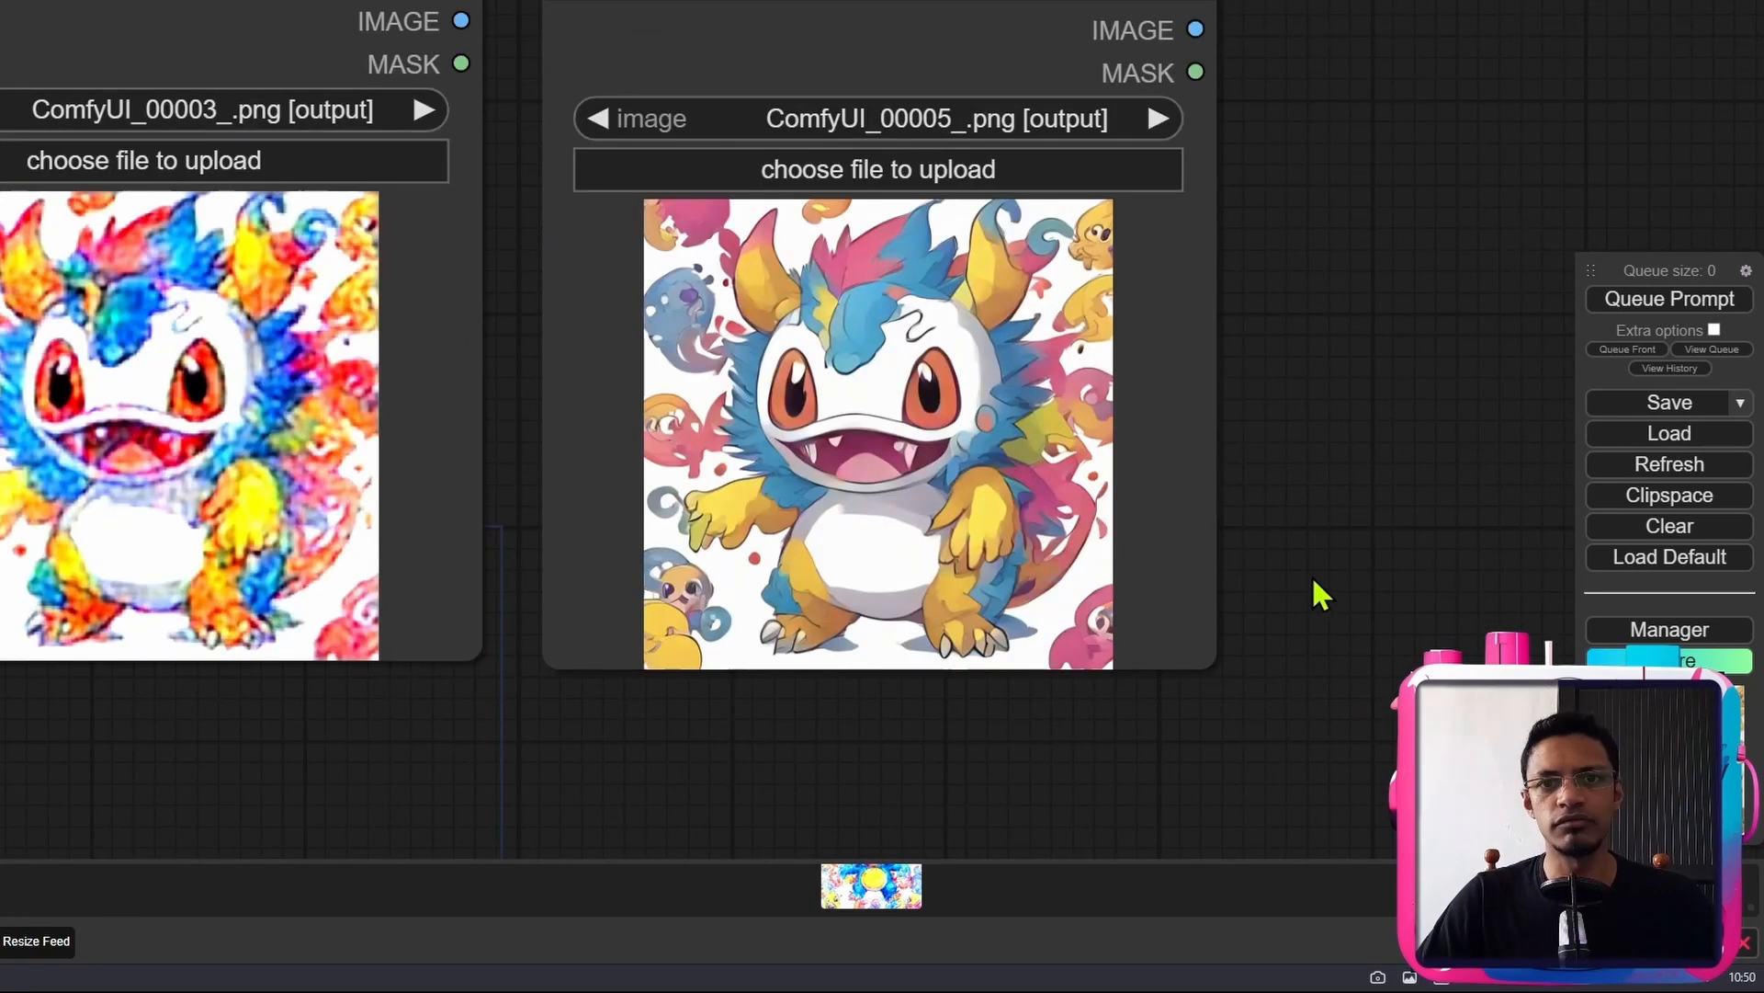
scroll(1321, 637, "down", 3)
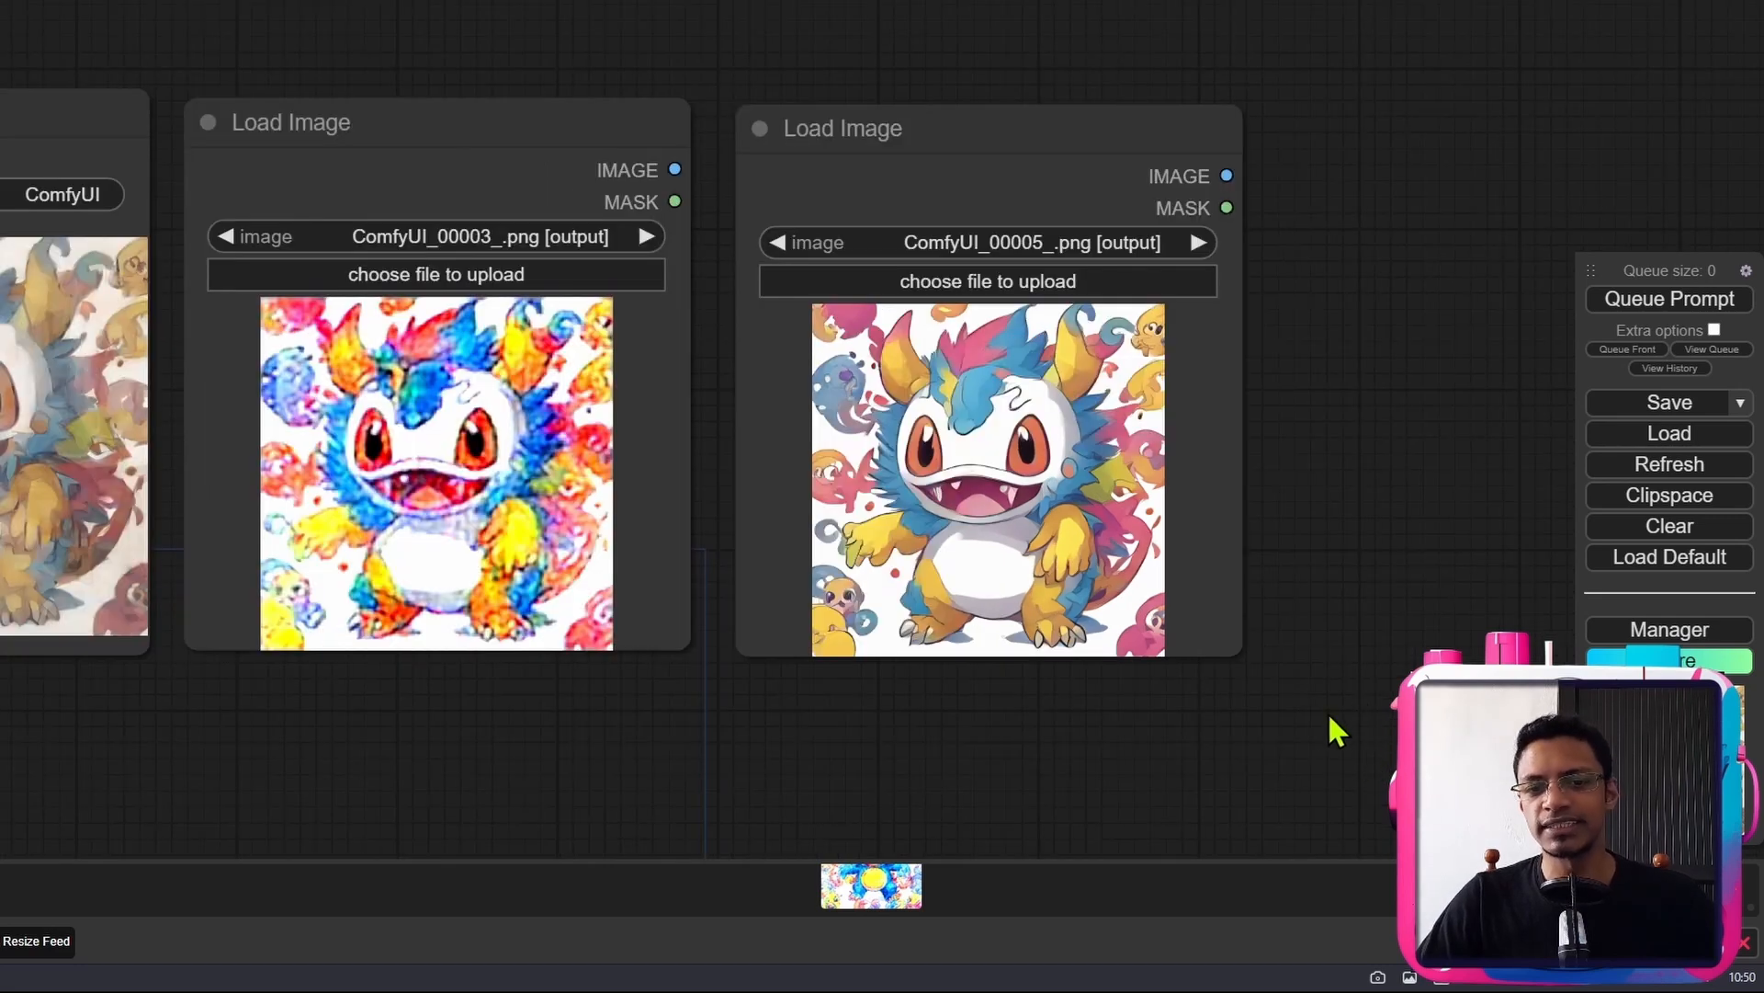
scroll(1329, 703, "down", 3)
scroll(1358, 708, "down", 1)
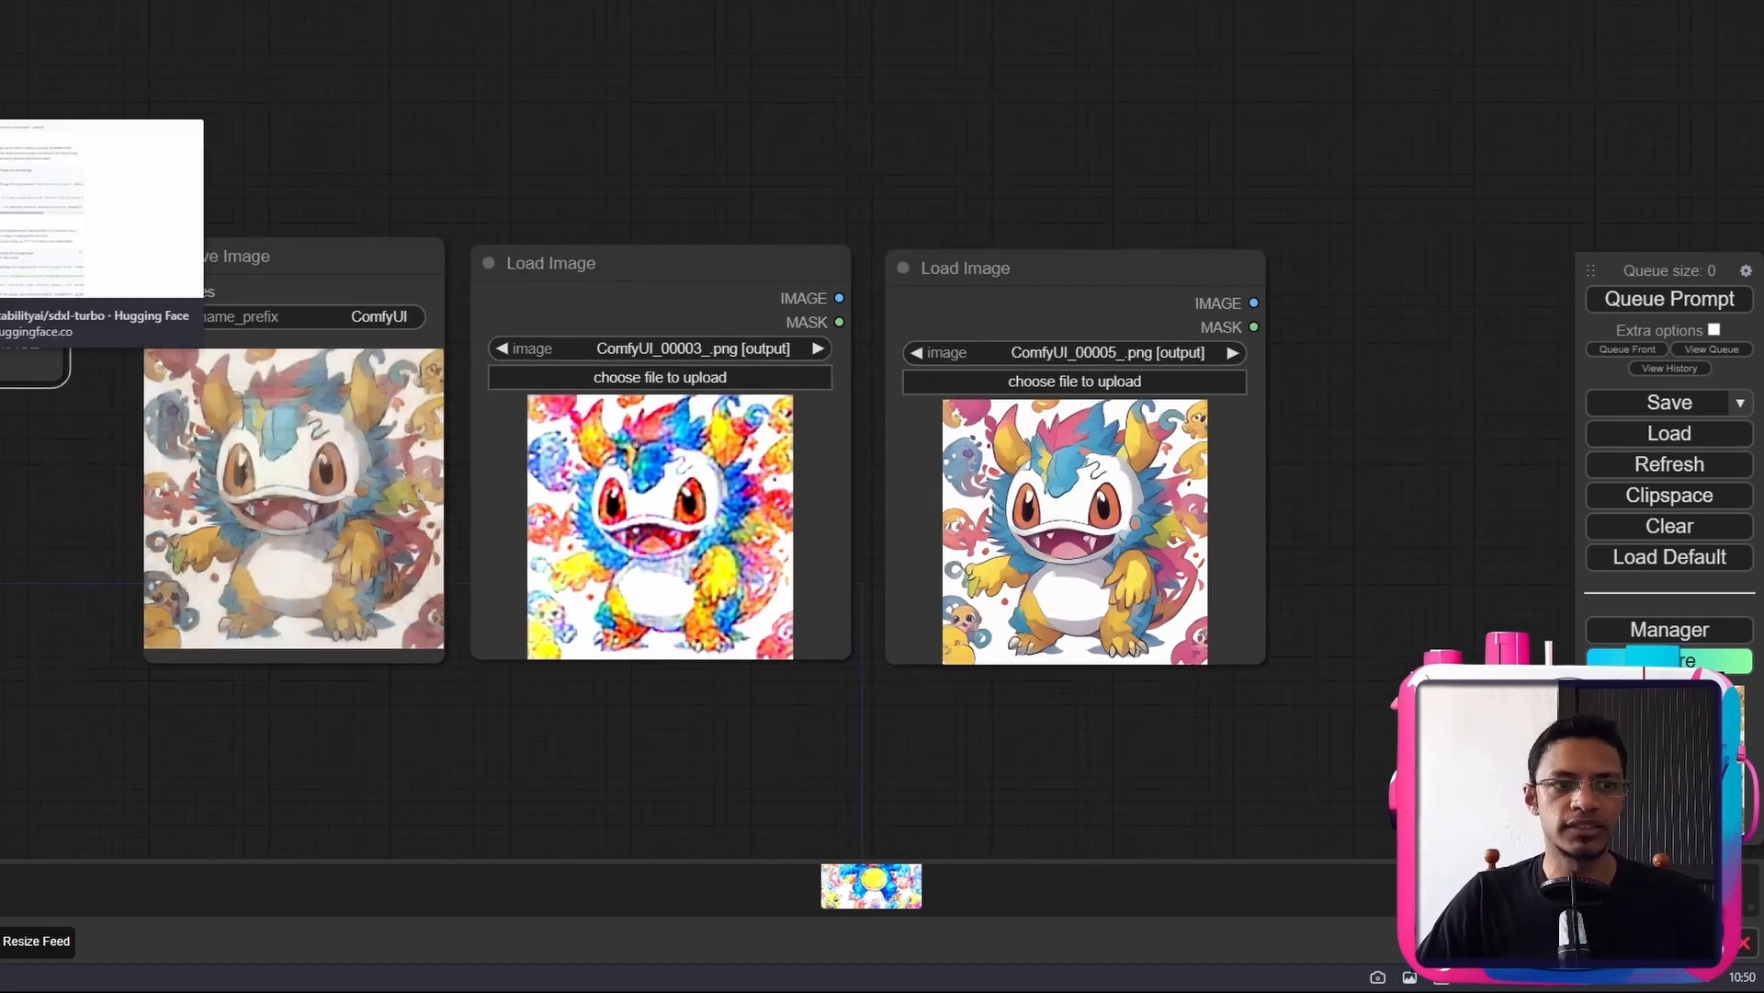
left_click(2, 230)
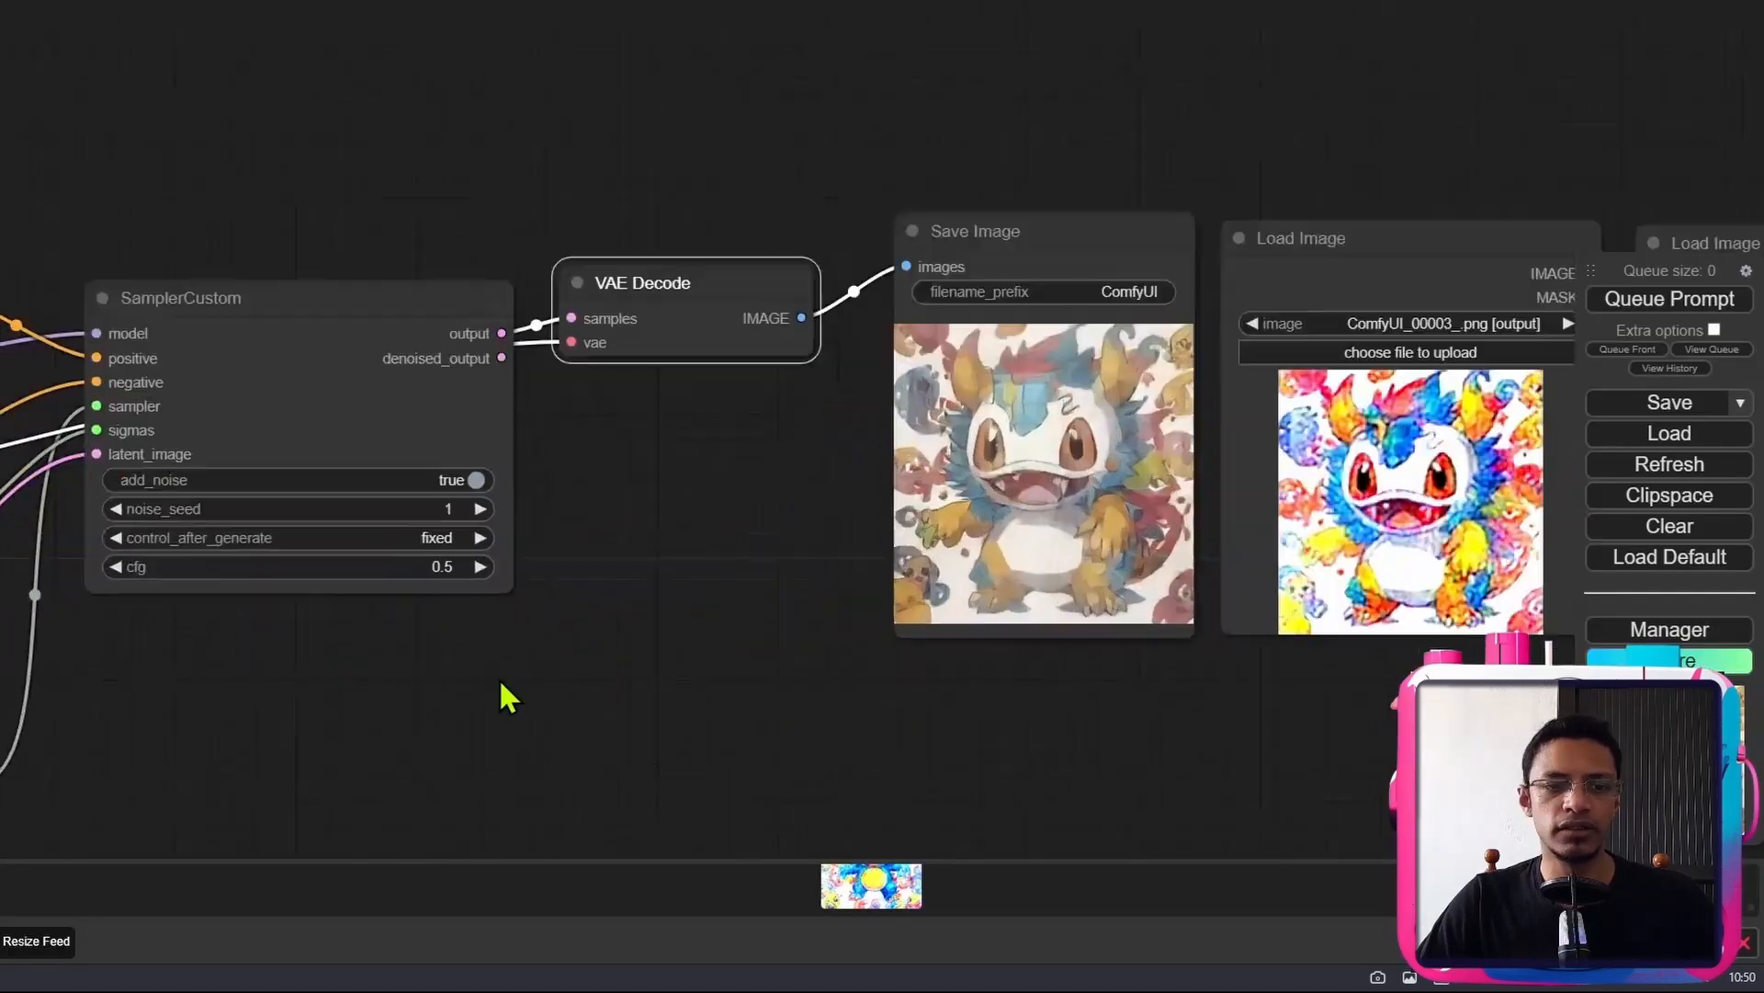
- Set SamplerCustom's noise seed to 2 and generate an image at cfg 0.5
scroll(500, 693, "up", 2)
left_click(1670, 298)
left_click_drag(1231, 741, 882, 741)
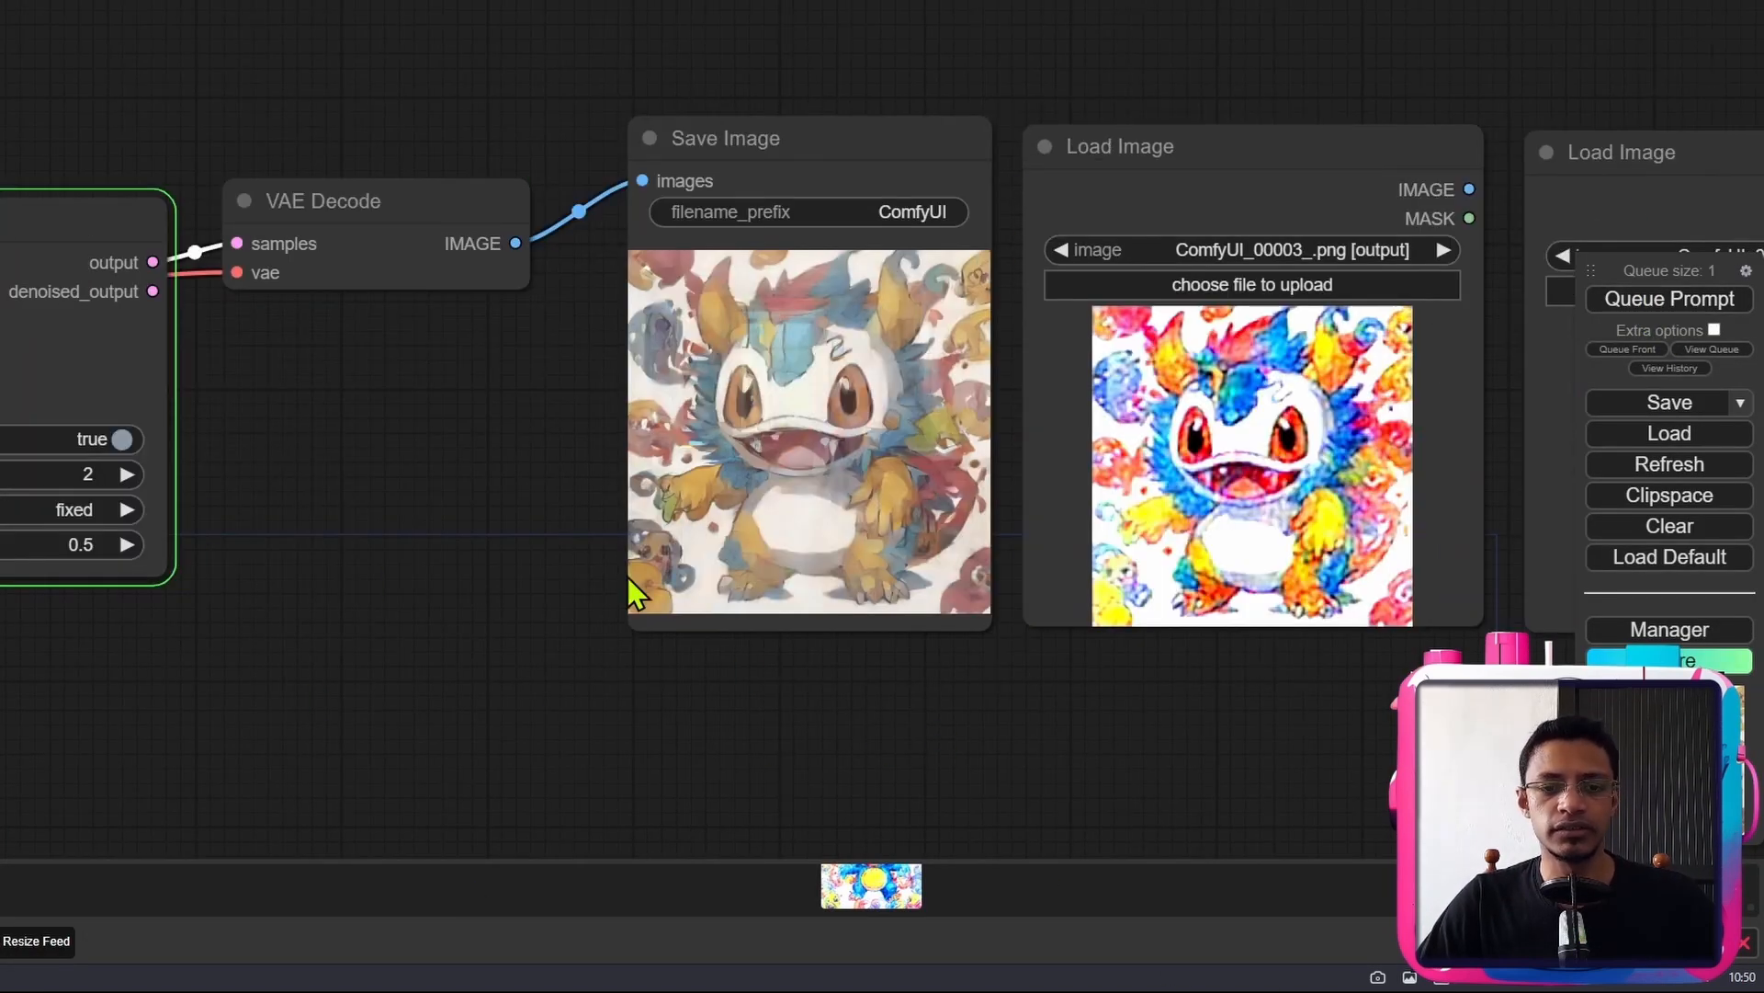
left_click_drag(256, 634, 497, 641)
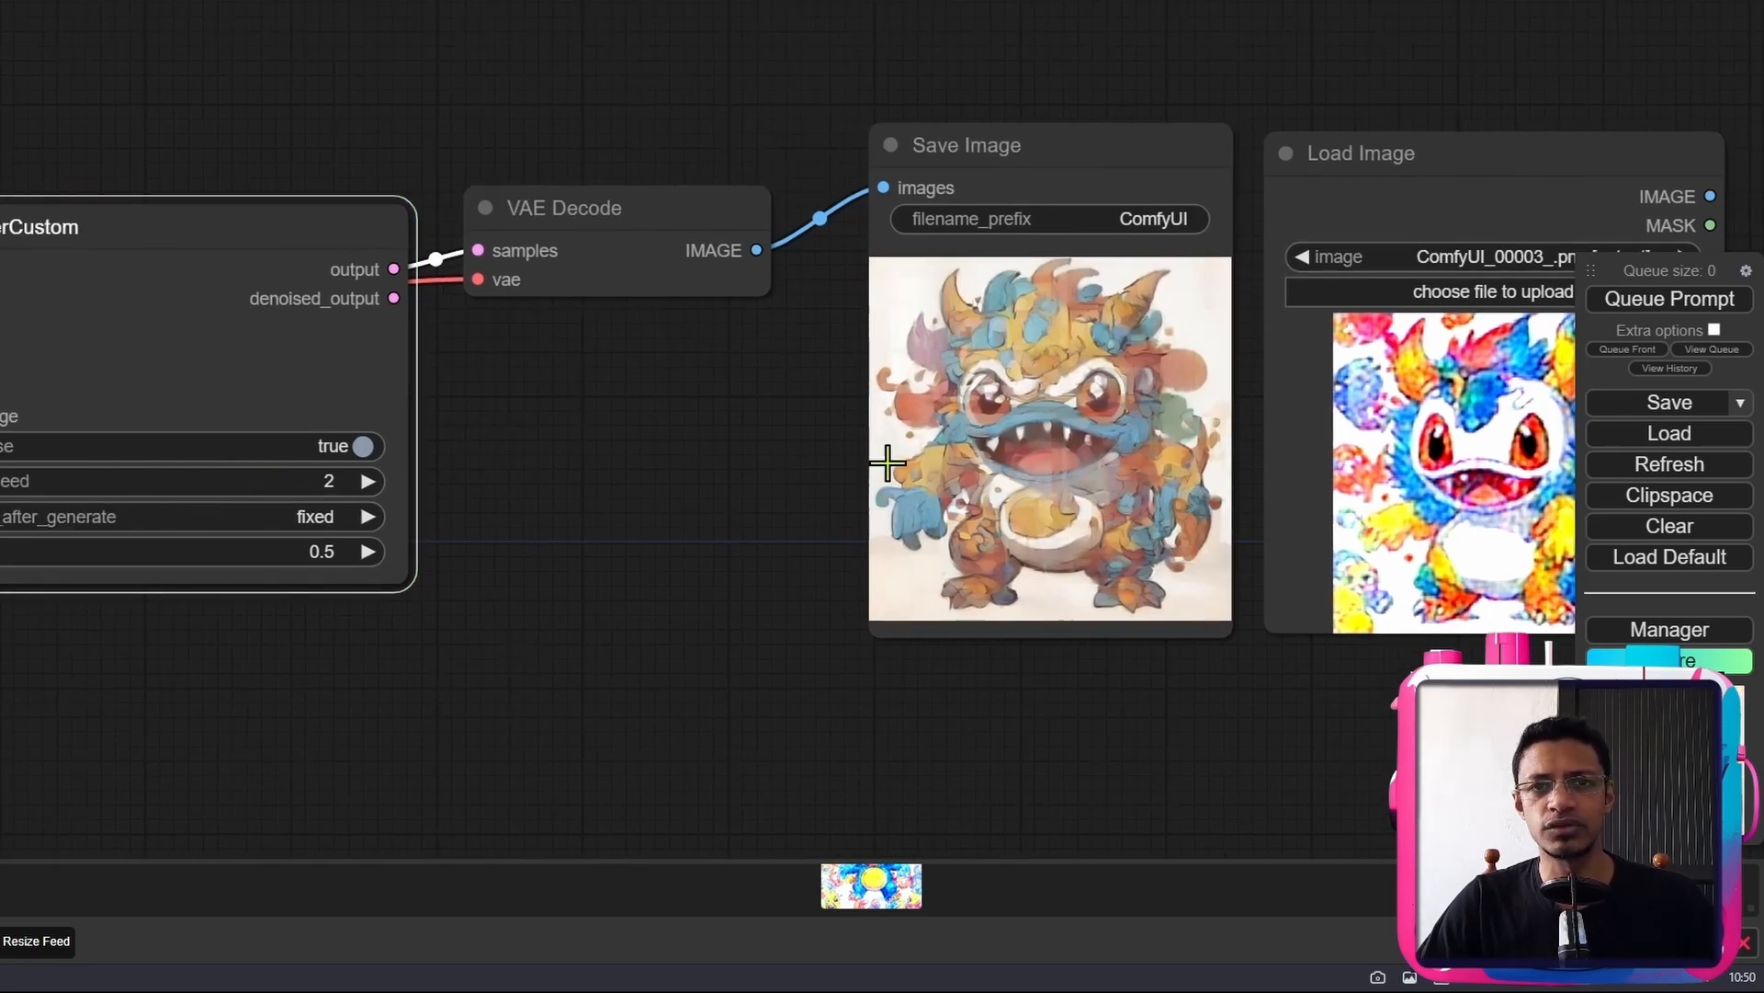
- Set SamplerCustom's cfg to 1.0 and generate the image again with noise seed 2
left_click_drag(200, 750, 493, 748)
left_click(606, 550)
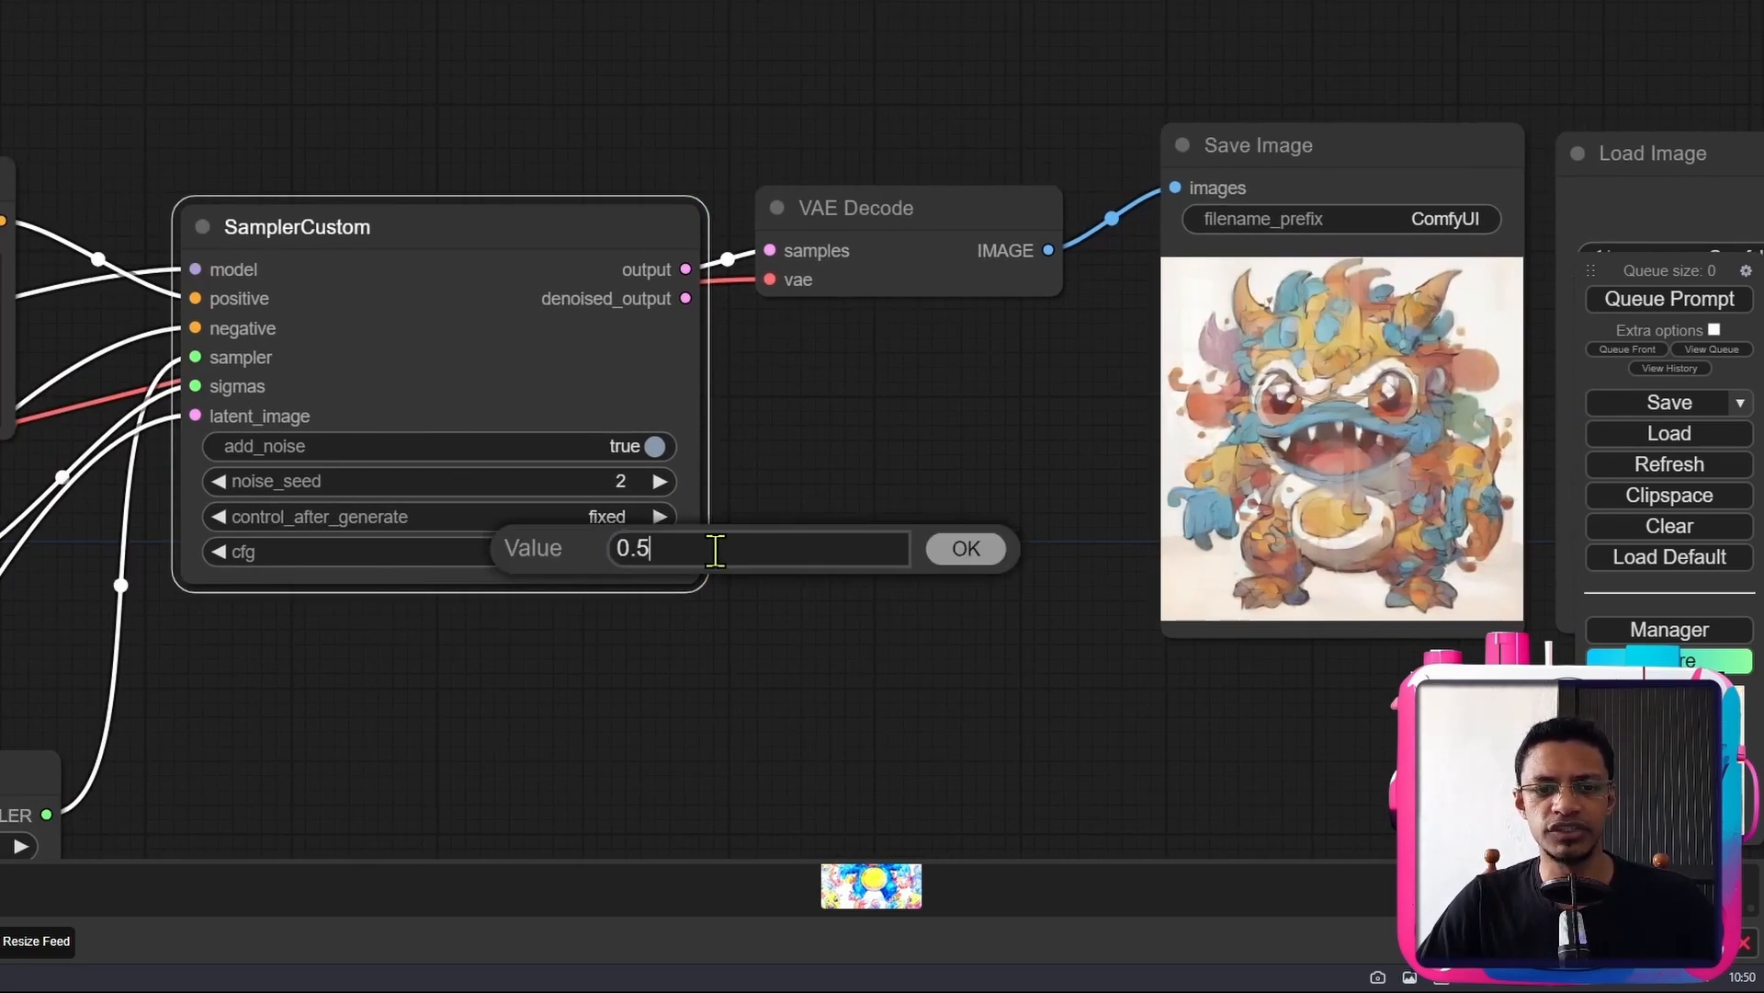
type("1")
key("Return")
key("ctrl+Return")
- View the saved images full size in the image viewer and advance to the next one for comparison
left_click_drag(1534, 708, 785, 709)
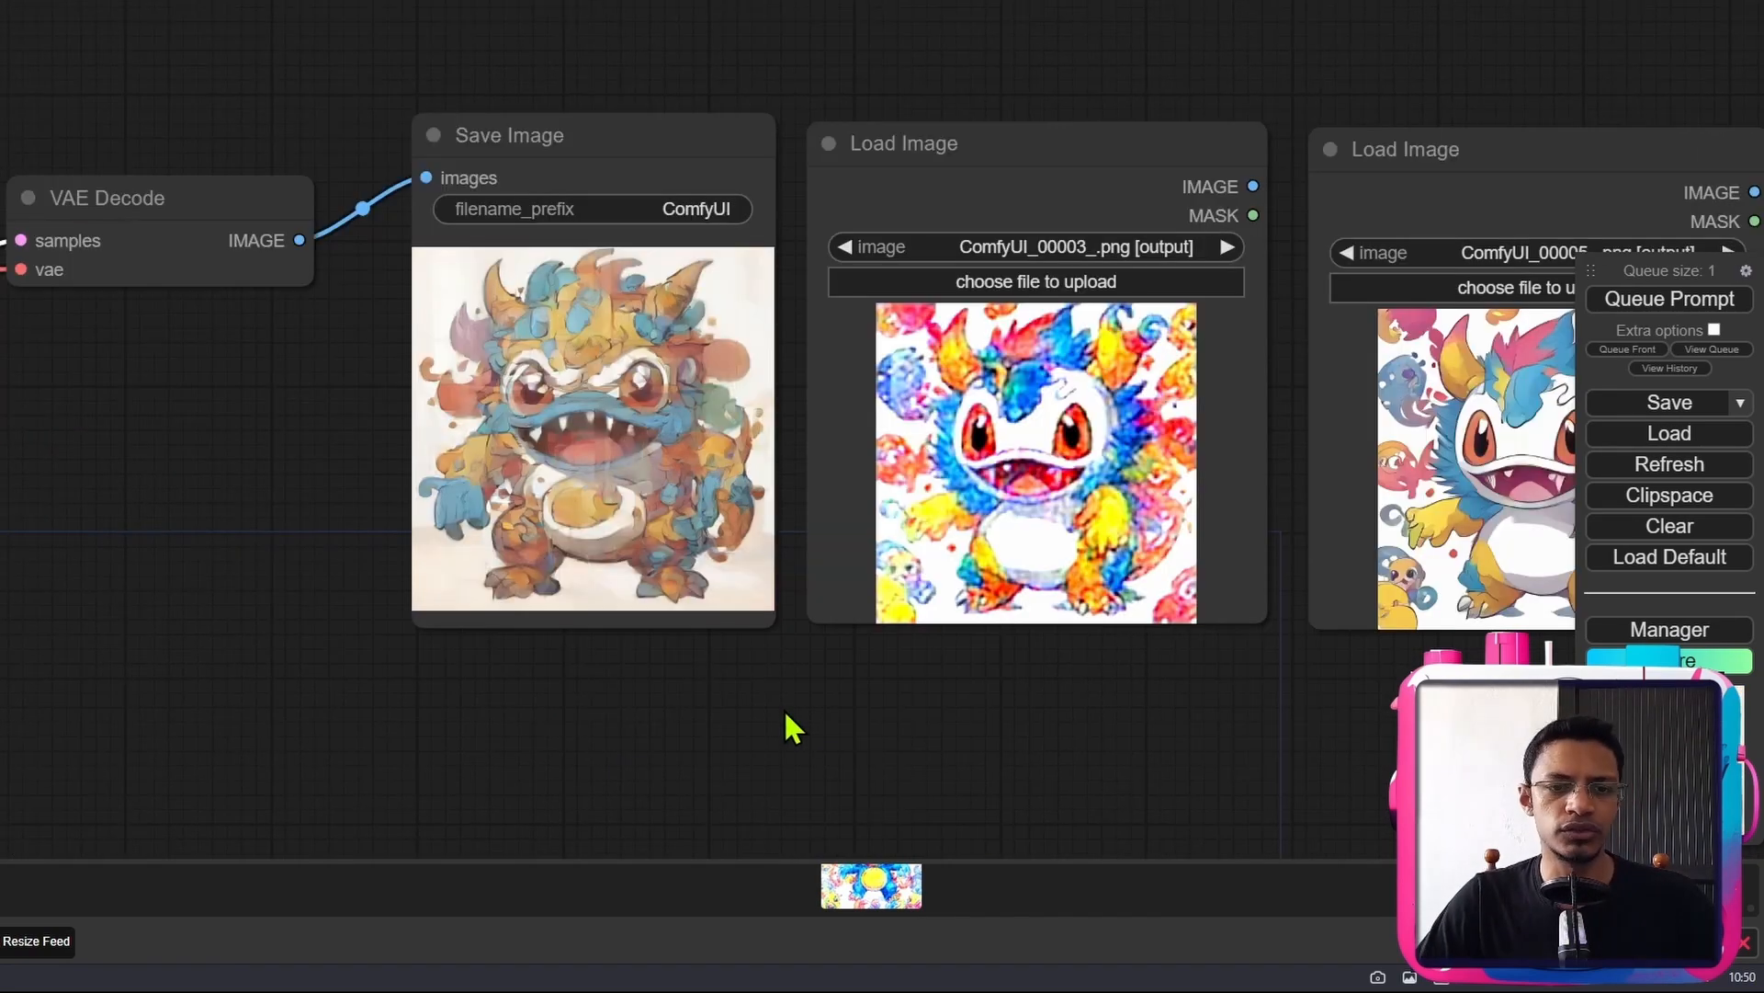
left_click(1004, 871)
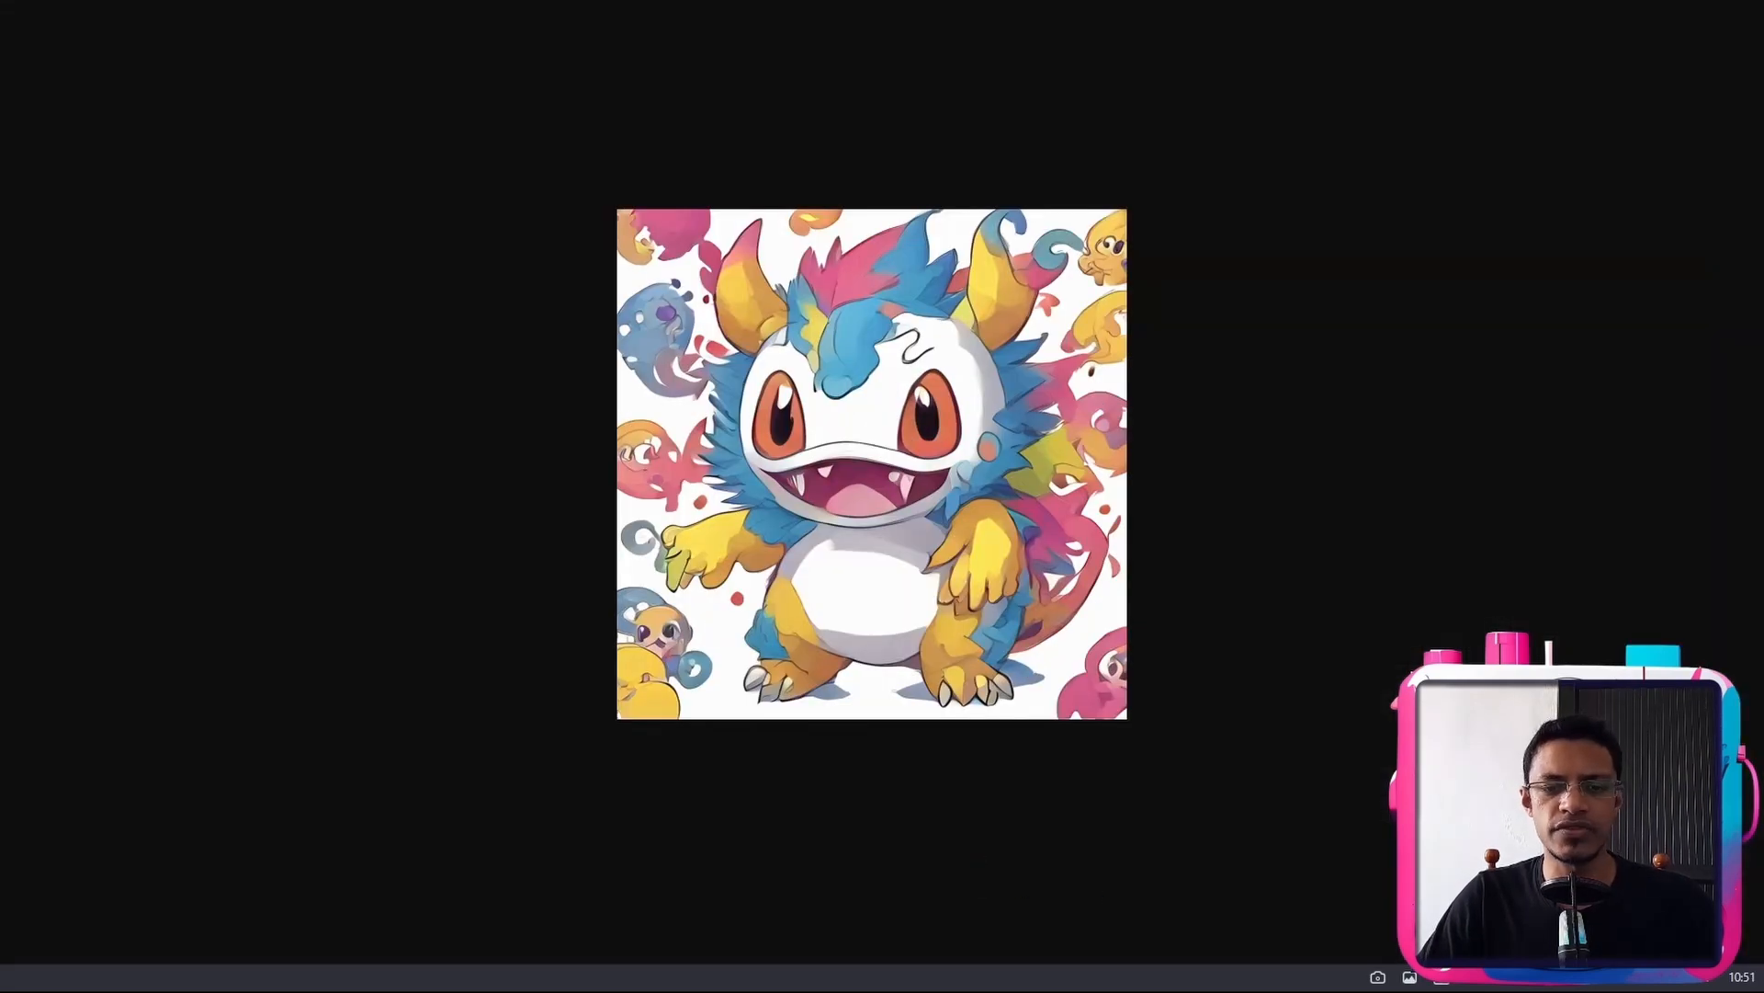
key("Right")
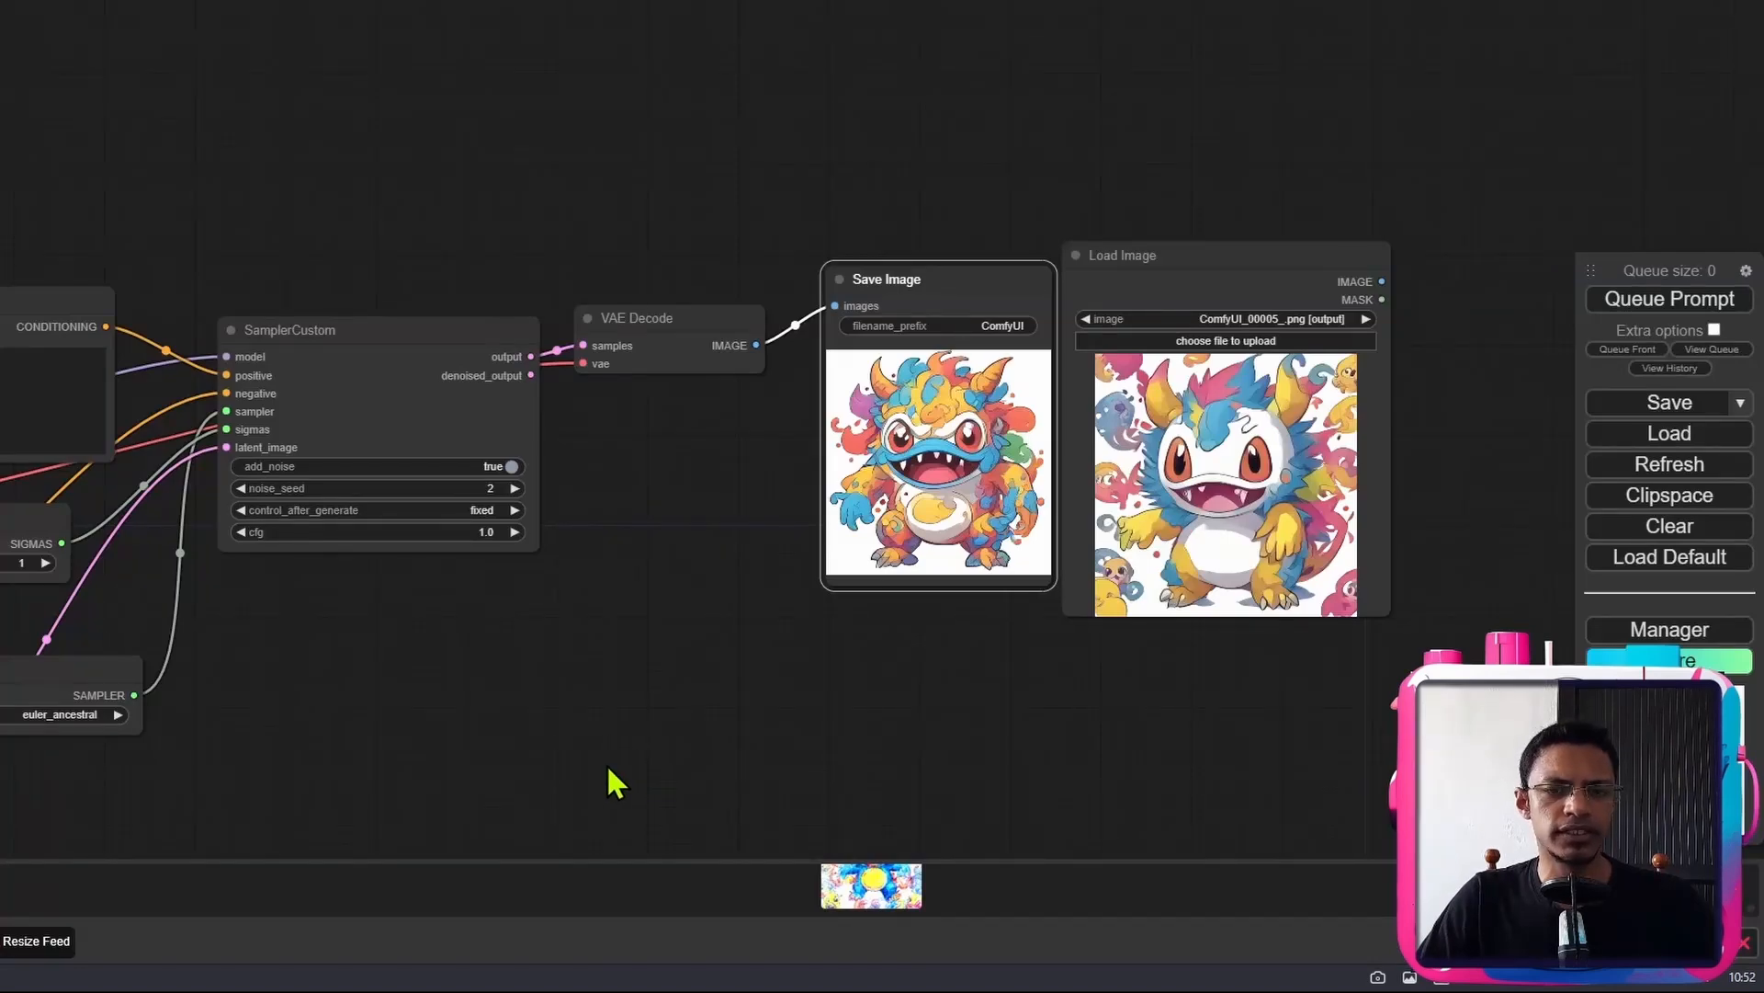
- Examine the image-to-image workflow's nodes from Load Checkpoint and Load Image through VAE Encode and KSampler to Save Image
left_click_drag(481, 712, 1044, 591)
scroll(836, 717, "down", 2)
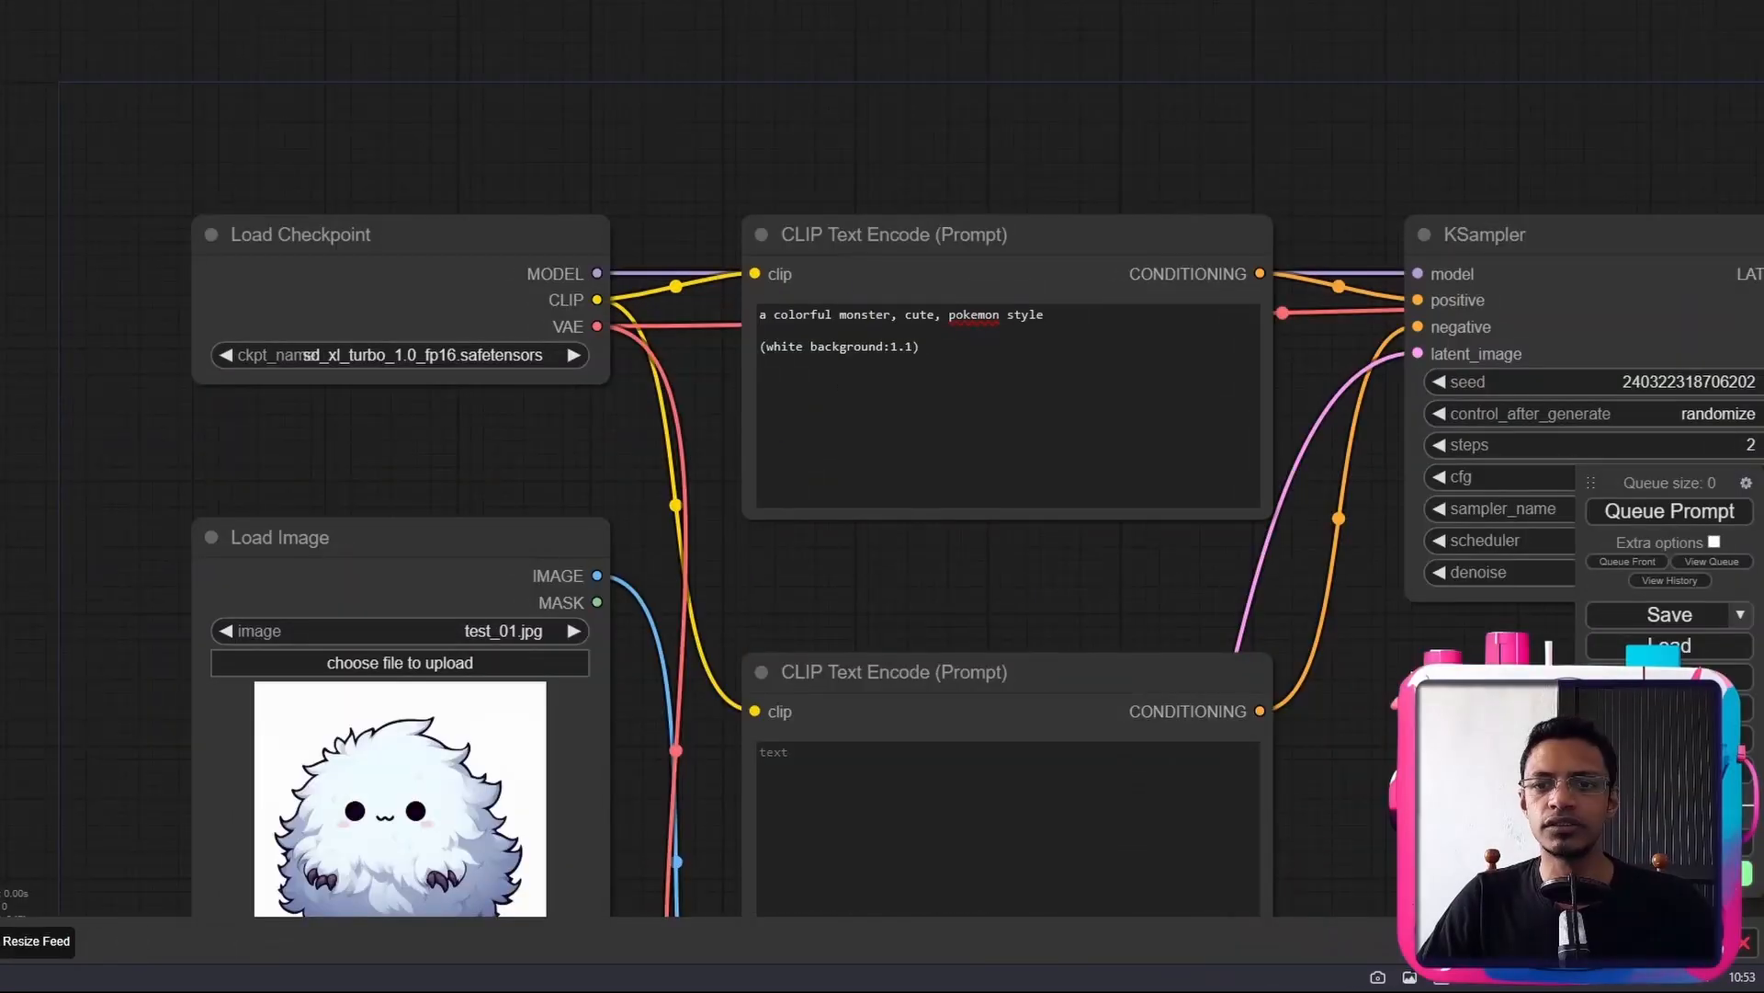
scroll(1383, 643, "down", 3)
left_click_drag(1383, 643, 1054, 478)
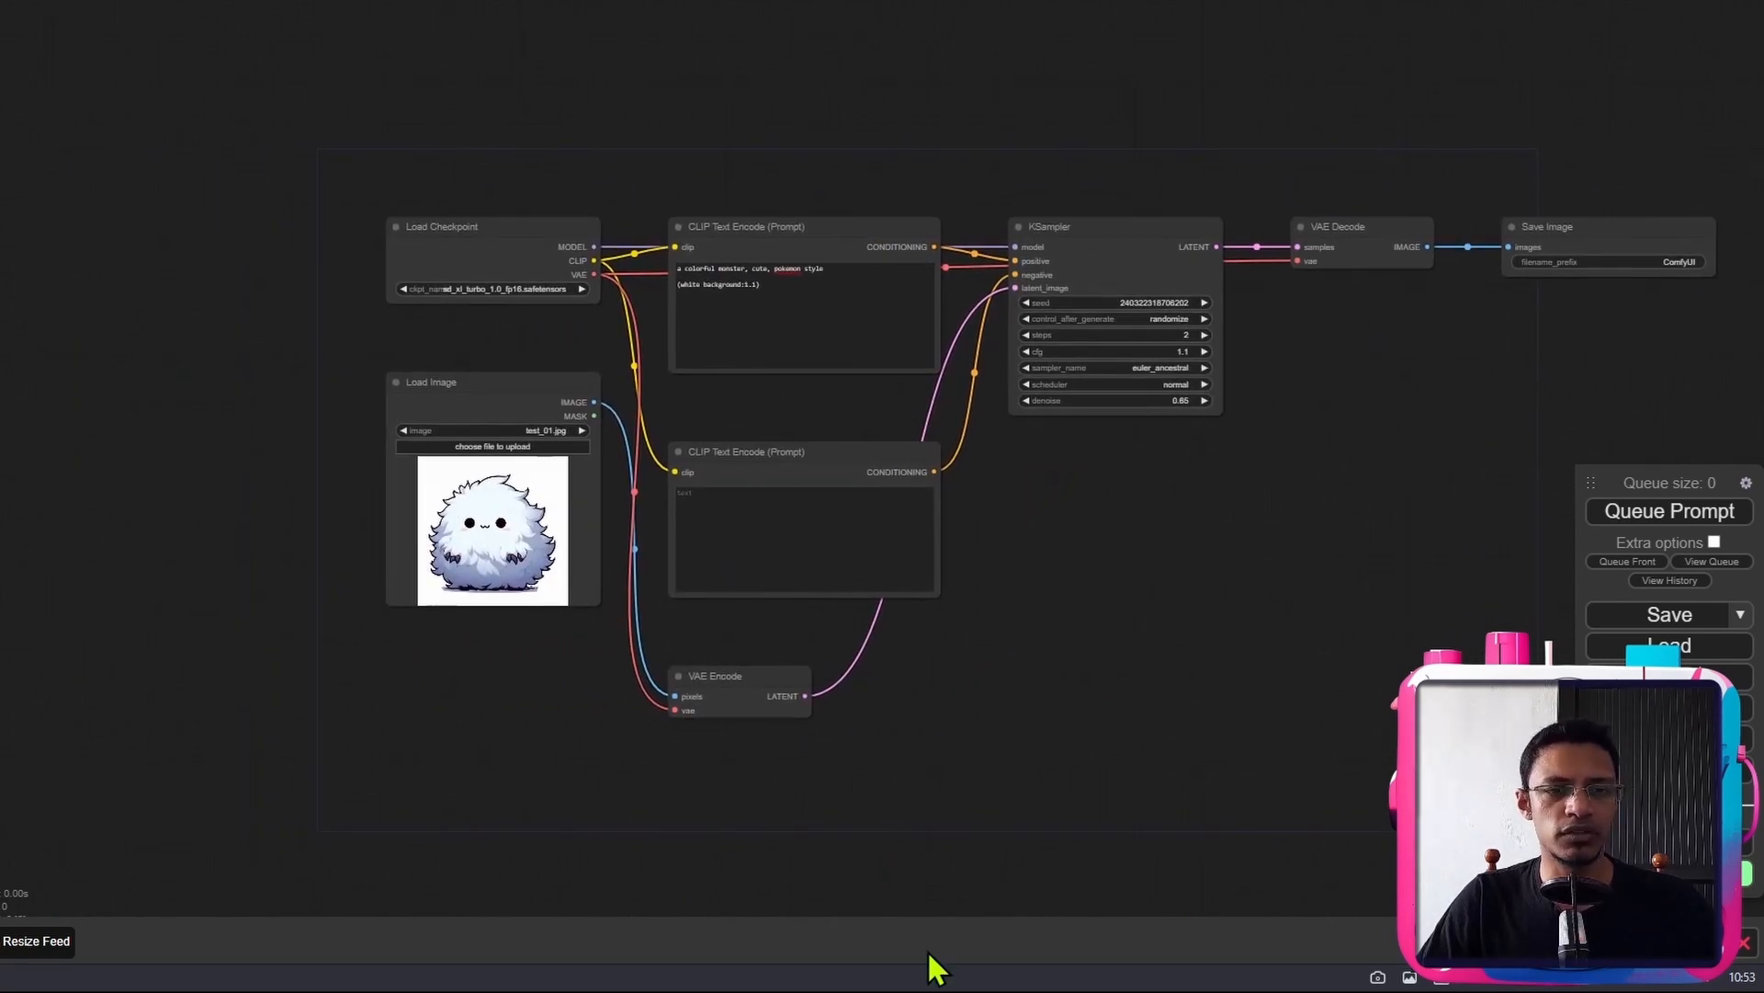
- Examine the KSampler settings, the Load Image node and the positive prompt in the image-to-image workflow
left_click_drag(1211, 578, 969, 571)
scroll(979, 560, "up", 2)
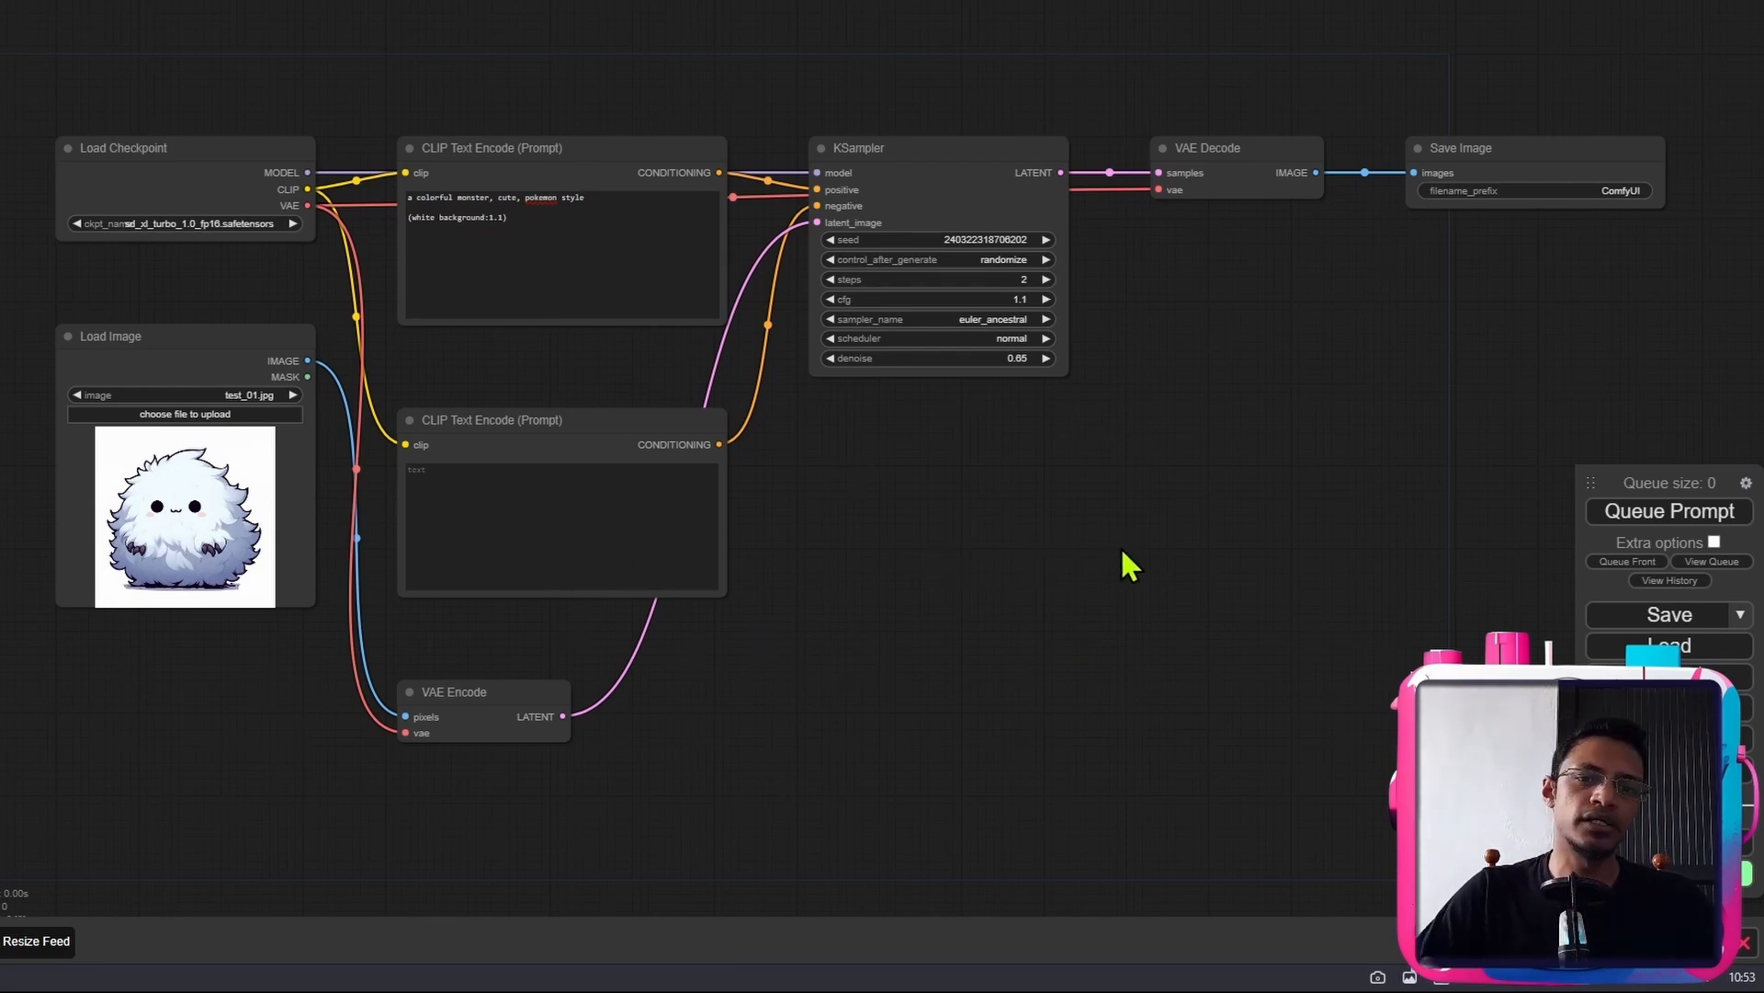
scroll(1104, 313, "up", 6)
scroll(1101, 305, "up", 2)
left_click_drag(1101, 305, 1140, 570)
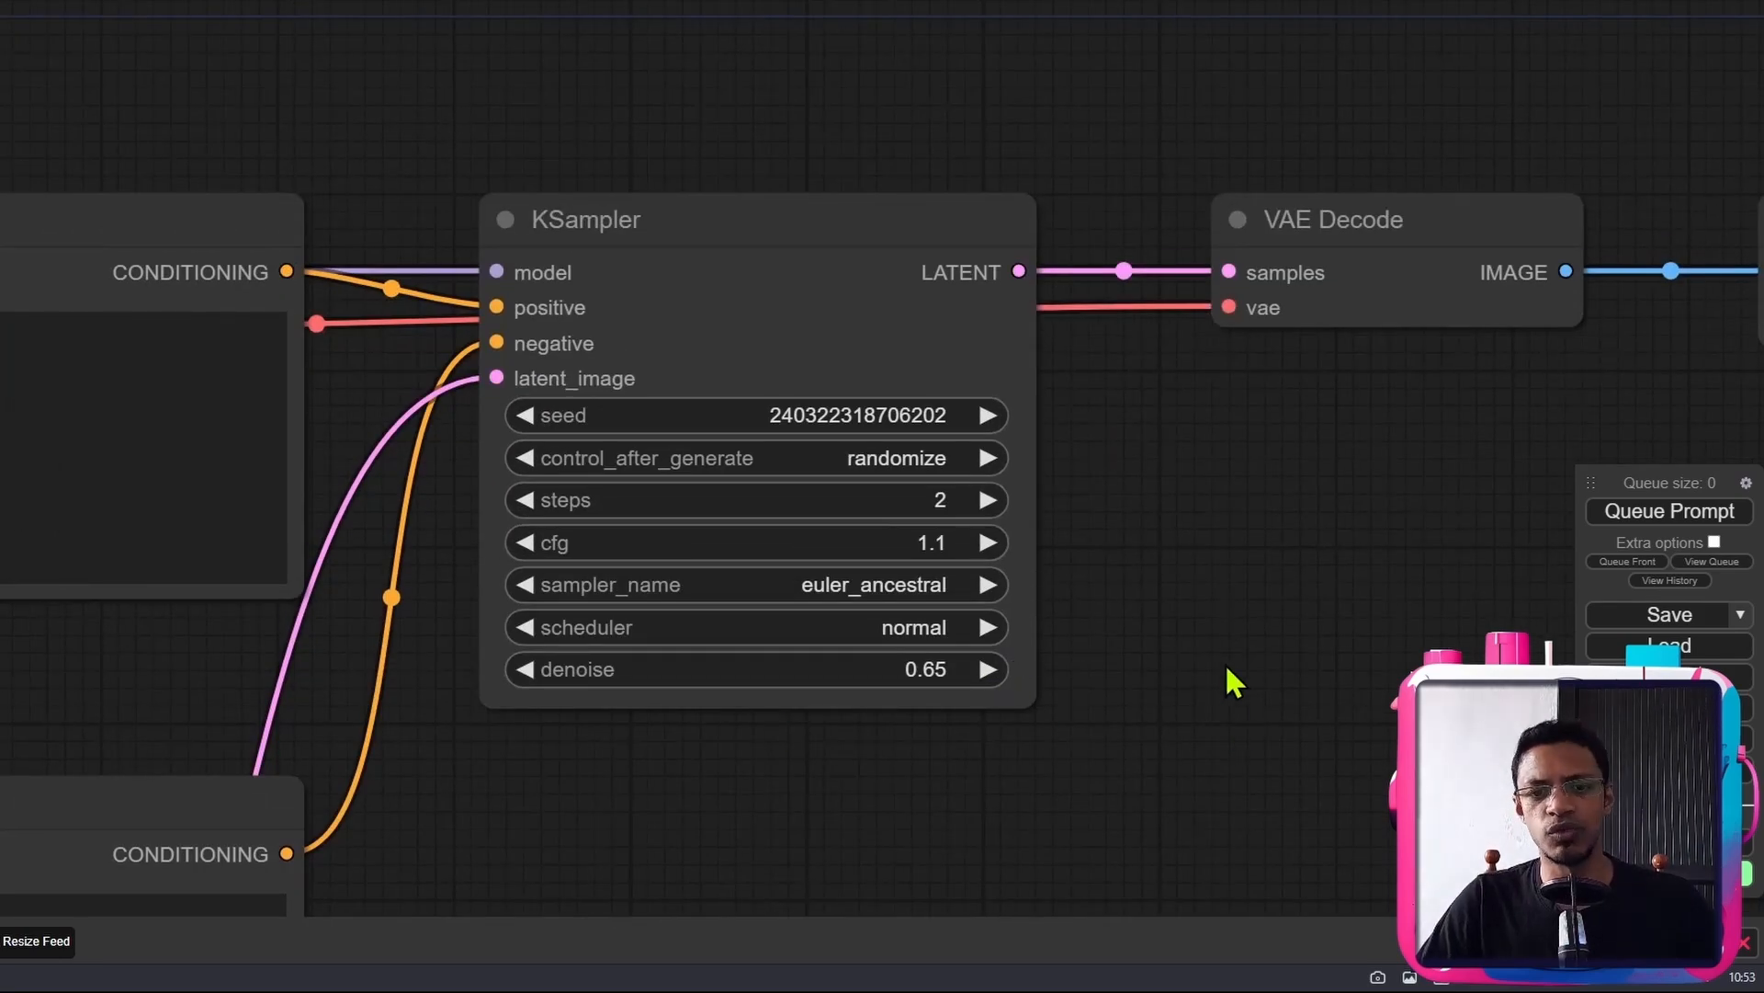
scroll(1226, 663, "down", 12)
left_click_drag(582, 356, 600, 196)
scroll(585, 608, "up", 9)
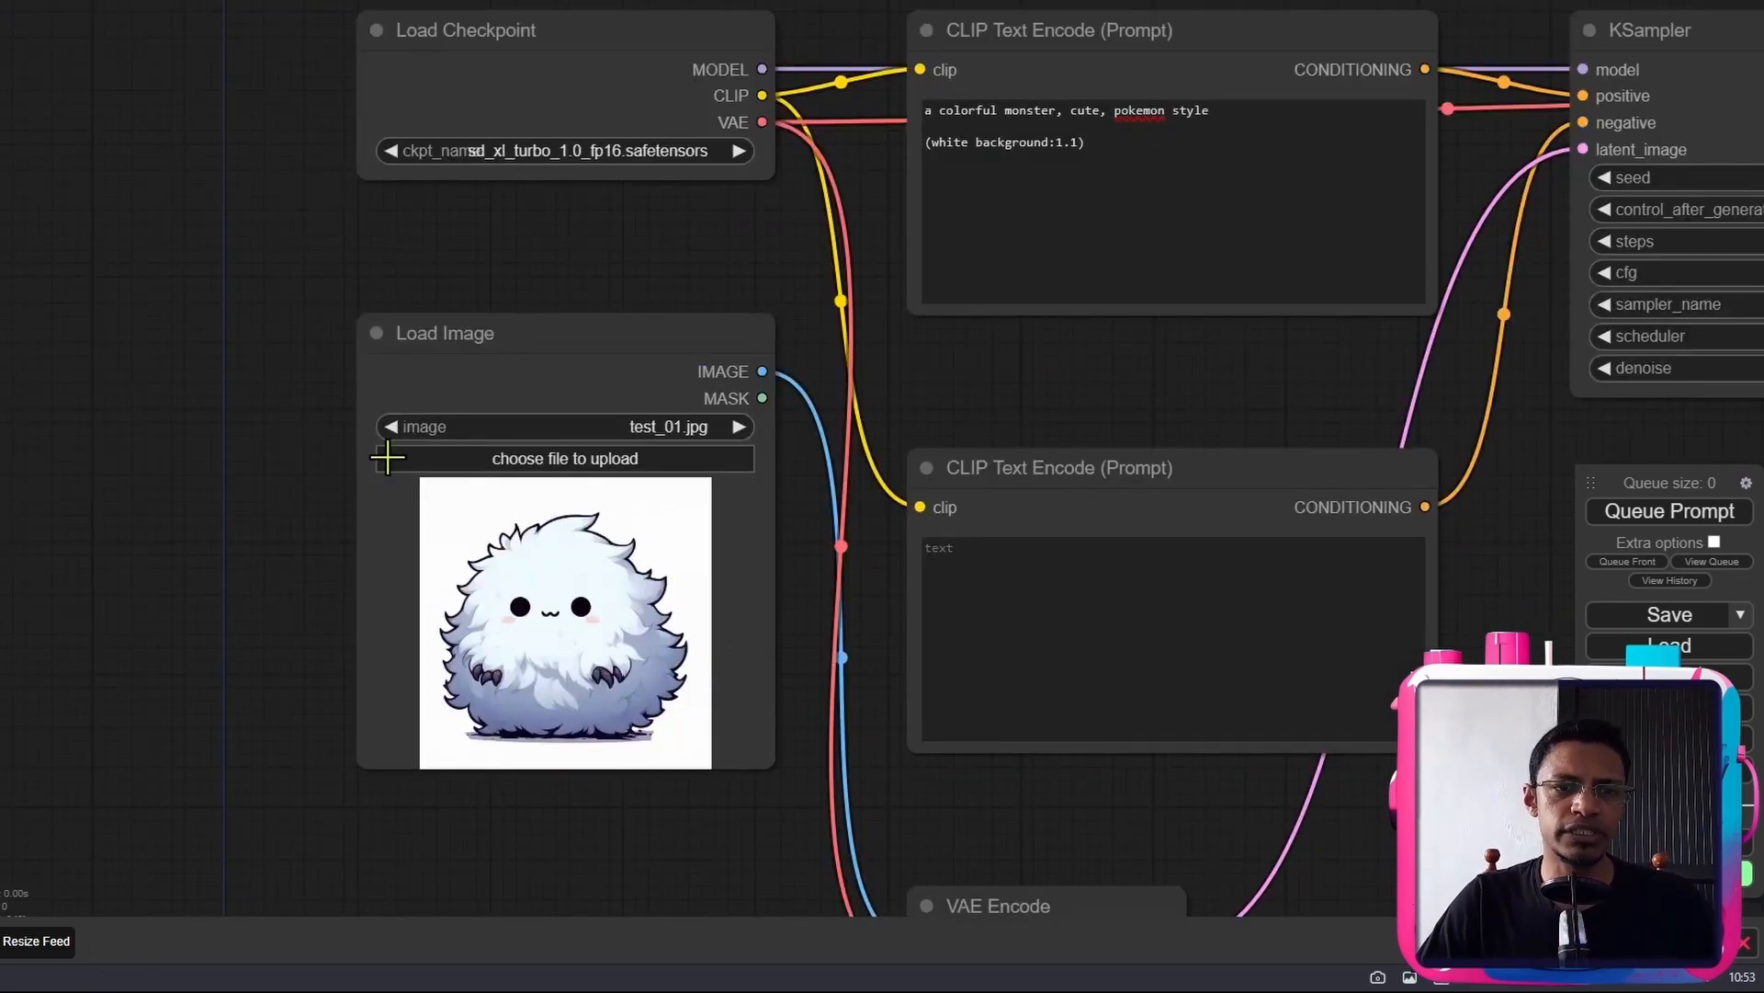
left_click_drag(1248, 393, 673, 638)
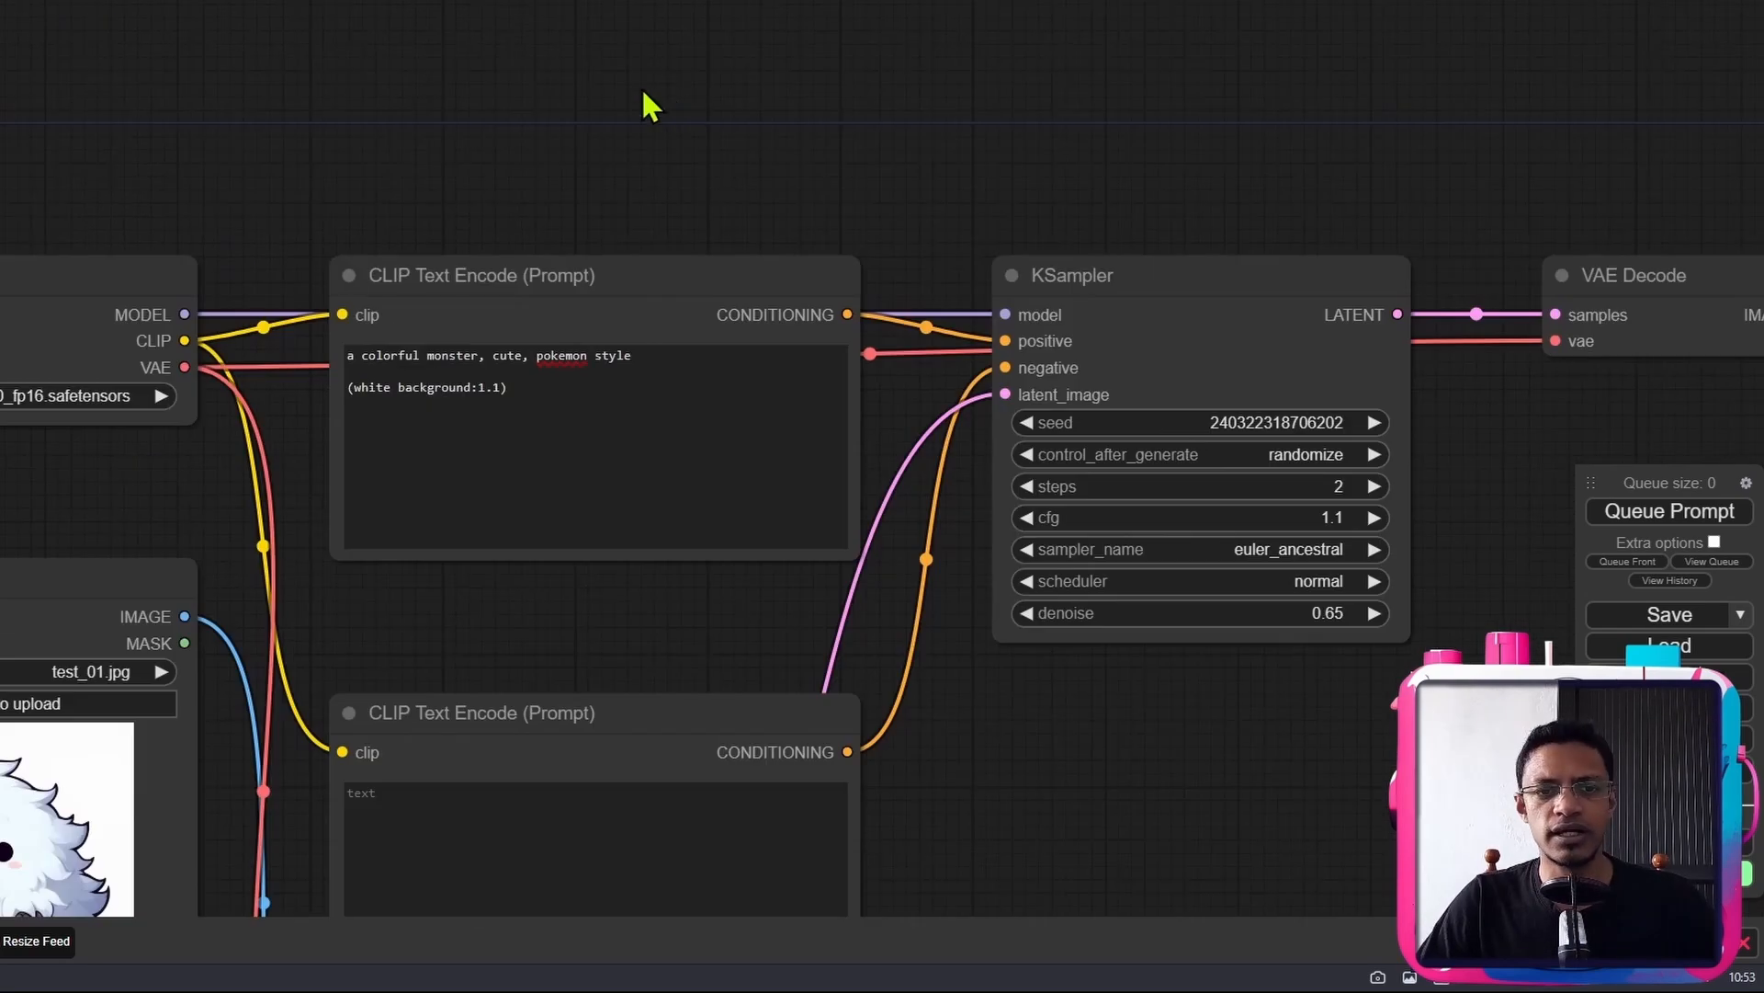
- Collapse the empty negative CLIP Text Encode node and move the VAE Encode node directly beneath it
left_click_drag(572, 694, 588, 292)
left_click(514, 462)
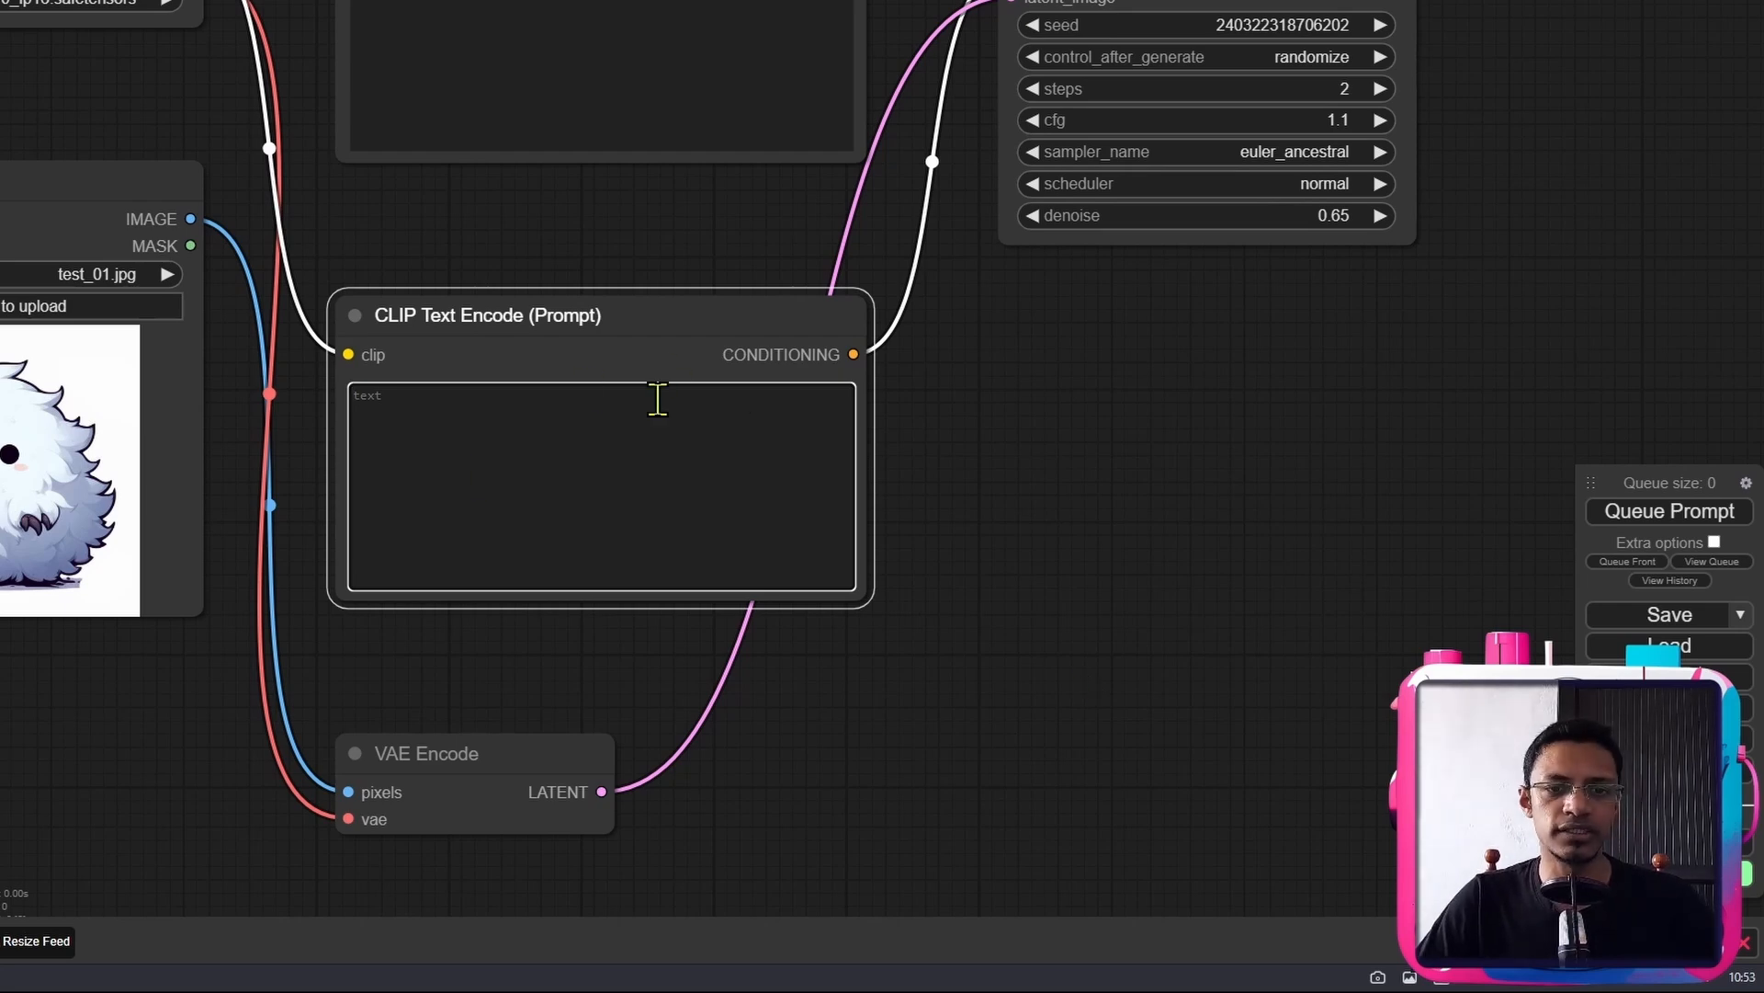
left_click(356, 316)
left_click_drag(426, 760, 569, 437)
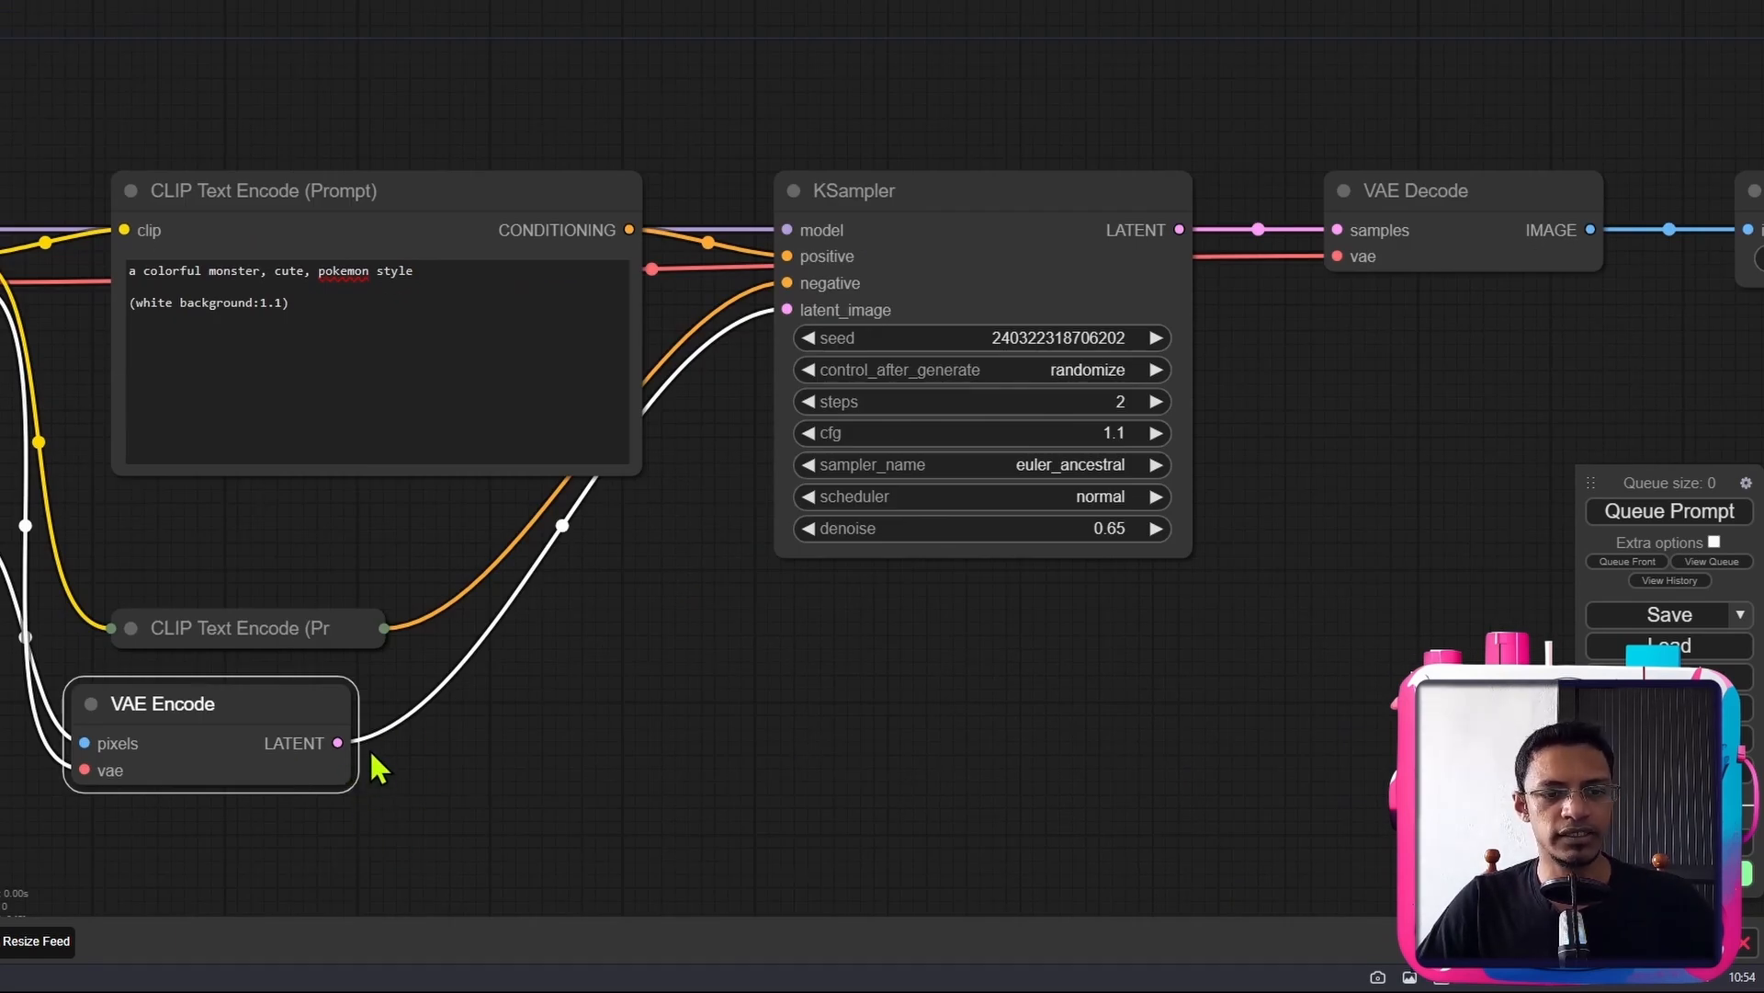
- Set KSampler's seed to 1 and its control_after_generate option to fixed
left_click_drag(1387, 703, 1194, 798)
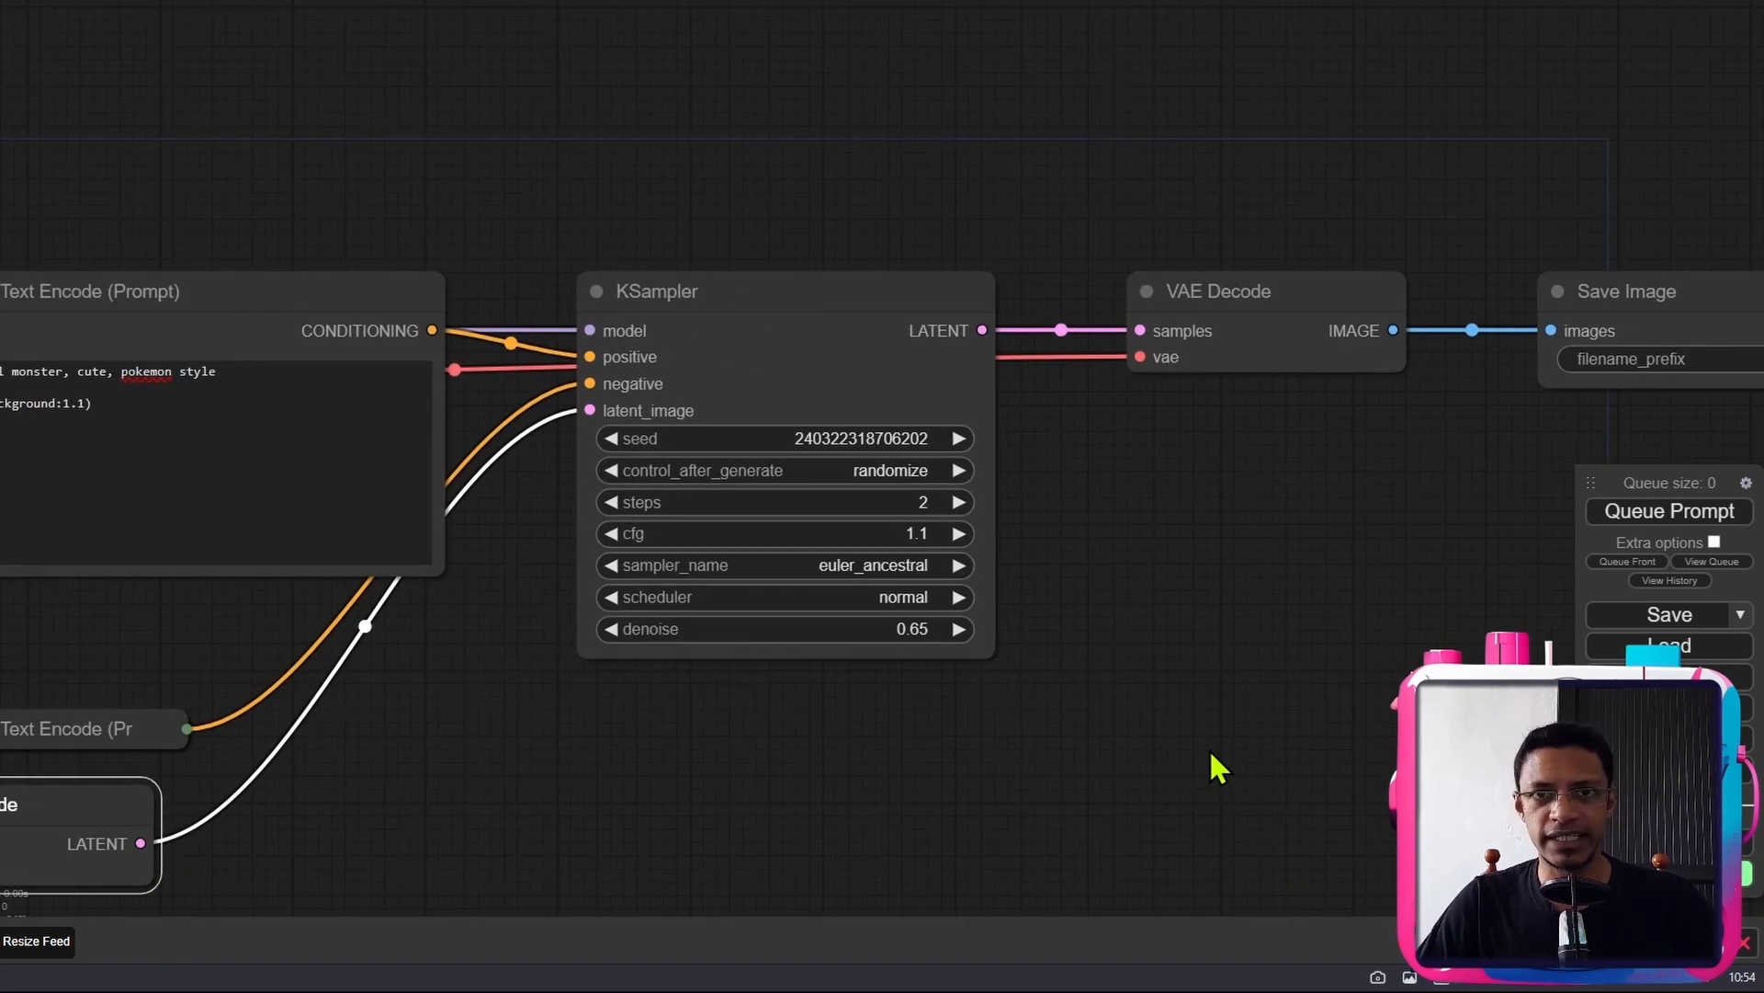
scroll(1110, 667, "up", 2)
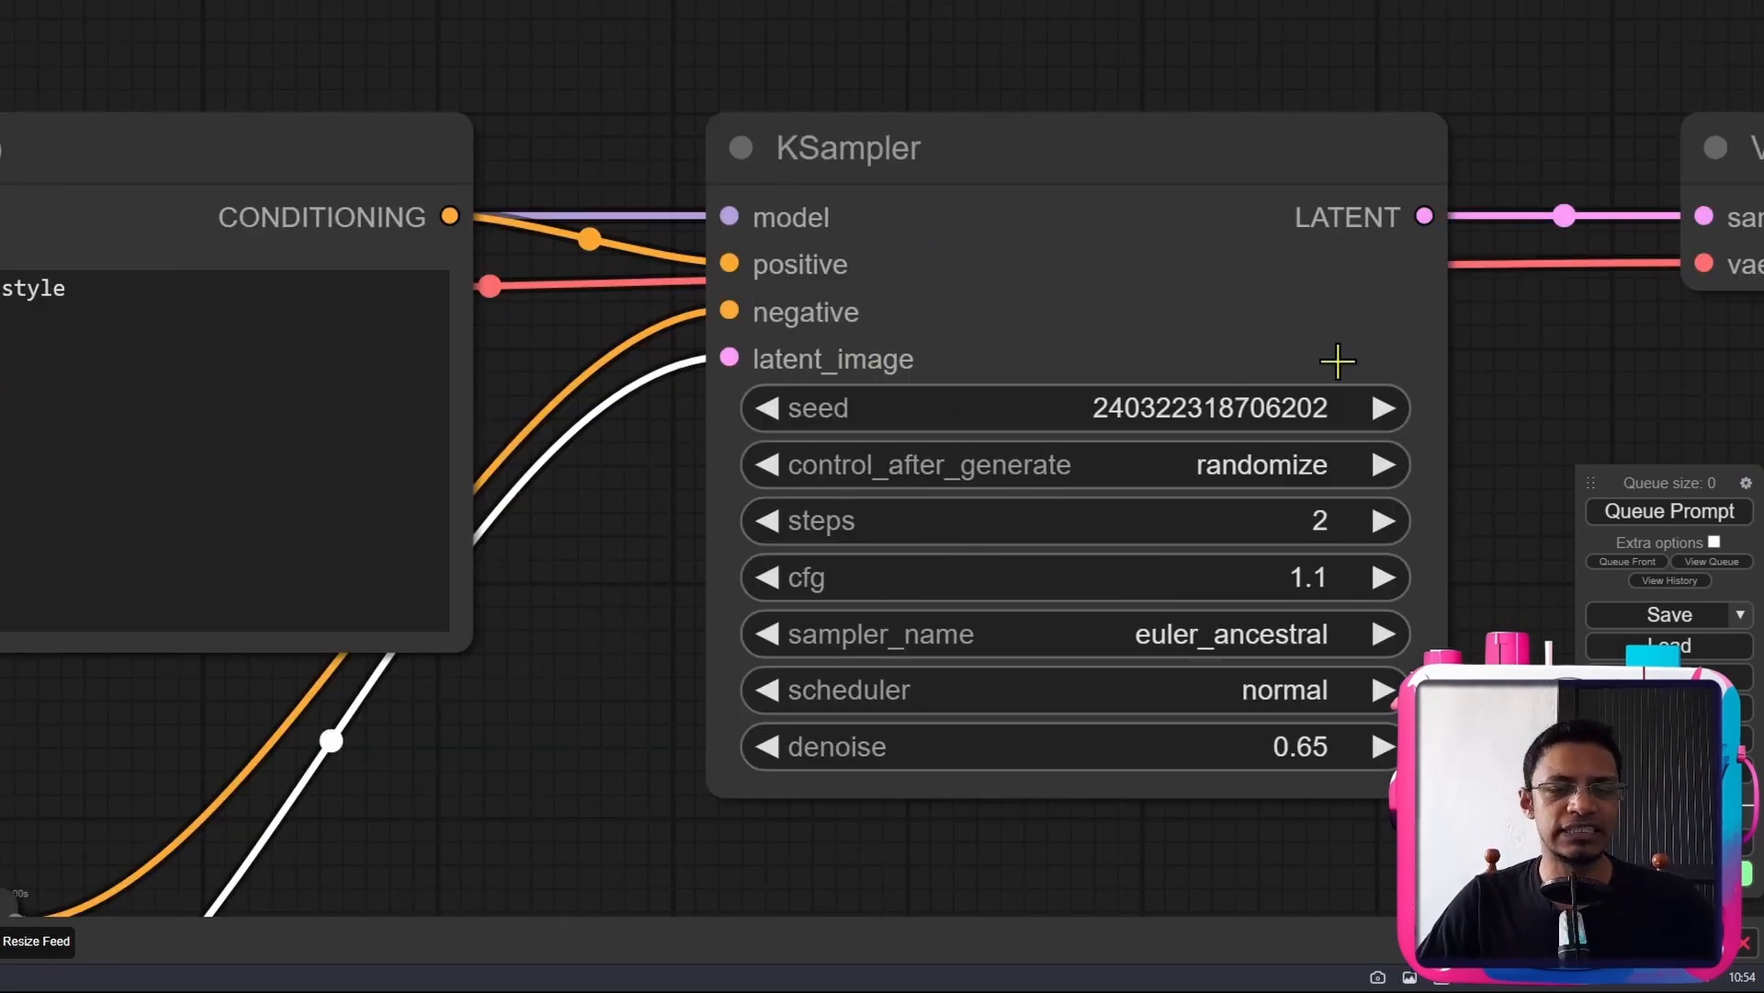
left_click_drag(1478, 415, 1176, 332)
left_click(913, 323)
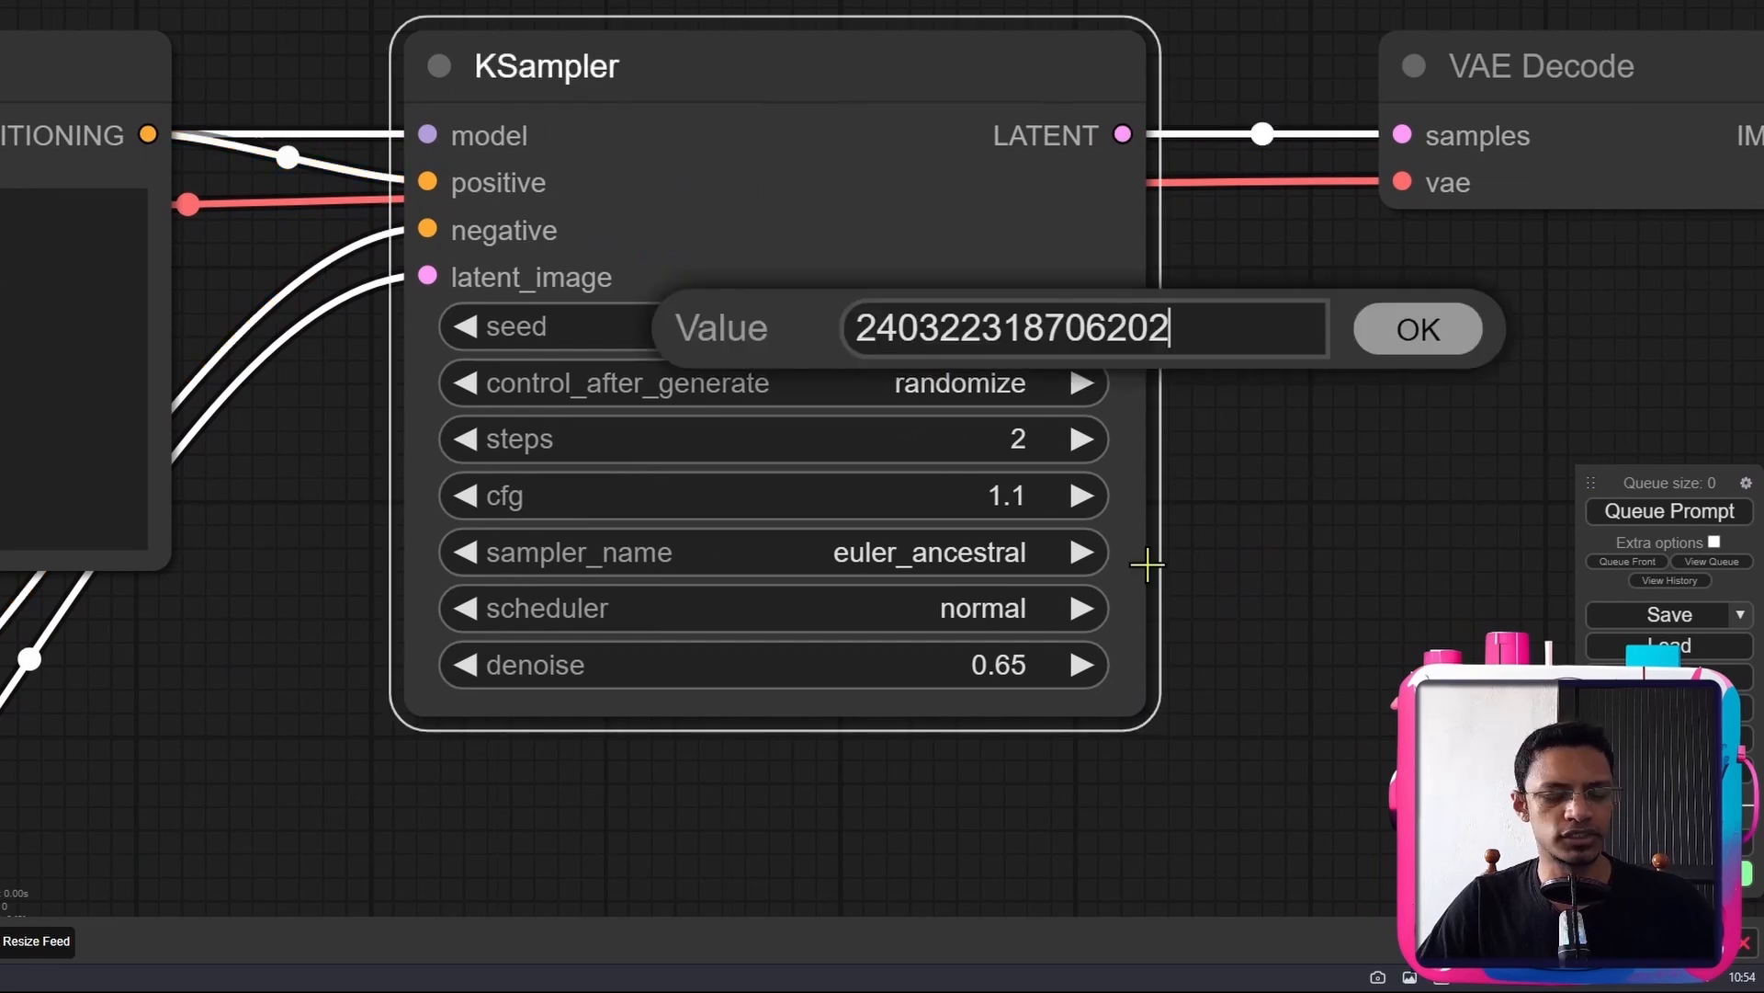
type("1")
left_click(1419, 329)
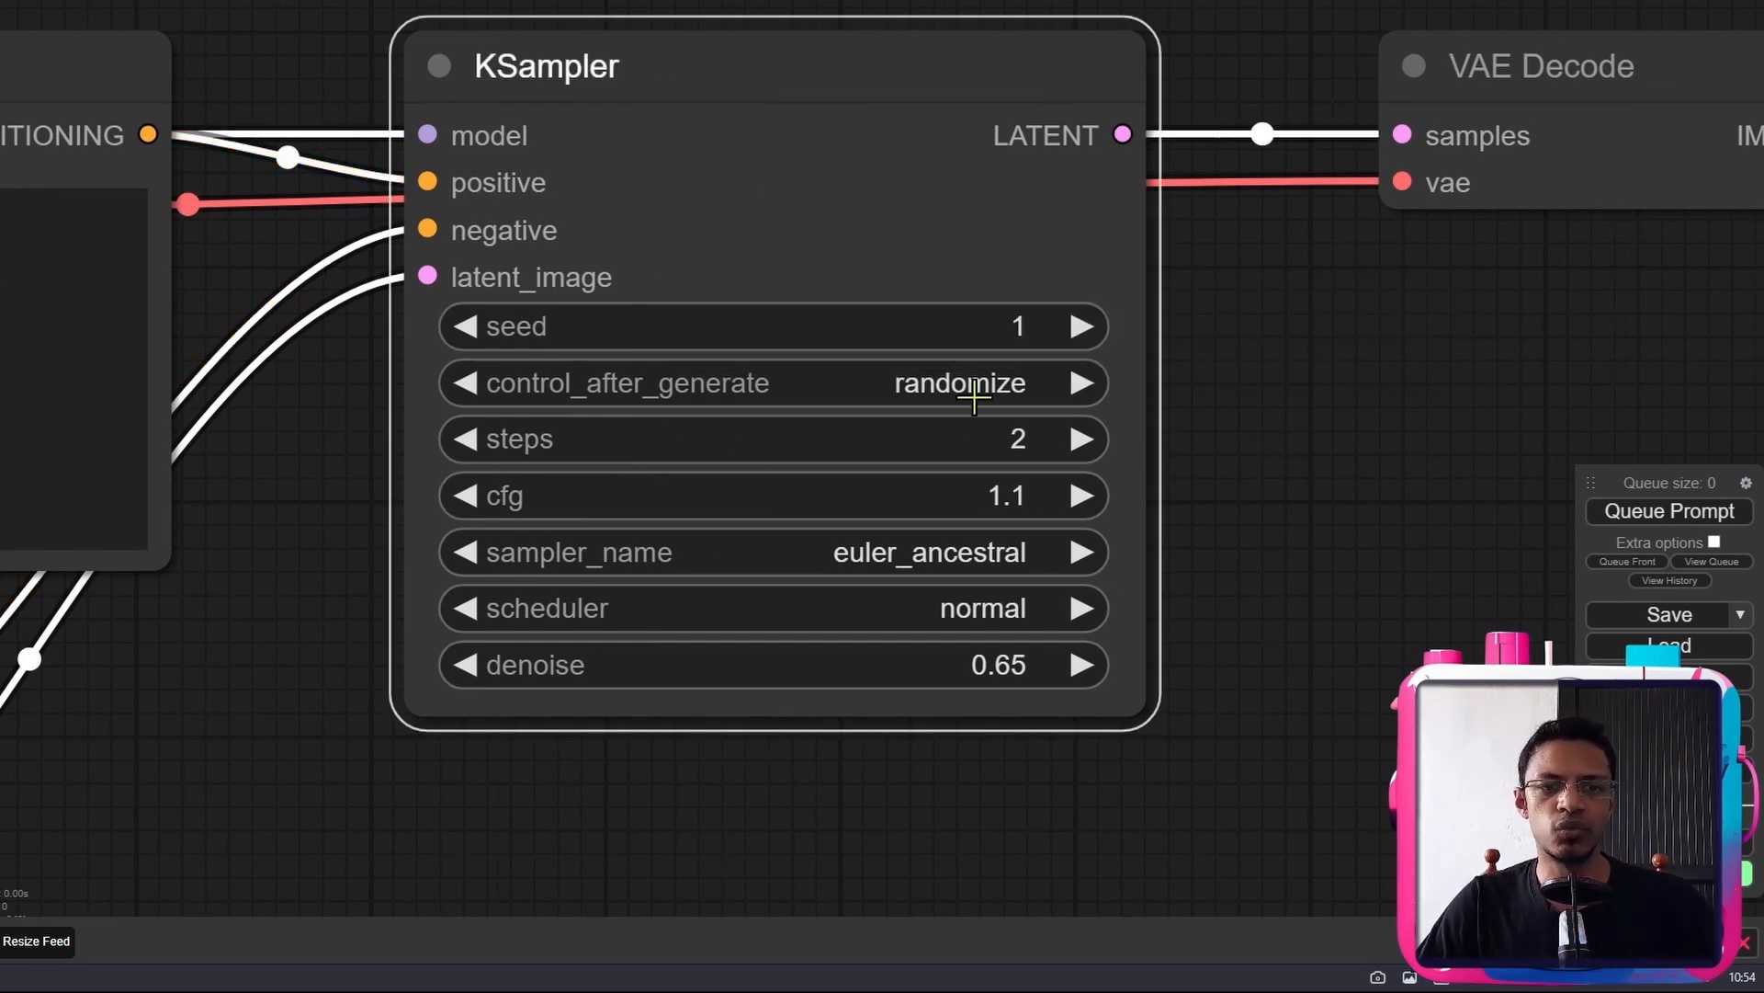
left_click(1009, 383)
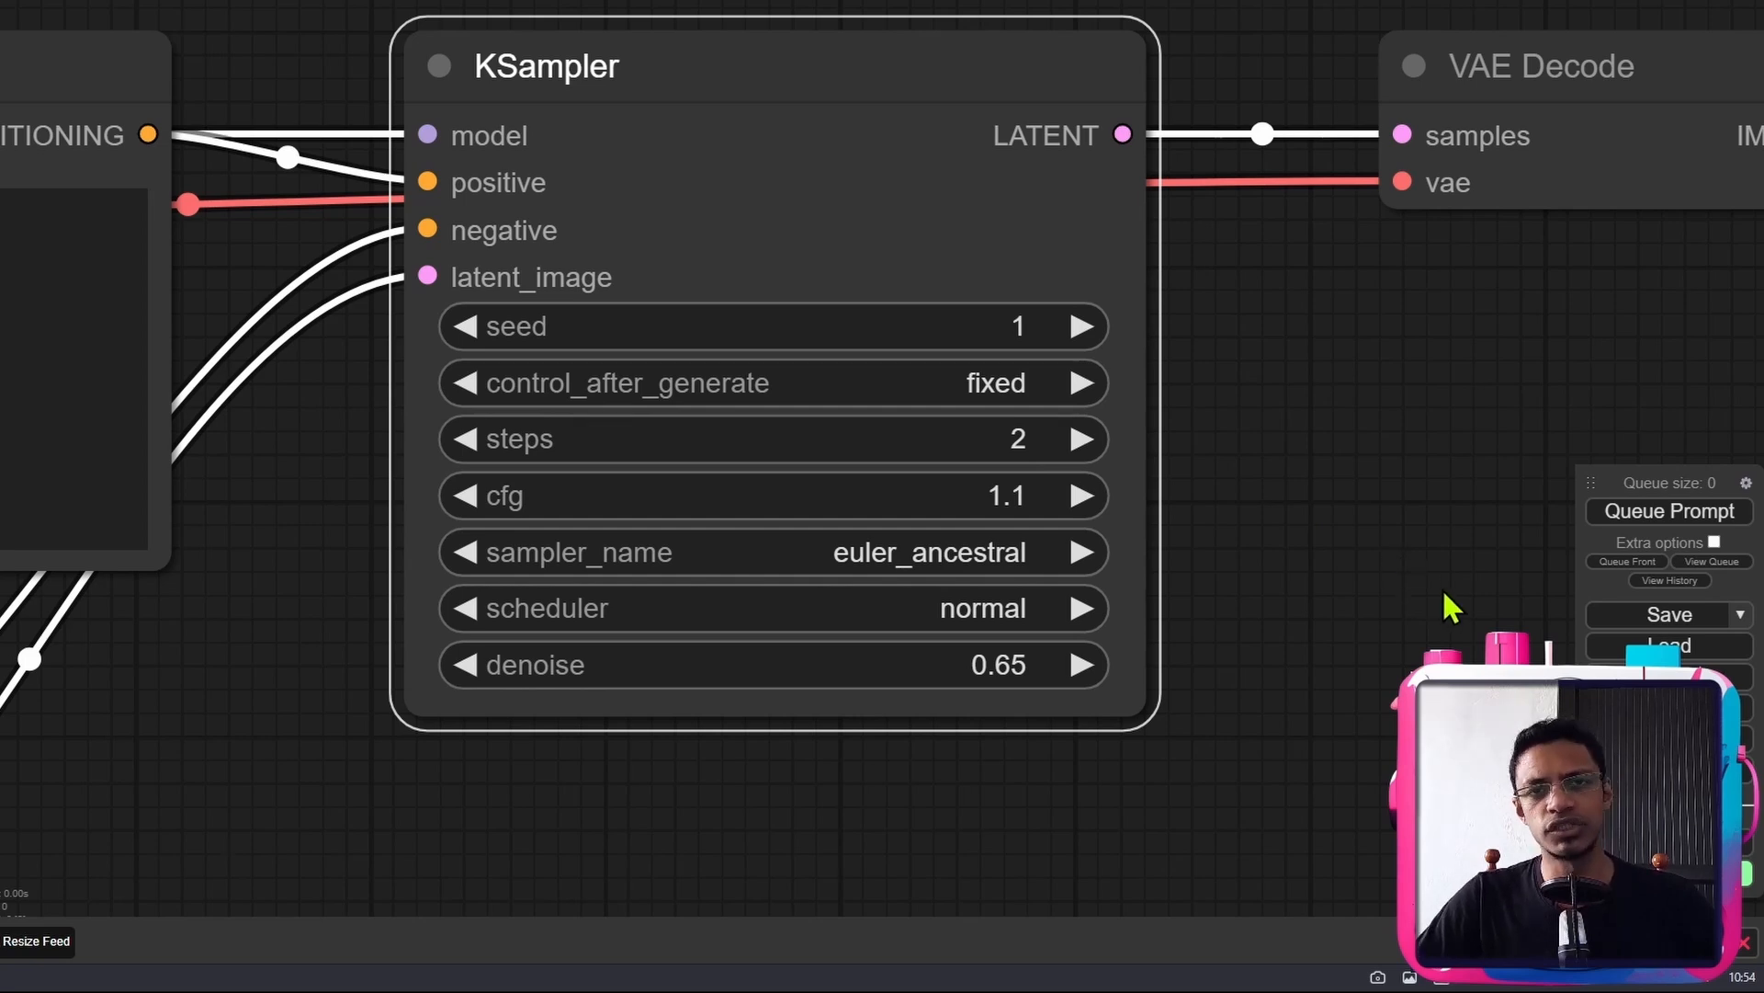
- Set KSampler's steps to 1, cfg to 1.0 and denoise to 1
scroll(1383, 593, "down", 4)
left_click_drag(1369, 590, 994, 484)
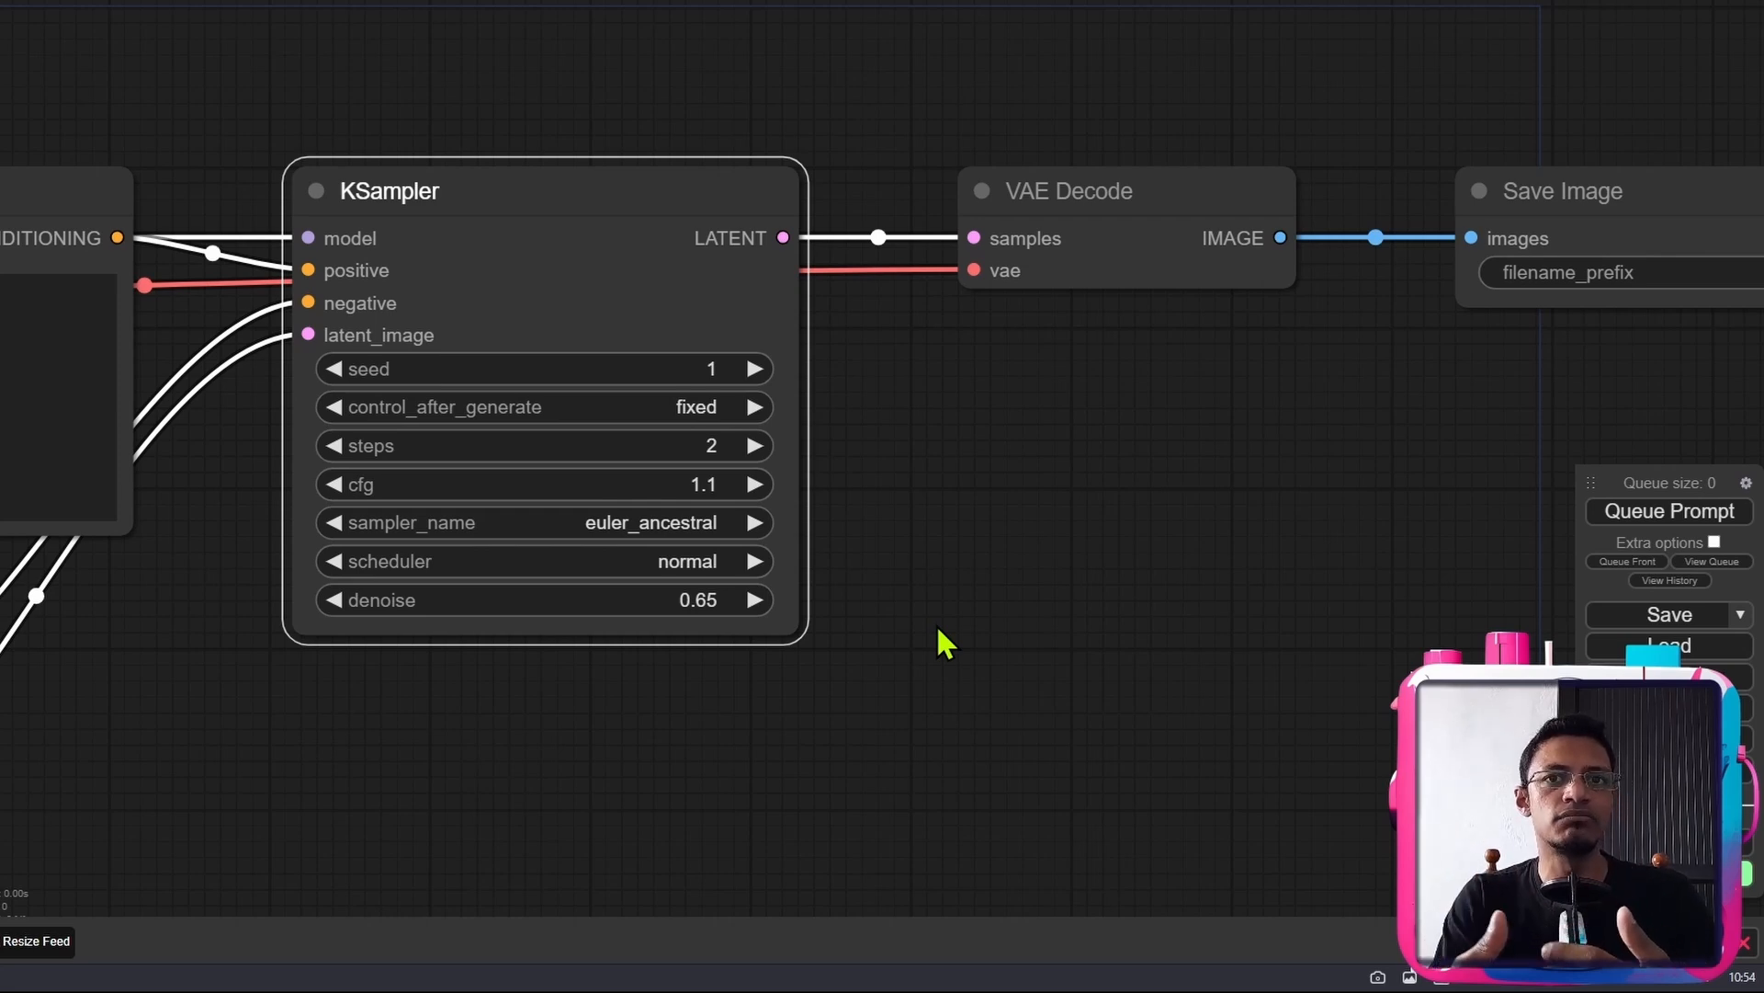
left_click_drag(515, 700, 710, 706)
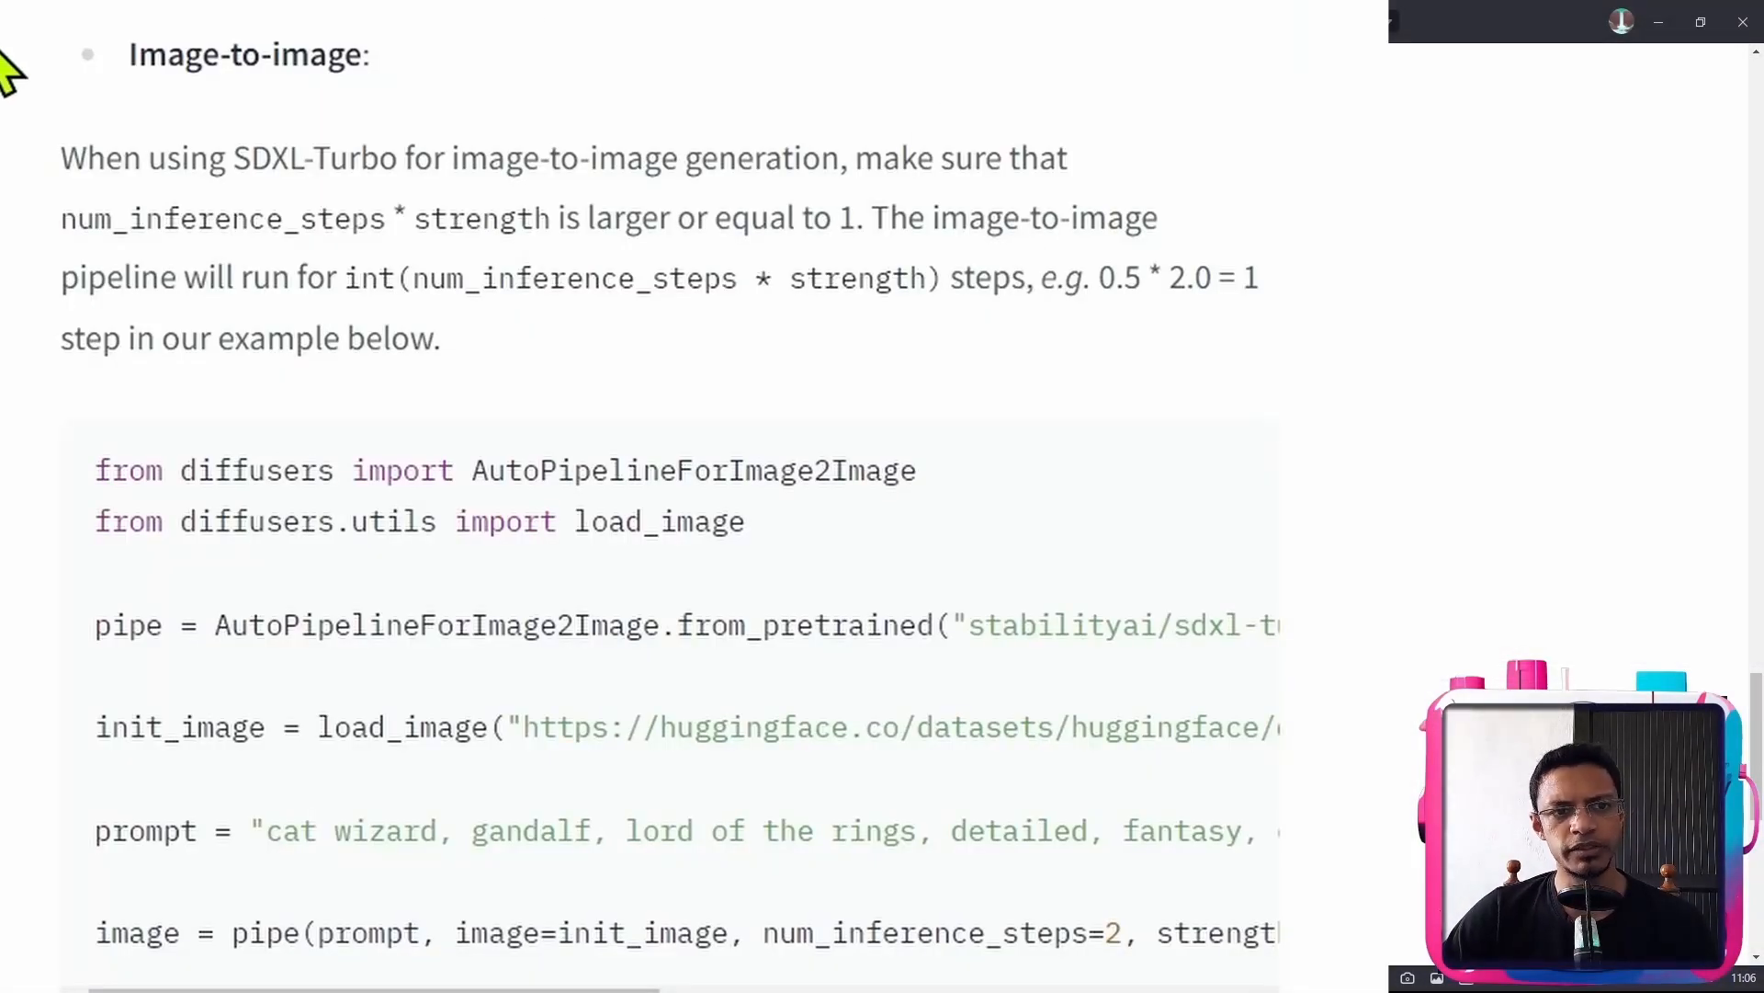
left_click_drag(14, 161, 275, 166)
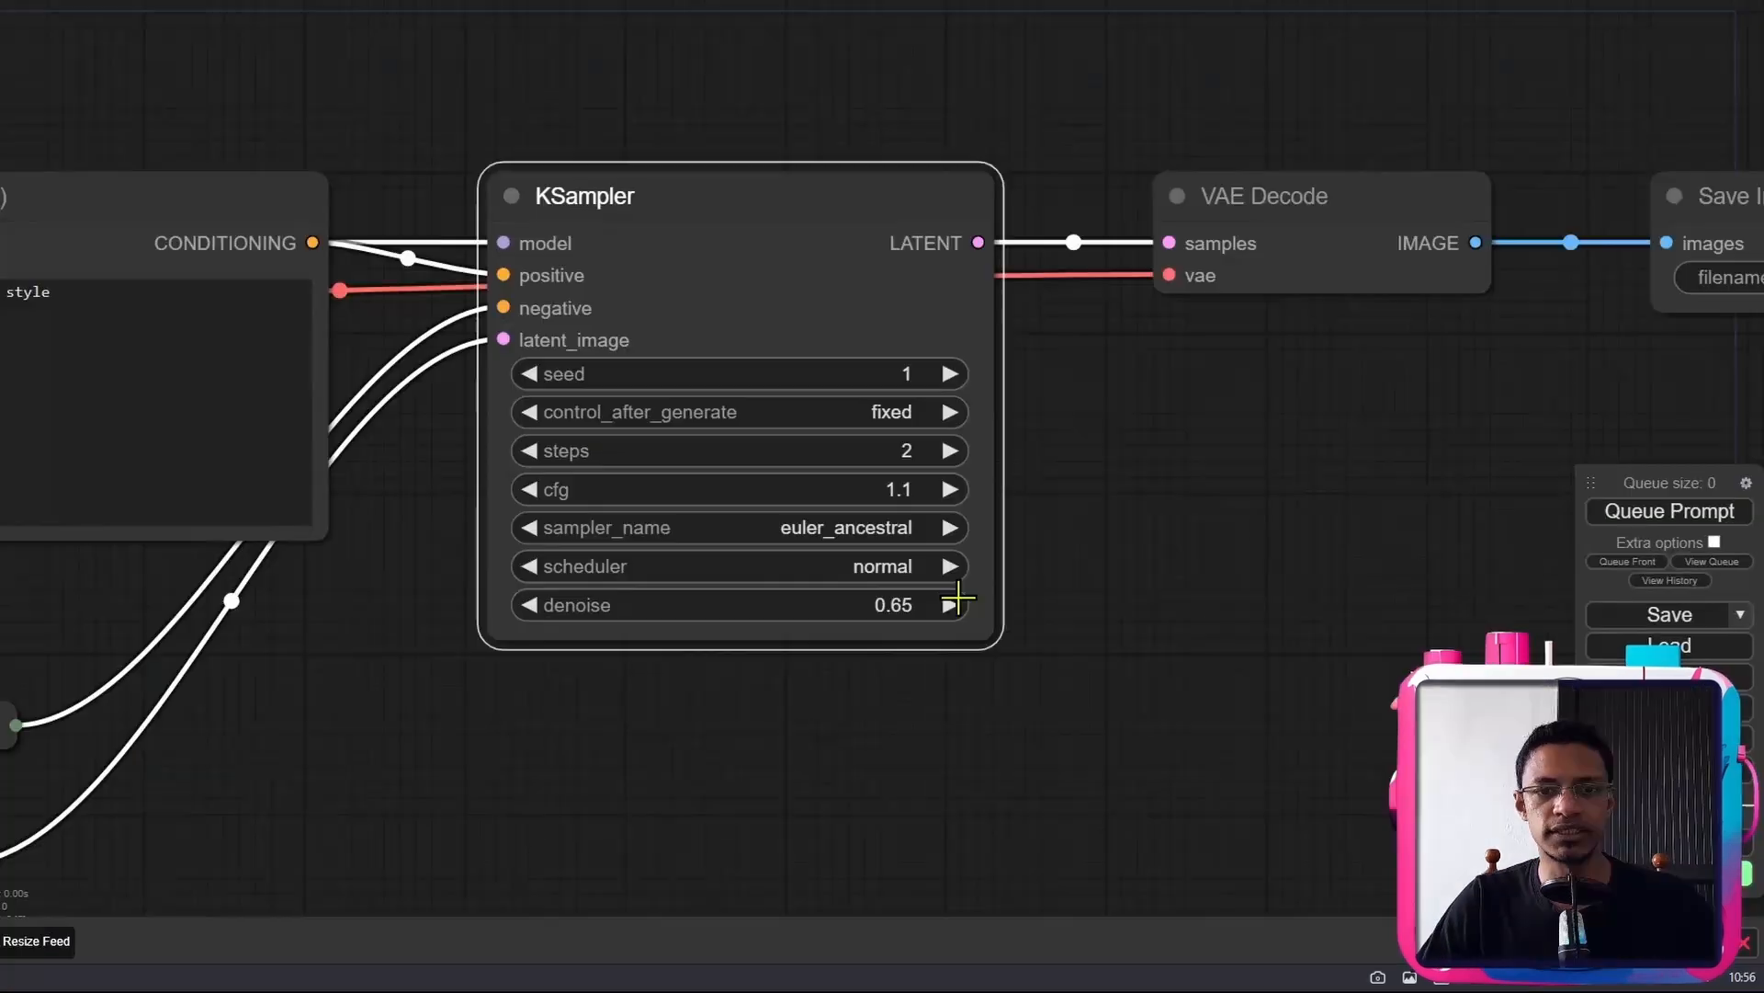
scroll(958, 599, "up", 1)
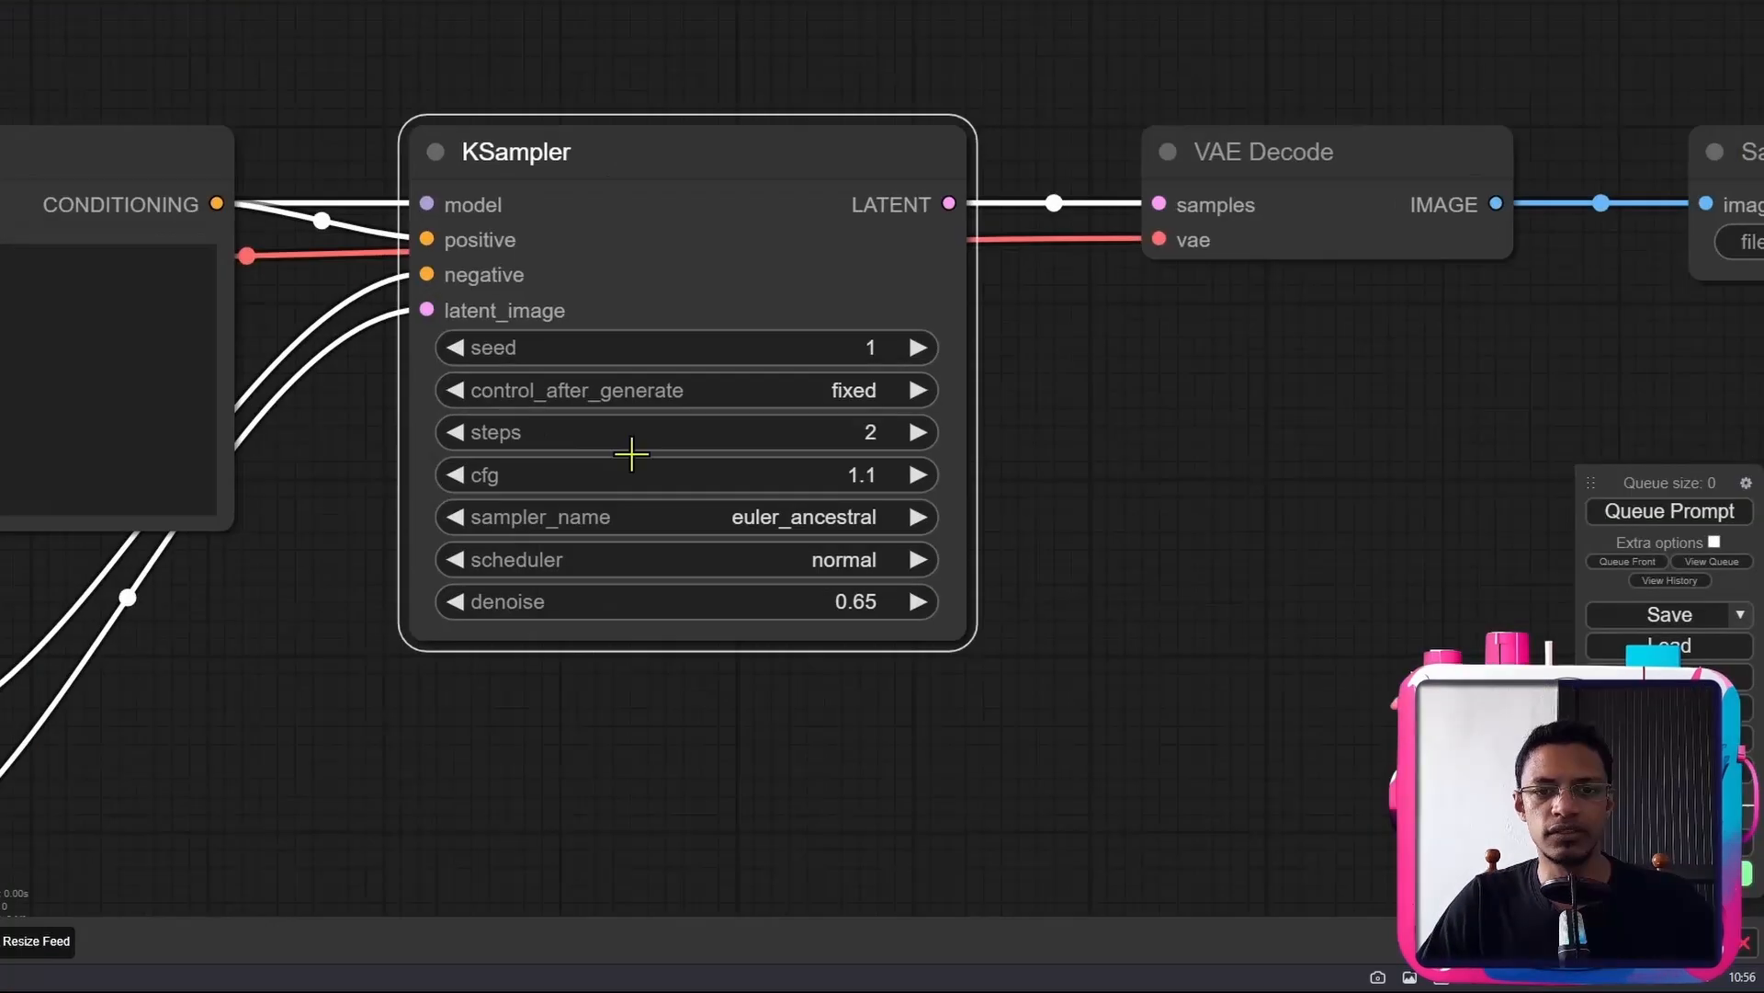
left_click(455, 432)
left_click(455, 474)
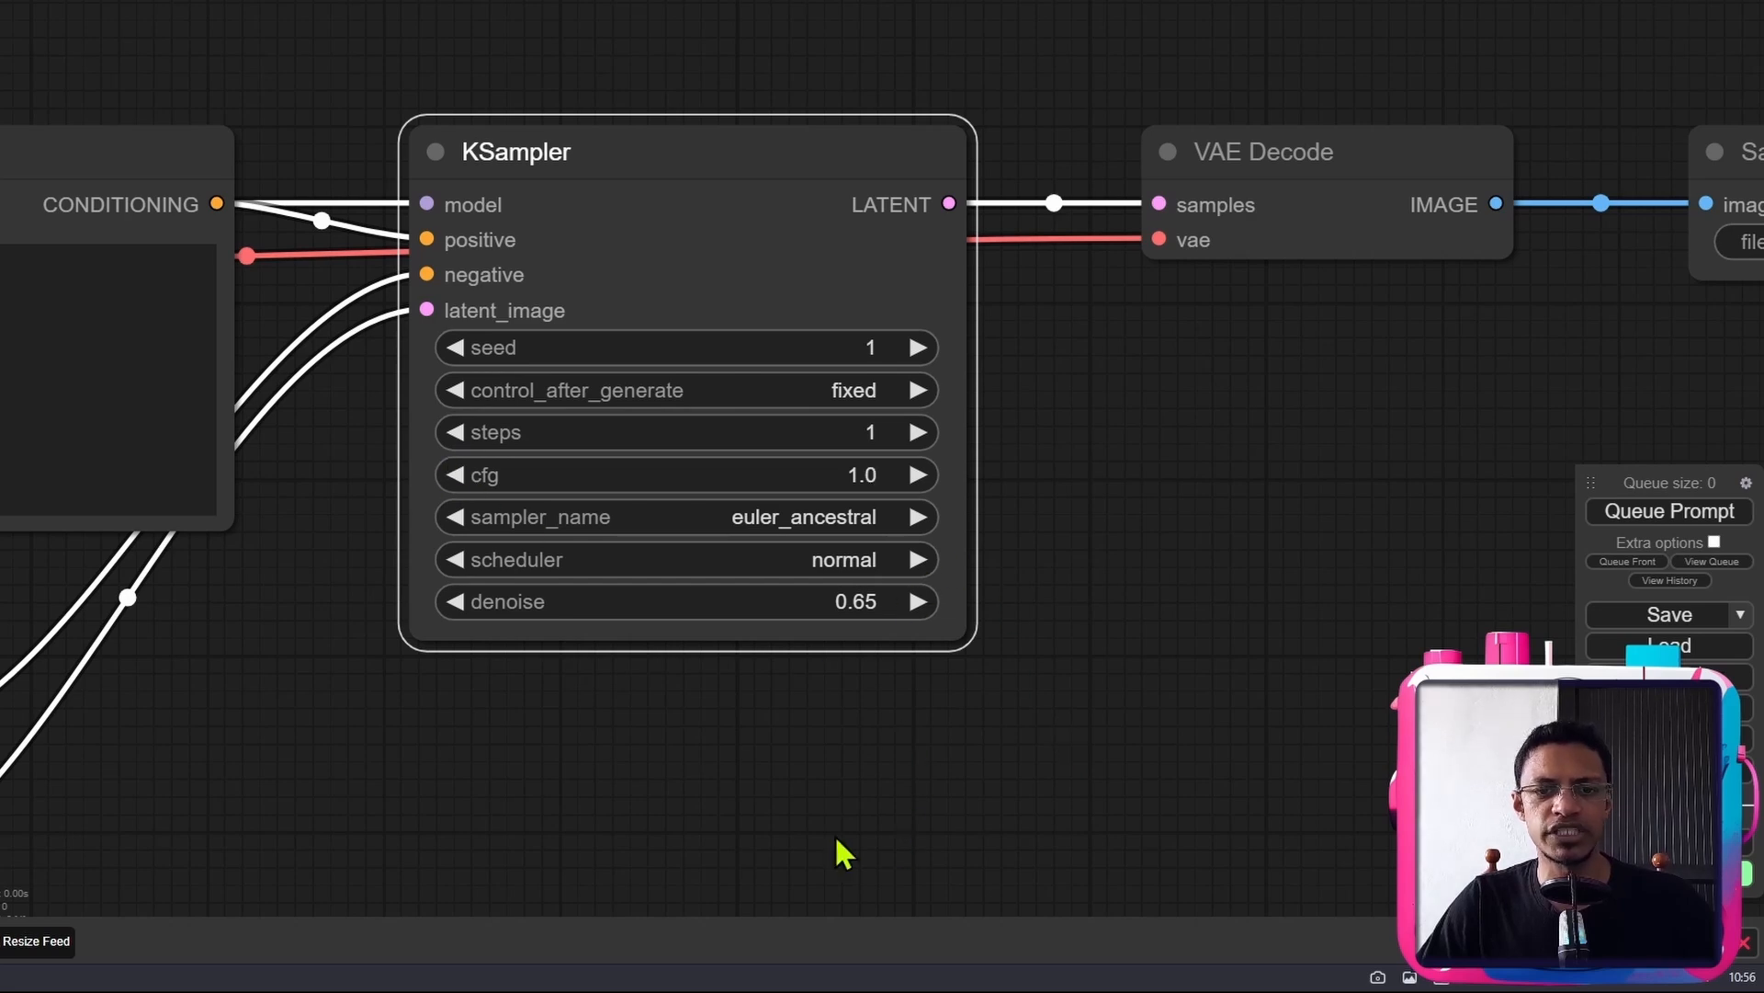
left_click(776, 597)
key("ctrl+a")
type("1")
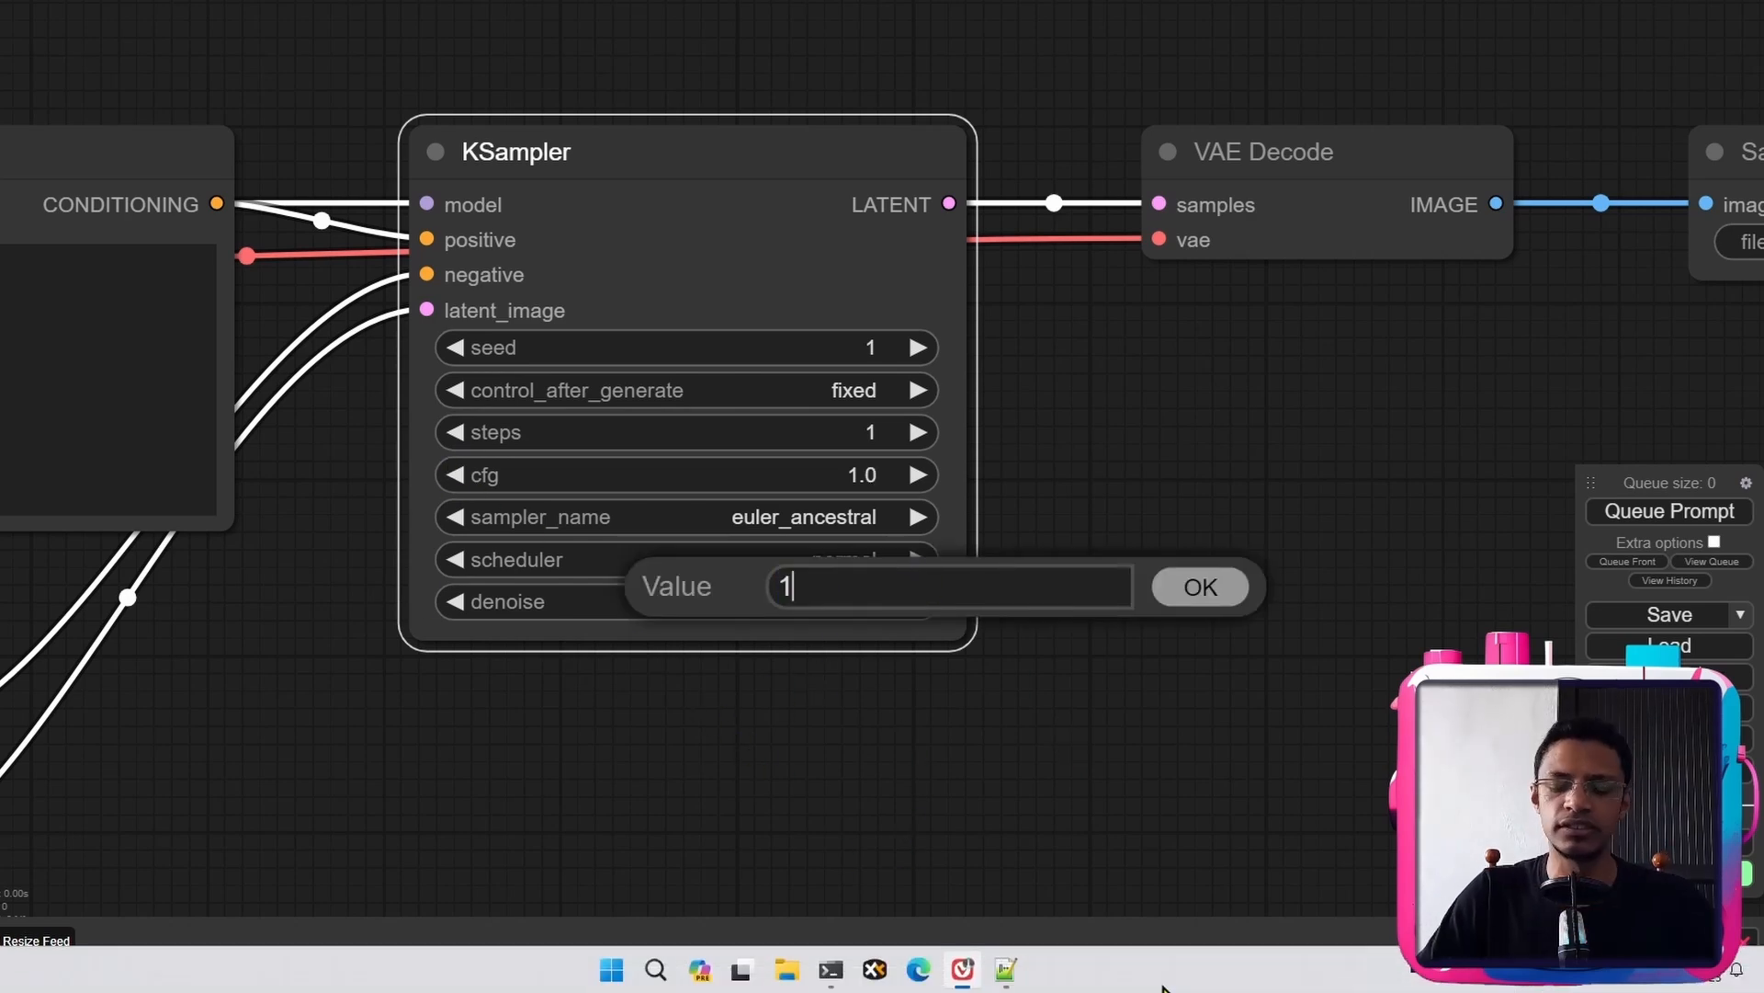
key("Return")
- Generate the image at denoise 1.00 and compare the Save Image output with the source in Load Image
scroll(1170, 540, "down", 8)
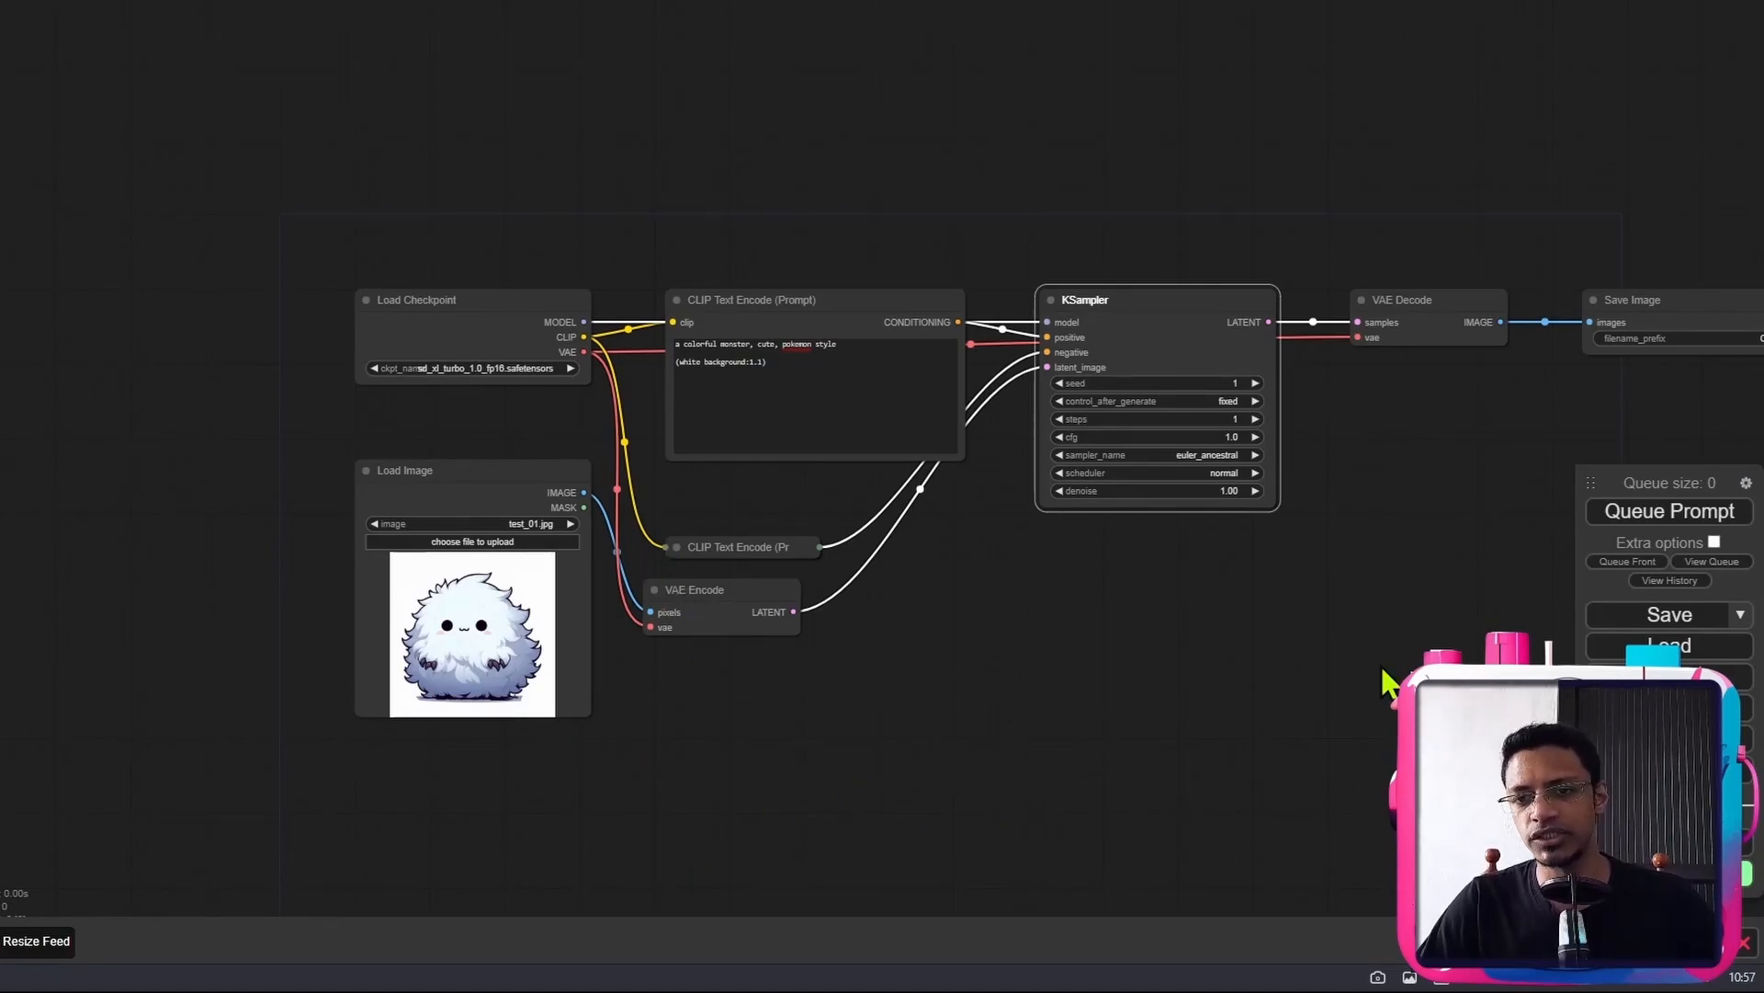
left_click_drag(1530, 612, 1144, 612)
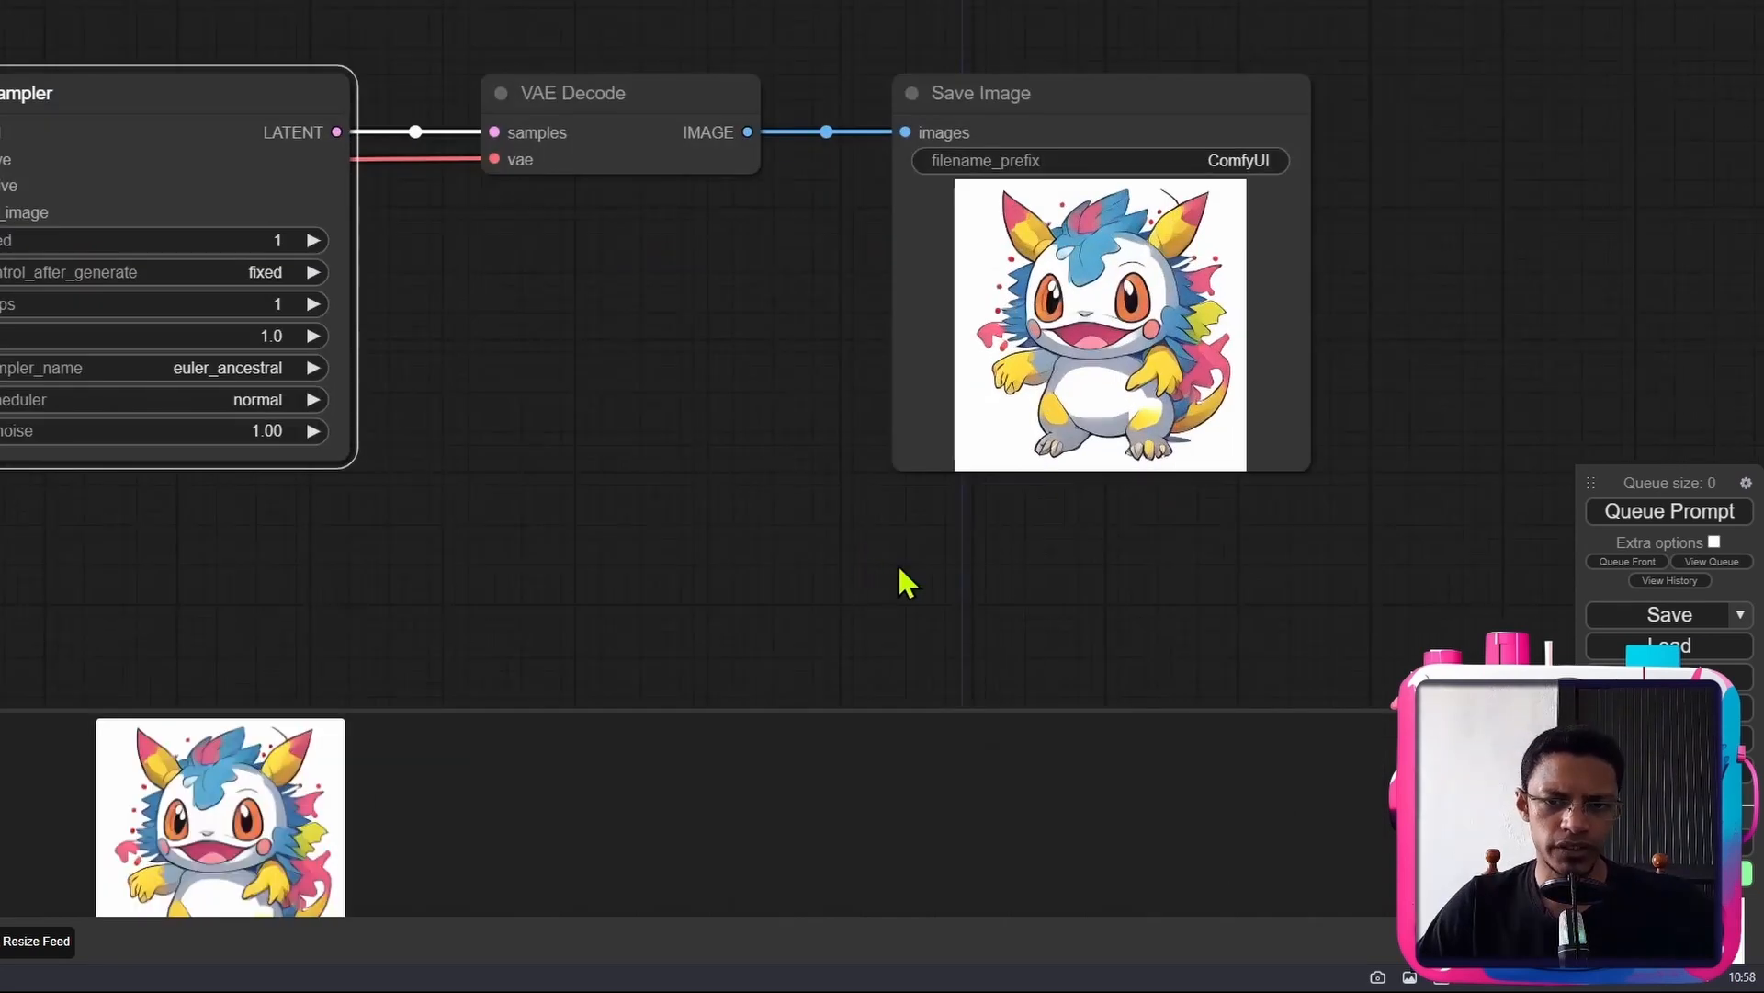
scroll(791, 568, "down", 6)
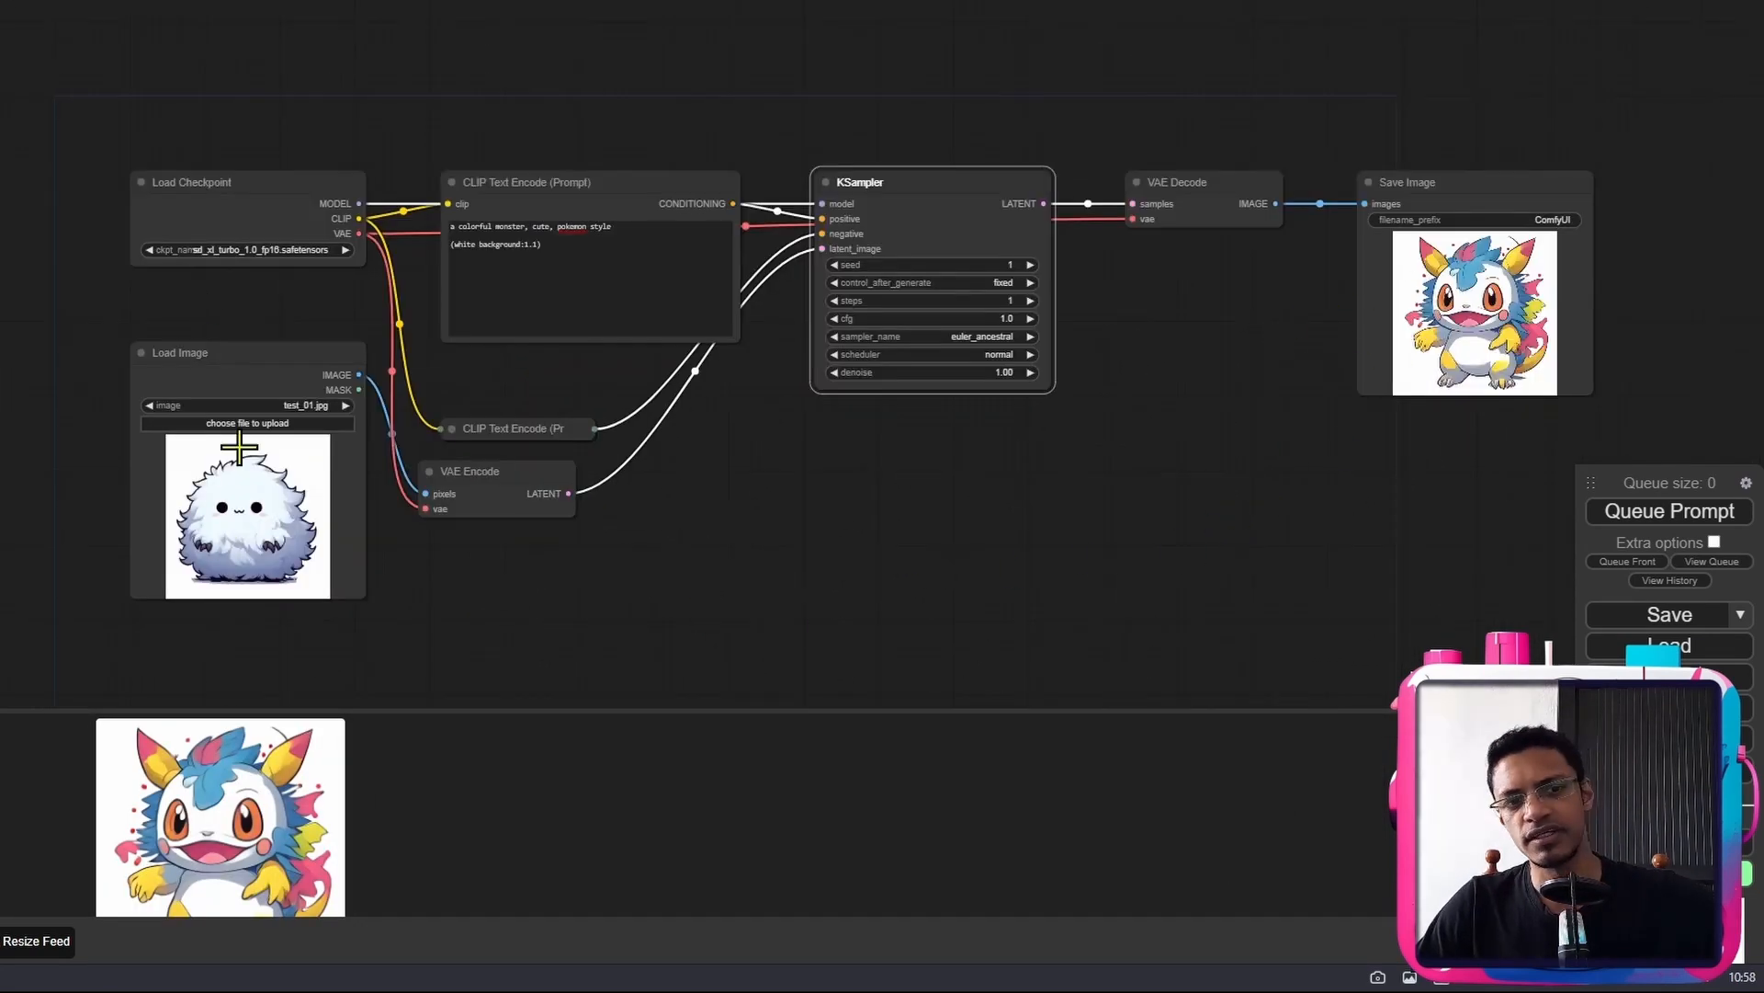
left_click_drag(1178, 537, 751, 501)
scroll(232, 527, "up", 1)
left_click_drag(233, 528, 957, 527)
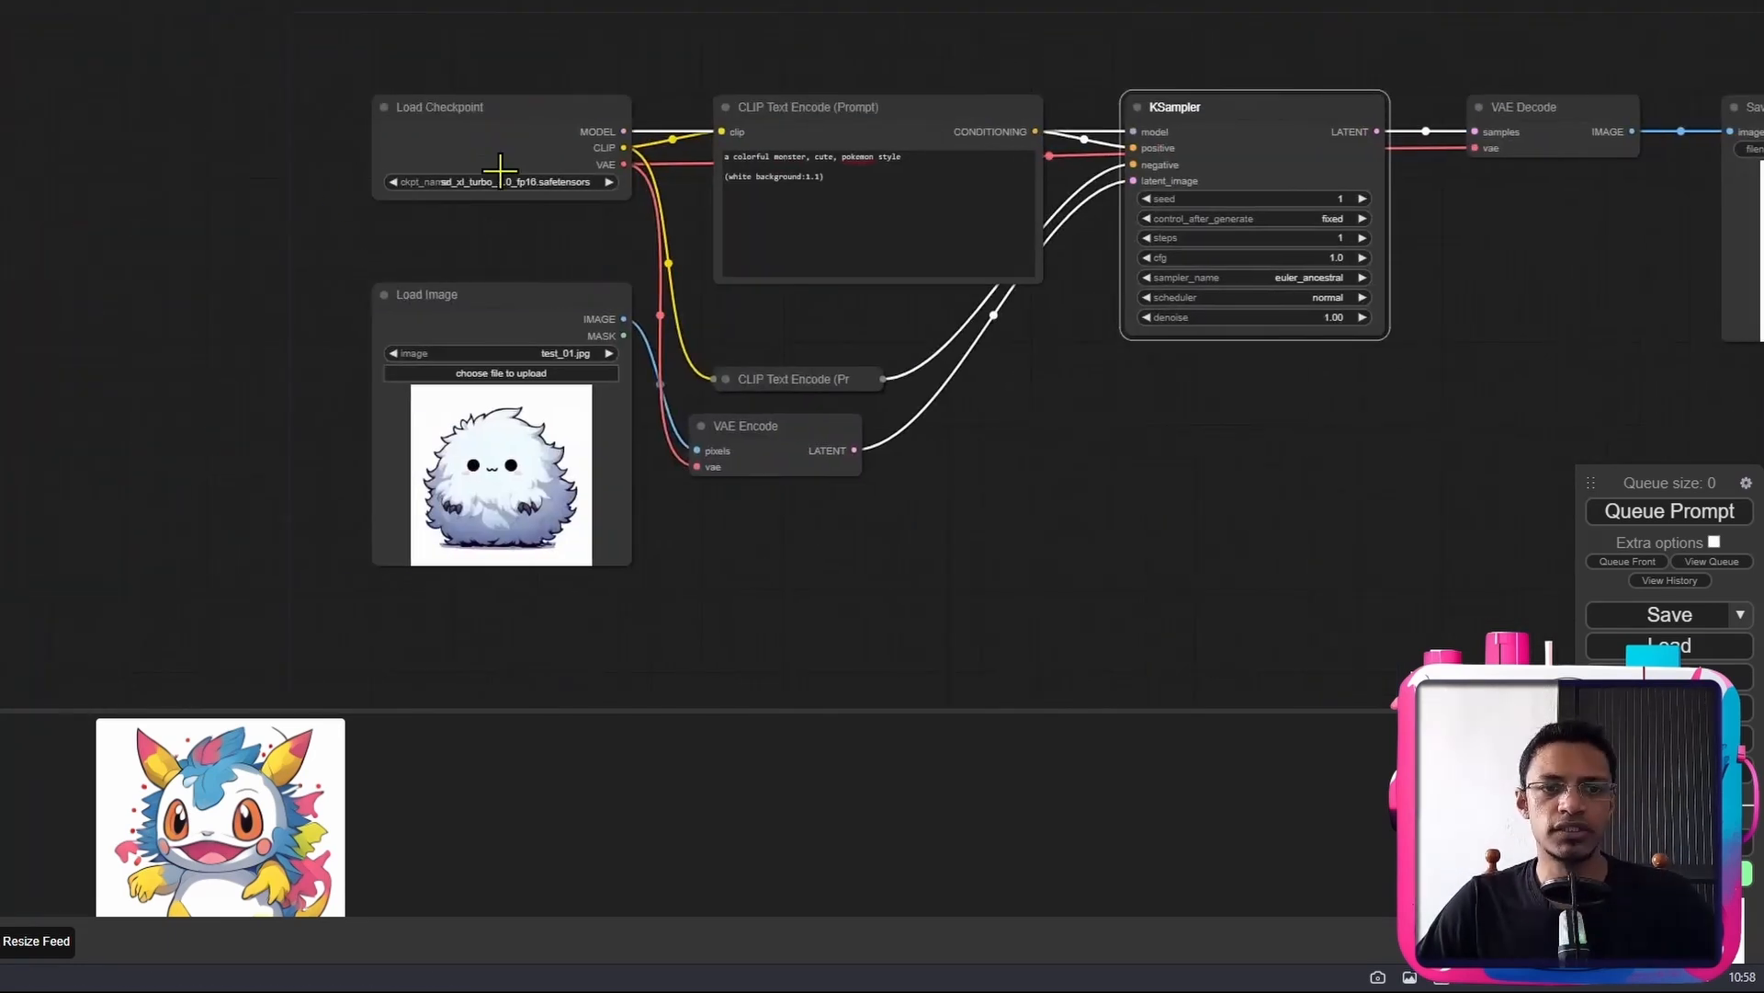
- Set KSampler's denoise to 0.5 and steps to 2, and generate the image again
scroll(1355, 488, "up", 9)
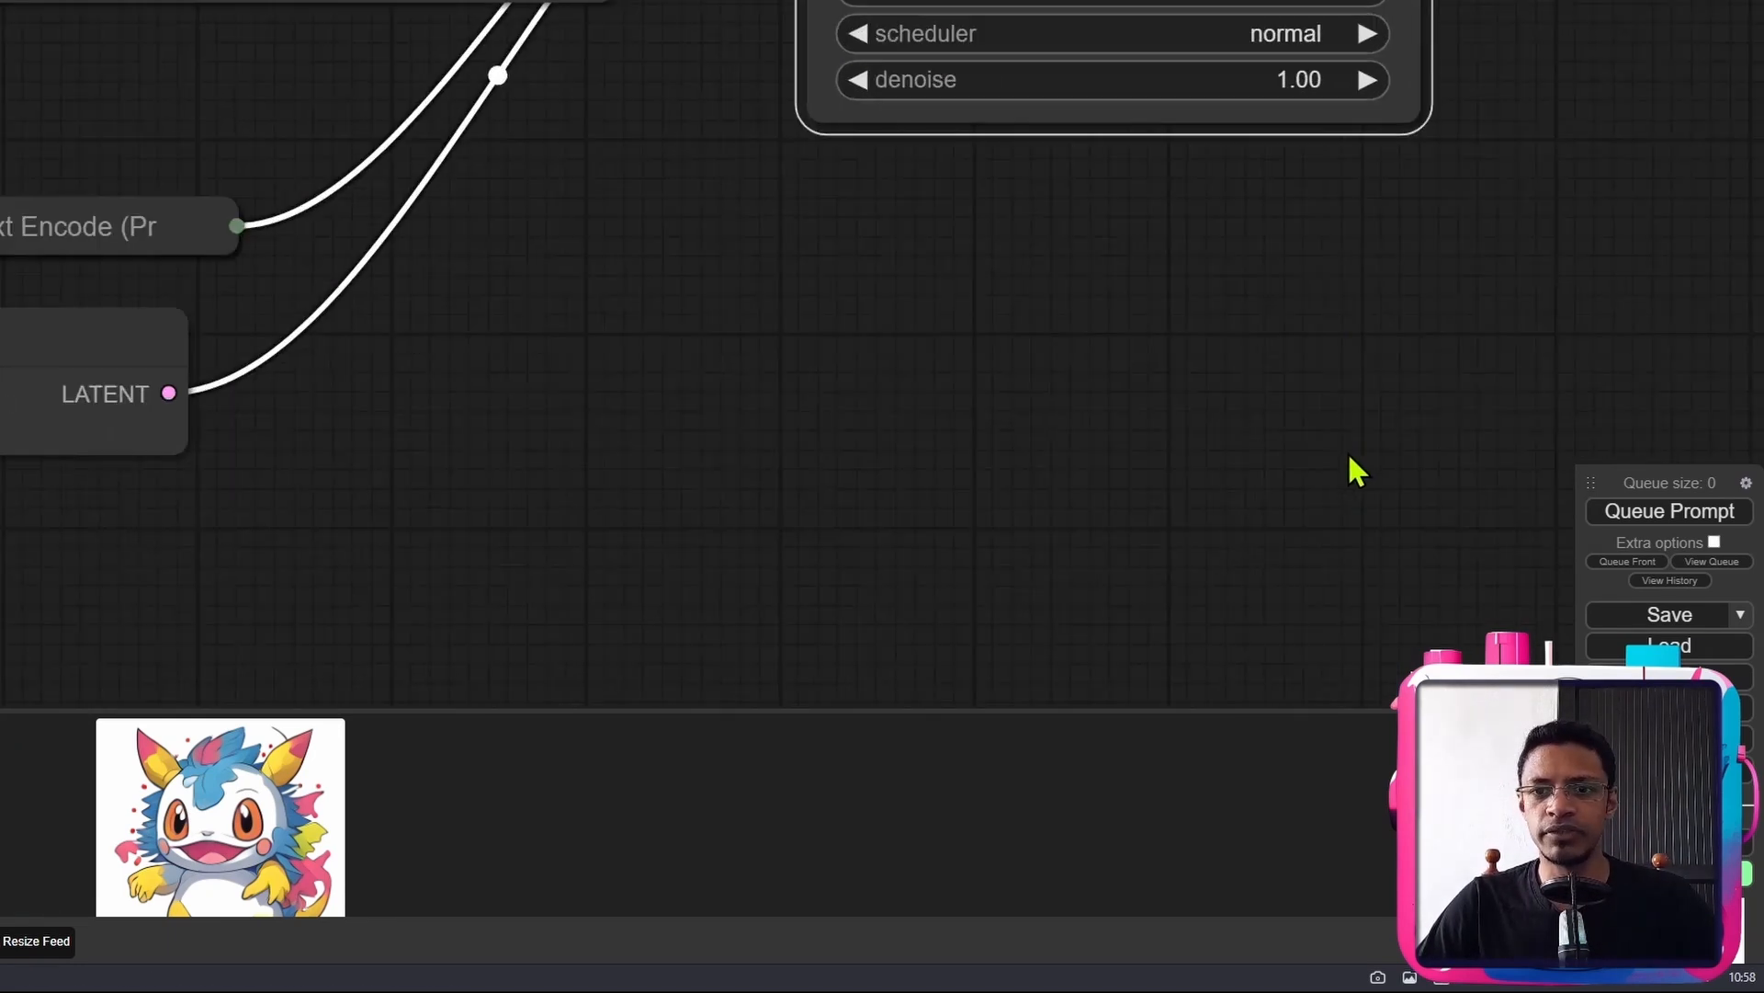
left_click_drag(1360, 230, 1080, 641)
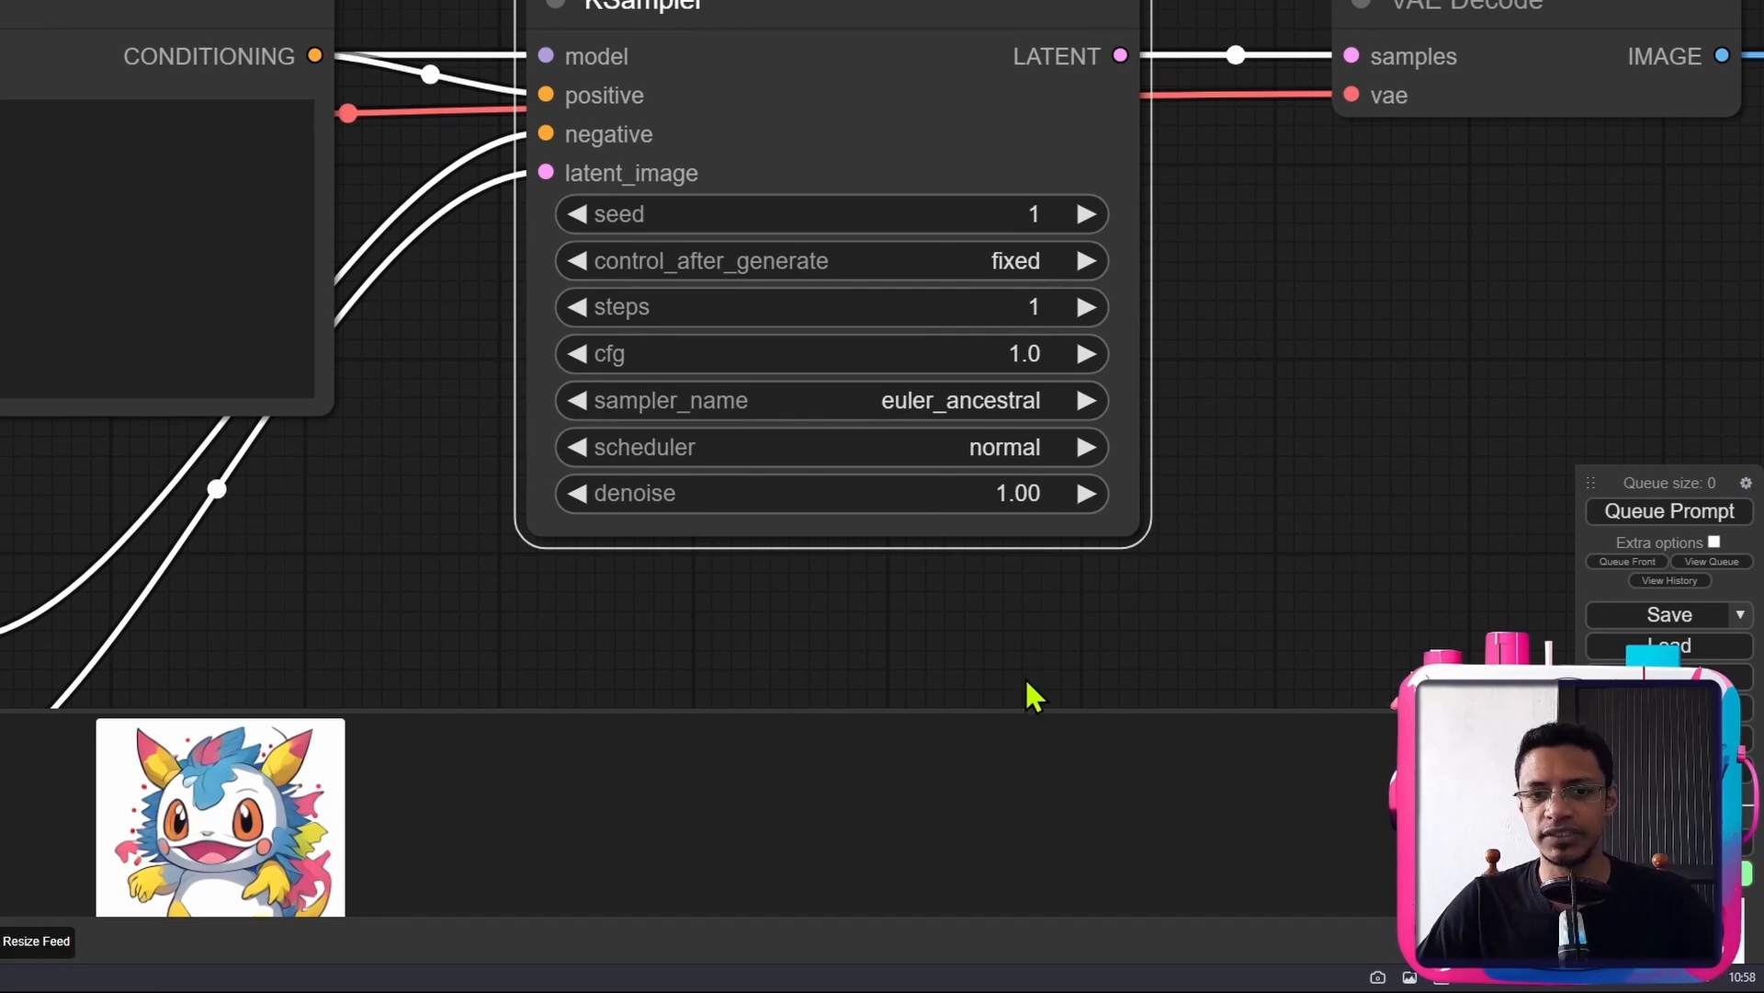
left_click(937, 495)
type("0.5")
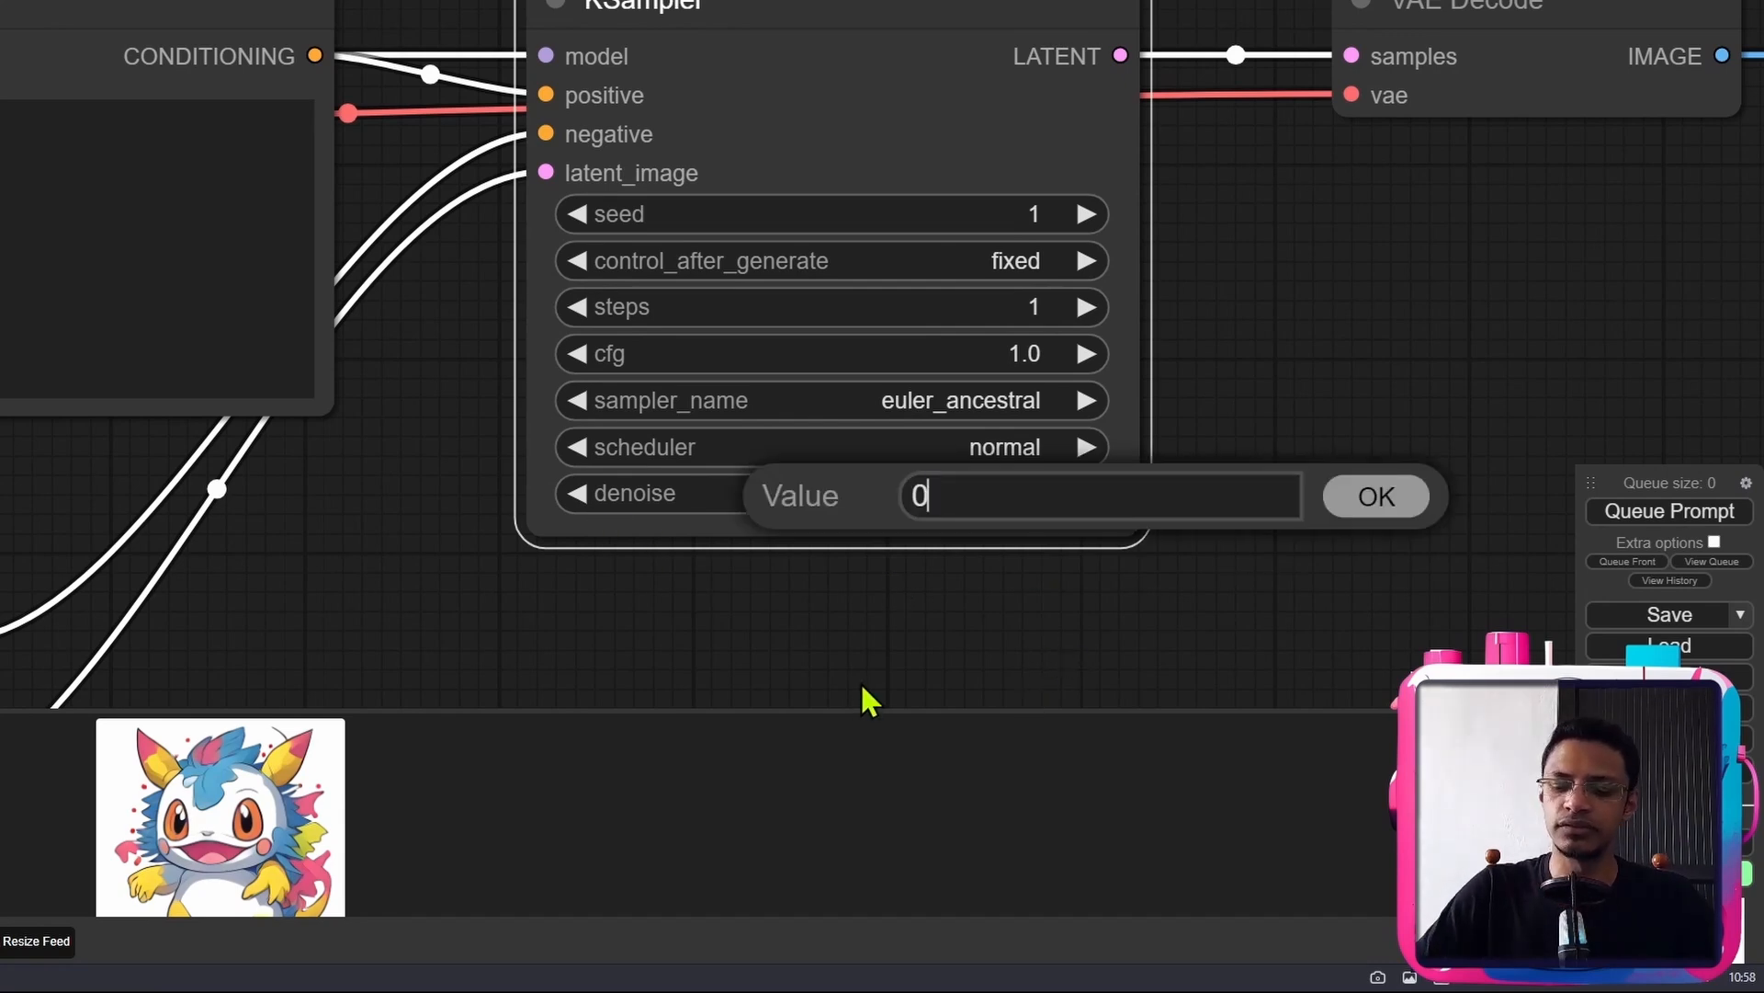
key("Return")
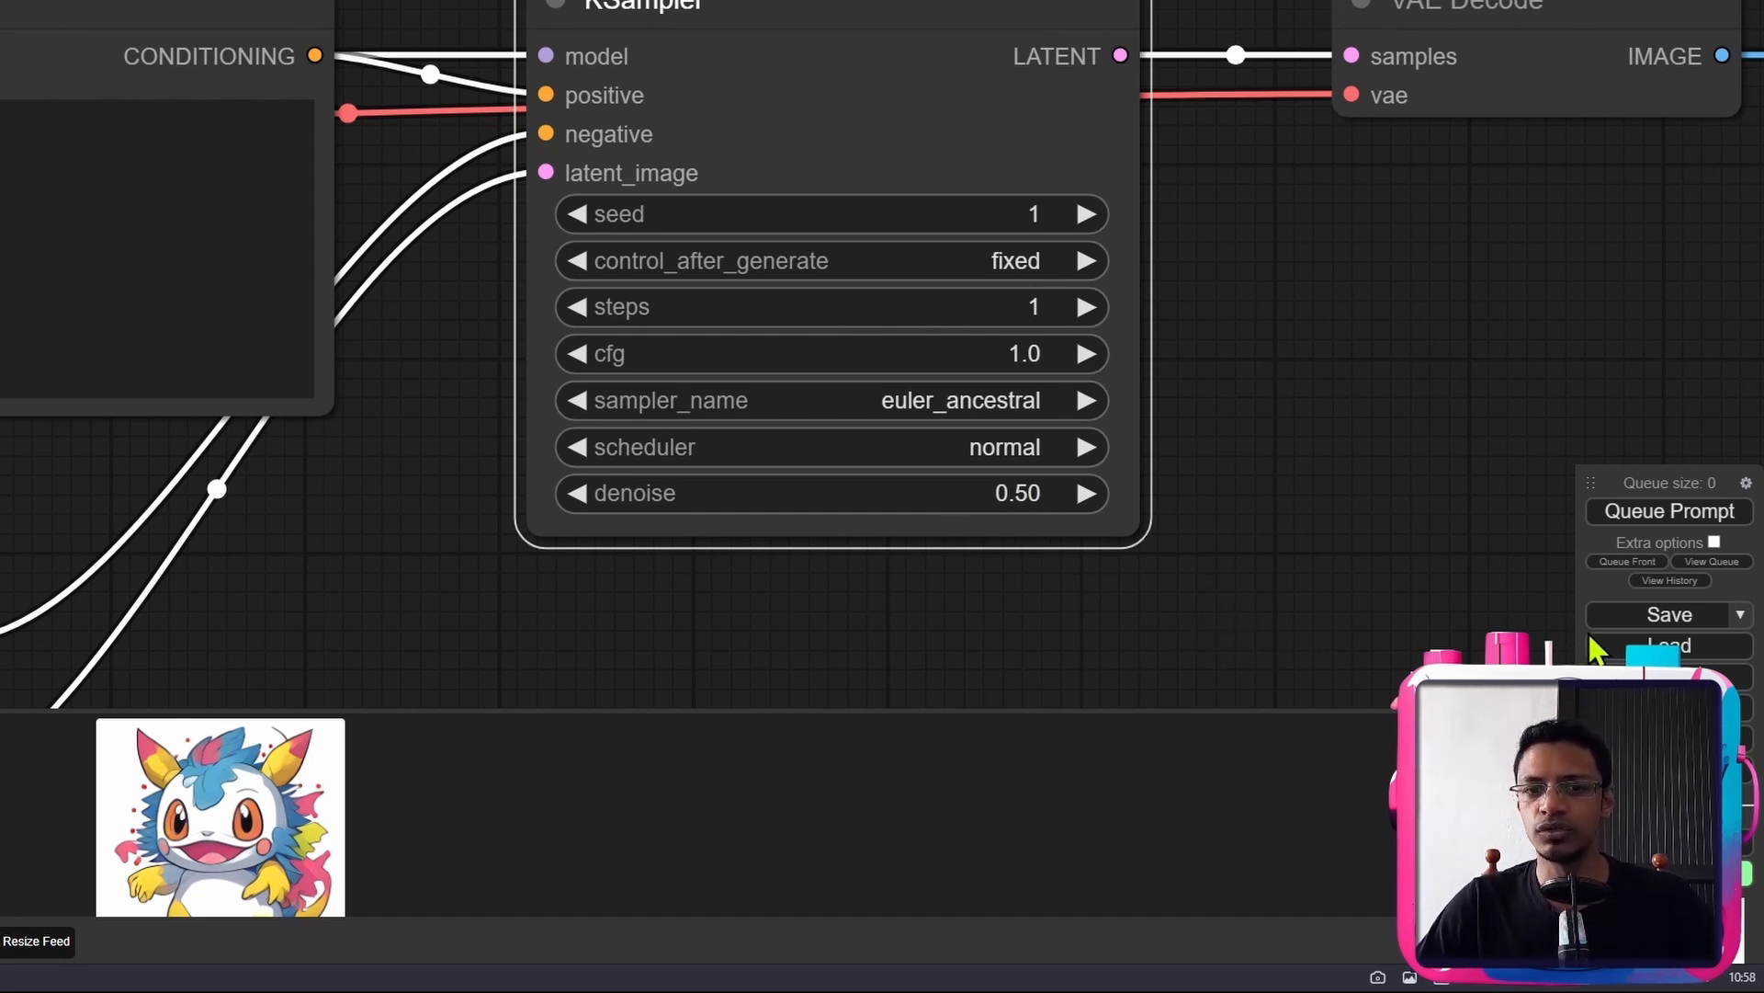
left_click(1086, 307)
scroll(1268, 398, "down", 5)
left_click(1650, 514)
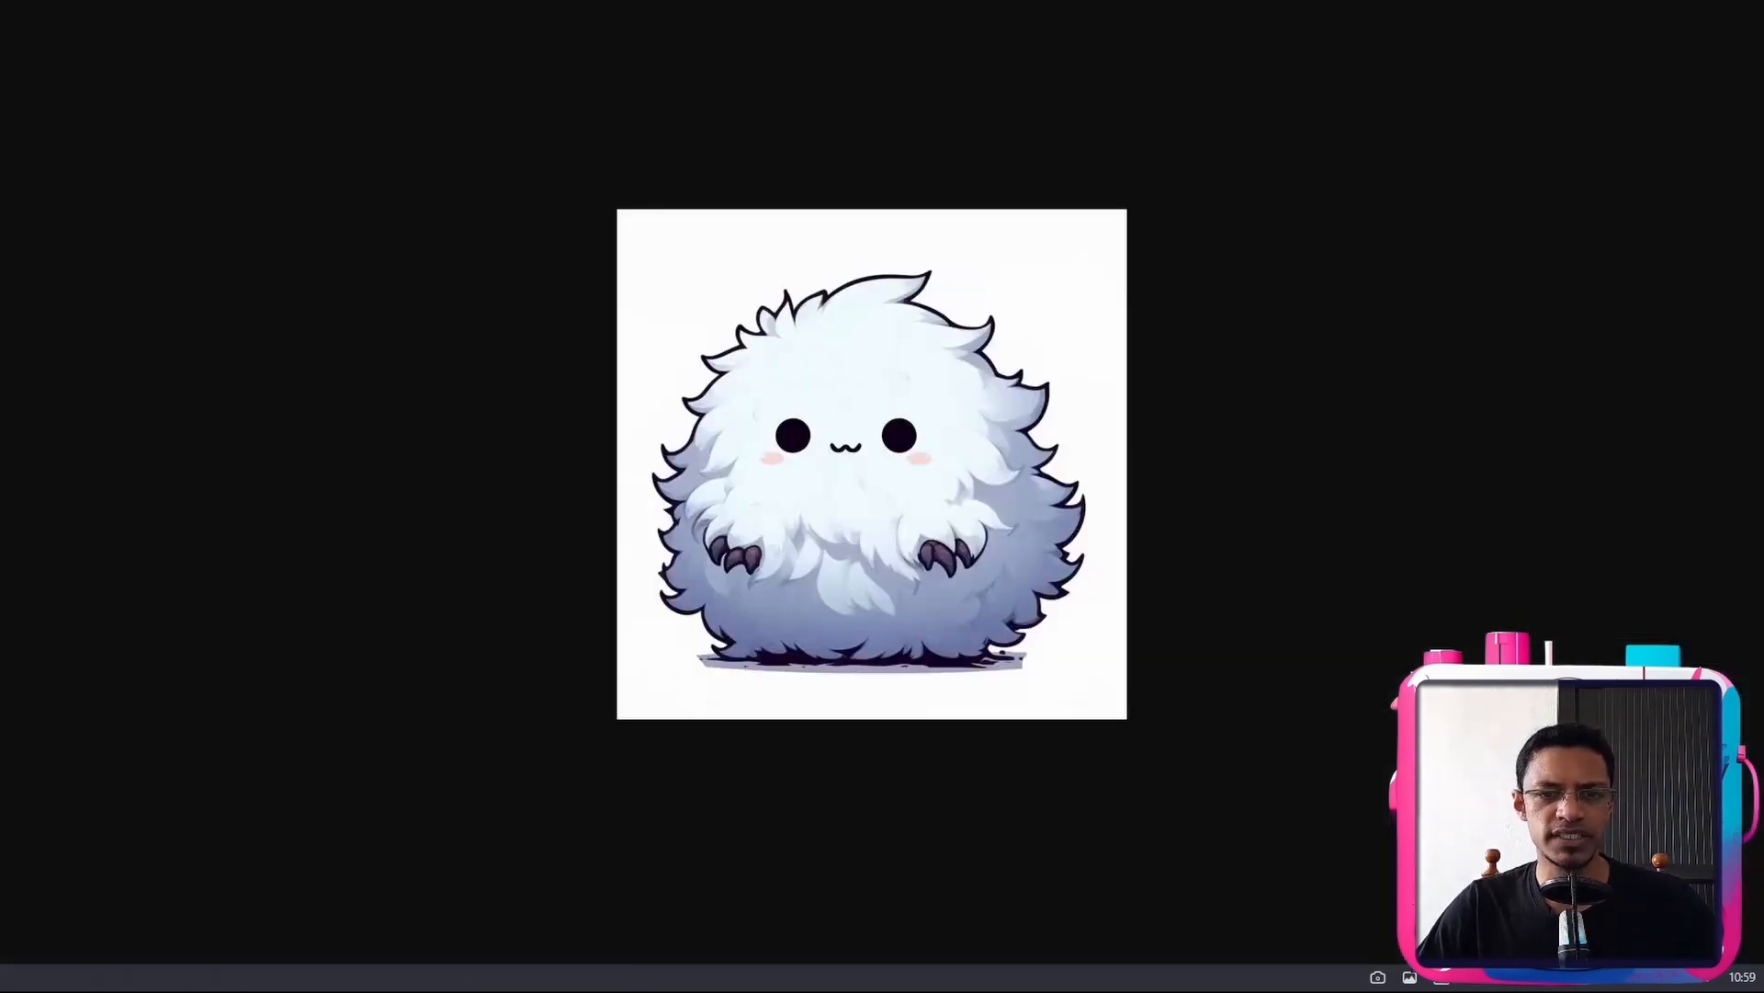
- Compare the source monster image with the generated image at full size
key("ctrl+Tab")
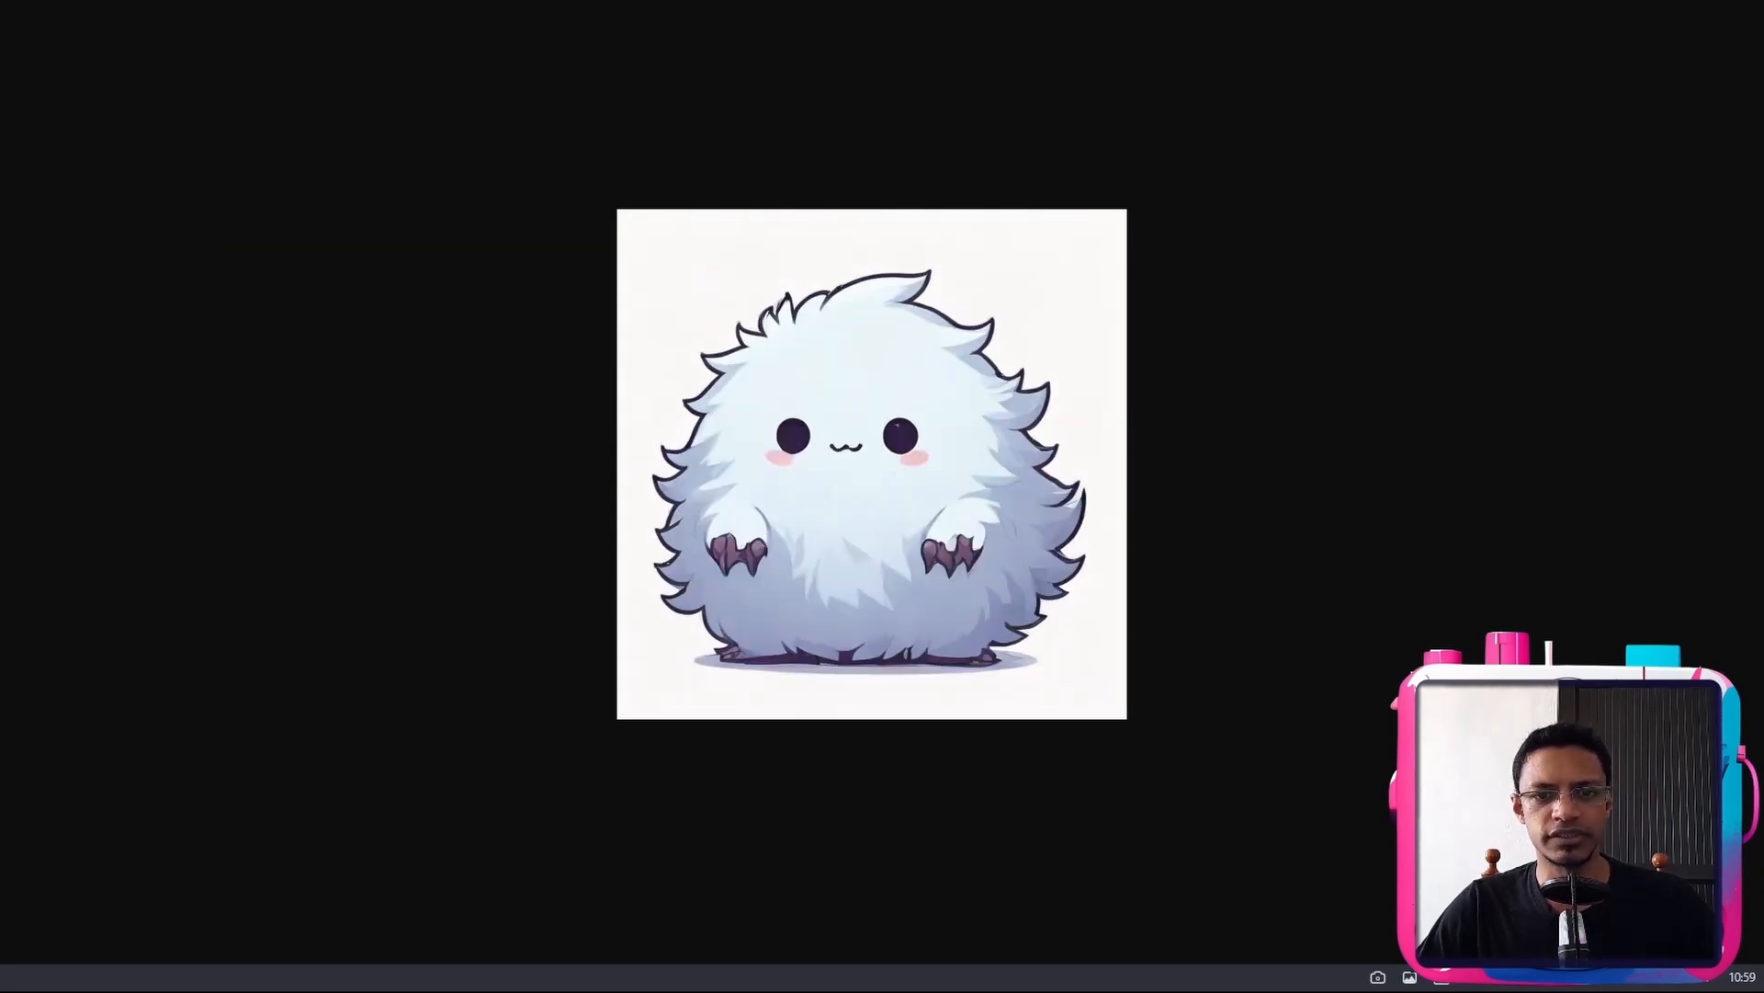
key("ctrl+Tab")
scroll(1161, 363, "up", 5)
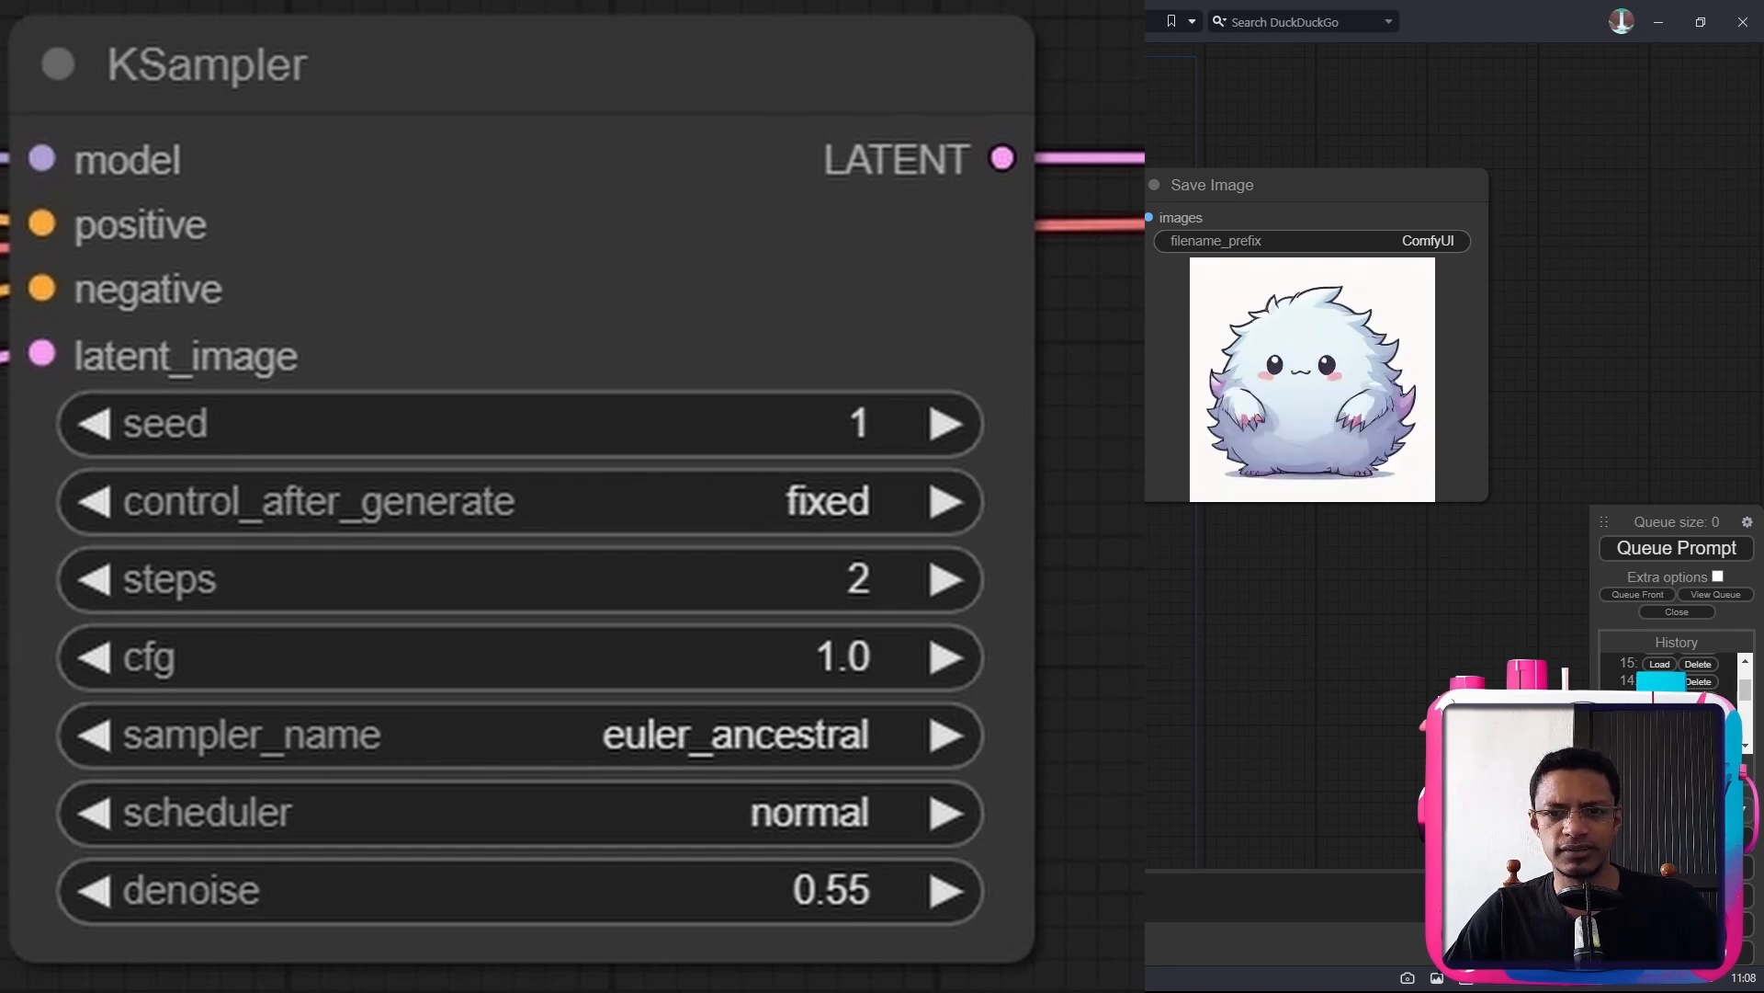
- Load history entries 15, 16 and 17 in turn to compare generations with KSampler's denoise from 0.60 up to 0.70
left_click(1660, 665)
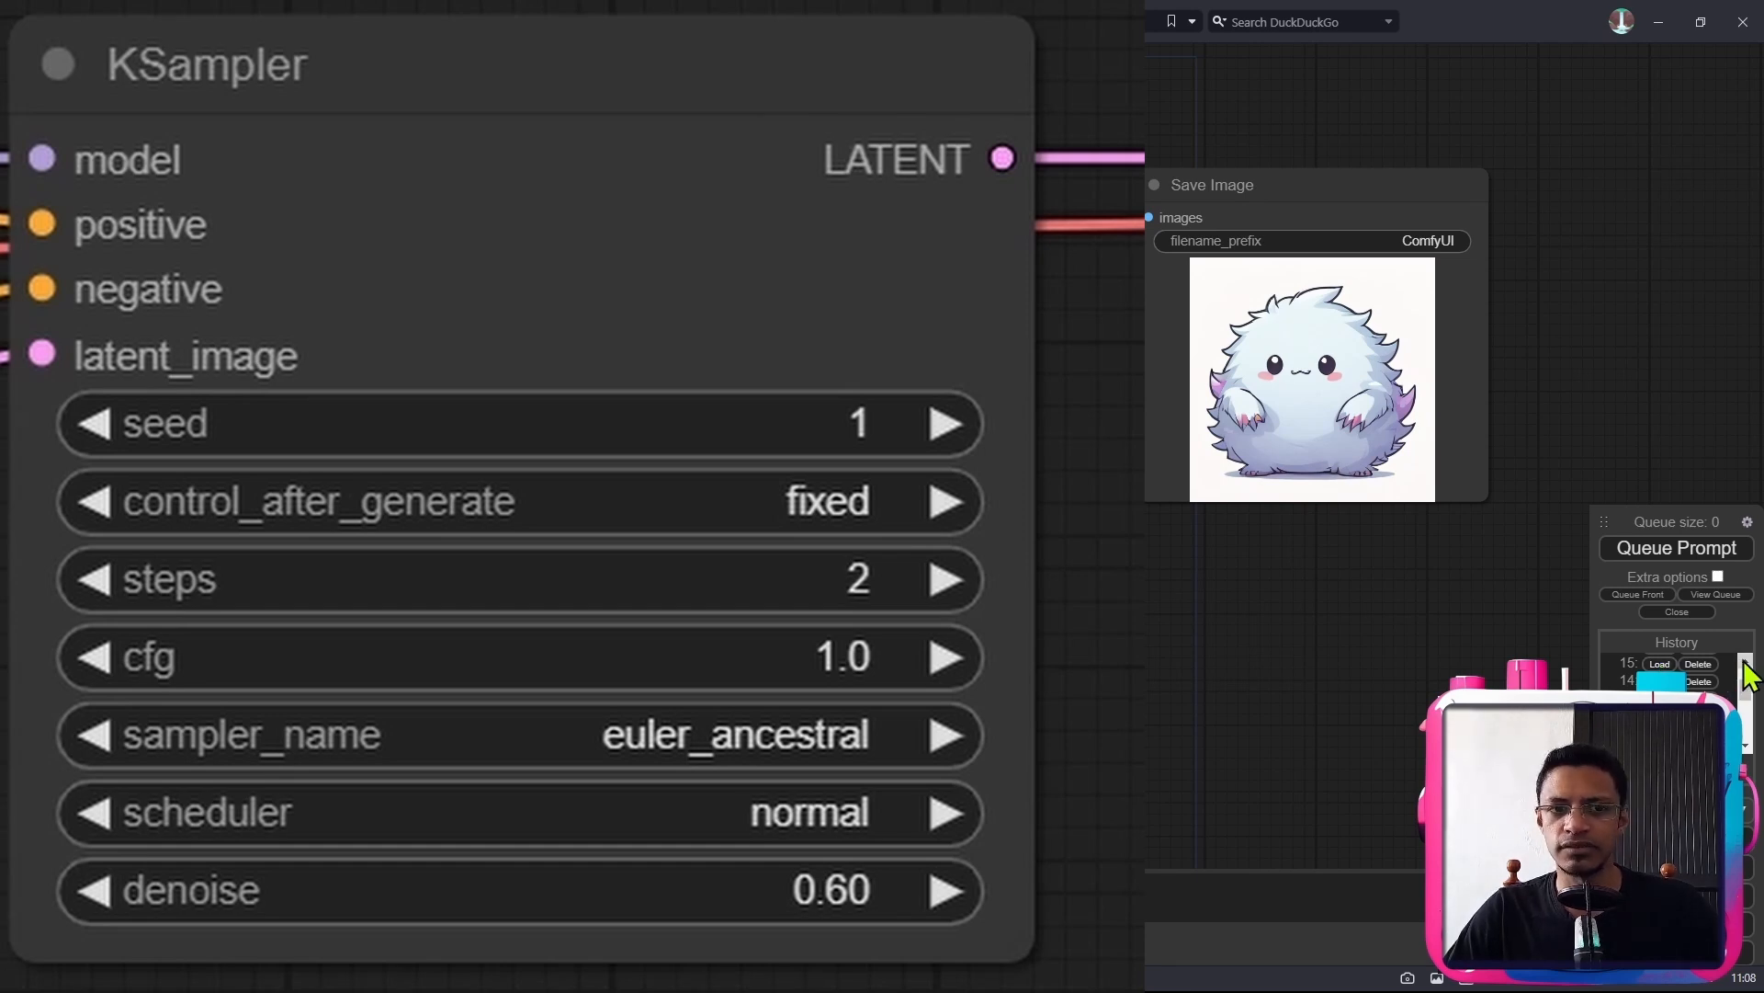
scroll(1746, 677, "up", 1)
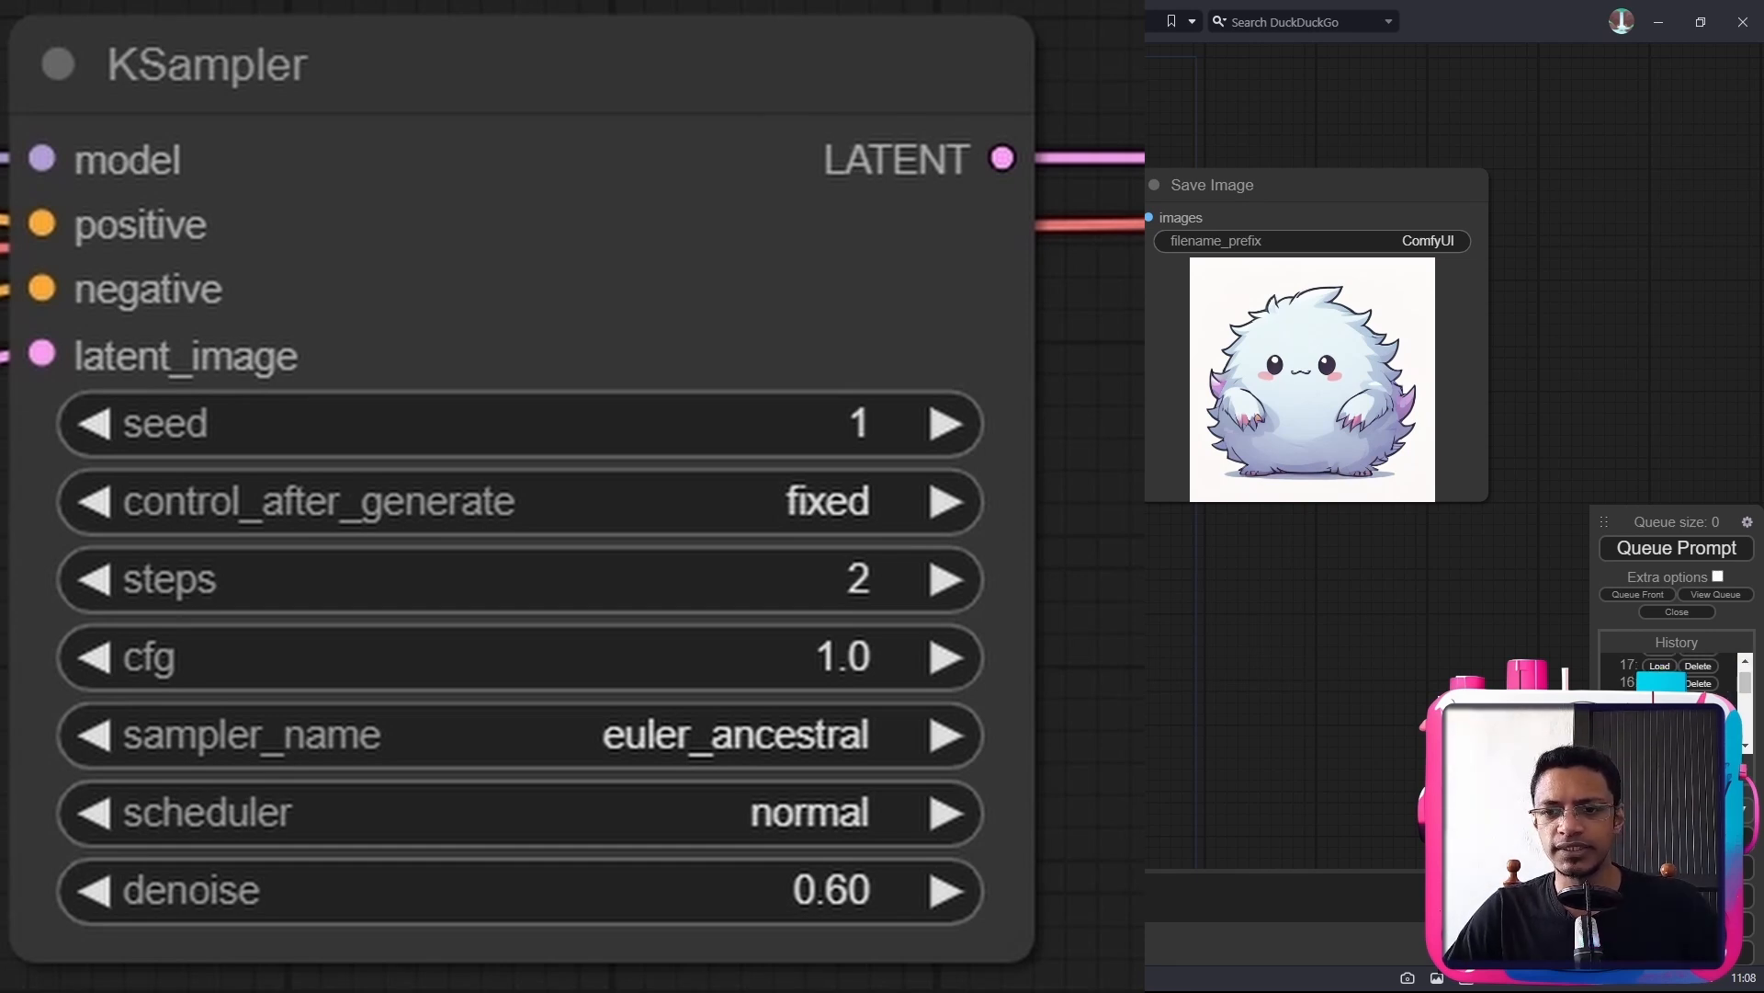
left_click(1660, 683)
left_click(1659, 665)
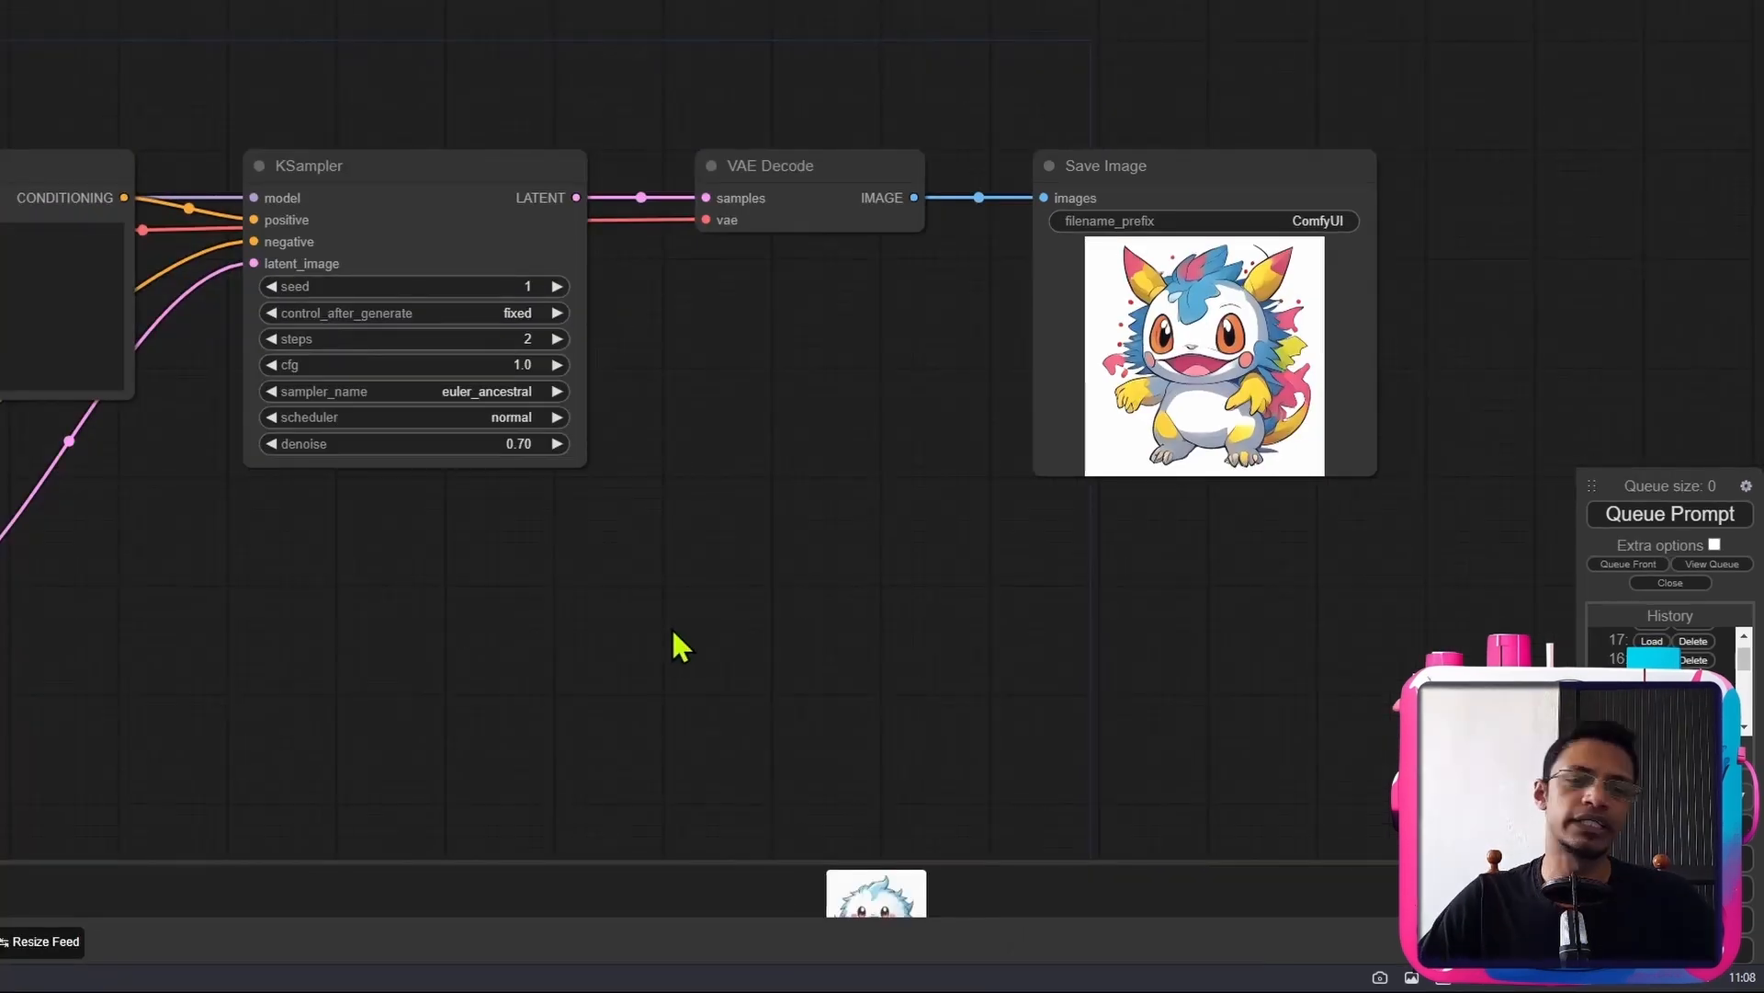
- Place the Load Image node beside Save Image and generate an image with KSampler's steps set to 3
scroll(676, 639, "down", 5)
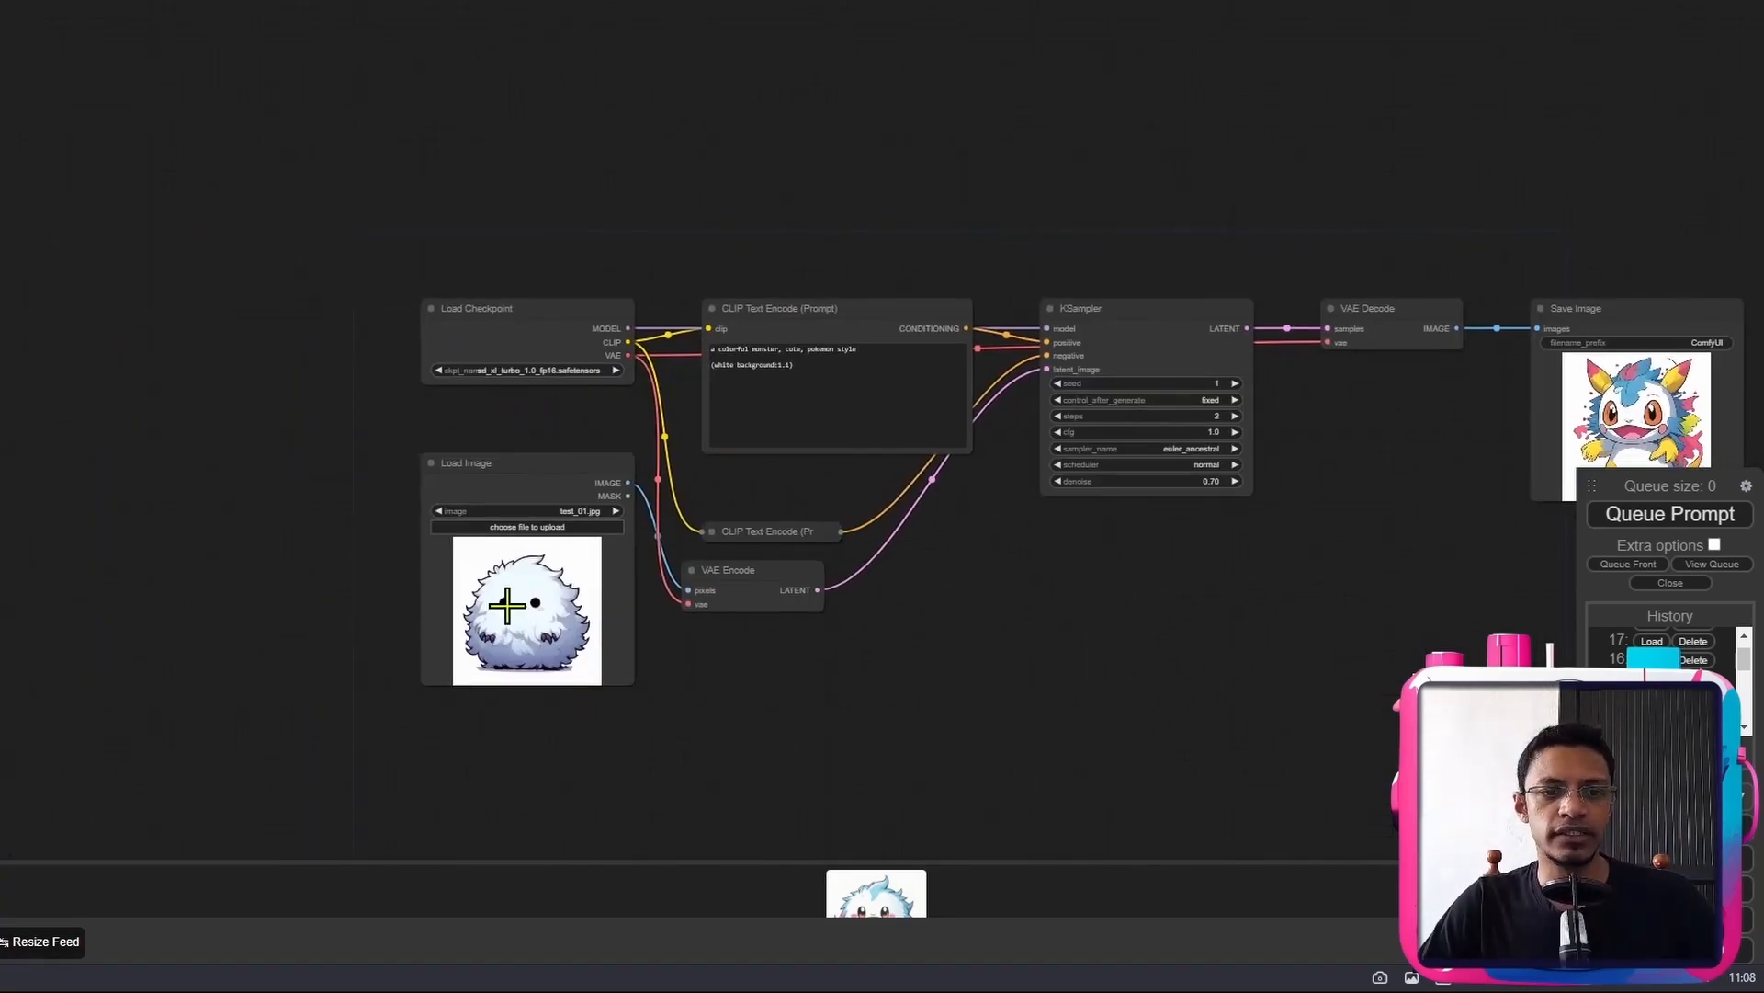
scroll(455, 666, "up", 8)
scroll(1450, 571, "down", 5)
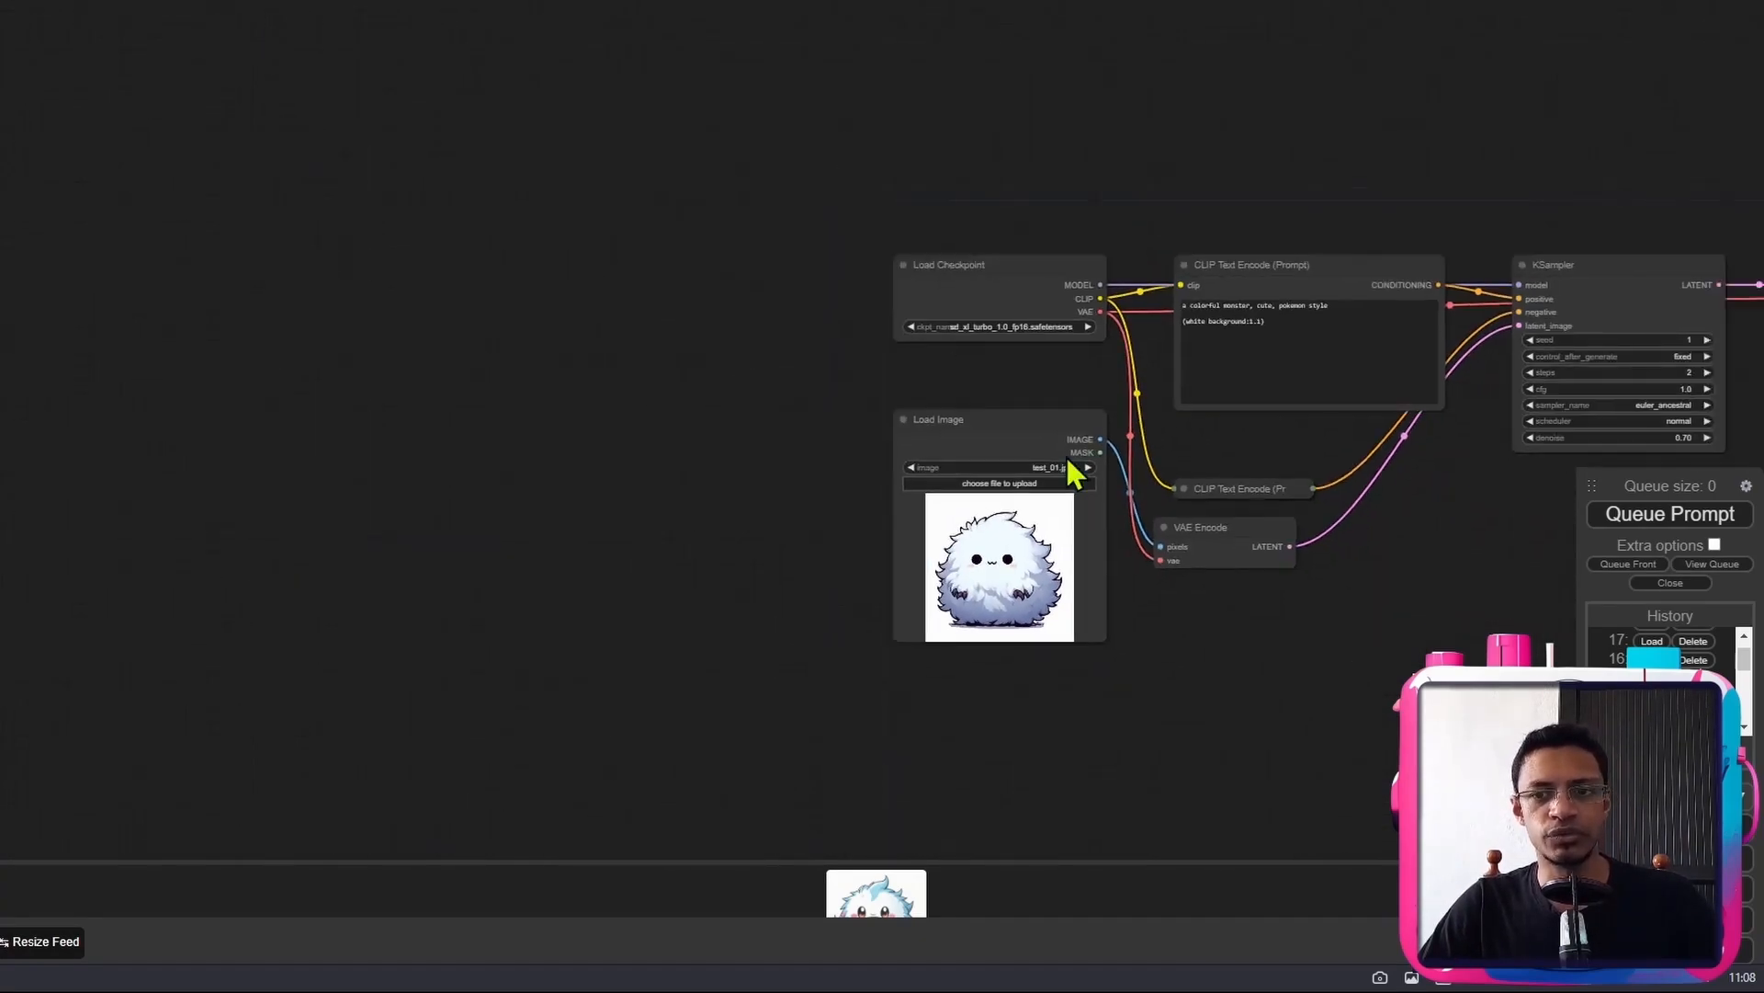
scroll(1106, 503, "up", 8)
left_click_drag(1113, 316, 756, 417)
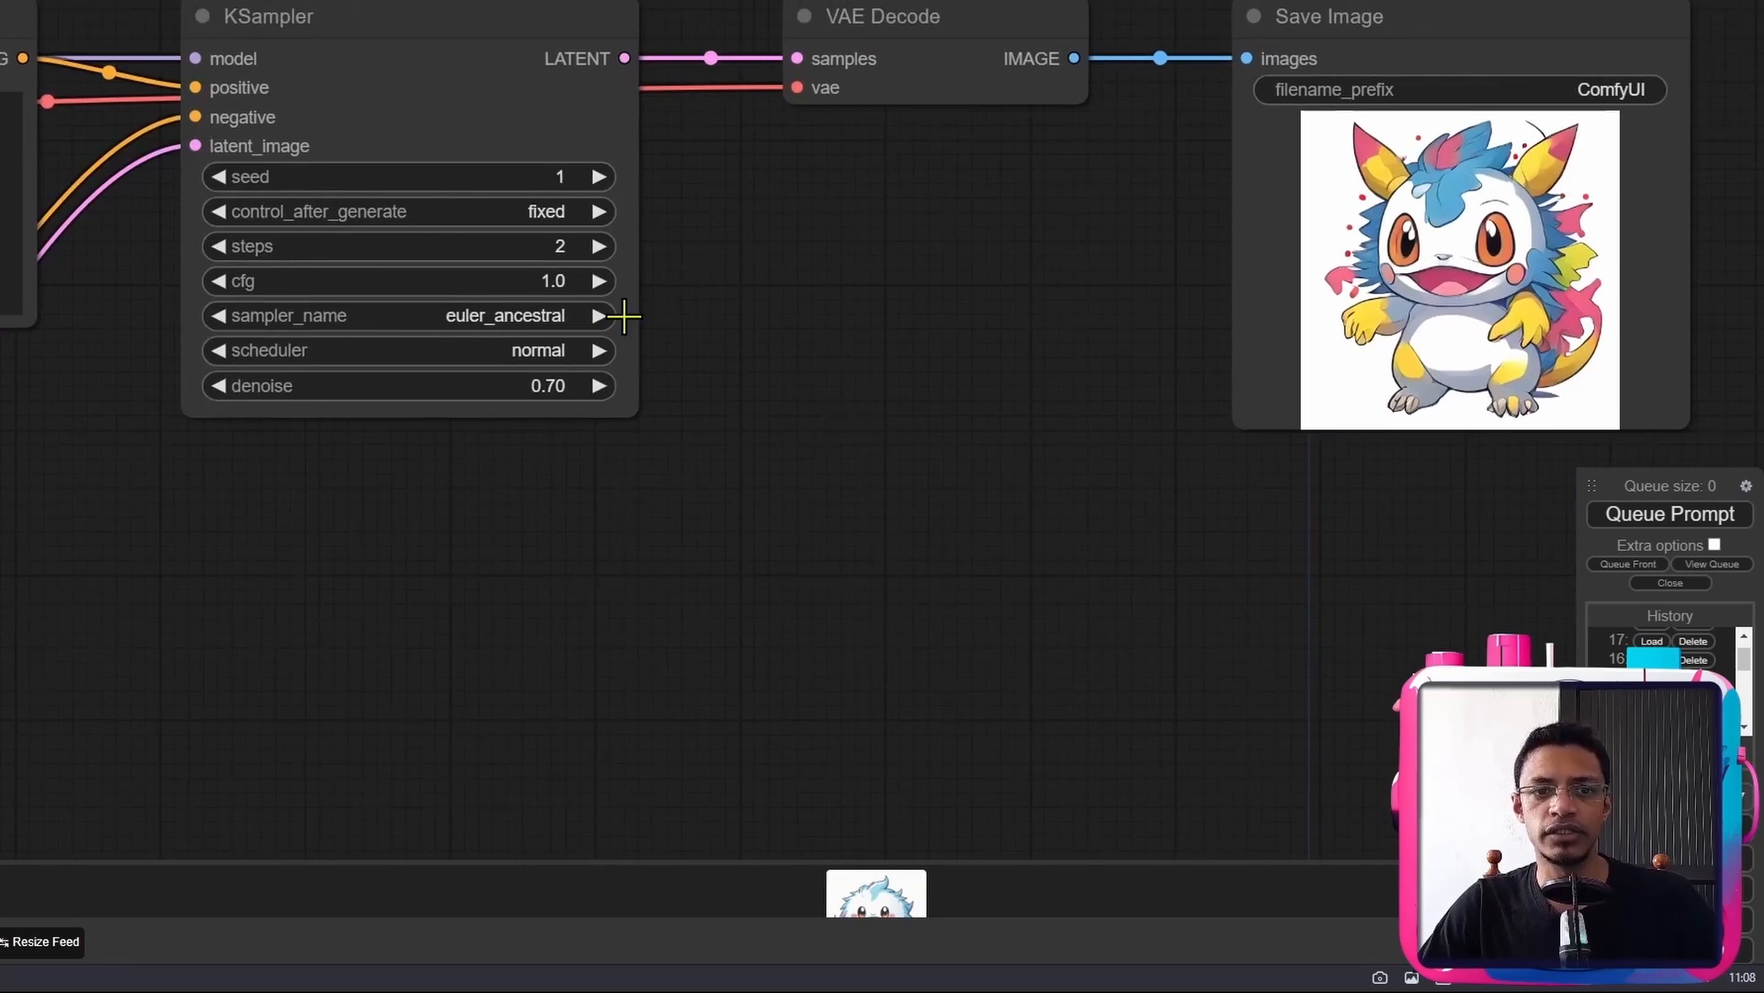
left_click_drag(1147, 555, 957, 571)
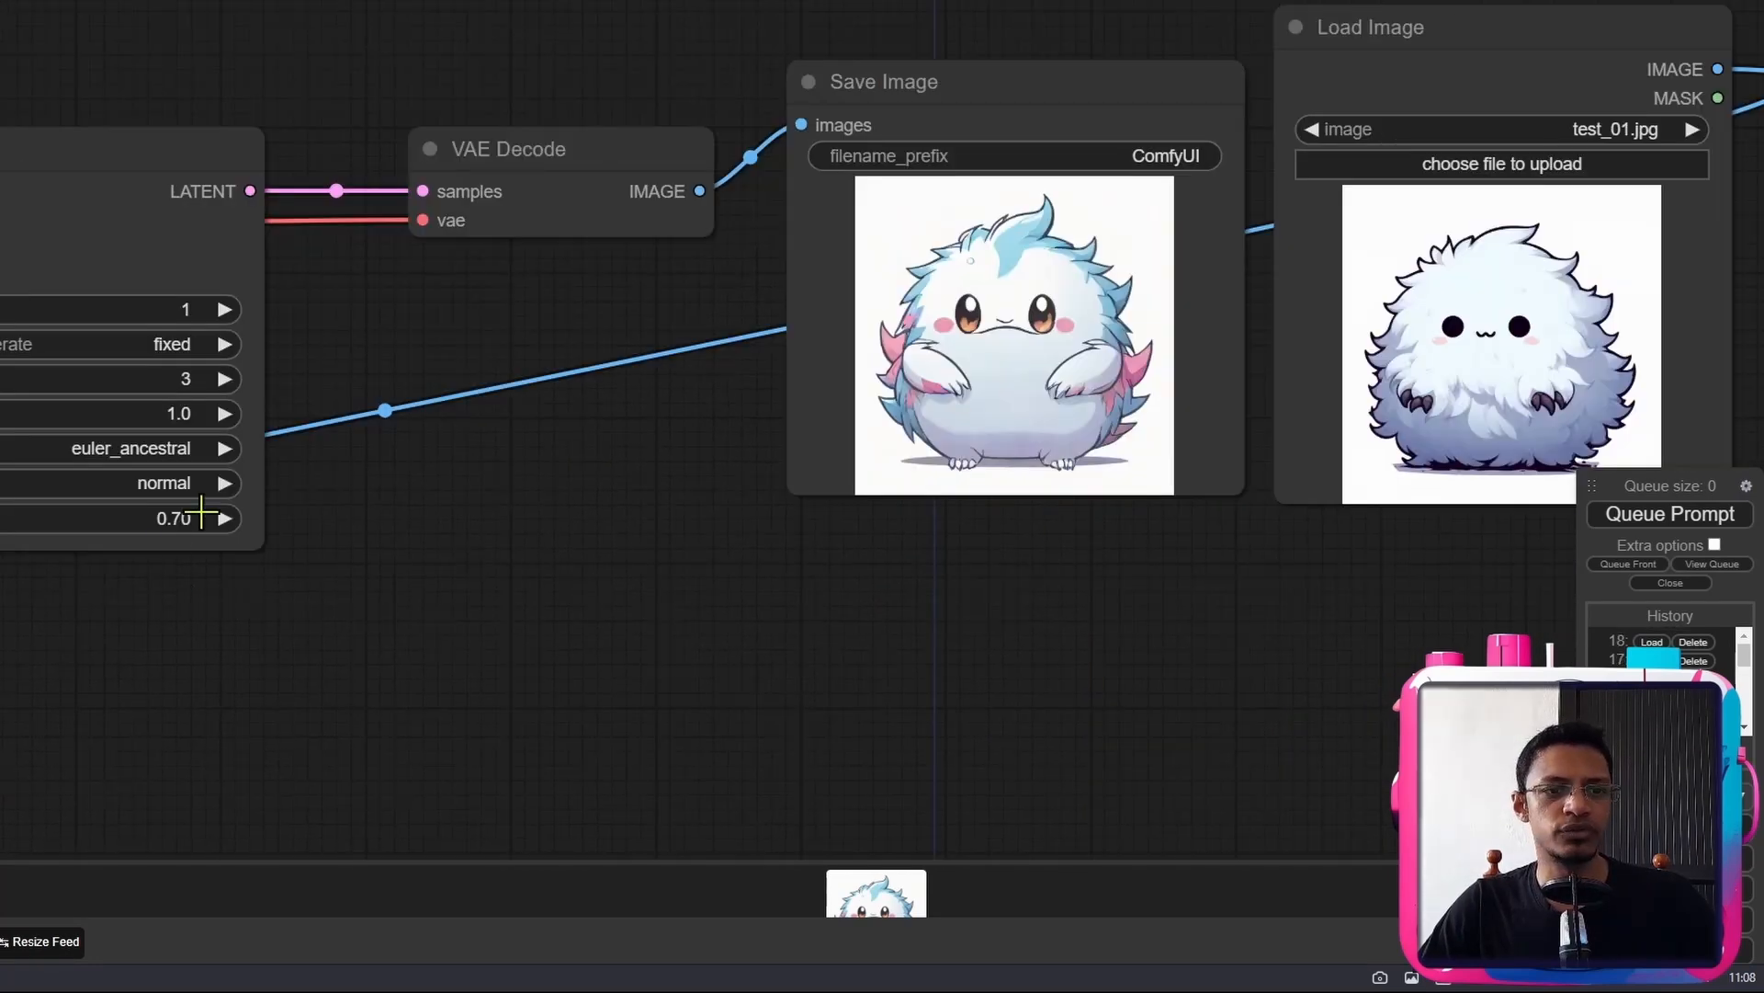
- Set KSampler's denoise to 0.80 and generate the image again
left_click_drag(356, 424, 547, 419)
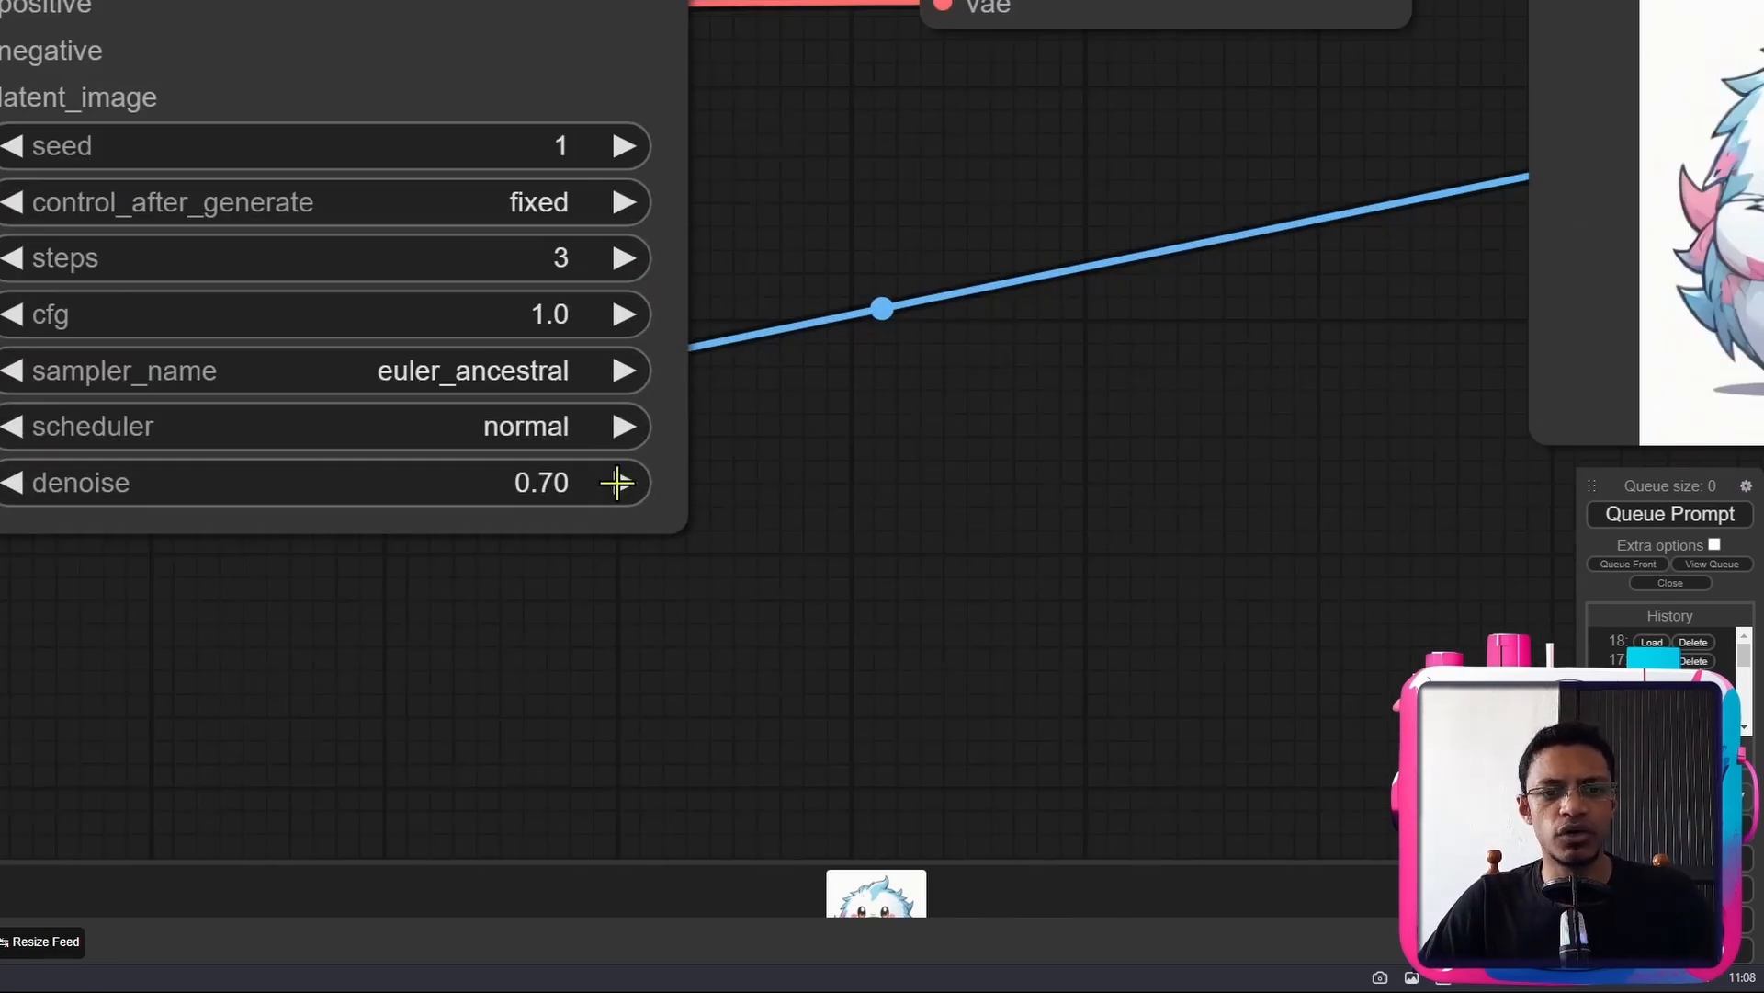
left_click(618, 481)
left_click(619, 481)
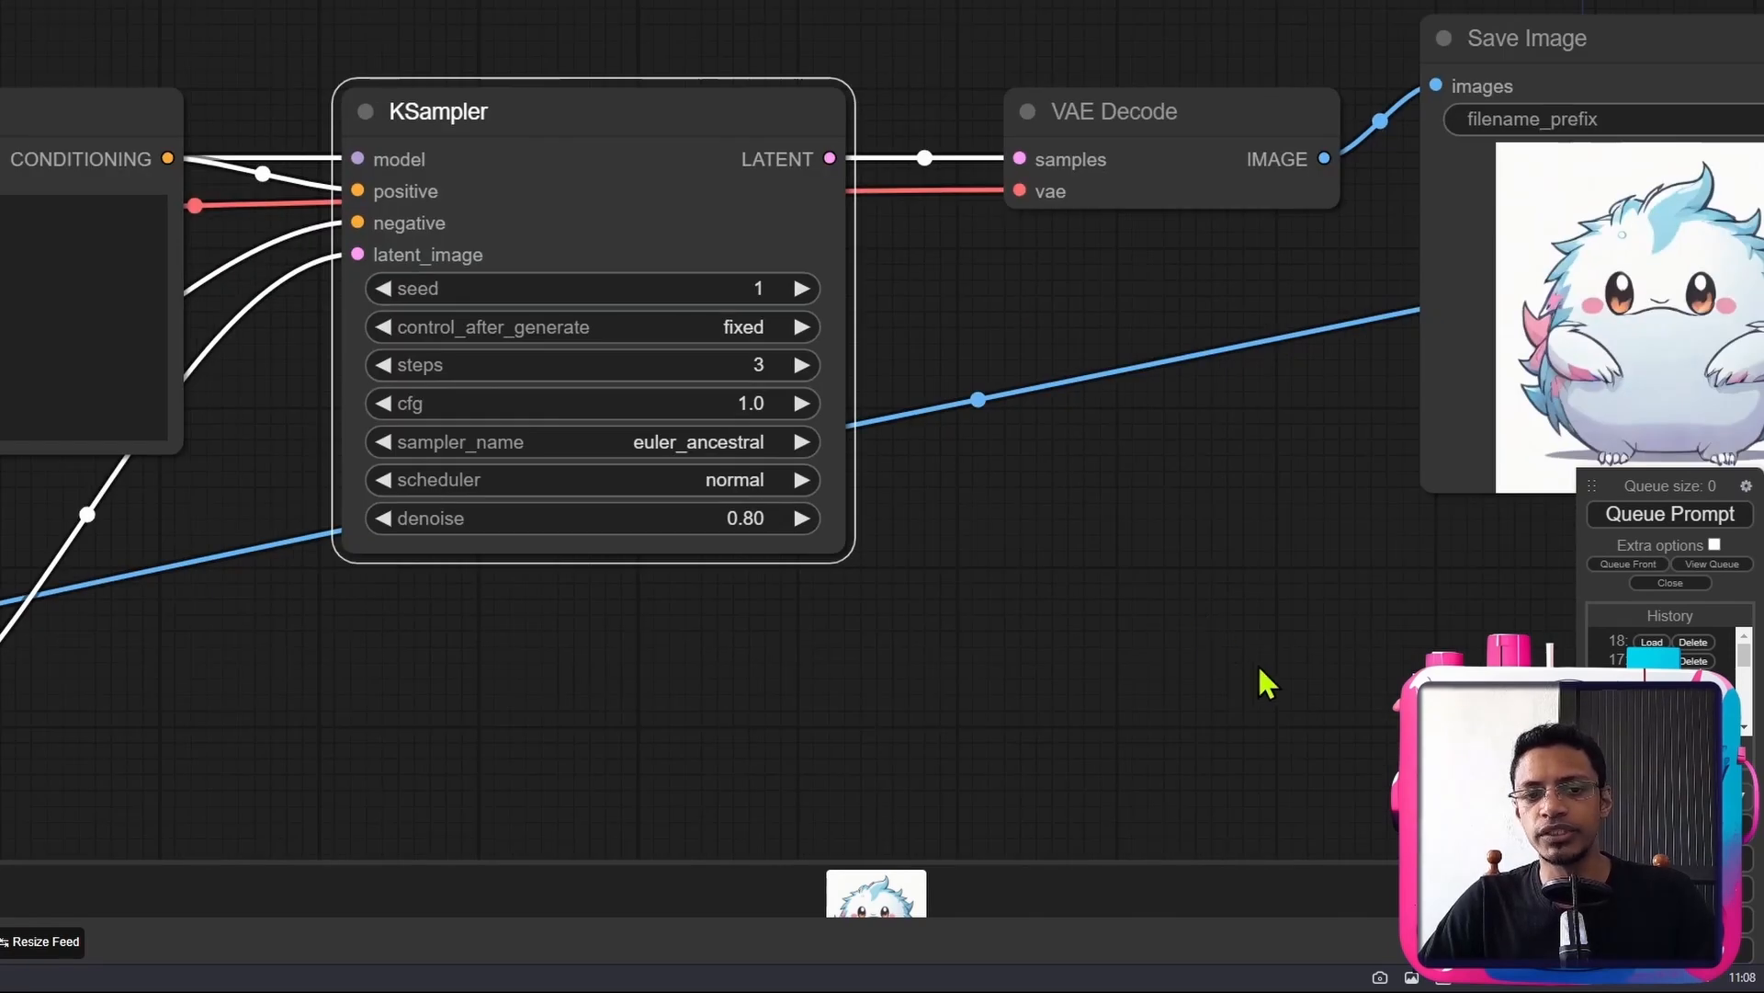
left_click(1691, 517)
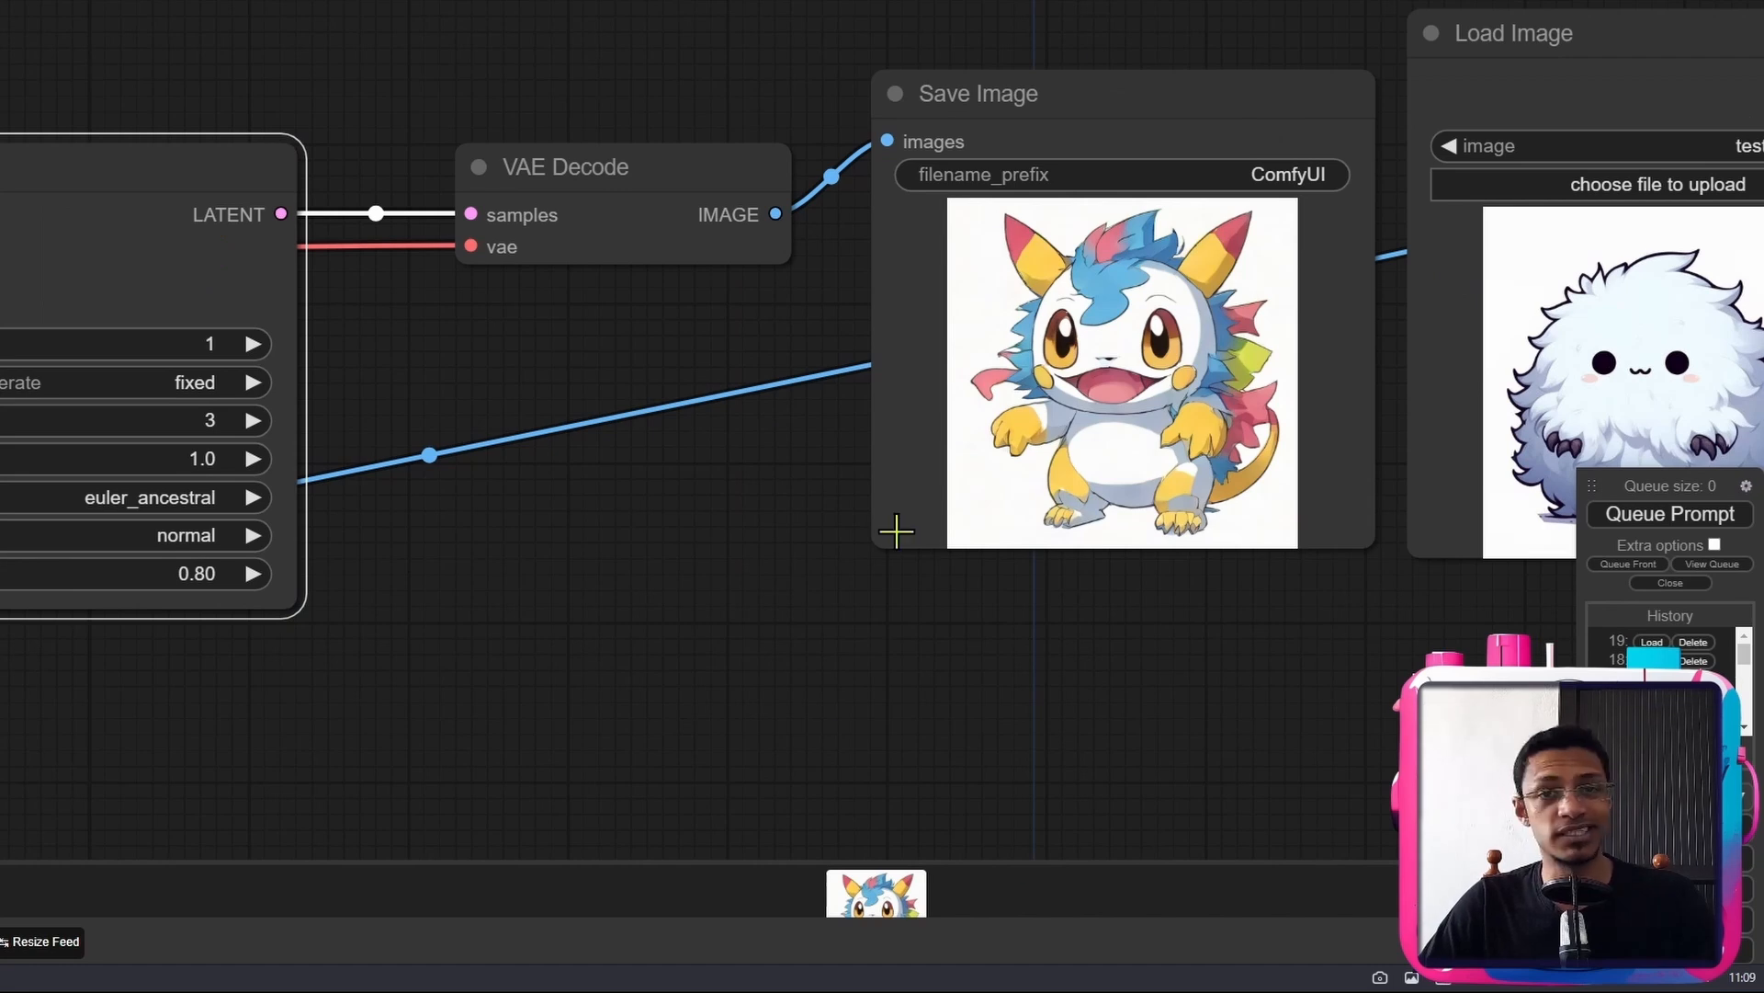
- Set KSampler's steps to 4 and generate another image
left_click(252, 420)
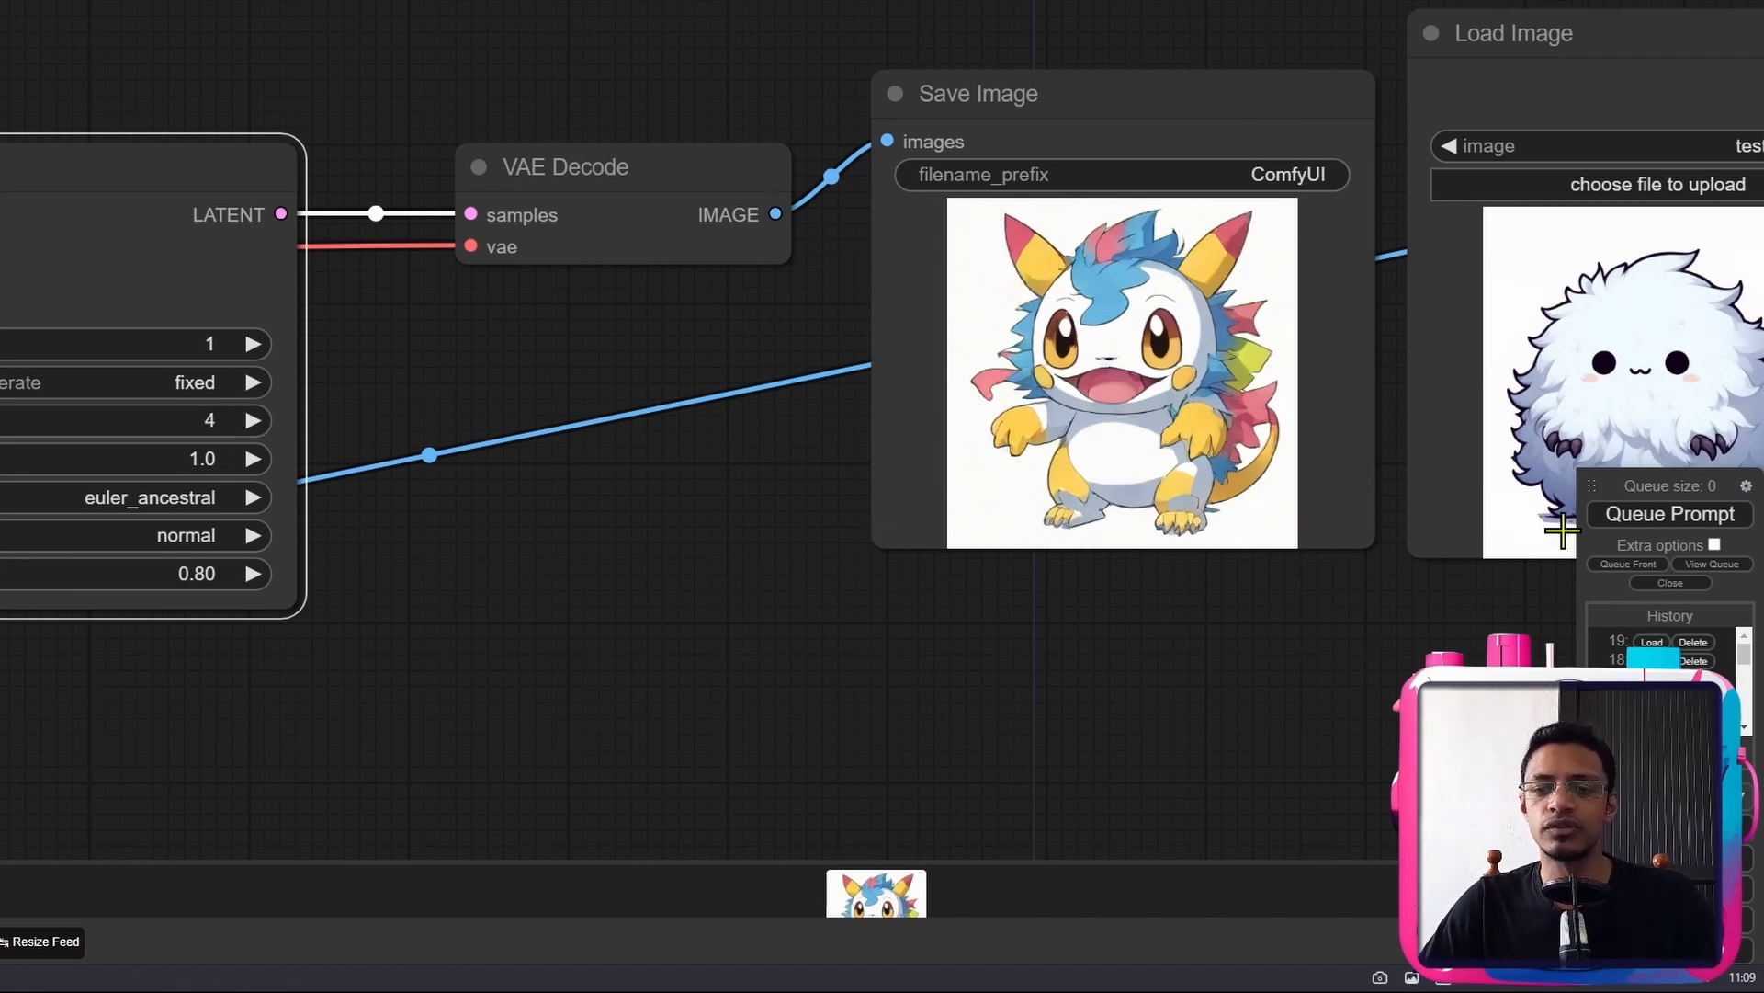
left_click(1628, 517)
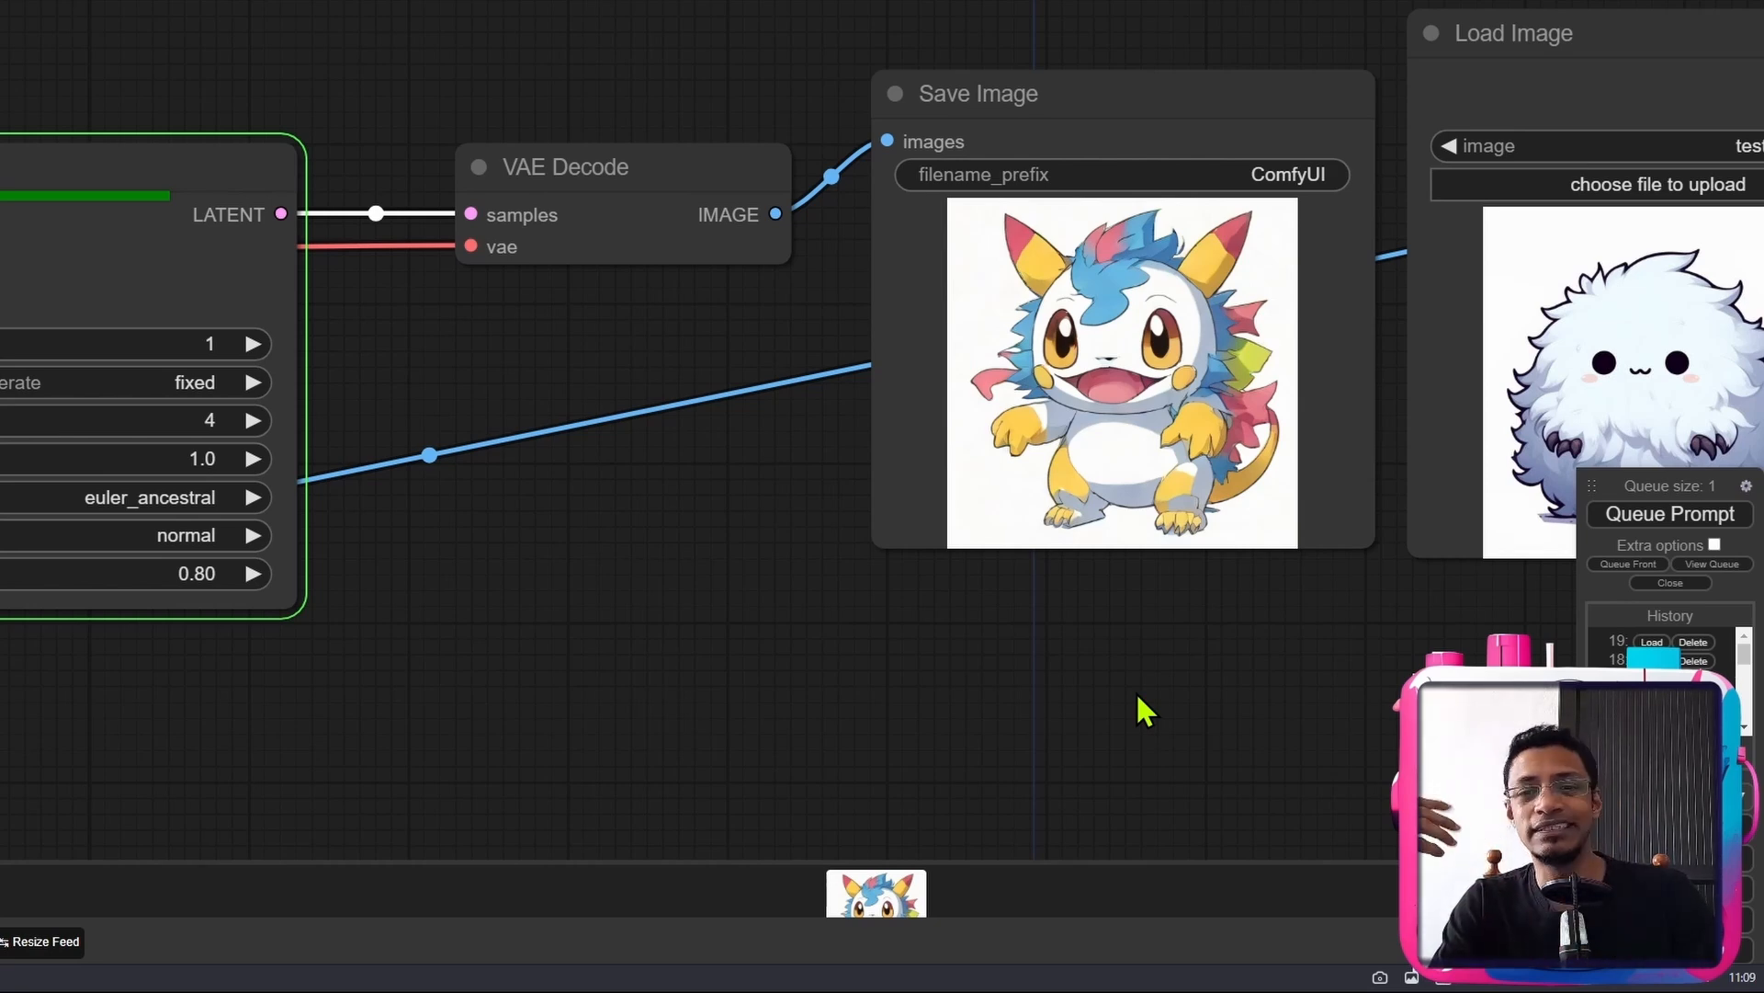
scroll(1128, 724, "down", 2)
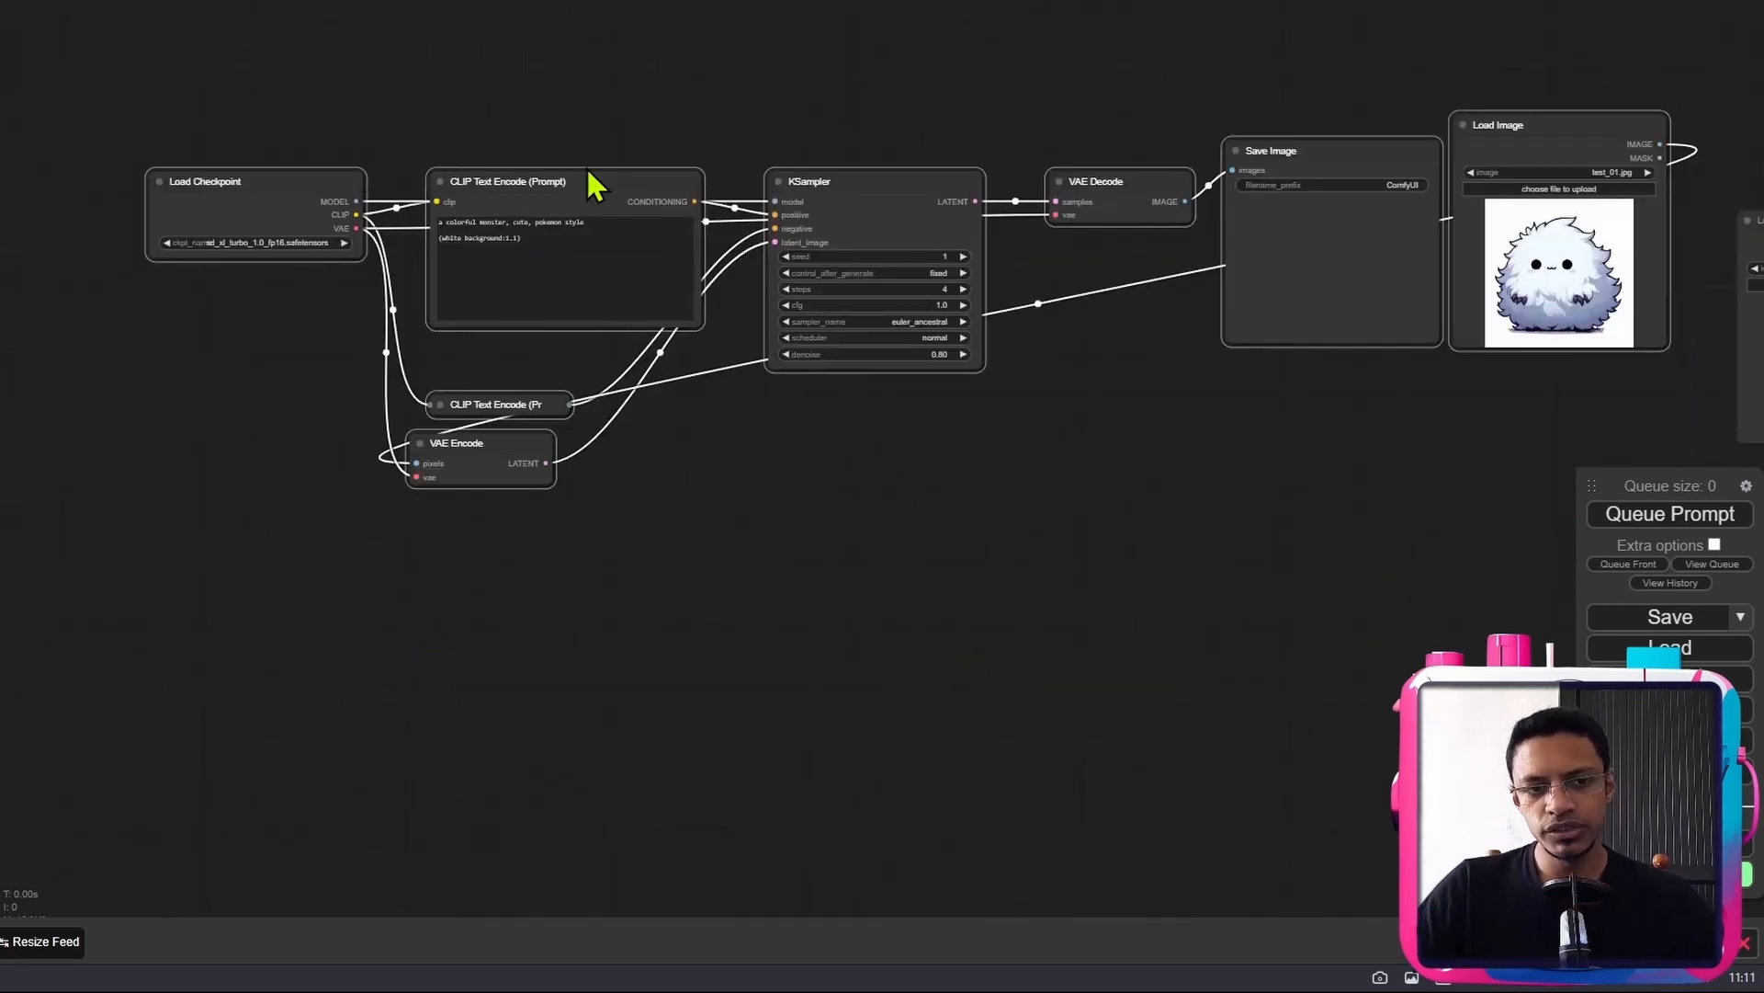
- Put all nodes of the upscale workflow, from its Load Image to its Save Image node, into a group
left_click_drag(1354, 473, 662, 531)
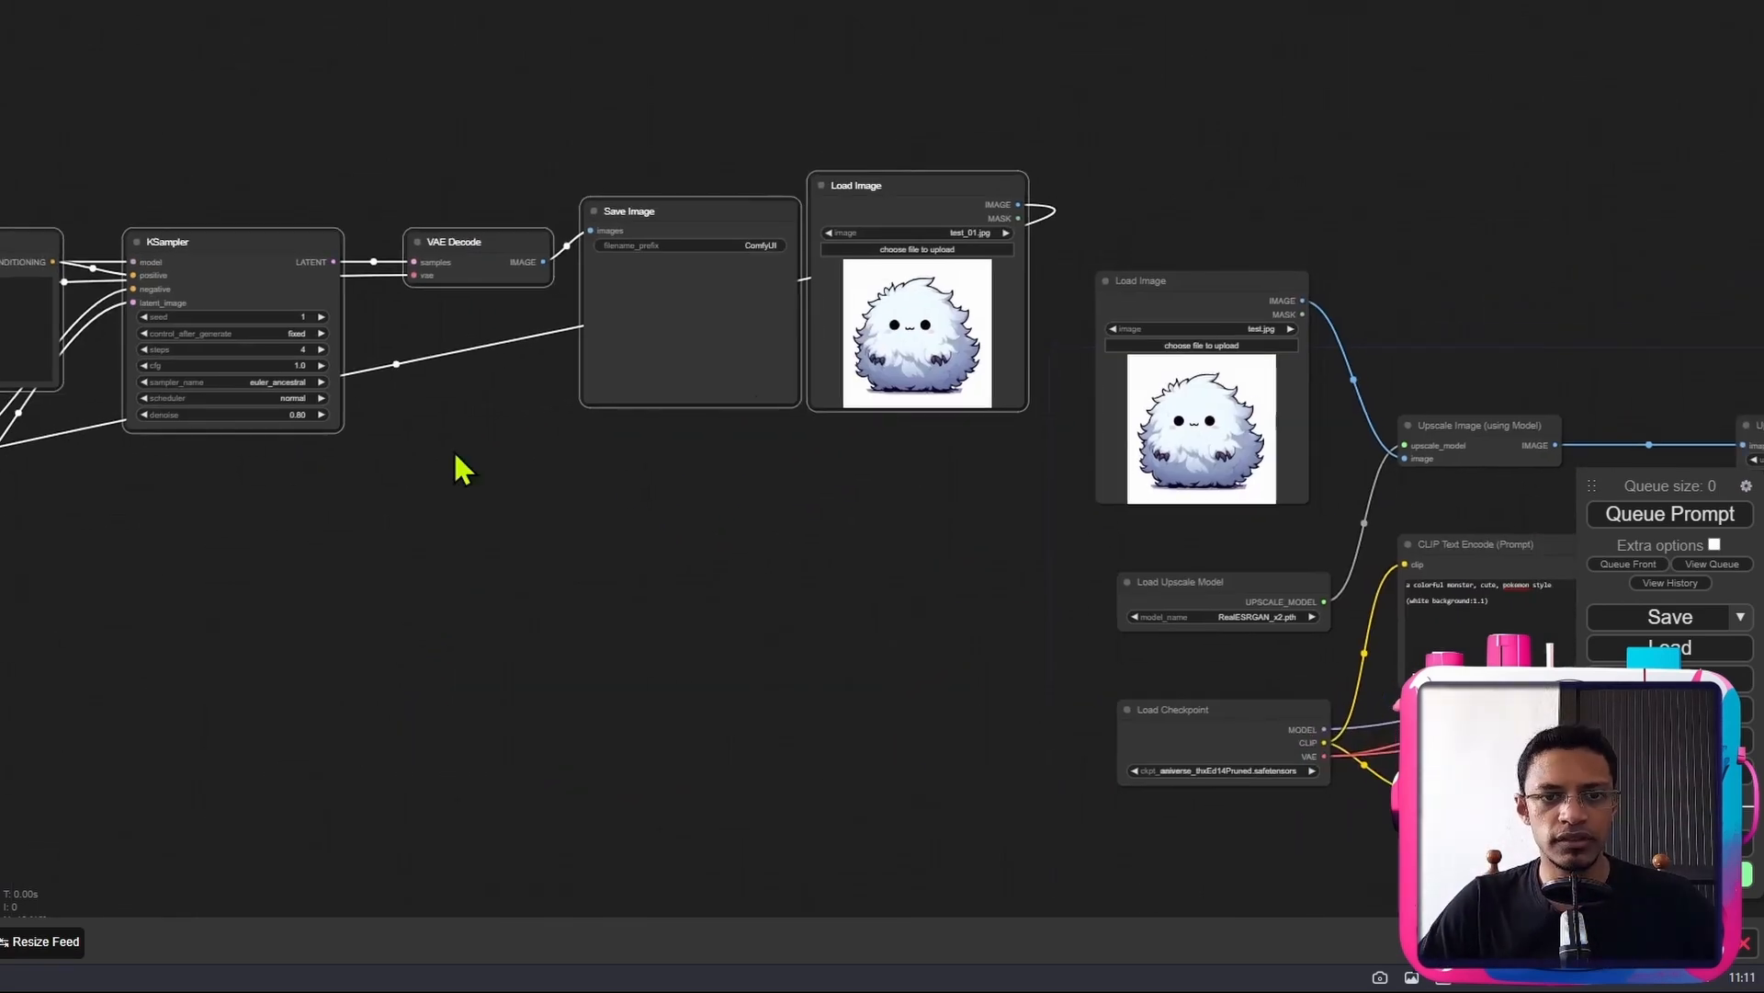
left_click_drag(868, 556, 635, 519)
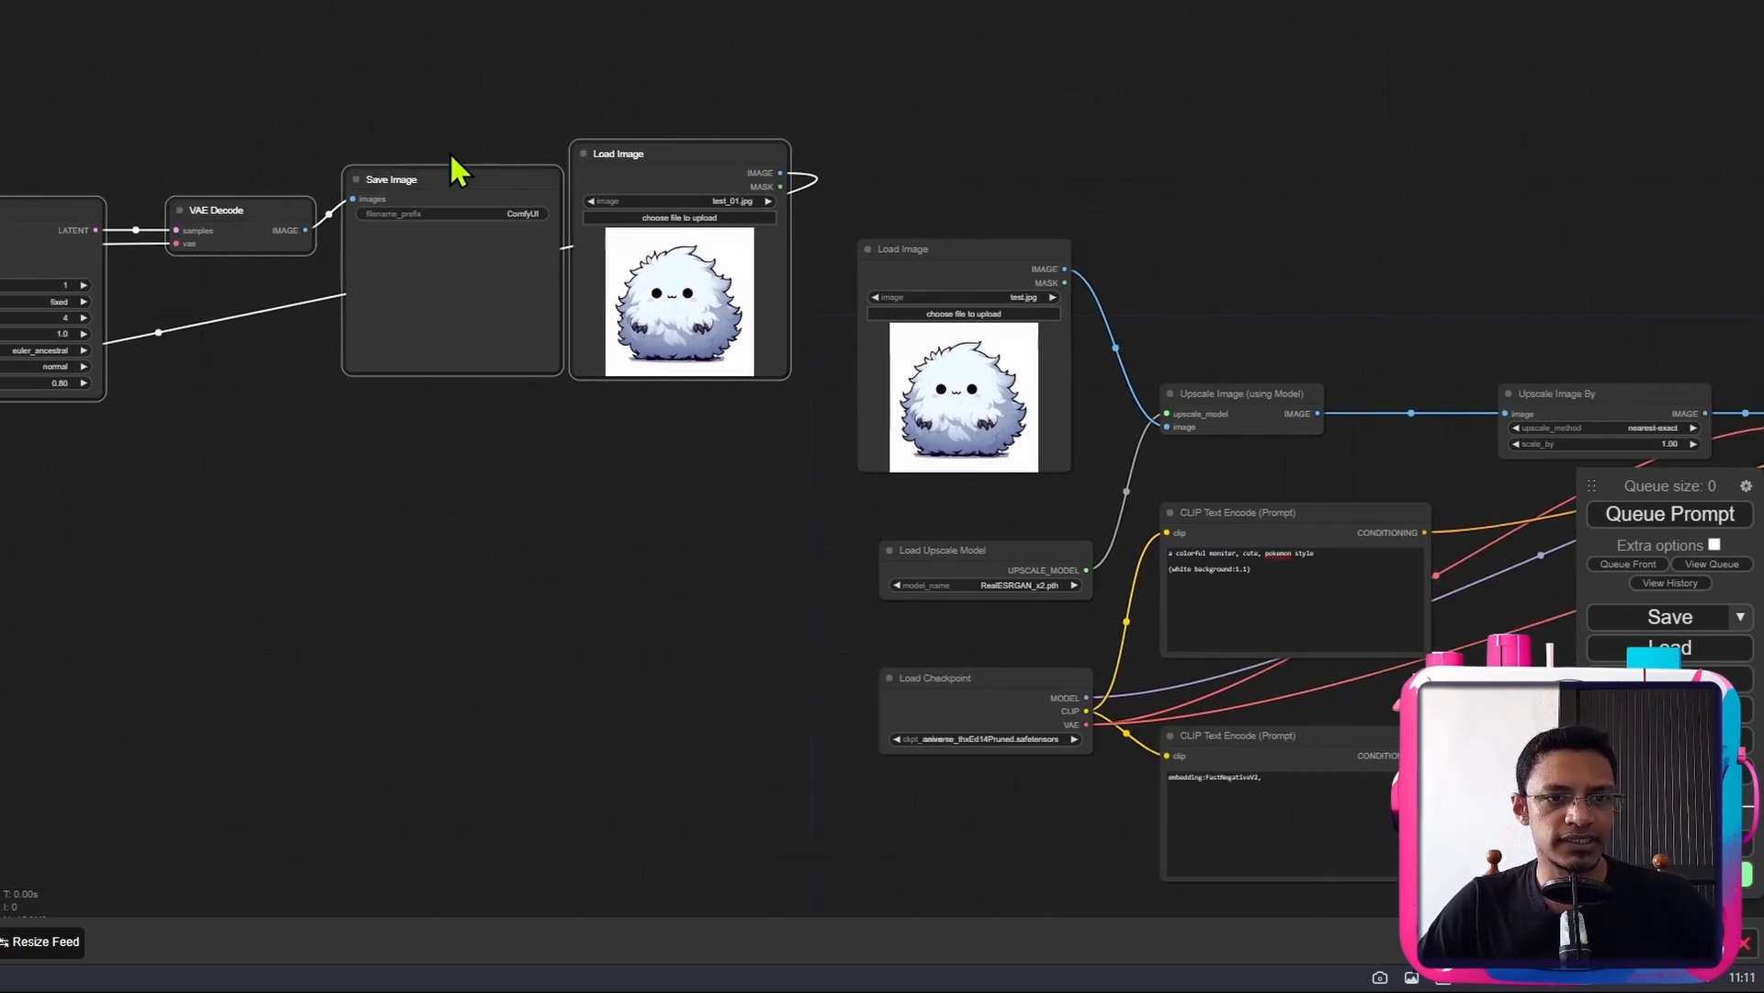
left_click_drag(665, 775, 3, 513)
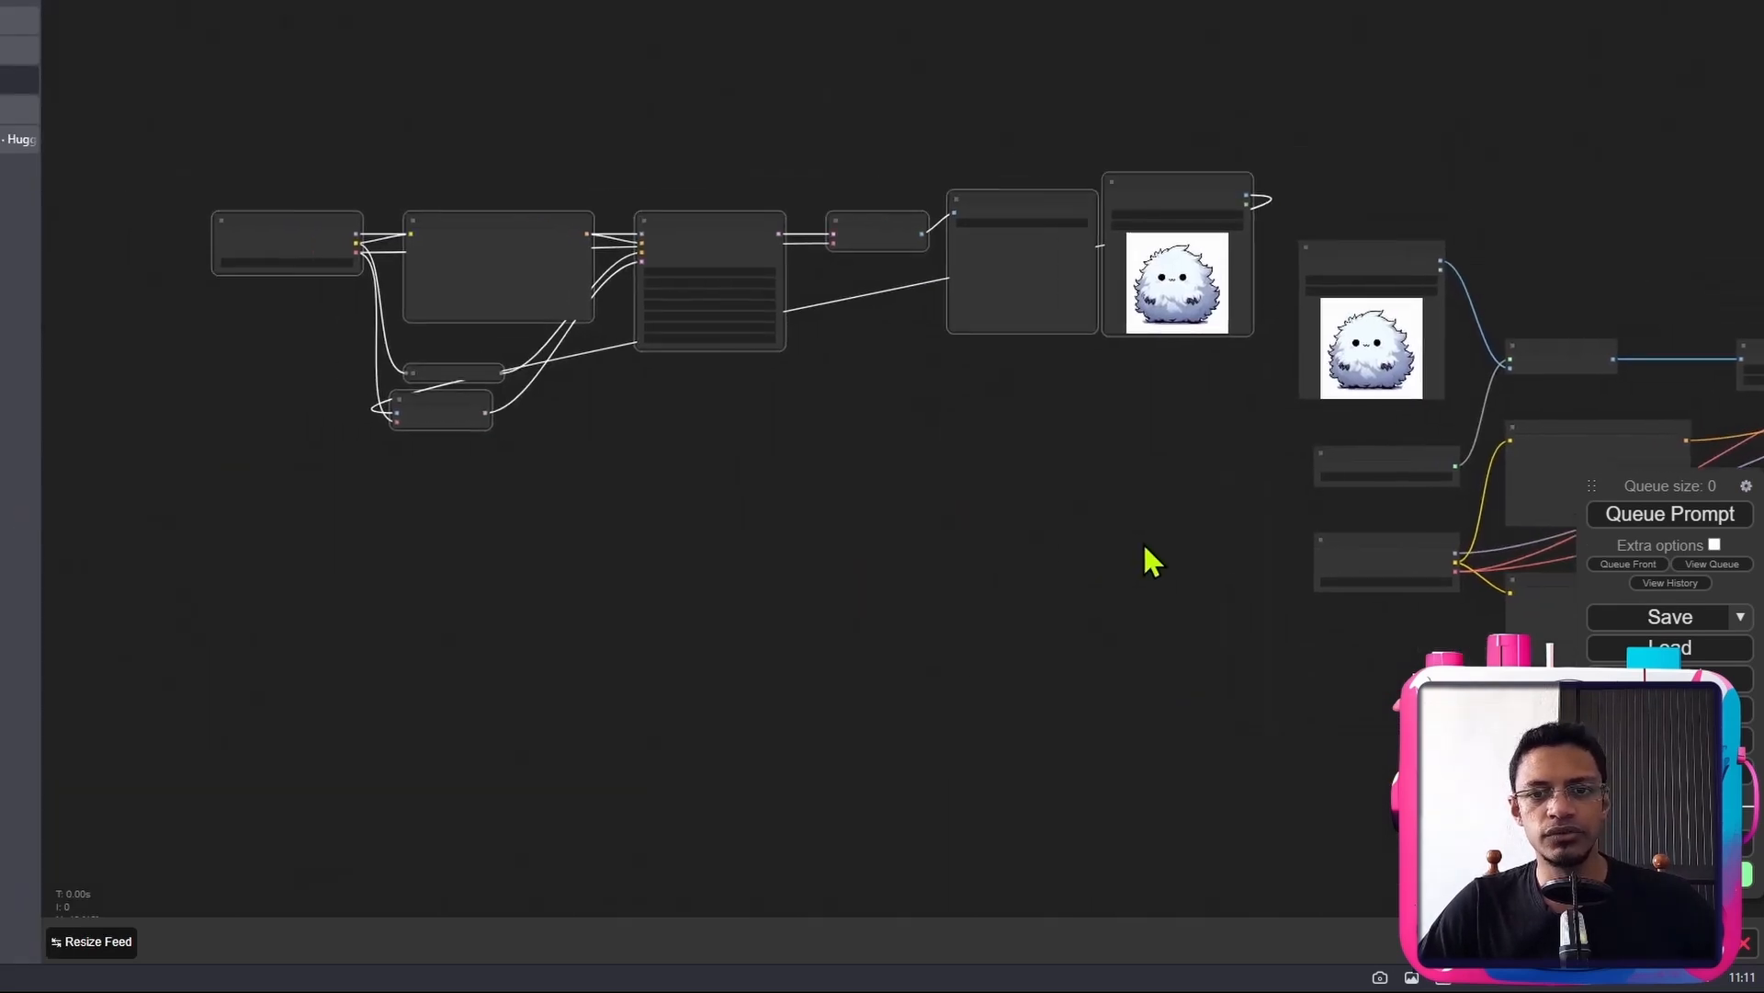
left_click_drag(1145, 546, 770, 457)
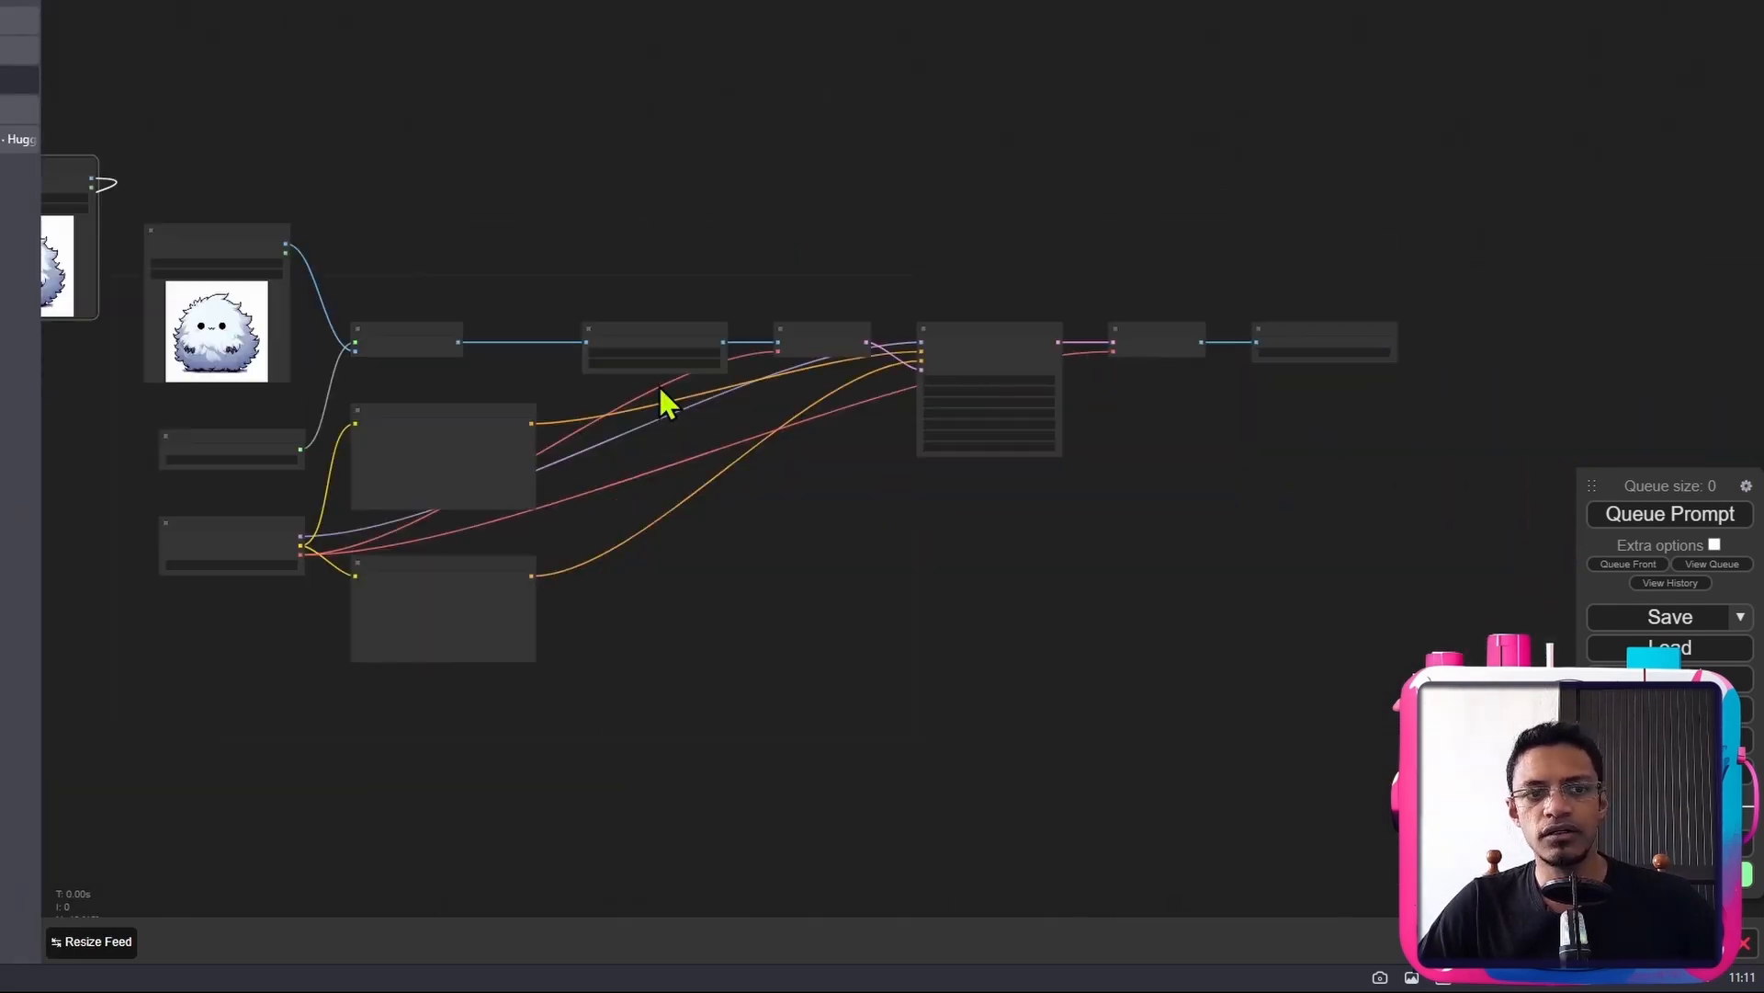
left_click_drag(768, 651, 946, 652)
left_click_drag(946, 651, 1076, 653)
right_click(1048, 633)
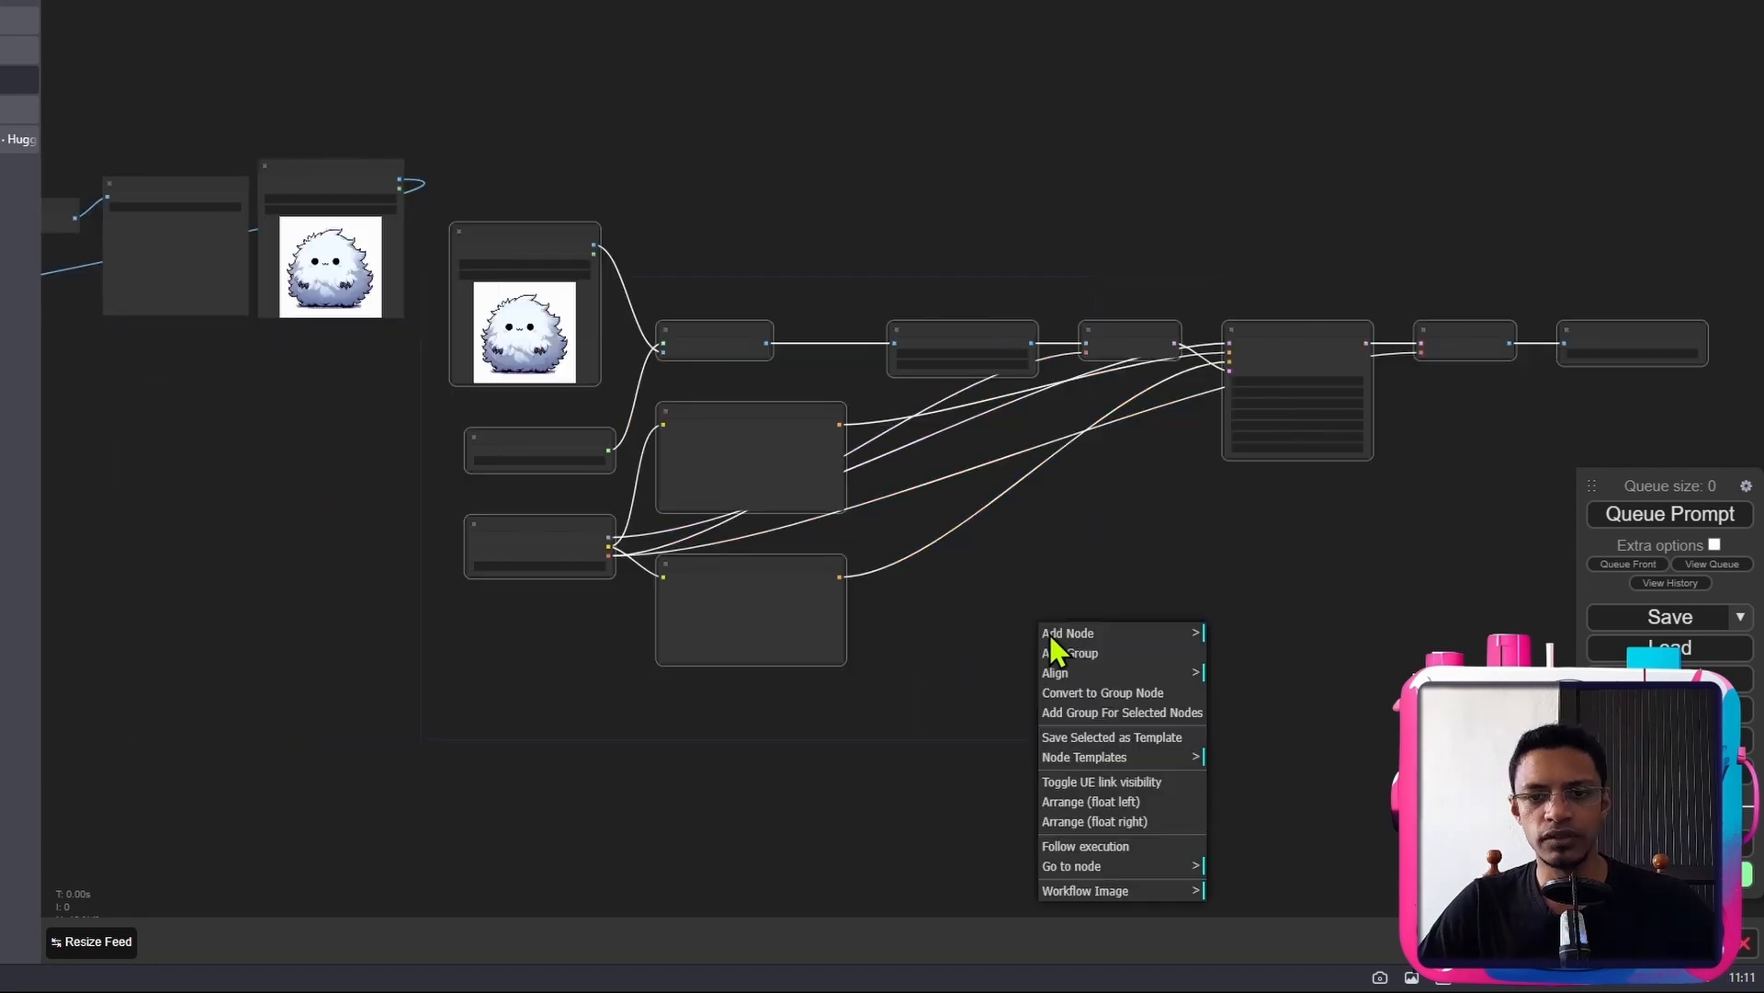
left_click(1121, 712)
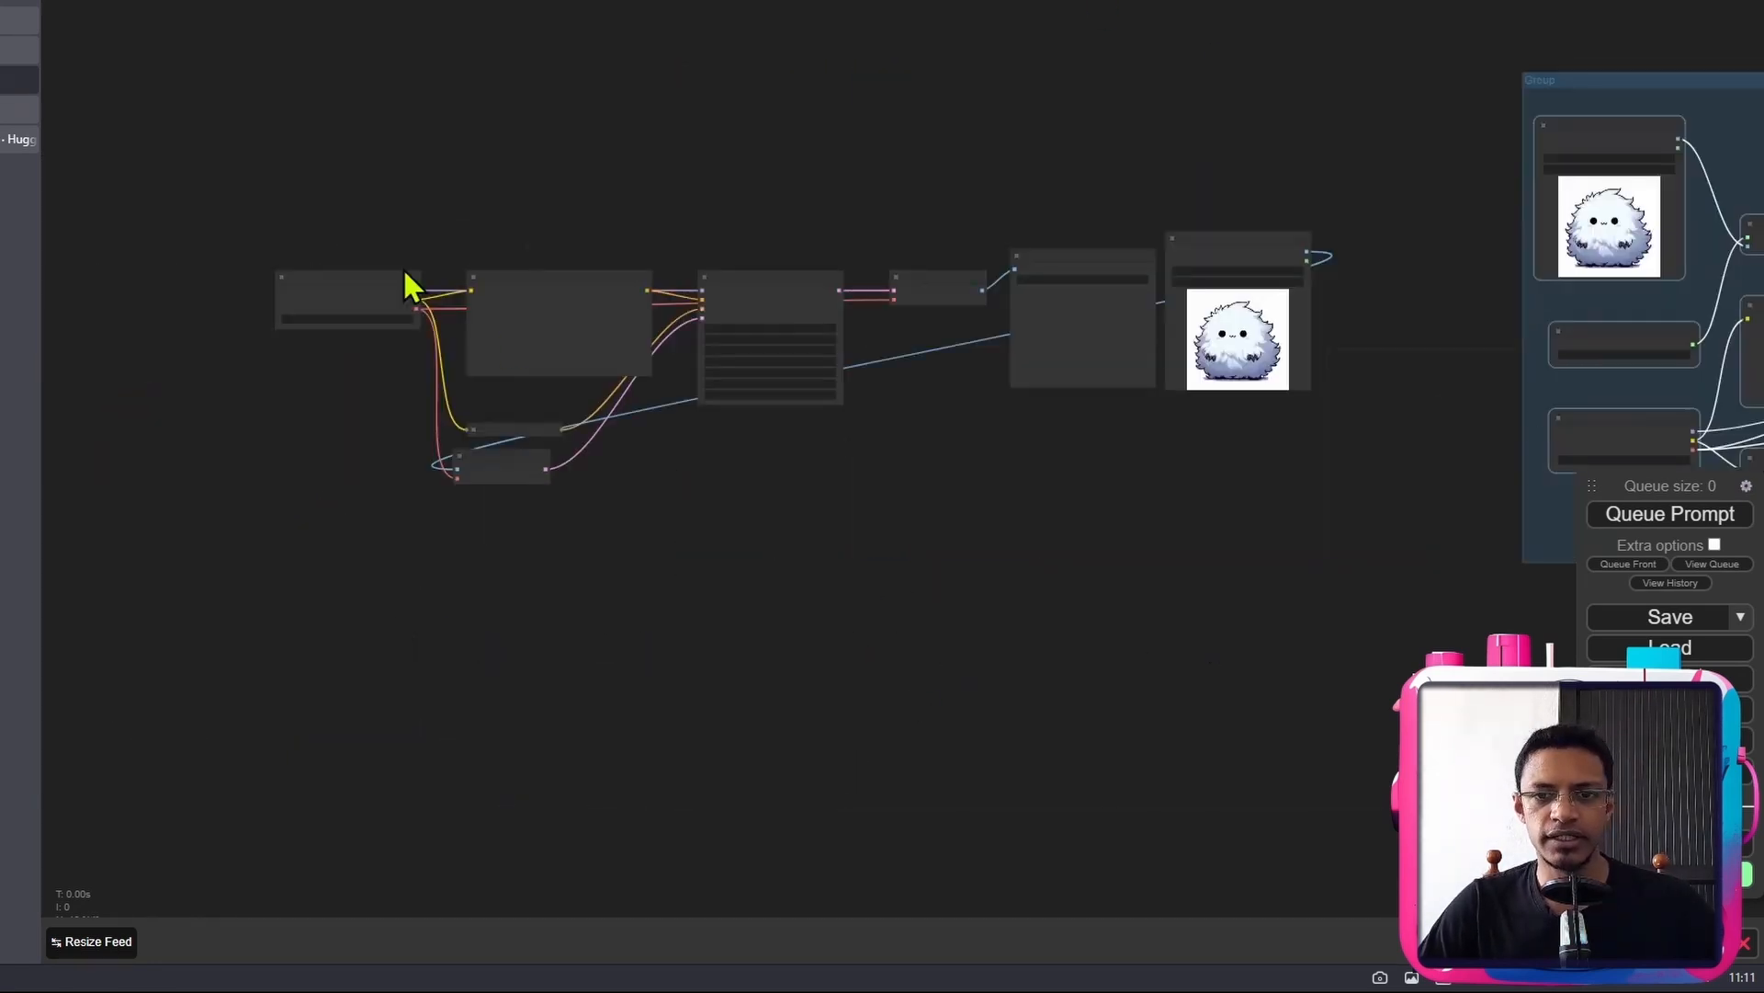
- Put all nodes of the image-to-image workflow, including its Load Image node, into a group
left_click_drag(196, 146, 1351, 619)
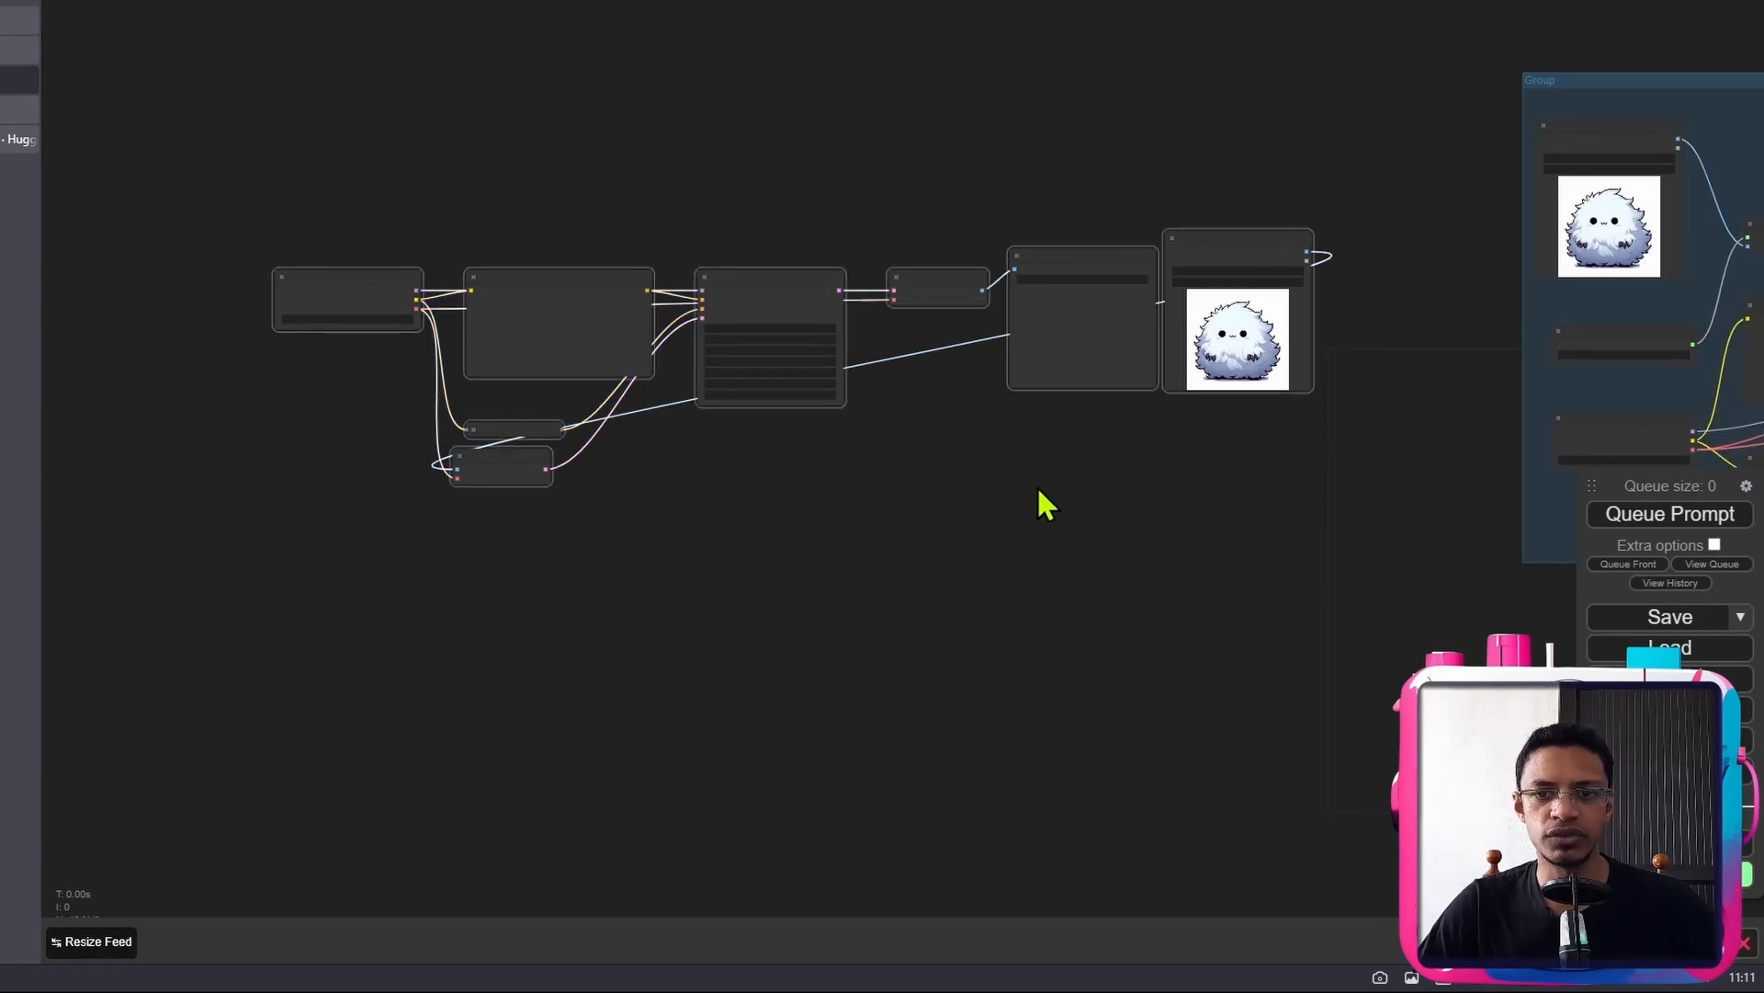
right_click(1039, 490)
left_click(1104, 562)
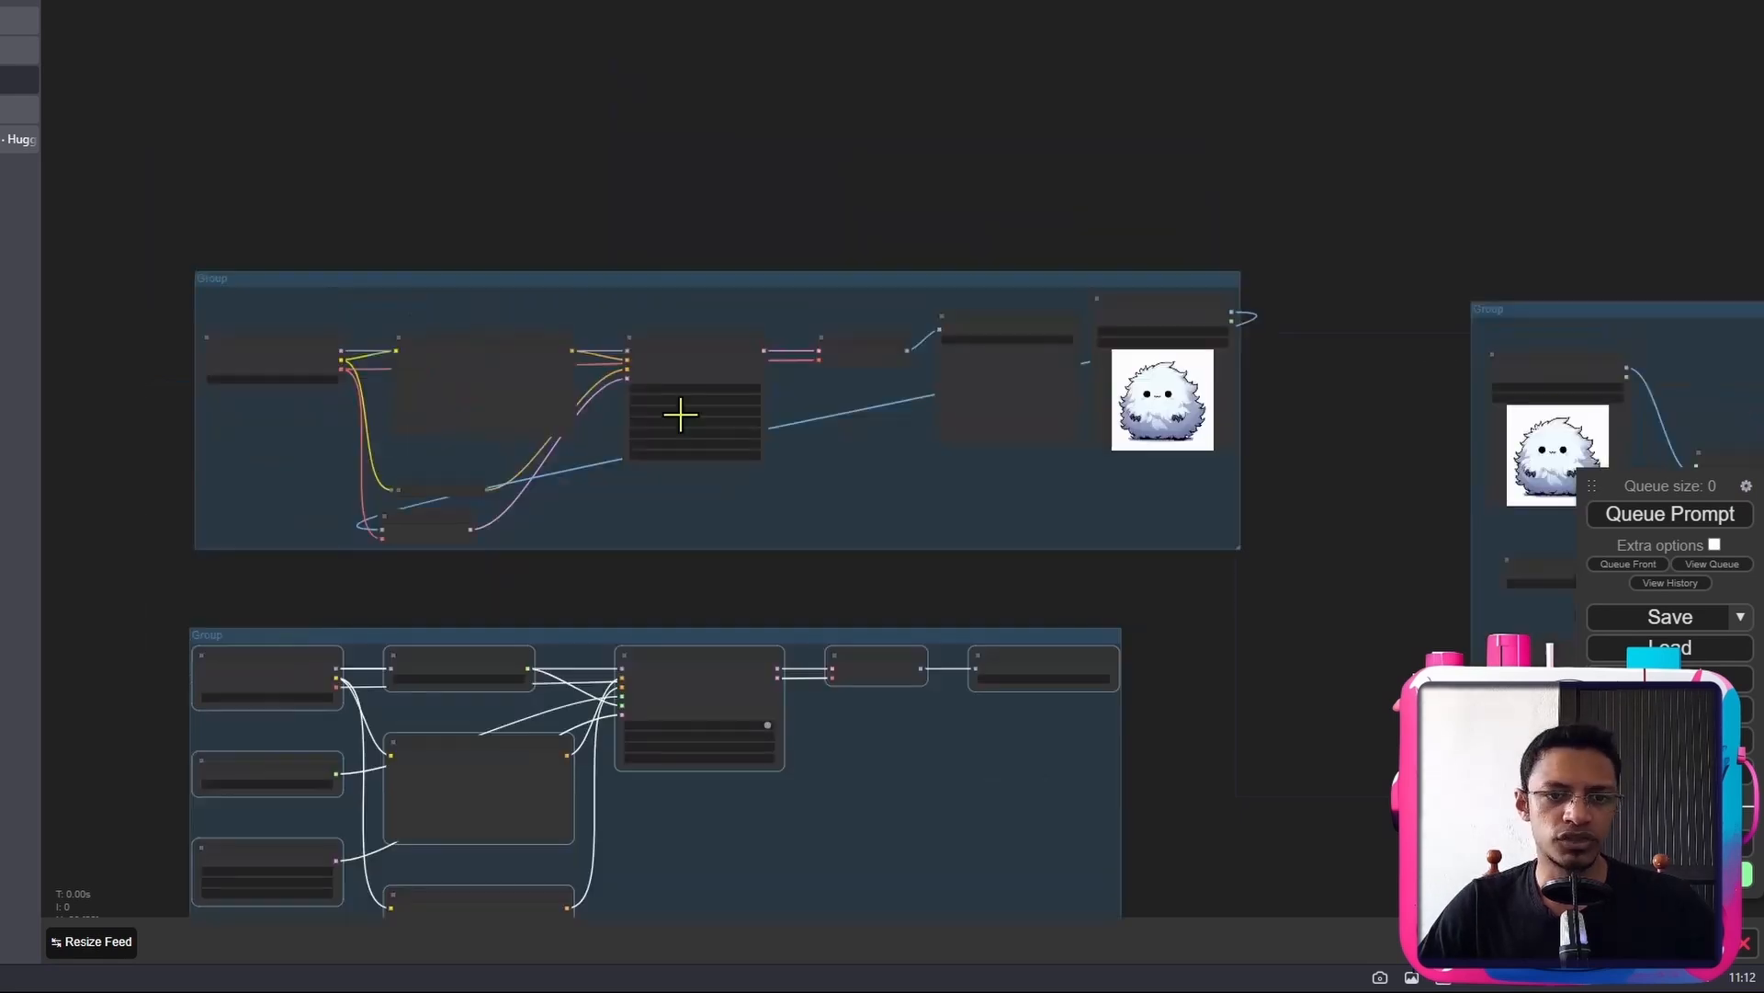
- Check the grouped workflows and show the extra queue options for batch count and auto queue
scroll(643, 406, "up", 5)
scroll(1437, 671, "down", 4)
left_click_drag(1492, 726, 1072, 549)
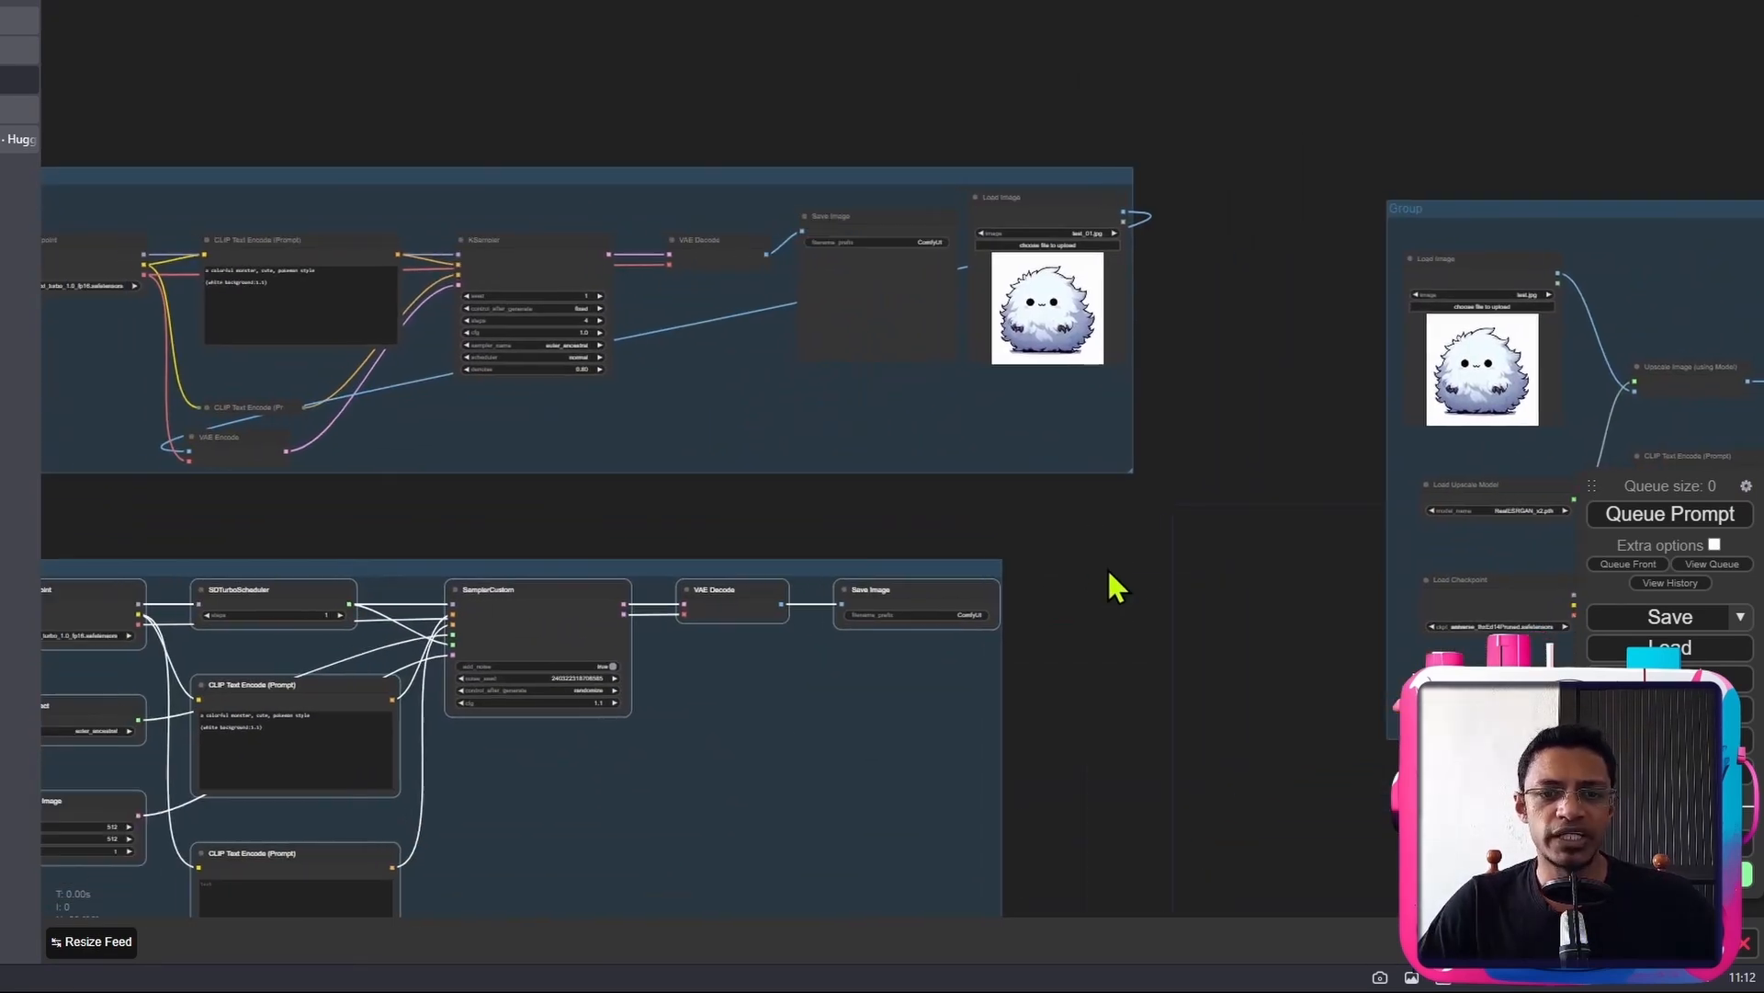
left_click(1715, 545)
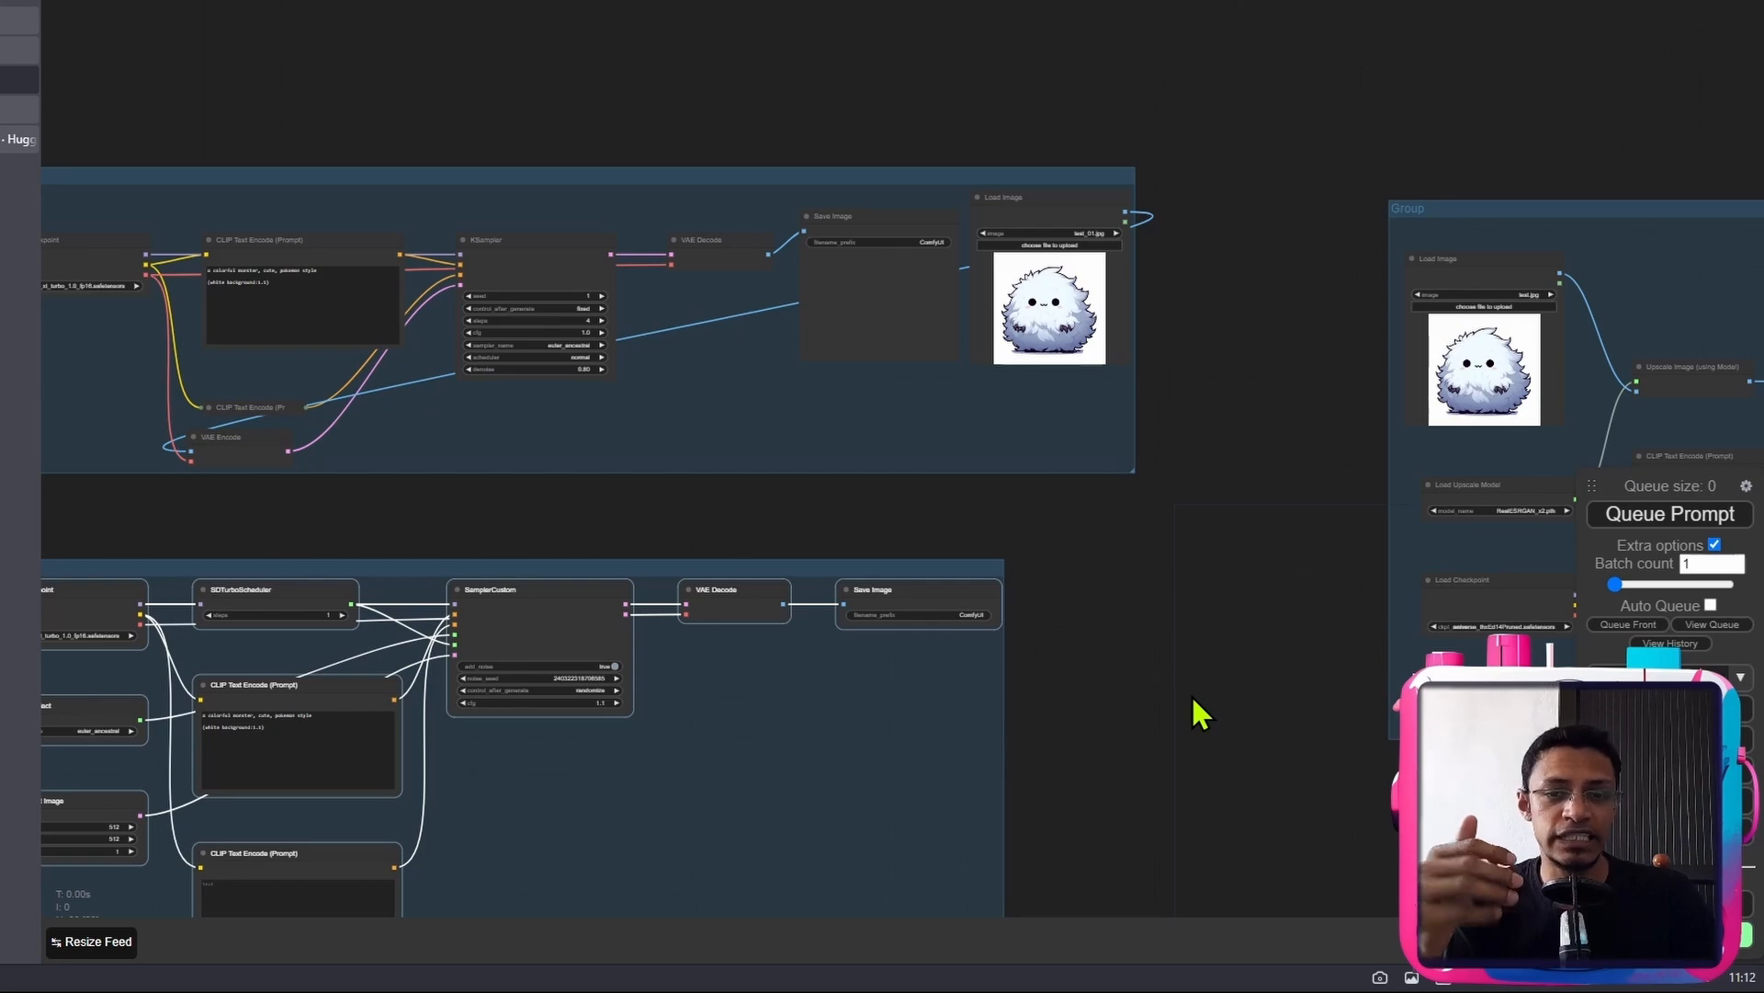
- Delete the upscale group's Load Image node and connect the image-to-image VAE Decode's image output to Upscale Image (using Model)
scroll(1020, 269, "up", 12)
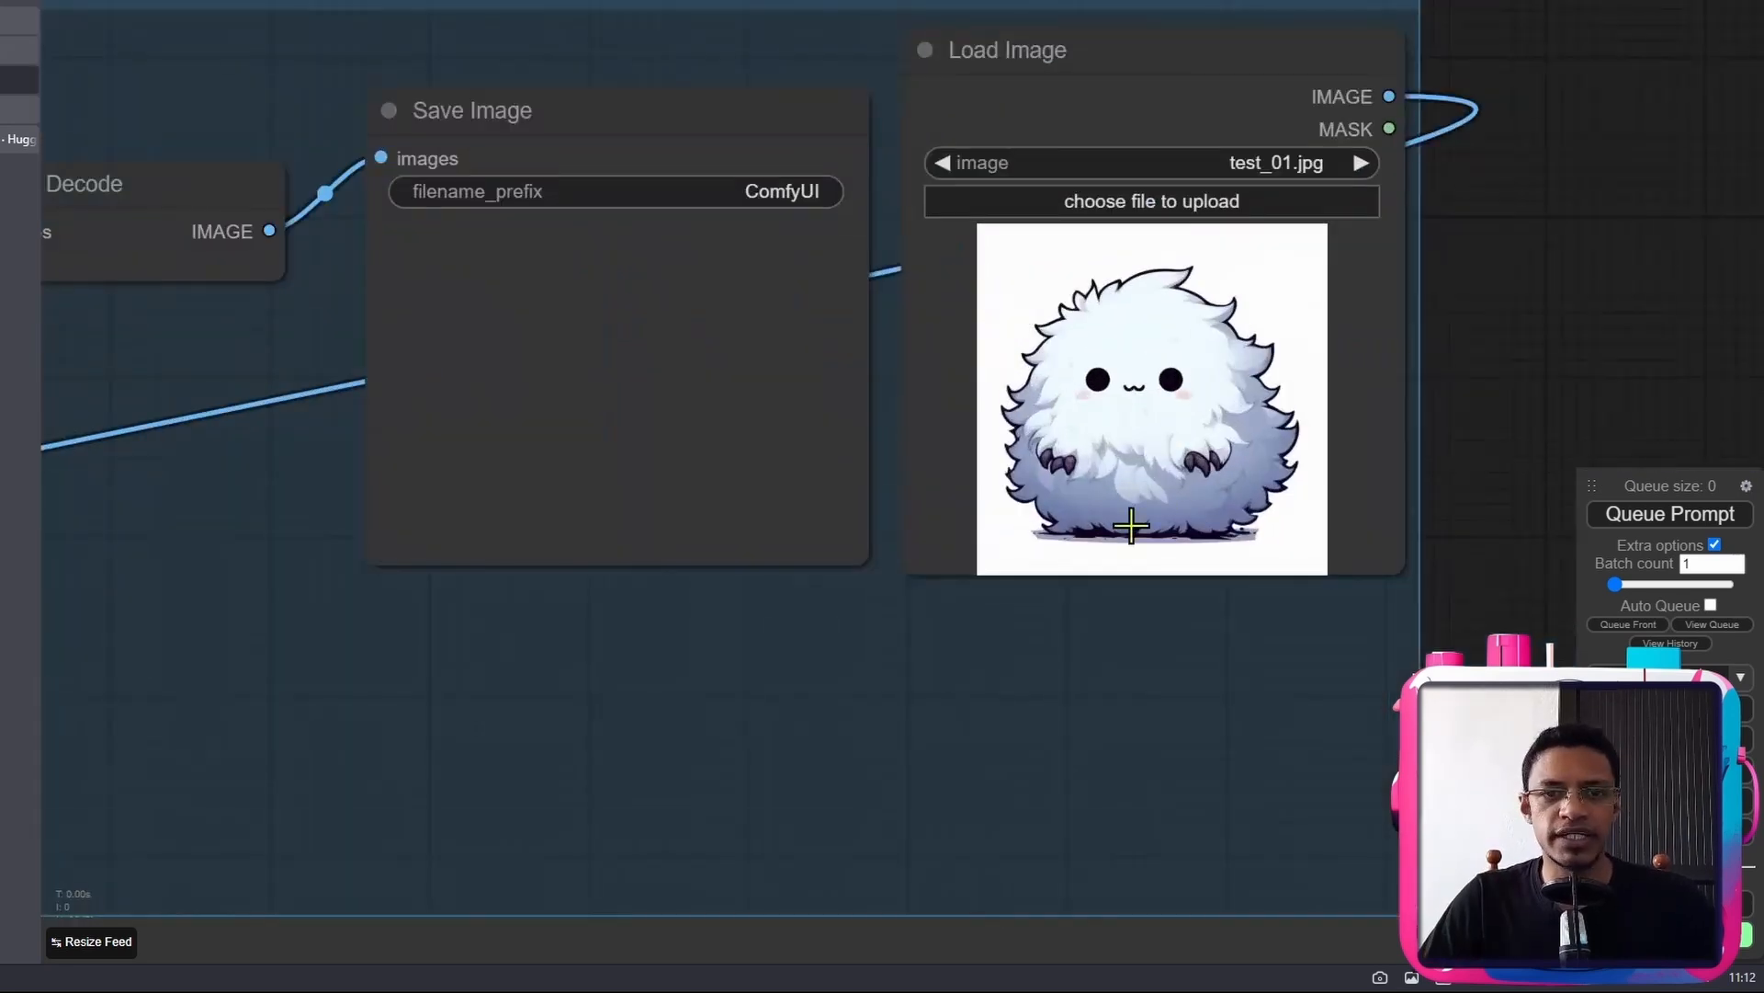
scroll(728, 368, "down", 4)
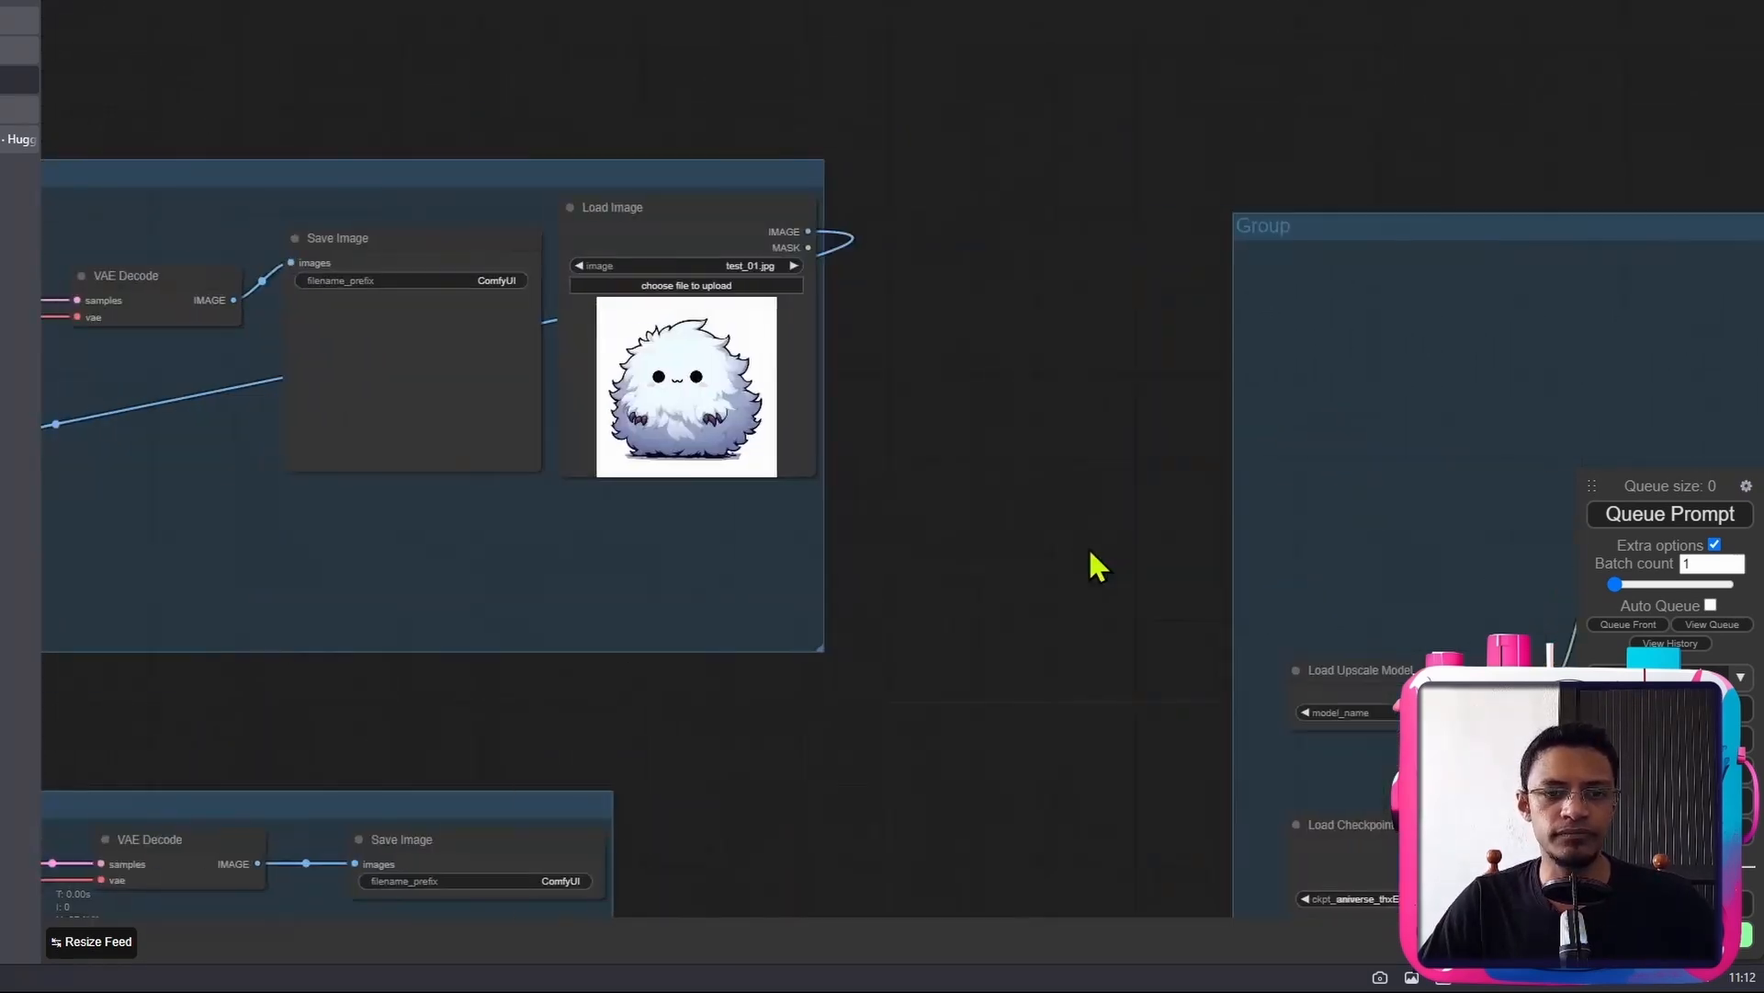
left_click_drag(1088, 547, 844, 514)
left_click_drag(103, 319, 1154, 485)
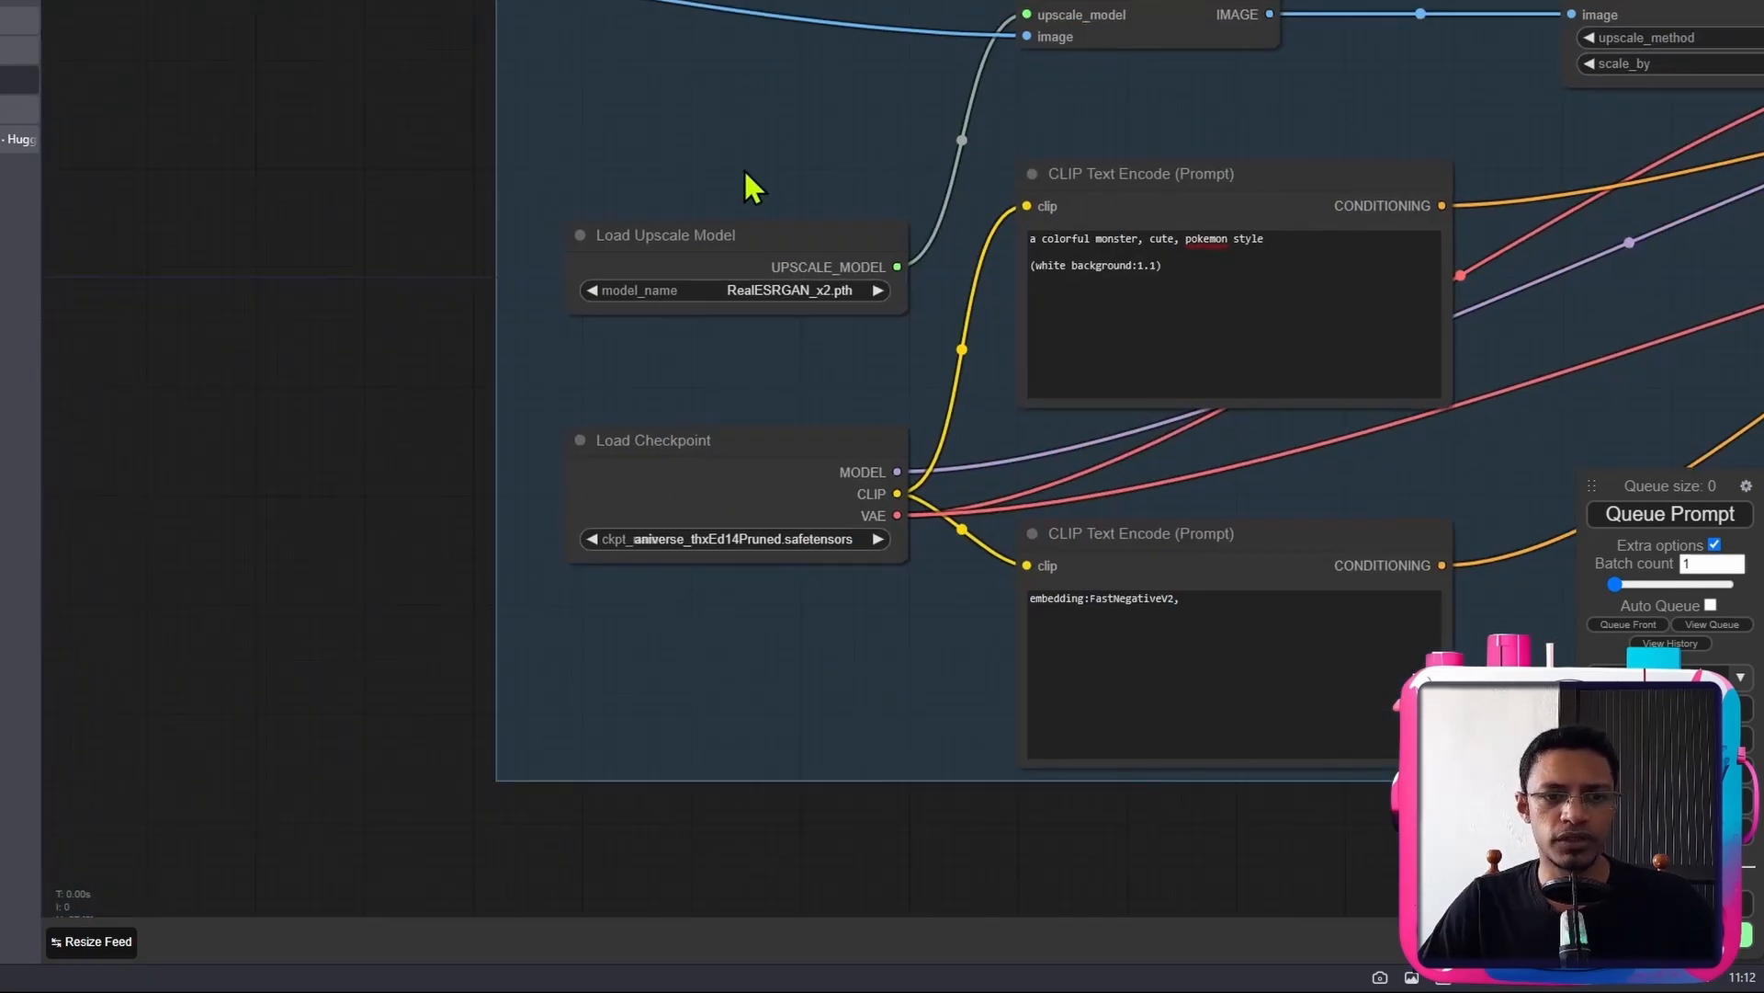
- Widen the upscale group's Load Checkpoint node so the full name aniverse_thxEd14Pruned.safetensors fits
scroll(780, 320, "up", 6)
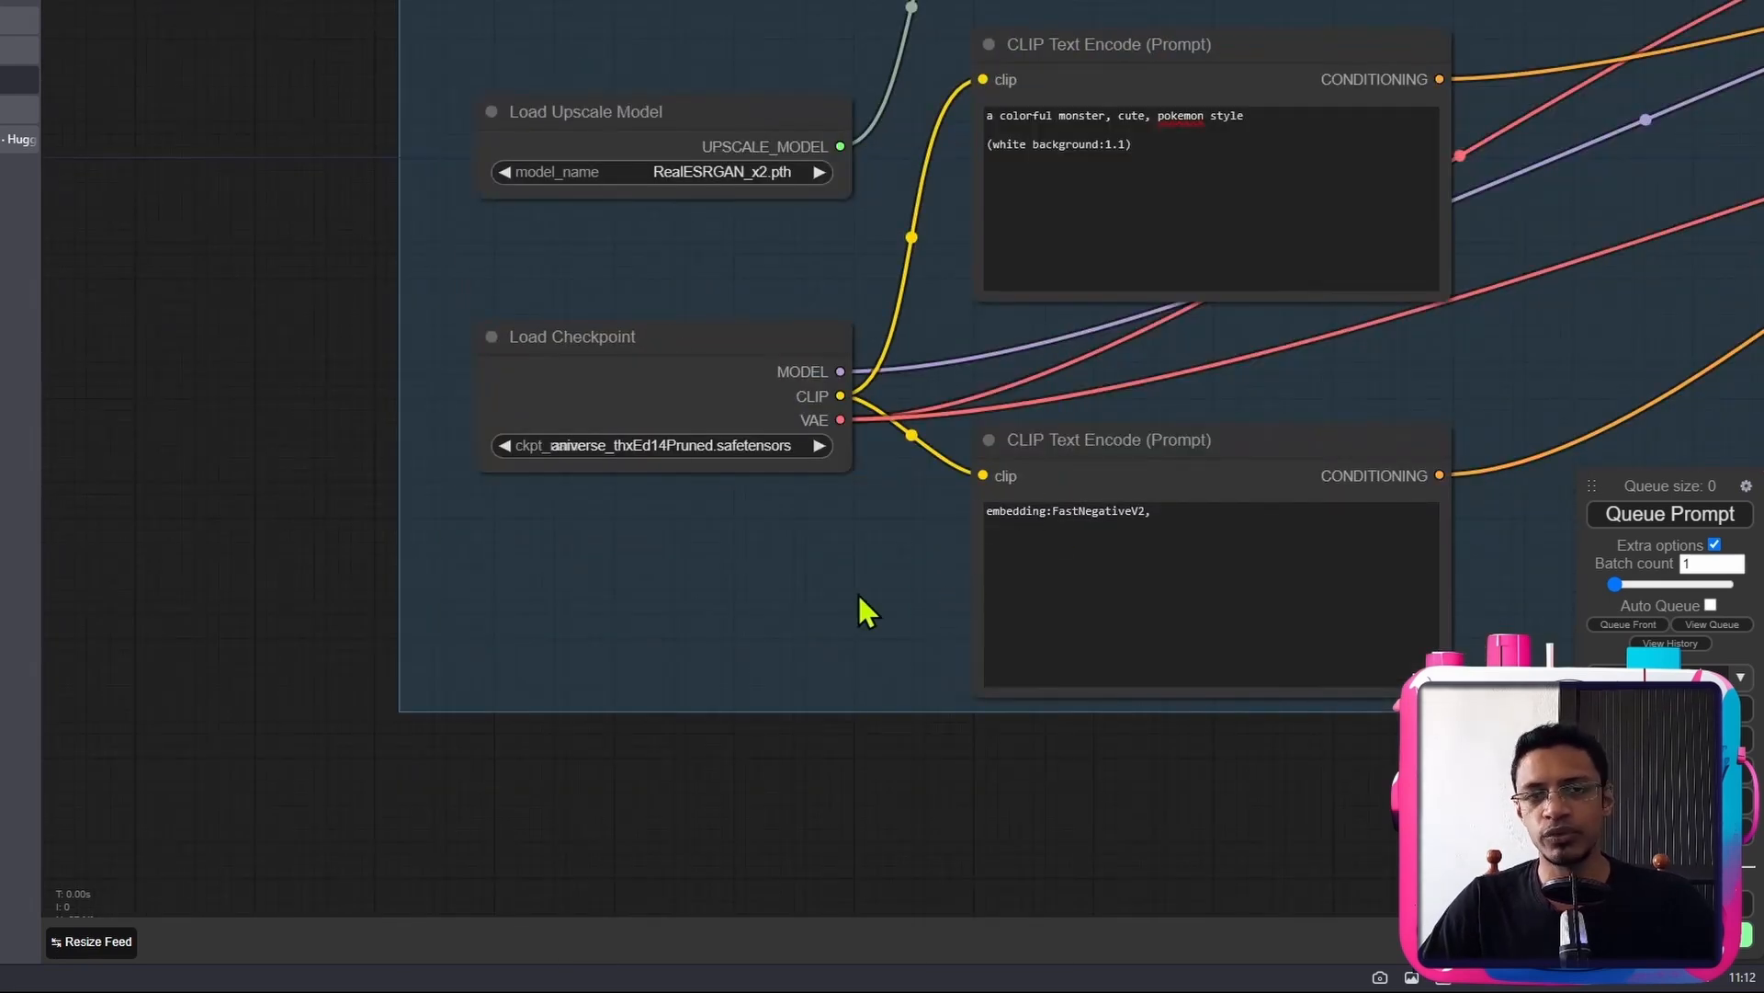
scroll(704, 549, "up", 5)
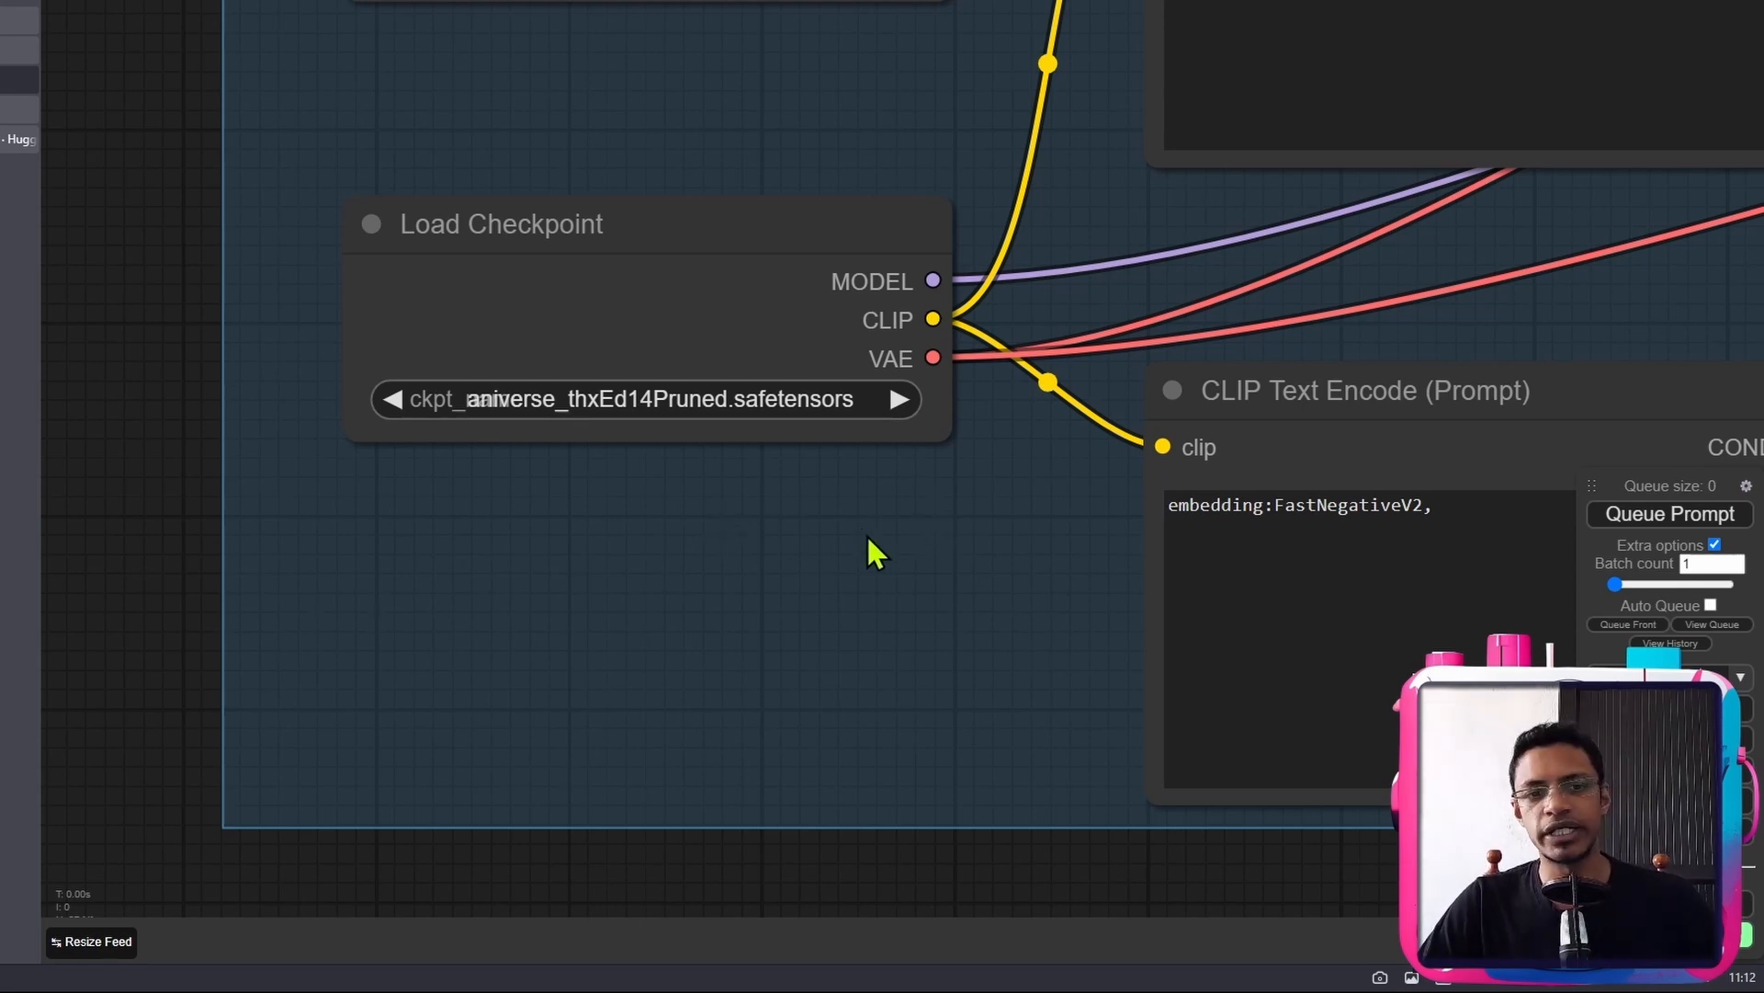
left_click_drag(480, 236, 346, 236)
left_click_drag(823, 441, 997, 446)
left_click_drag(674, 217, 739, 213)
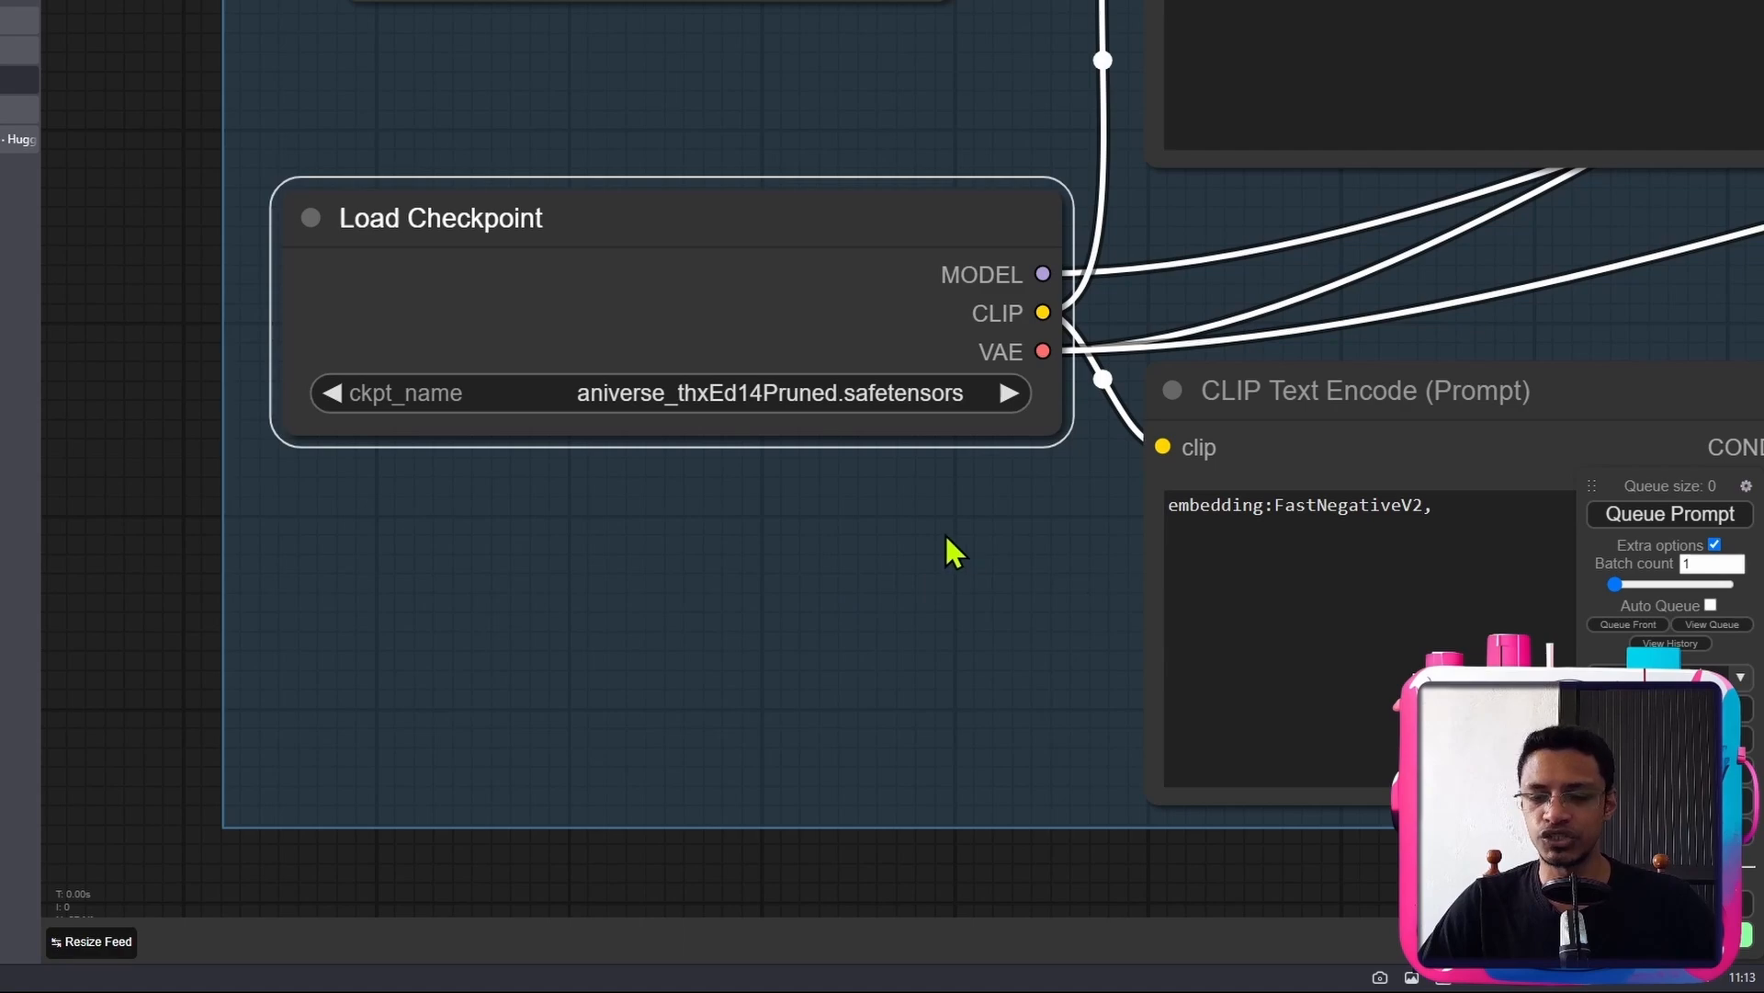
- Review the upscale group's Upscale Image By and KSampler settings, and hide the extra queue options
scroll(948, 533, "down", 3)
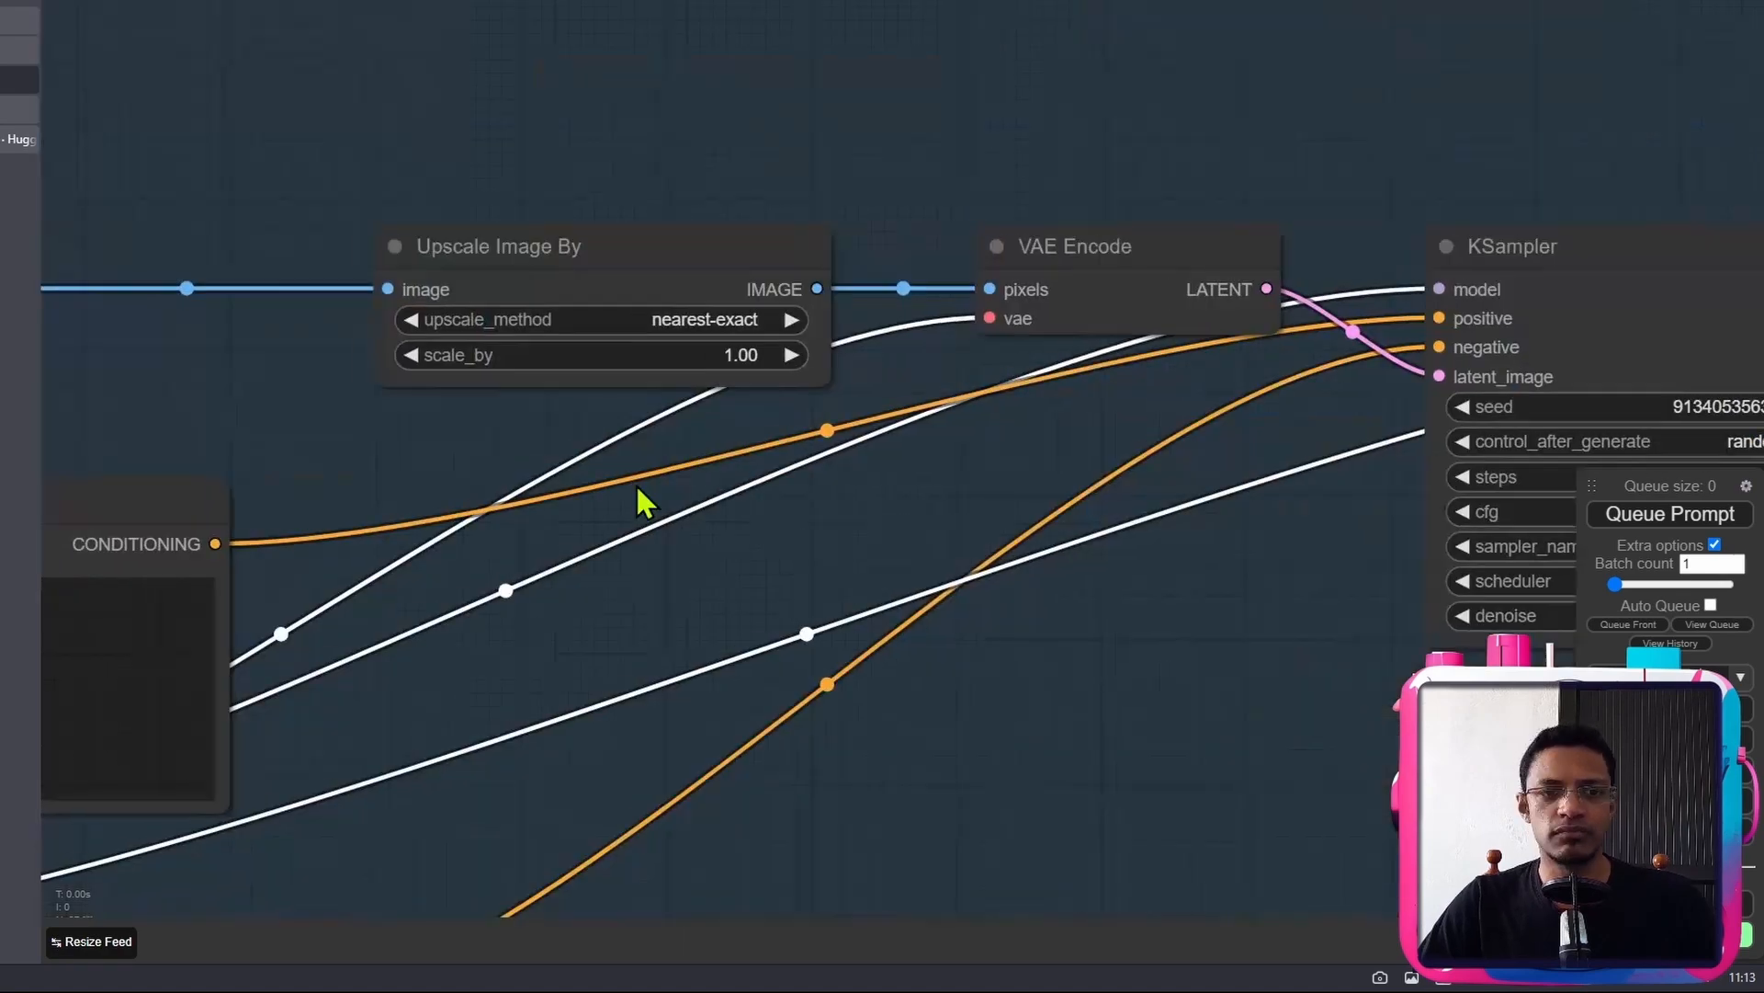
left_click_drag(414, 520, 1244, 468)
left_click_drag(323, 691, 539, 564)
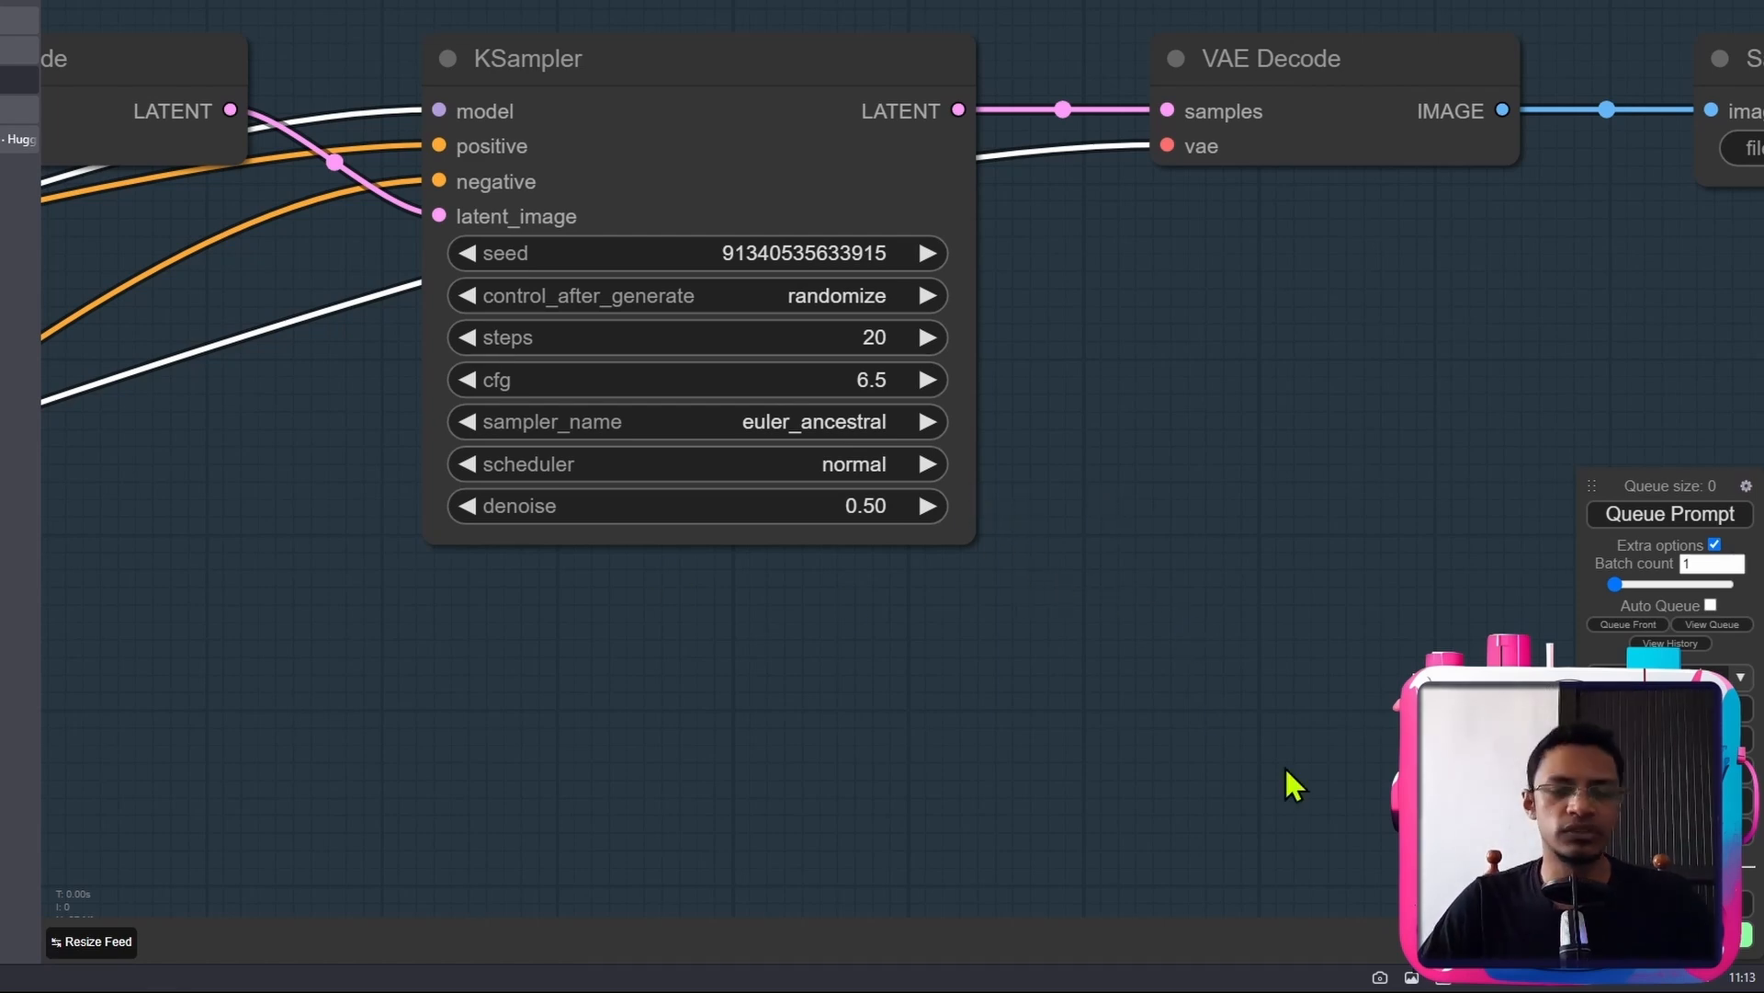
scroll(1299, 678, "down", 6)
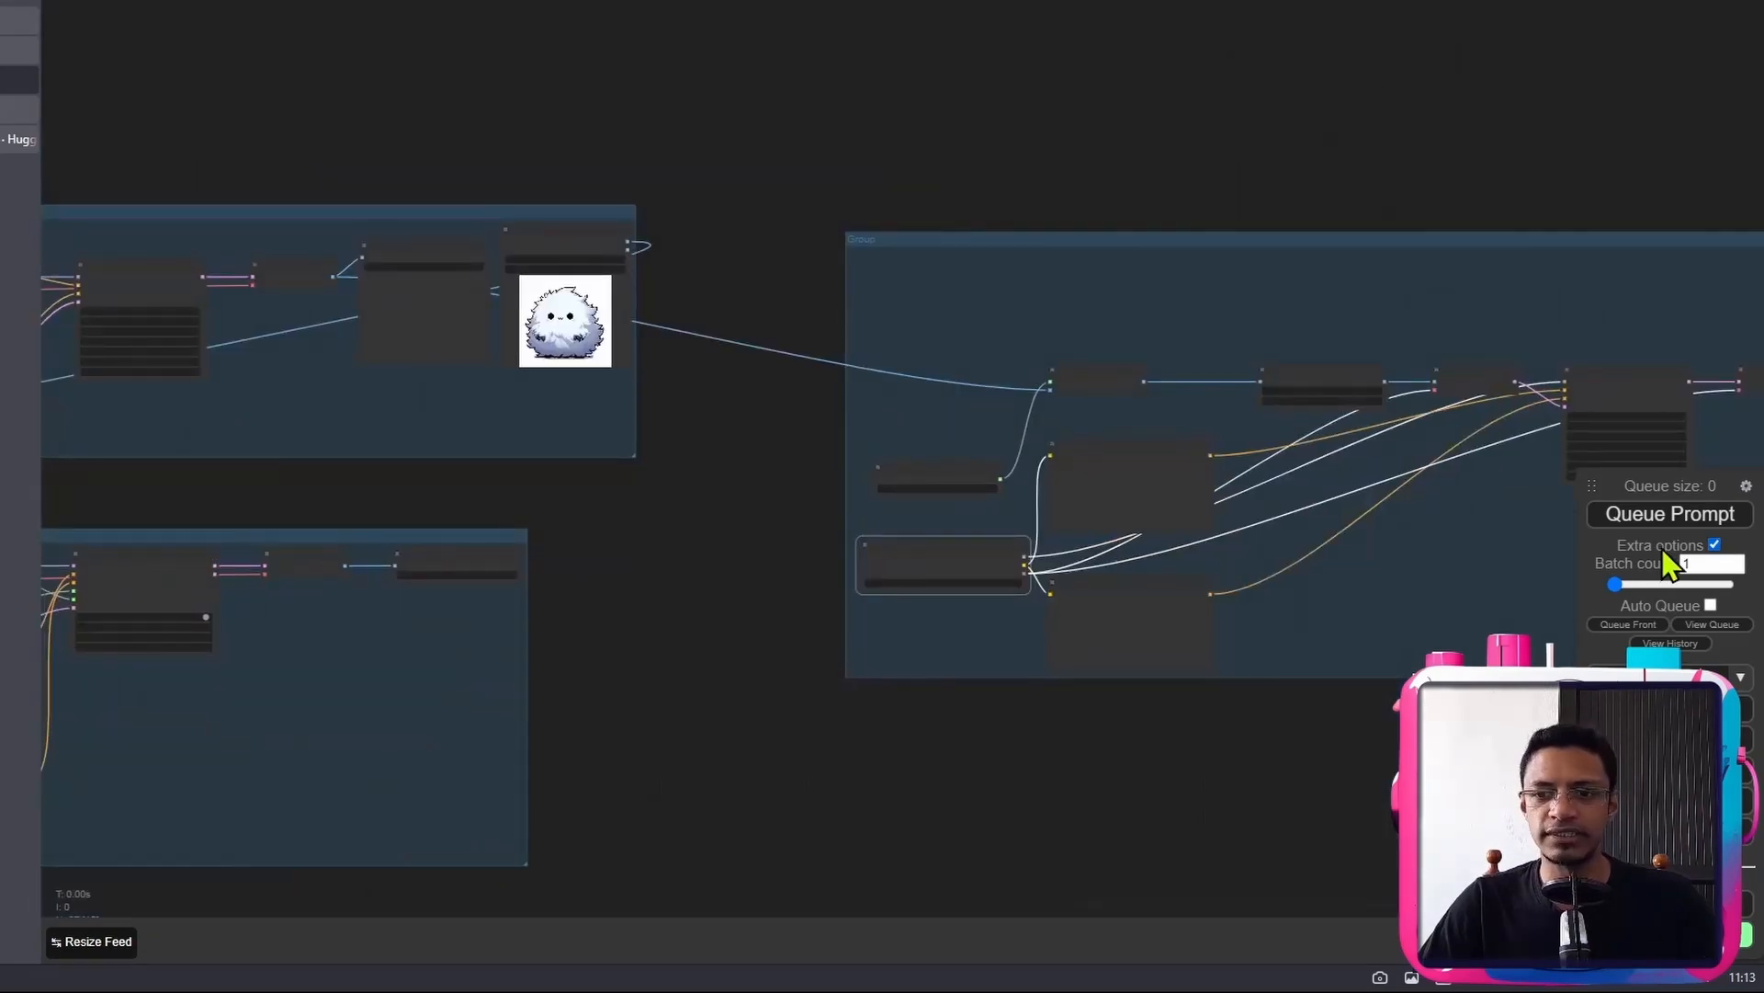
left_click(1715, 544)
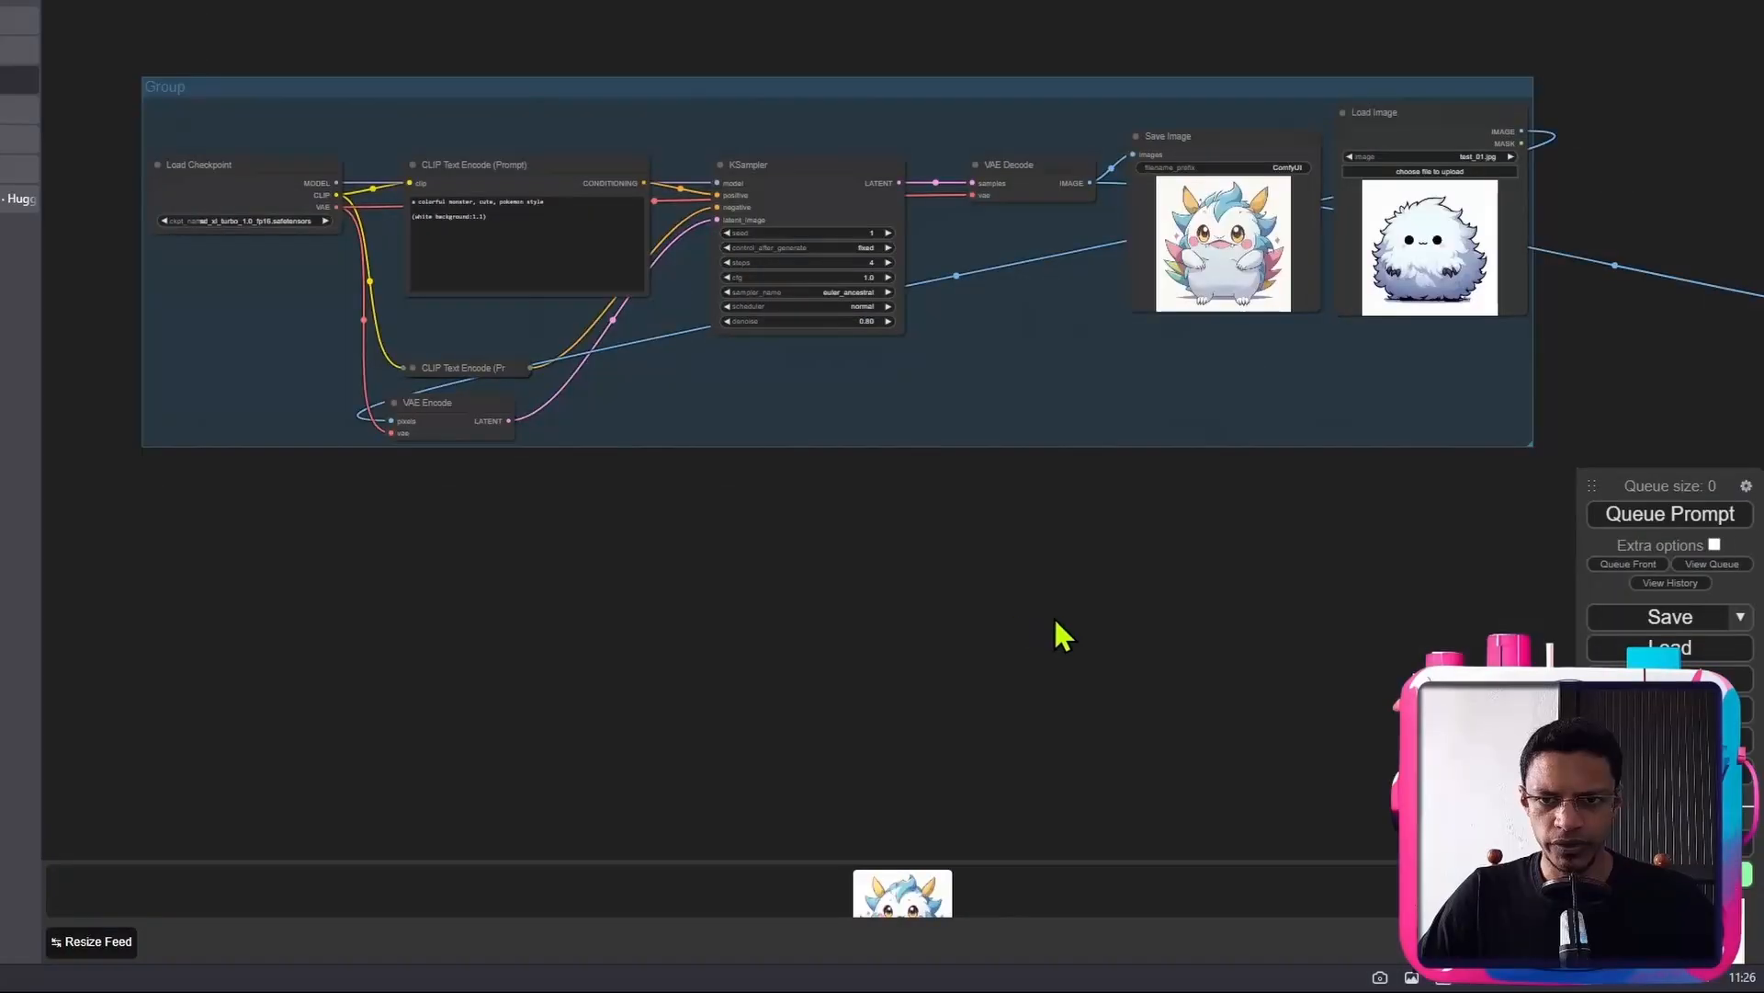
- Move the Load Image node farther away from Save Image in the image-to-image group
scroll(1252, 624, "up", 2)
left_click_drag(1252, 625, 1410, 820)
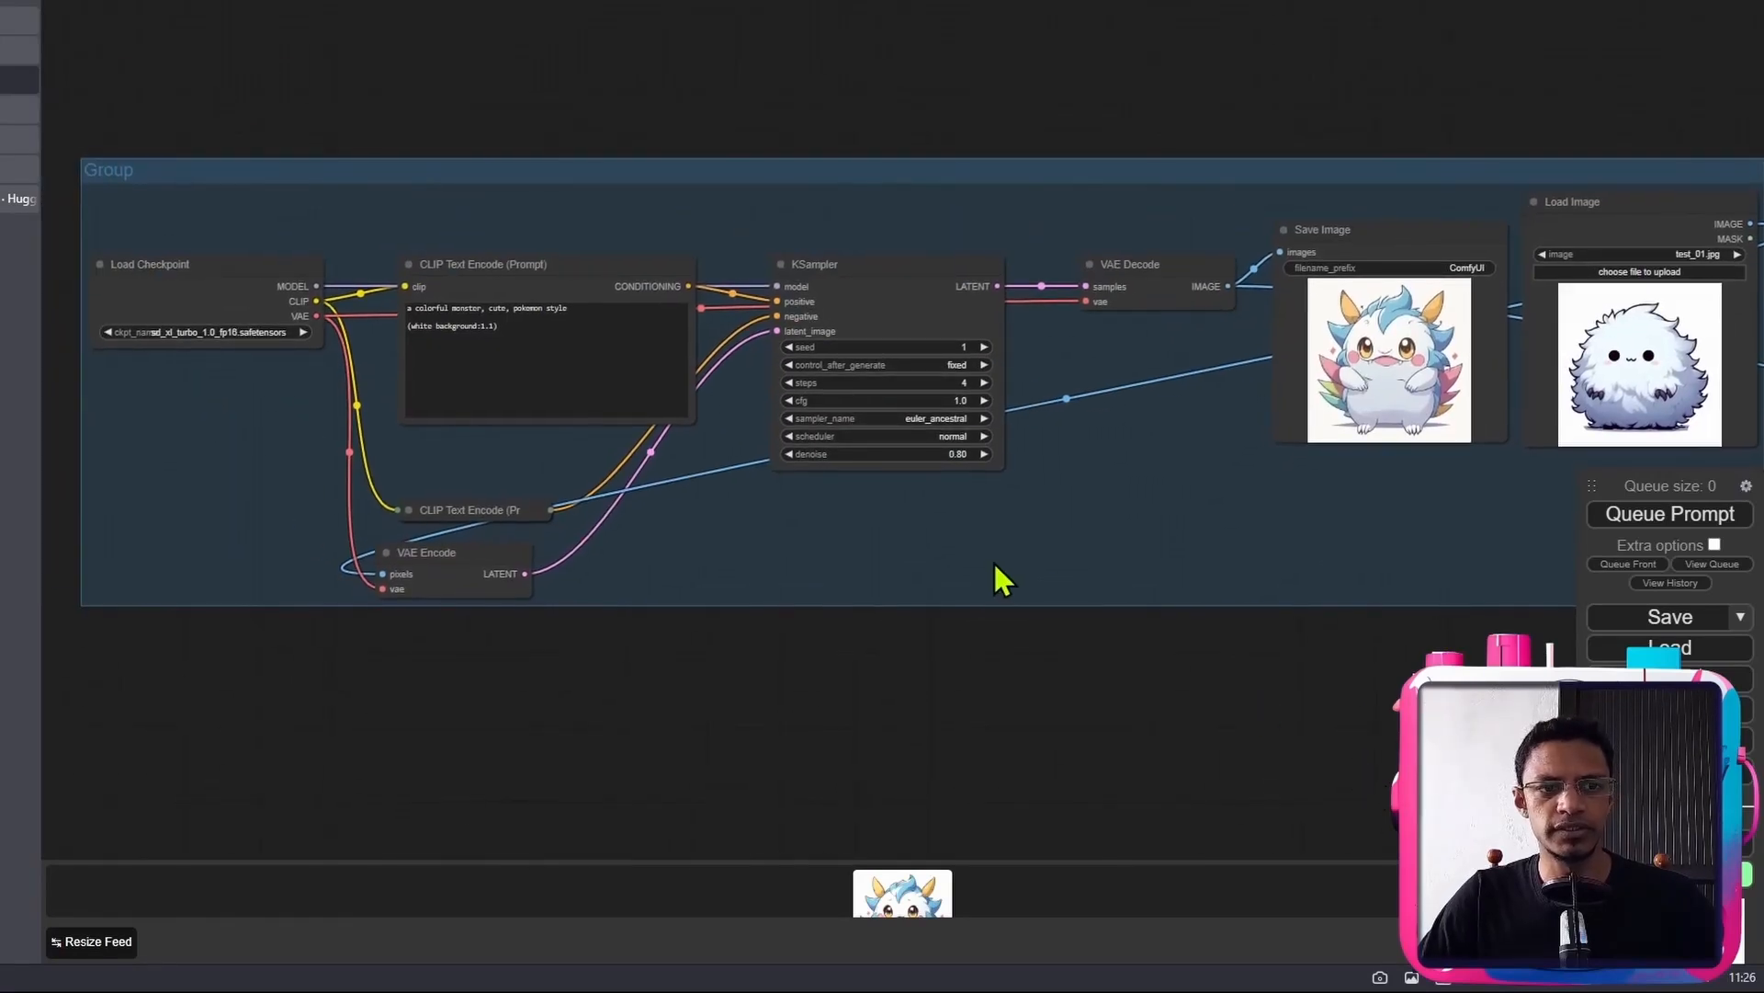
scroll(1308, 647, "down", 1)
left_click_drag(1344, 680, 1233, 681)
left_click_drag(1303, 226, 1343, 221)
- View the generated monster images at full size in their browser tabs
left_click(1114, 259)
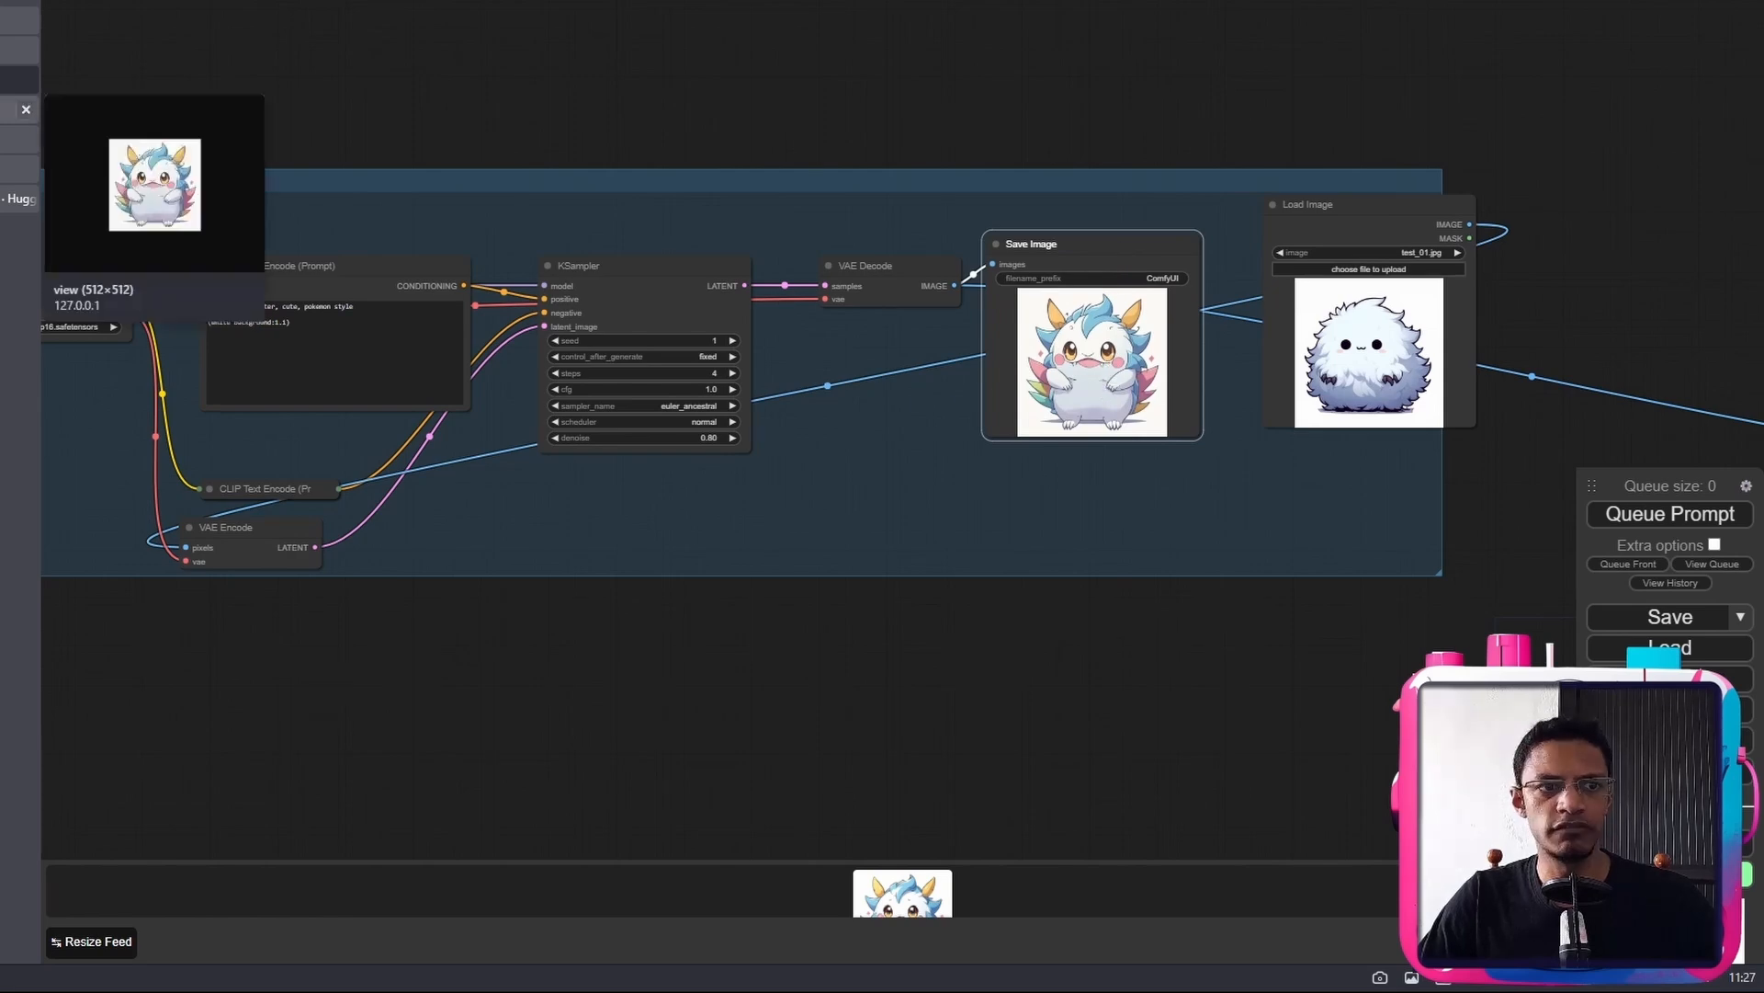
left_click(27, 112)
key("ctrl+Tab")
- Examine the upscale group's Load Upscale Model, Upscale Image (using Model), checkpoint and prompt nodes
scroll(946, 317, "up", 4)
left_click_drag(947, 317, 536, 316)
scroll(536, 316, "up", 1)
left_click_drag(1555, 686, 400, 560)
scroll(401, 560, "down", 6)
scroll(844, 507, "up", 5)
left_click_drag(1064, 523, 1047, 258)
scroll(781, 480, "up", 3)
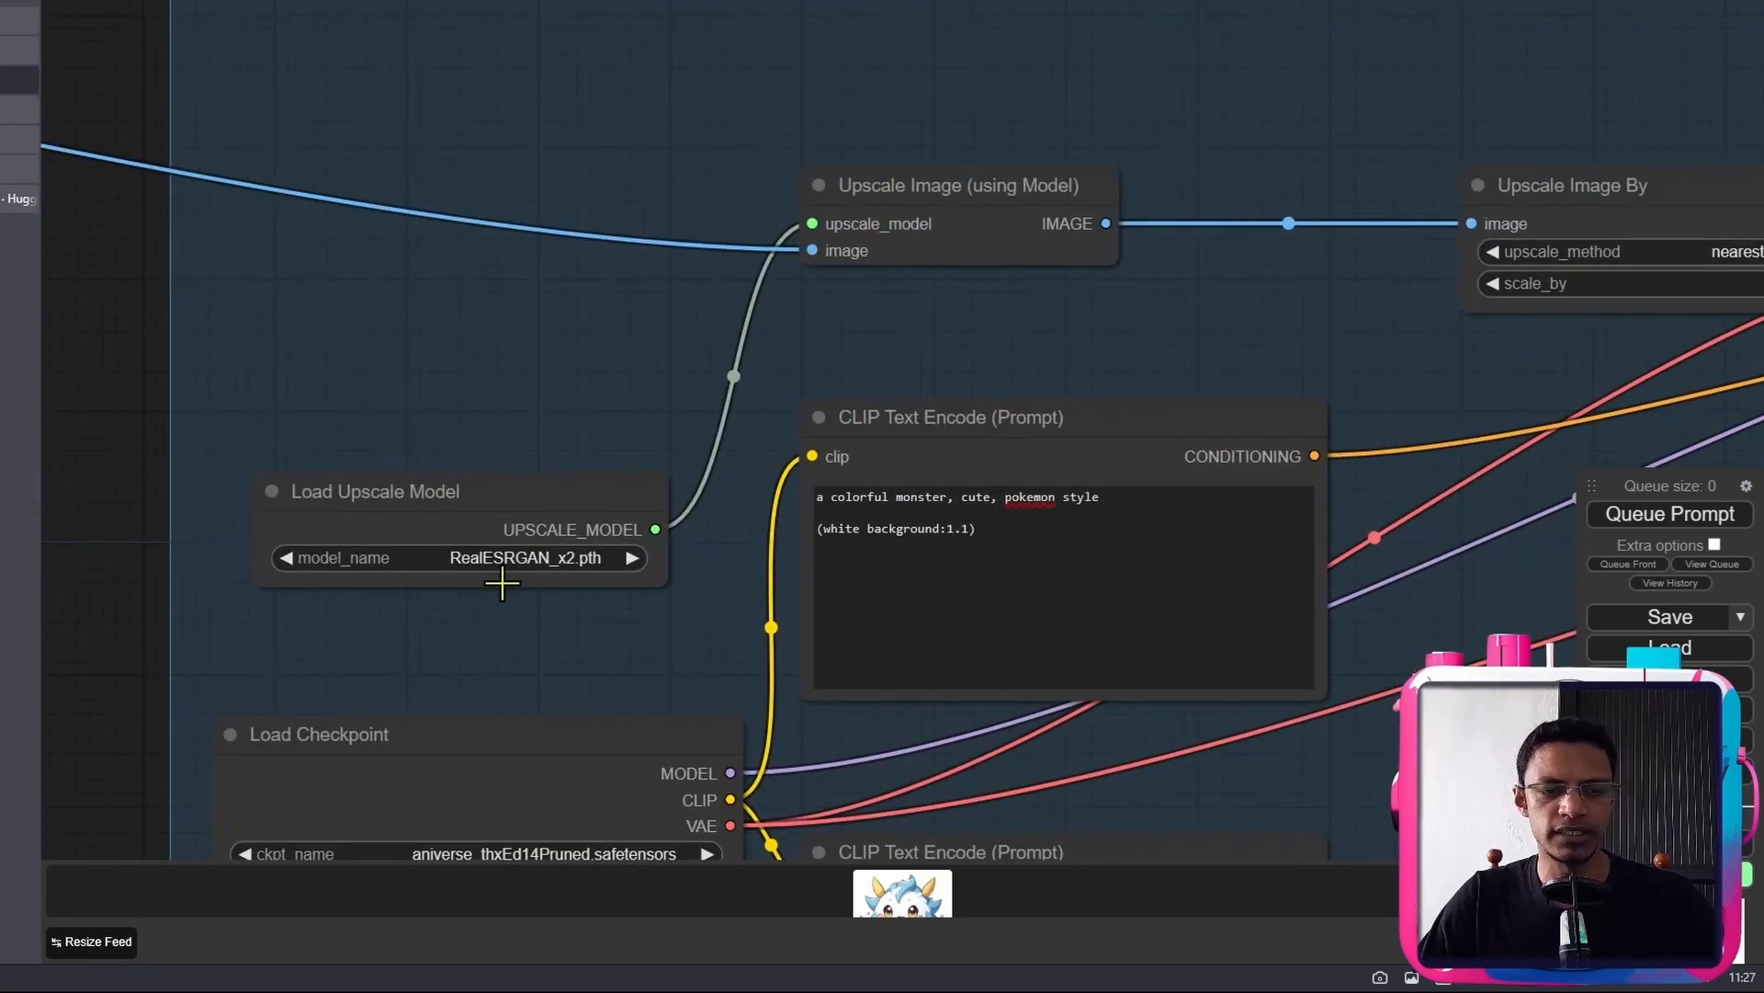
scroll(236, 643, "down", 3)
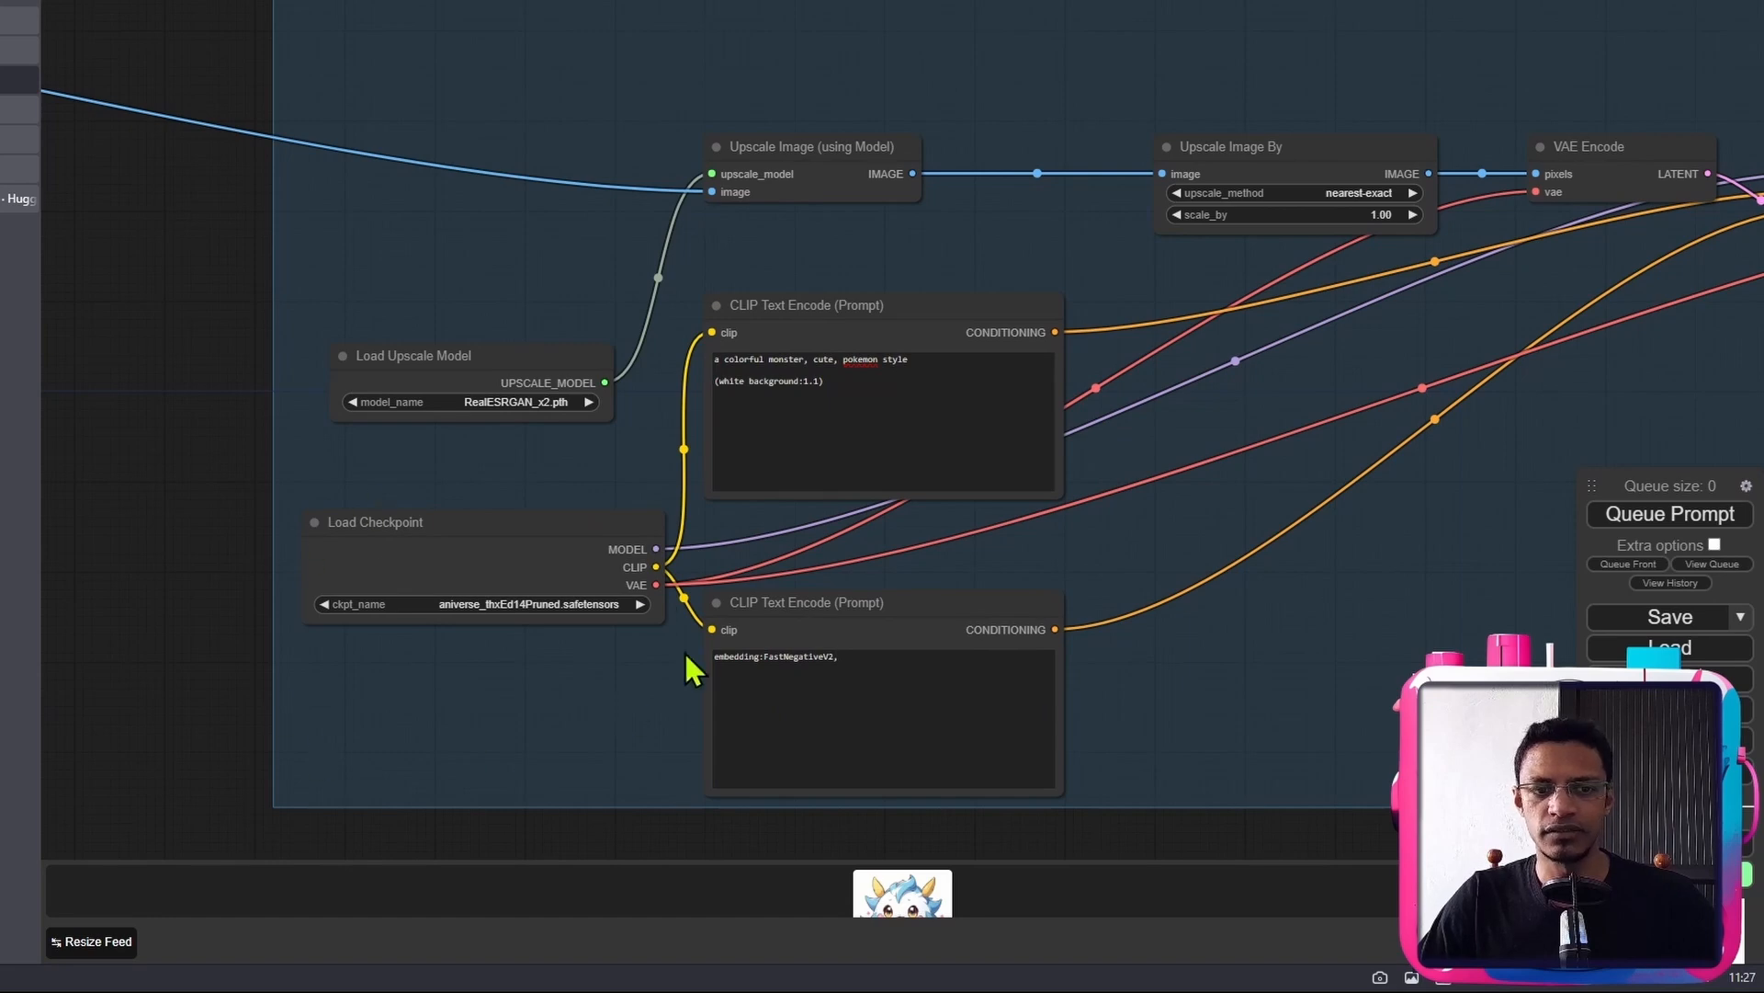
- Examine the upscale group's chain from Upscale Image By and VAE Encode through KSampler's steps, cfg and denoise settings
left_click_drag(1426, 543, 938, 661)
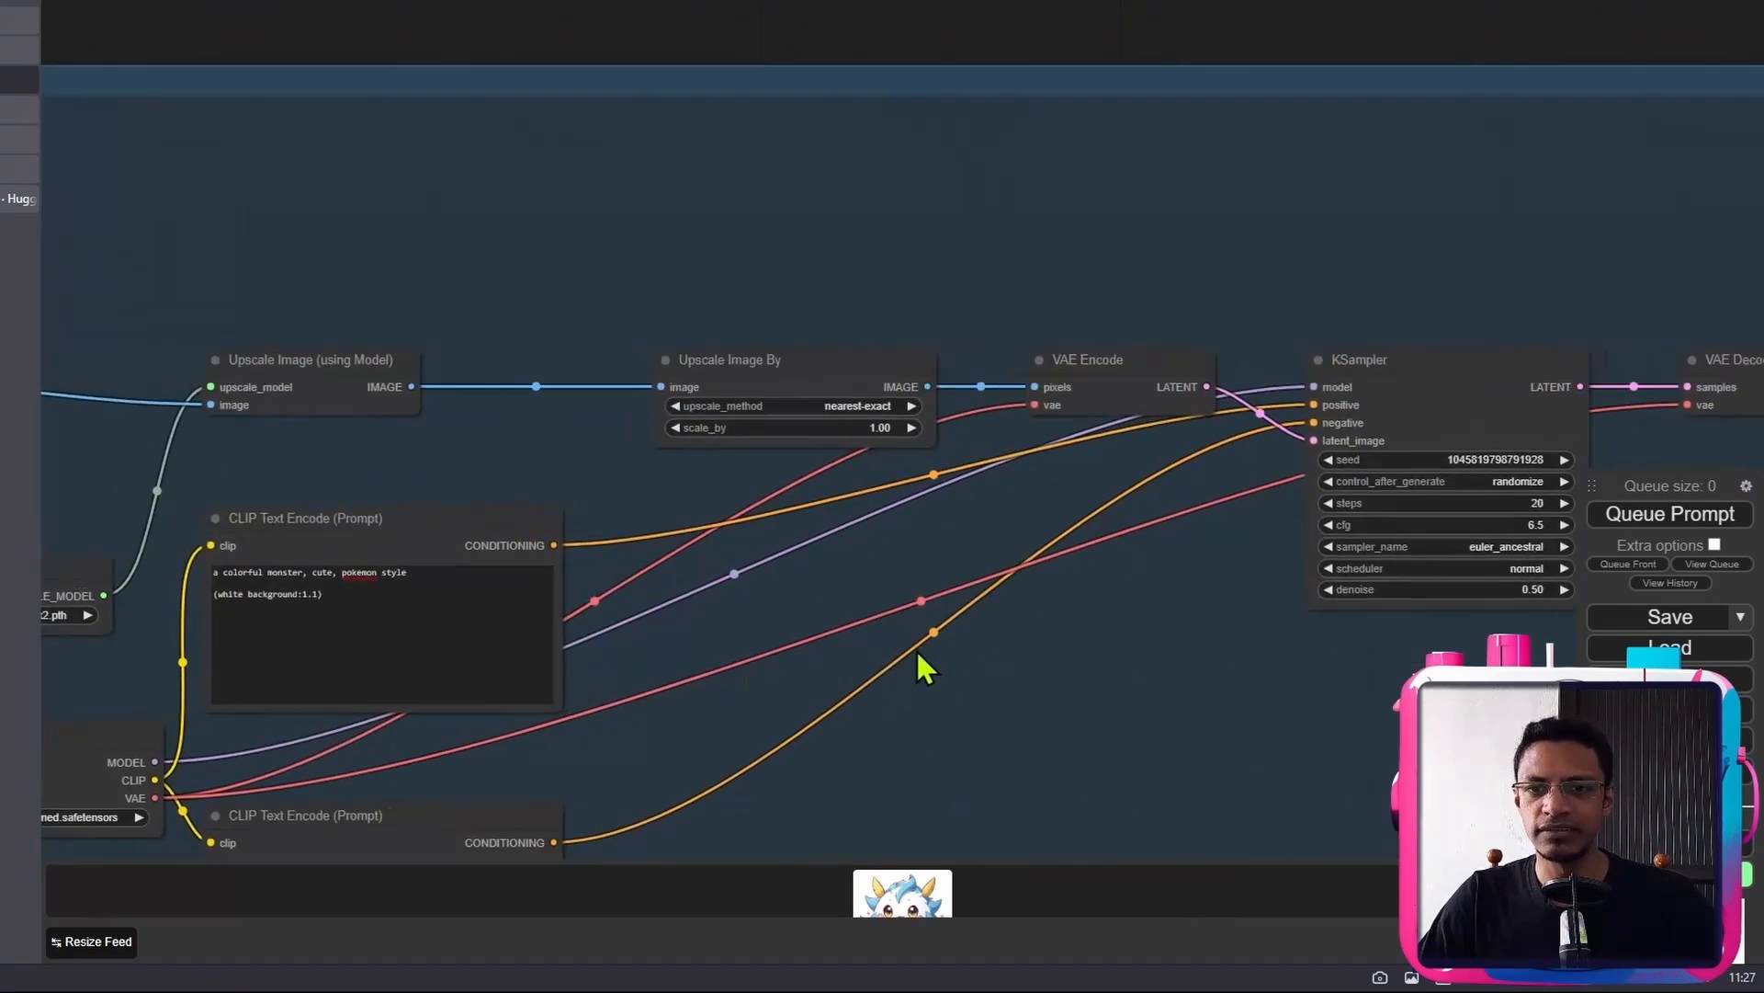
scroll(823, 500, "up", 4)
left_click_drag(823, 506, 354, 529)
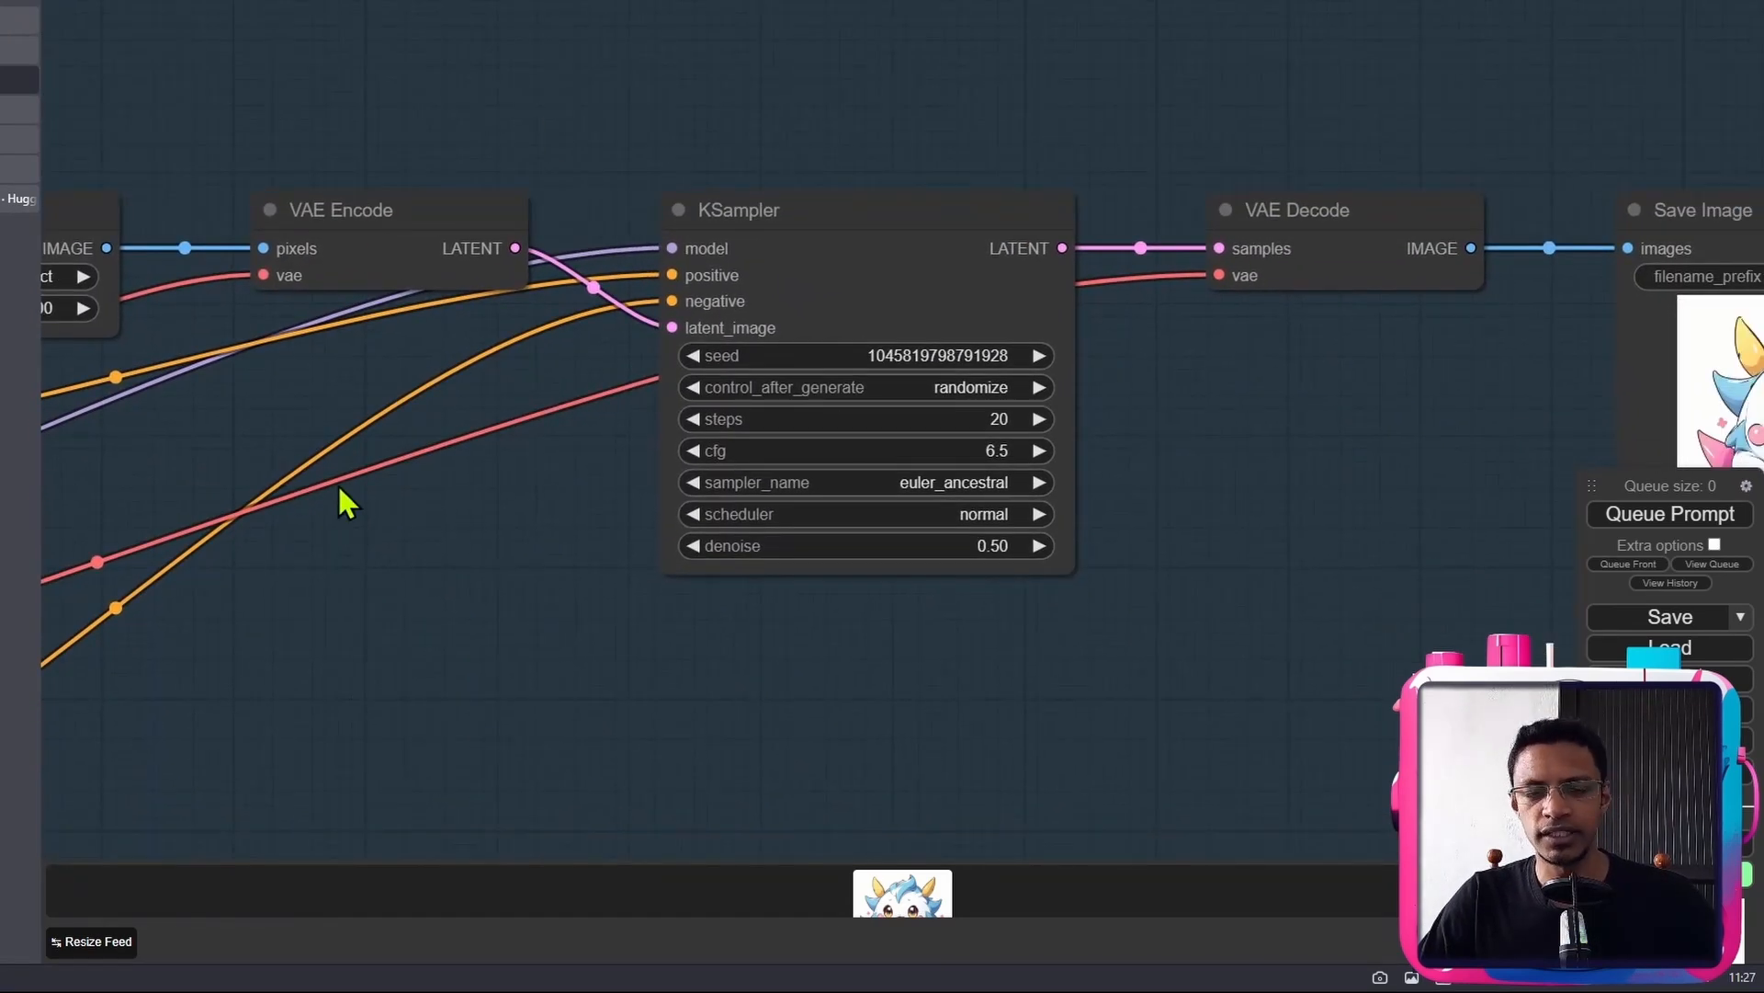
left_click_drag(195, 506, 1735, 368)
left_click_drag(357, 485, 757, 465)
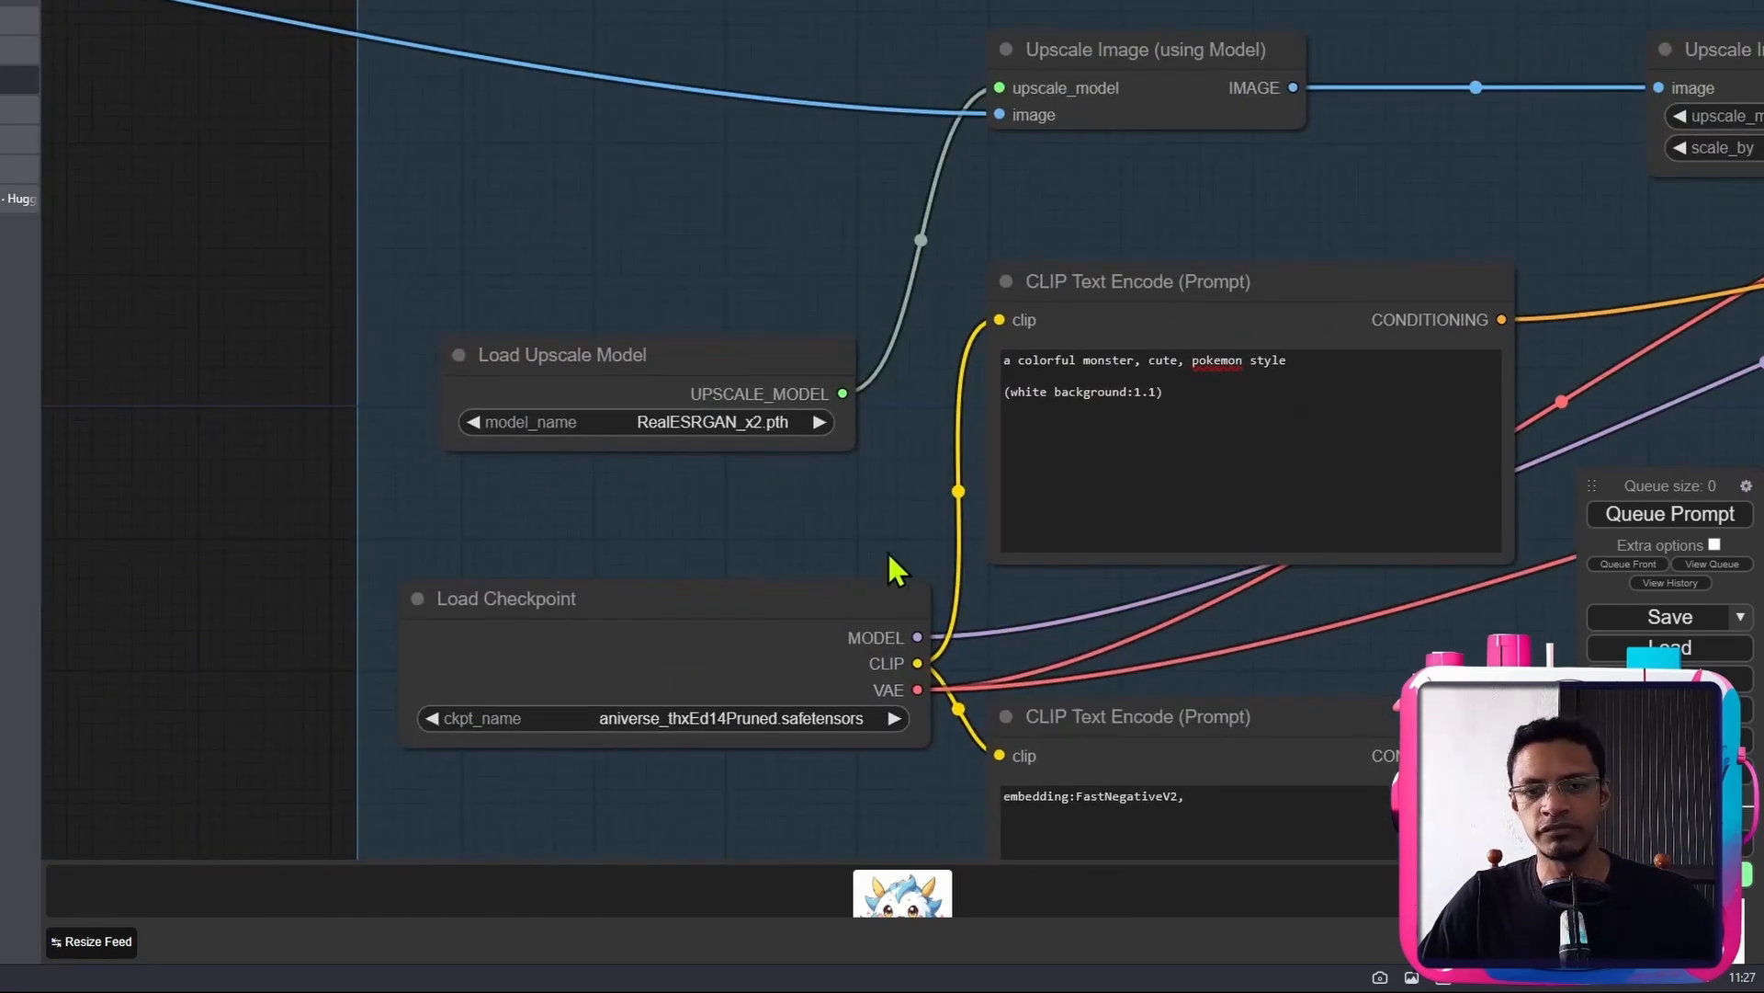
scroll(1548, 202, "down", 2)
left_click_drag(1548, 202, 615, 411)
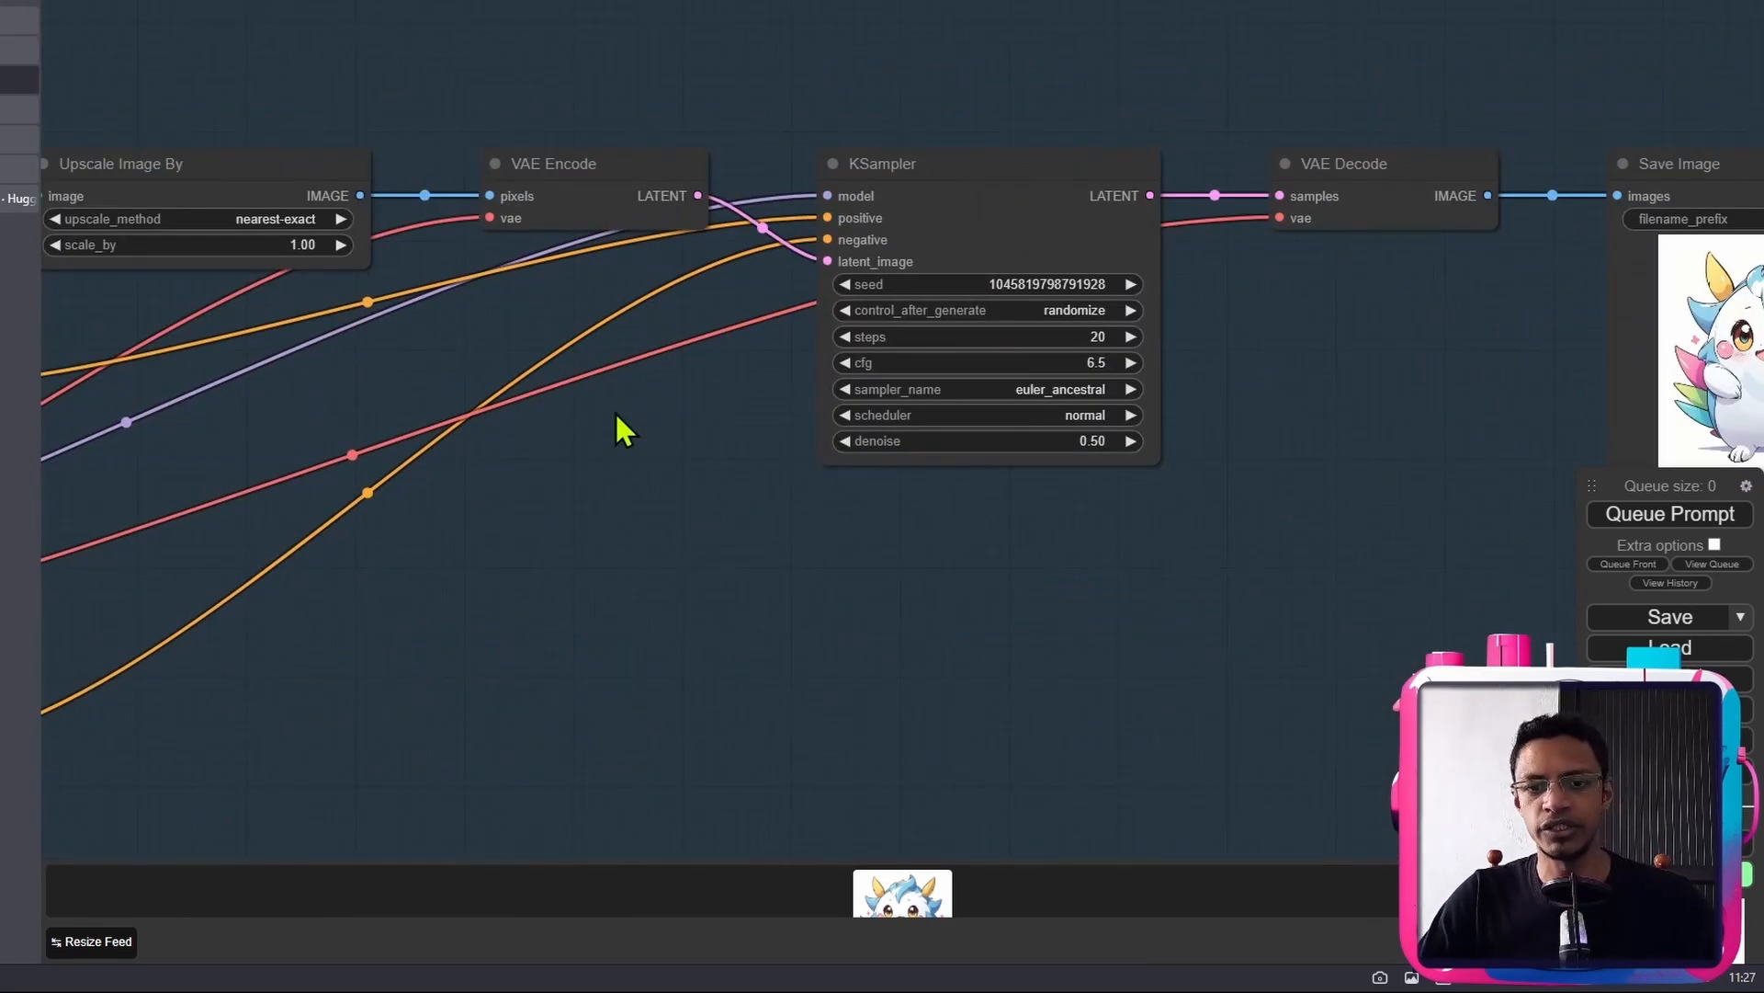
scroll(1048, 478, "up", 4)
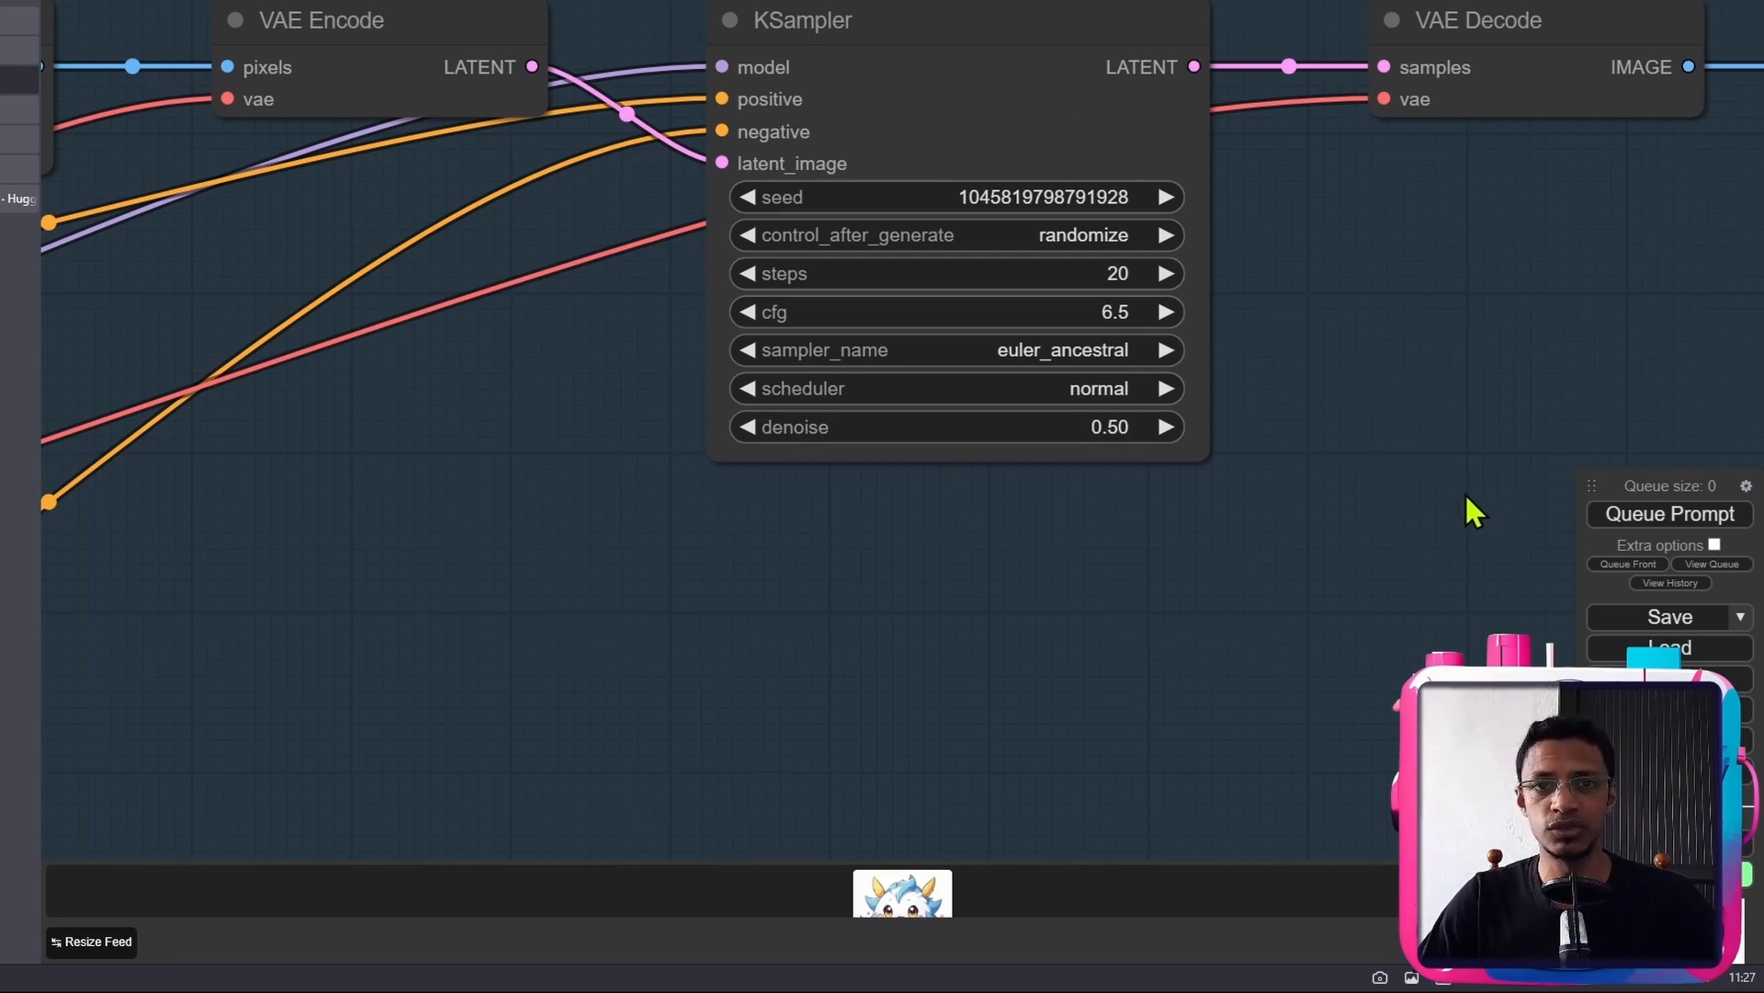
- View the upscale group's Save Image result and compare the monster images at full size in their browser tabs
scroll(1437, 449, "down", 5)
left_click_drag(1438, 450, 847, 423)
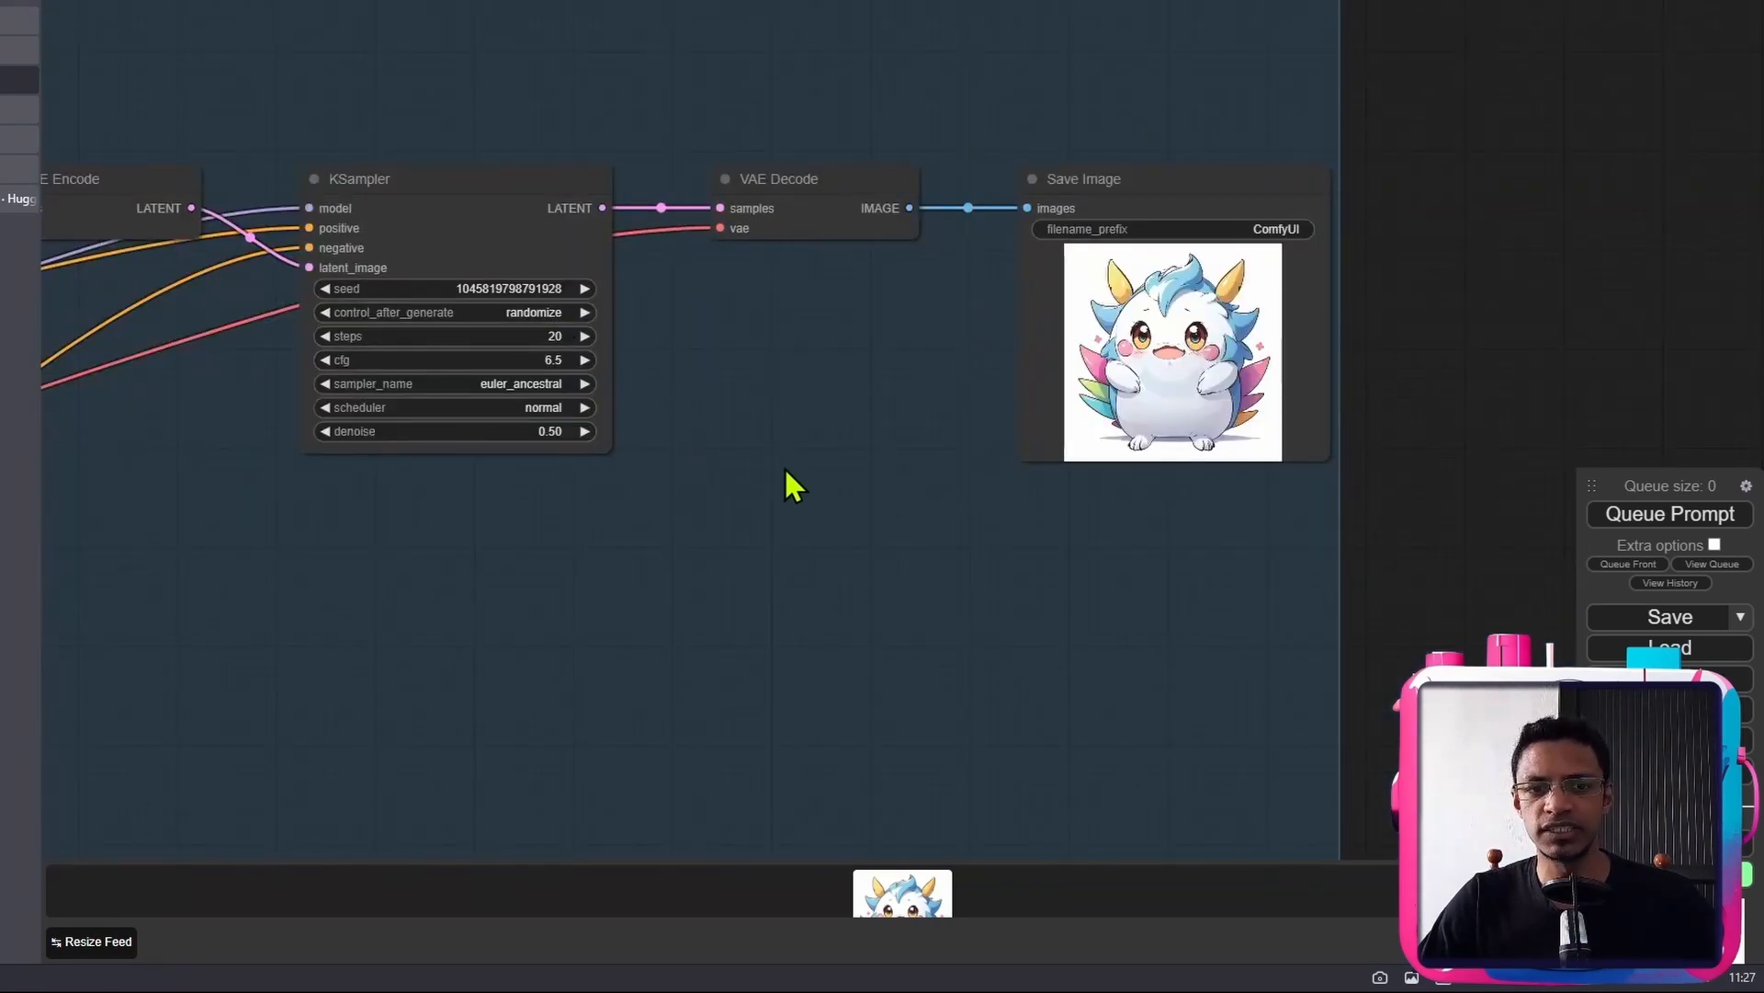
scroll(1115, 488, "up", 10)
left_click_drag(882, 449, 331, 485)
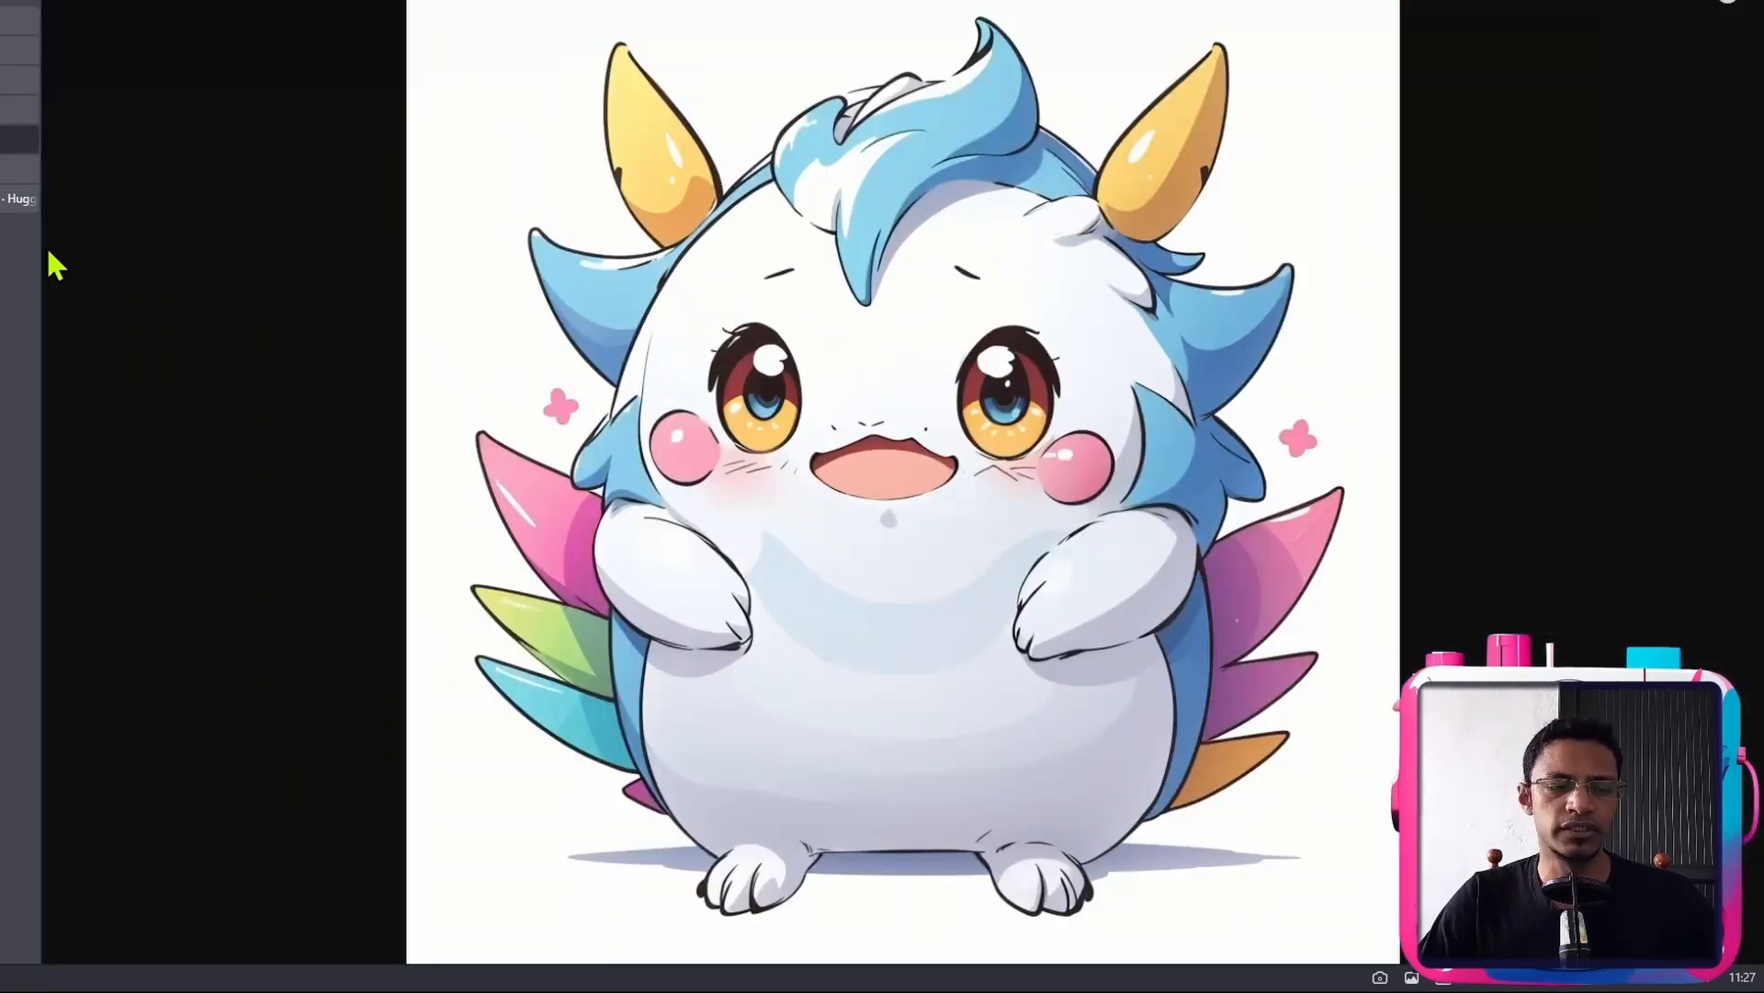
left_click(19, 110)
left_click(11, 139)
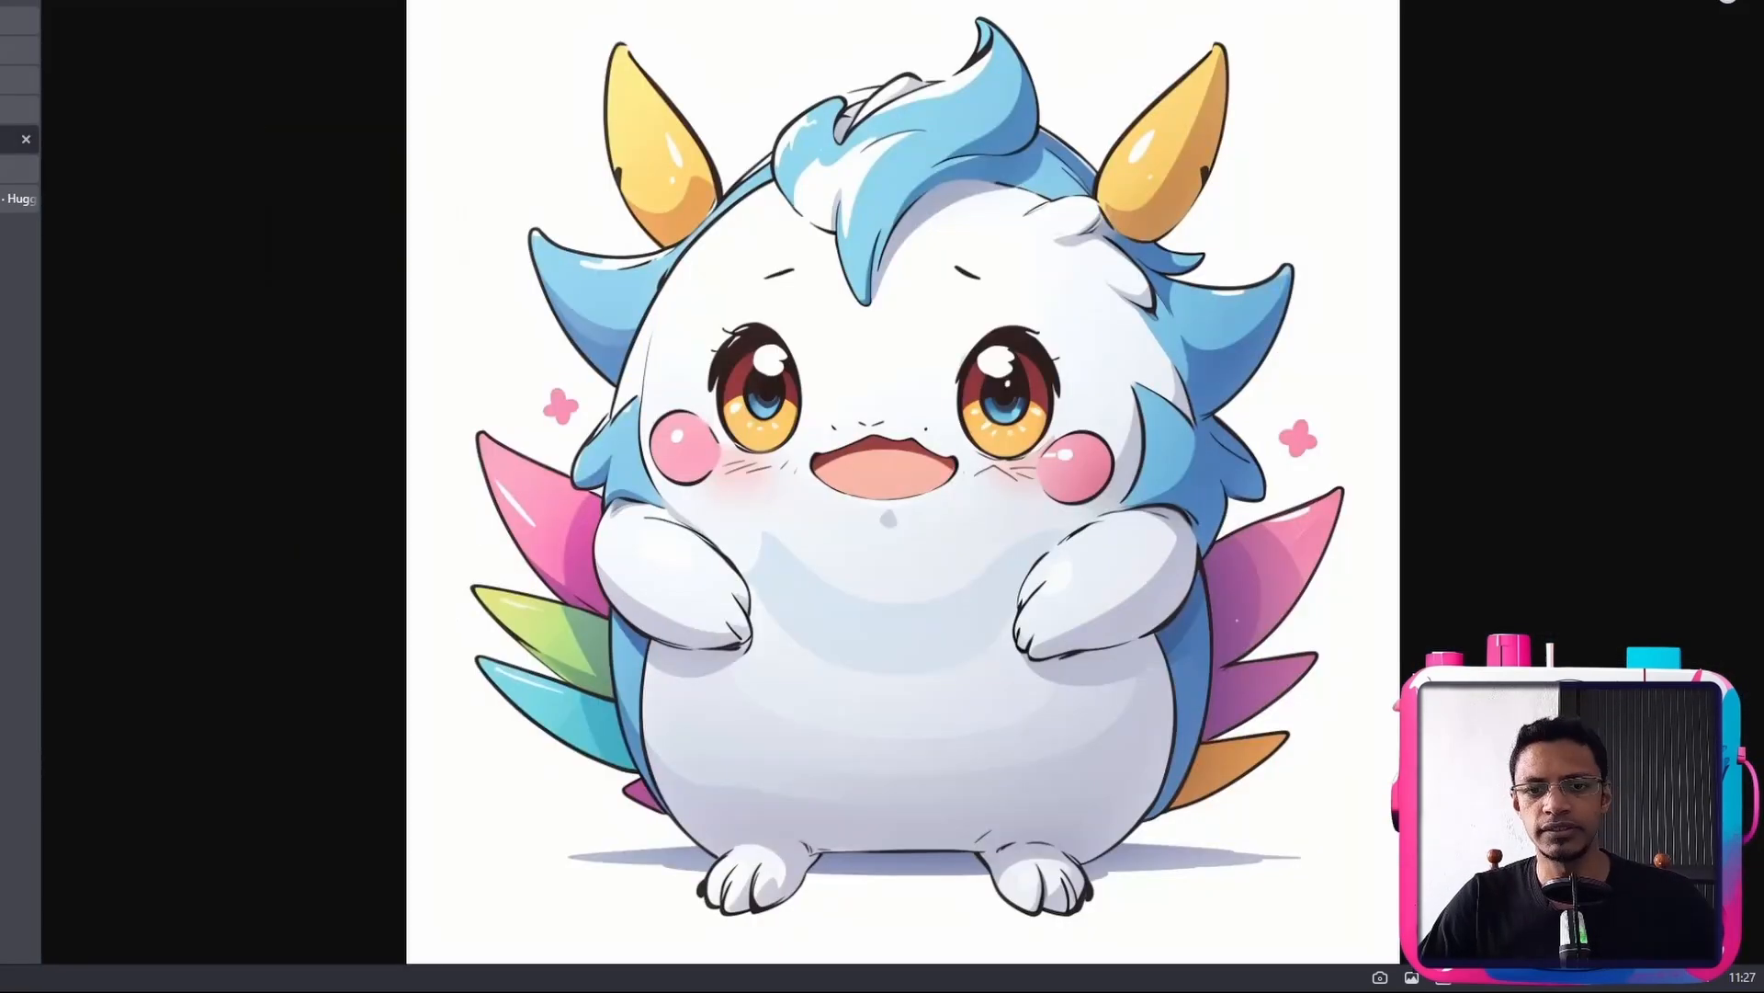
left_click(18, 80)
- Examine the image-to-image group back to its Load Checkpoint node and look through the available checkpoints
scroll(174, 501, "down", 11)
left_click_drag(91, 477, 1253, 470)
scroll(653, 567, "down", 5)
left_click_drag(340, 497, 1342, 487)
scroll(823, 463, "up", 3)
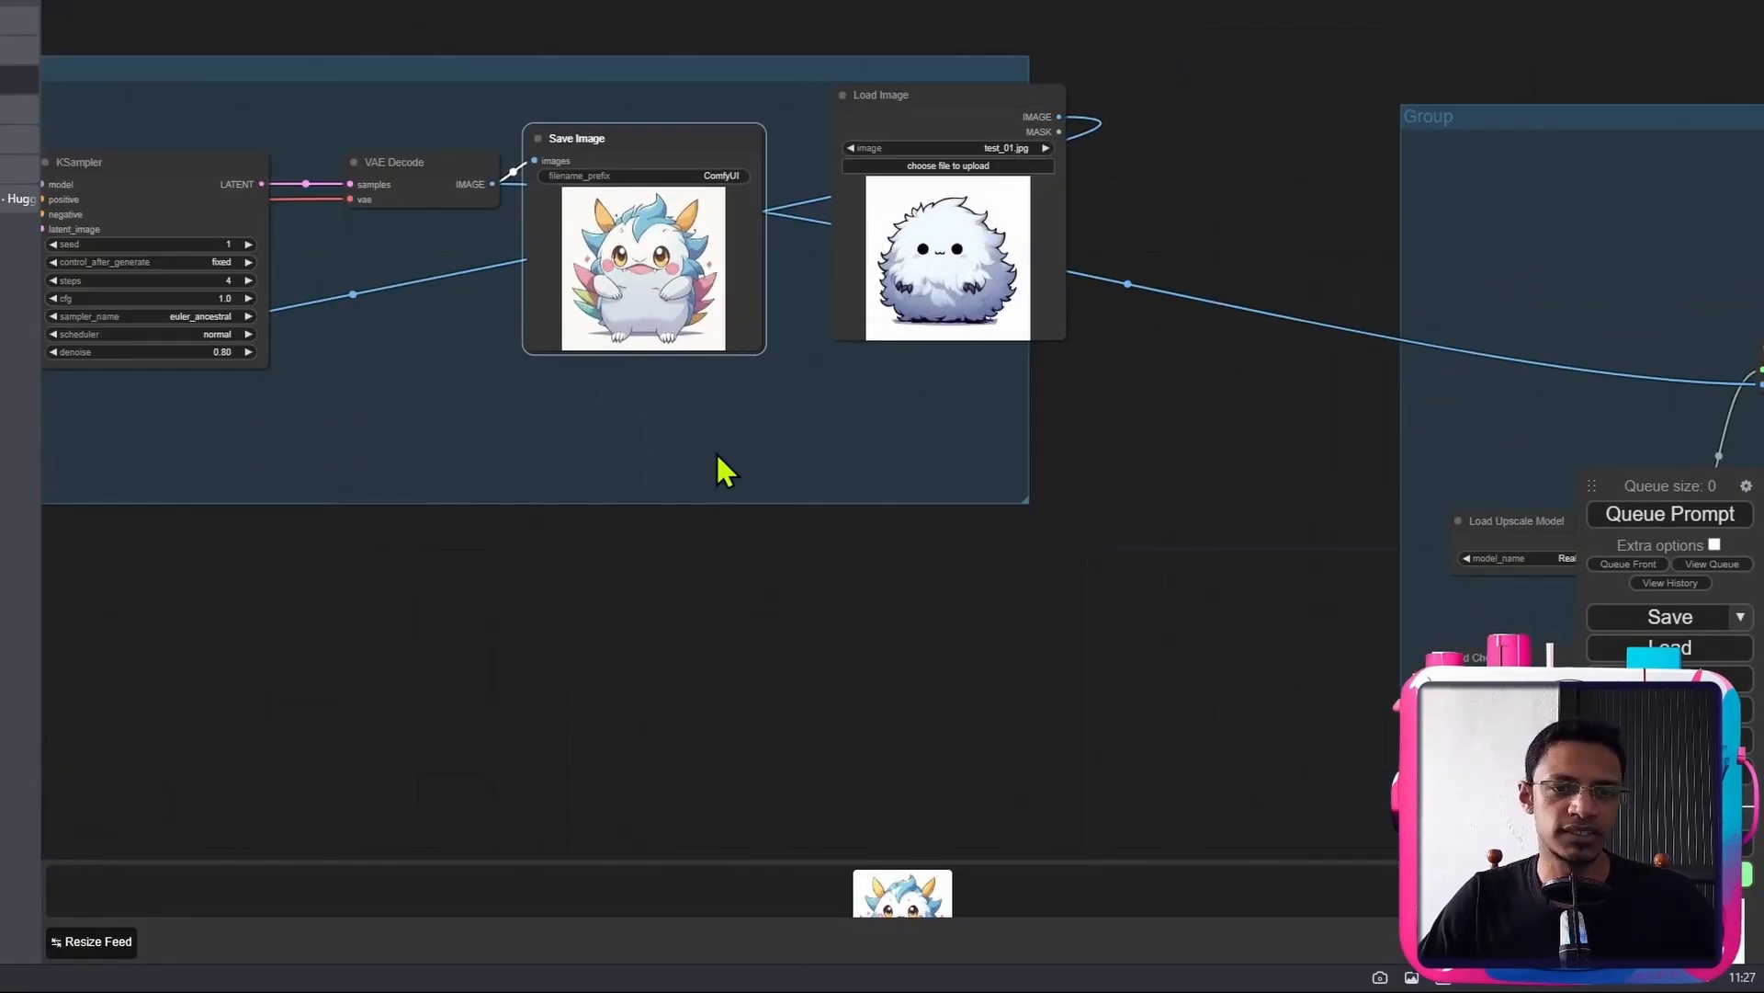
left_click_drag(428, 442, 1200, 465)
left_click_drag(1314, 504, 1128, 536)
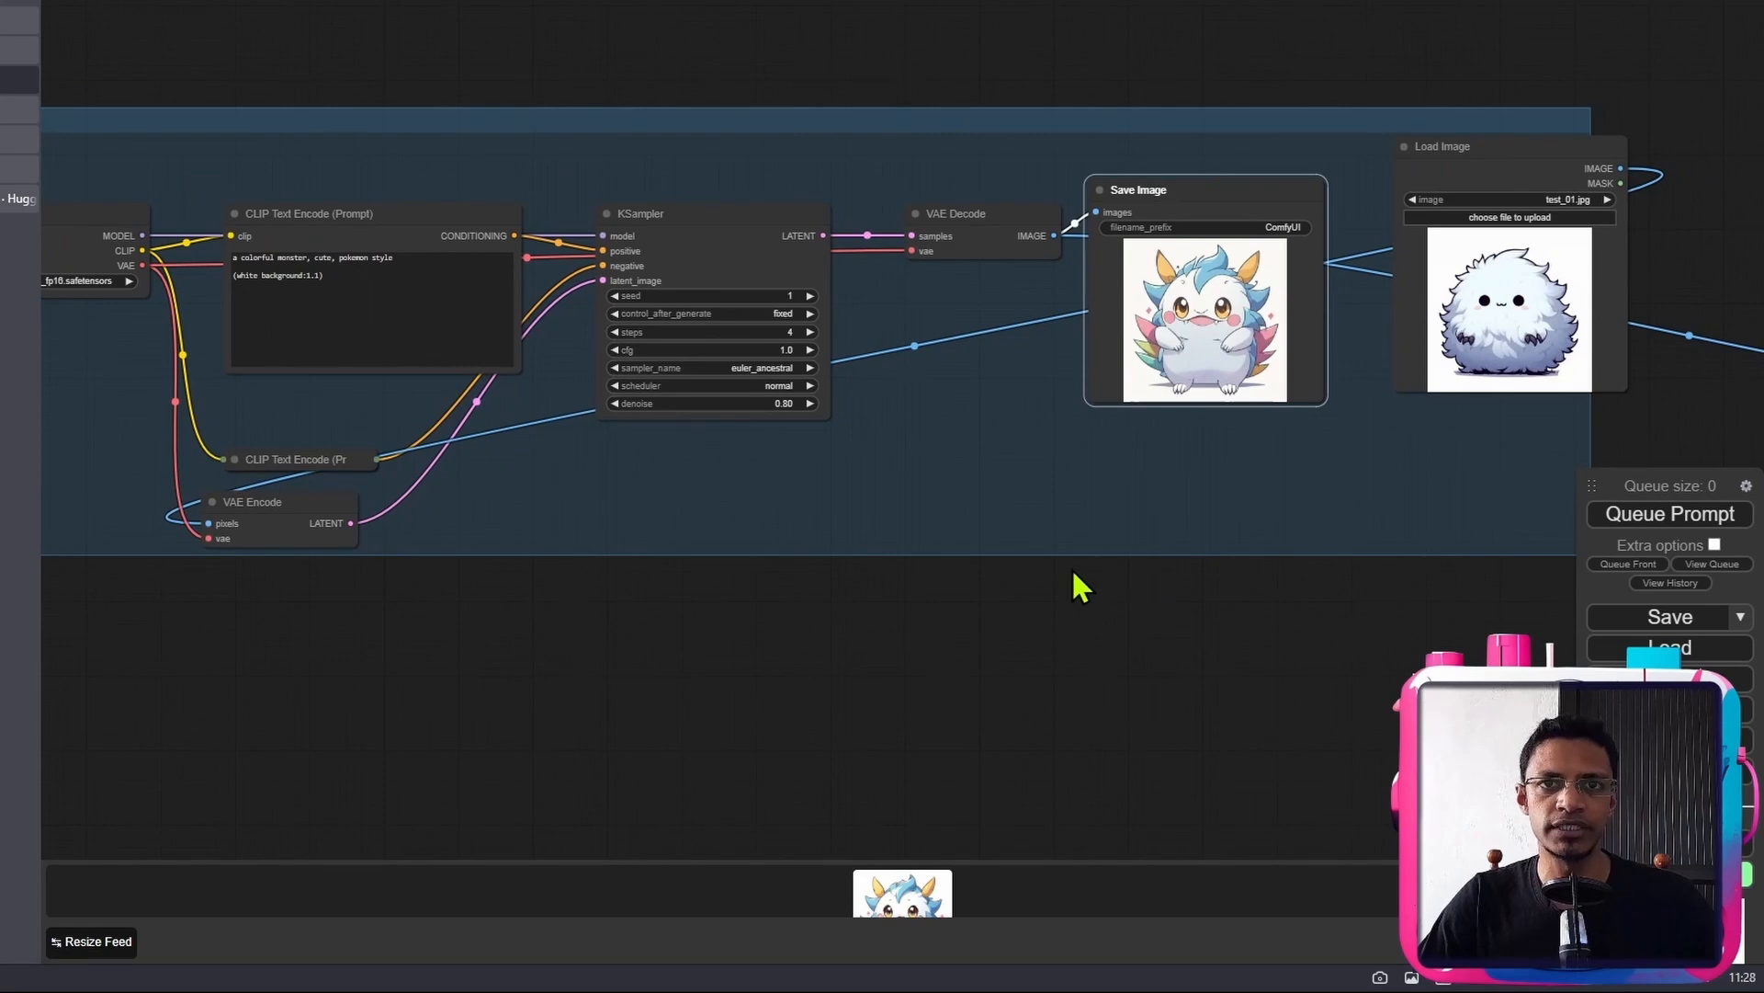
left_click_drag(1031, 569, 1070, 569)
left_click_drag(708, 561, 824, 584)
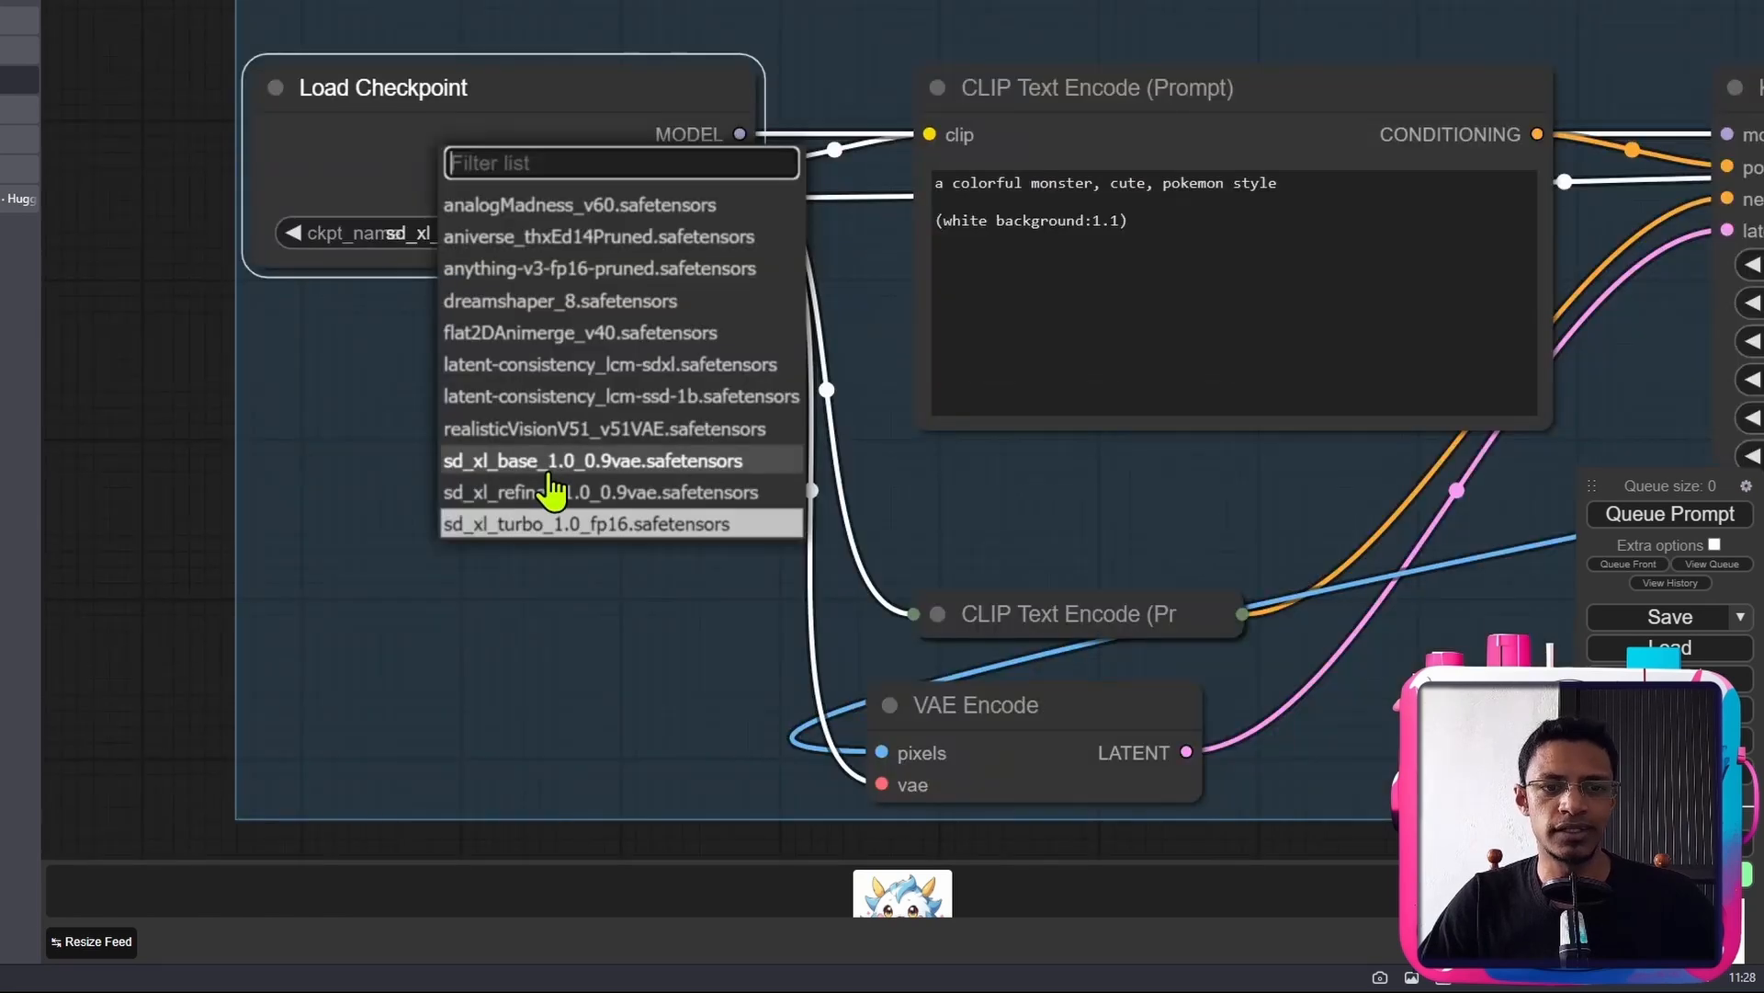
left_click(498, 685)
- Examine the image-to-image group from its prompt and KSampler to Load Image, and its image link to the upscale group
scroll(1214, 523, "down", 4)
left_click_drag(1507, 575, 735, 556)
scroll(1057, 555, "down", 4)
left_click_drag(1535, 643, 1154, 630)
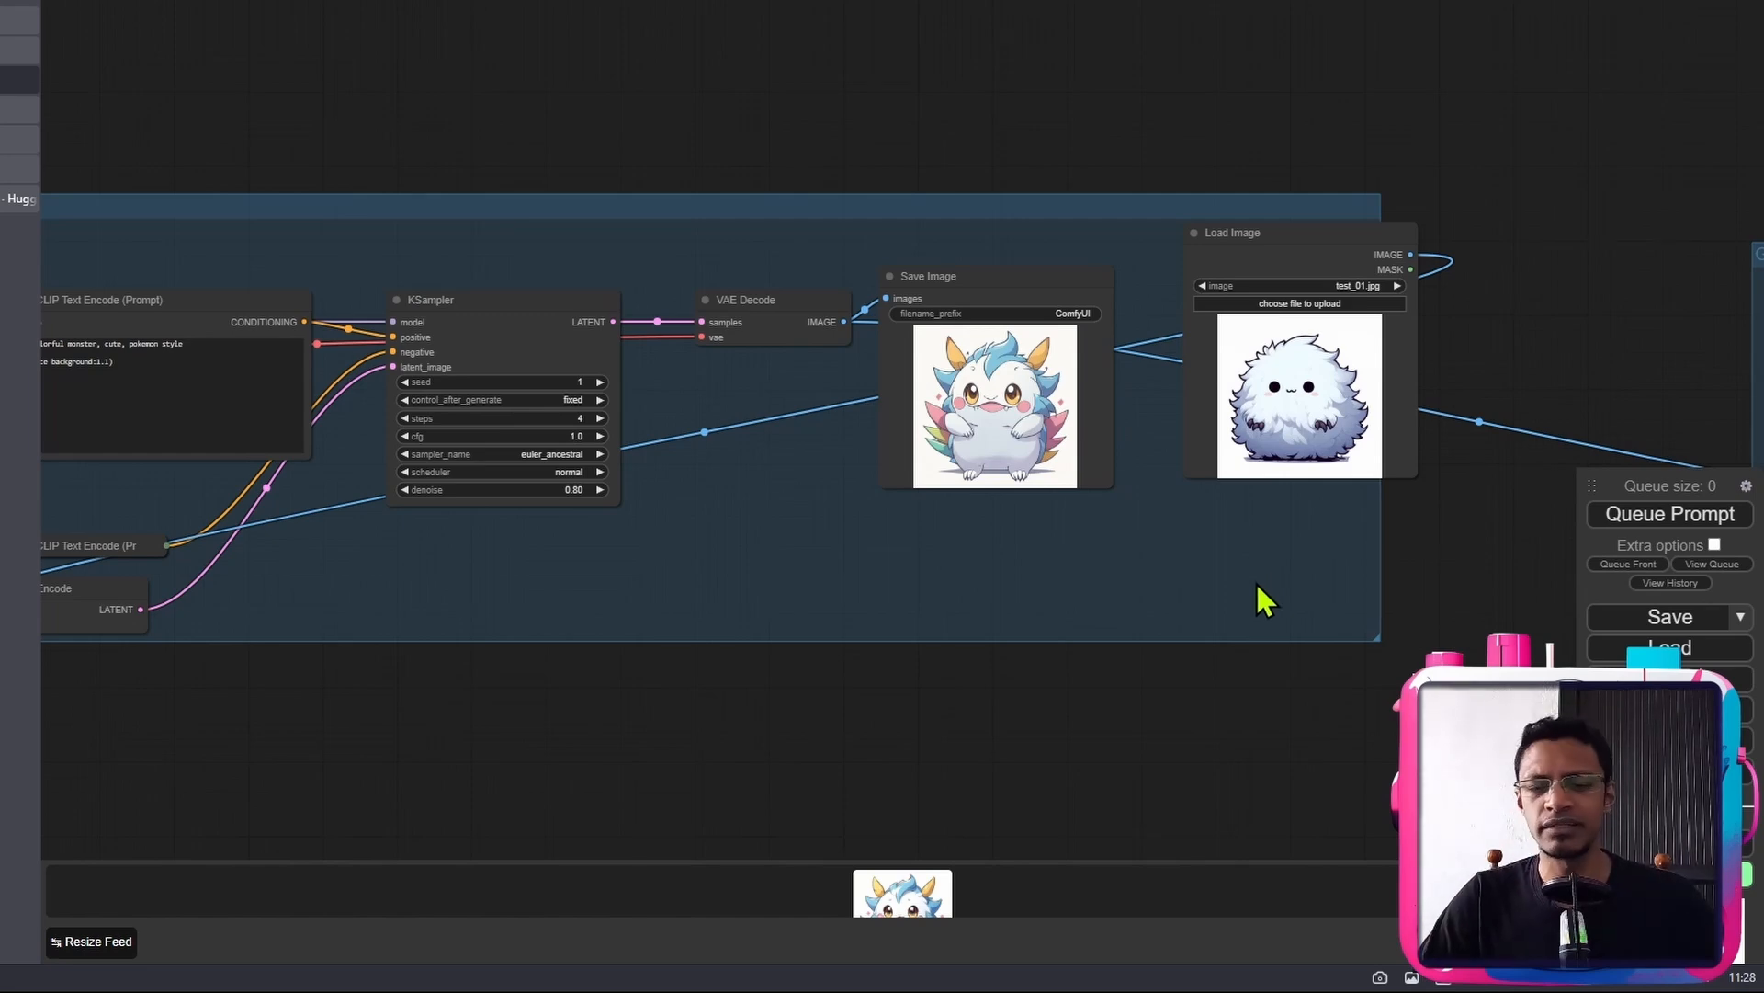
scroll(1186, 578, "down", 3)
scroll(1036, 648, "up", 2)
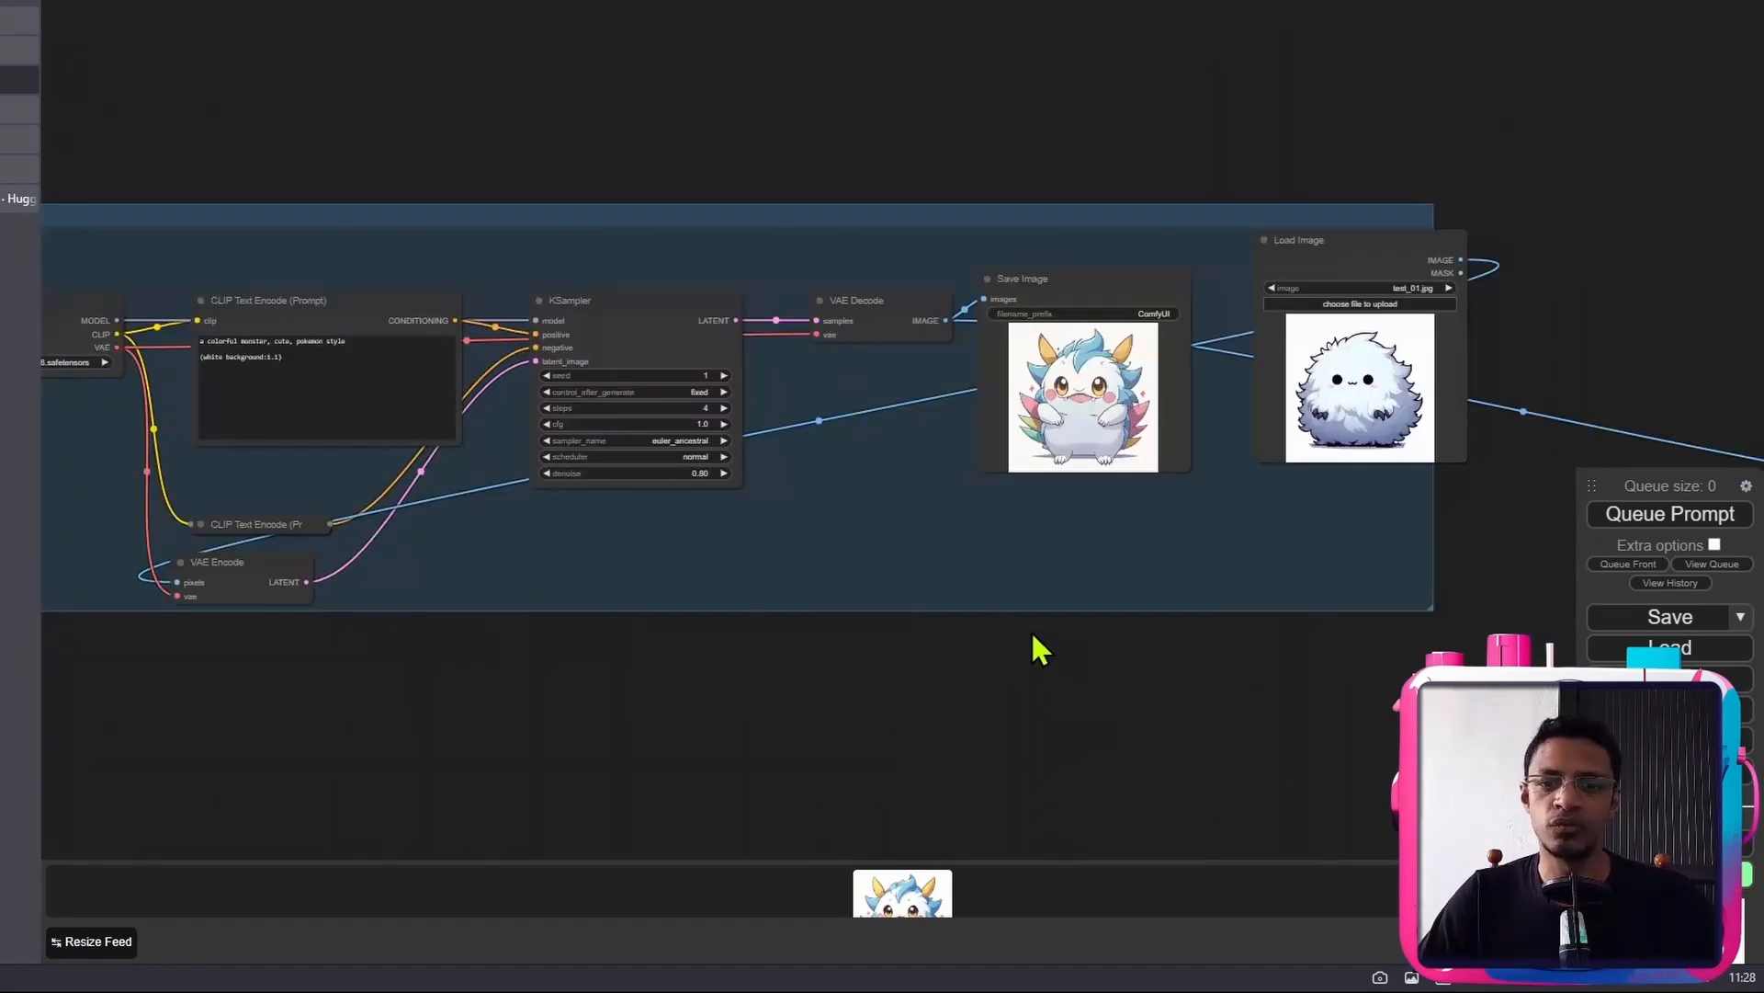
left_click_drag(798, 624, 979, 625)
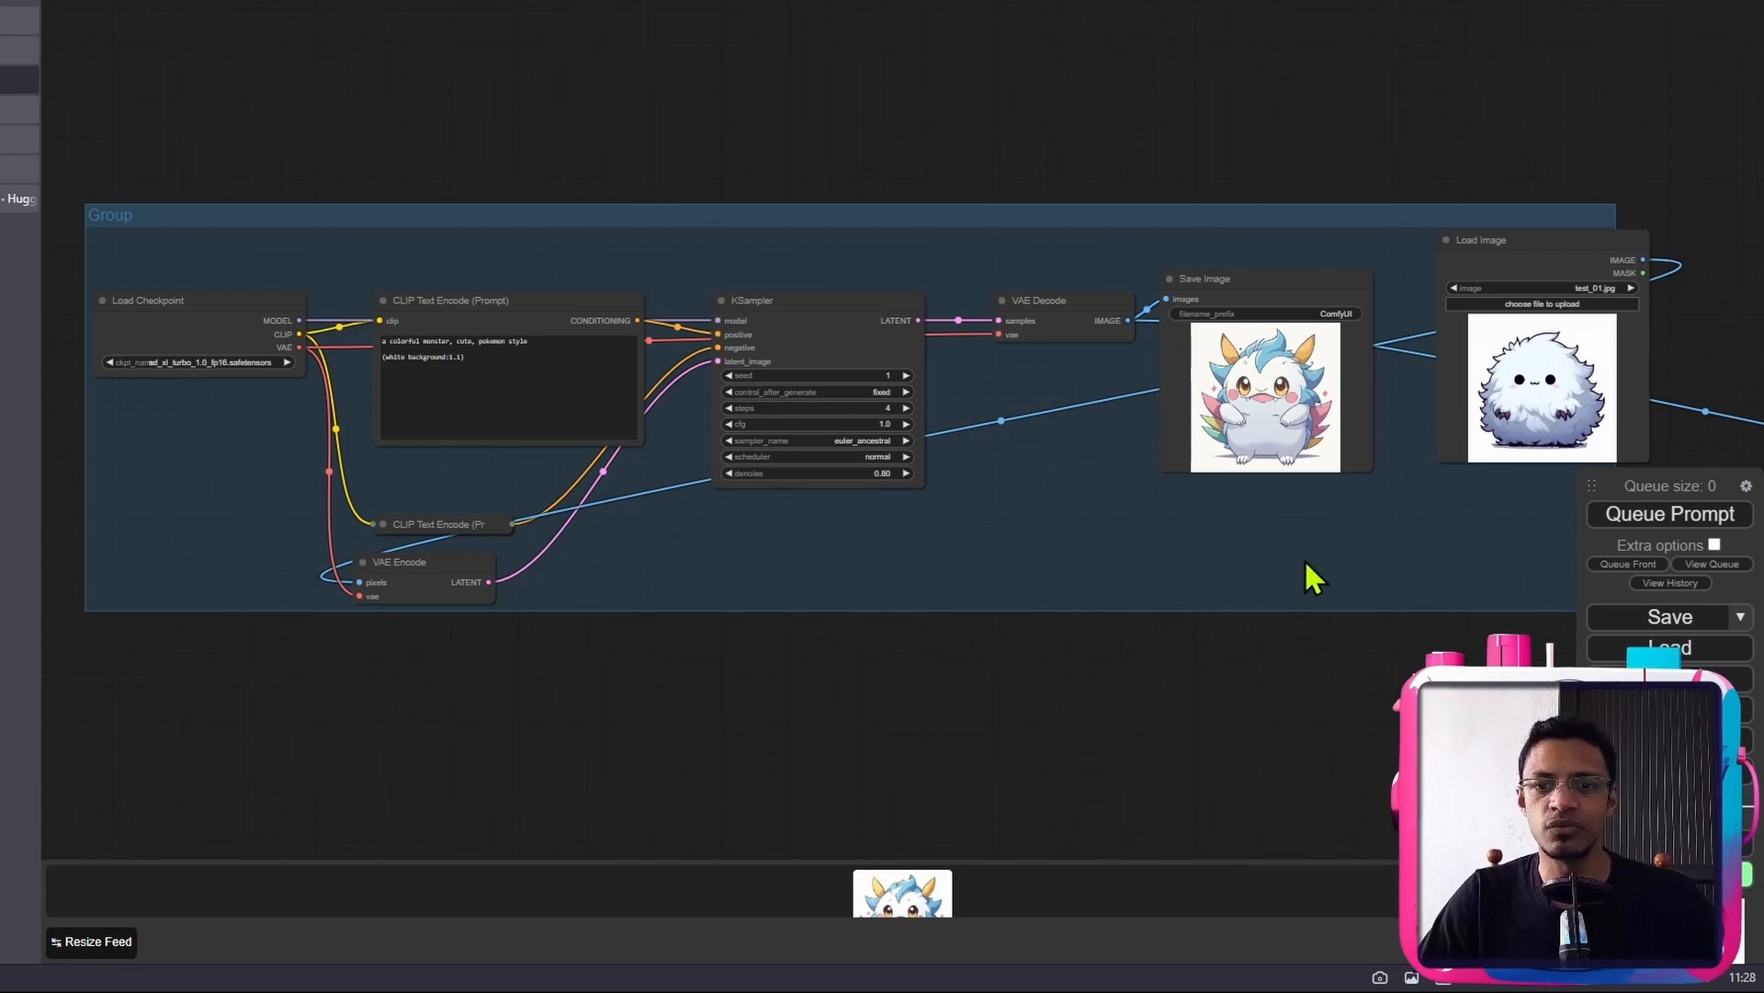
left_click_drag(1469, 655, 755, 627)
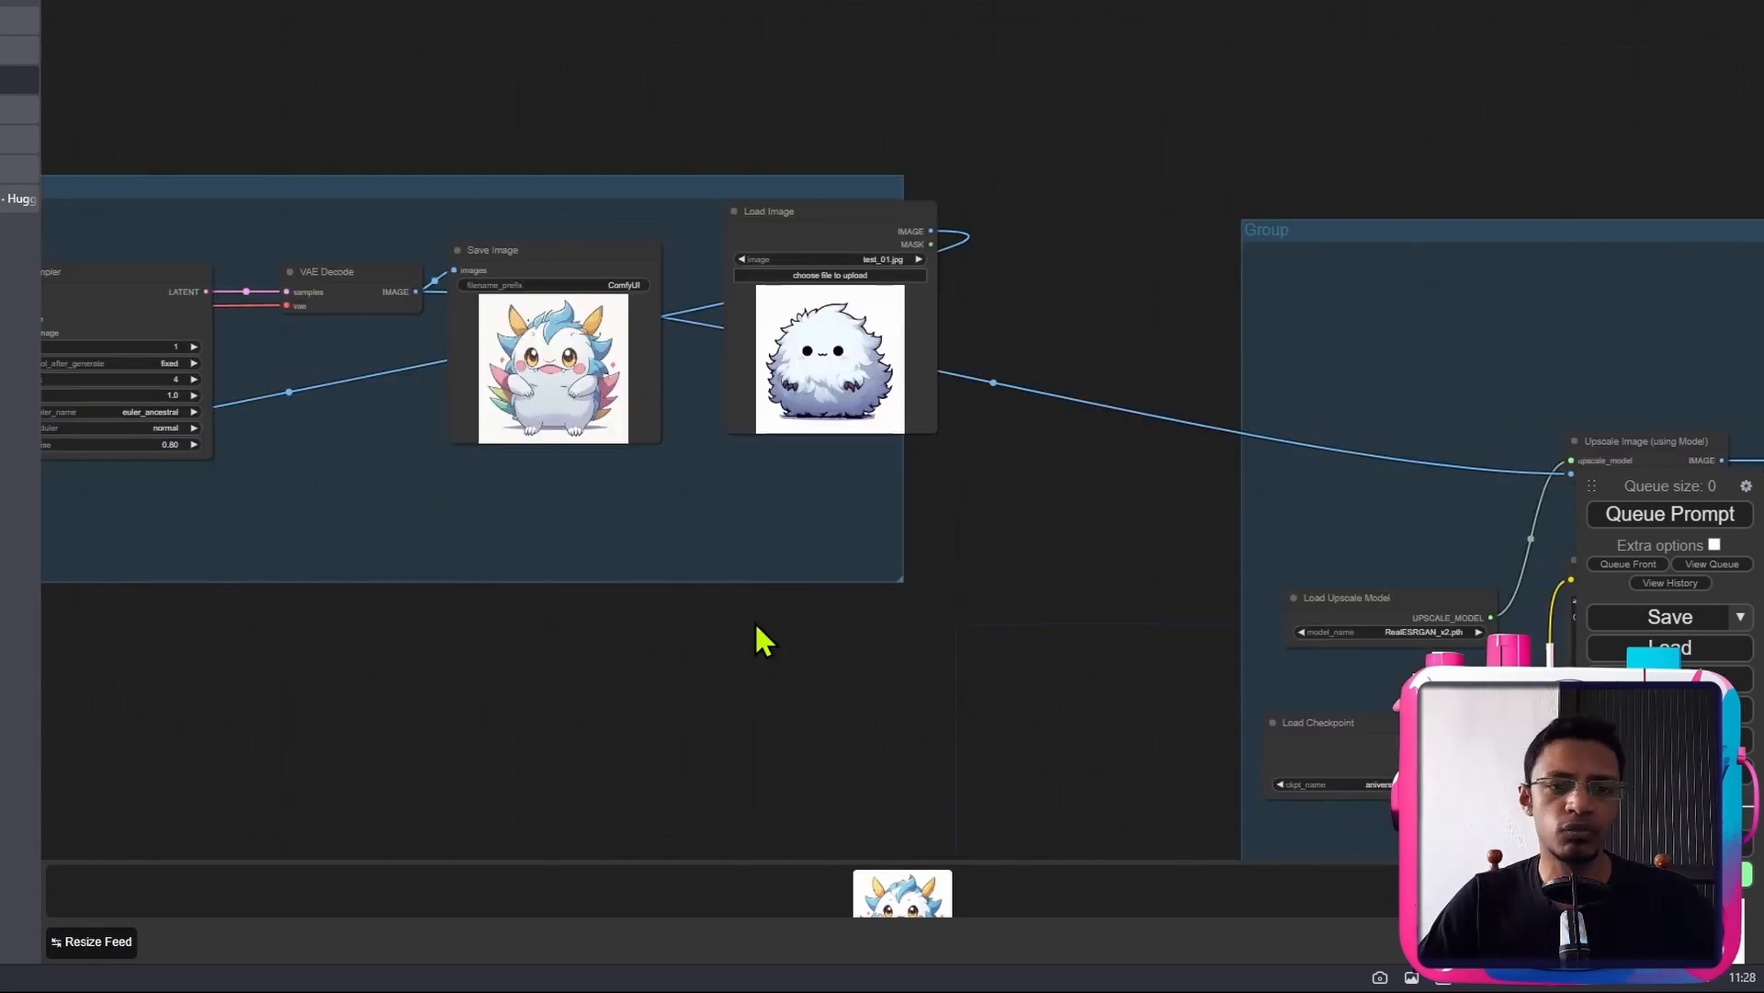
scroll(806, 625, "down", 4)
left_click_drag(1050, 747, 761, 650)
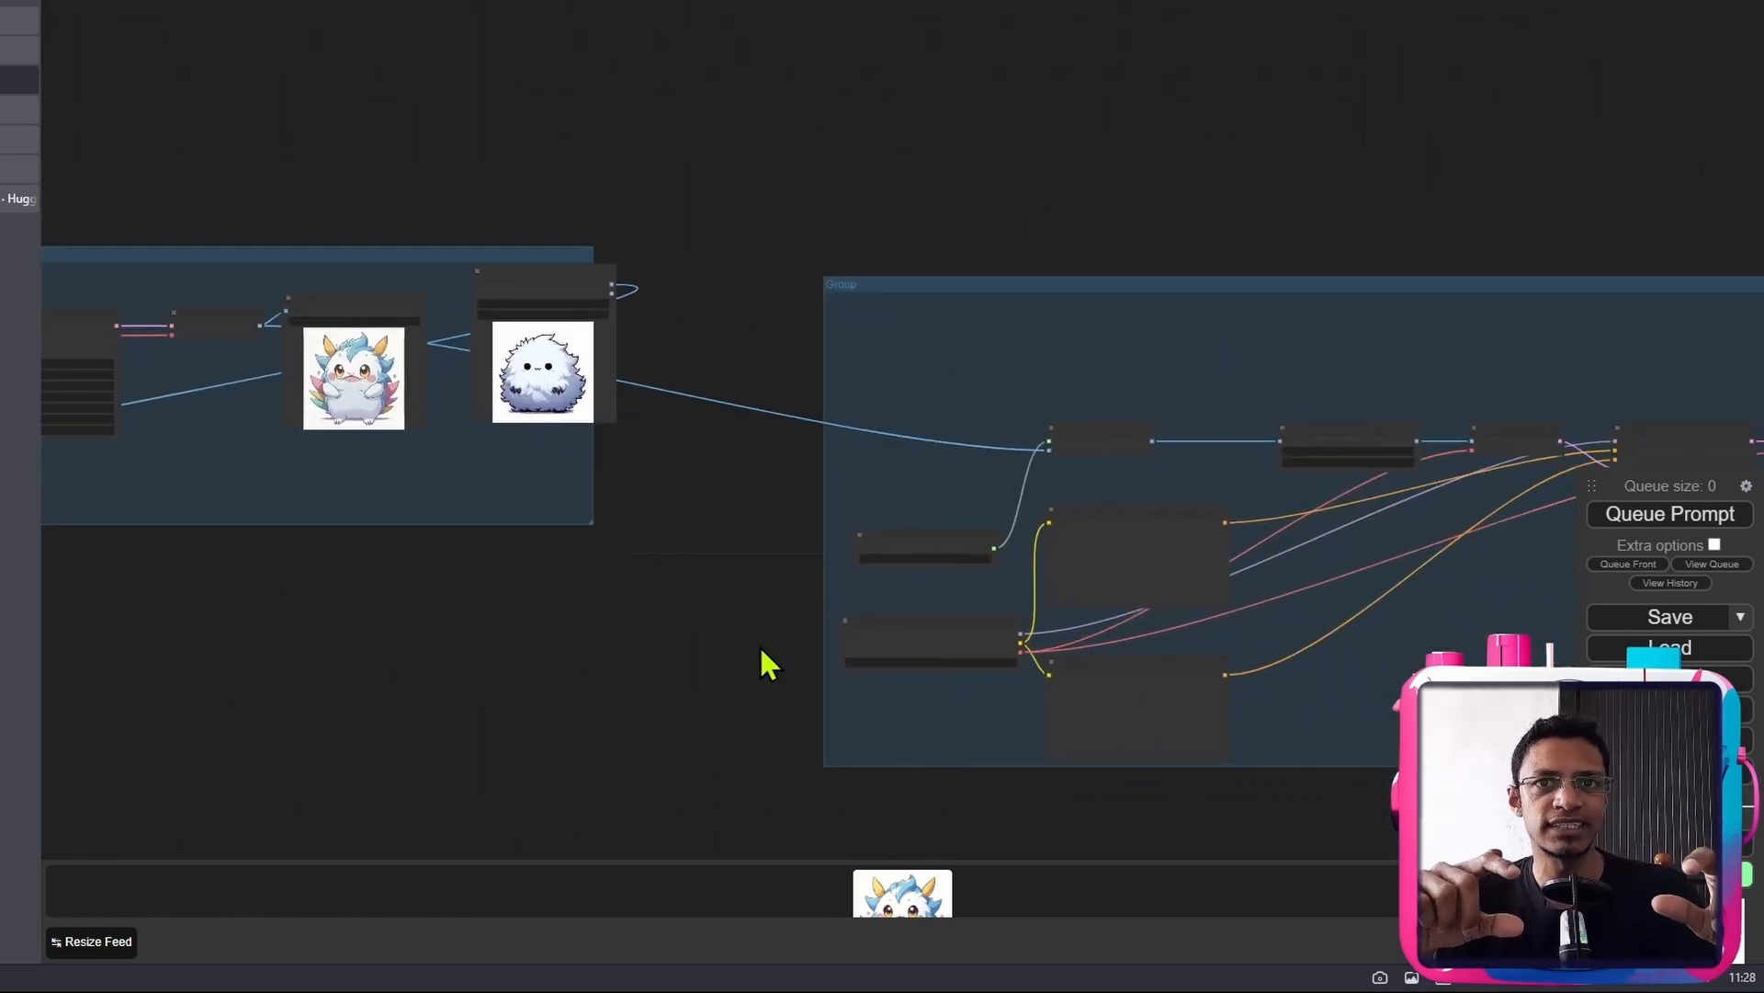
- Examine the upscale group's full chain from Load Upscale Model and Load Checkpoint to the final Save Image
left_click_drag(1458, 146, 821, 2)
scroll(1008, 508, "up", 4)
left_click_drag(1008, 508, 922, 449)
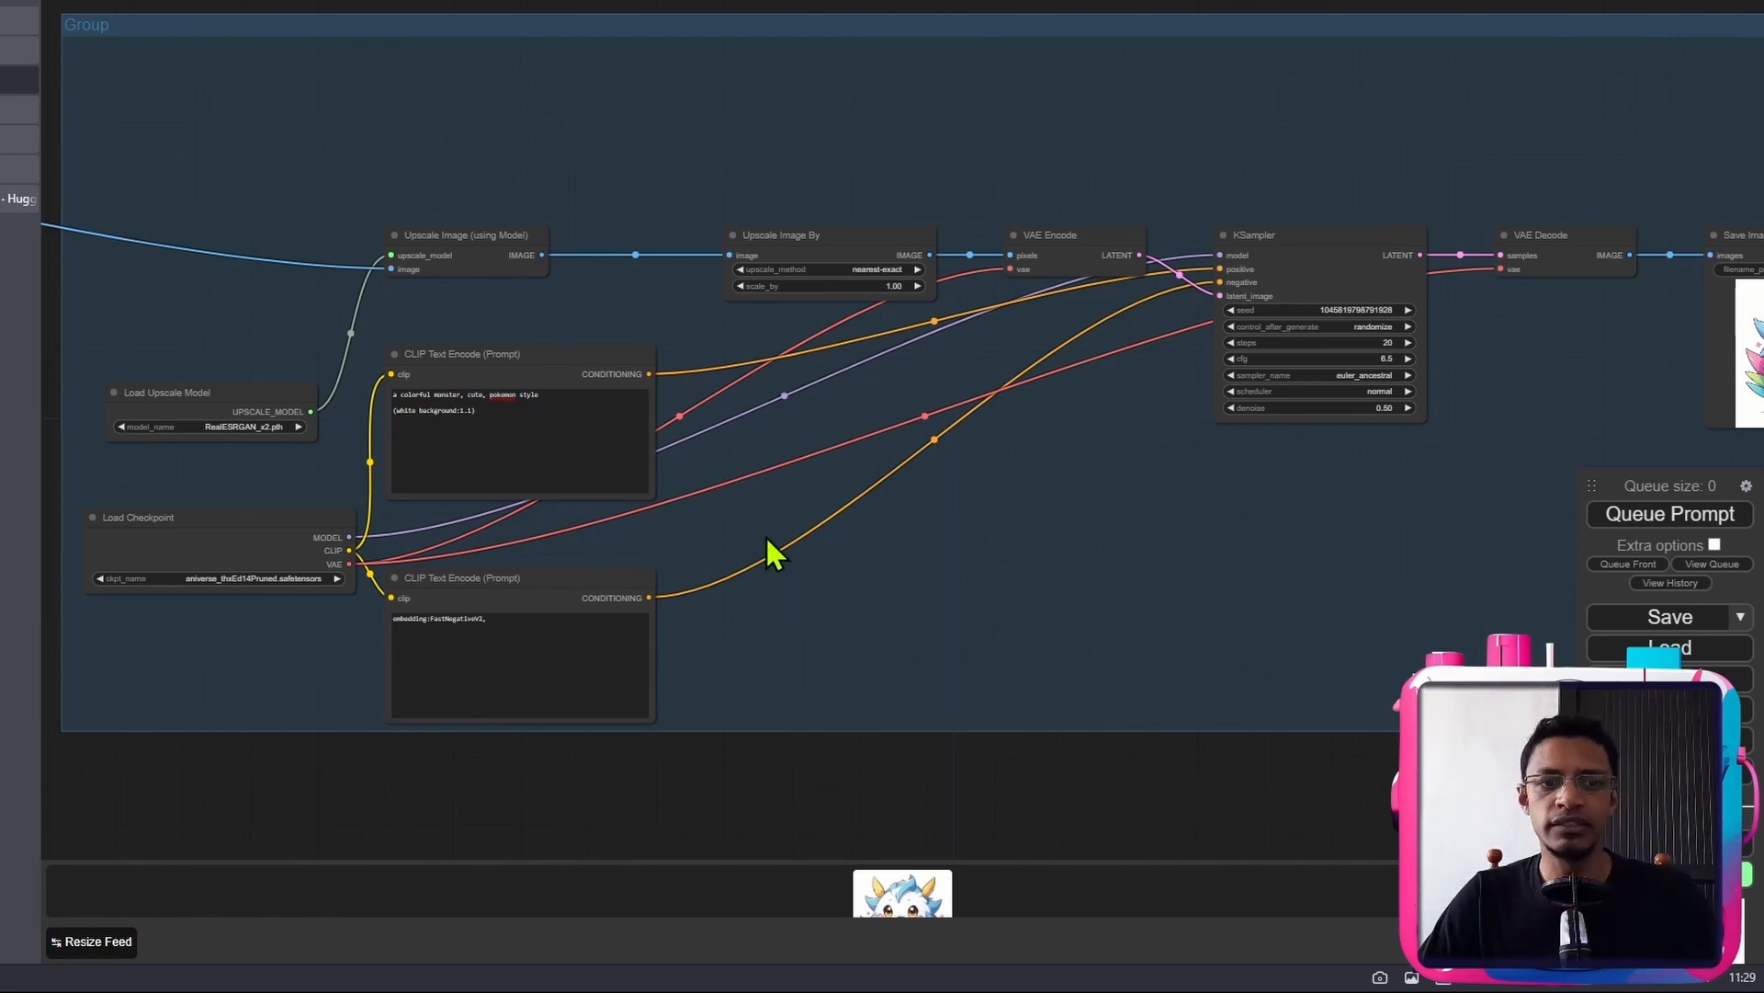
scroll(935, 555, "down", 5)
scroll(1112, 553, "up", 10)
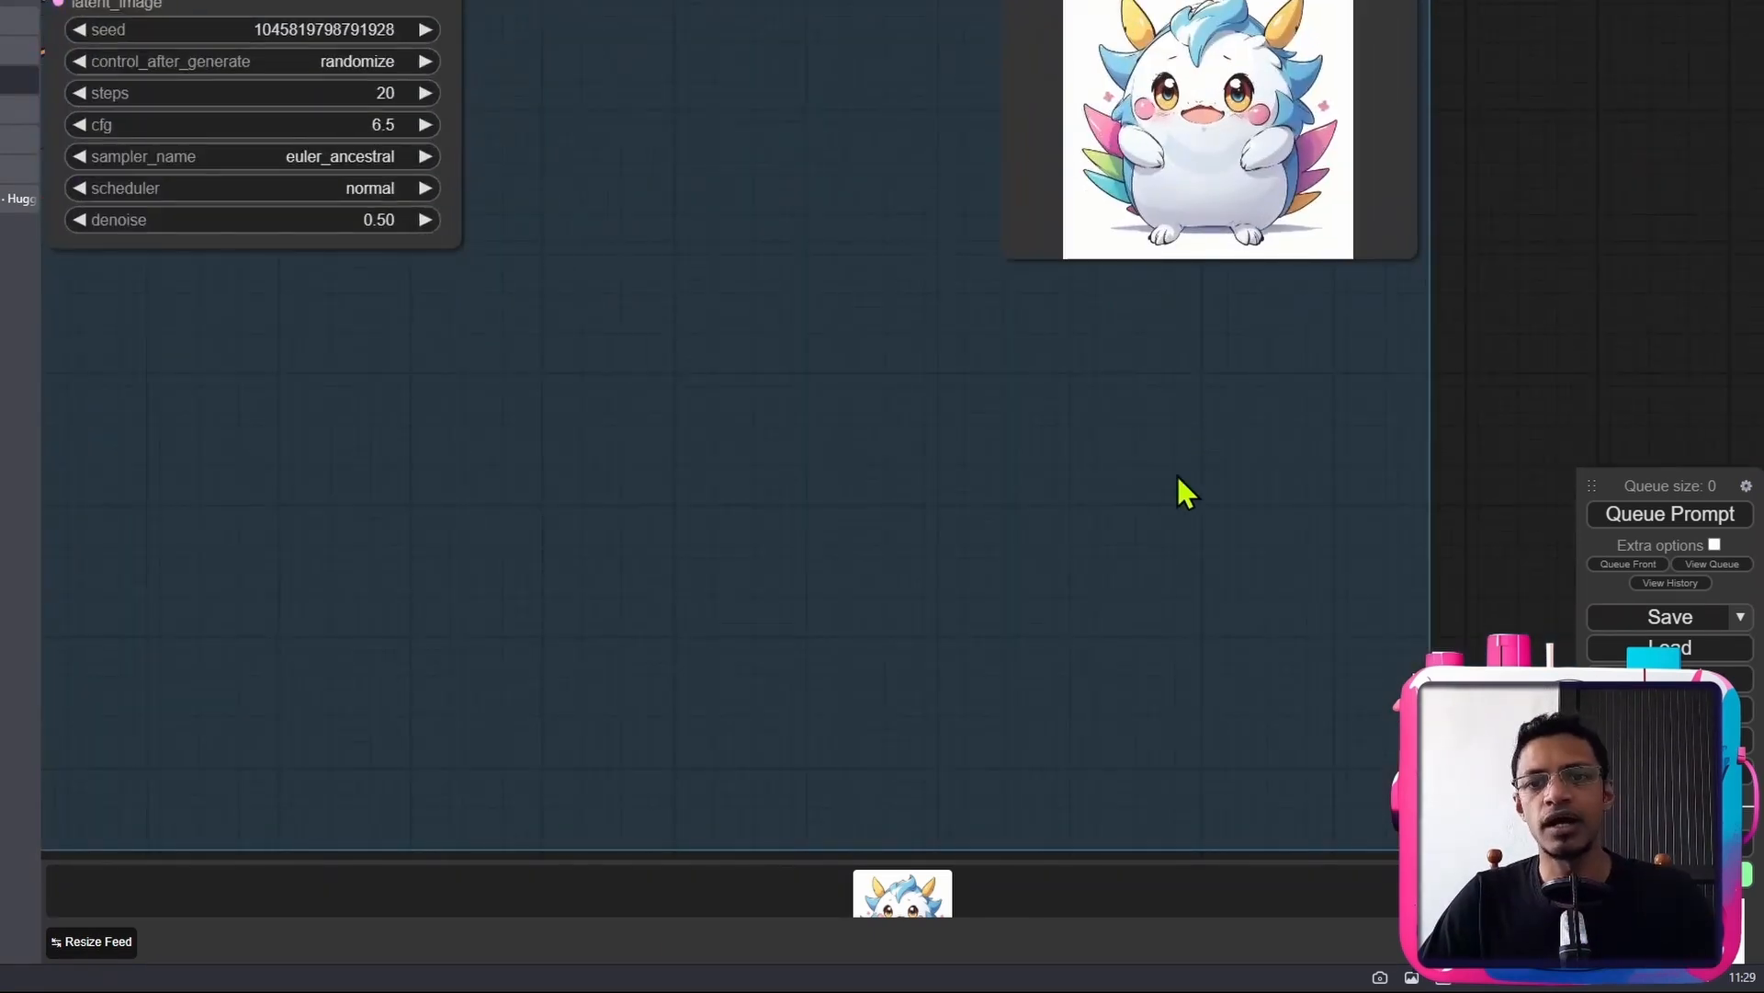
left_click_drag(1196, 428, 1047, 688)
scroll(1056, 672, "down", 12)
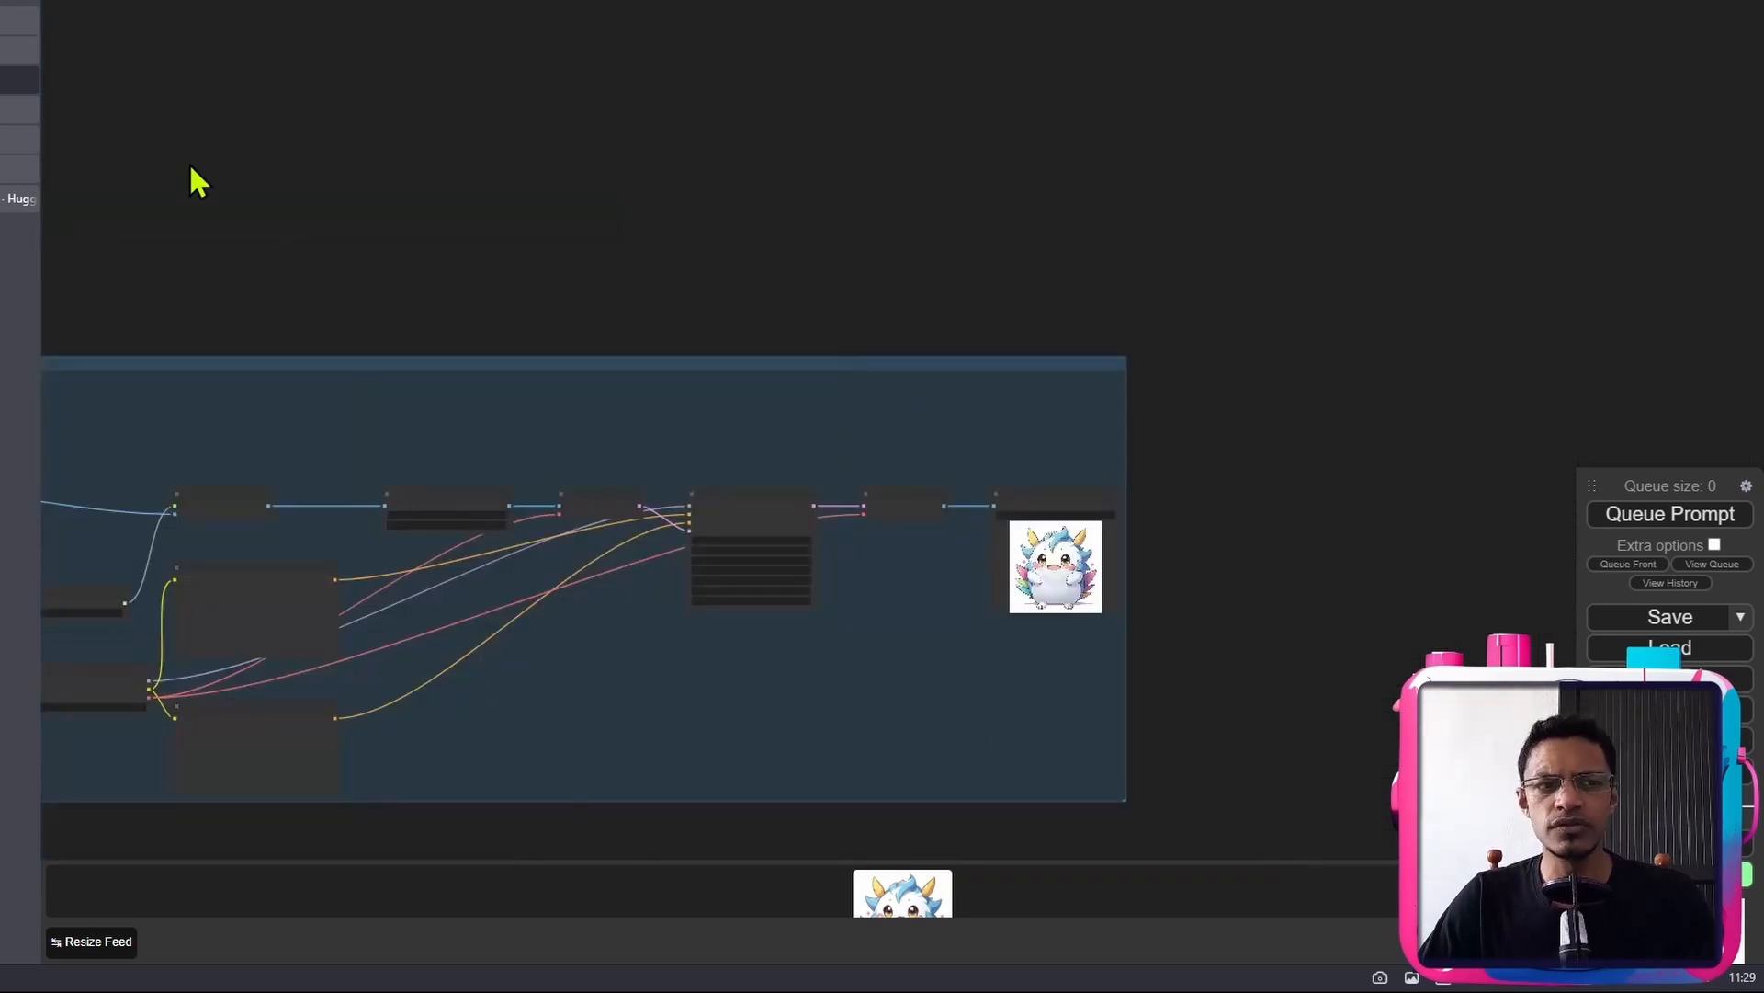
left_click_drag(221, 286, 761, 277)
- Look over the text-to-image, image-to-image and combined upscale workflows in their separate ComfyUI browser tabs
left_click(18, 21)
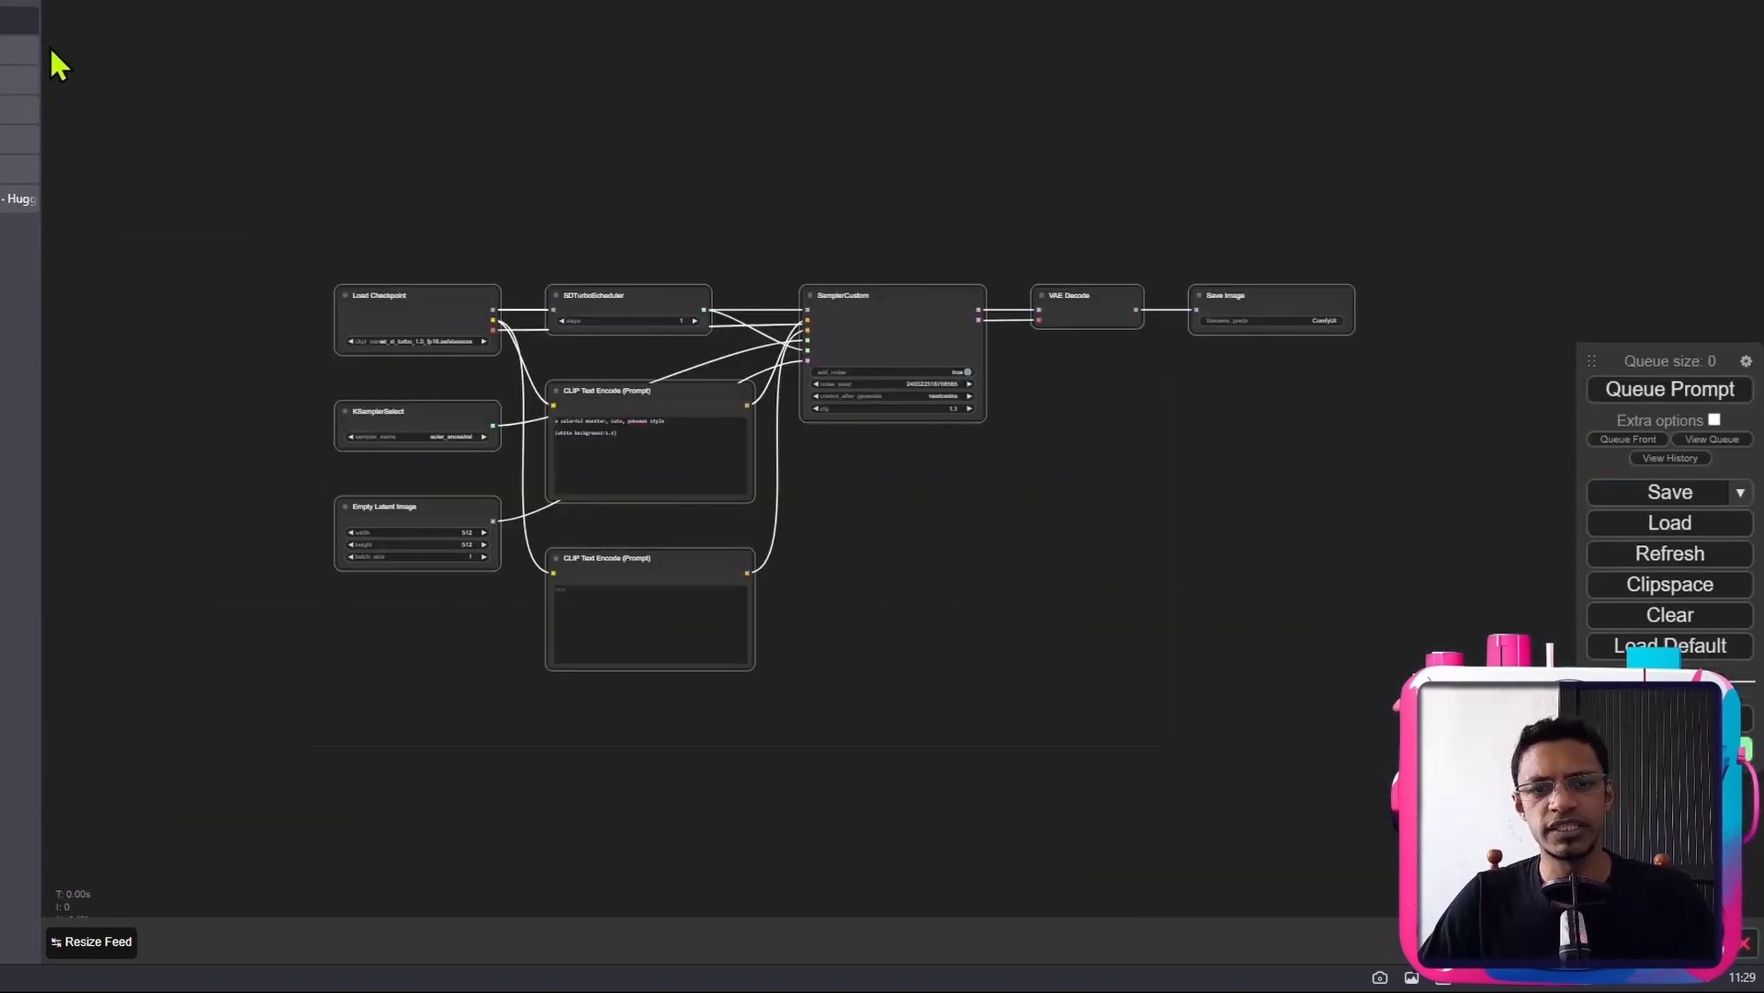
left_click(18, 49)
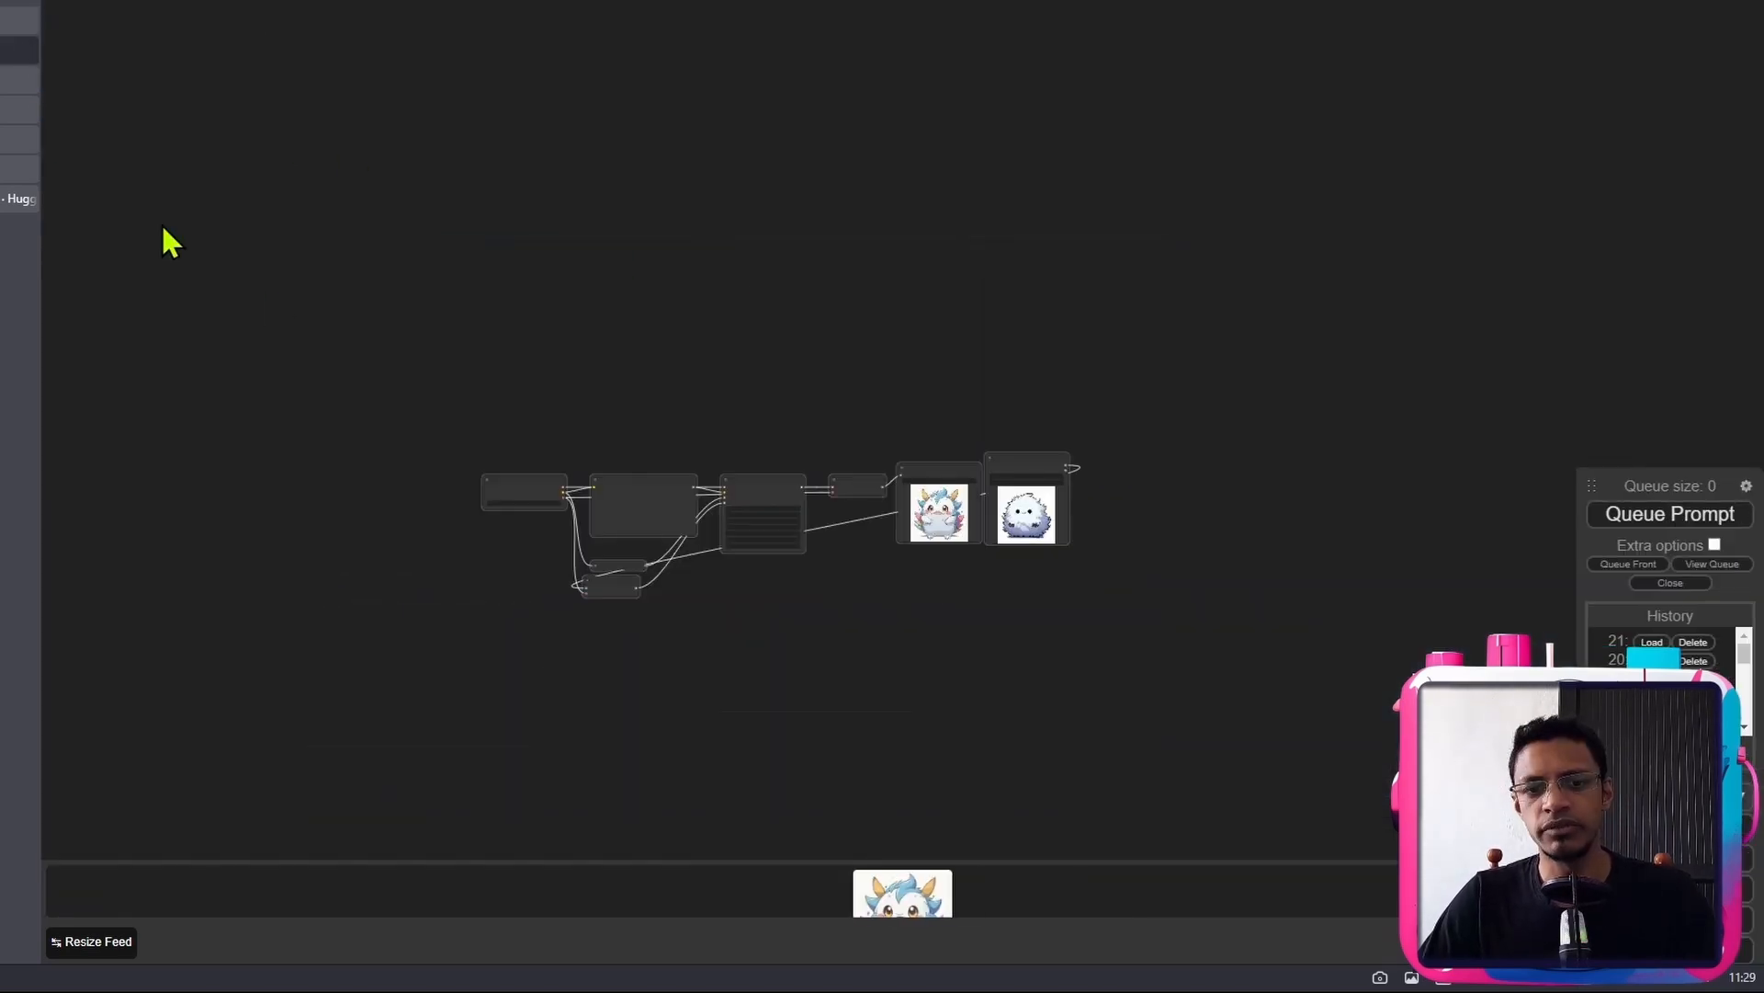
left_click(18, 80)
left_click_drag(1210, 315, 859, 183)
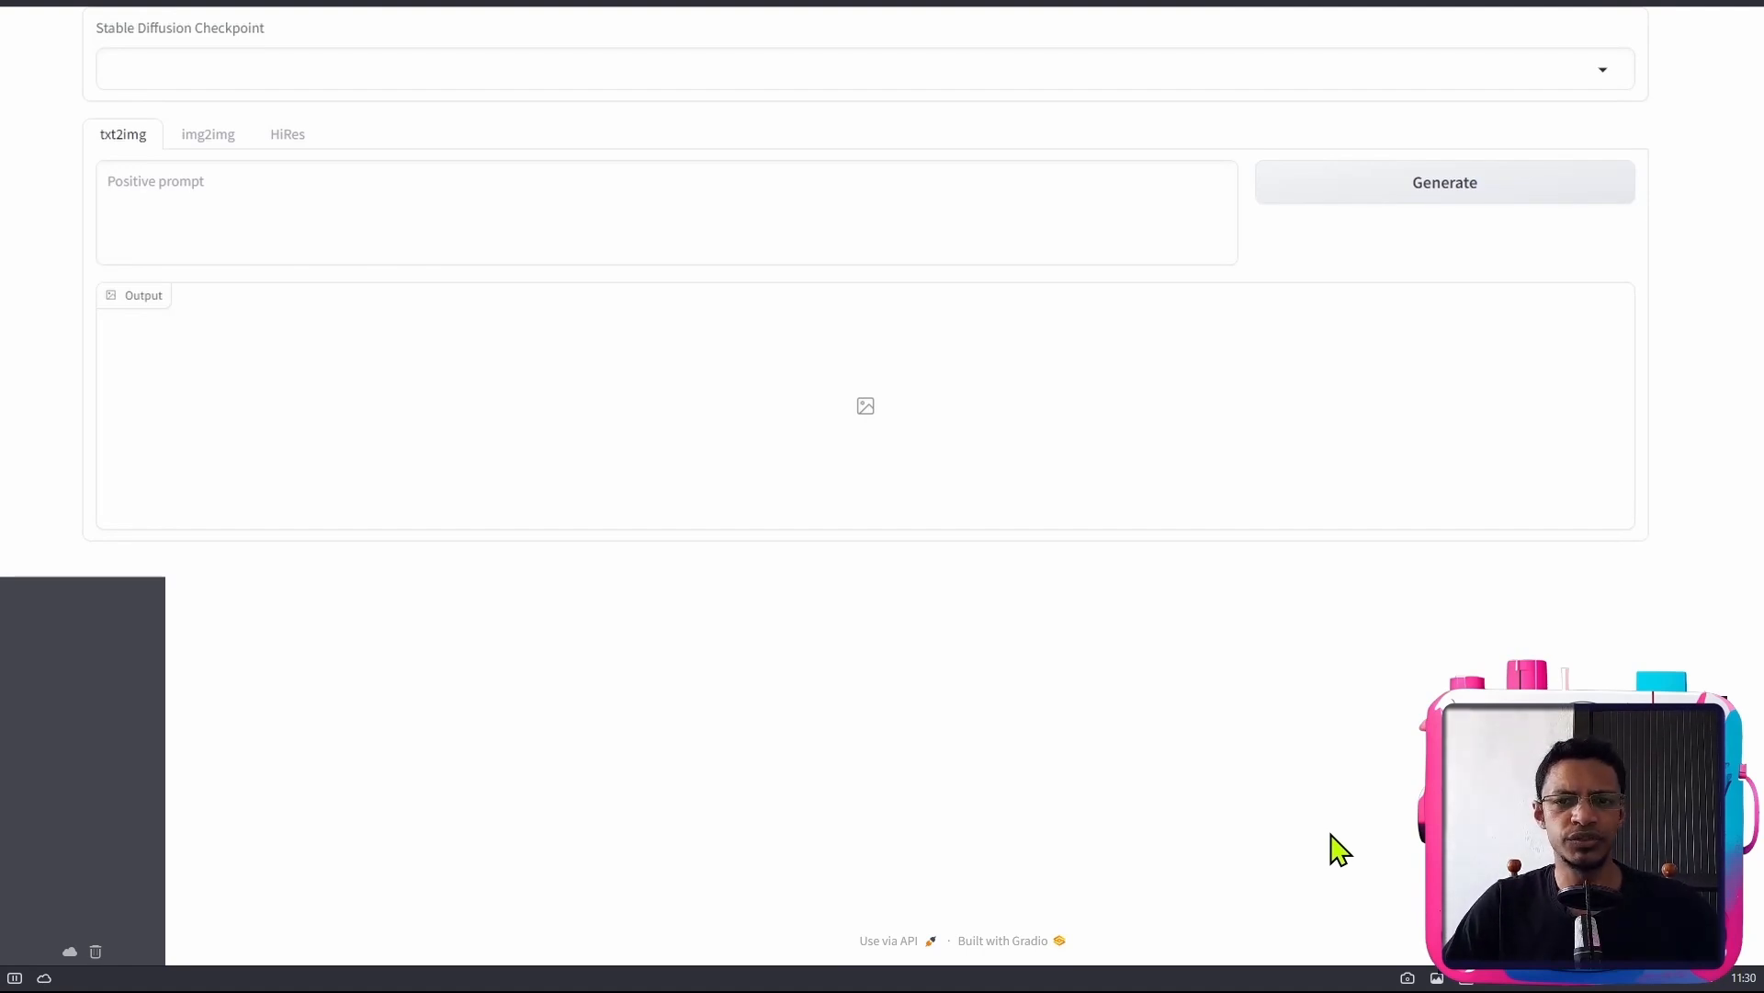
- In the Gradio interface, select sd_xl_turbo_1.0_fp16.safetensors and generate a txt2img image from "a colorful monster, cute, pokemon style (white background:1.1)"
left_click(306, 82)
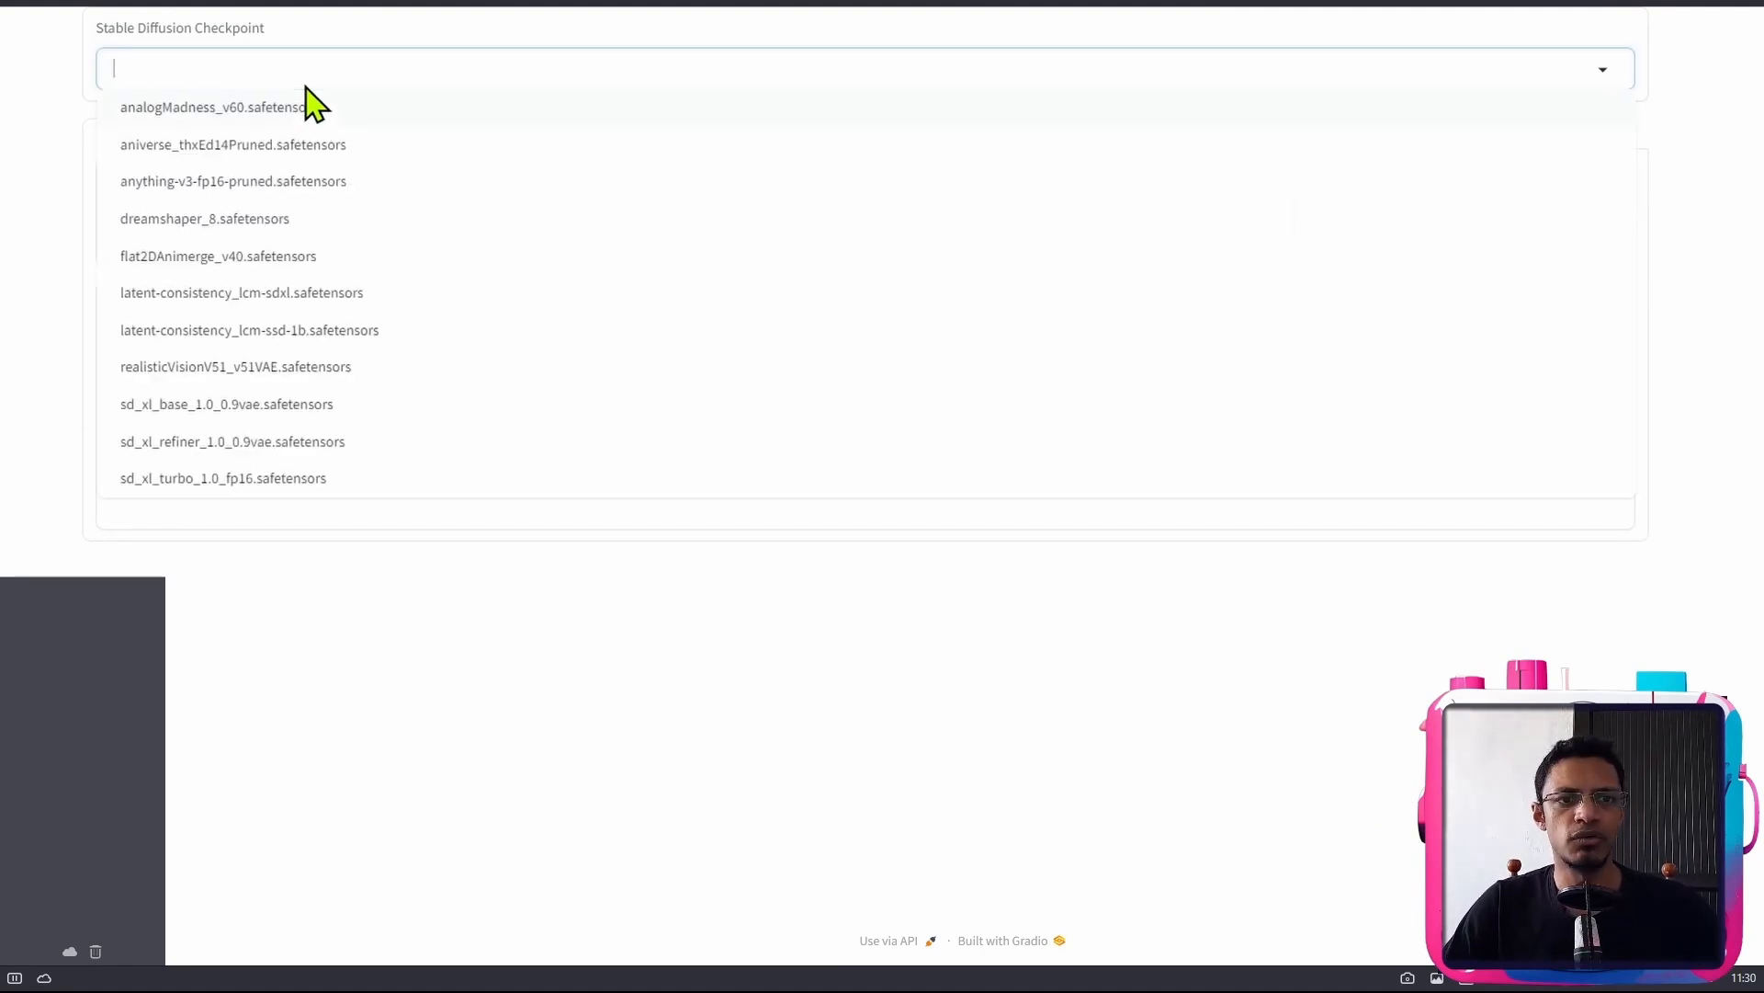
left_click(244, 479)
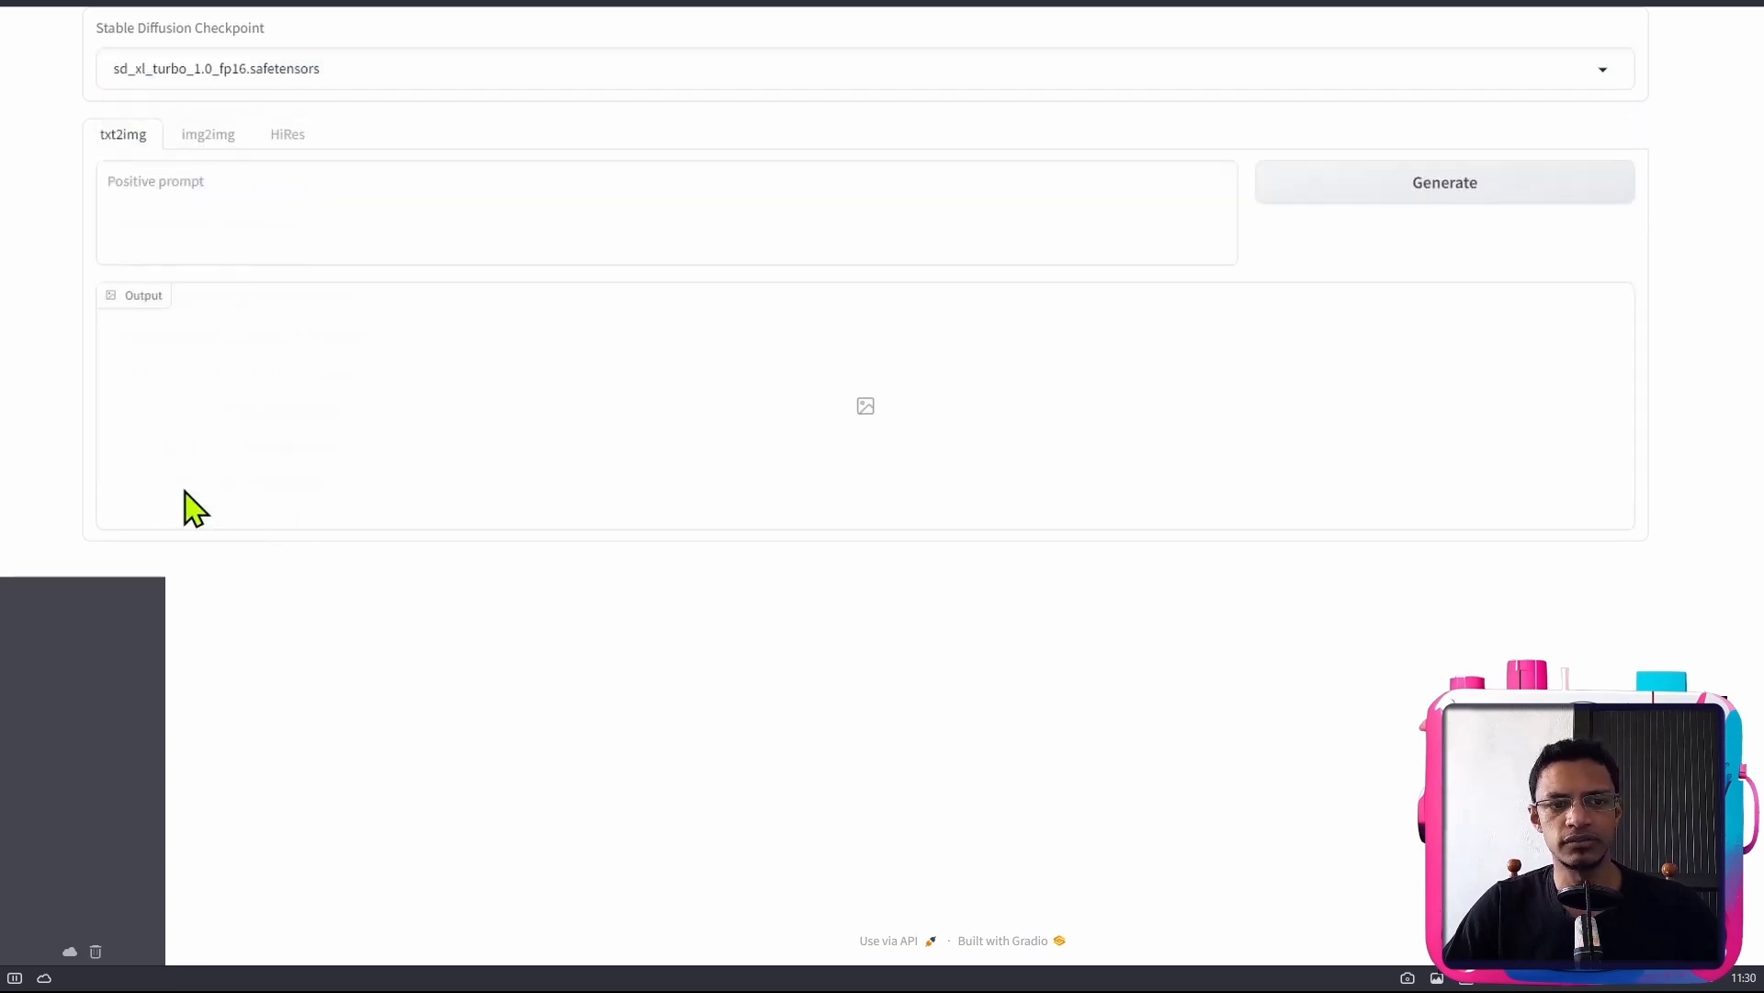
left_click(482, 228)
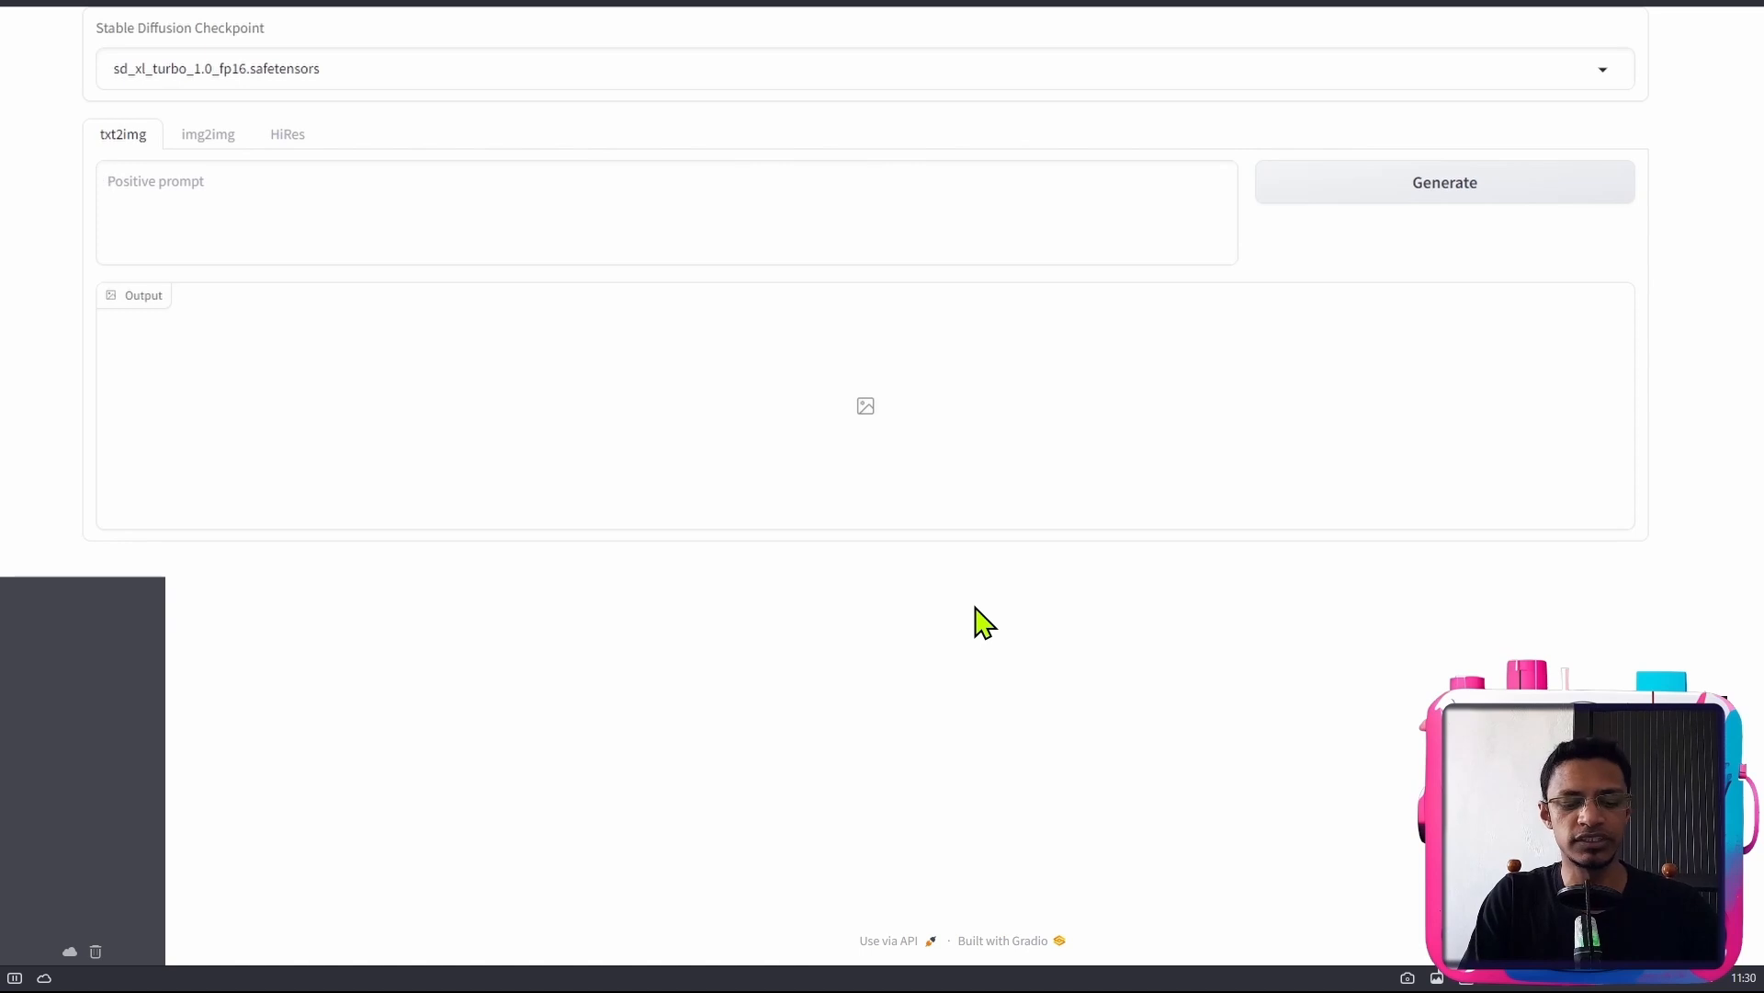
type("a colorful monster, cute, pokemon style  (white background:1.1)")
left_click(1466, 191)
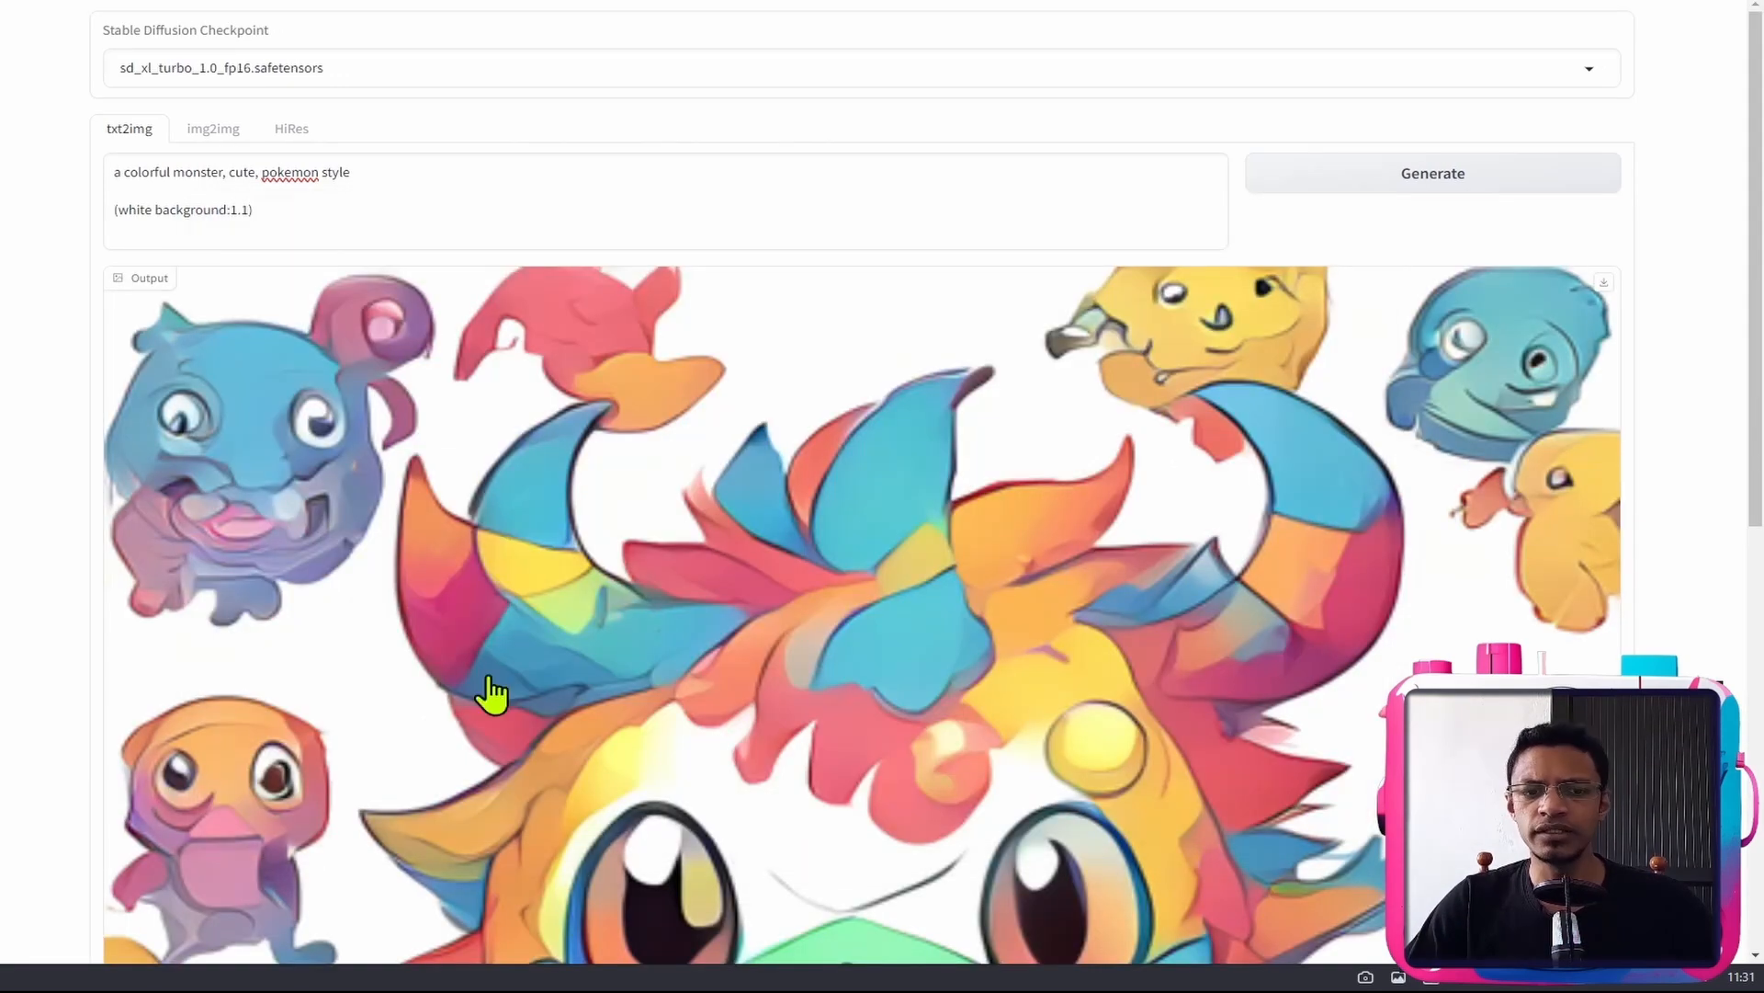
- View the generated txt2img monster at its actual size in a separate browser tab and return to the interface
scroll(1344, 674, "down", 6)
scroll(734, 506, "up", 4)
right_click(963, 514)
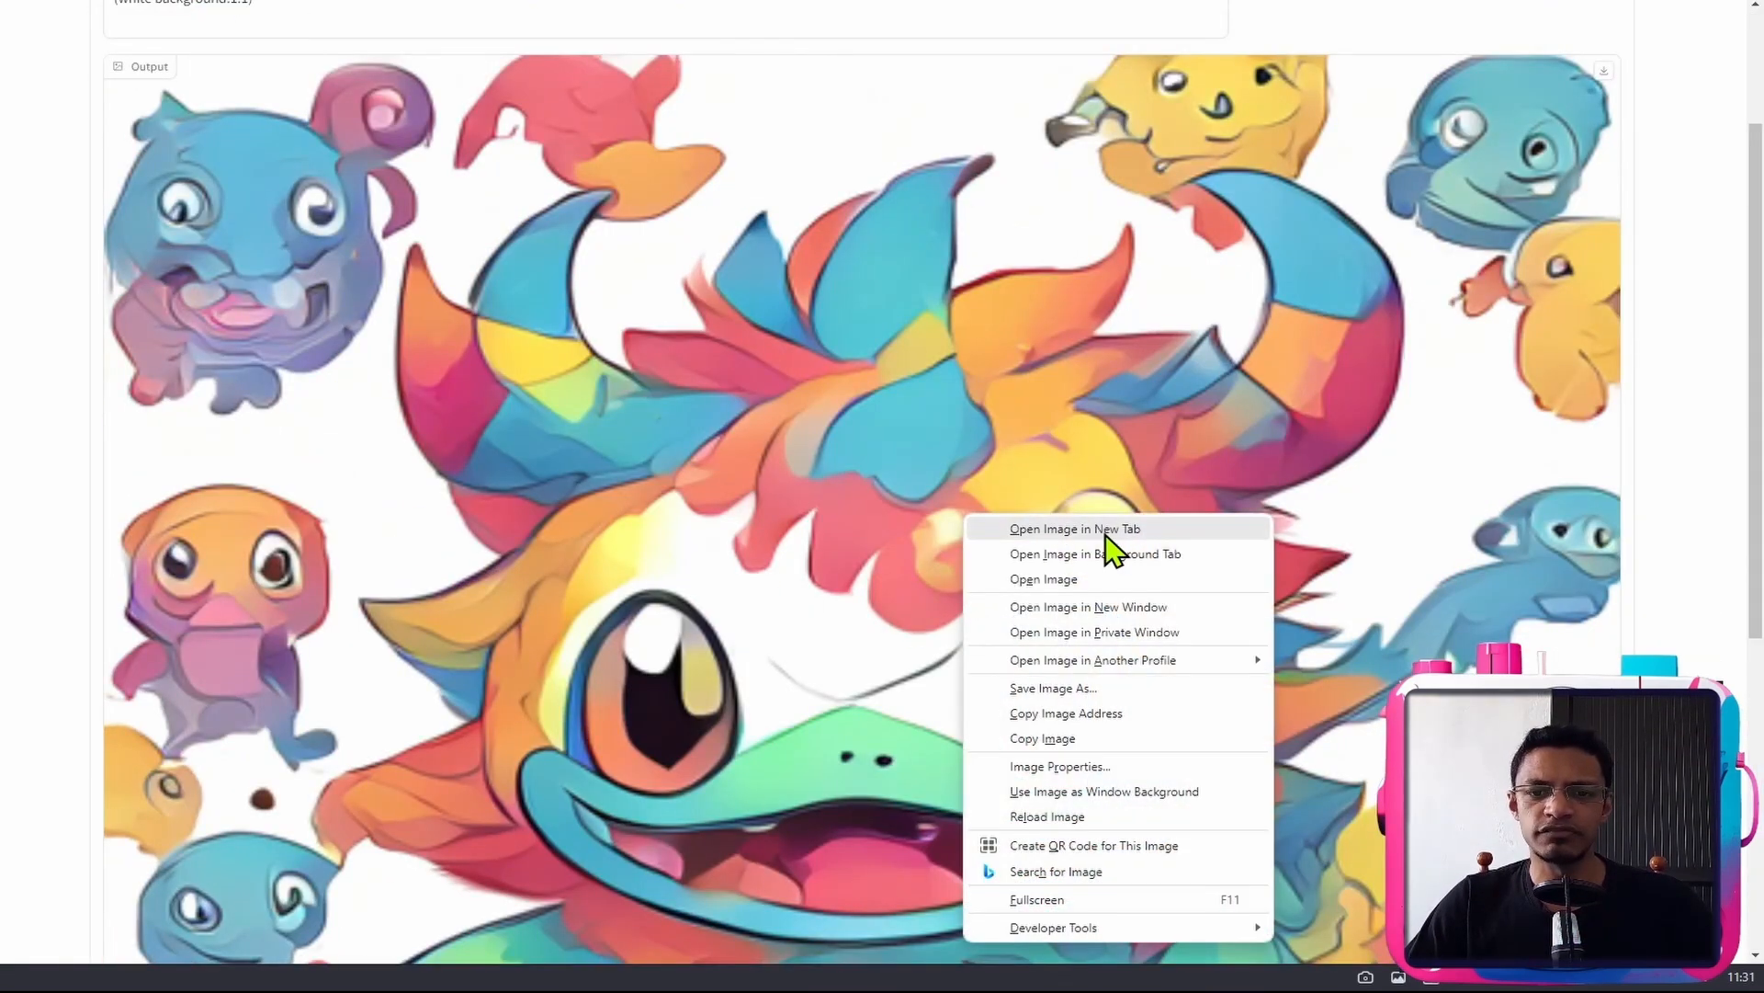
left_click(1106, 532)
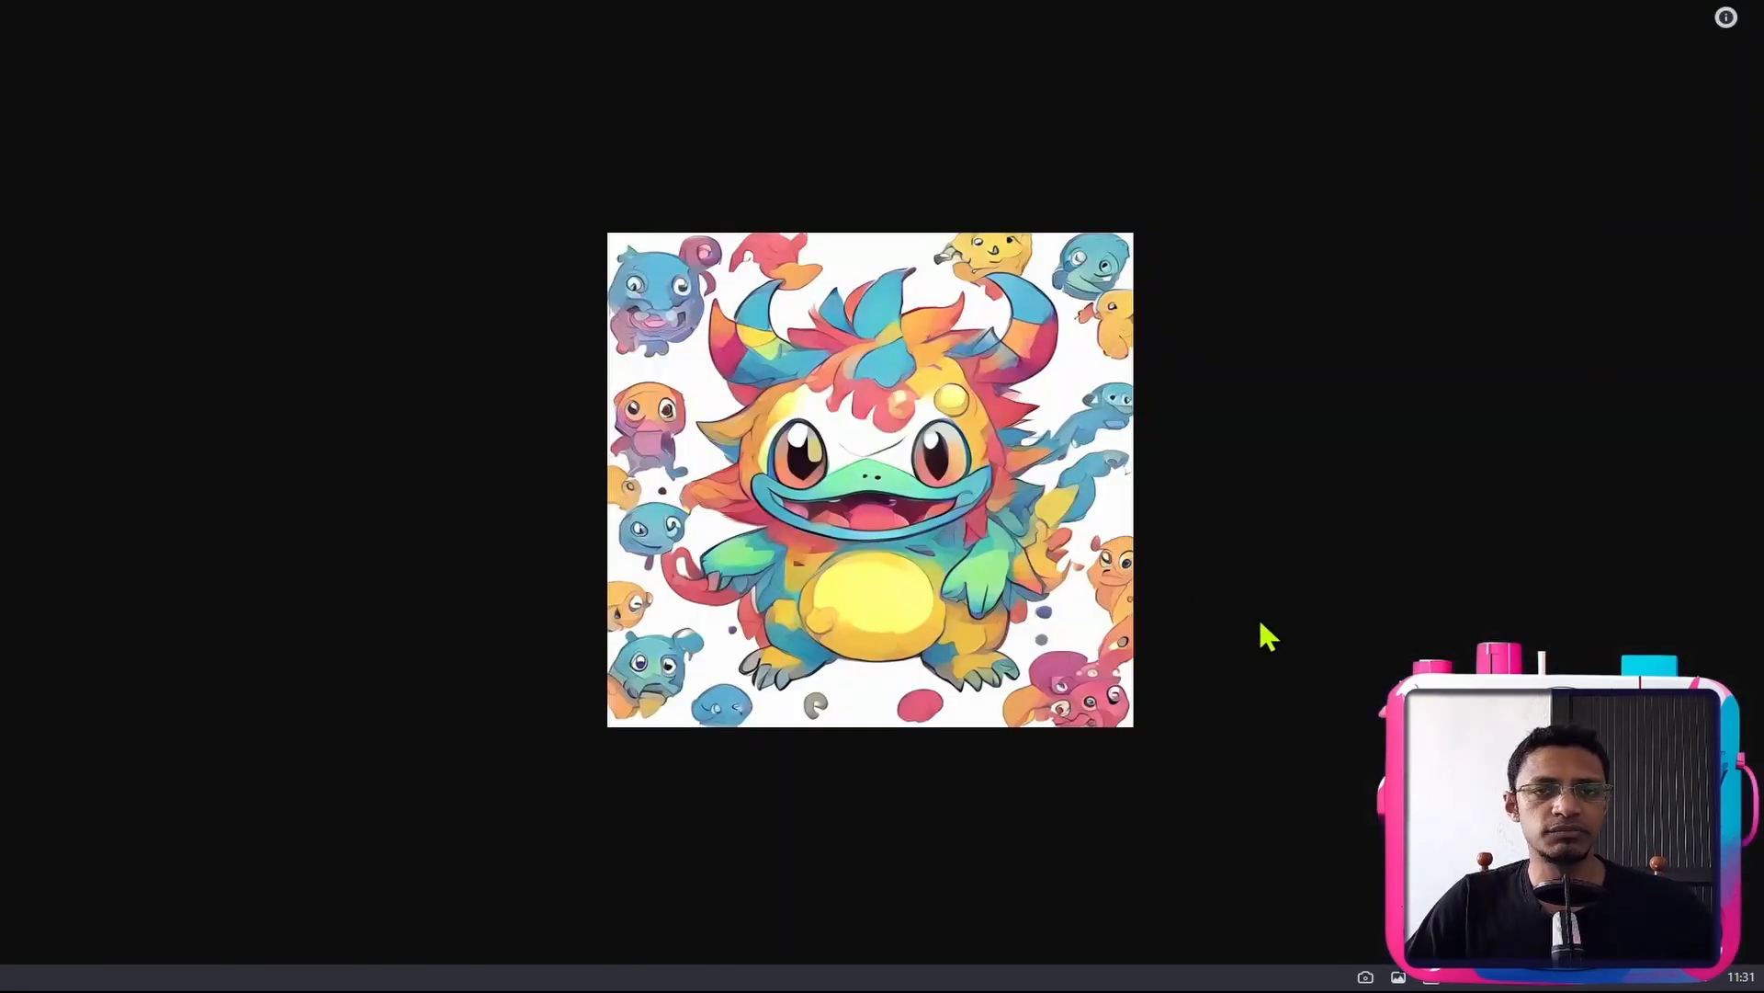
key("ctrl+w")
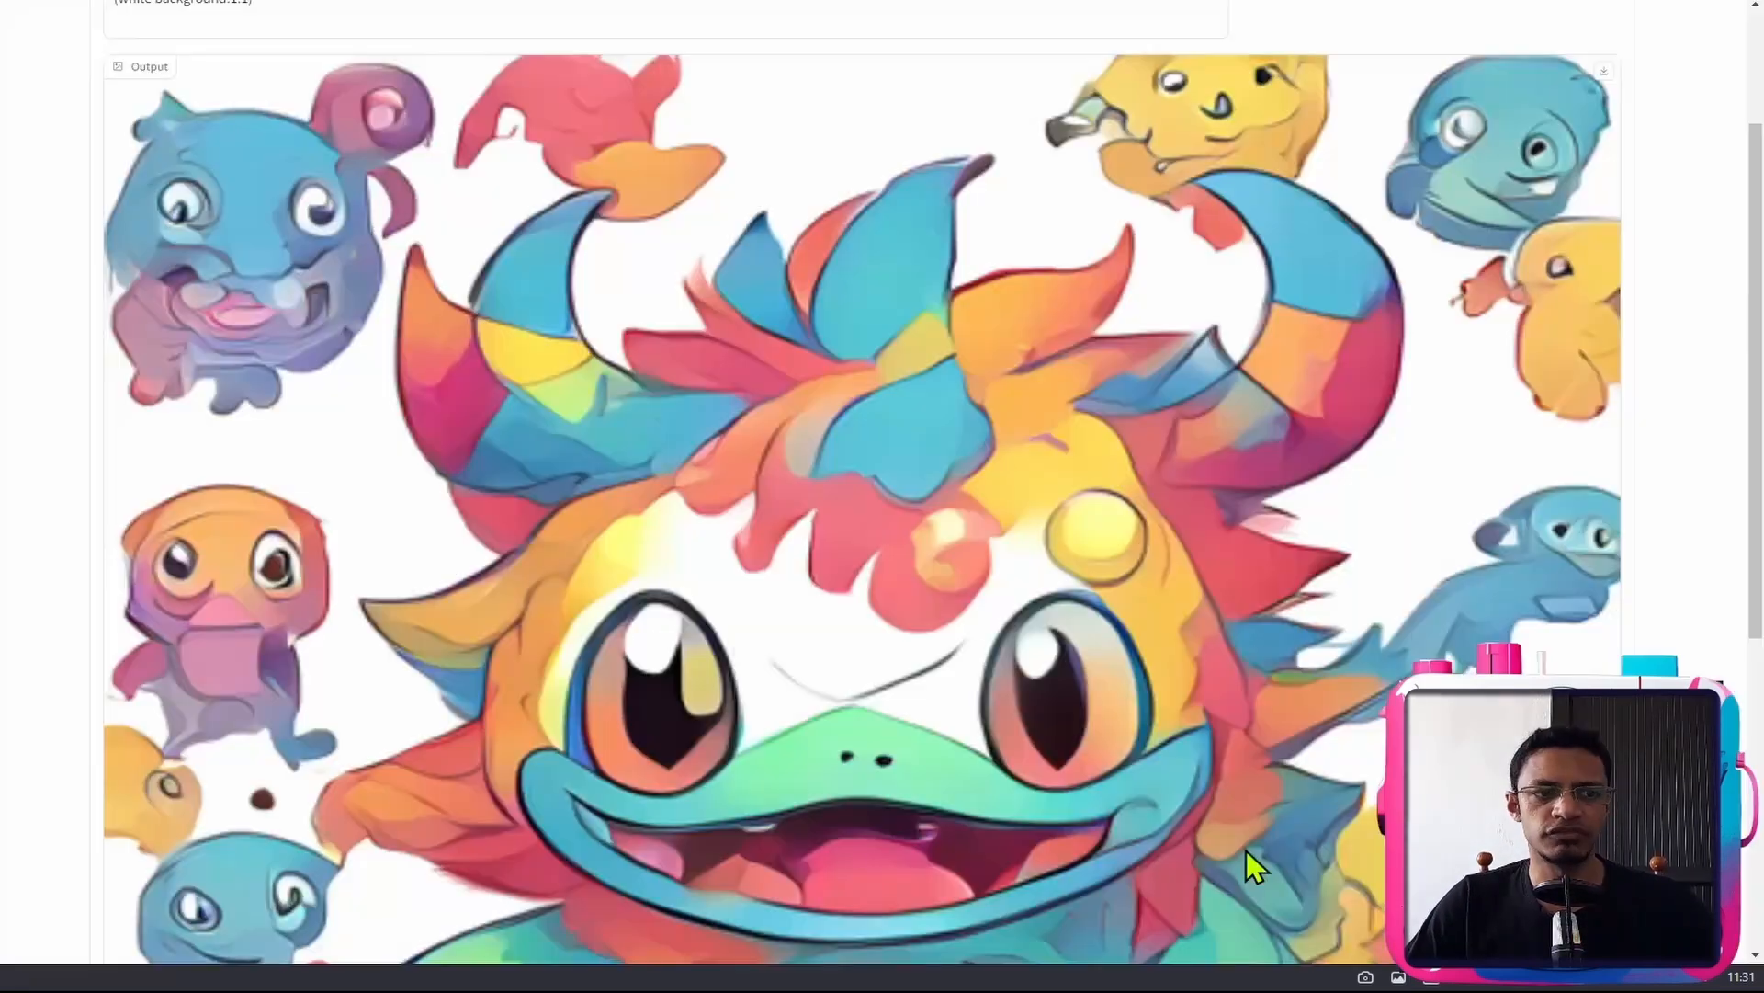
scroll(1342, 628, "up", 3)
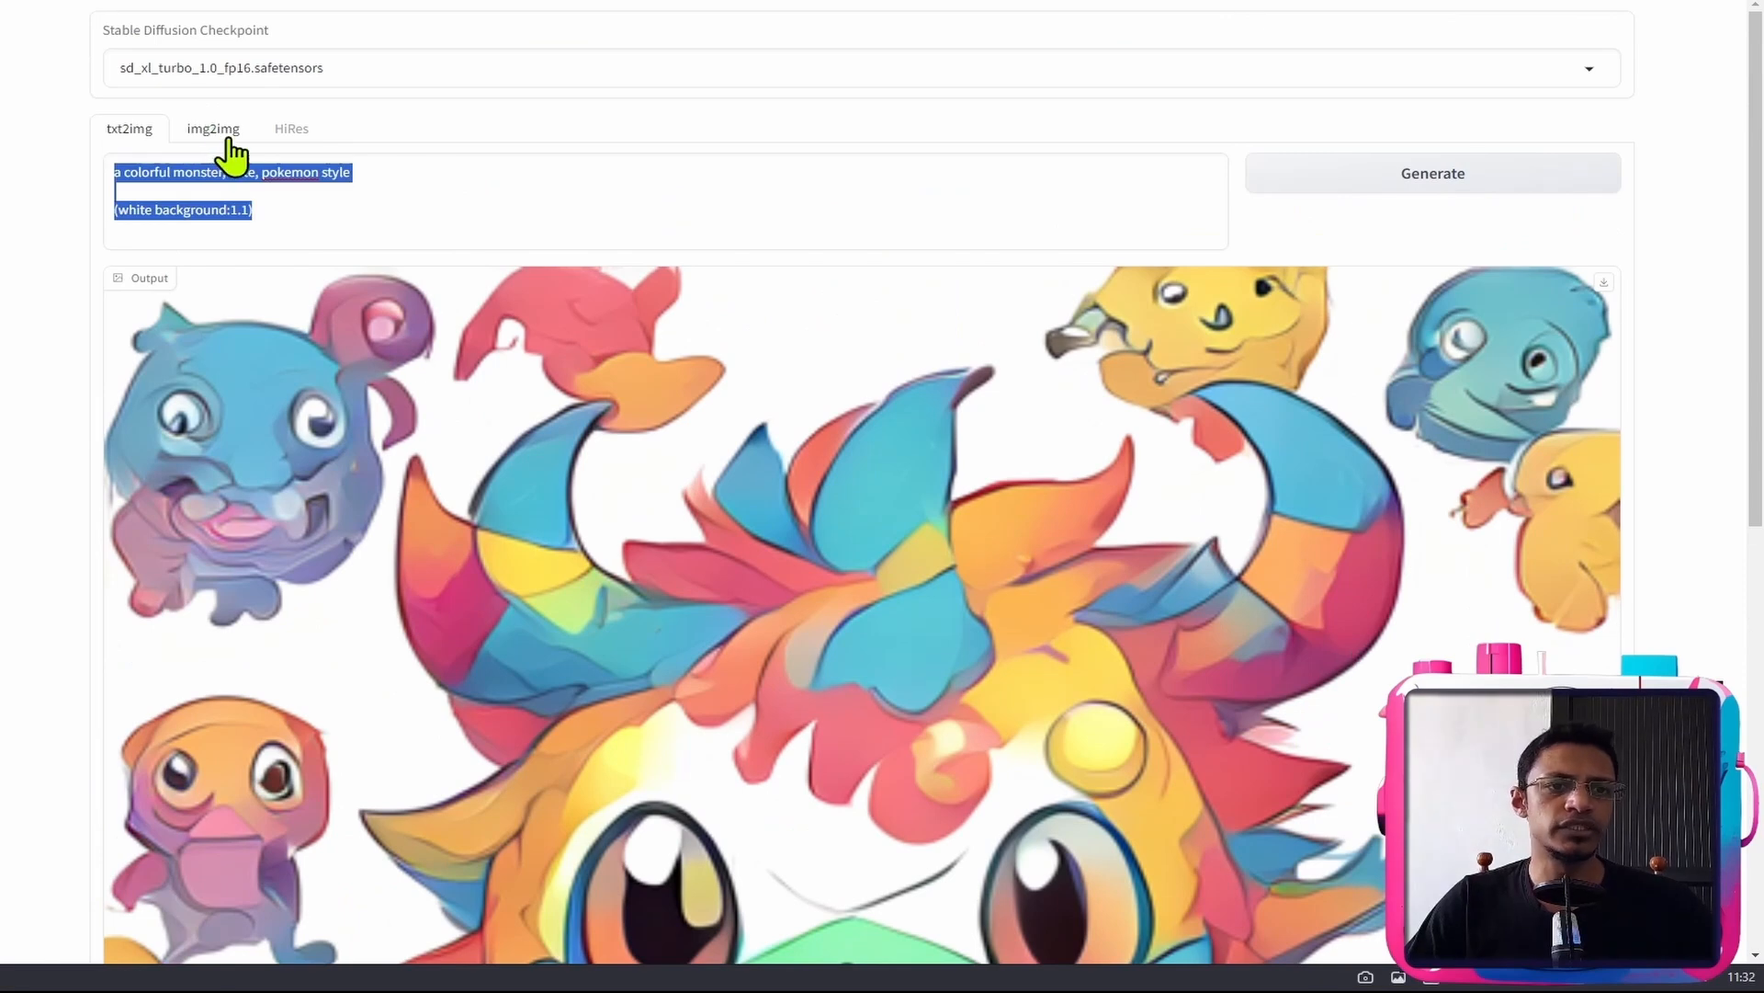
- Generate an img2img image from "a colorful monster, cute, pokemon style (white background:1.1)" with the txt2img monster as the input image
left_click(219, 138)
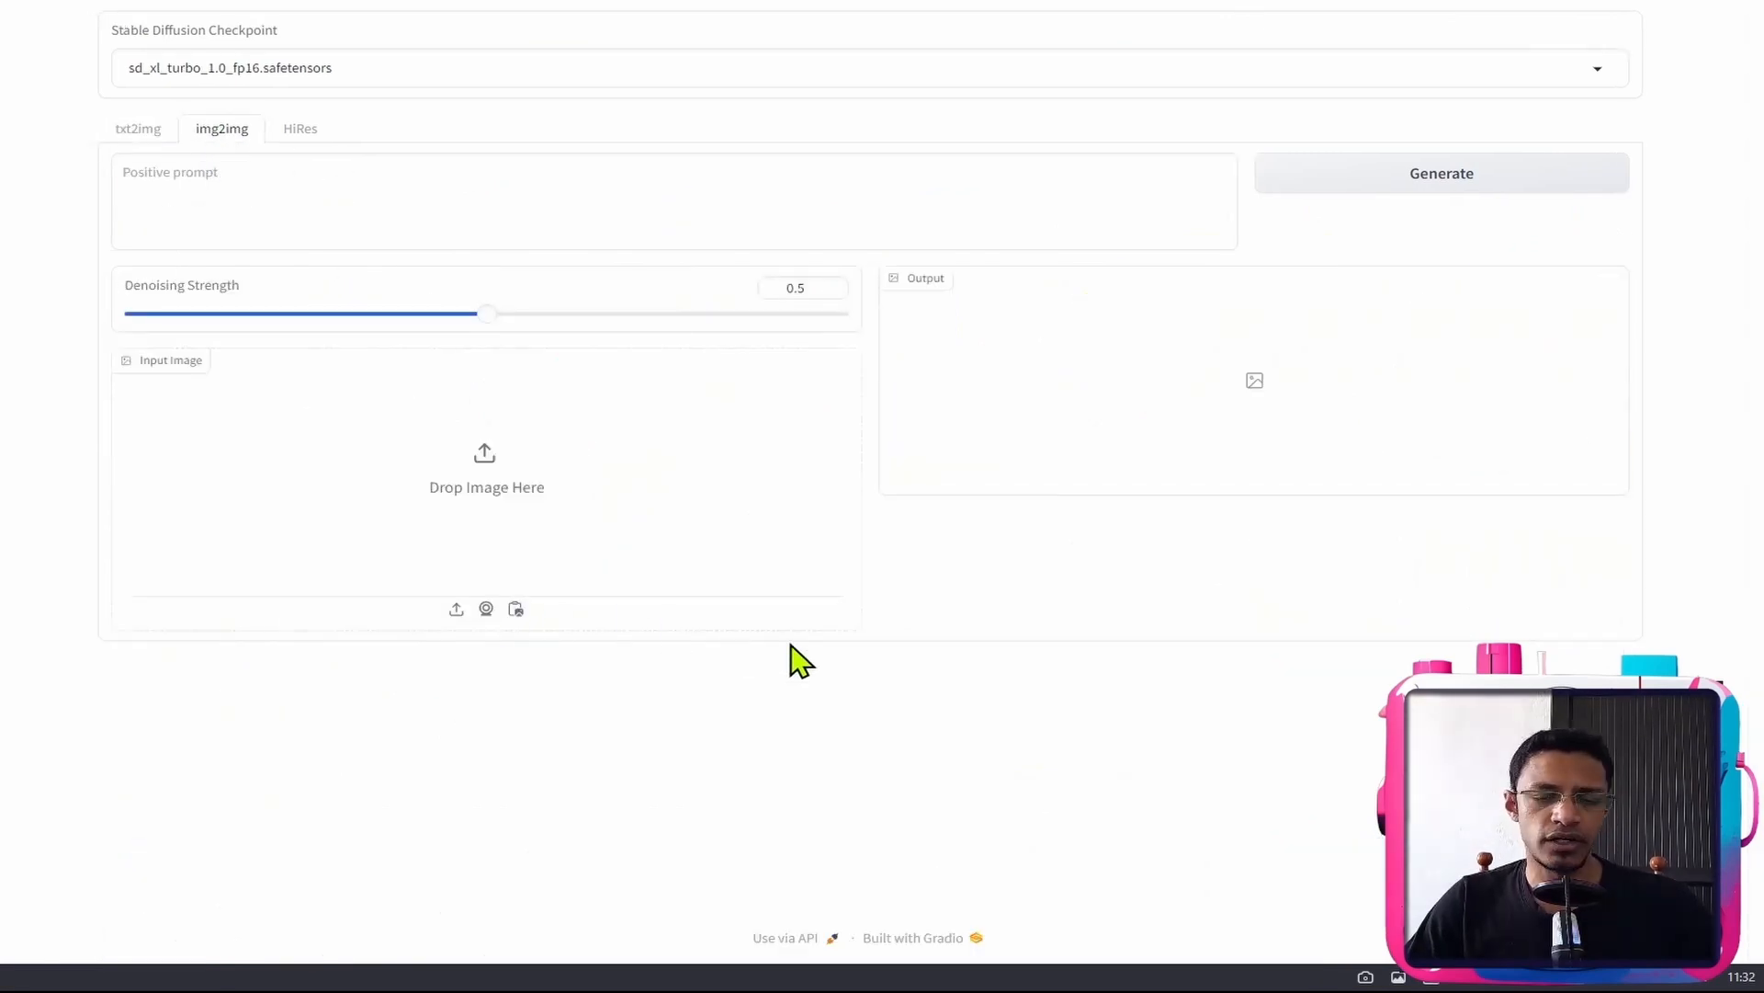
left_click(296, 219)
type("a colorful monster, cute, pokemon style  (white background:1.1)")
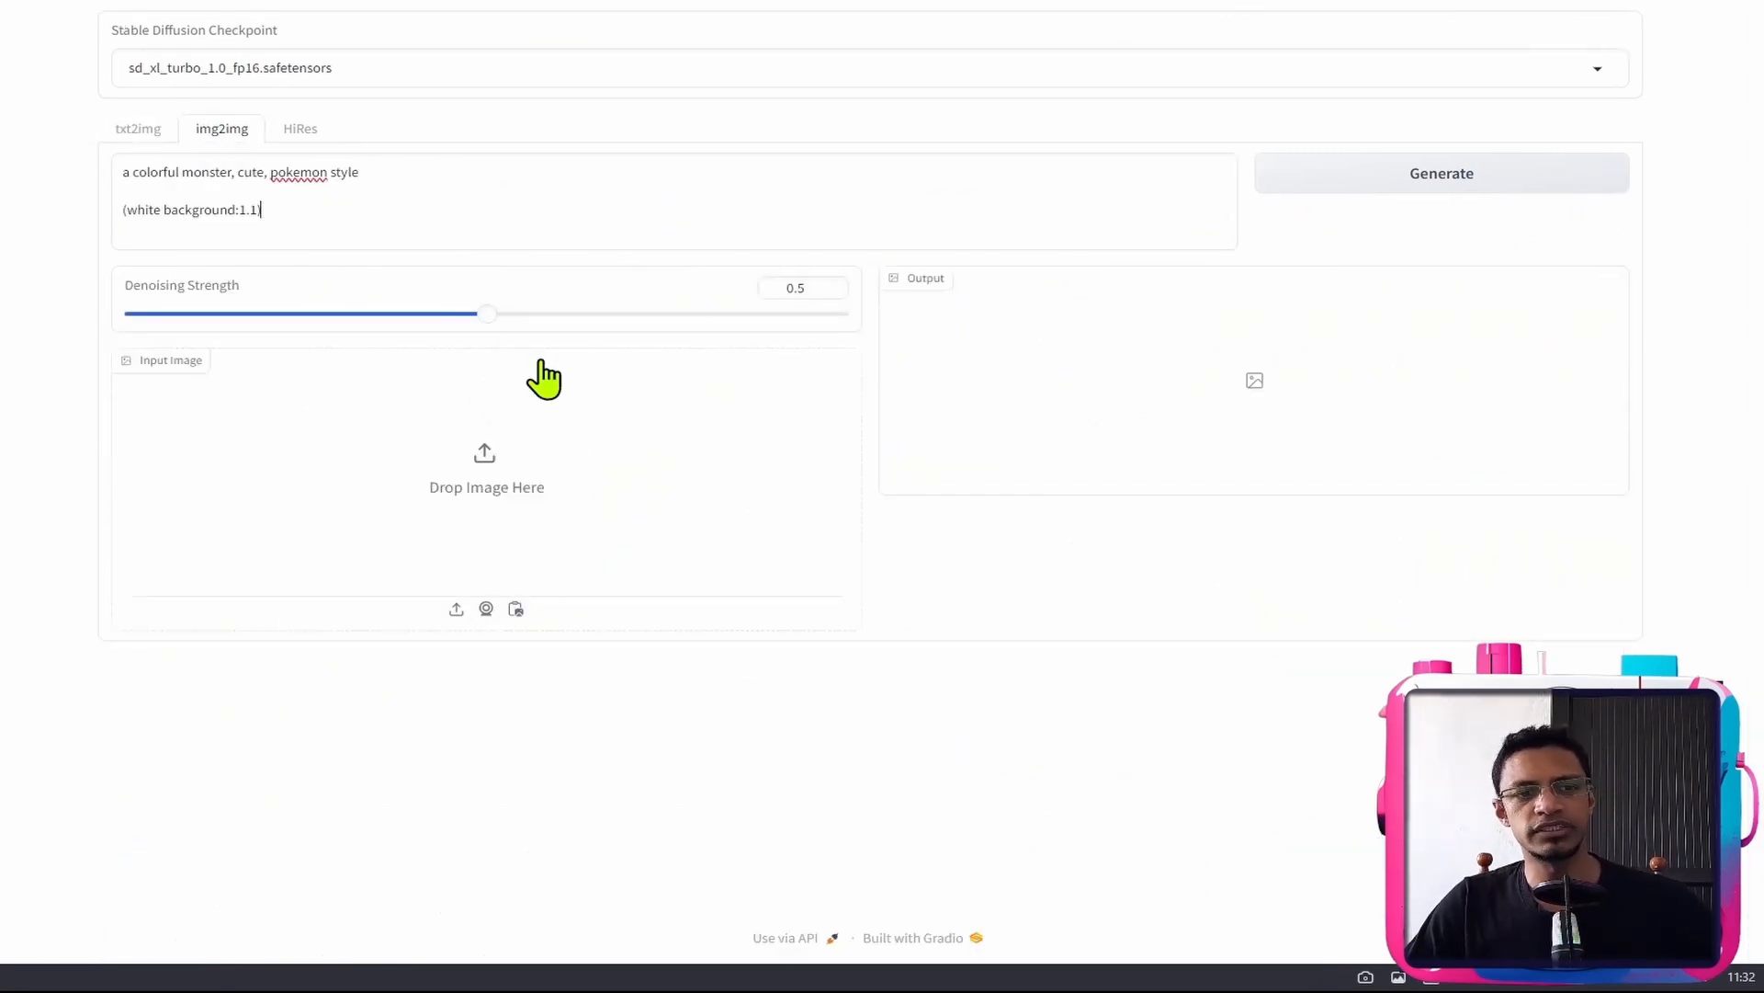
key("alt+Tab")
left_click_drag(870, 463, 209, 406)
left_click_drag(873, 468, 318, 498)
key("alt+Tab")
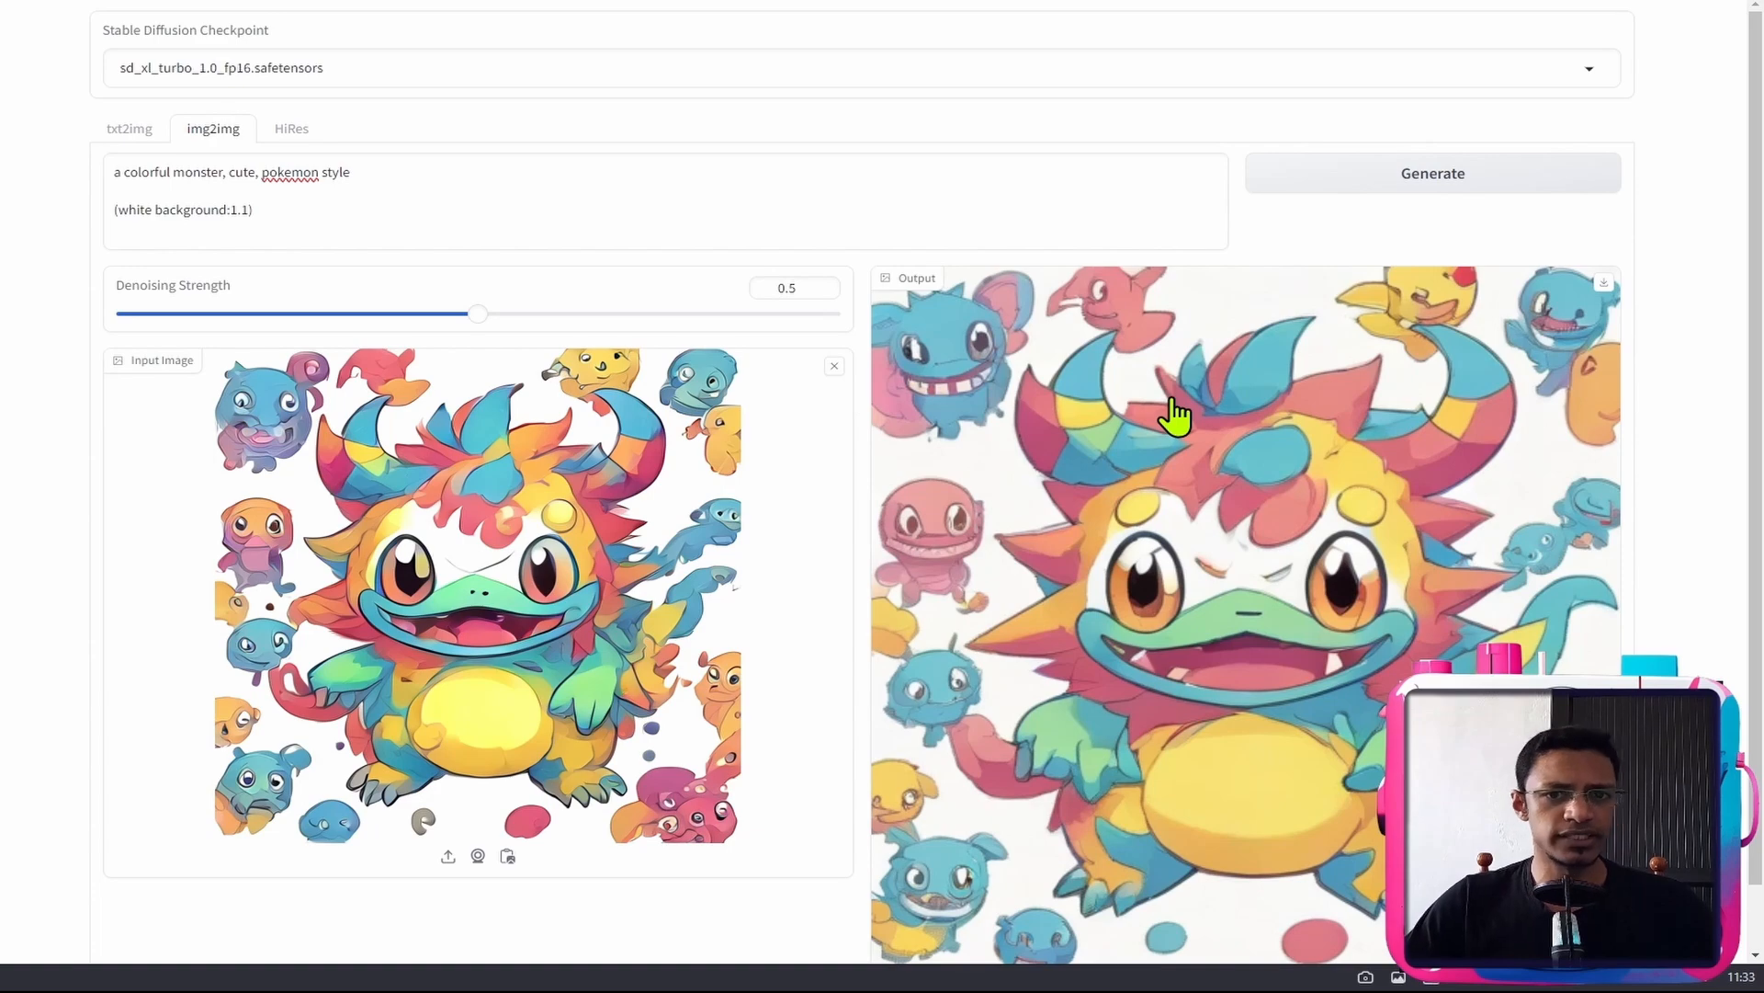
scroll(1260, 425, "down", 2)
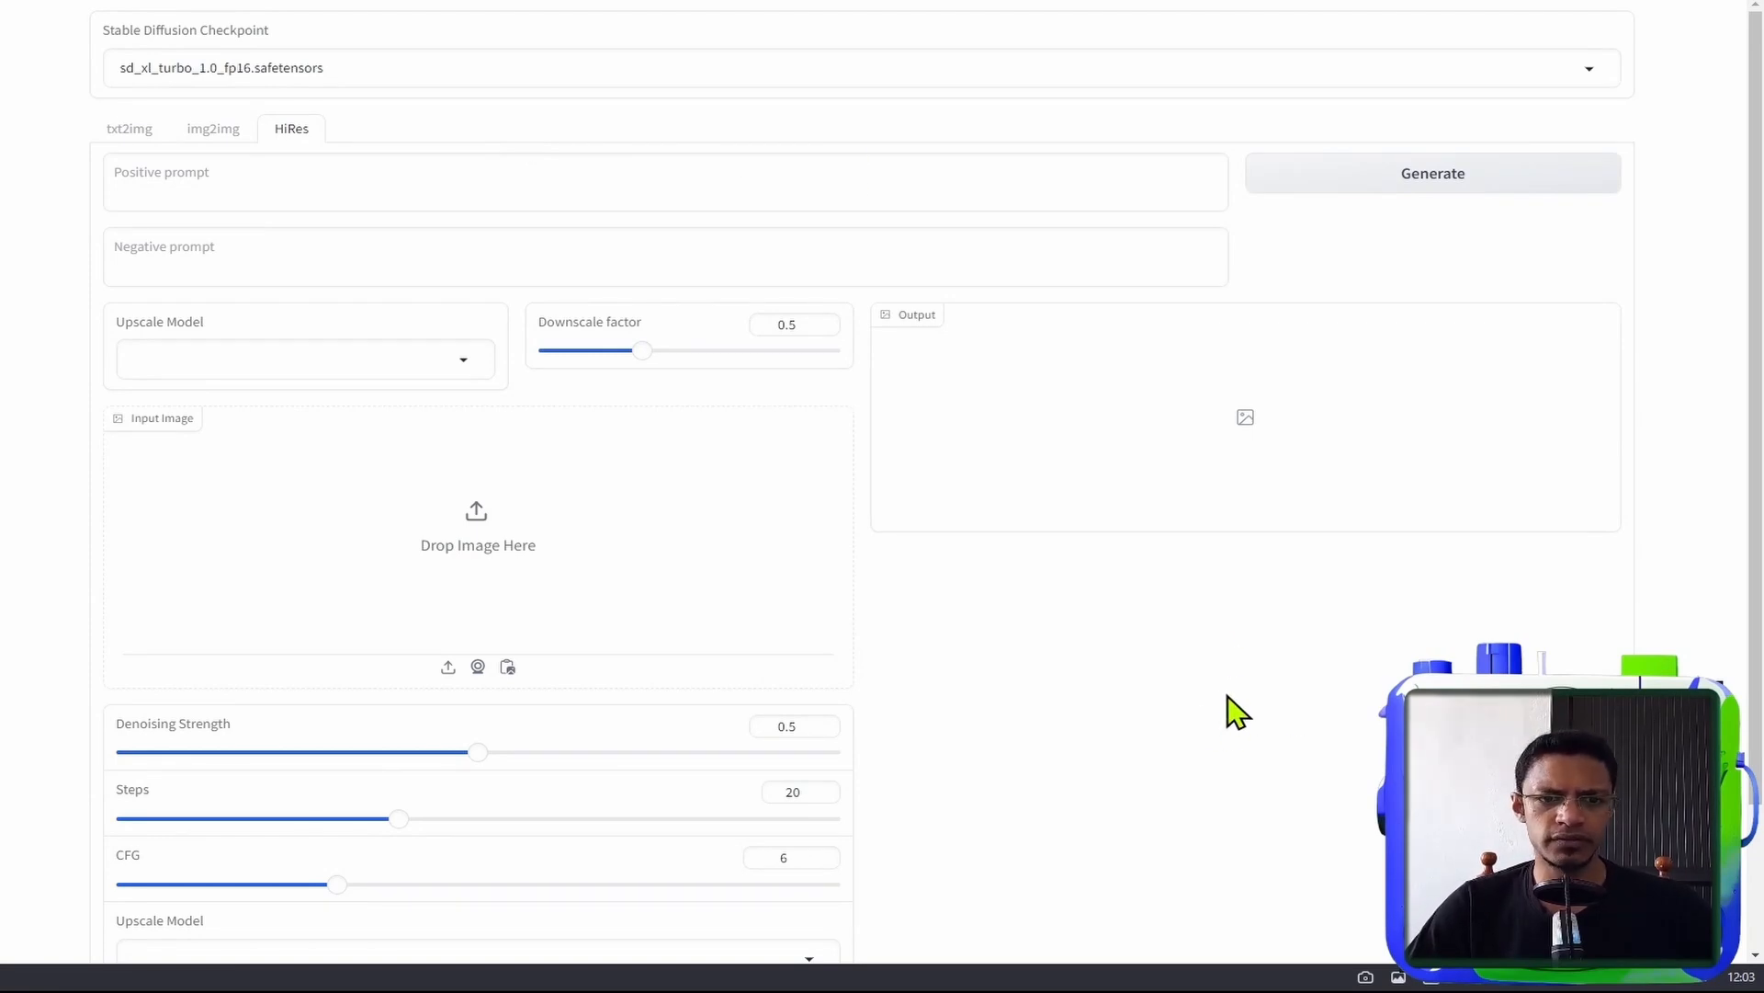
- Check the HiRes positive and negative prompt fields, and set the upscale model to RealESRGAN_x4.pth
left_click(215, 187)
left_click(301, 248)
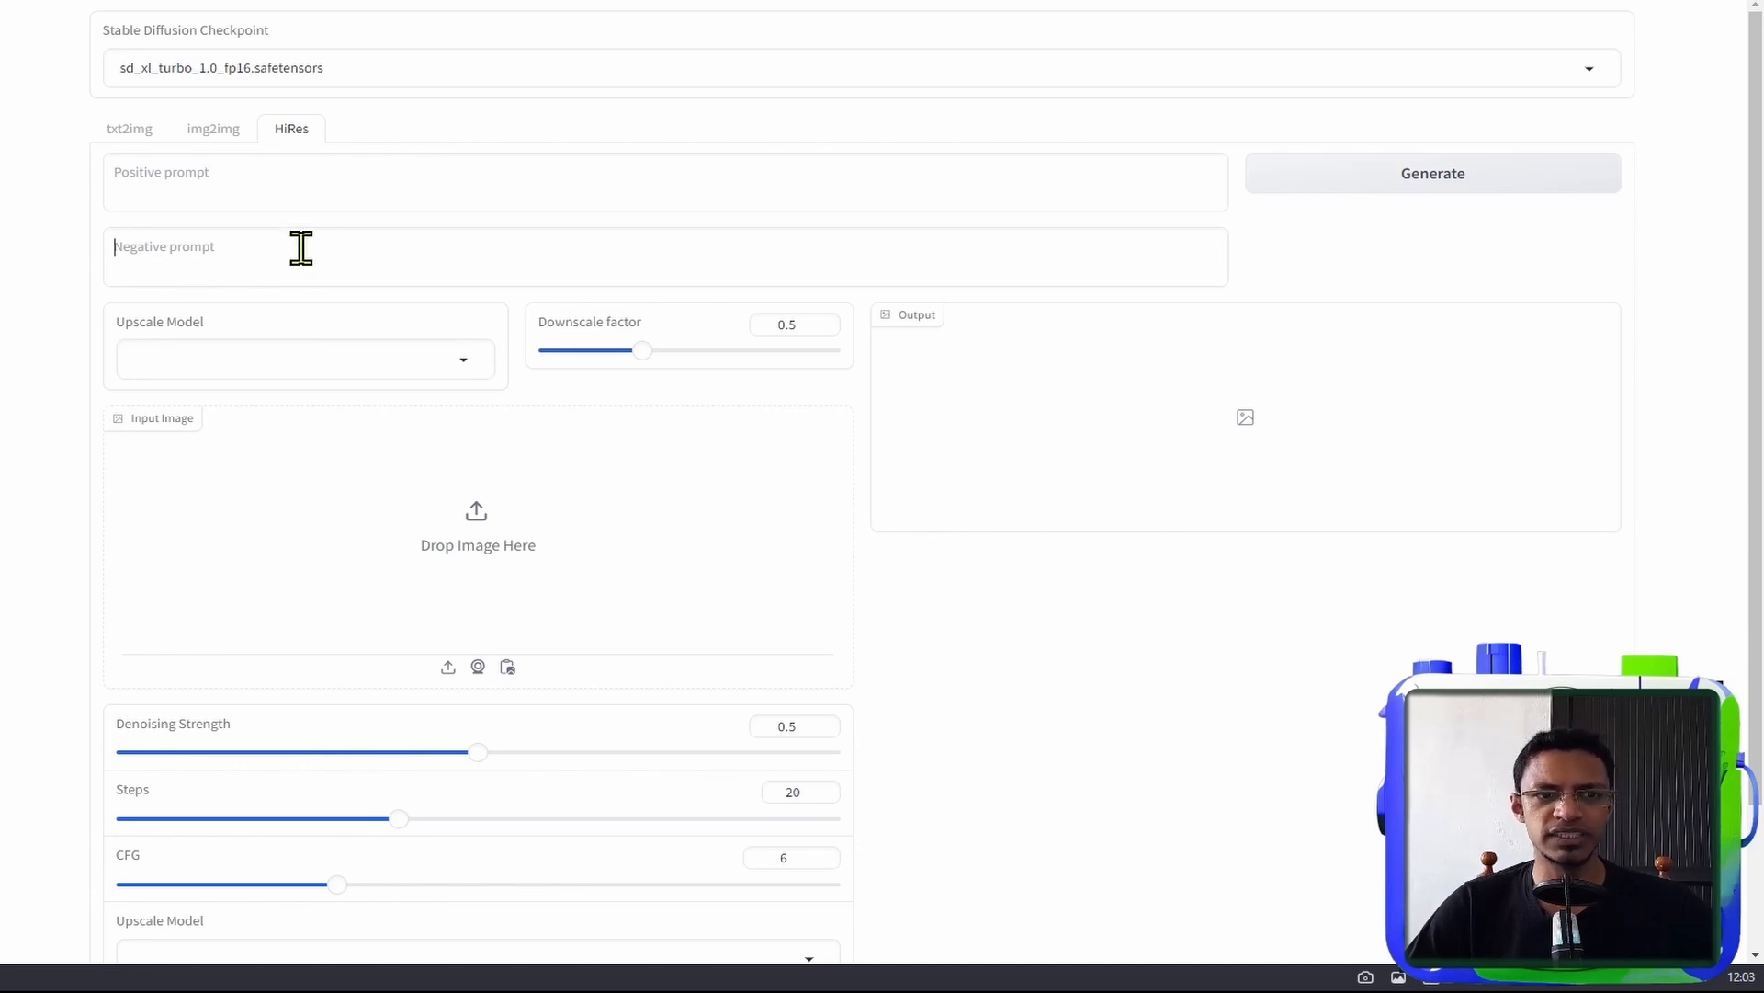
left_click(348, 375)
left_click(1190, 832)
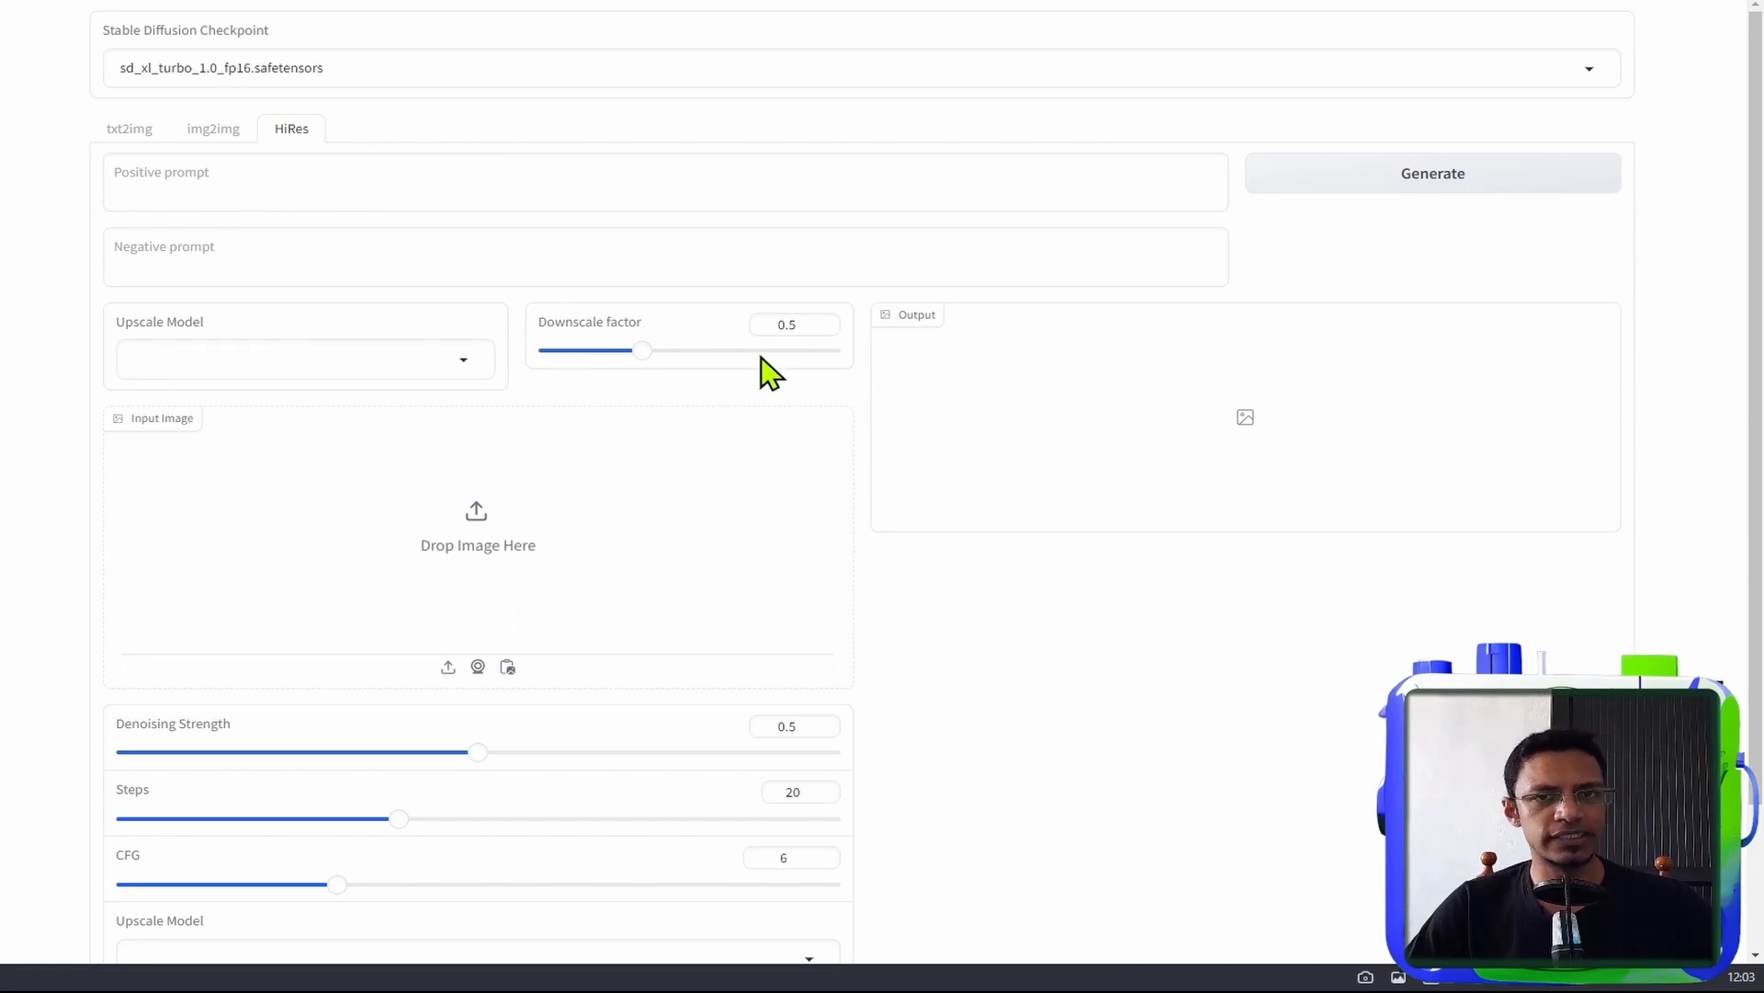
left_click(366, 357)
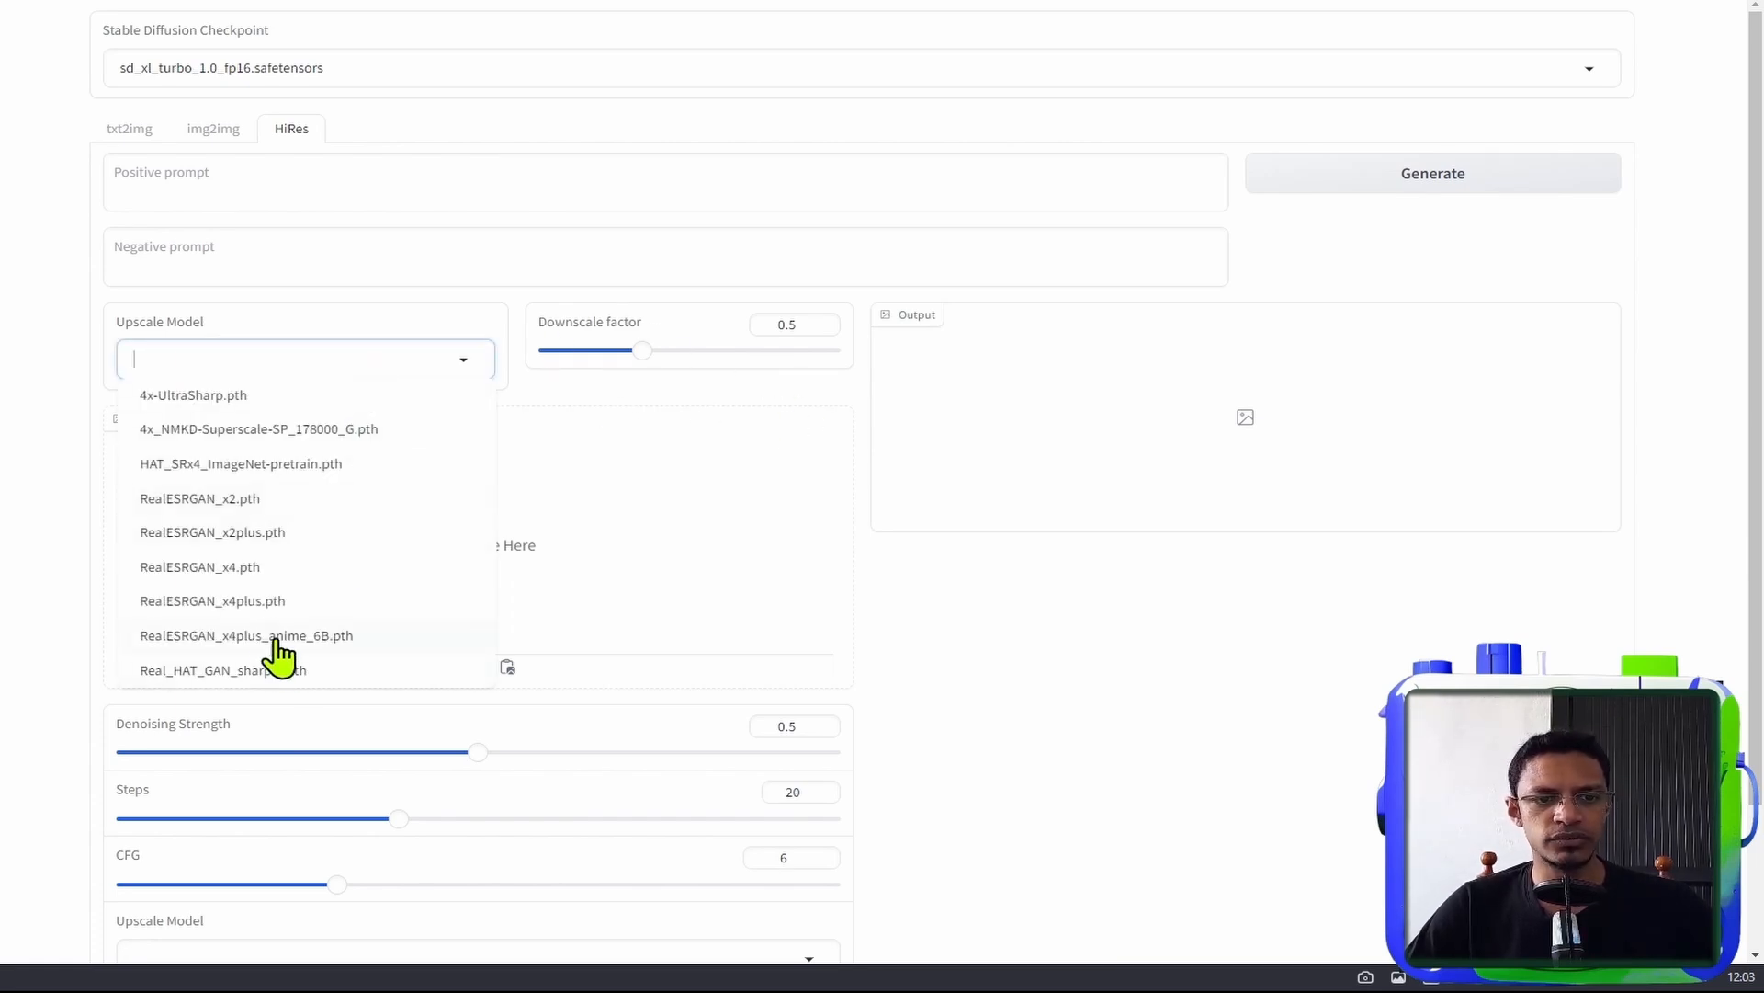
left_click(270, 568)
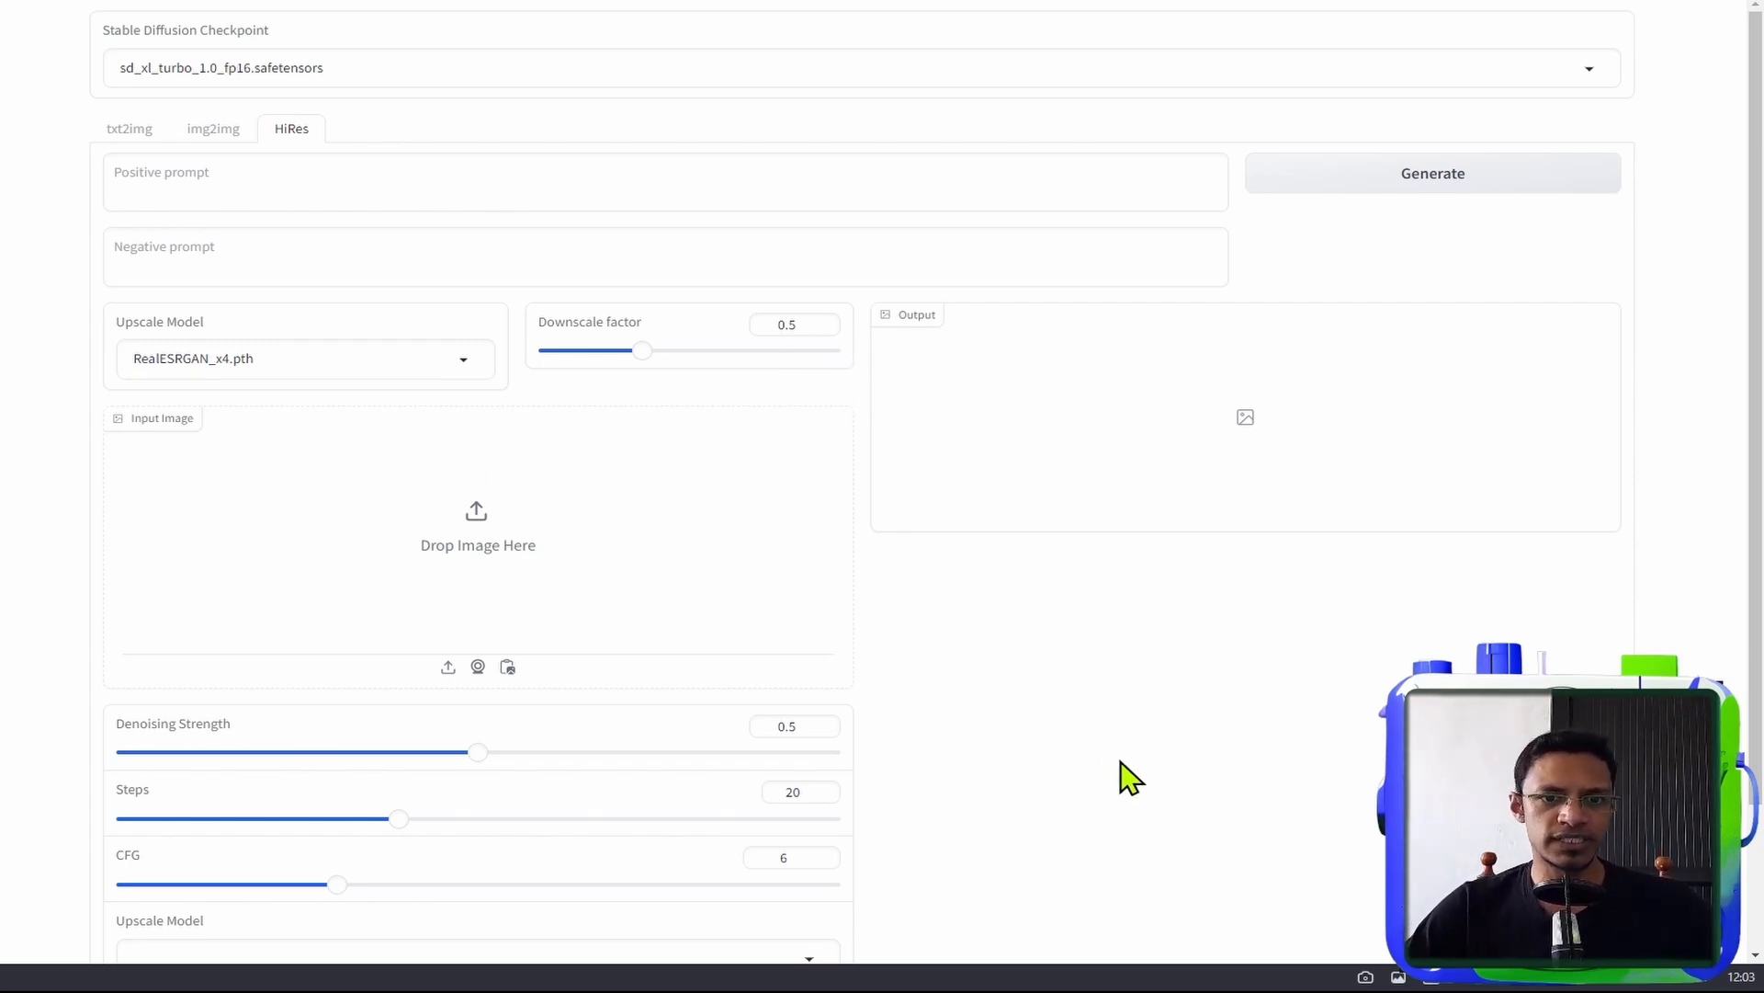
- Check the available sampler and scheduler options in the HiRes settings
scroll(500, 422, "down", 2)
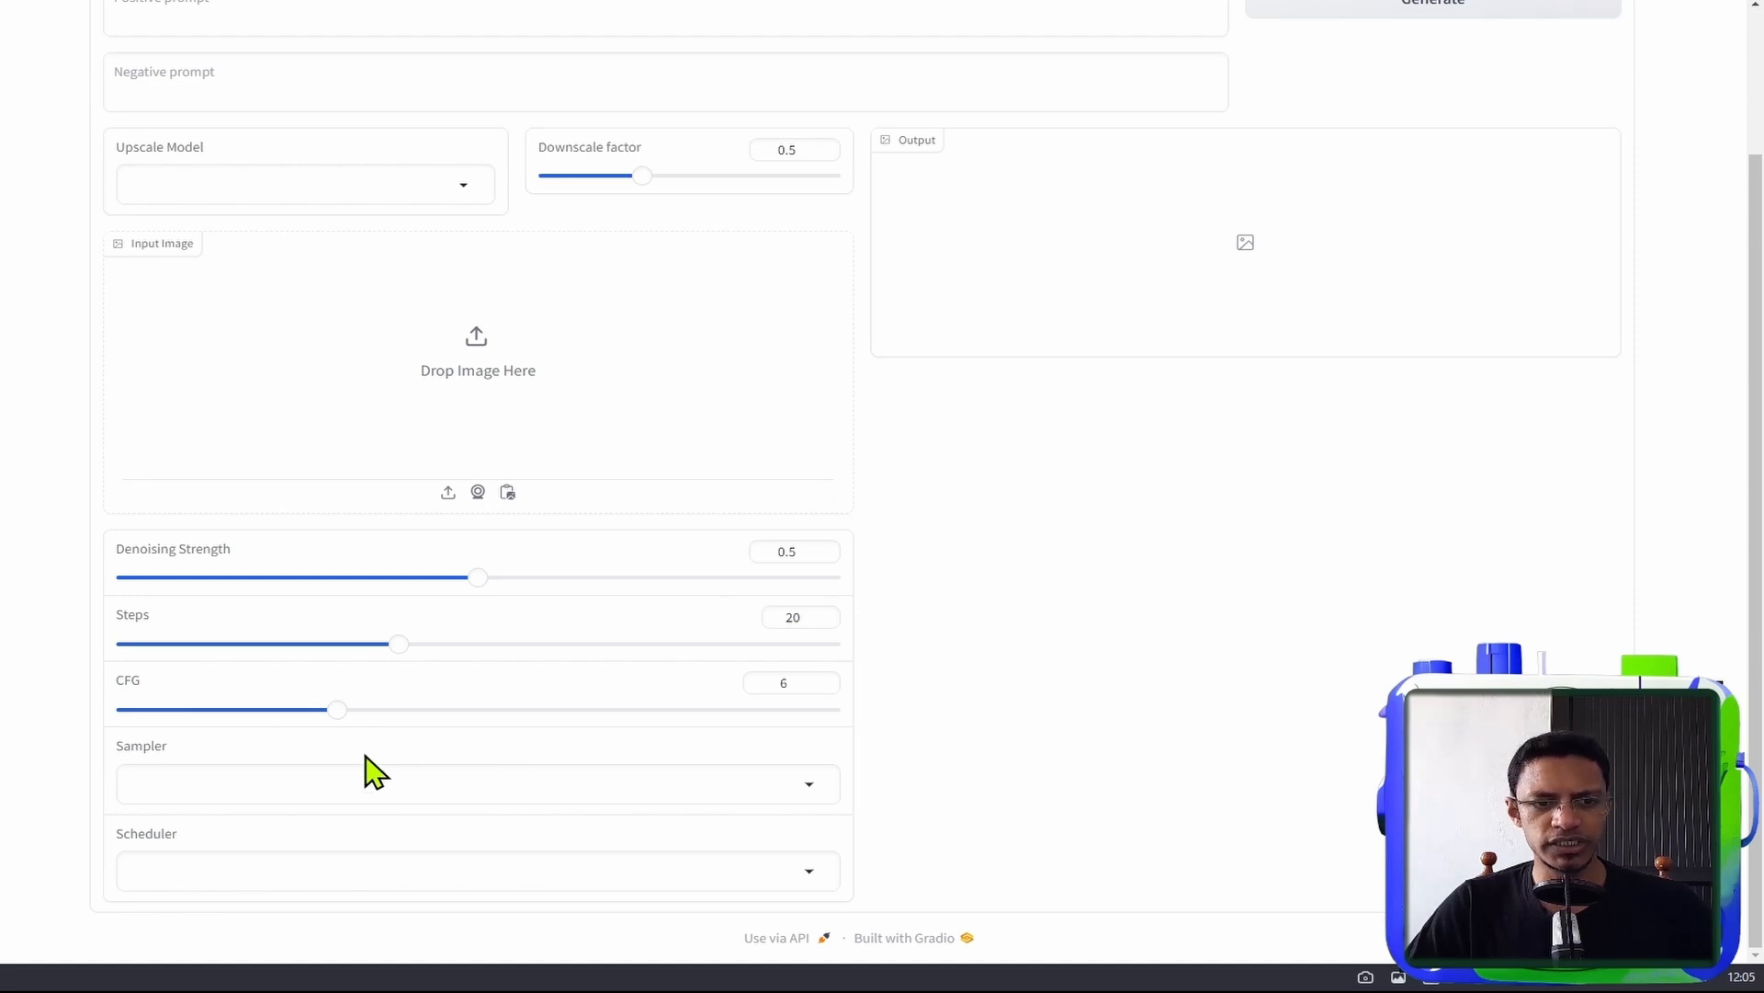
left_click(365, 781)
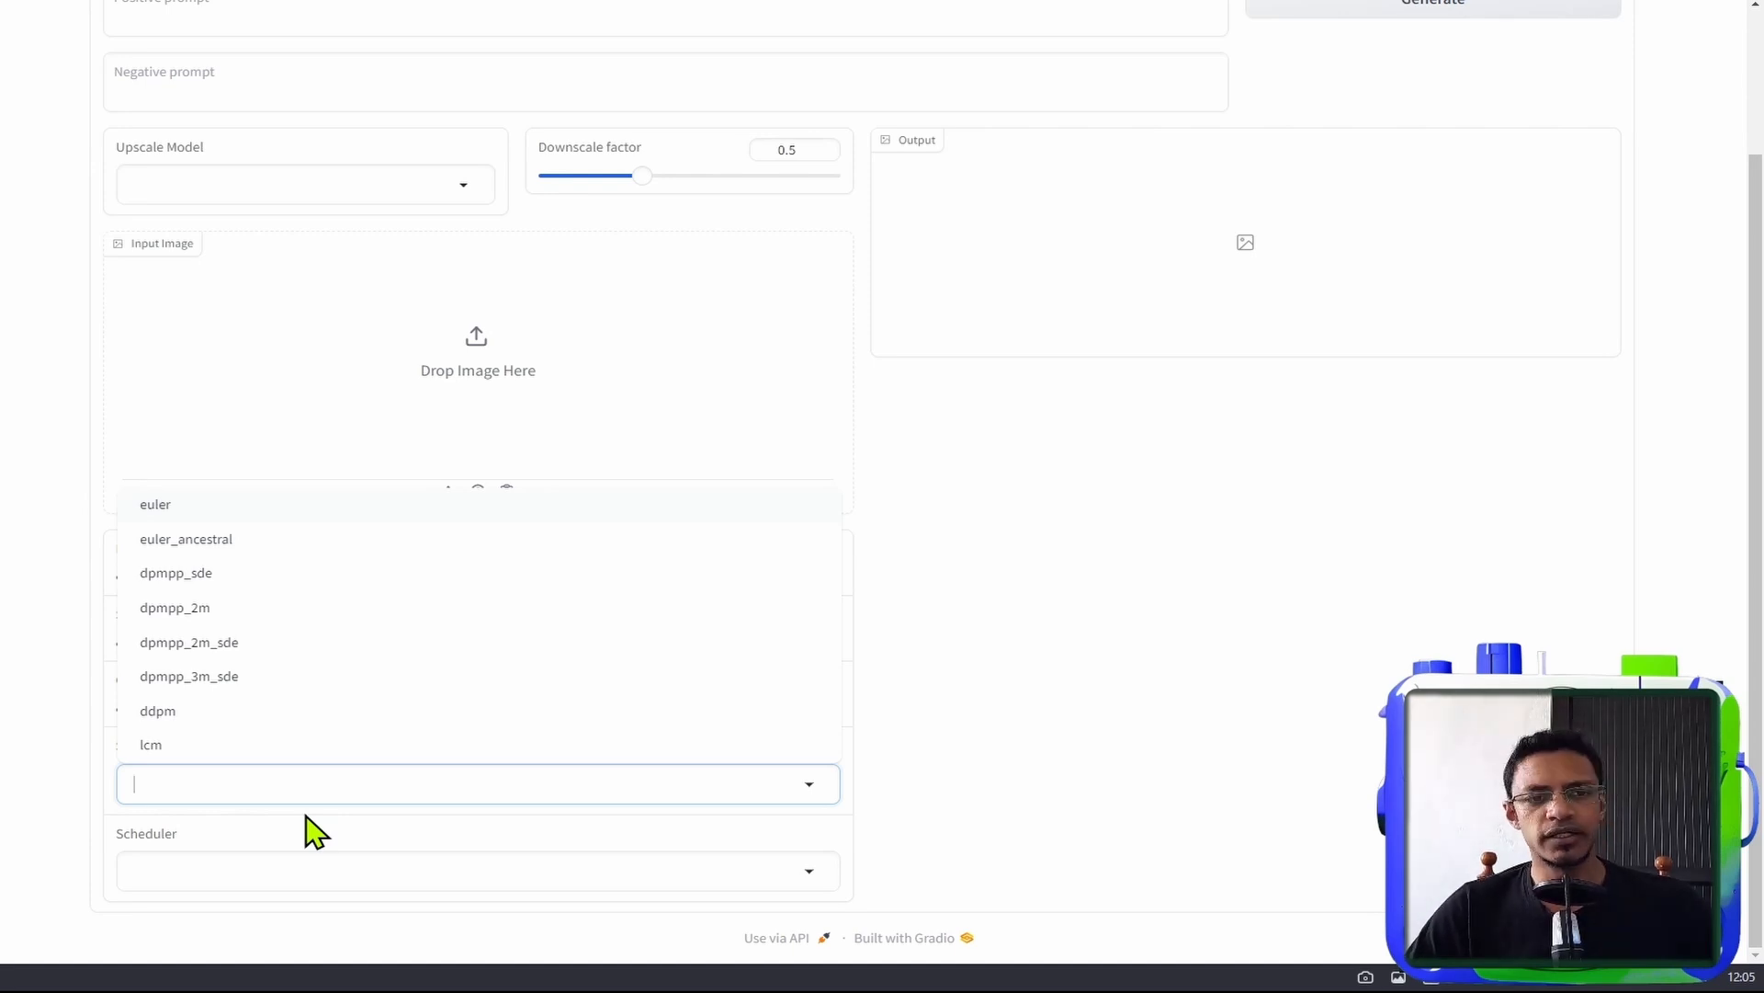
left_click(288, 880)
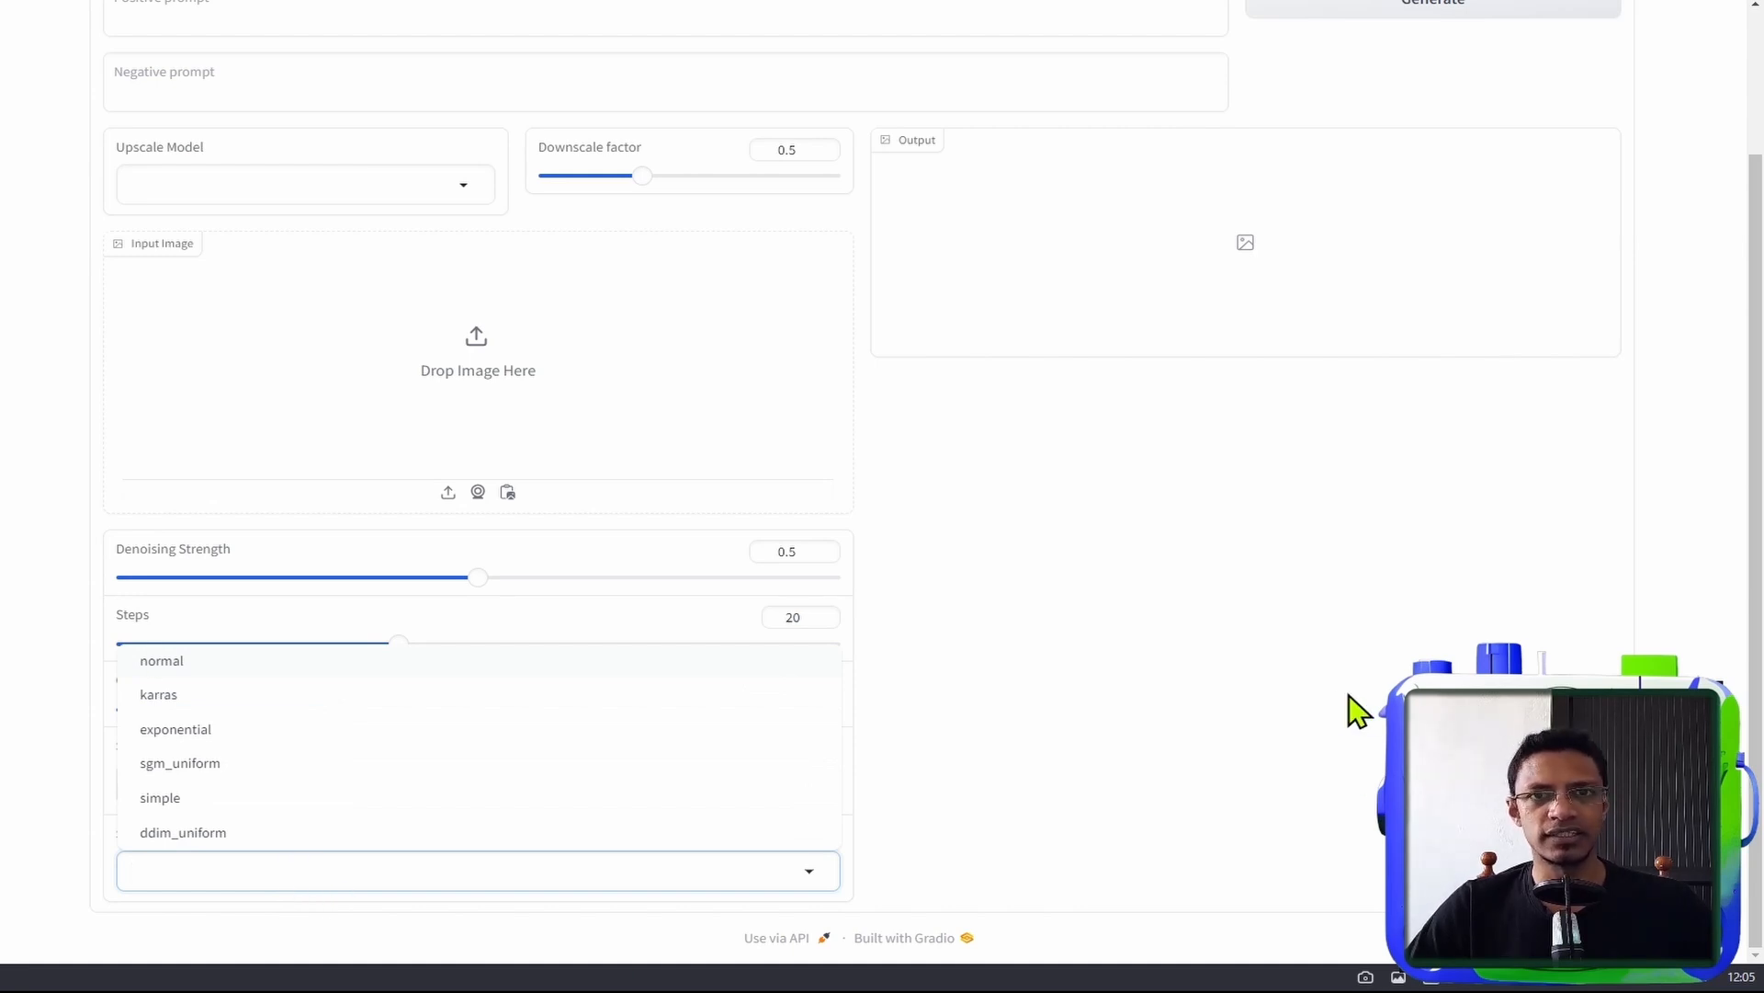
- Select aniverse_thxEd14Pruned.safetensors and generate a HiRes version of the monster image from its prompt, using RealESRGAN_x2.pth, downscale factor 1, euler_ancestral and normal
scroll(1308, 708, "up", 2)
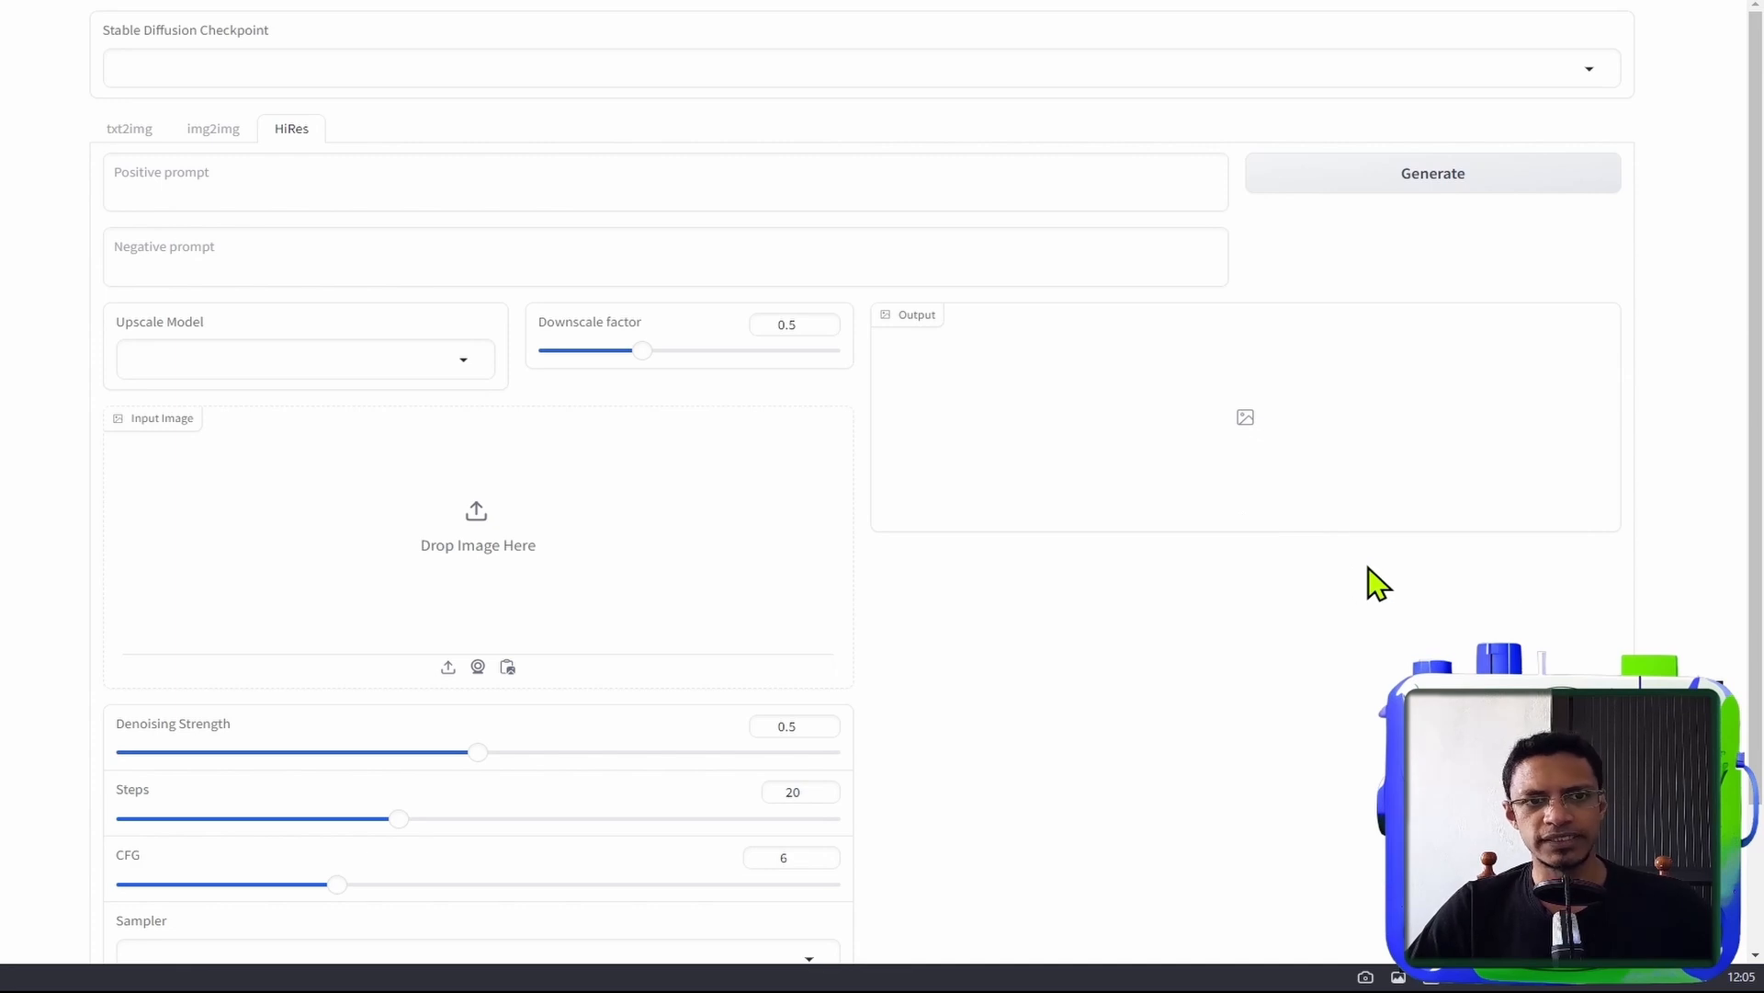
left_click(292, 79)
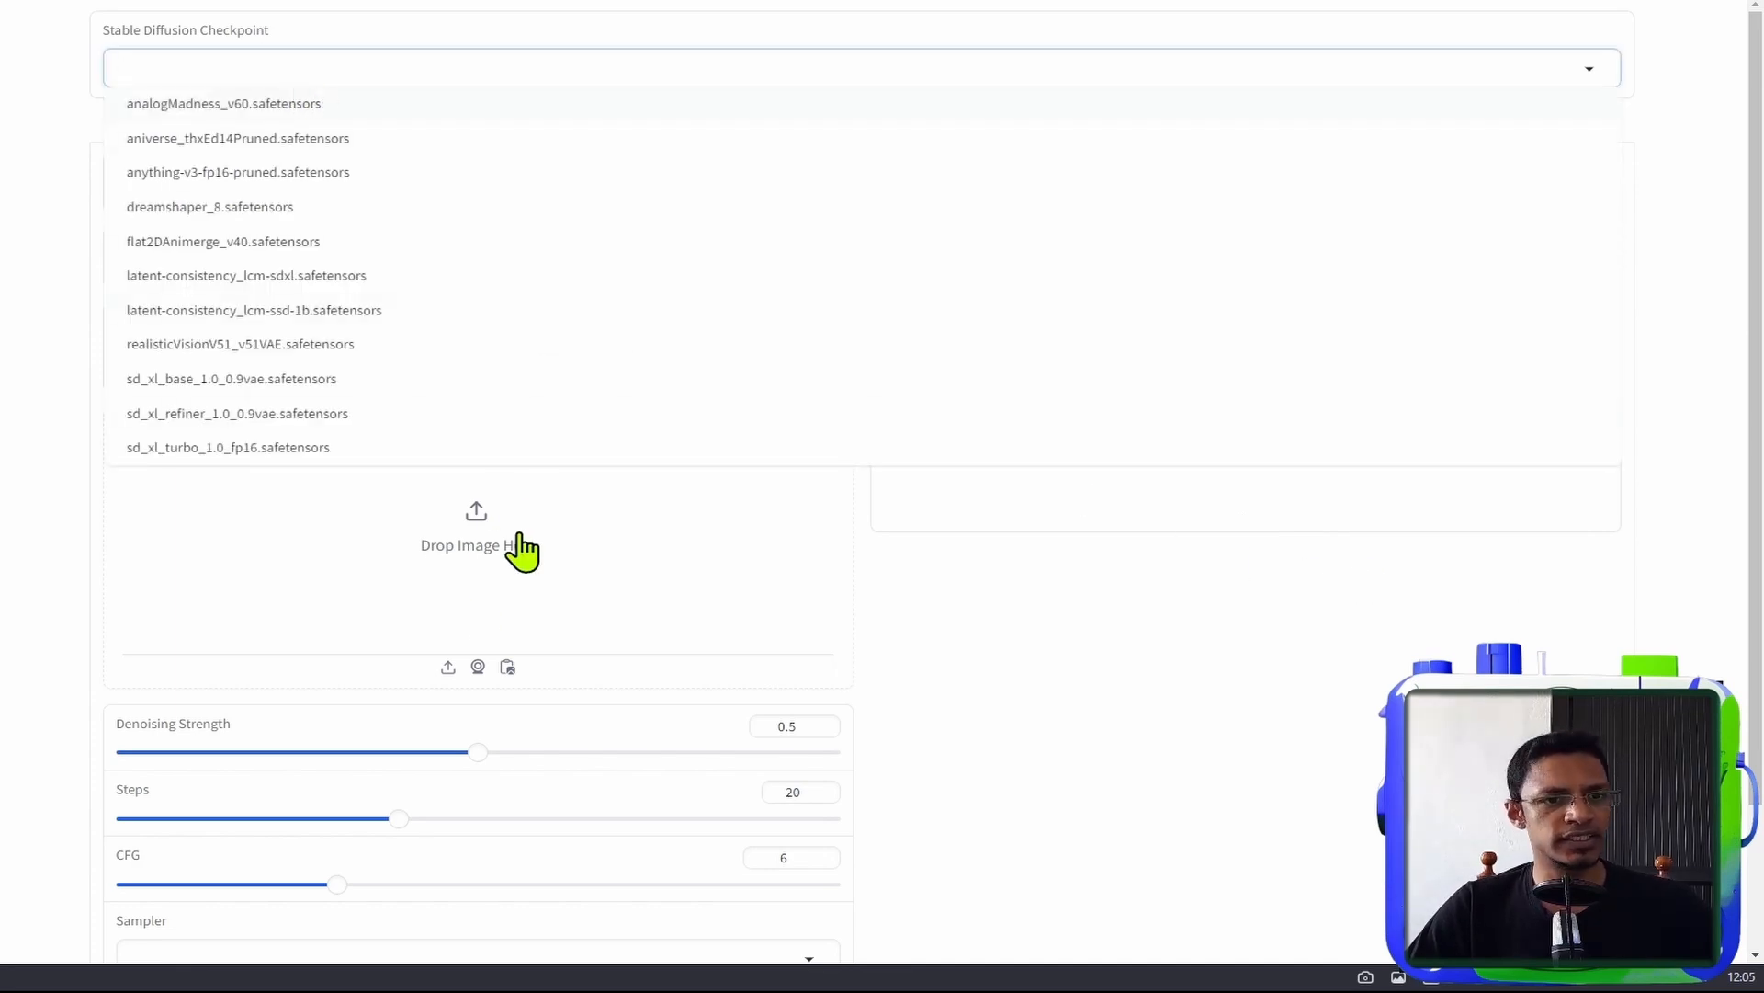
left_click(257, 138)
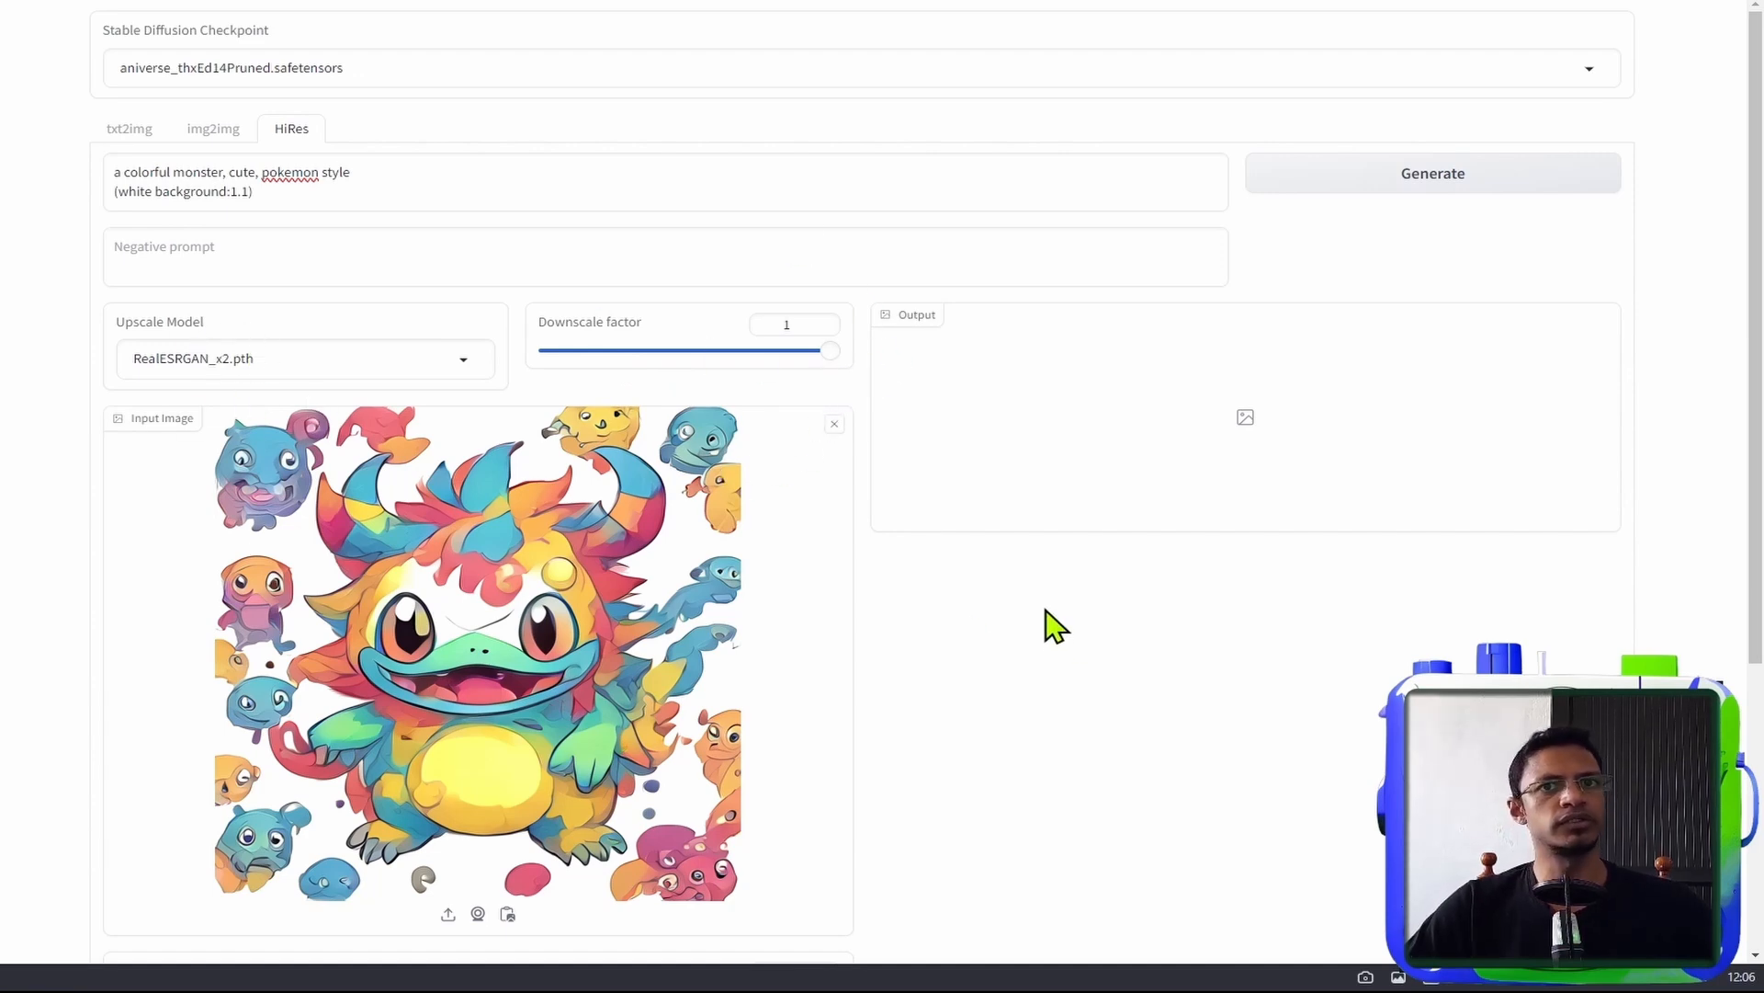
left_click_drag(830, 352, 690, 363)
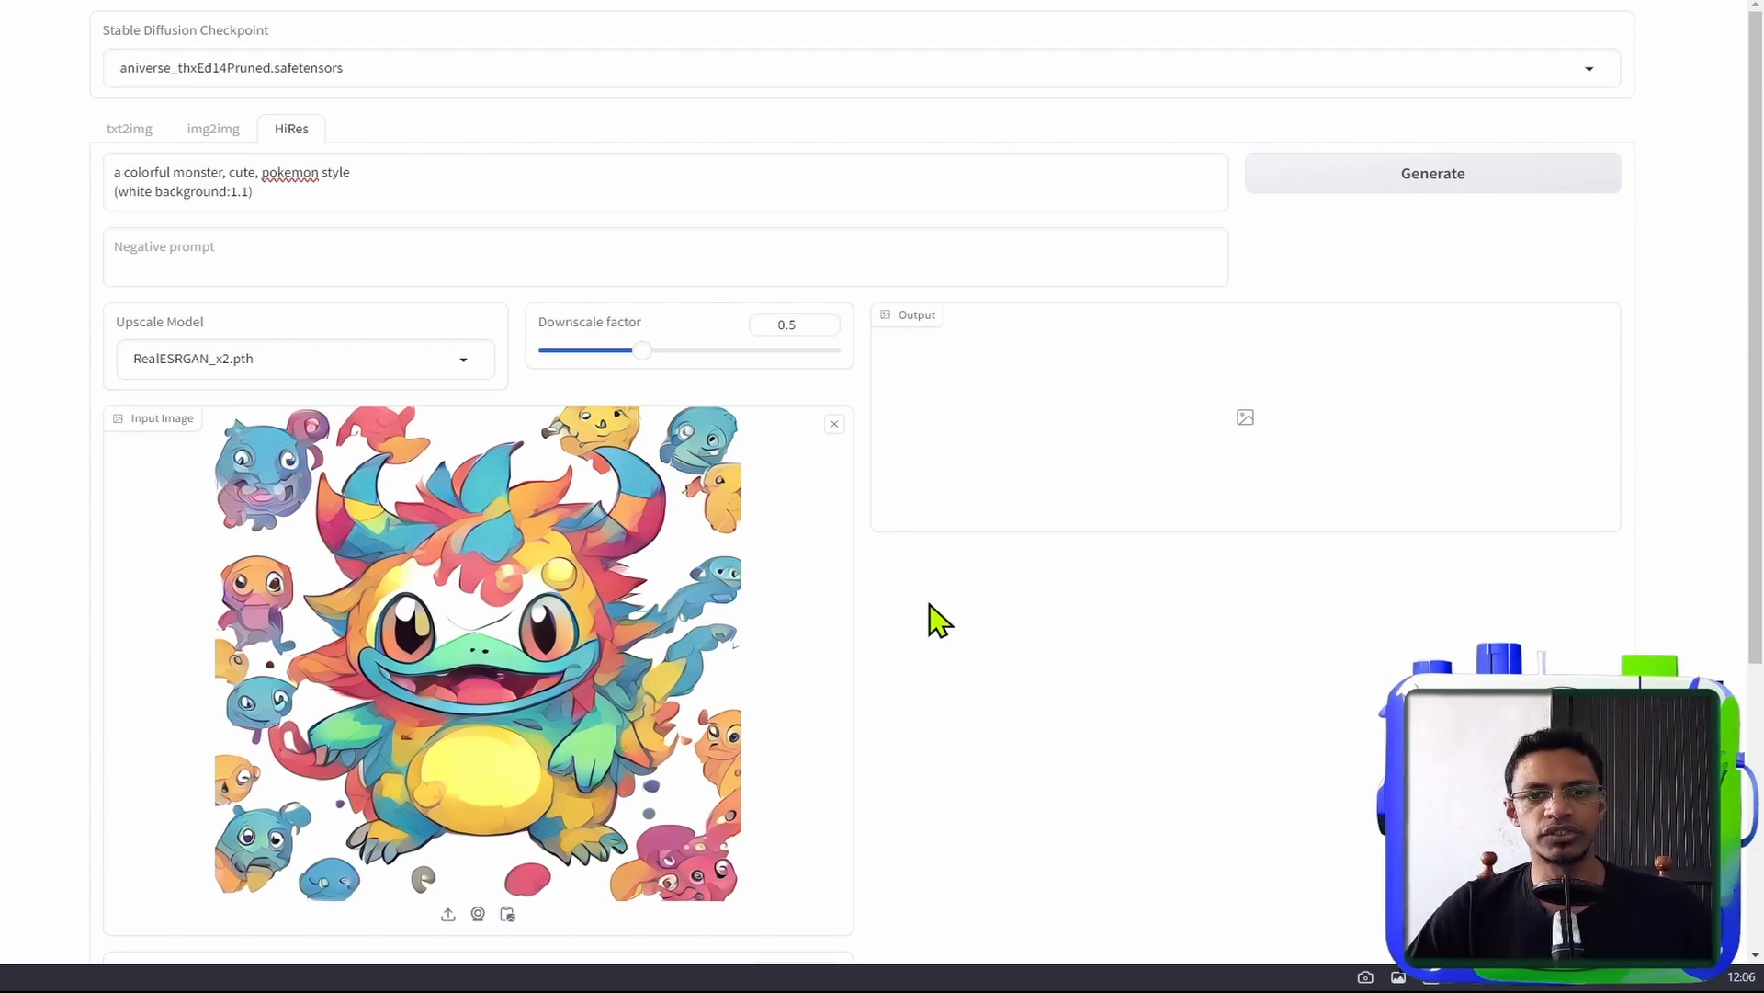
scroll(653, 382, "down", 5)
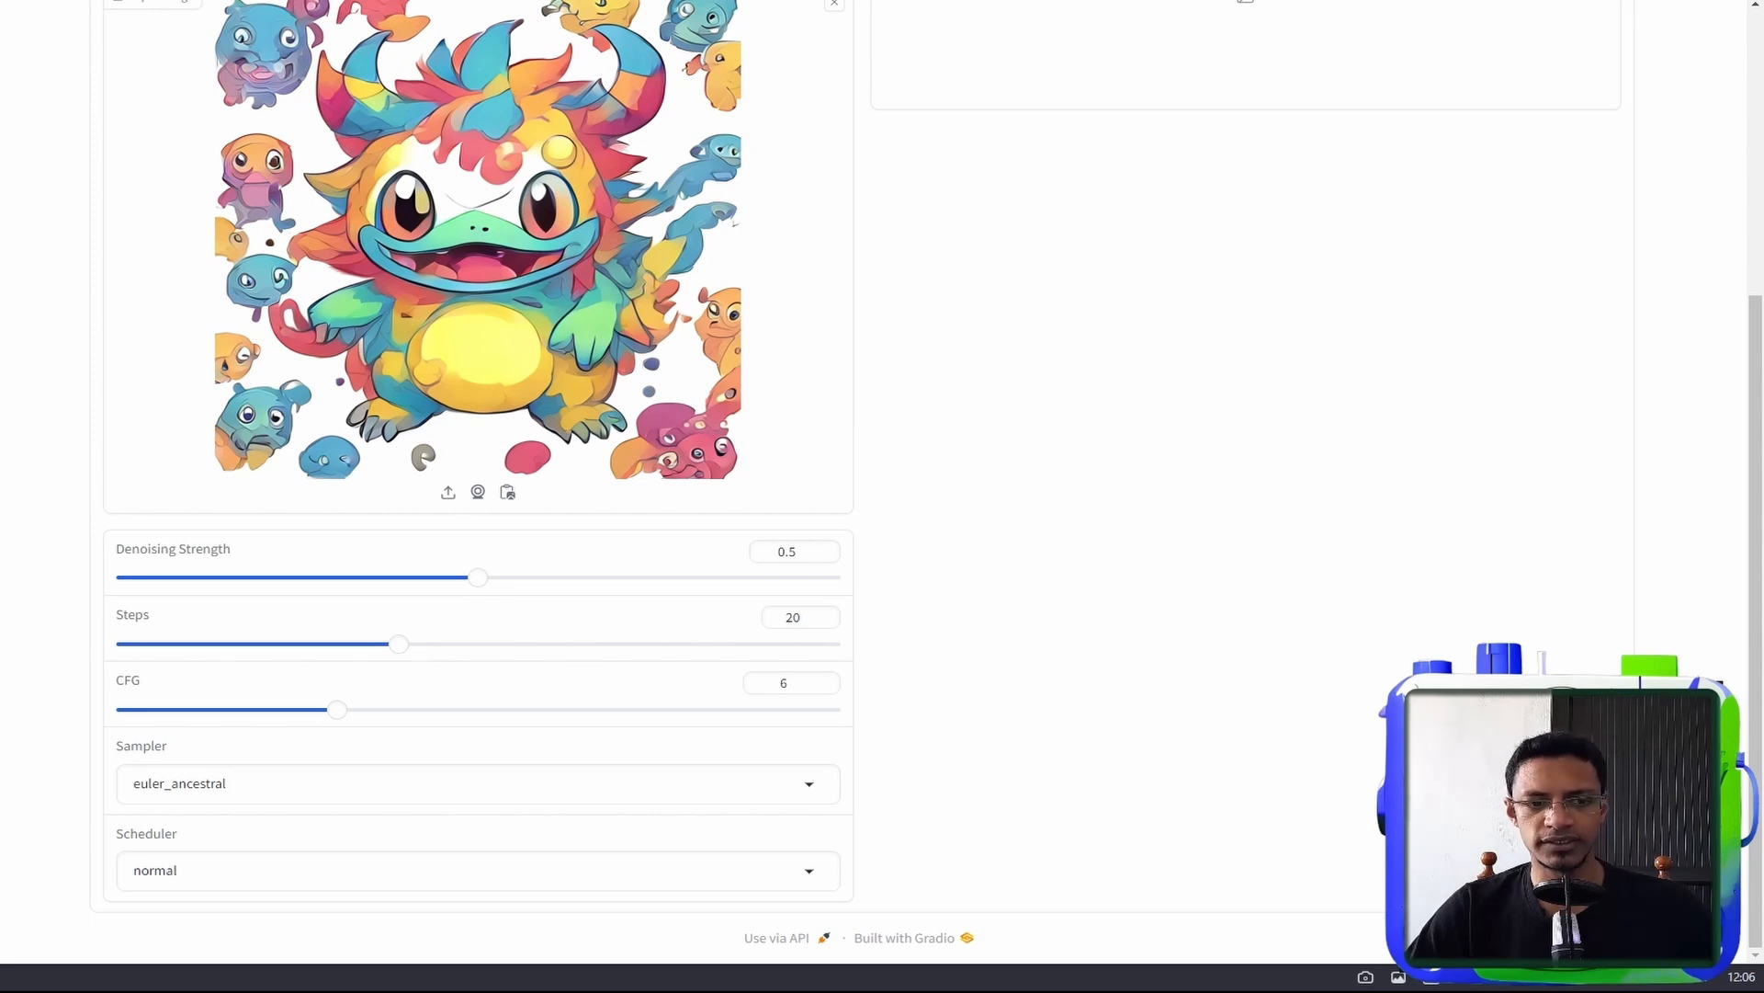
scroll(862, 478, "up", 5)
left_click(1433, 174)
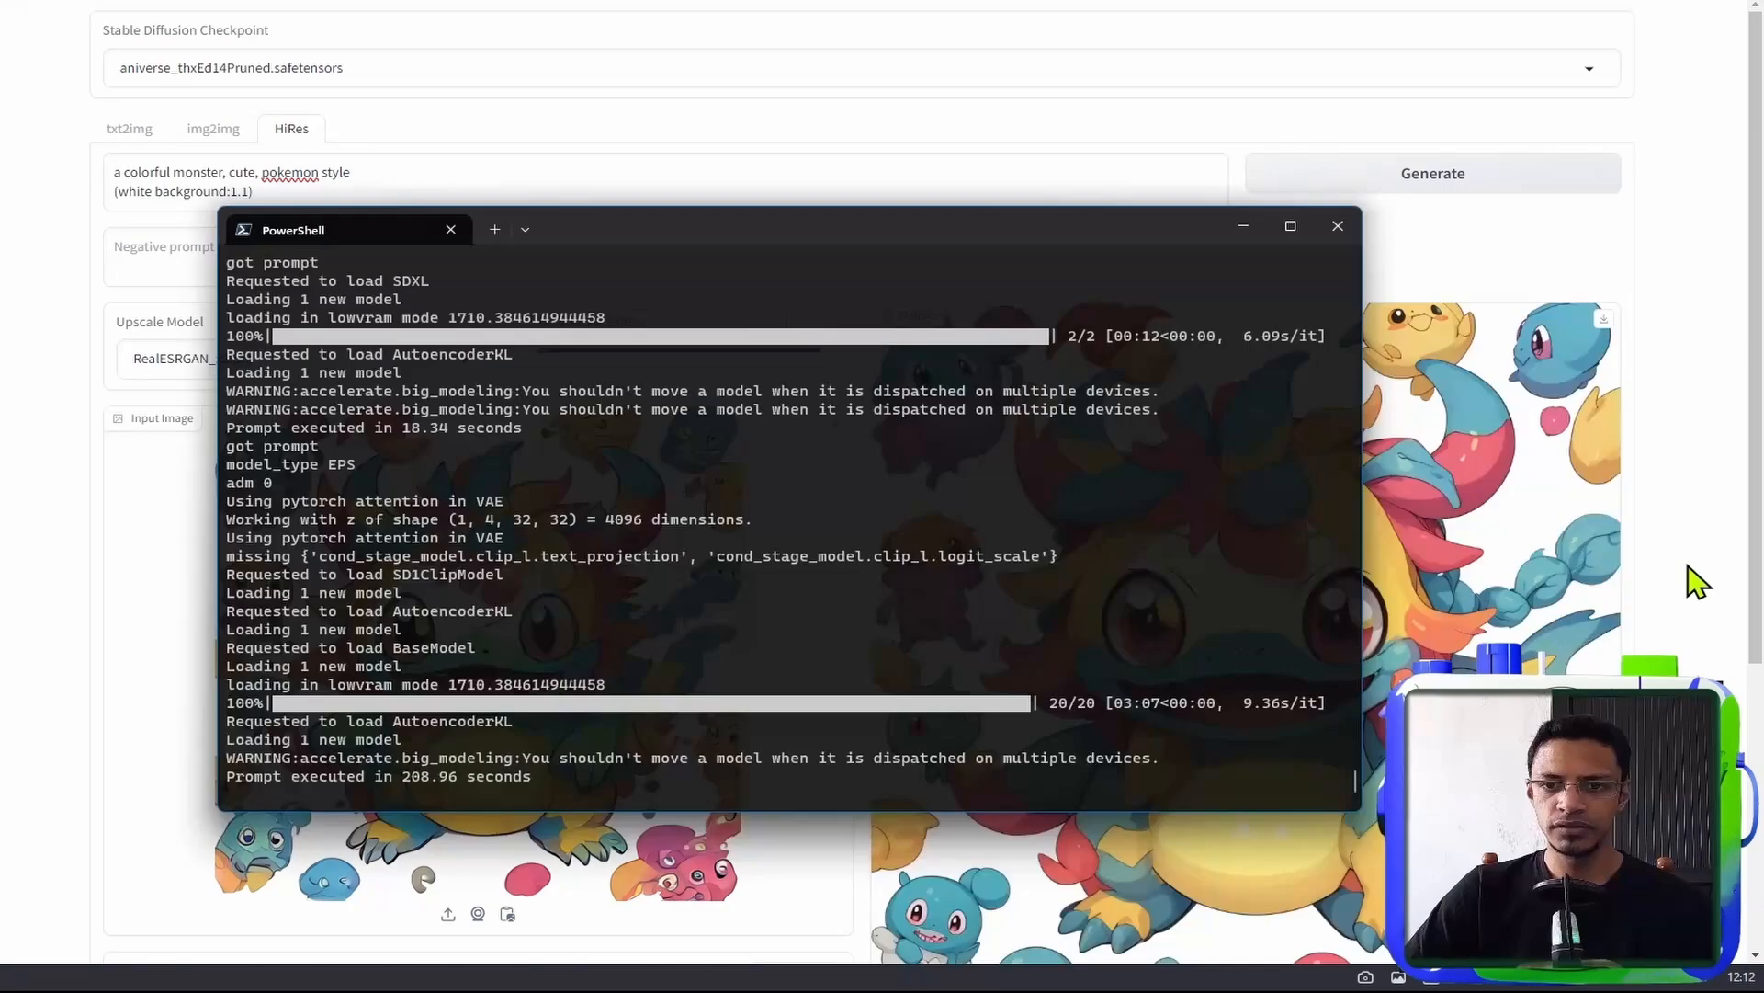
- Open the generated HiRes monster image on its own to view it, and return to the interface to compare it with the input image
right_click(1252, 123)
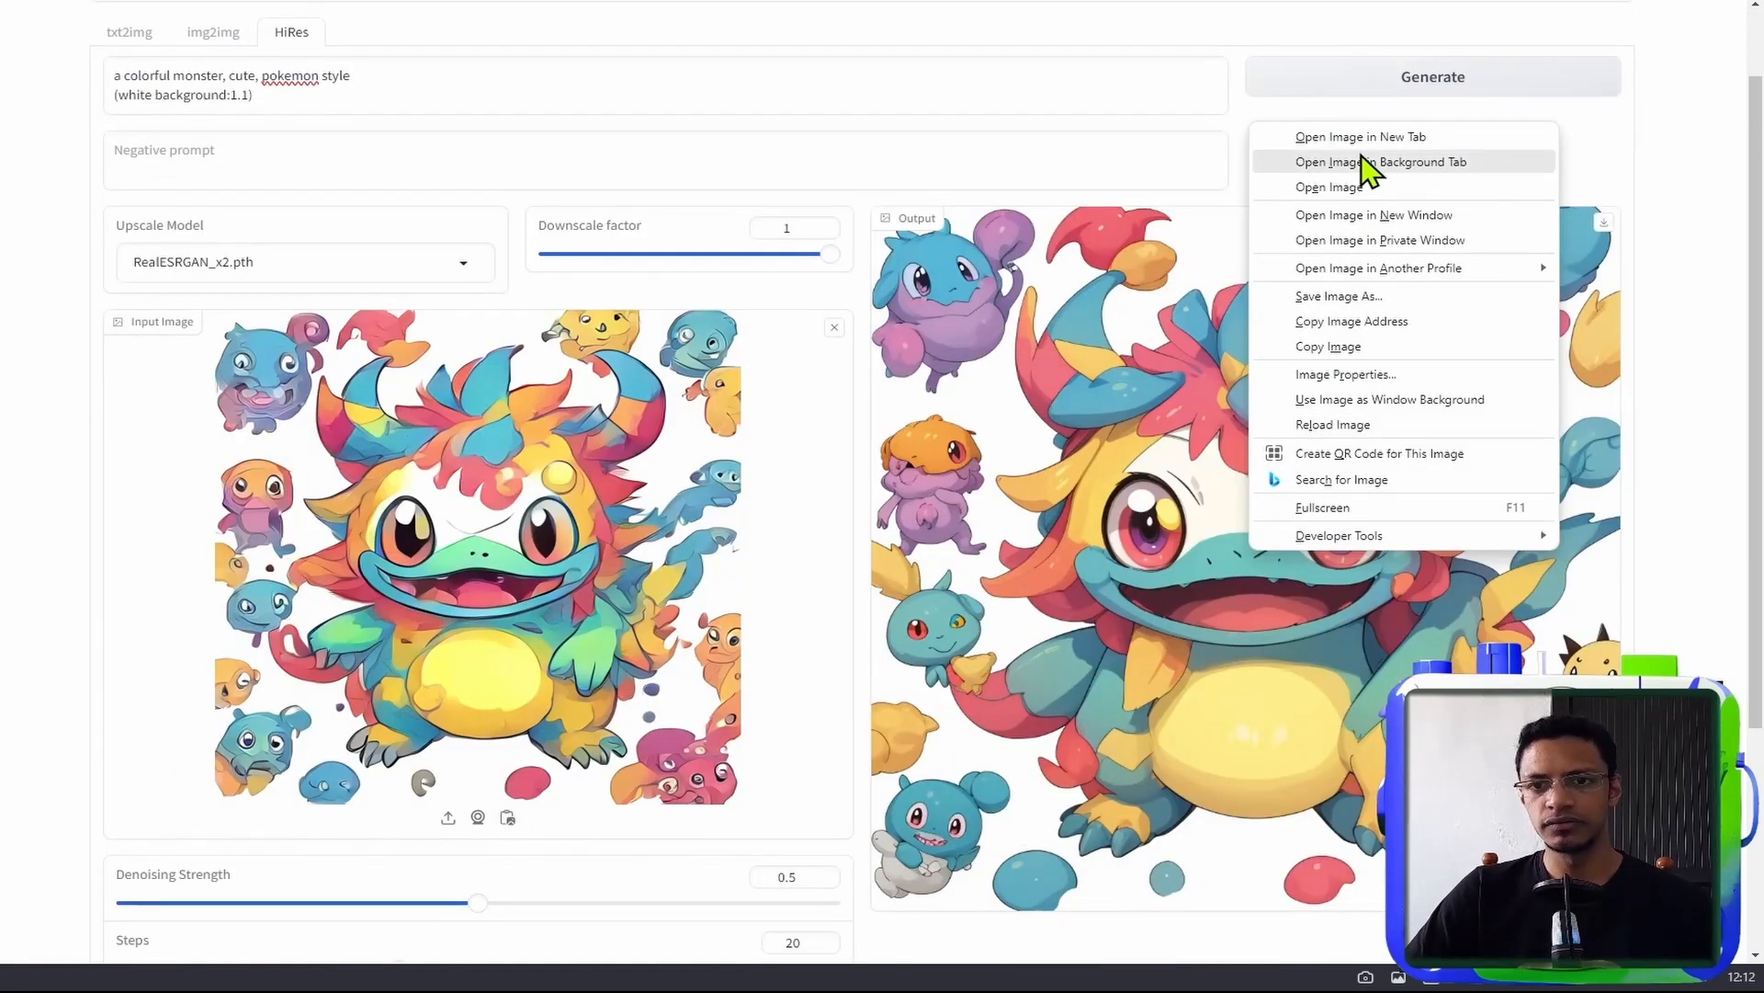
left_click(1329, 187)
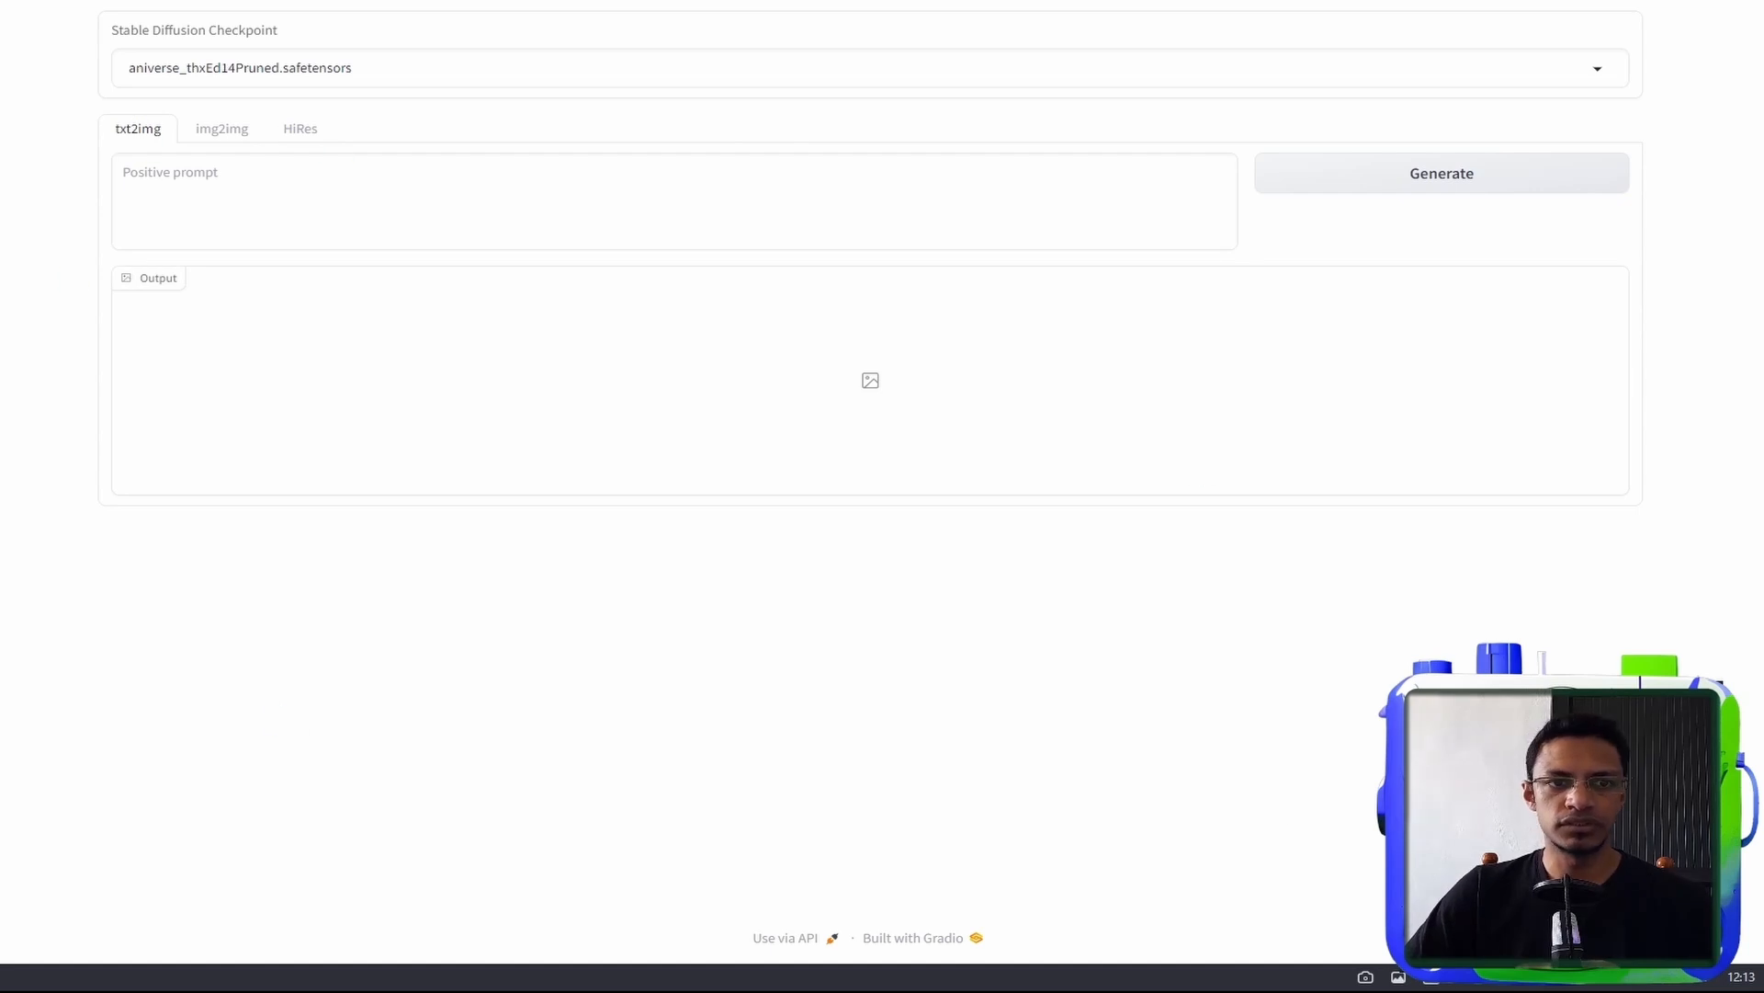
left_click(240, 140)
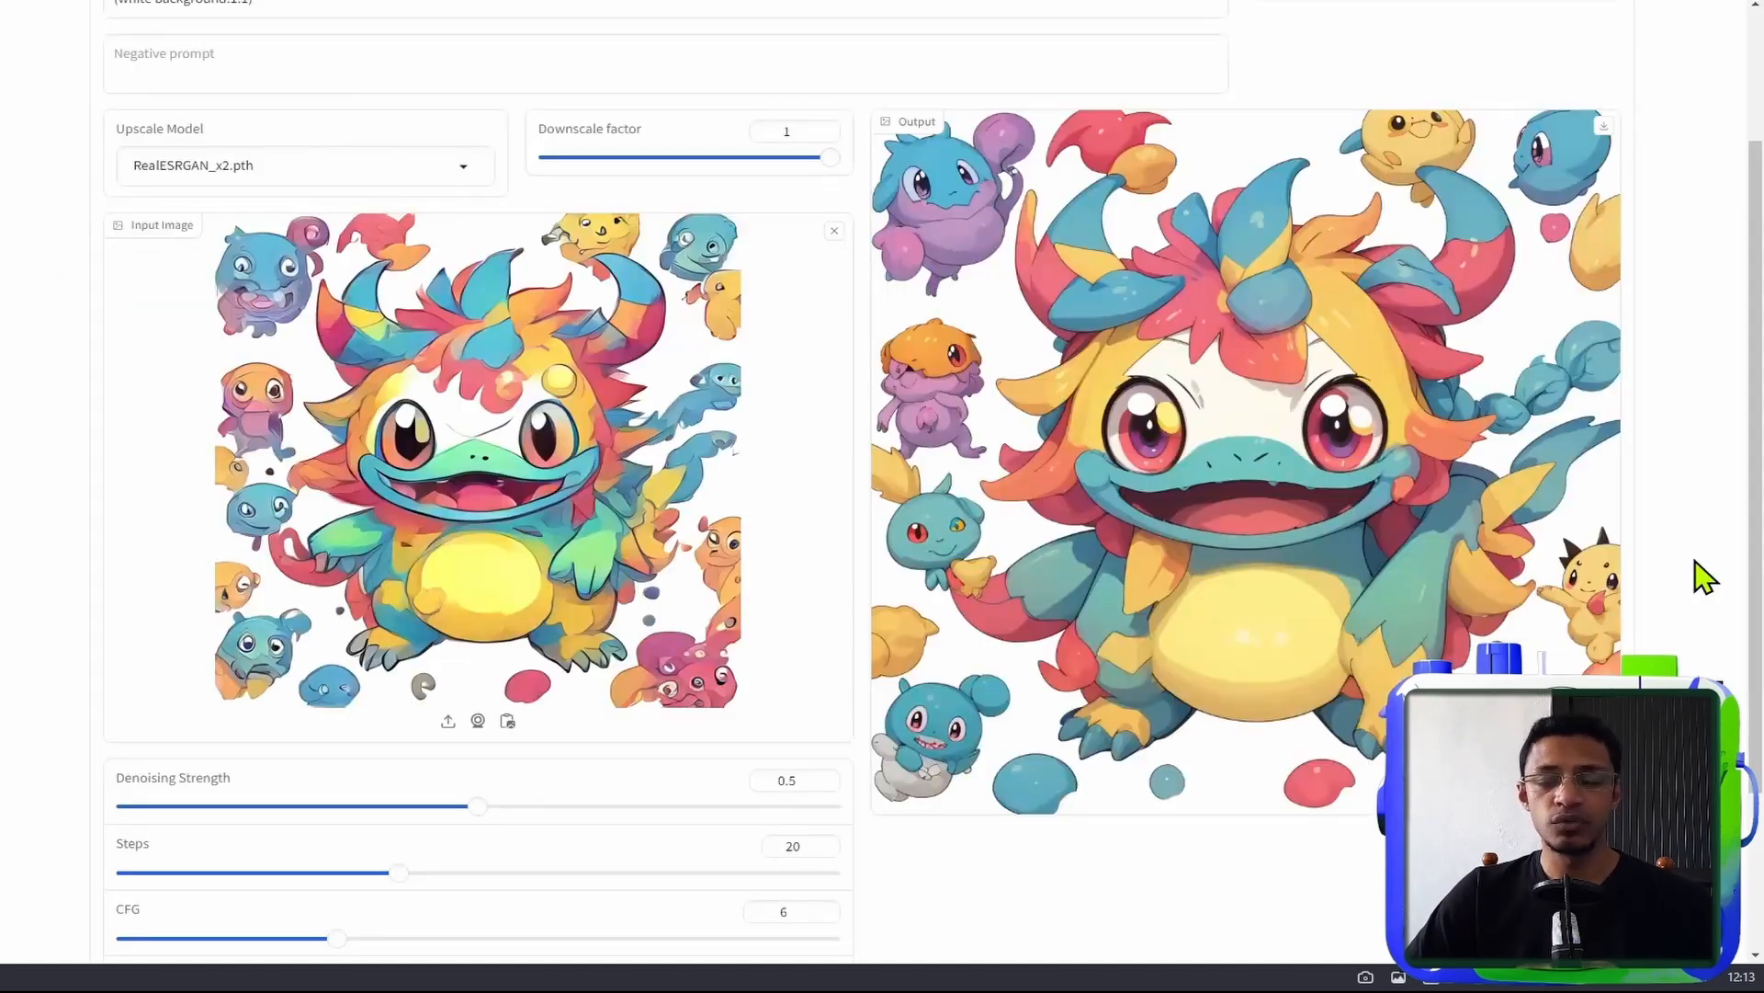
scroll(1700, 579, "up", 2)
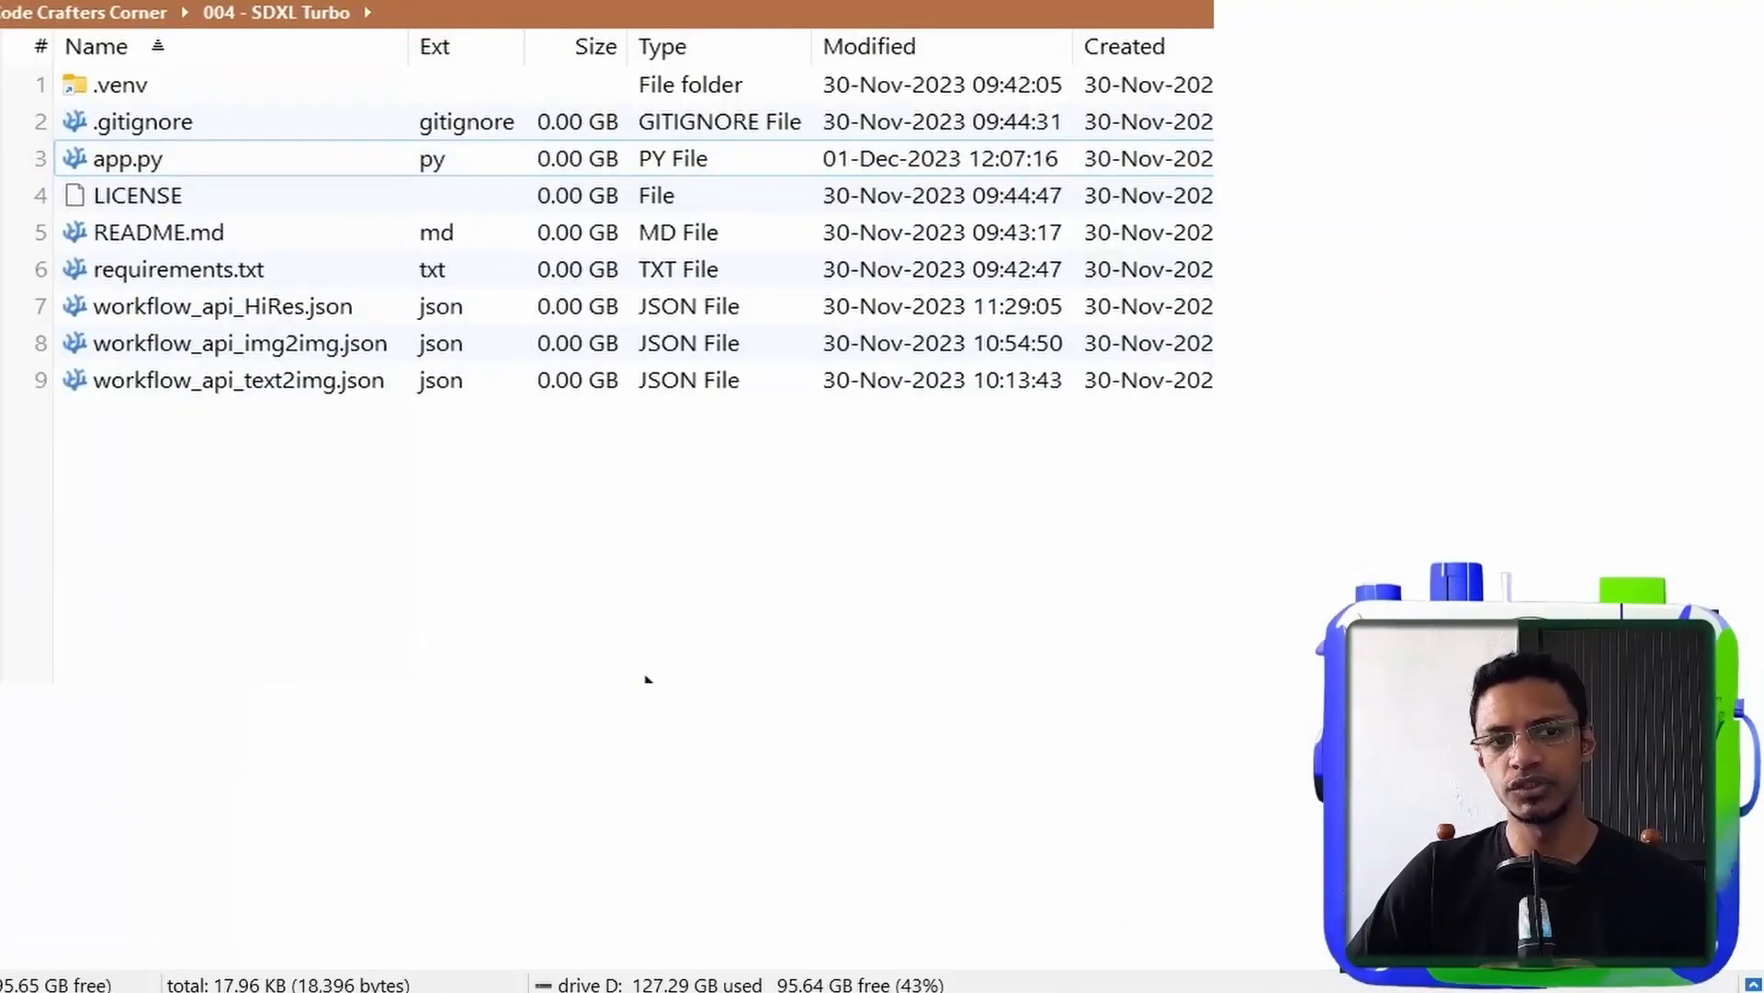
- Switch to the file manager and review app.py, requirements.txt and the three workflow_api JSON files in the 004 - SDXL Turbo folder
left_click(175, 158)
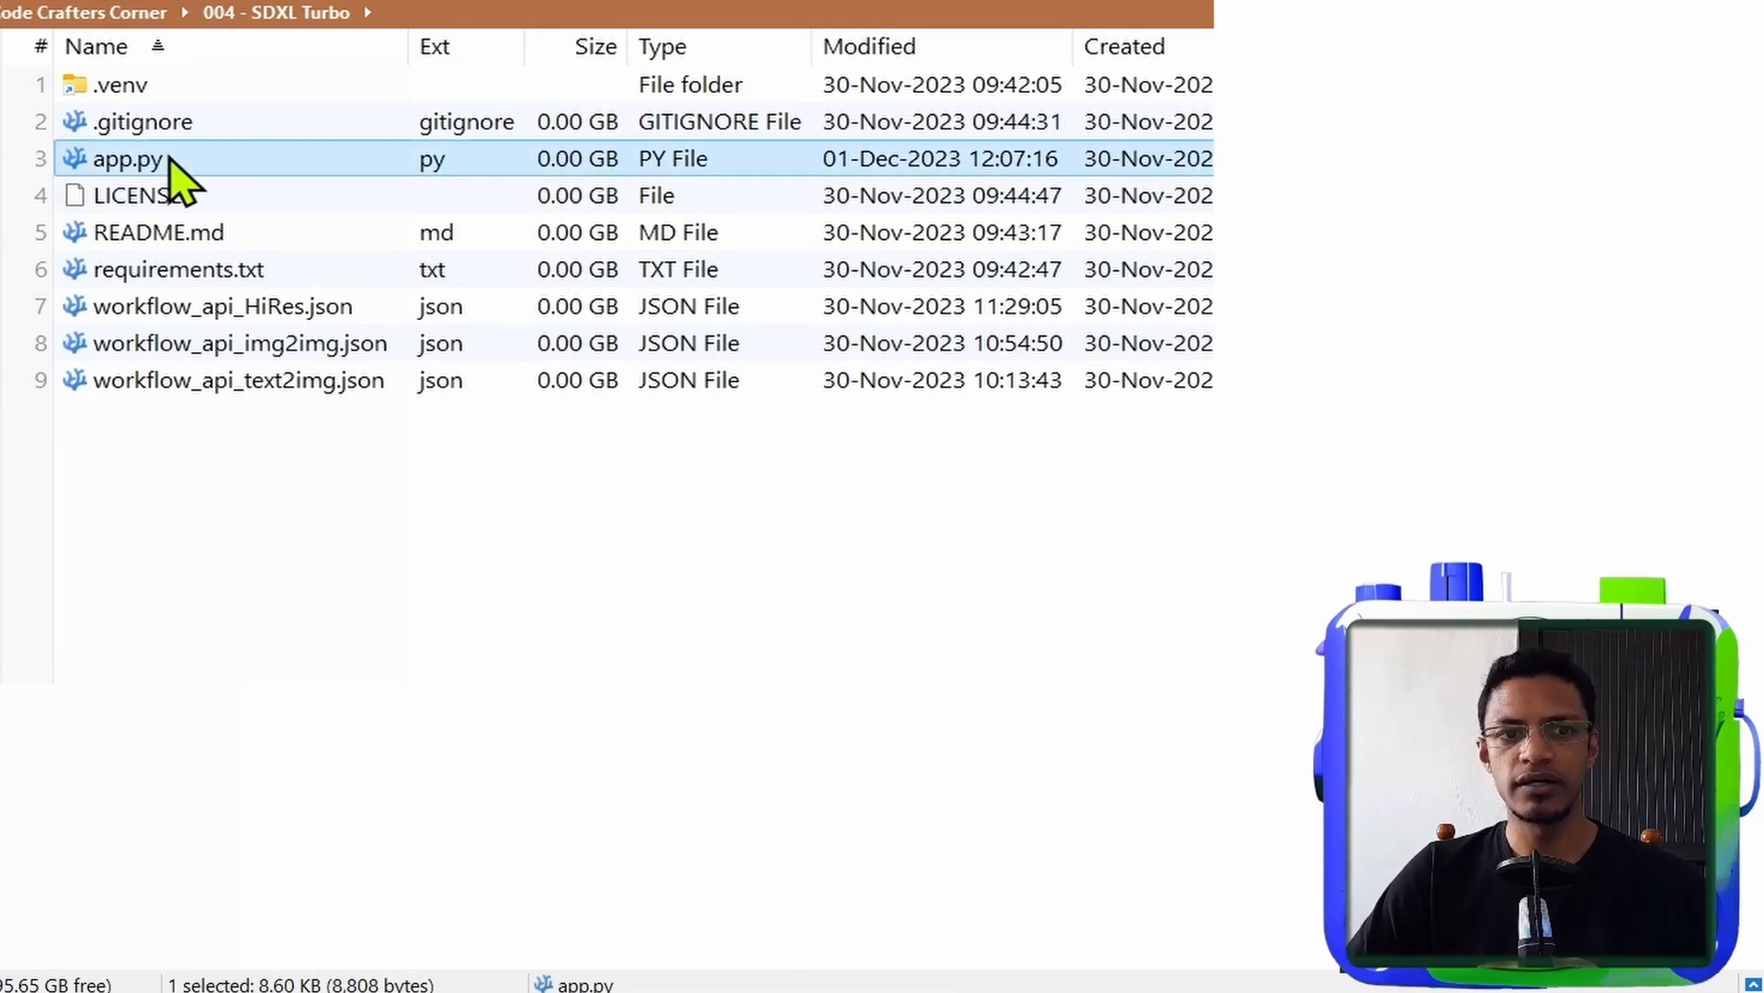
left_click(241, 276)
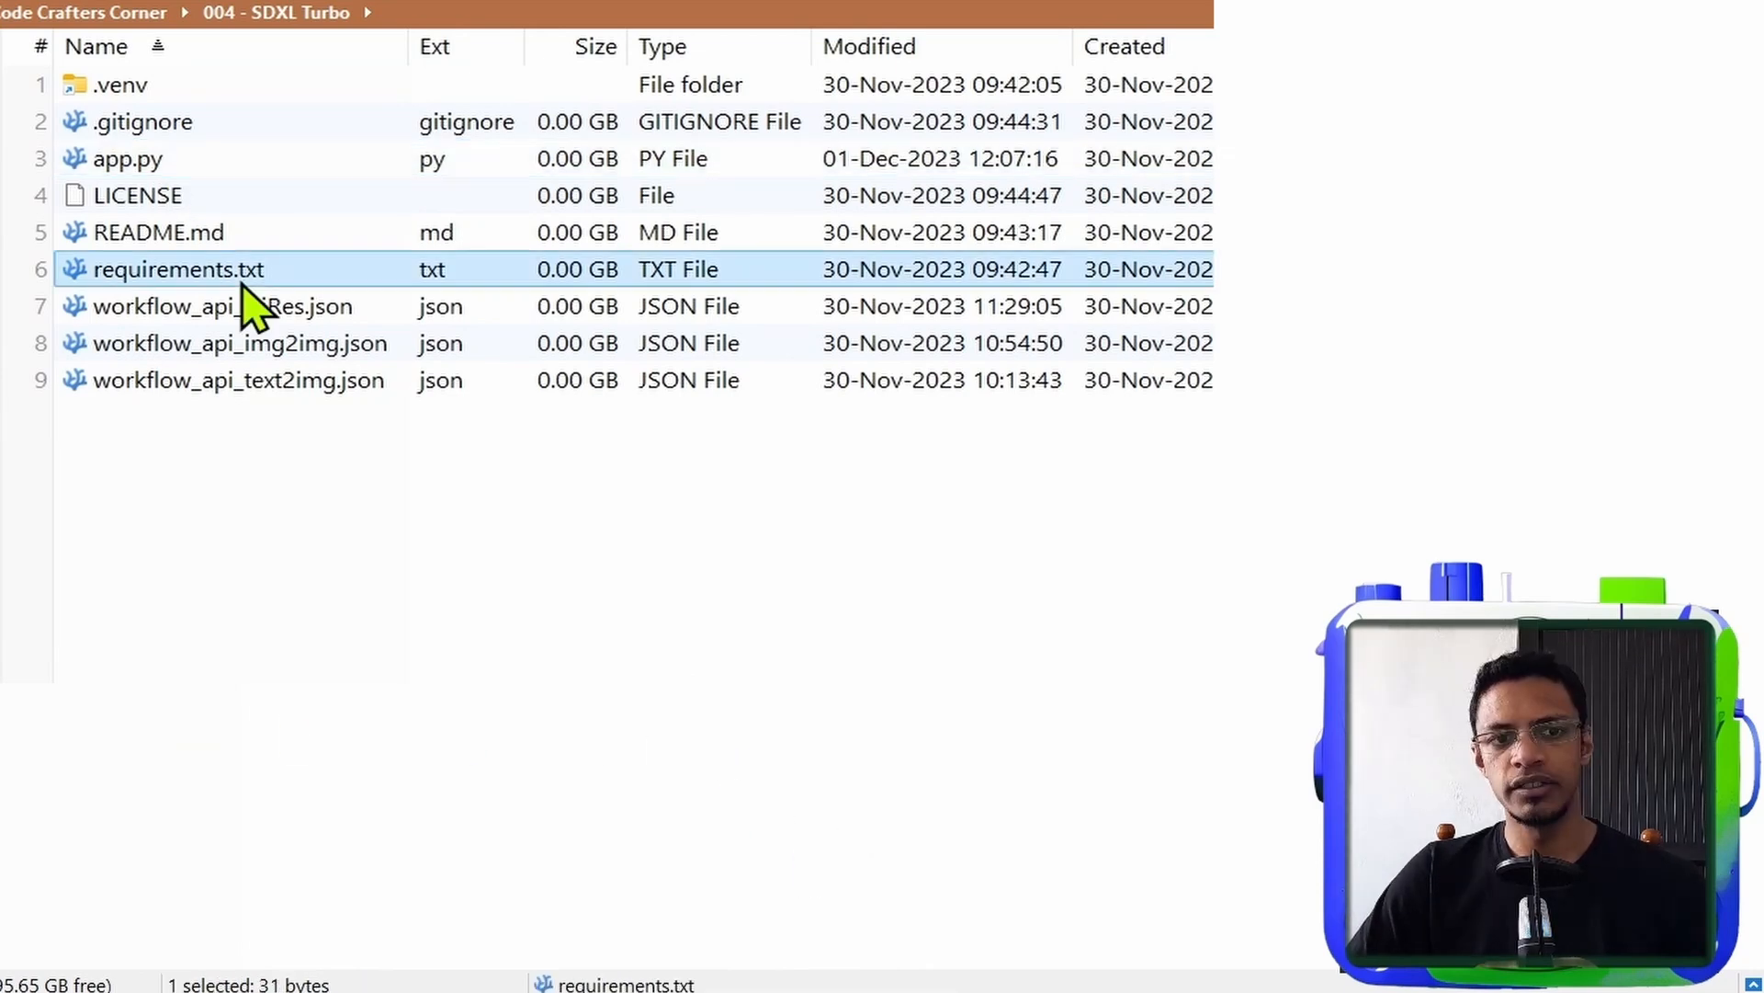
left_click_drag(366, 591, 193, 296)
left_click(300, 476)
left_click(262, 381)
left_click(282, 356)
left_click(279, 313)
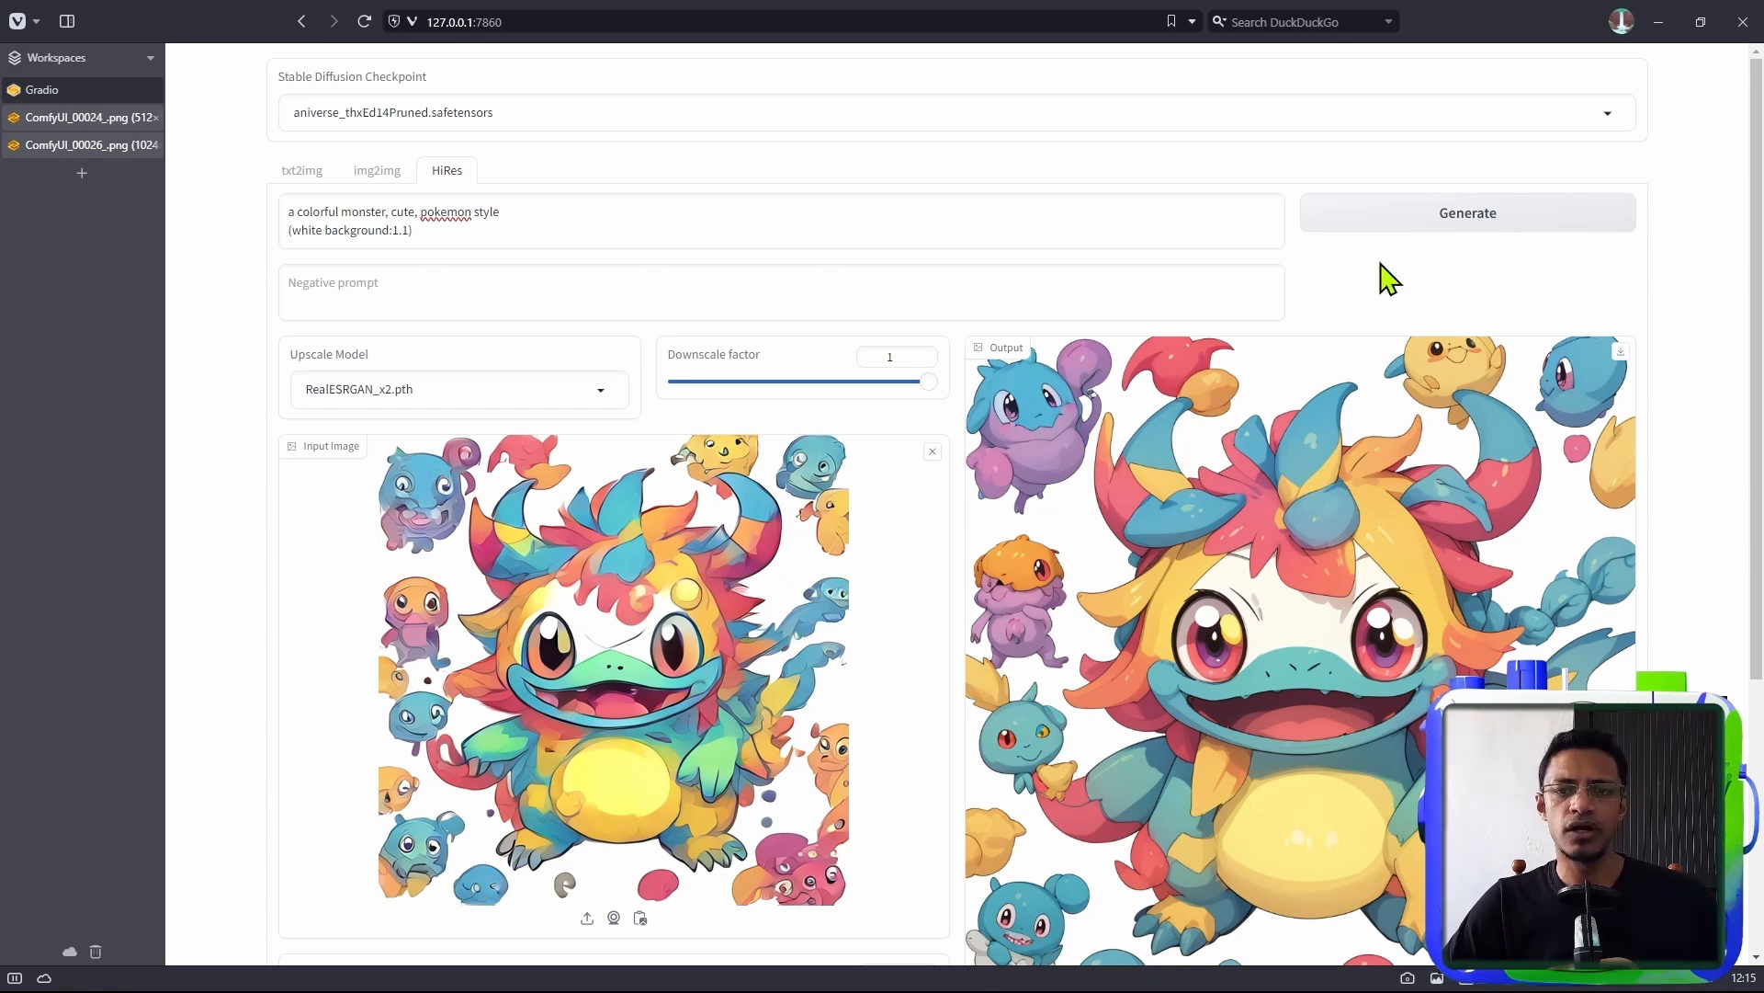
- Switch back to the Gradio interface and look over its txt2img, img2img and HiRes pages
left_click(307, 177)
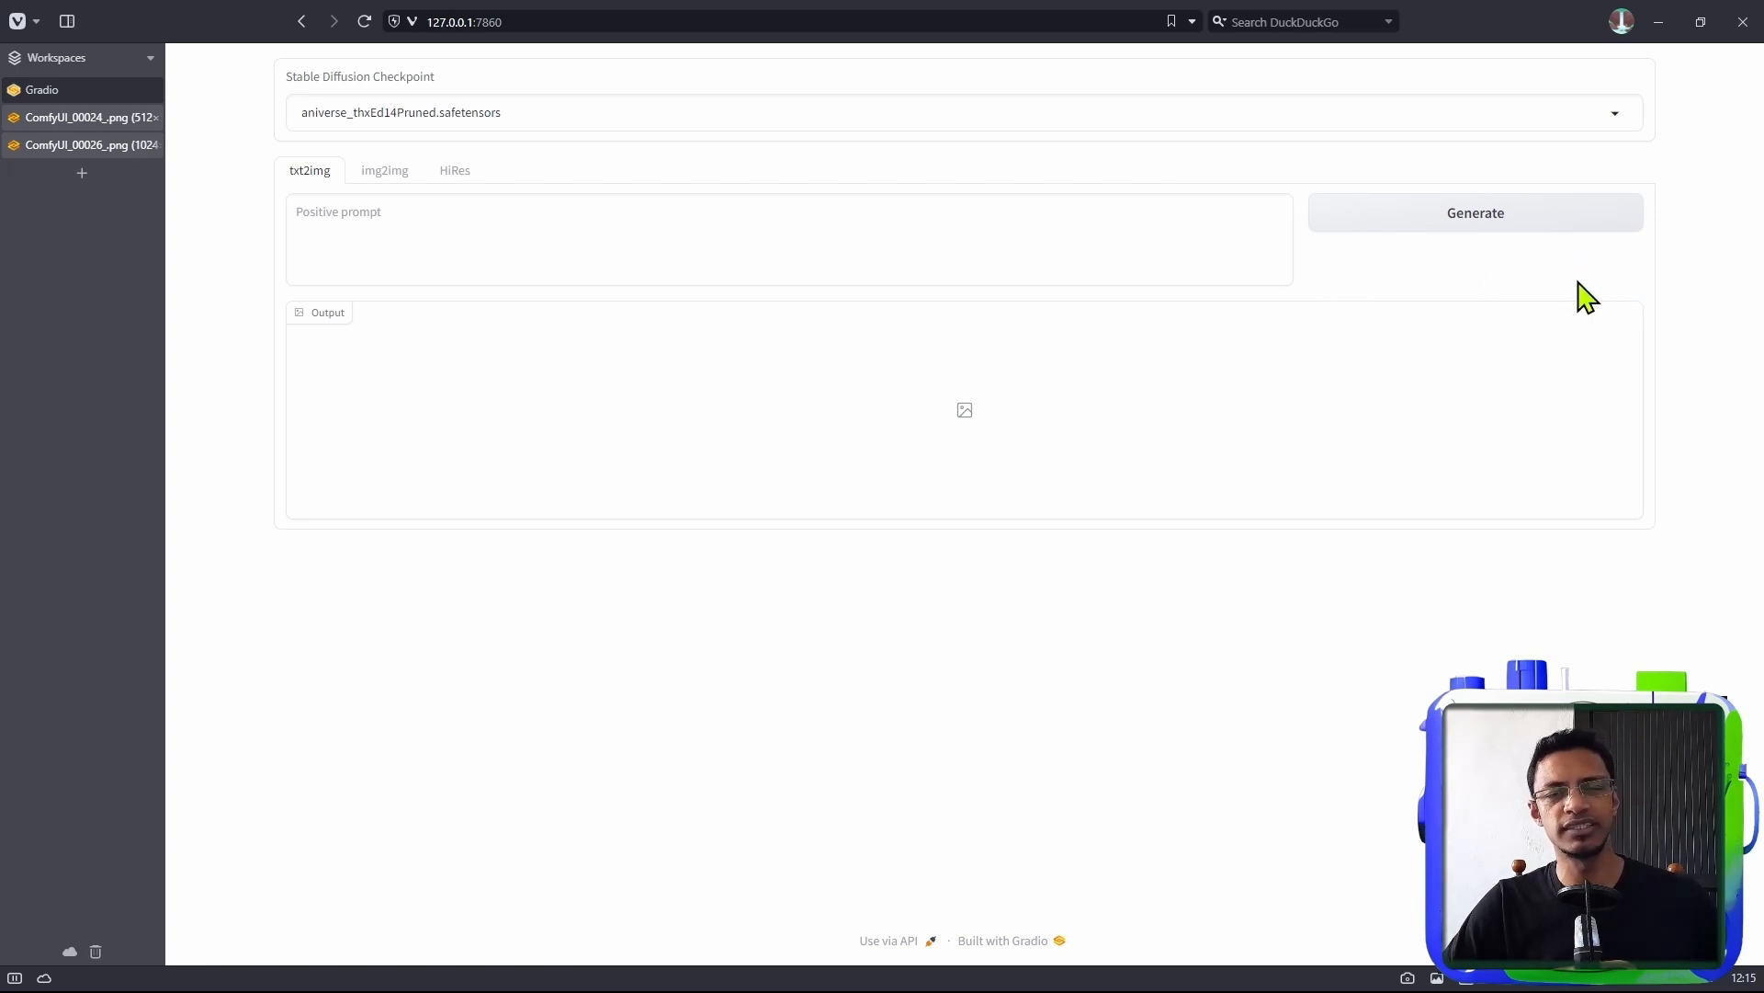
left_click(372, 173)
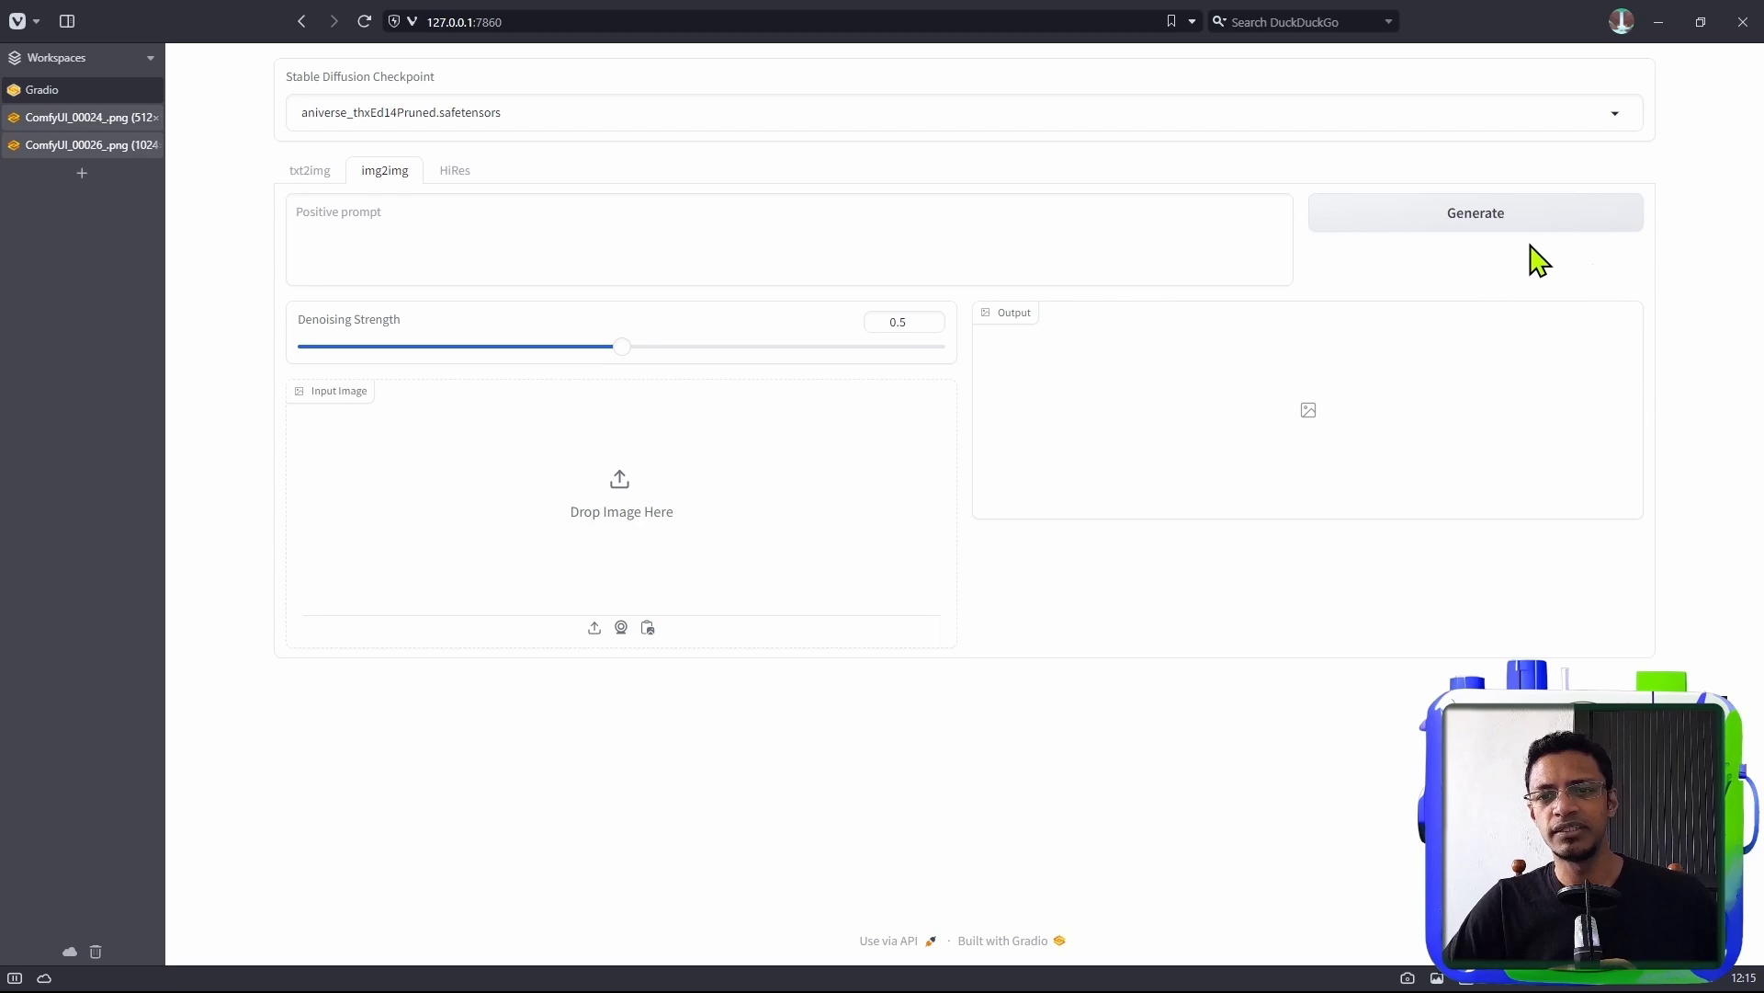
left_click(455, 174)
left_click(308, 174)
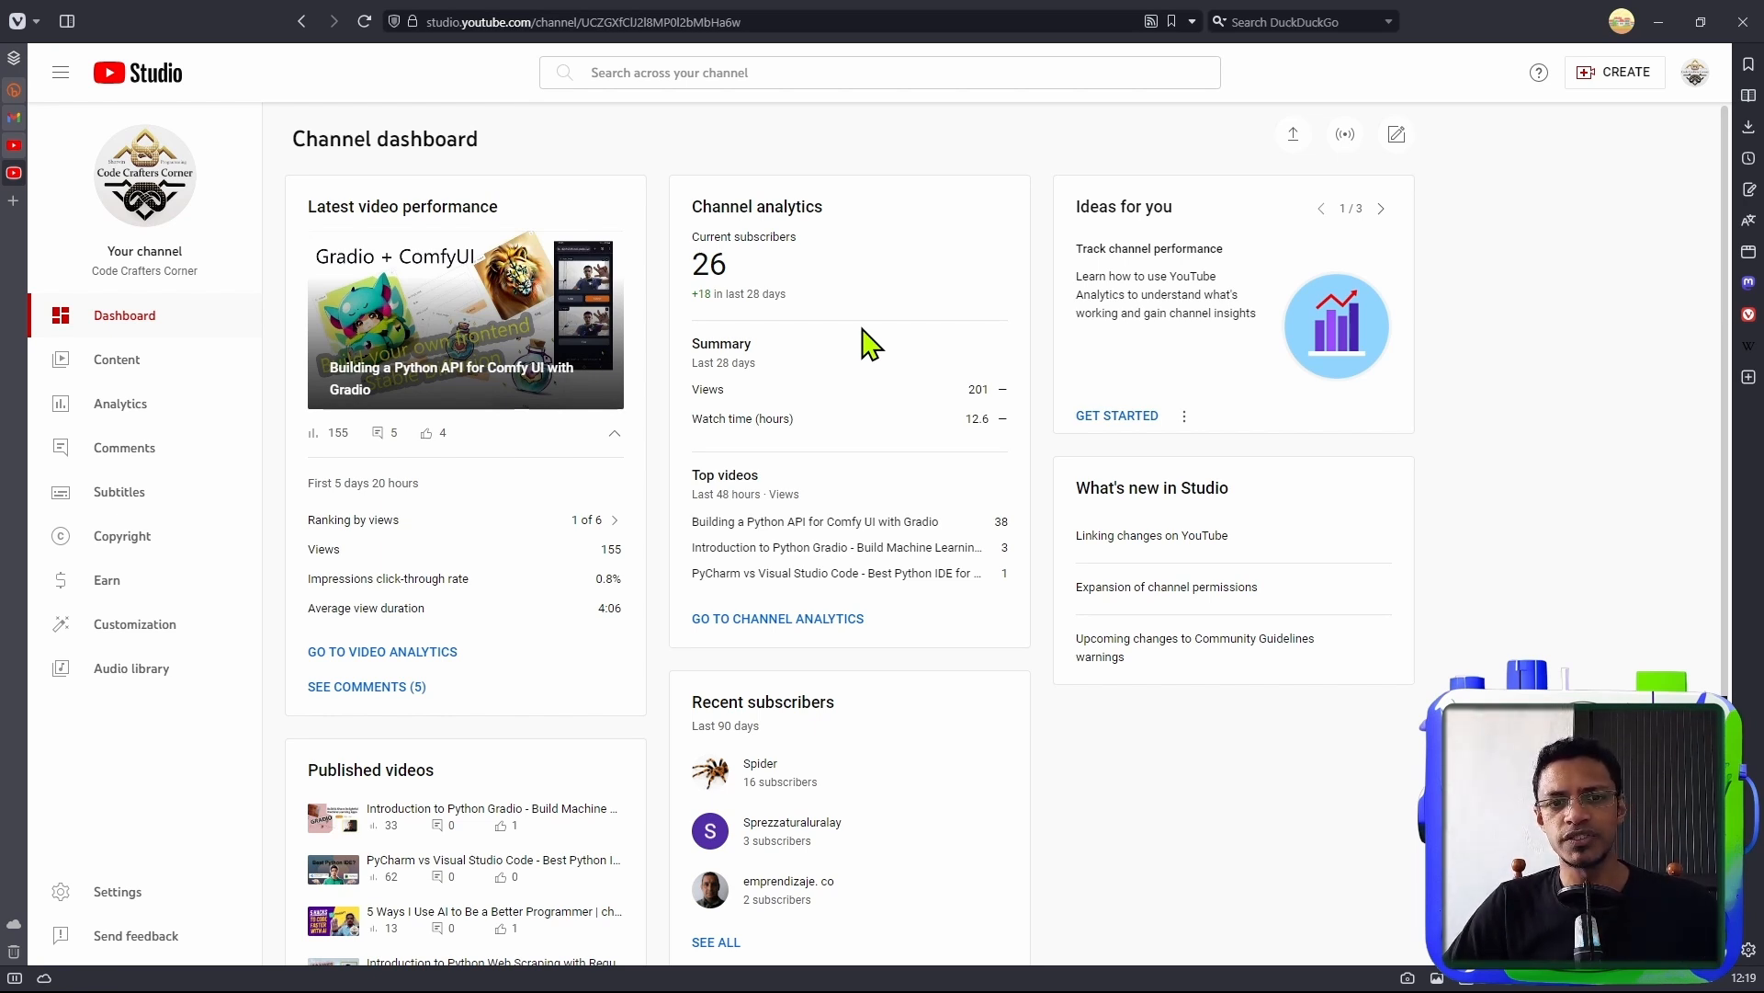
- Switch to YouTube Studio, view the full list of recent public subscribers, and return to the channel dashboard
scroll(945, 589, "down", 2)
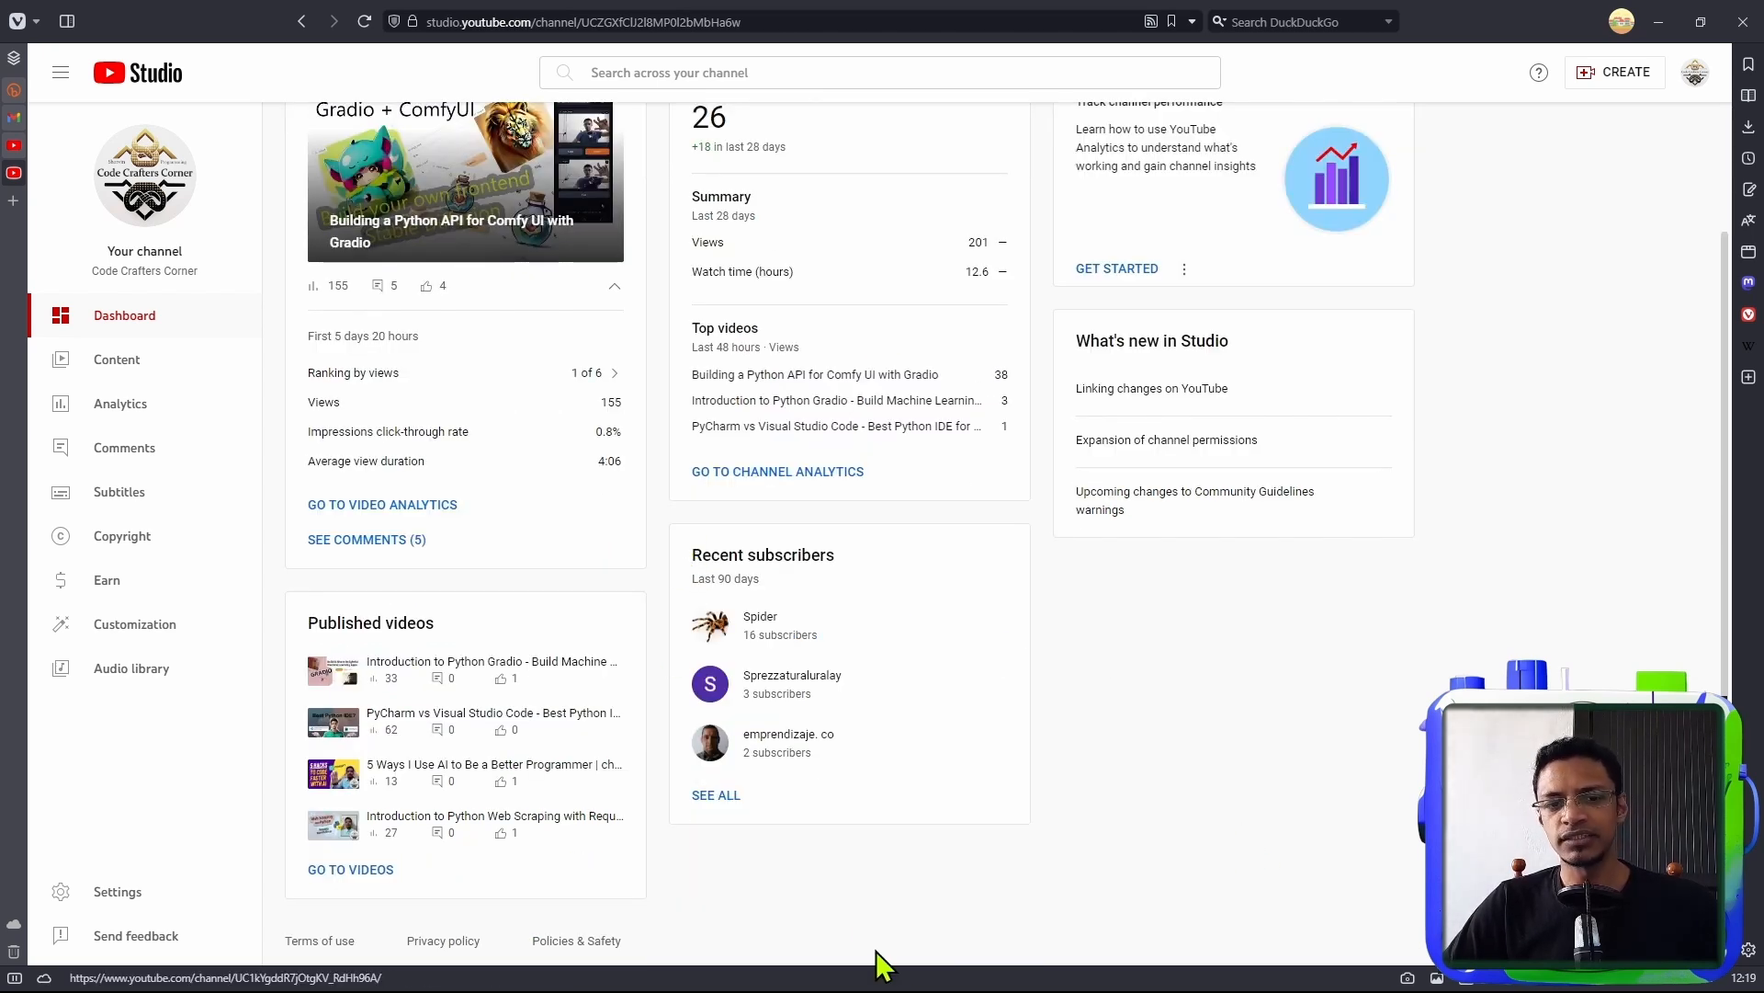
left_click(724, 797)
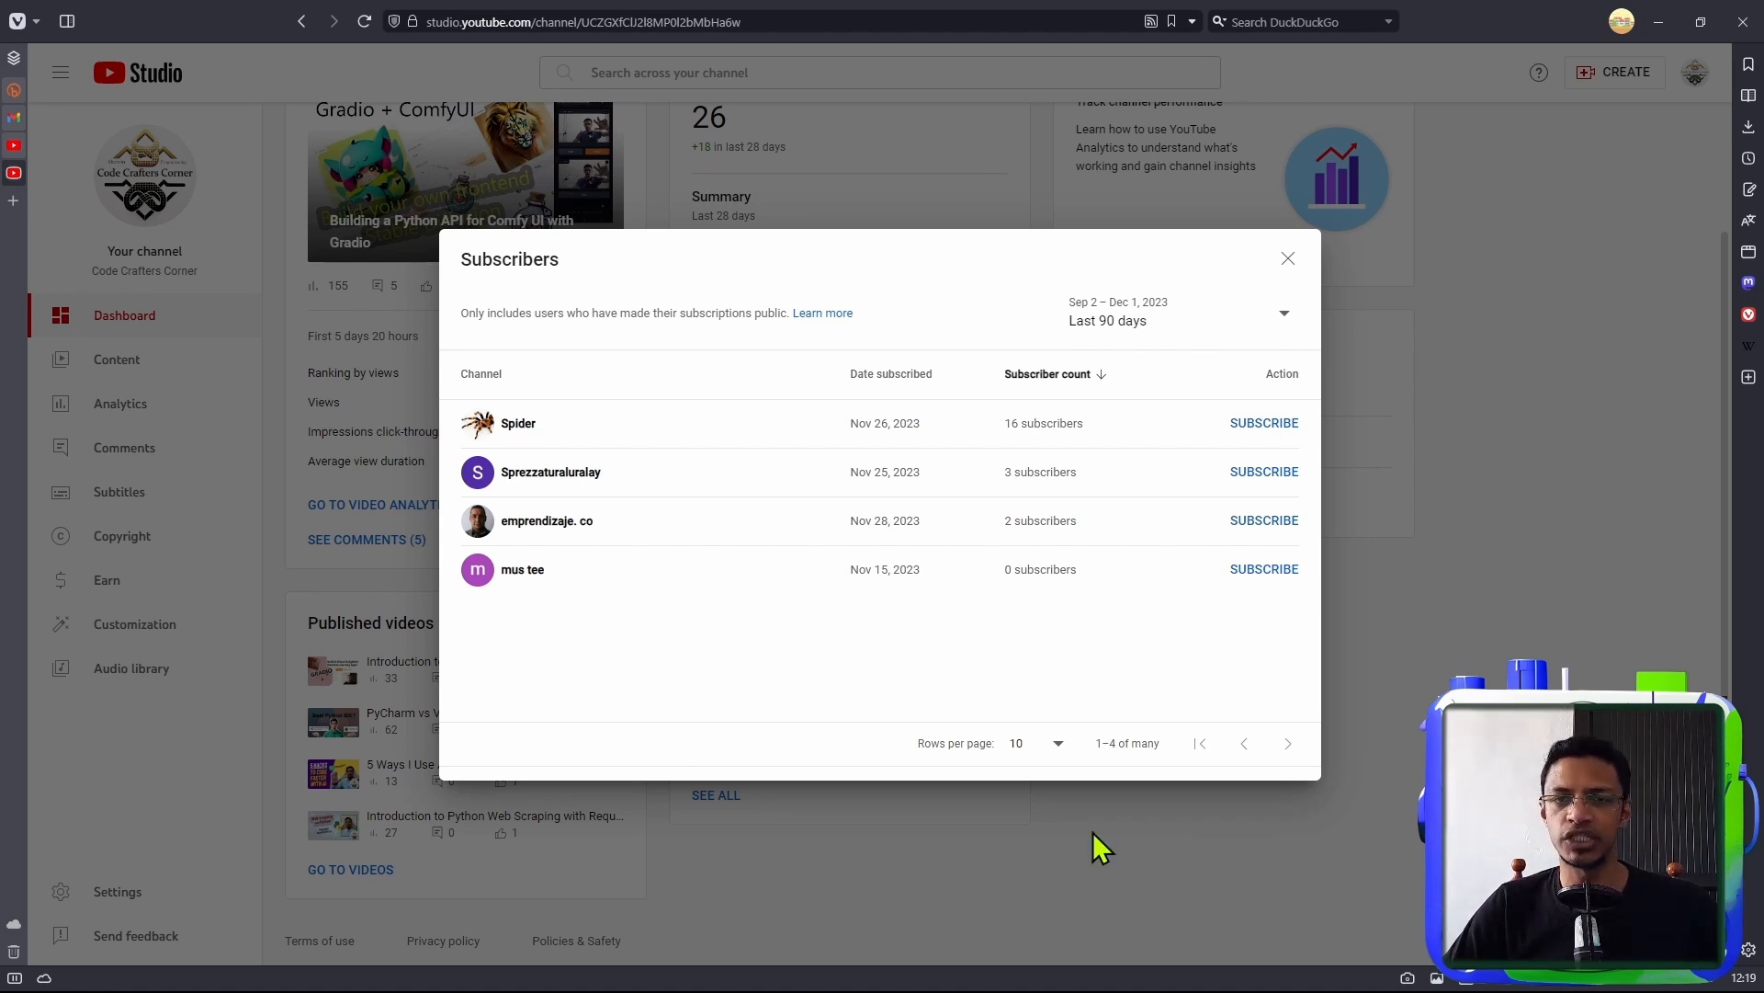
double_click(480, 374)
left_click_drag(462, 315, 787, 312)
left_click(923, 317)
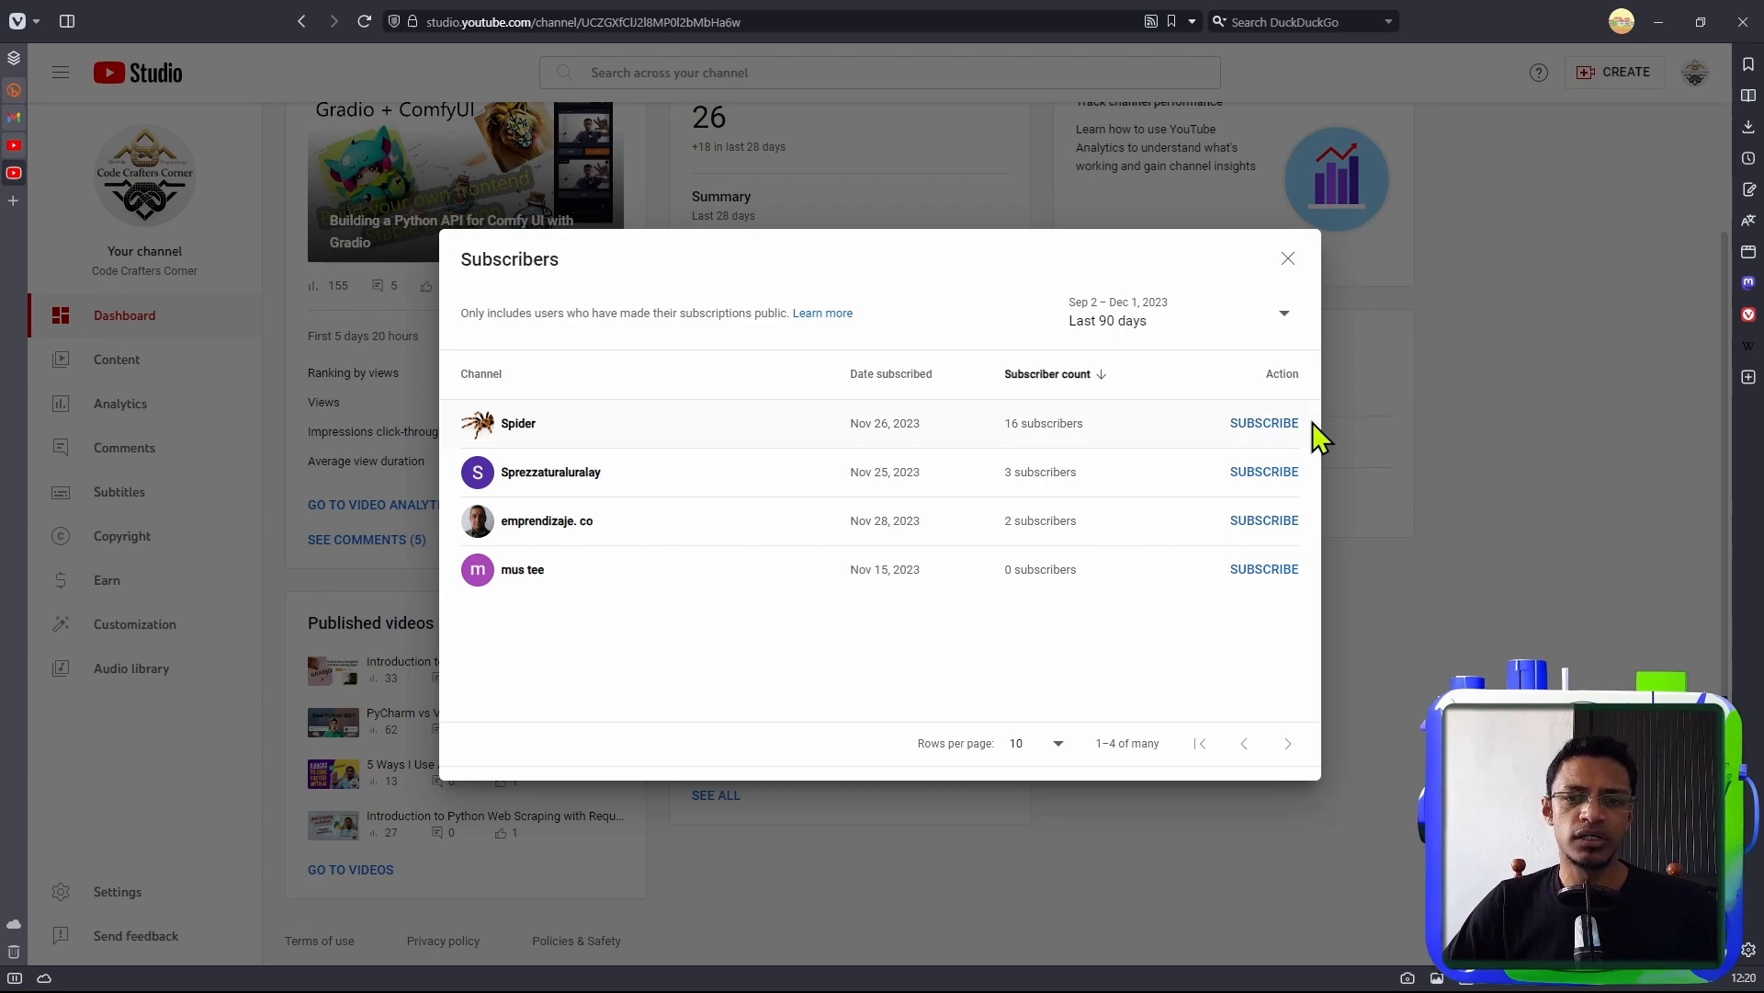
left_click(1287, 258)
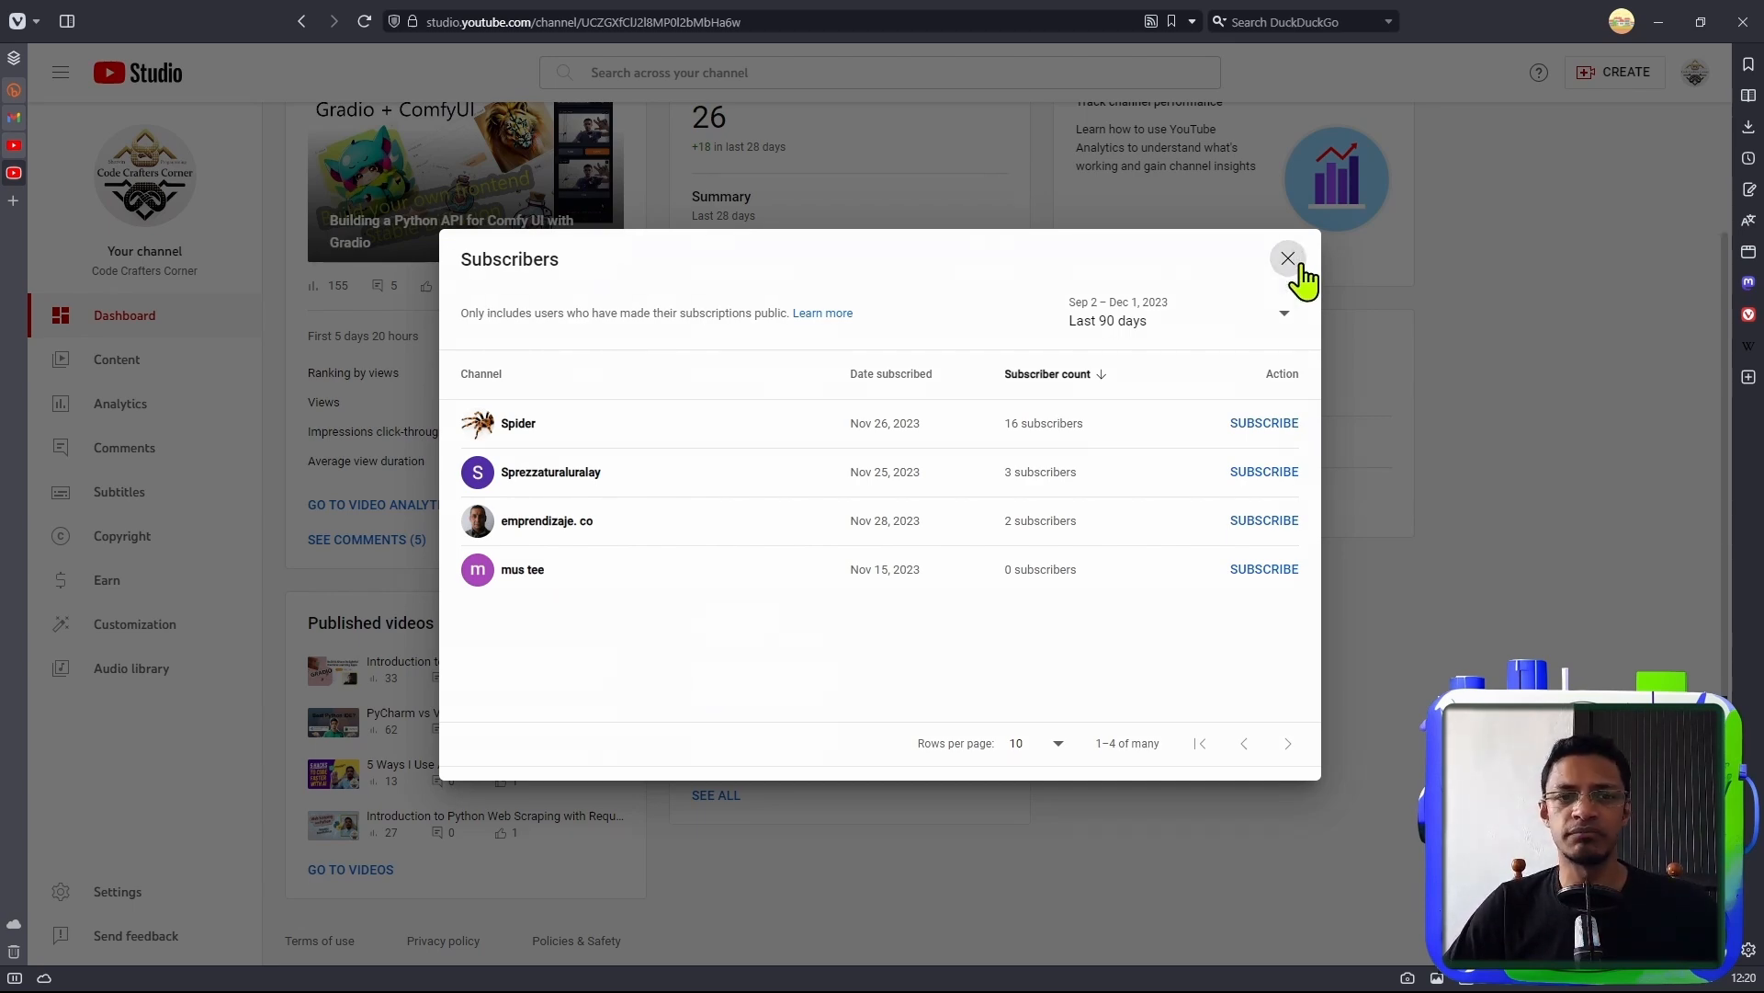
scroll(1301, 266, "up", 2)
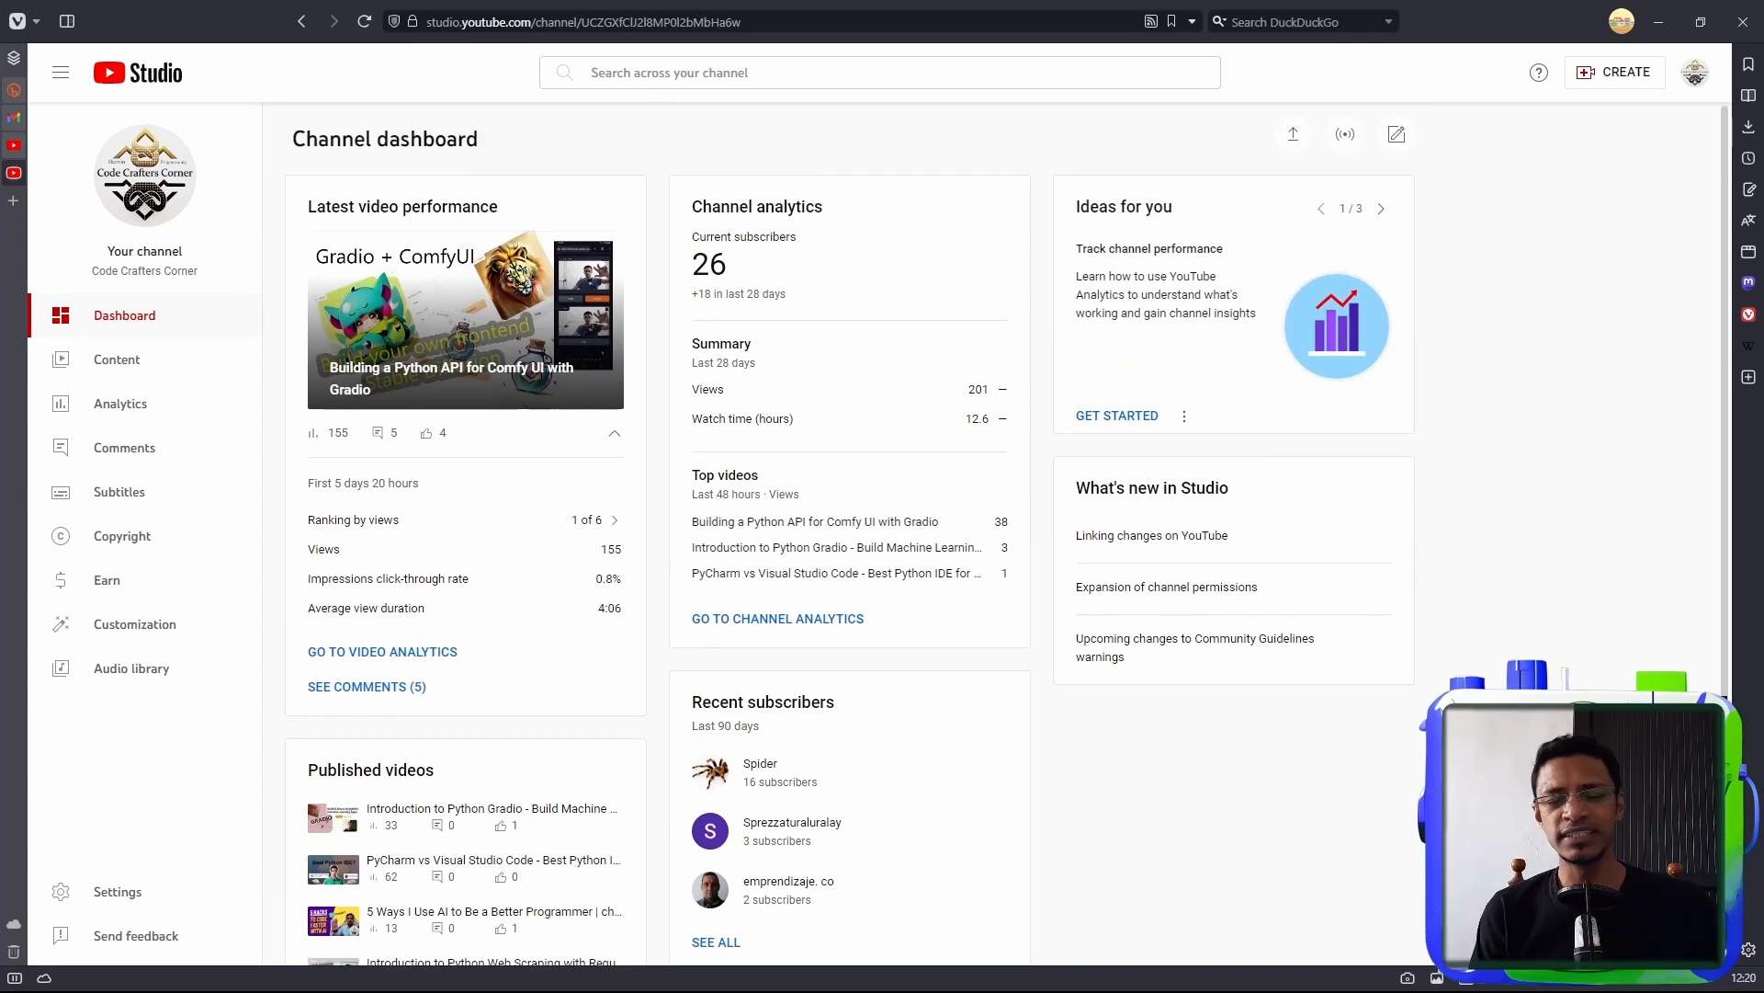